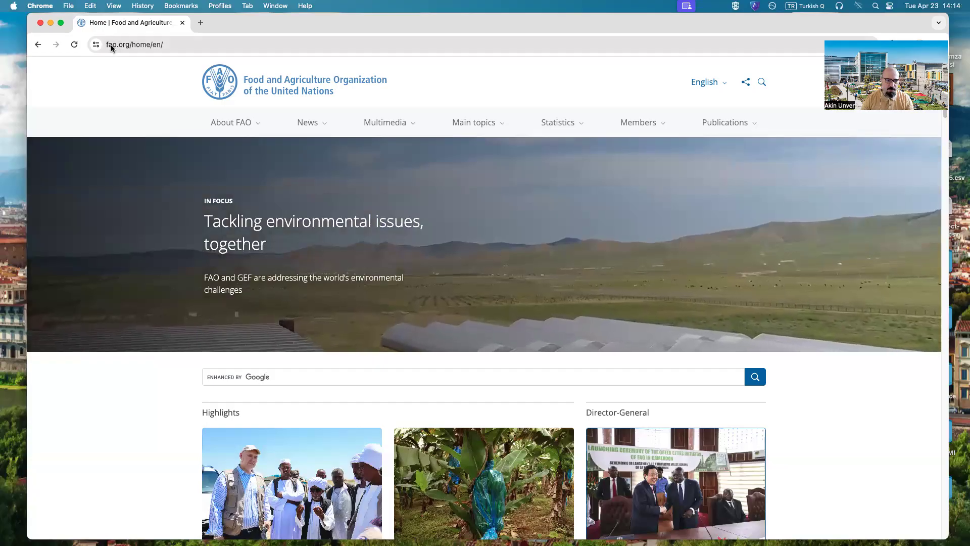
Step: Open the FAOSTAT site from the FAO statistics section and go to its list of data domains
left_click(110, 44)
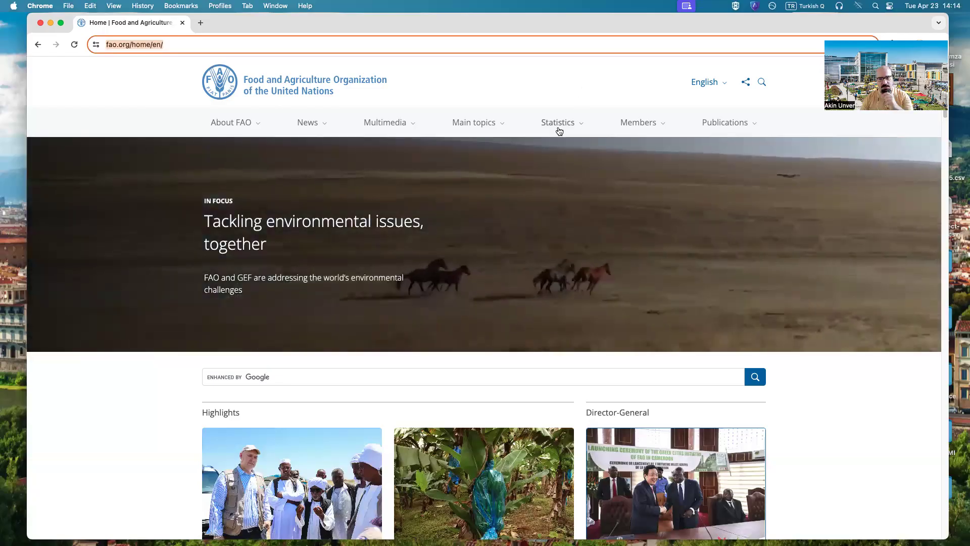
left_click(558, 126)
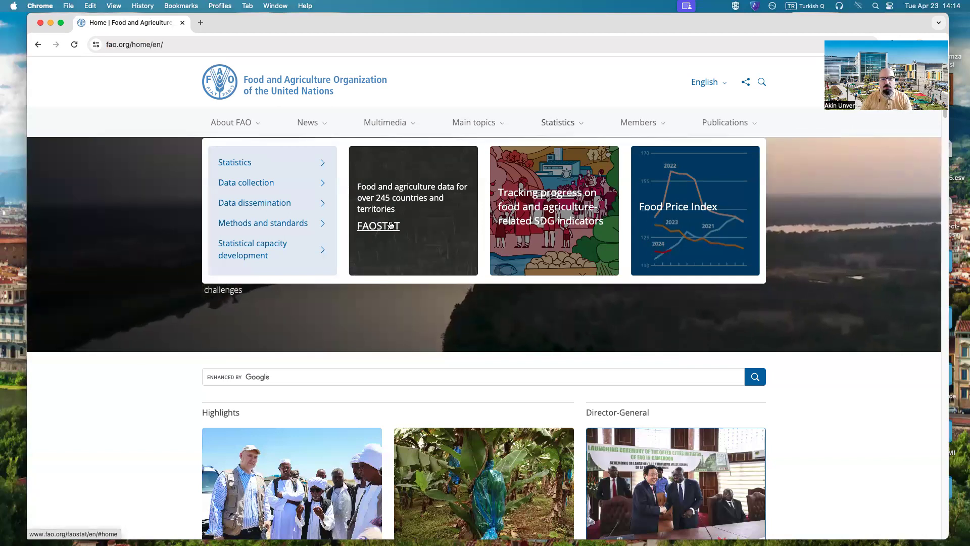
left_click(389, 230)
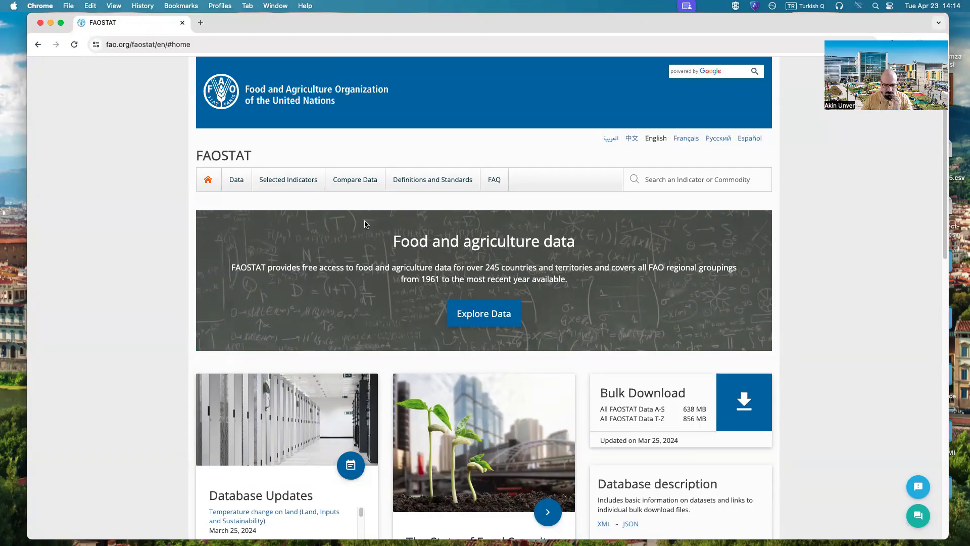
left_click(481, 317)
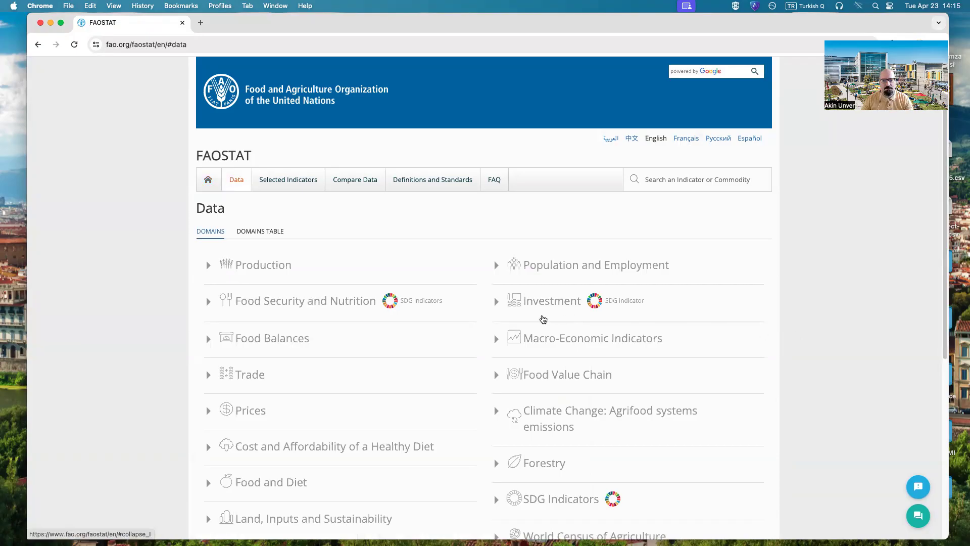
Step: Open the Suite of Food Security Indicators dataset under the Food Security and Nutrition domain
scroll(364, 390, "down", 4)
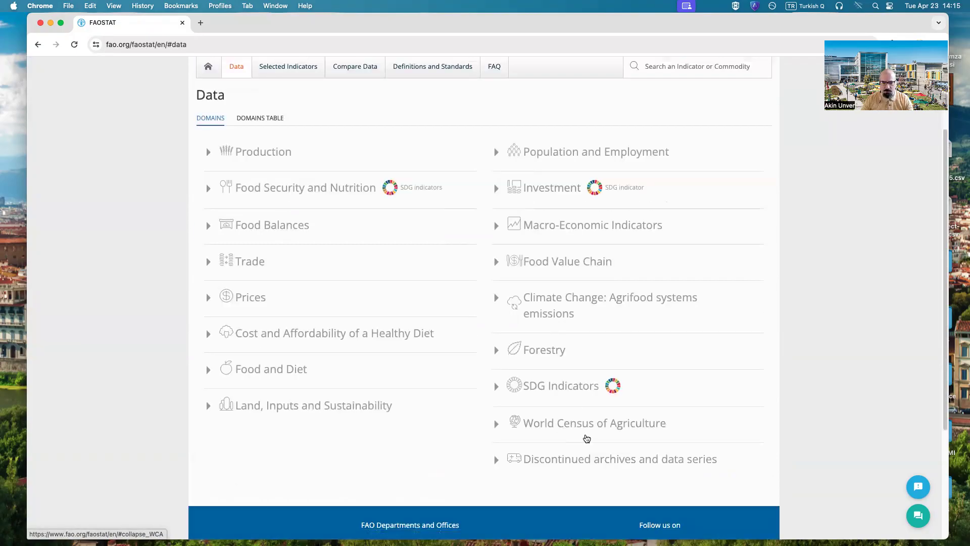
scroll(580, 426, "up", 4)
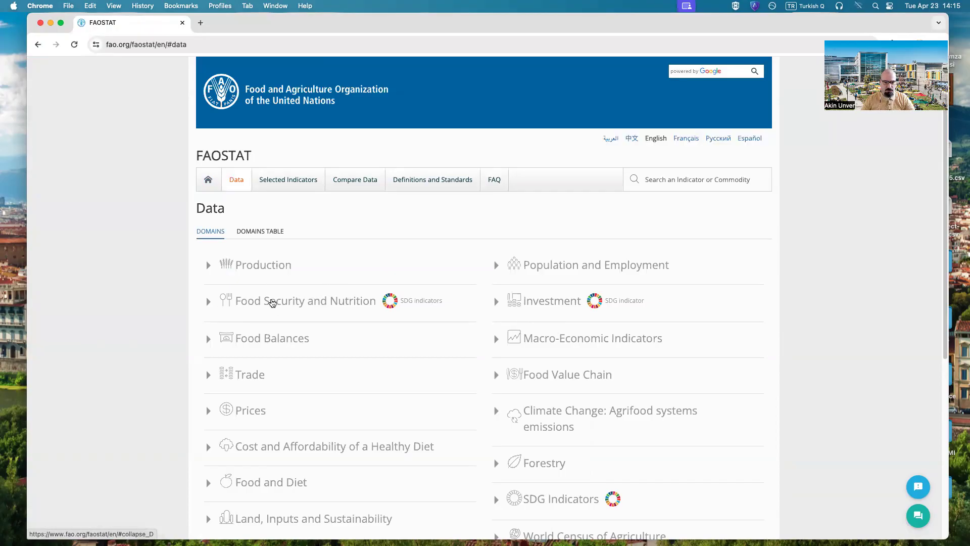
left_click(271, 303)
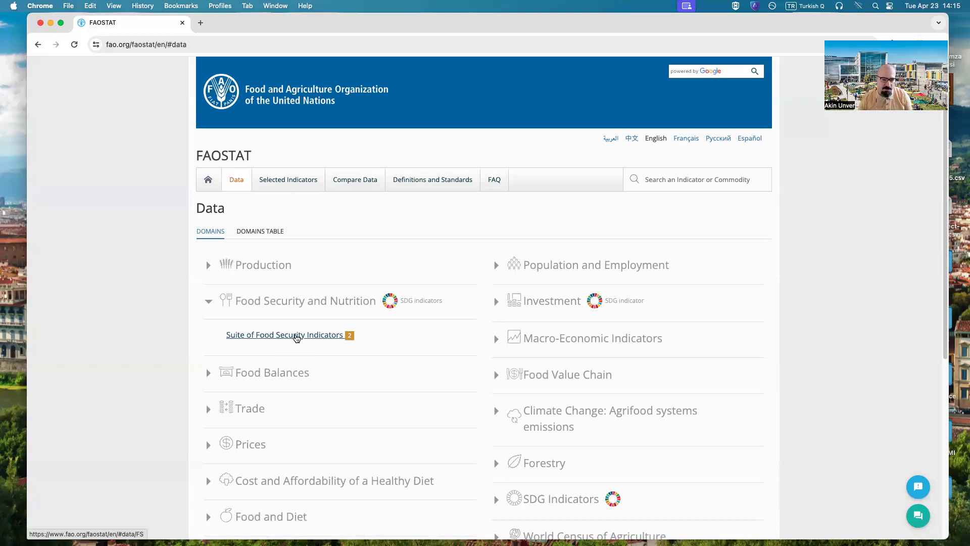
left_click(297, 335)
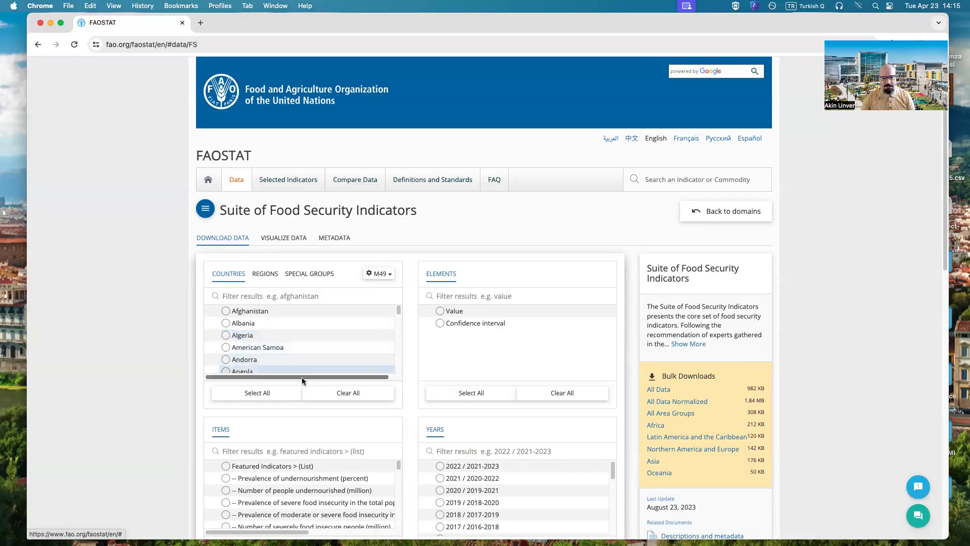
Step: Select all countries and the Value element for the food security data query
left_click(263, 397)
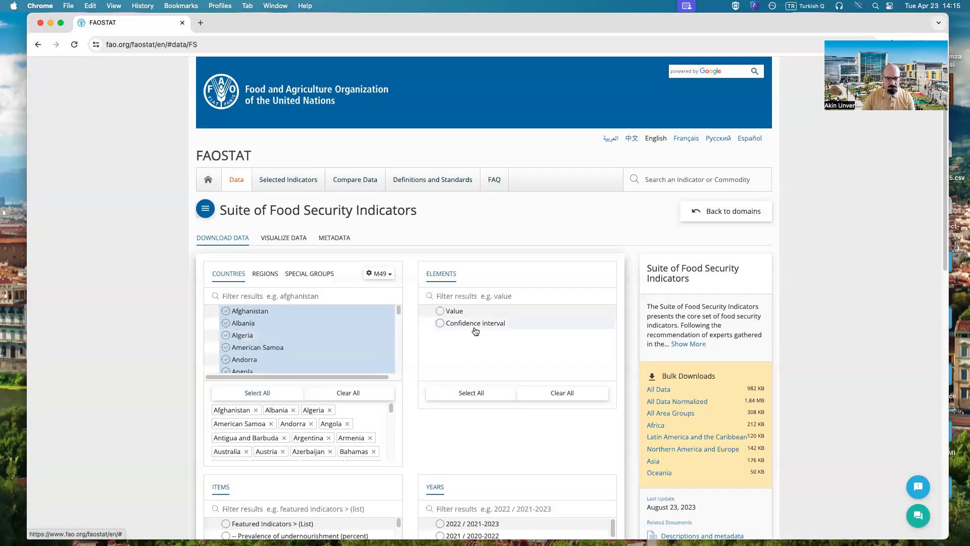
left_click(445, 312)
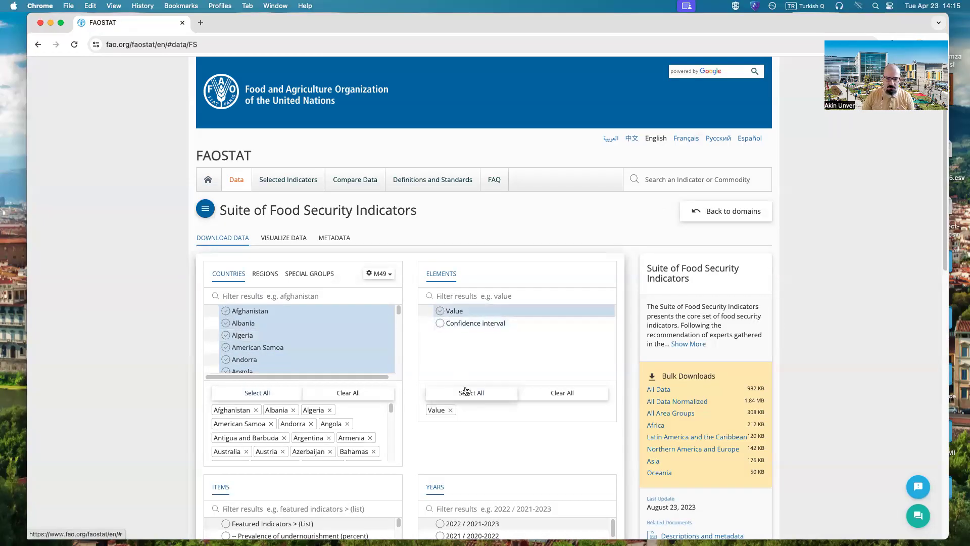
Step: Select the item Prevalence of undernourishment (percent) and the year 2021 / 2020-2022 for the query
scroll(438, 352, "down", 2)
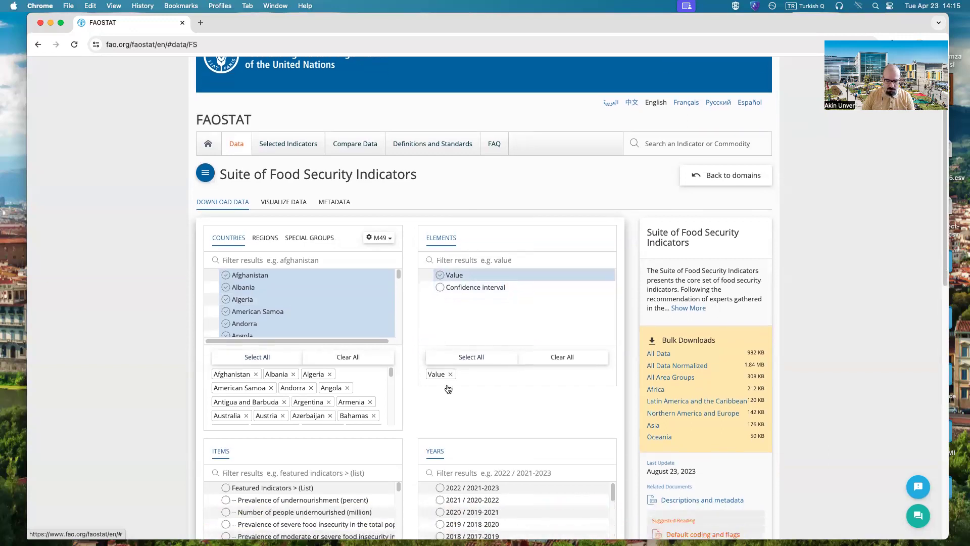
scroll(234, 405, "down", 2)
scroll(174, 454, "down", 1)
scroll(173, 426, "down", 4)
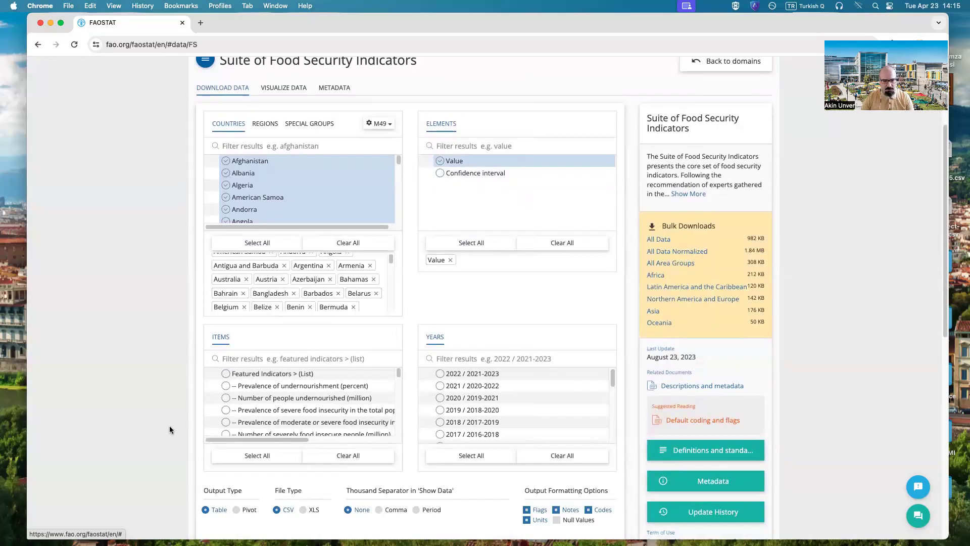
left_click(227, 386)
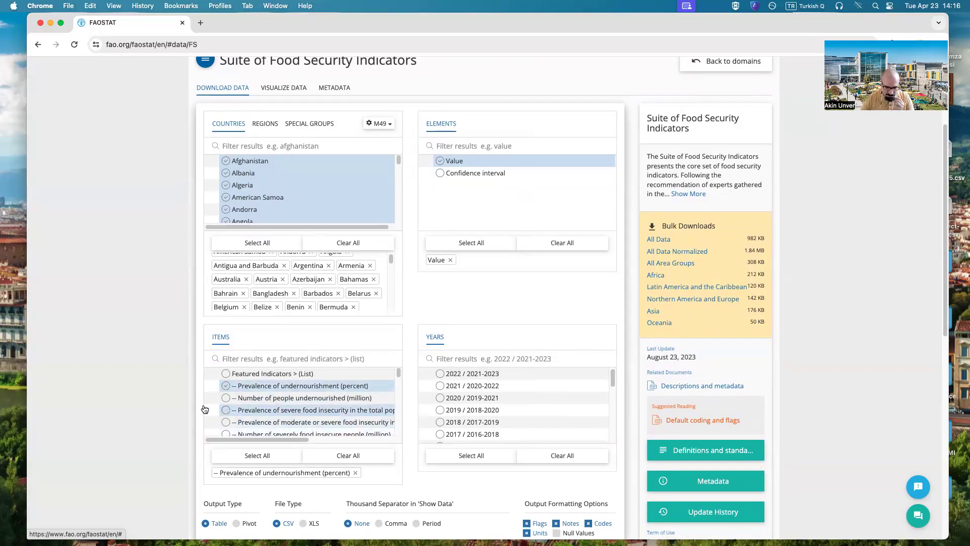
left_click(468, 387)
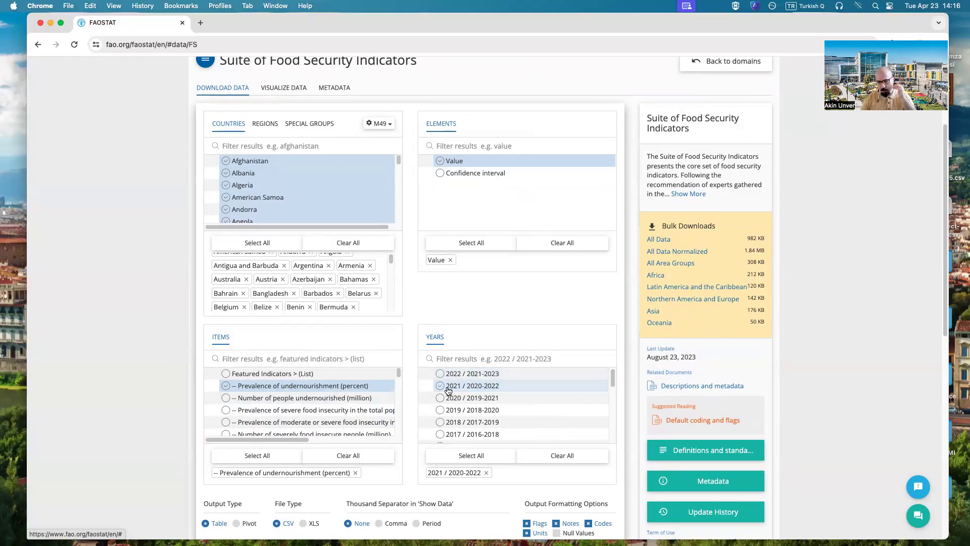
Step: Exclude flags, notes, codes and units from the output and download the data as a CSV table
scroll(516, 401, "down", 3)
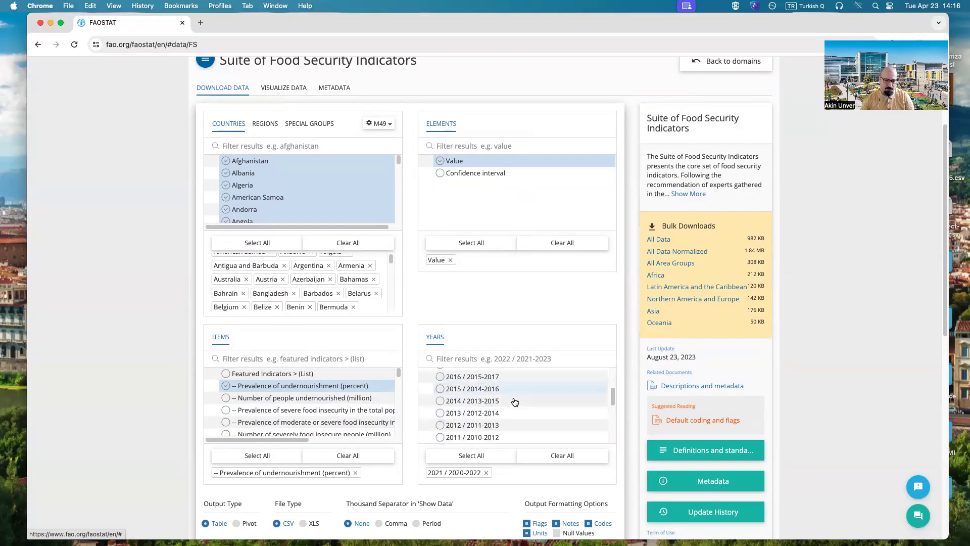
scroll(310, 459, "down", 3)
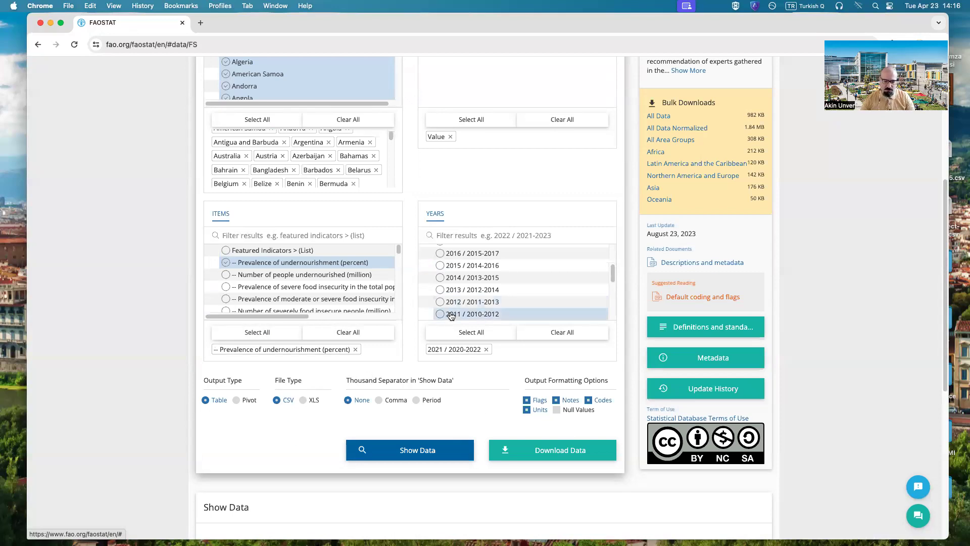
left_click(588, 399)
left_click(558, 400)
left_click(527, 400)
left_click(527, 410)
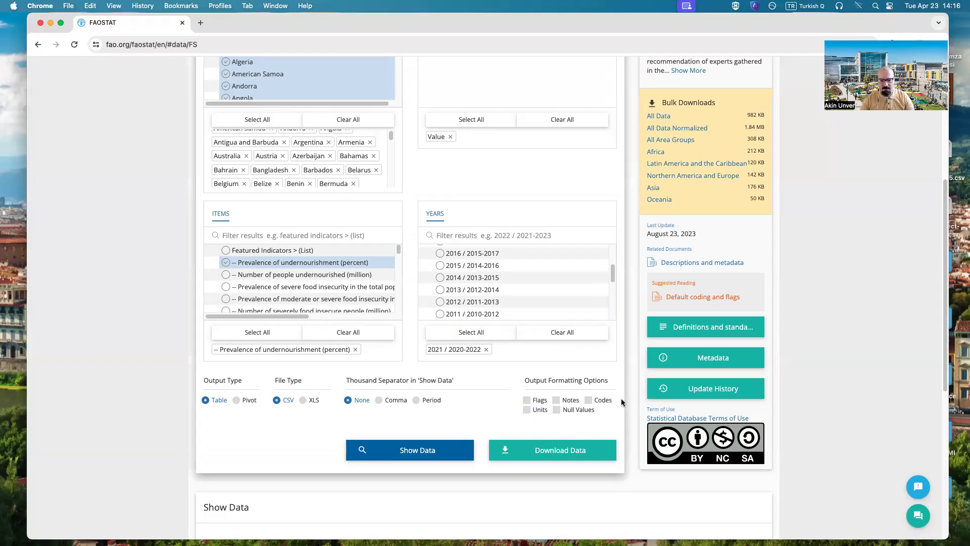
scroll(571, 454, "up", 1)
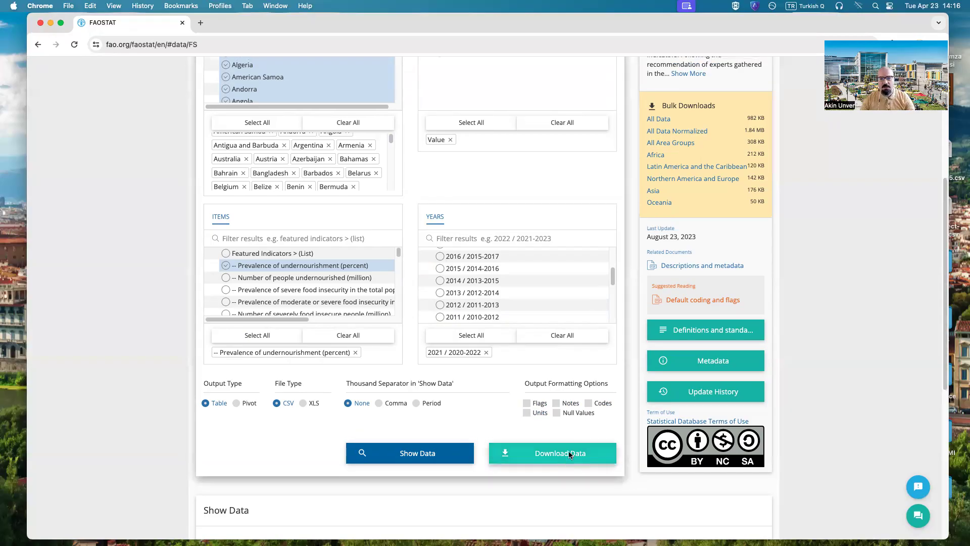
left_click(570, 455)
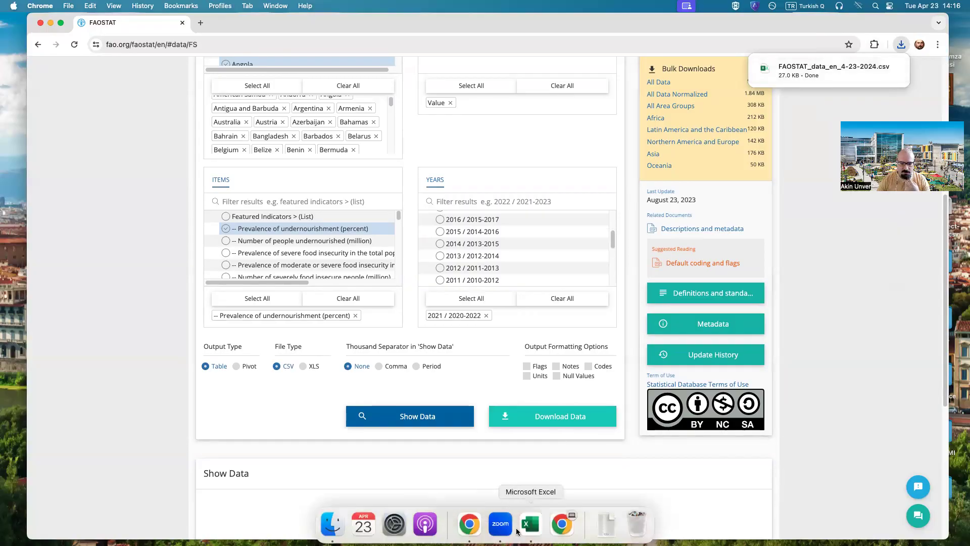
Step: Switch to Excel and start a legacy text import of FAOSTAT_data_en_4-23-2024.csv from the Downloads folder
left_click(531, 528)
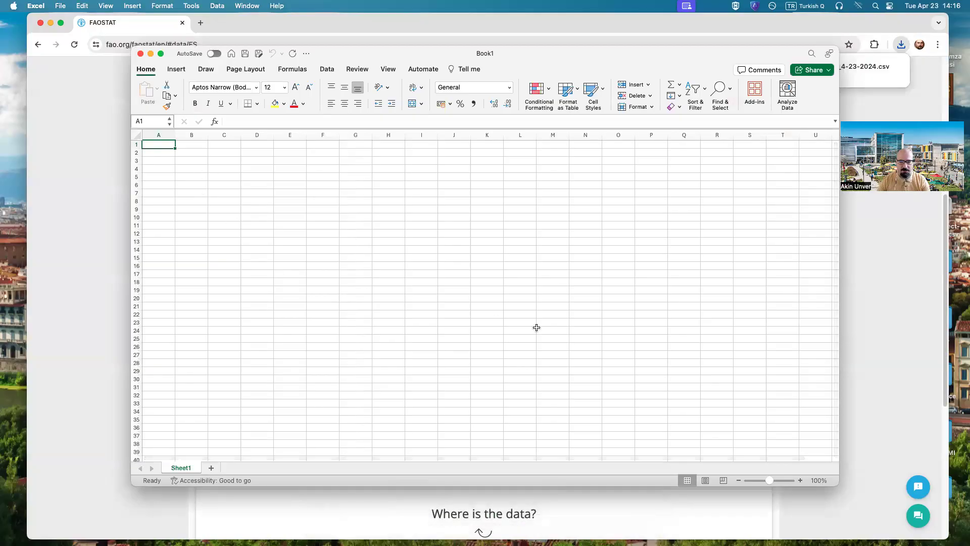
left_click(326, 70)
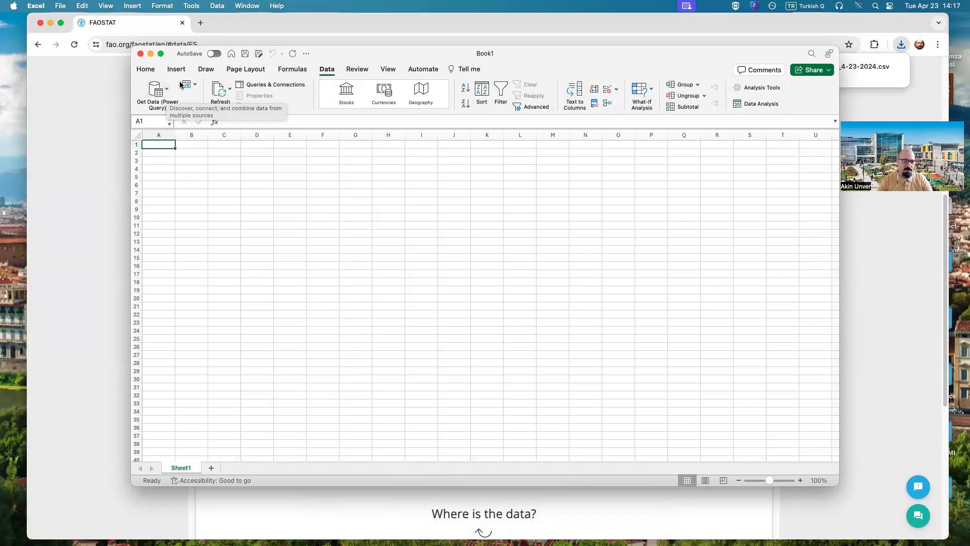
left_click(167, 90)
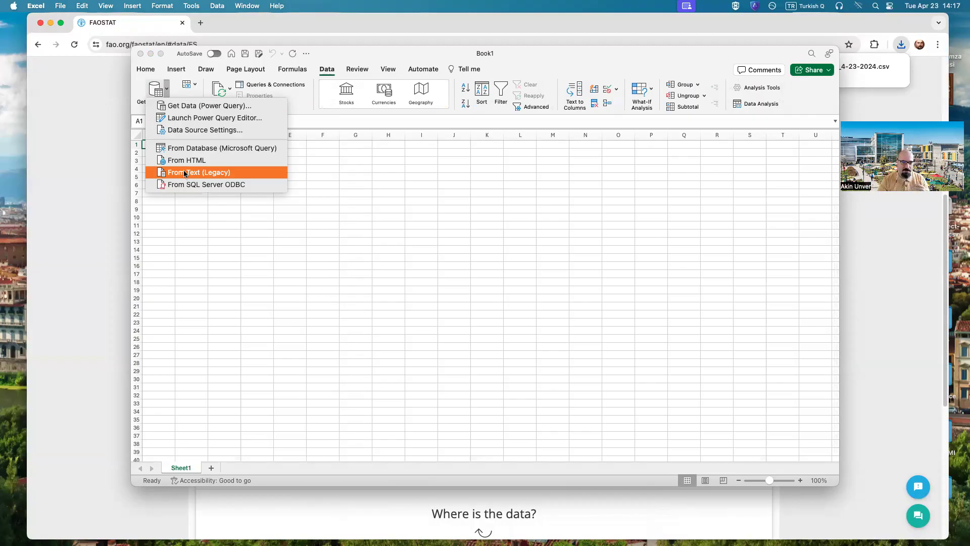
left_click(185, 174)
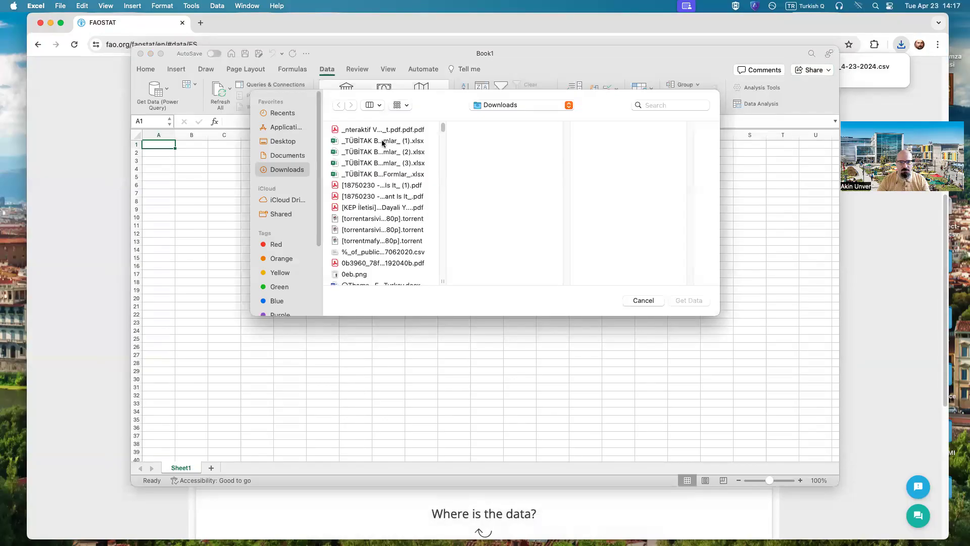
left_click(379, 106)
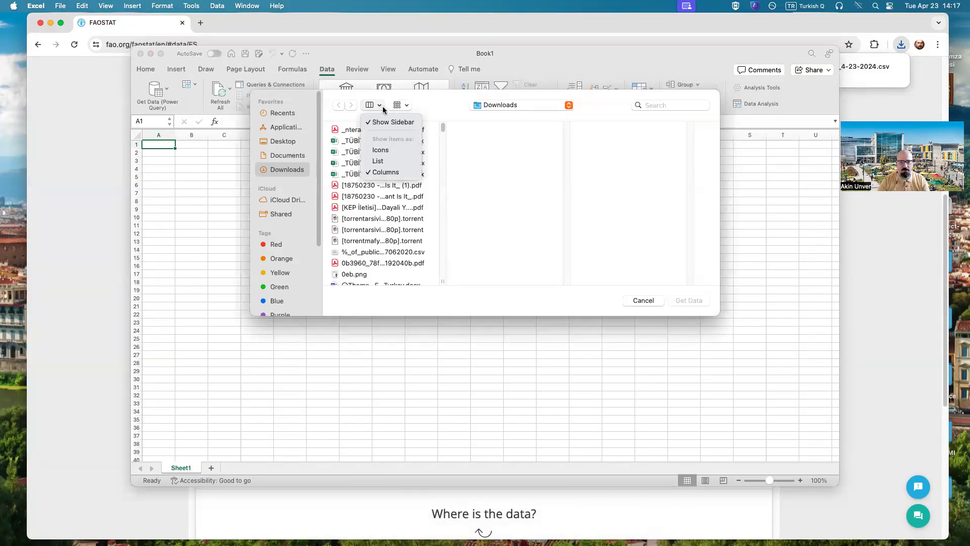
left_click(414, 153)
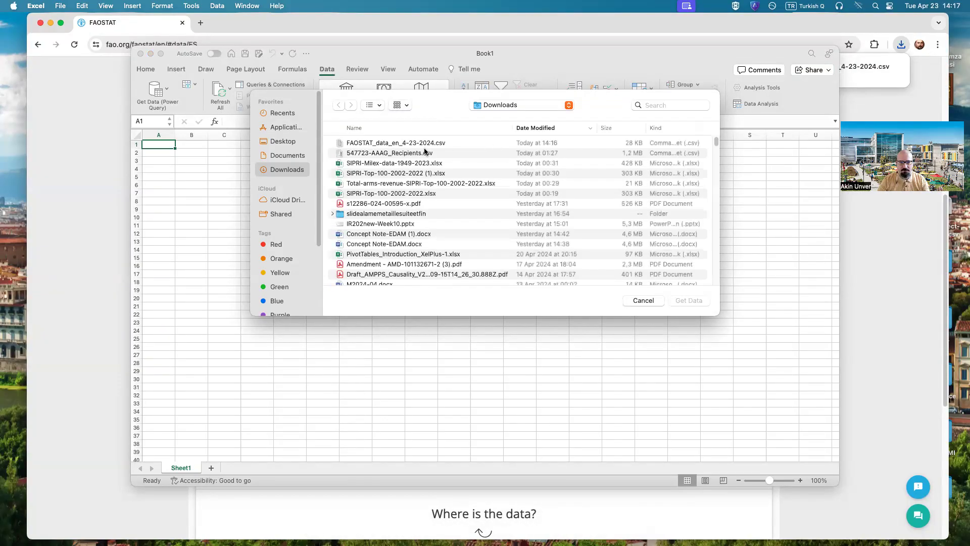
left_click(413, 143)
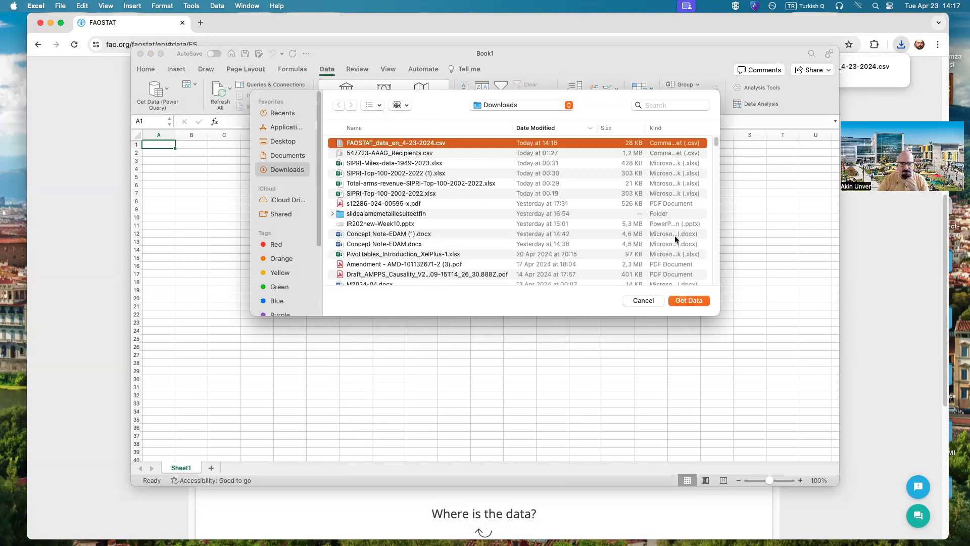
left_click(704, 301)
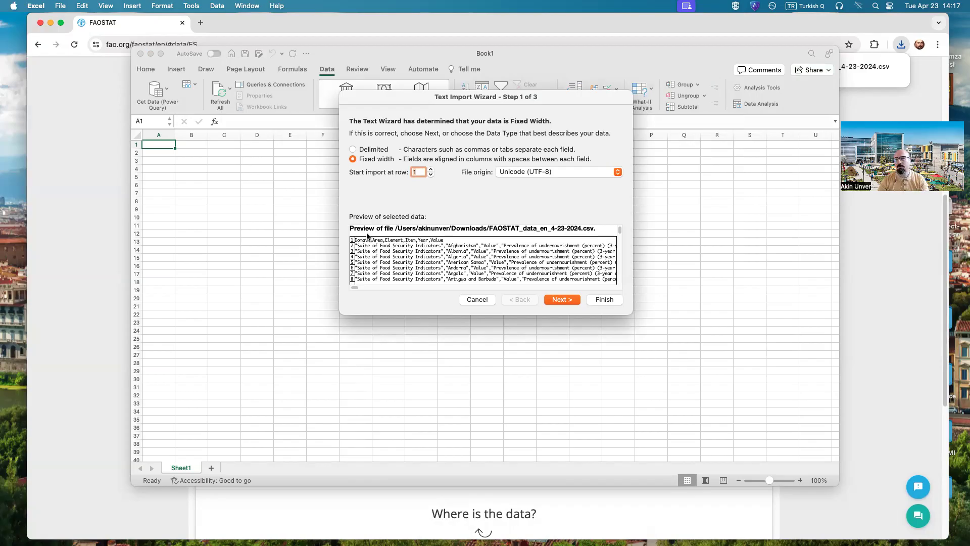
Step: Set the imported text as delimited, with comma as the only delimiter, and continue to the column format settings
left_click(365, 151)
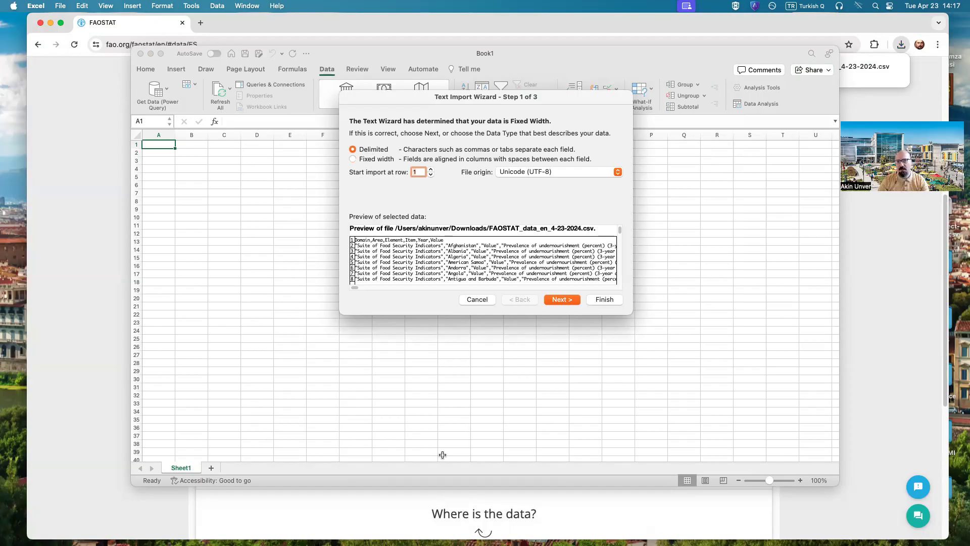
left_click(556, 300)
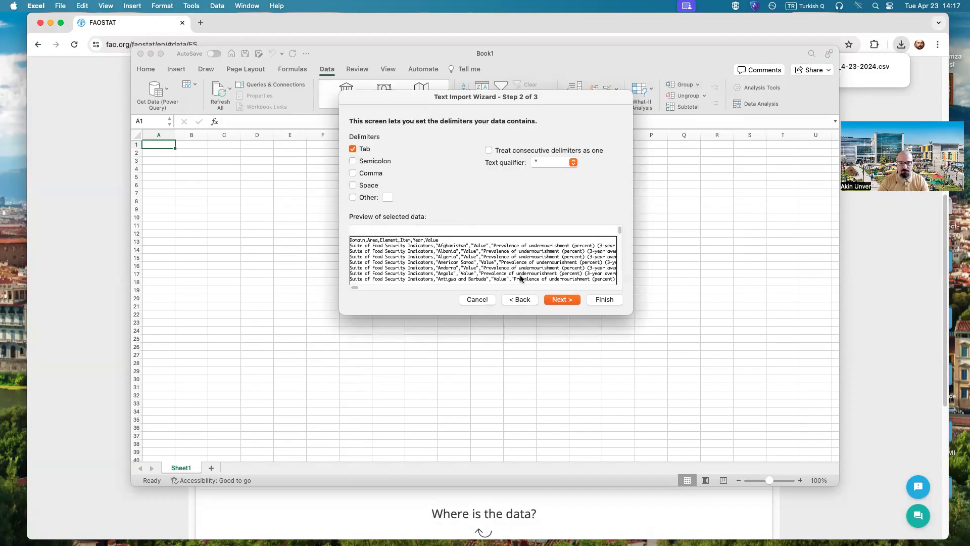
left_click(369, 174)
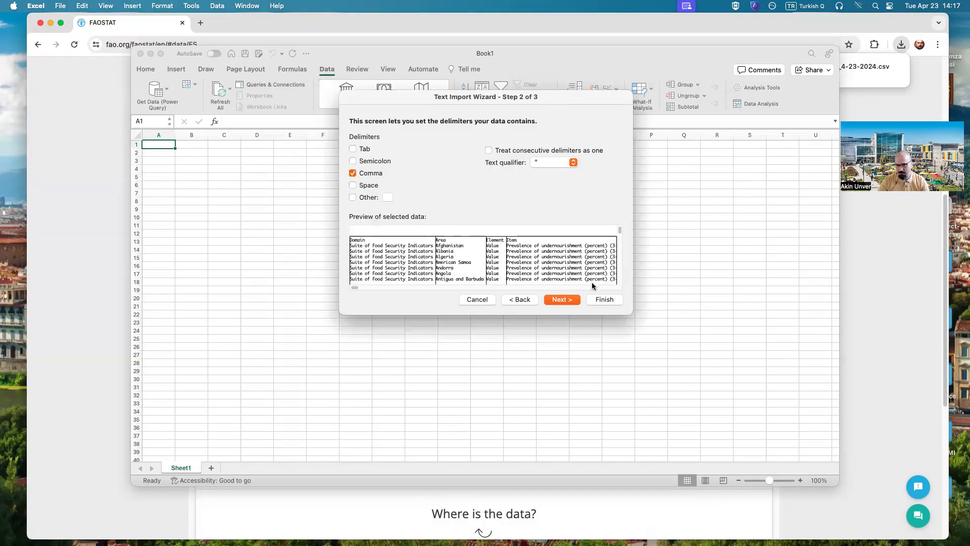
left_click(558, 300)
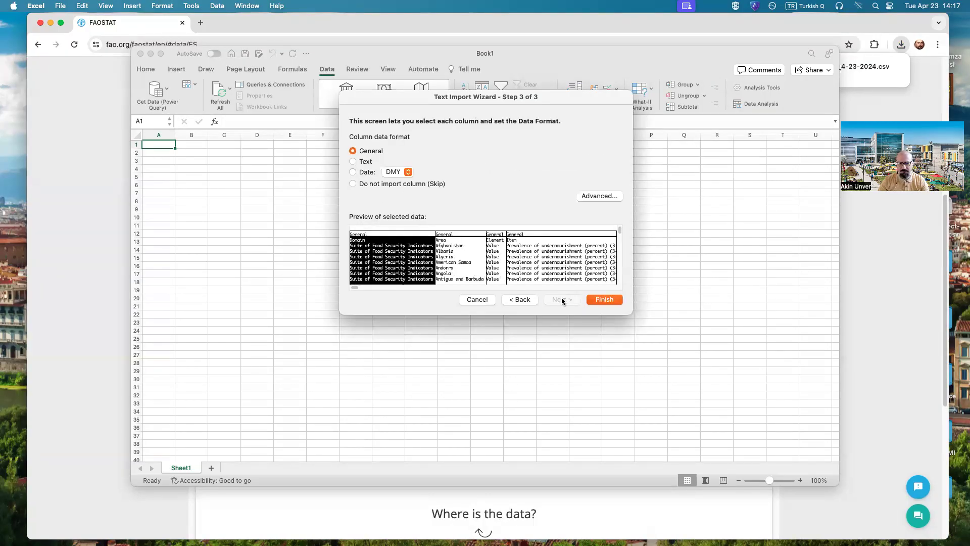
Step: Set a period as the decimal separator, change the thousands separator, and finish the import into the existing sheet at cell A1
left_click(595, 197)
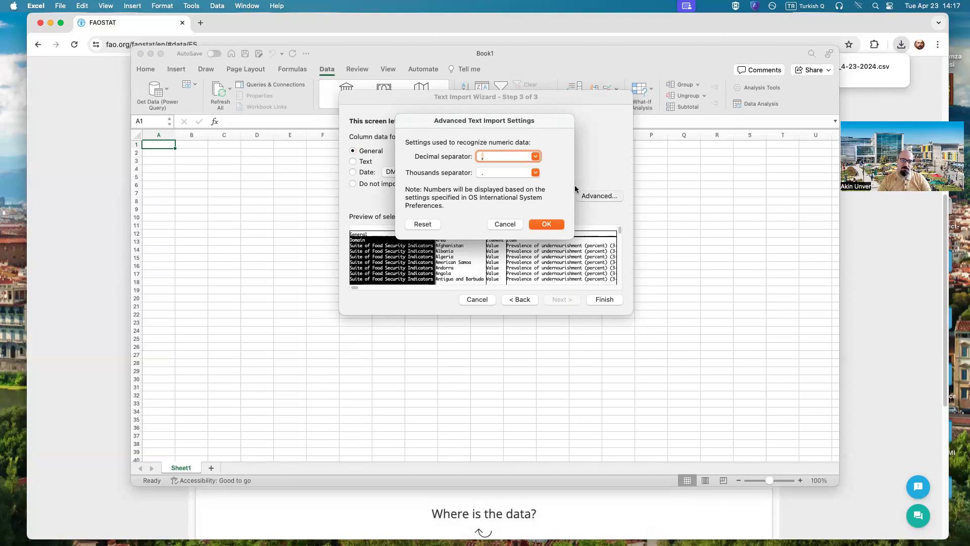
left_click(536, 157)
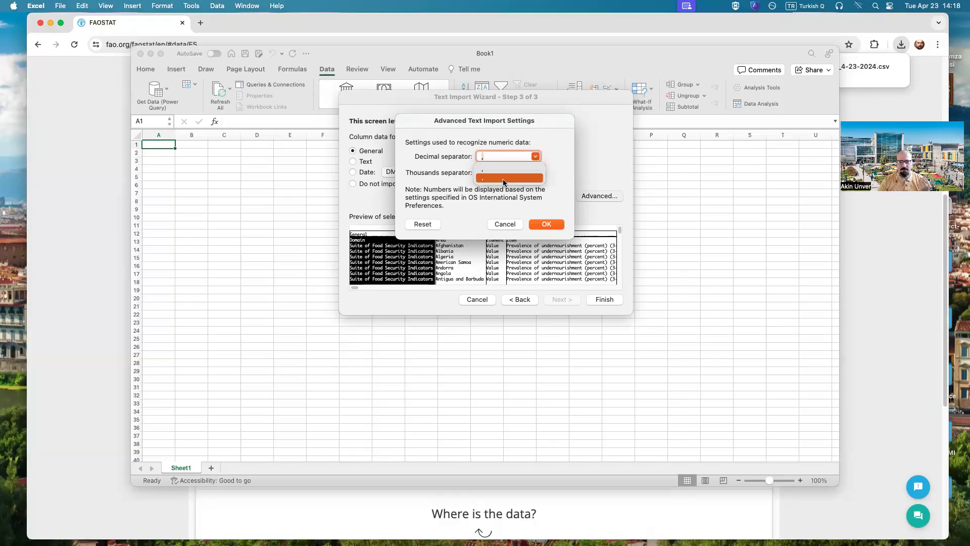
left_click(504, 178)
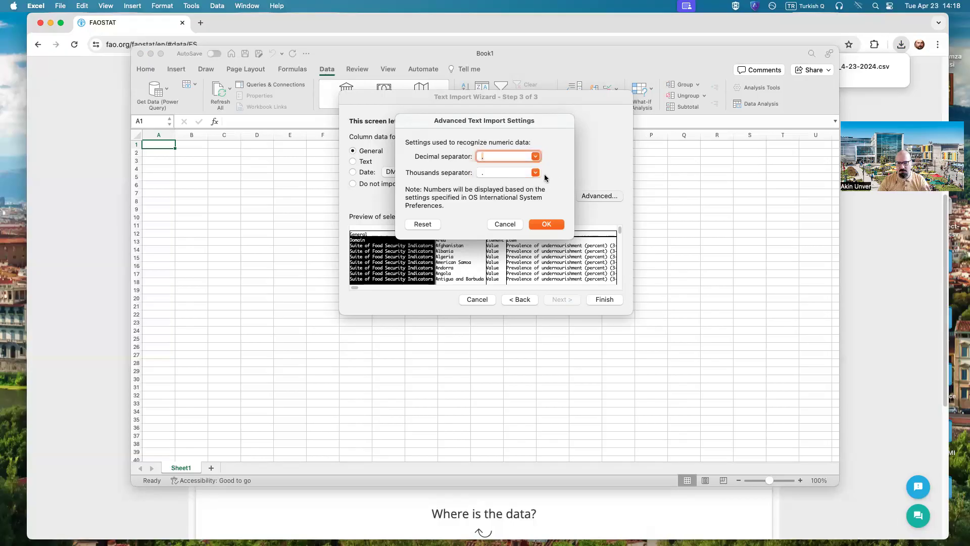
left_click(534, 174)
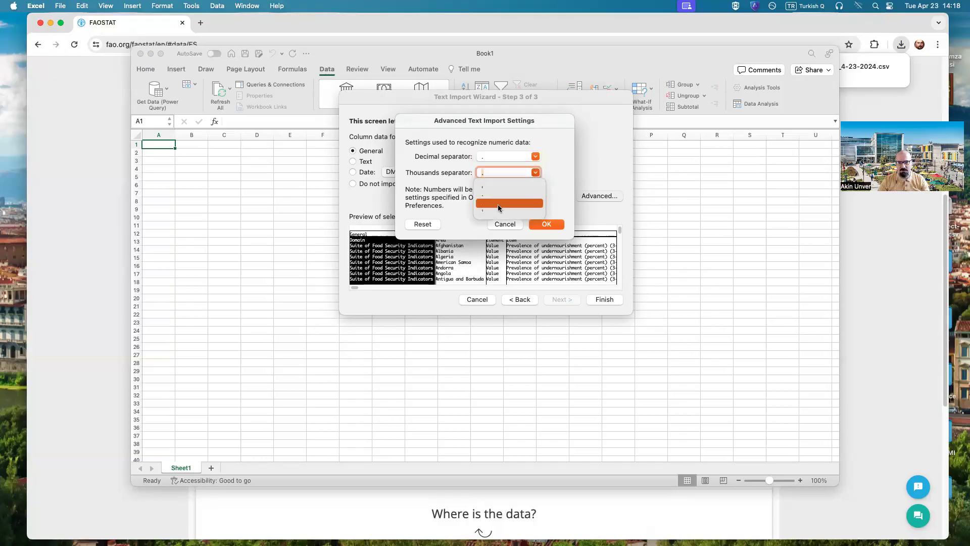
left_click(498, 204)
left_click(561, 224)
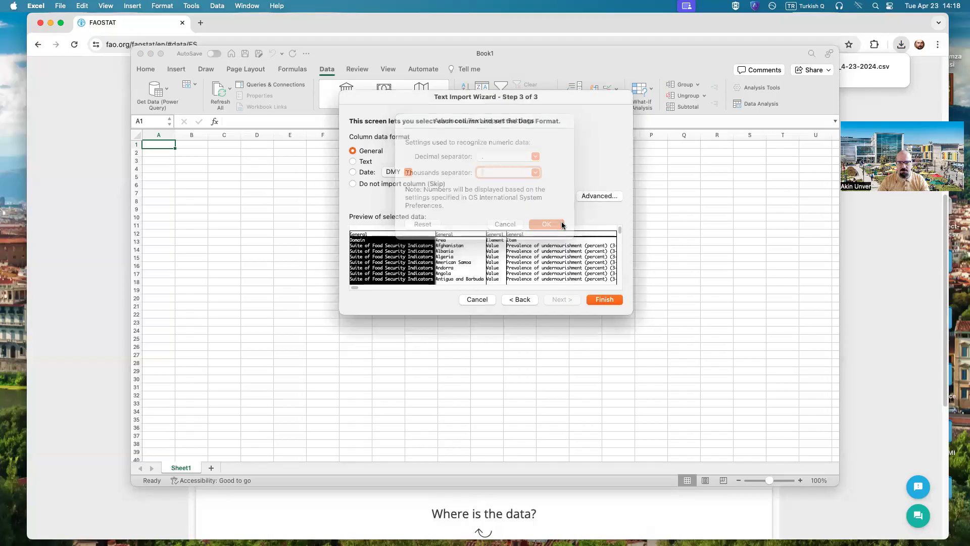
left_click(602, 299)
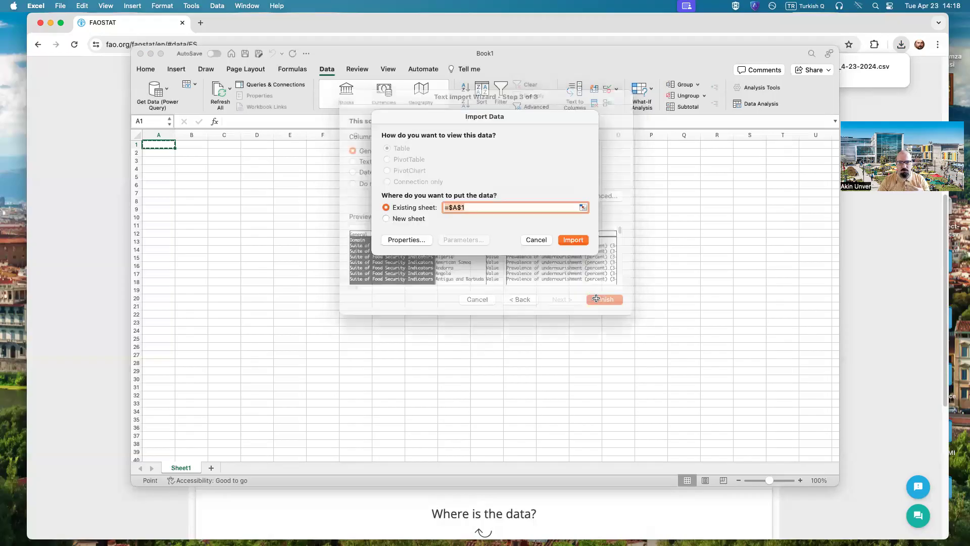
left_click(572, 240)
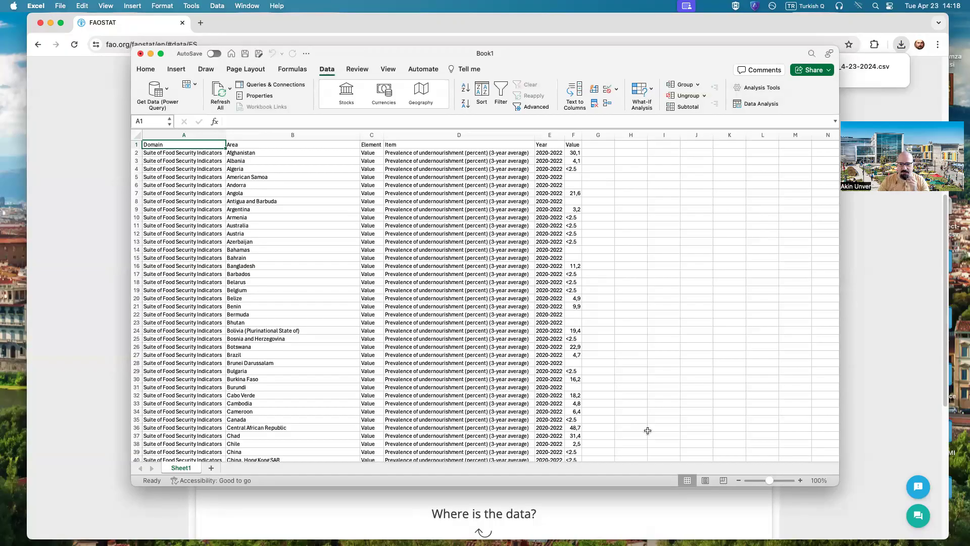
Step: Zoom the sheet to 130% and enlarge the workbook window to fill the screen
left_click(801, 481)
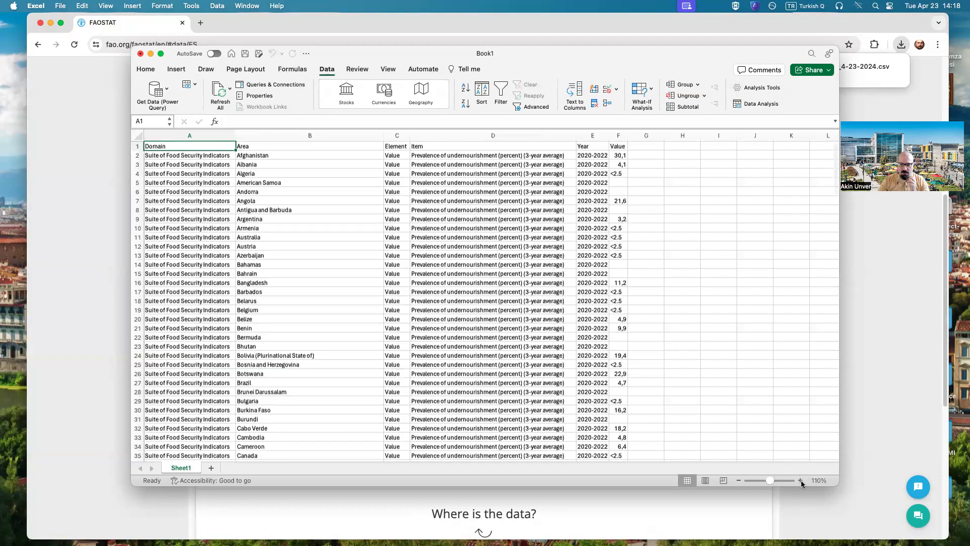
left_click(801, 481)
left_click(801, 481)
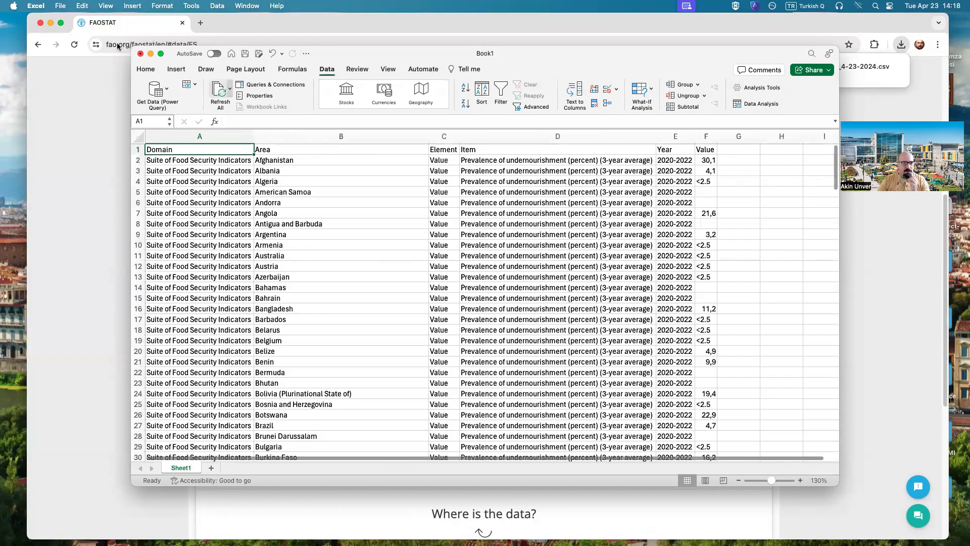
left_click_drag(130, 46, 74, 39)
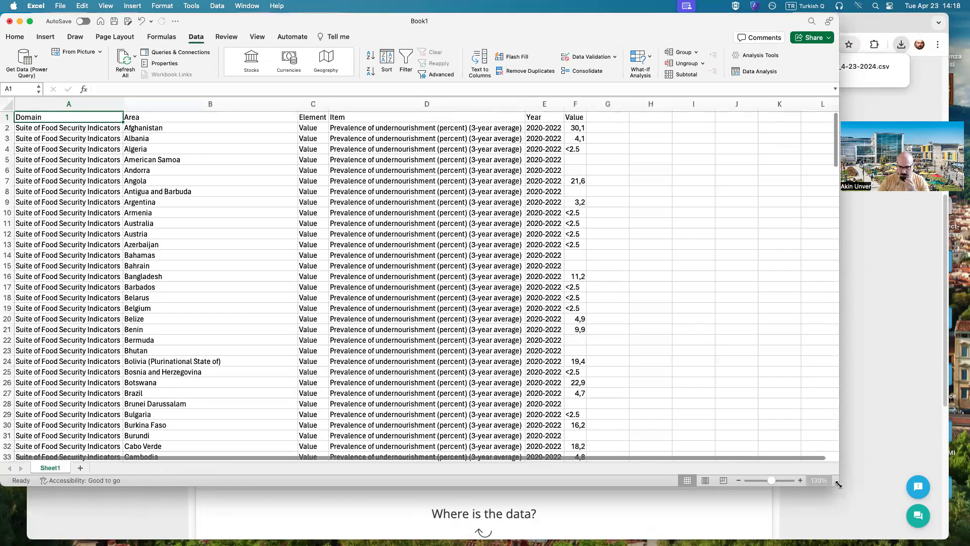
left_click_drag(838, 485, 960, 541)
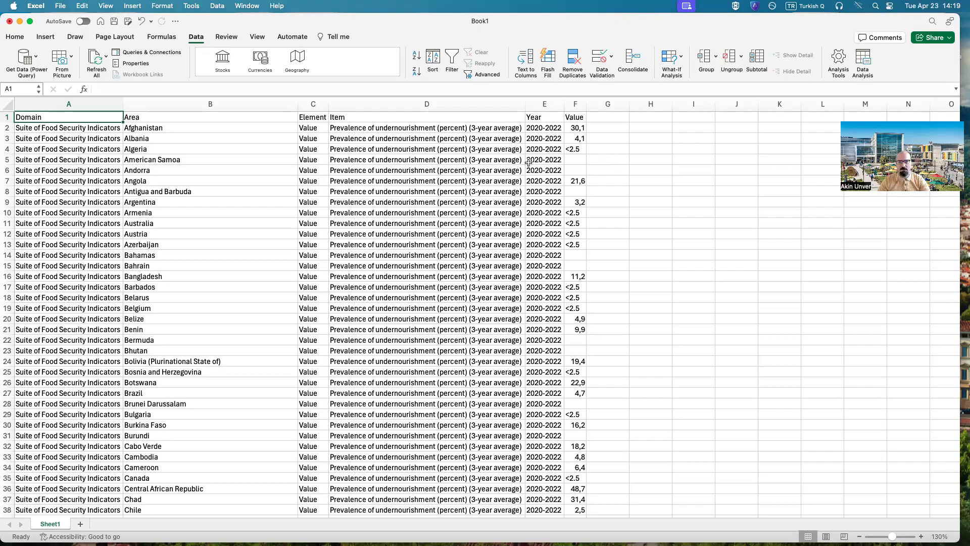
left_click(205, 128)
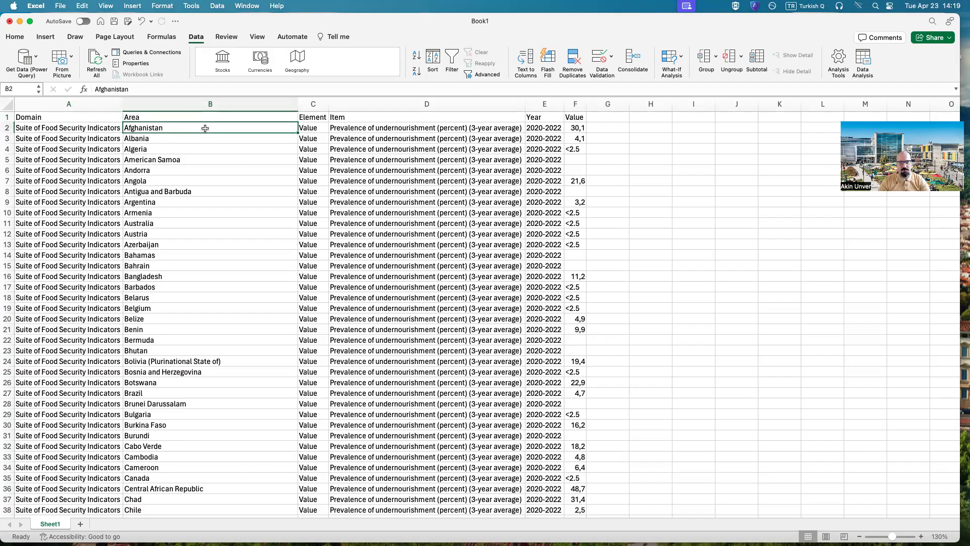
left_click(575, 127)
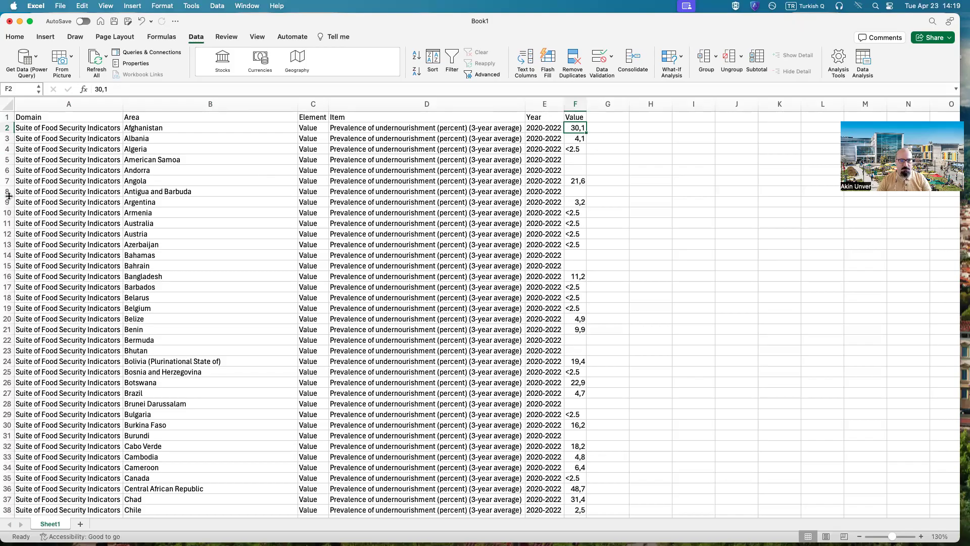
Step: Copy the Domain heading and its first value from A1:A2 to the empty cells starting at I1
left_click_drag(49, 119, 49, 127)
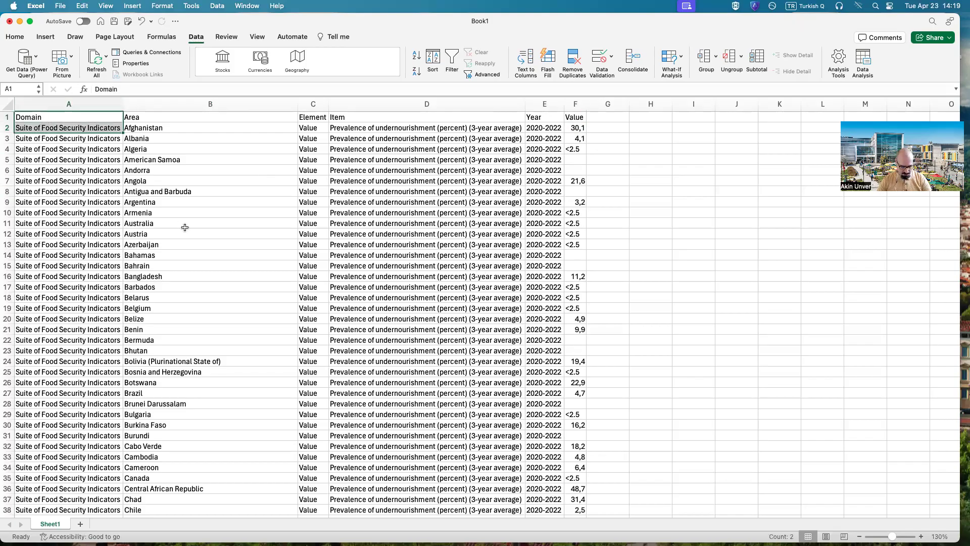
key("super+c")
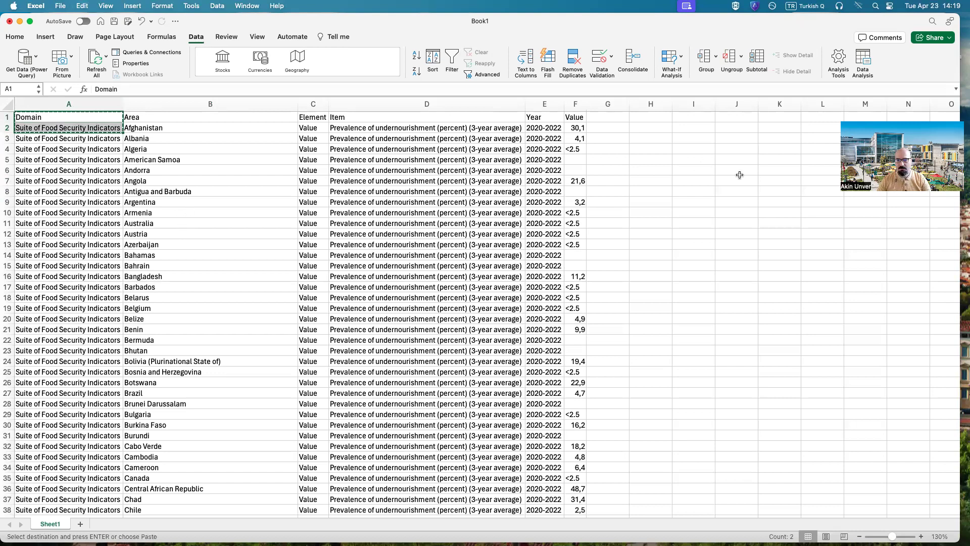
left_click(693, 116)
key("super+v")
left_click(732, 212)
Step: Copy the Item heading and its first value from D1:D2 to the cells starting at I4, below the Domain note
left_click_drag(419, 118, 419, 122)
key("super+c")
left_click(693, 149)
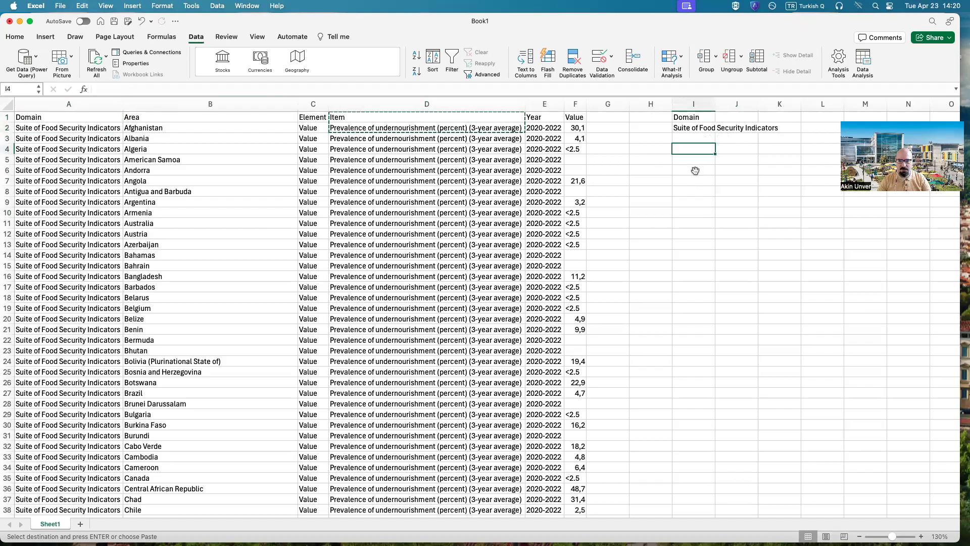
key("super+v")
left_click(702, 255)
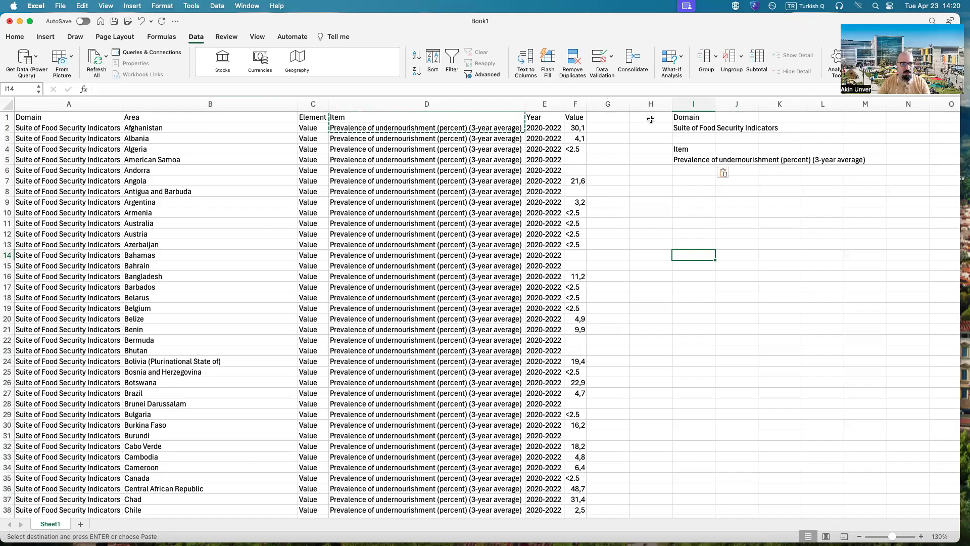
left_click(351, 172)
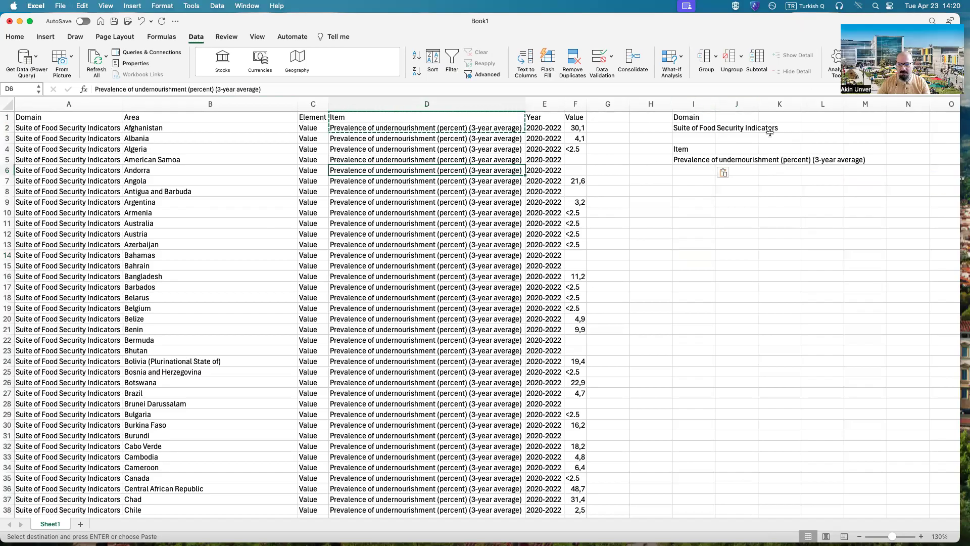
left_click_drag(685, 114, 689, 127)
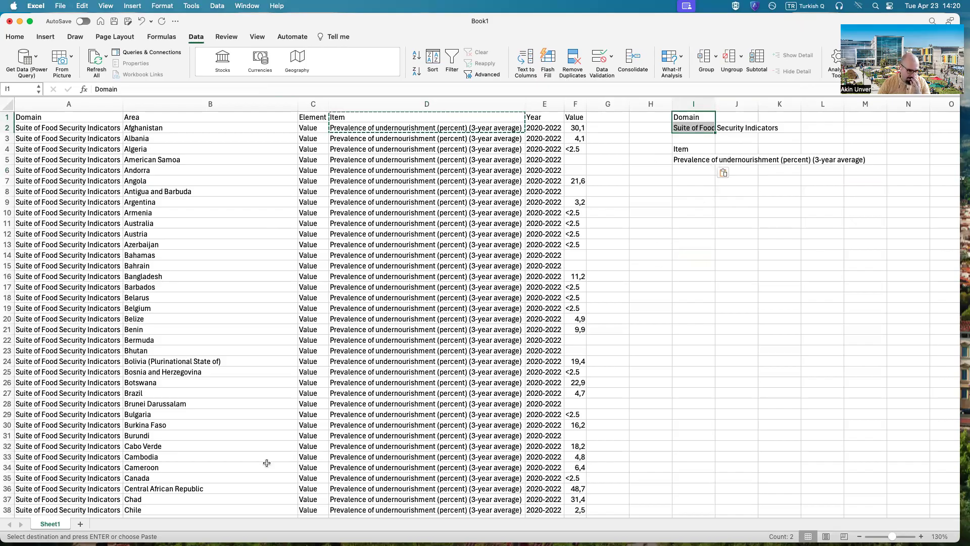
Step: Rename Sheet1 as UnderNourish20-22
right_click(53, 524)
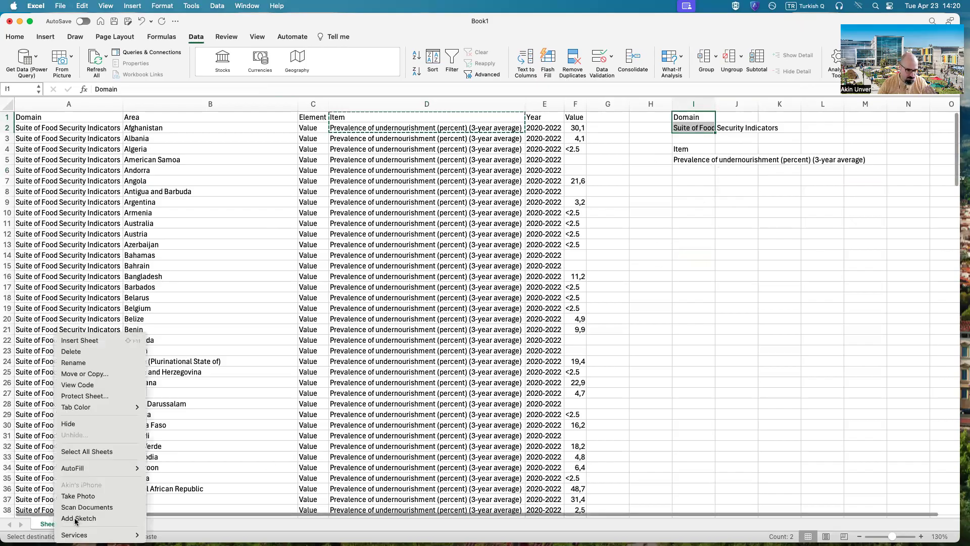
left_click(103, 364)
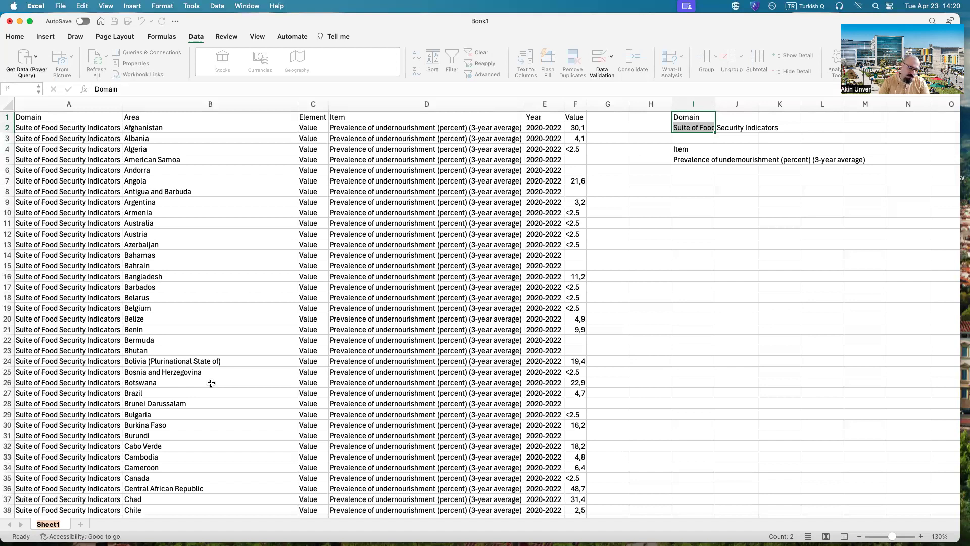
type("UnderNourish")
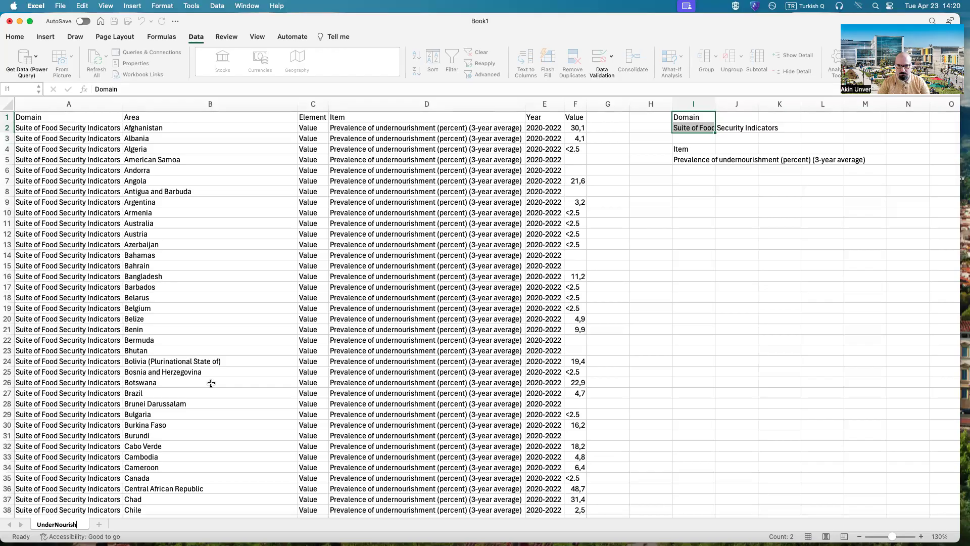
type("20-22")
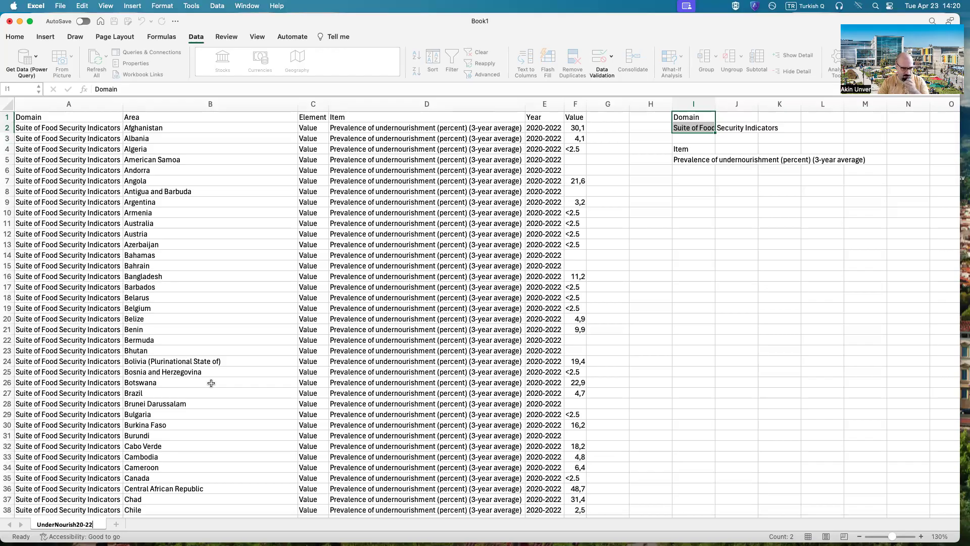
key("Return")
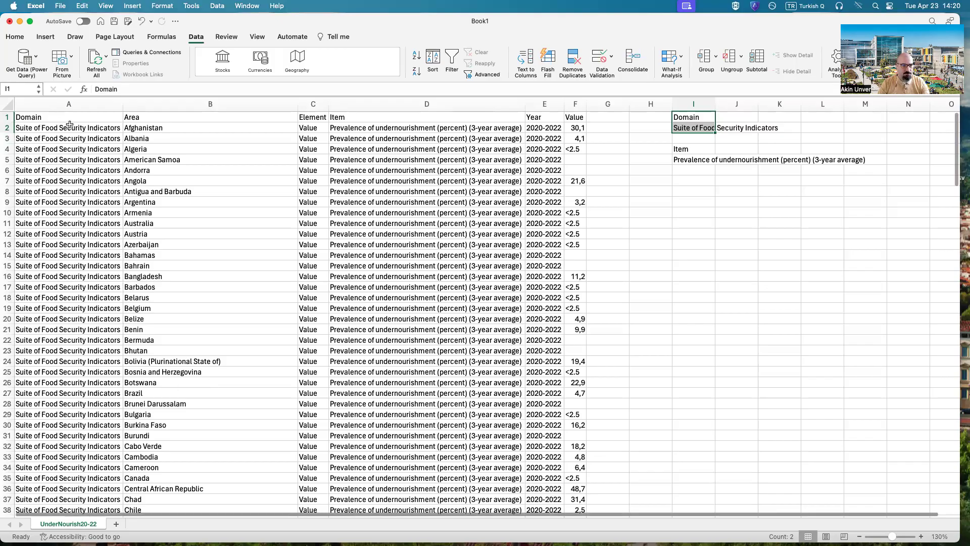
Step: Delete the Domain, Element and Item columns from the imported data
left_click(67, 104)
right_click(69, 105)
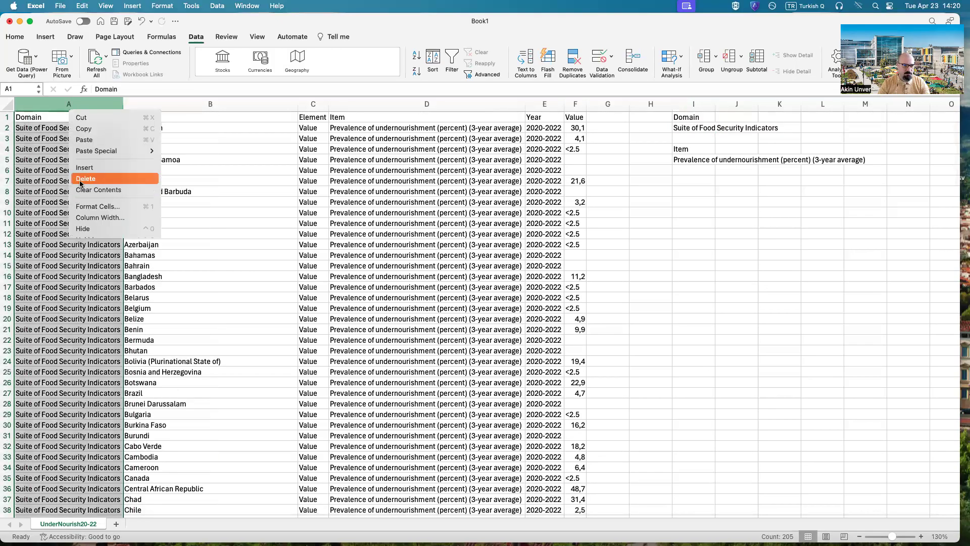
left_click(80, 180)
left_click(217, 111)
right_click(213, 108)
left_click(236, 177)
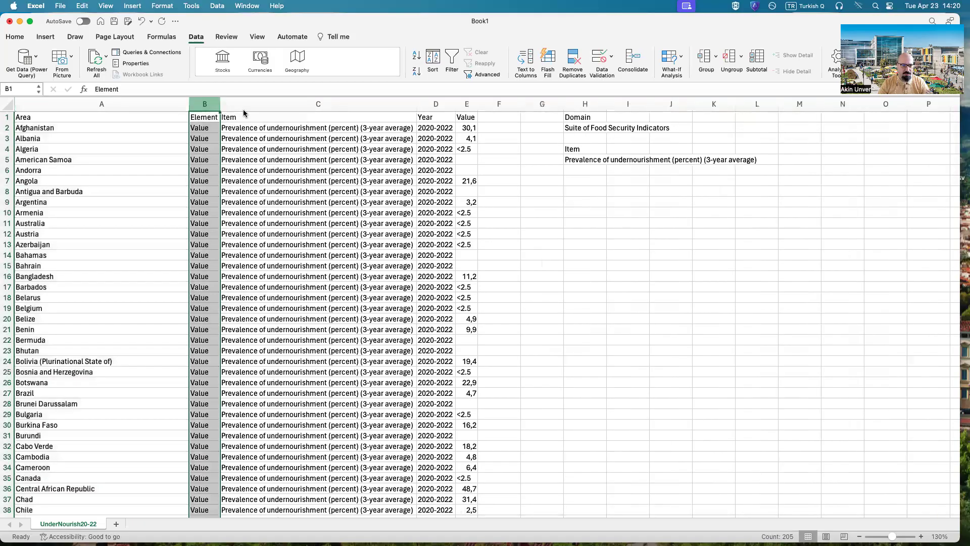
left_click(243, 106)
right_click(225, 105)
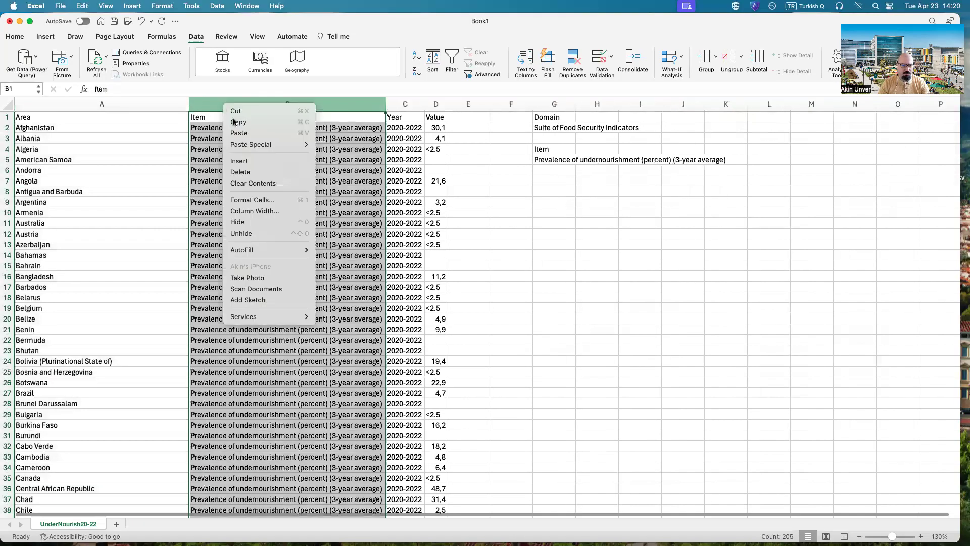
left_click(243, 177)
left_click(317, 277)
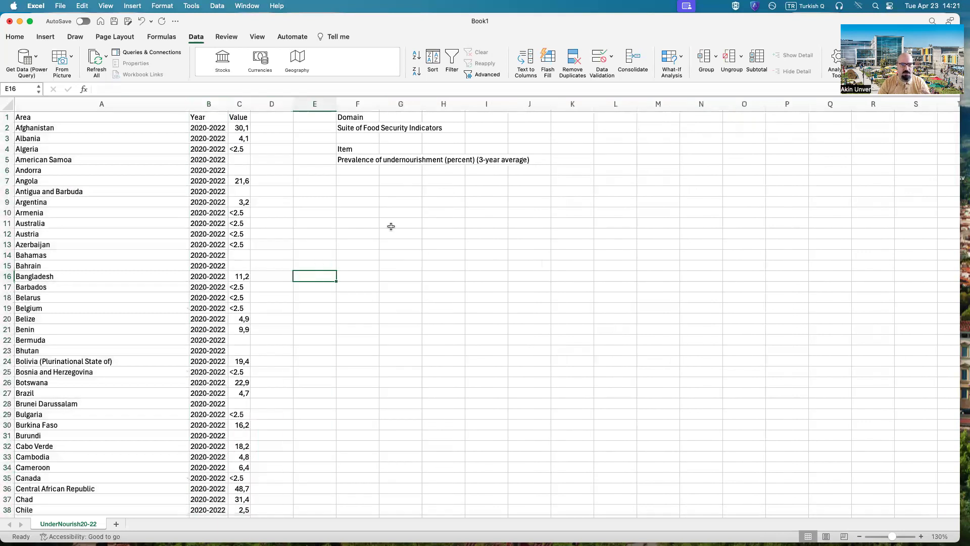
Step: Copy the Year heading and its first value from B1:B2 to the cells starting at F7, below the Item note
left_click(202, 116)
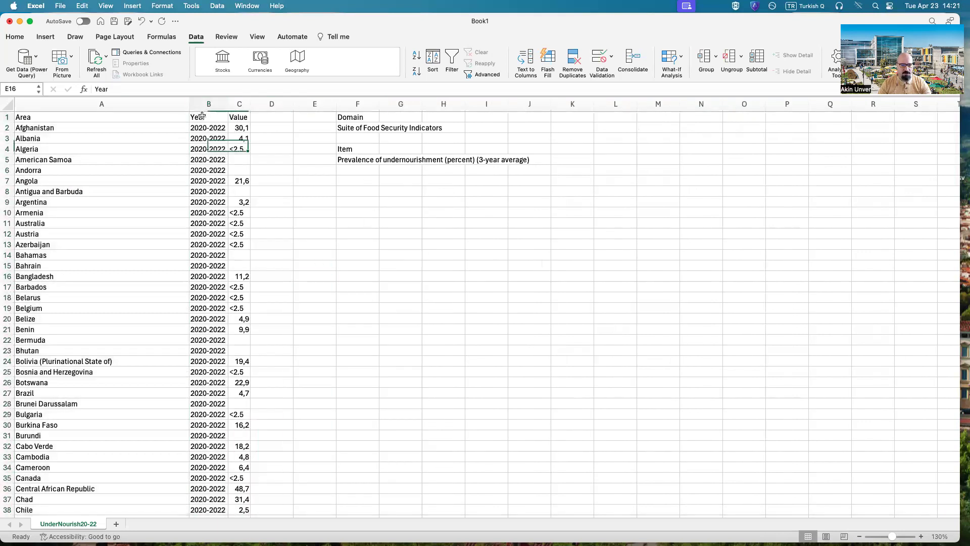
left_click_drag(201, 116, 208, 128)
key("super+c")
left_click(349, 181)
key("super+v")
left_click(376, 236)
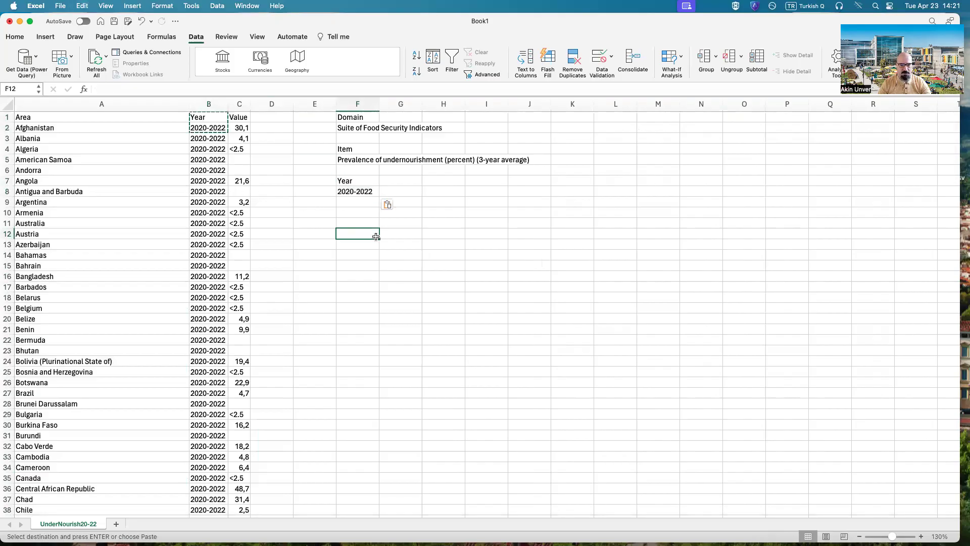
Step: Delete the Year column from the data so that Area is followed directly by Value
left_click(207, 104)
right_click(208, 108)
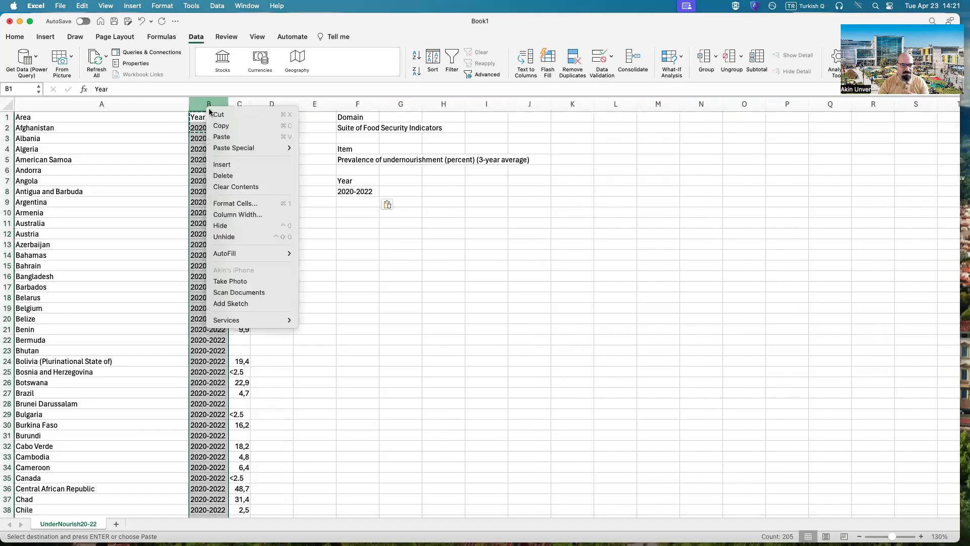
left_click(270, 175)
left_click(283, 263)
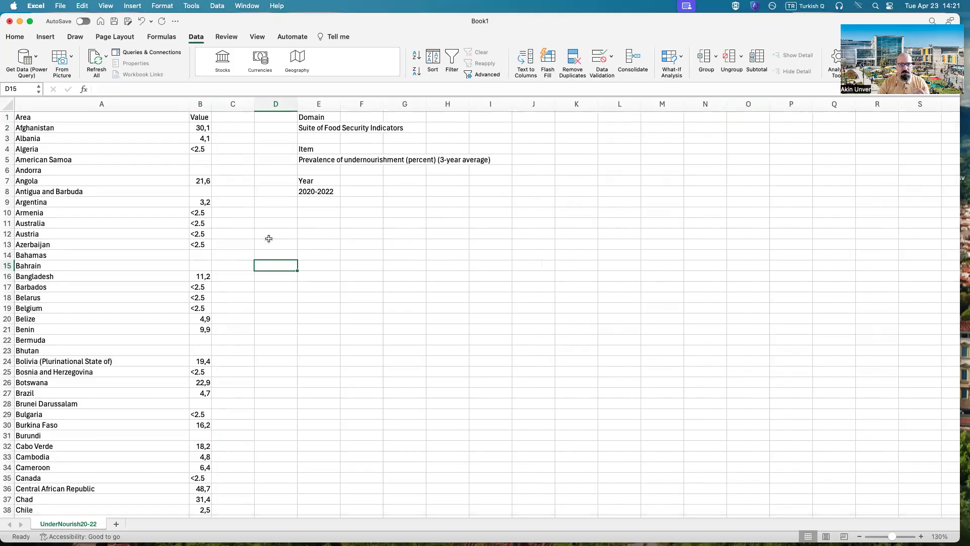
Step: Start formatting the data as a table using the Orange, Table Style Dark 9 style
left_click(6, 40)
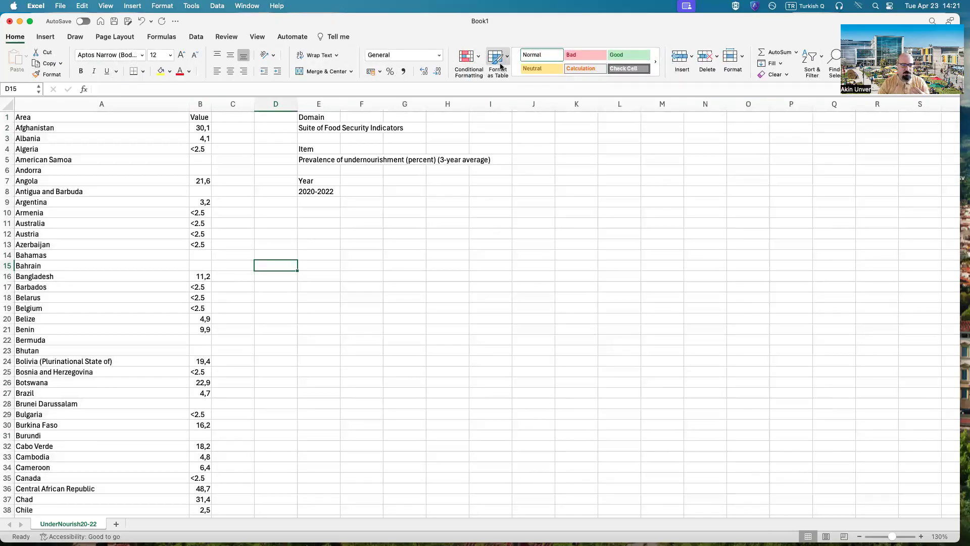
left_click(498, 61)
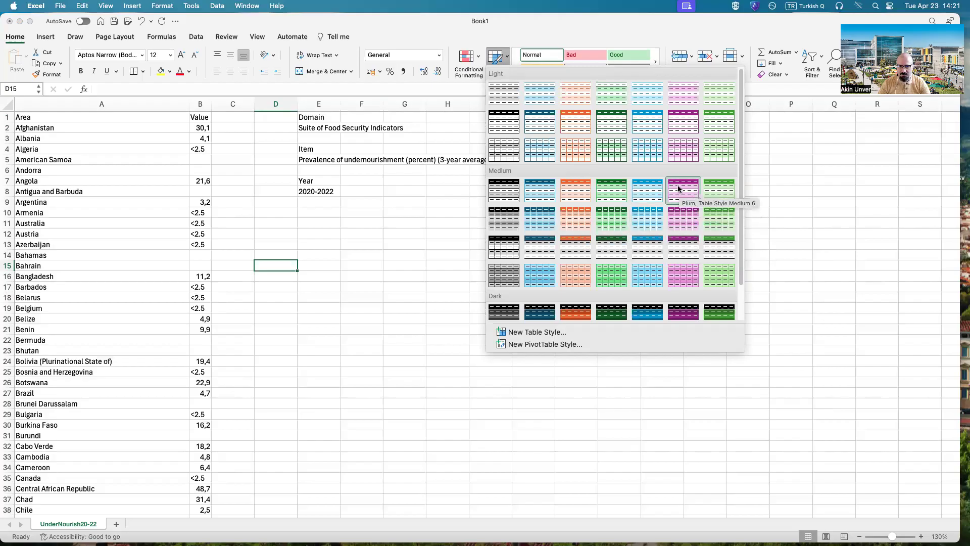
scroll(635, 225, "down", 1)
scroll(634, 223, "down", 2)
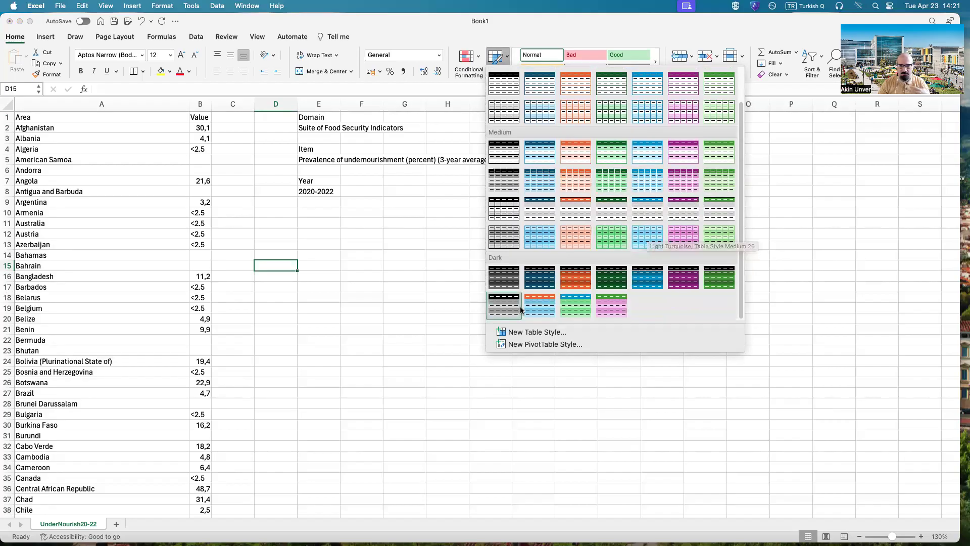
left_click(552, 313)
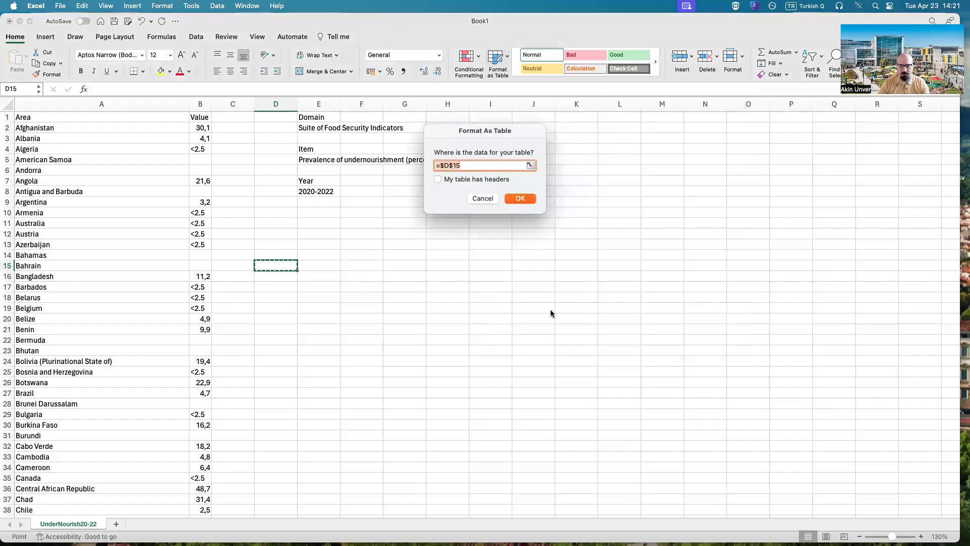
Step: Set the table's data range to A1:B205, covering the Area and Value columns down to Zimbabwe
left_click(530, 166)
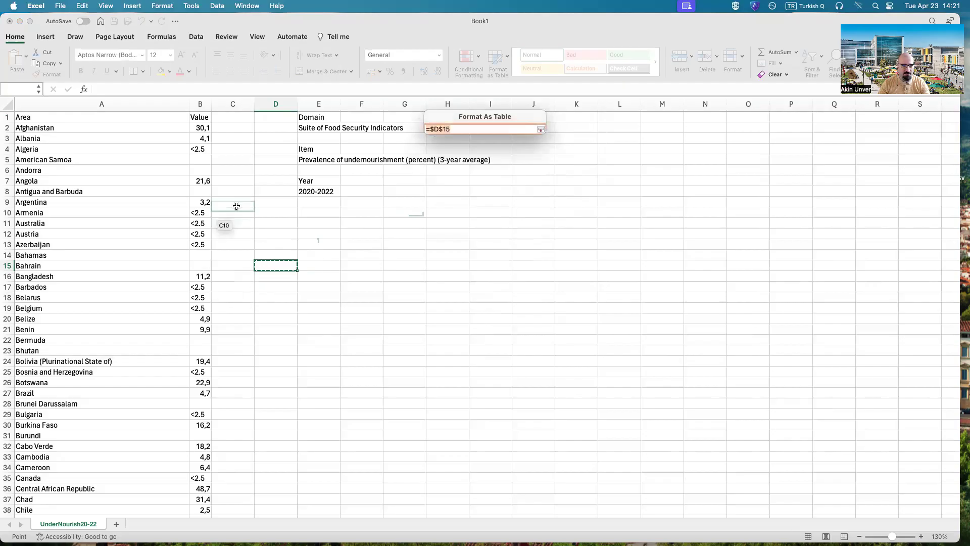
left_click(41, 117)
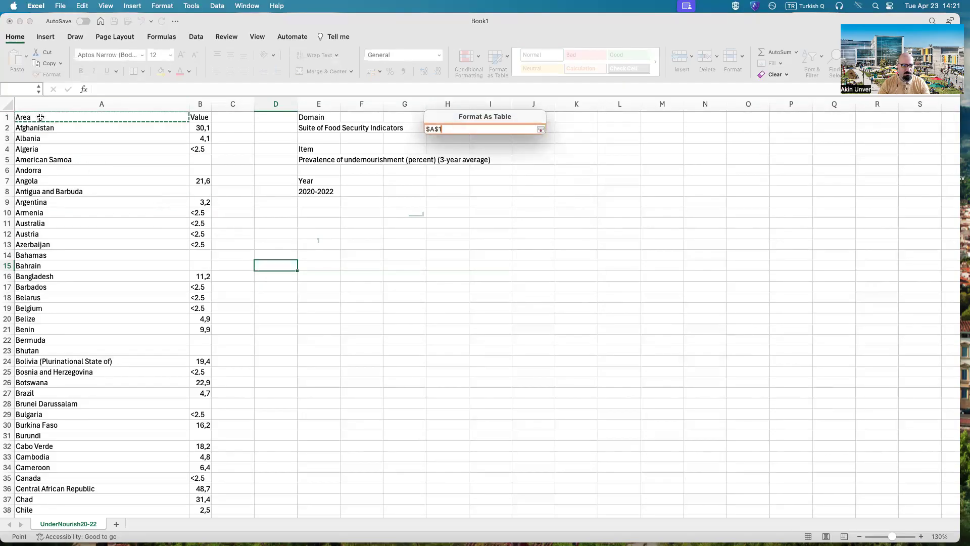
left_click_drag(40, 117, 7, 488)
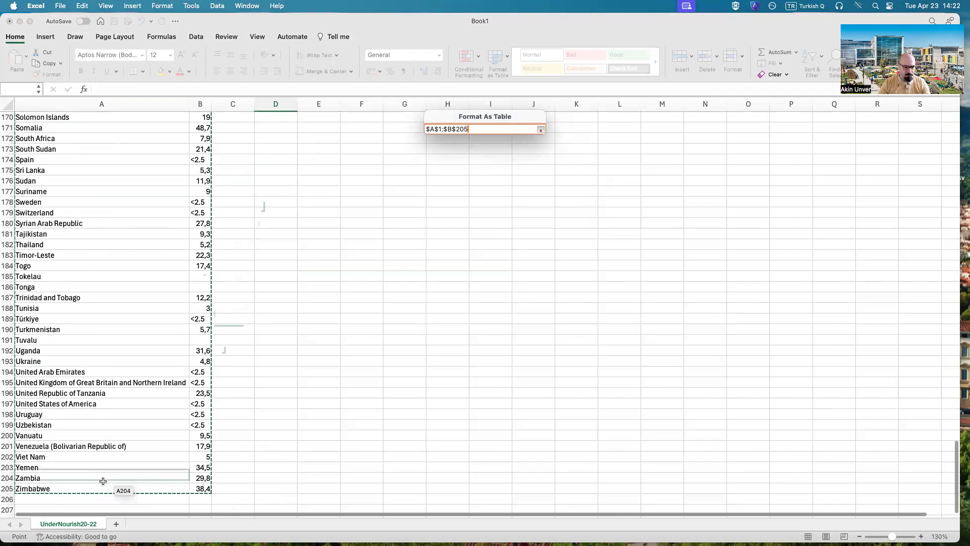
left_click(541, 130)
scroll(288, 268, "up", 20)
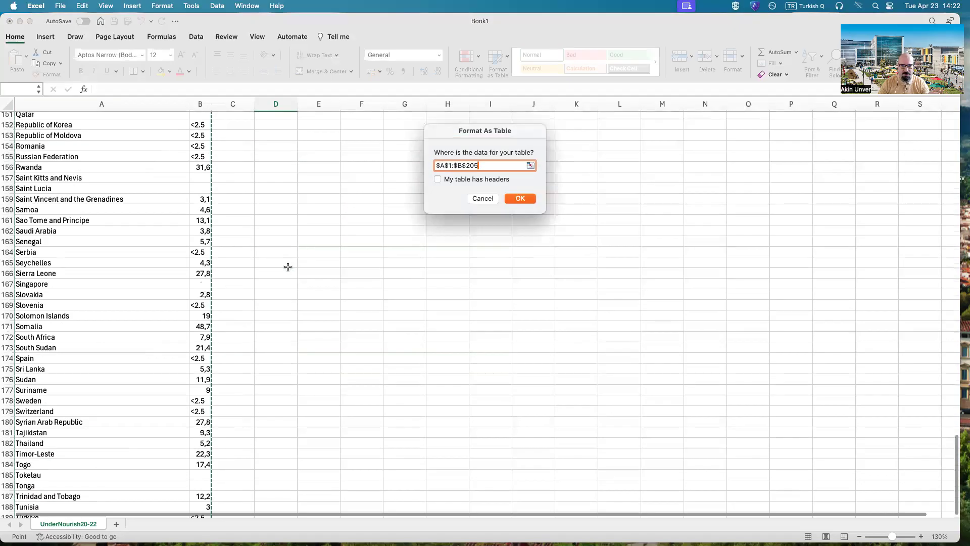
scroll(291, 277, "up", 14)
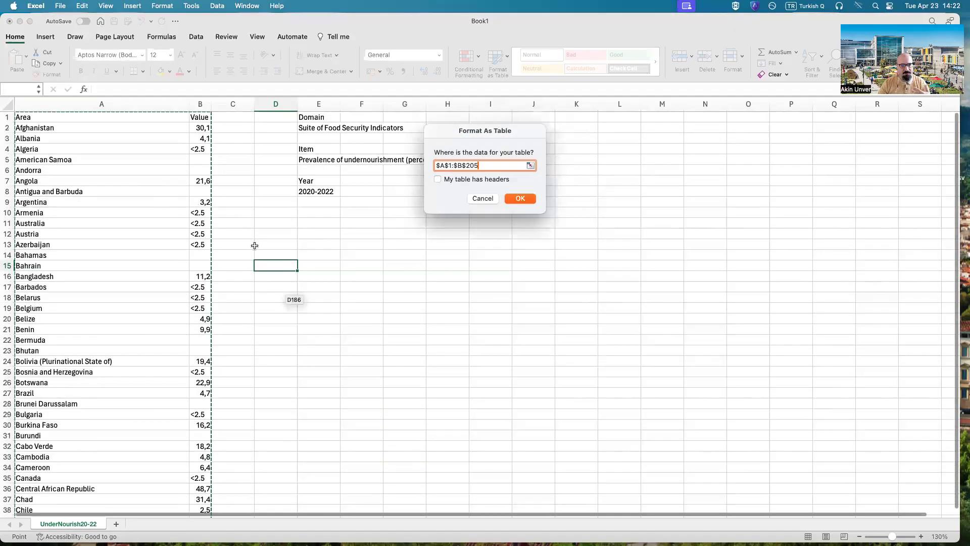
Step: Mark the table as having headers and create it, agreeing to remove all external data connections
left_click(438, 179)
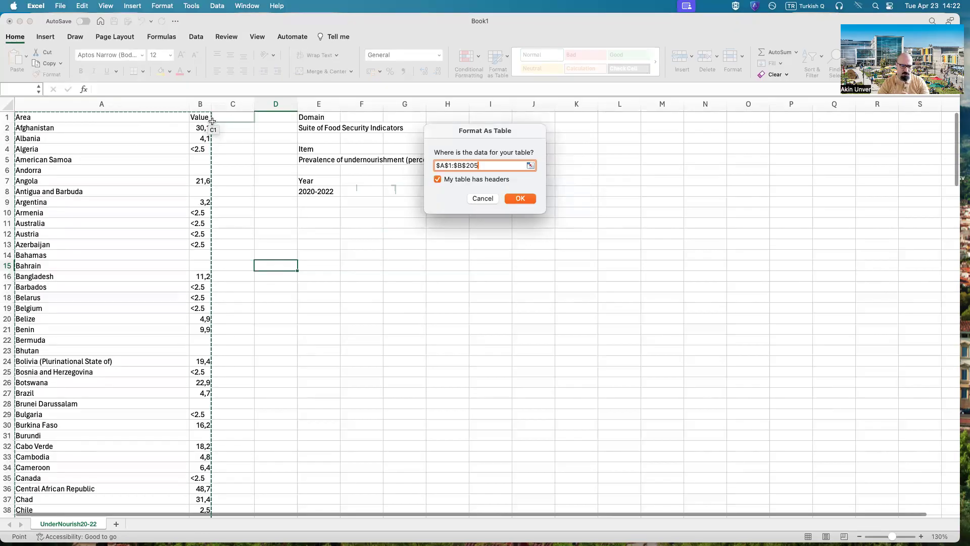
left_click(521, 198)
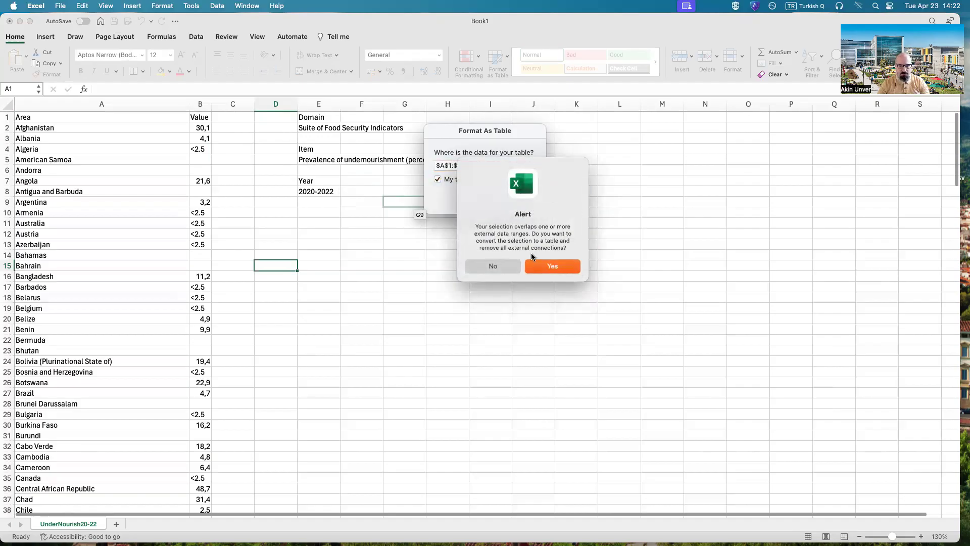
left_click(552, 267)
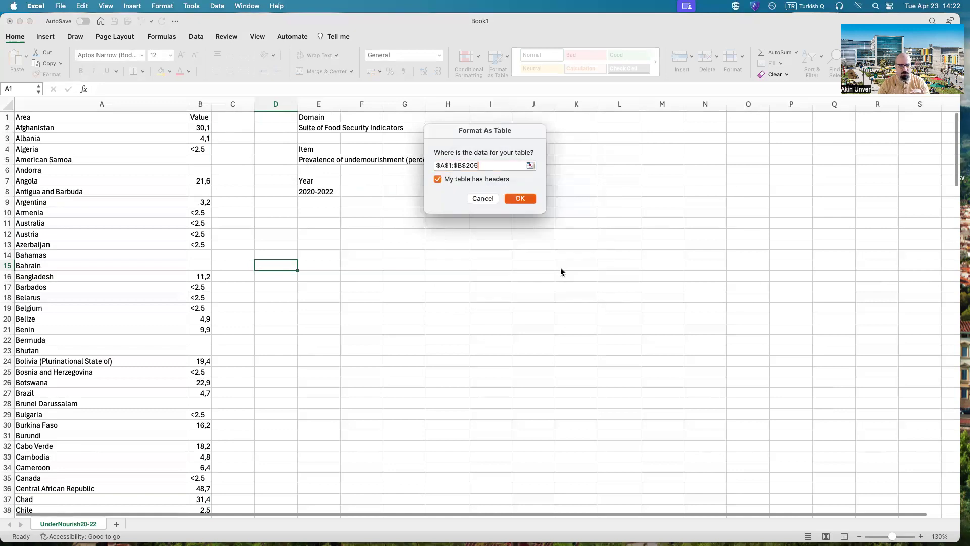
left_click(371, 224)
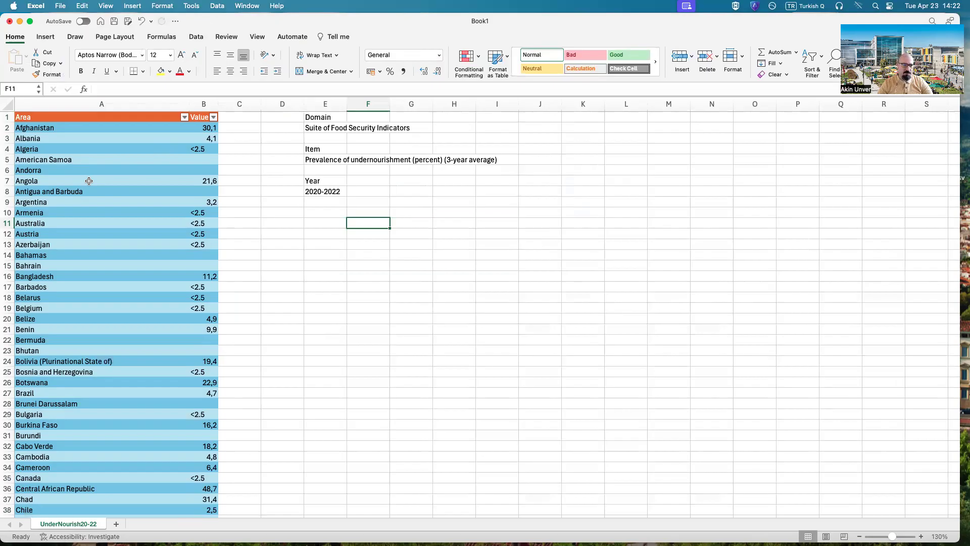
Step: Sort the table by the Value column in descending order
left_click(213, 118)
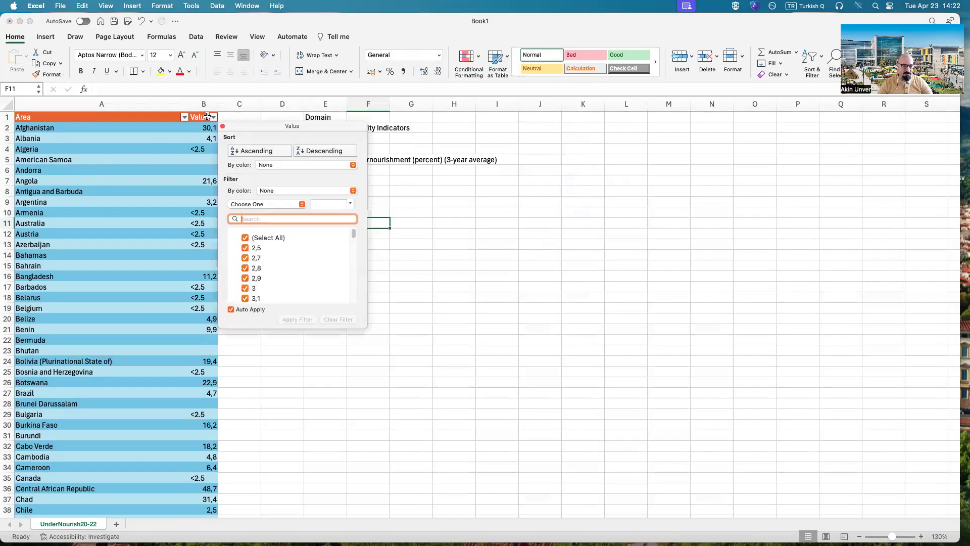
left_click(318, 153)
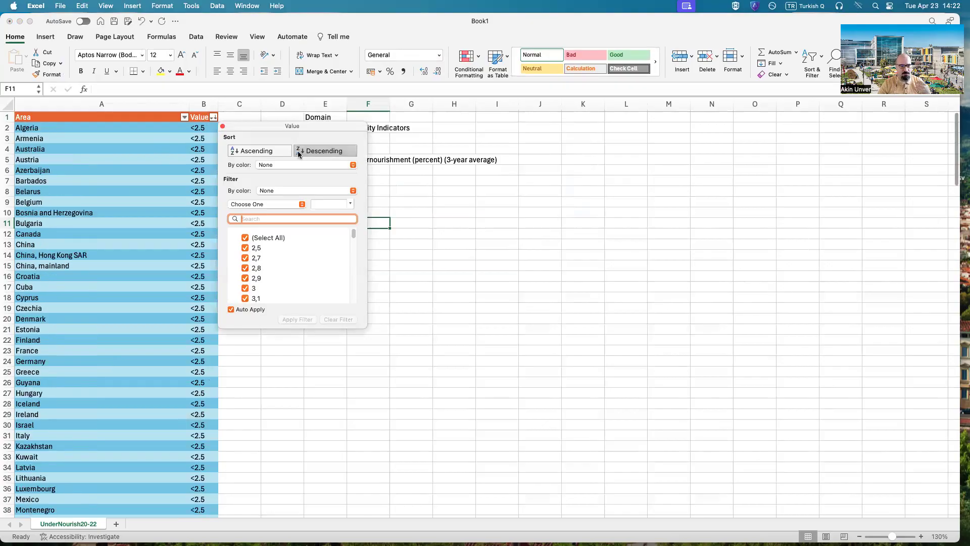
left_click(223, 127)
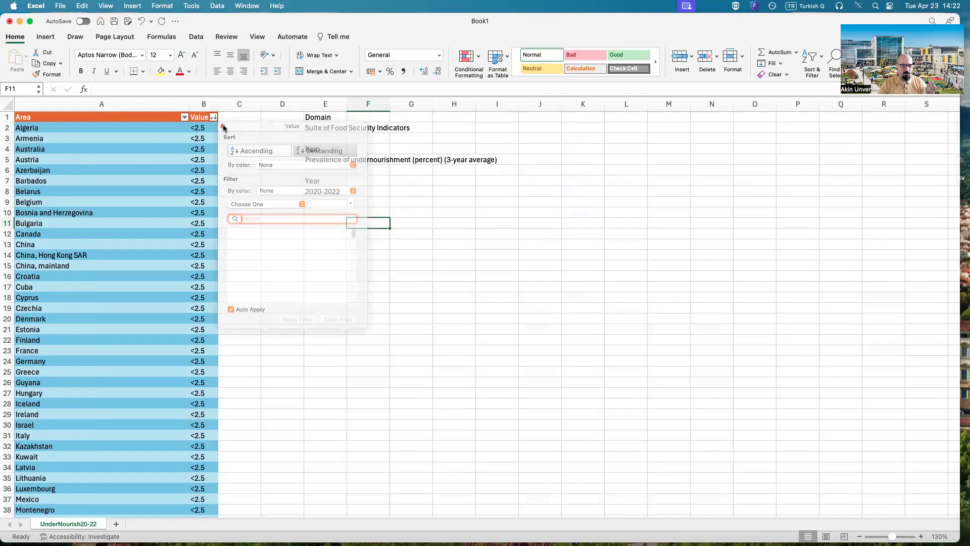
Step: Examine the sorted Value column to see where the <2.5 entries end and the numeric values begin
scroll(331, 219, "down", 10)
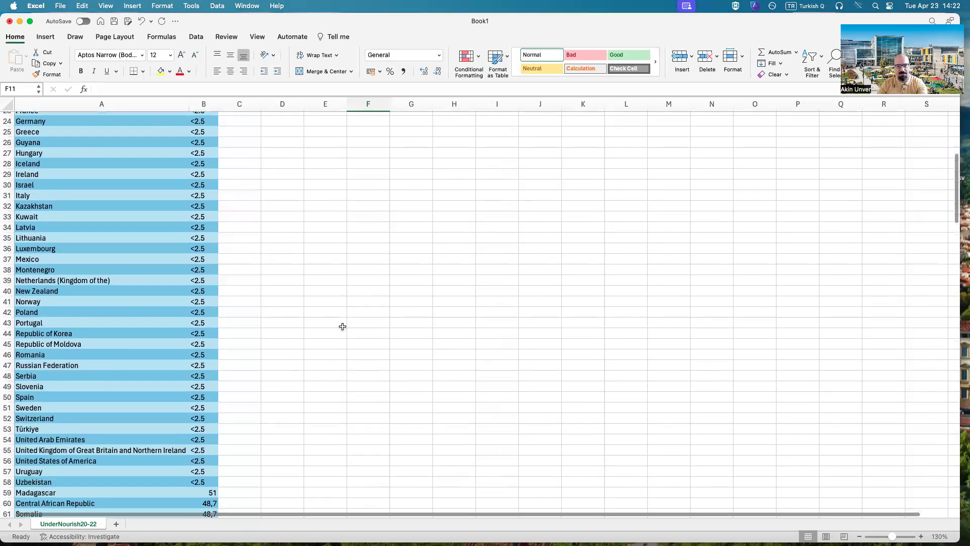
scroll(343, 326, "down", 5)
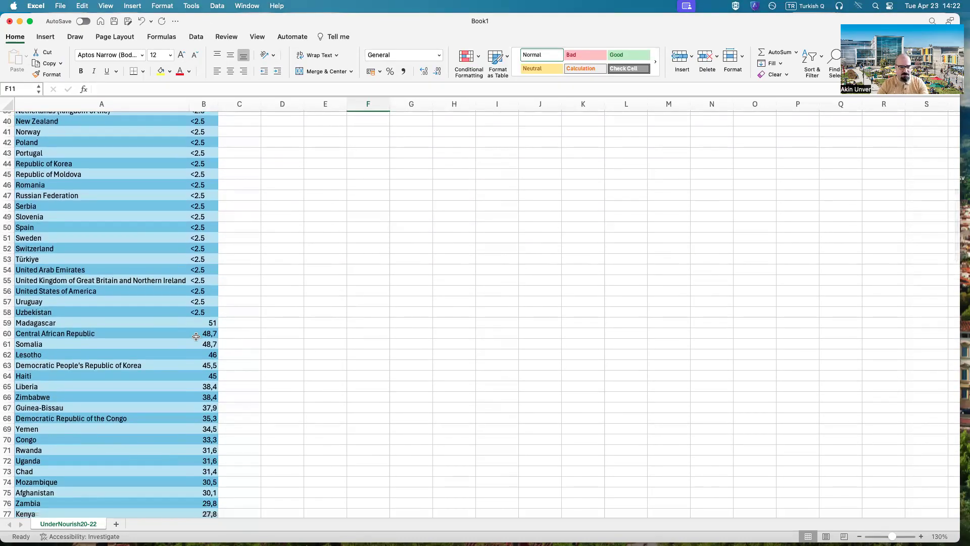
left_click_drag(210, 324, 210, 333)
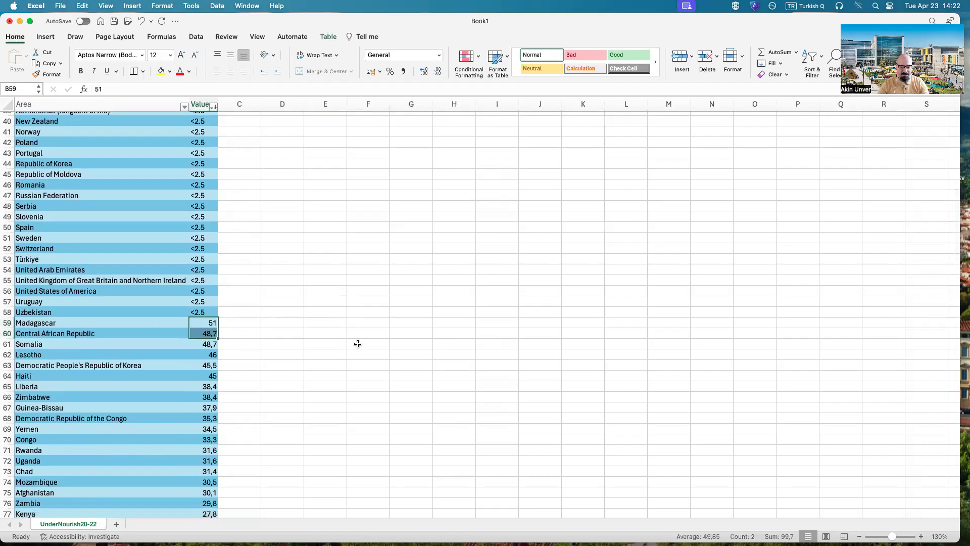
scroll(357, 342, "up", 15)
scroll(229, 189, "up", 1)
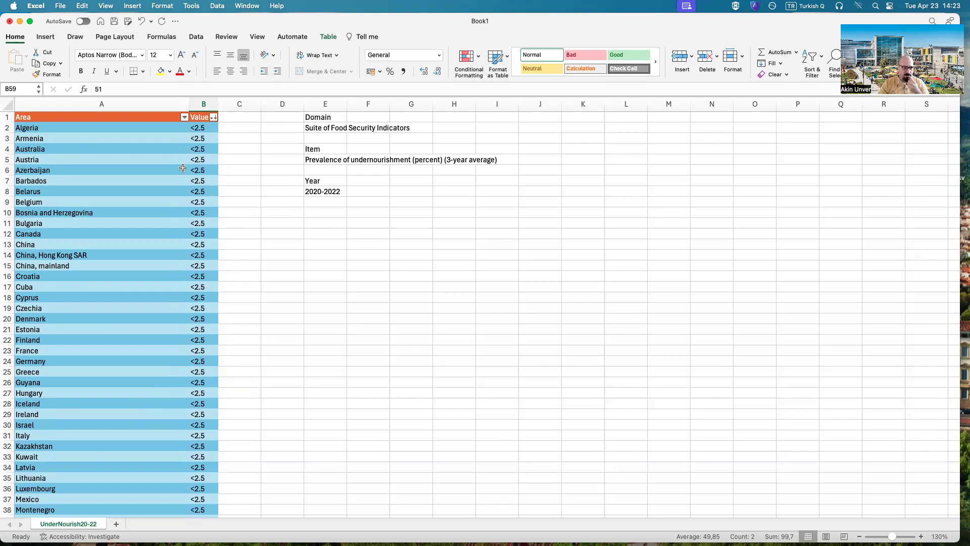
scroll(243, 277, "down", 3)
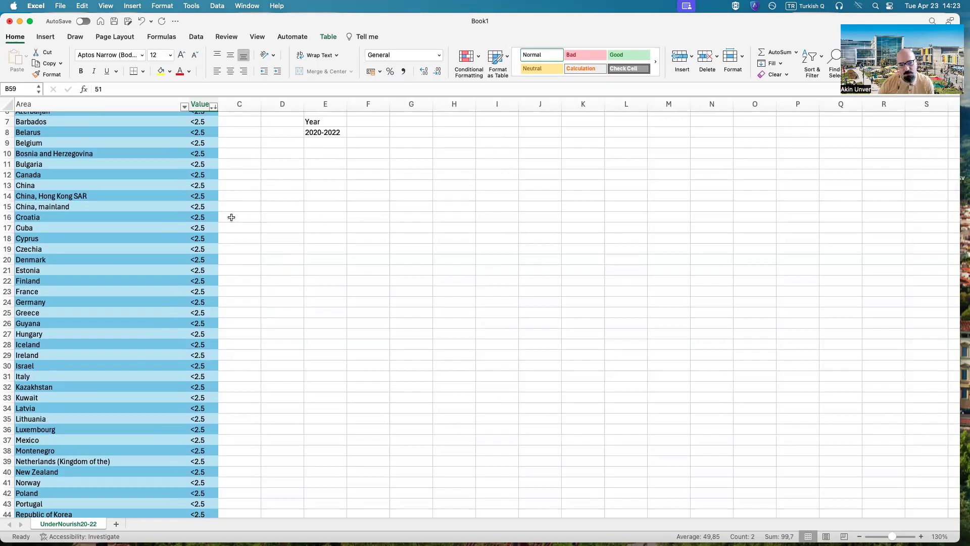
scroll(228, 230, "down", 3)
scroll(228, 231, "down", 10)
left_click(298, 272)
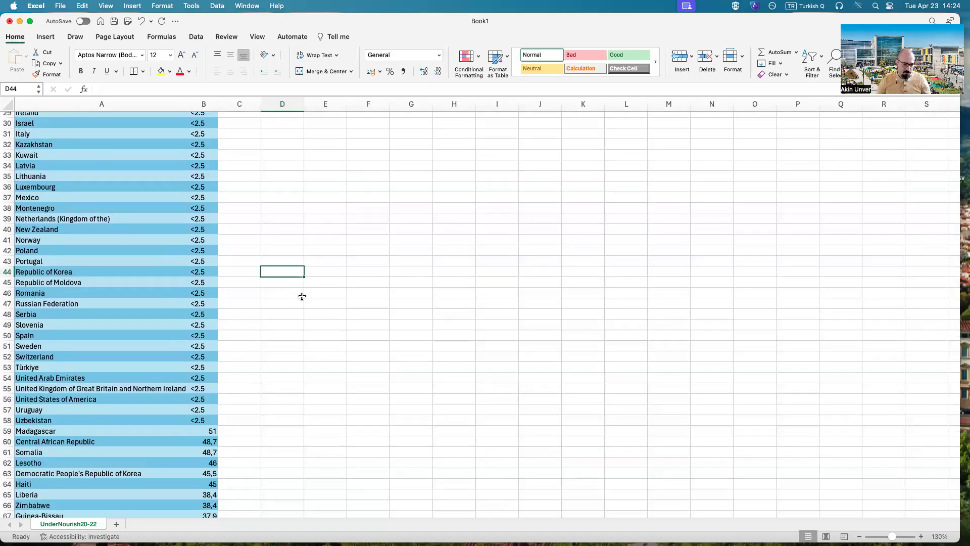
Step: Delete the table rows whose value is <2.5, from Algeria in row 2 to Uzbekistan in row 58
left_click_drag(209, 423, 104, 128)
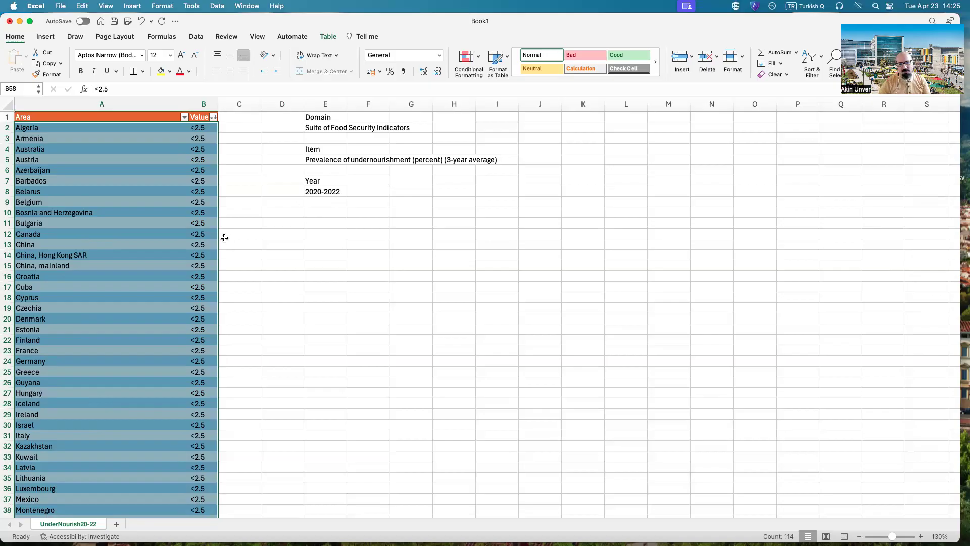
right_click(173, 210)
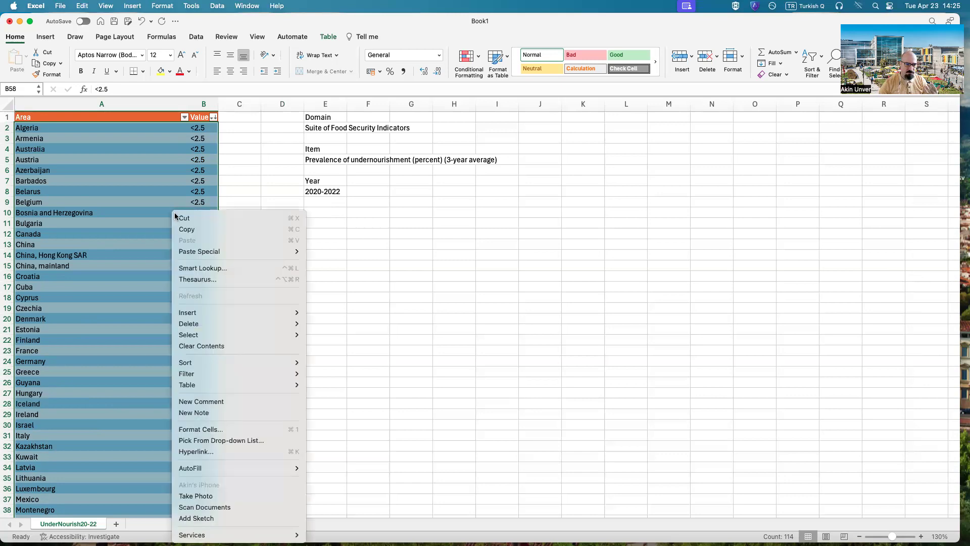
mouse_move(214, 321)
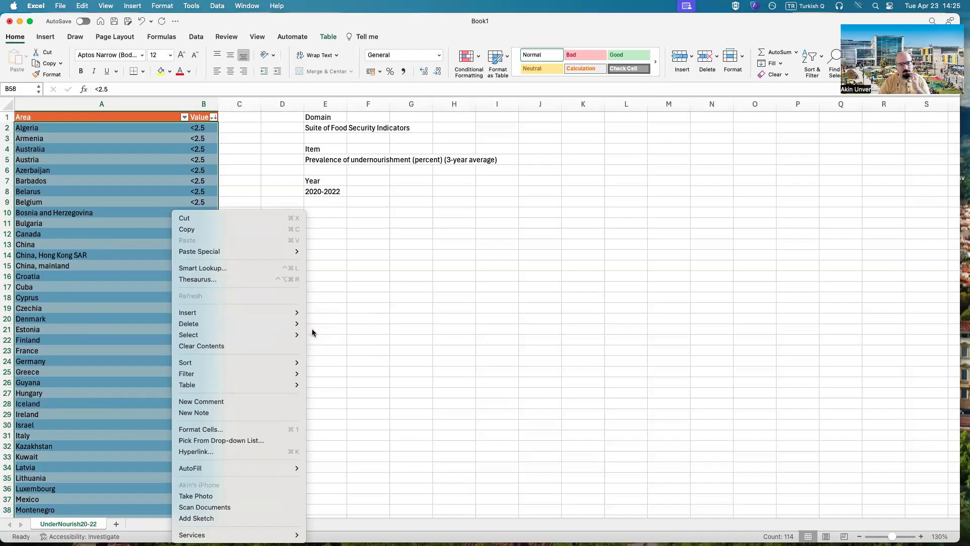
mouse_move(280, 322)
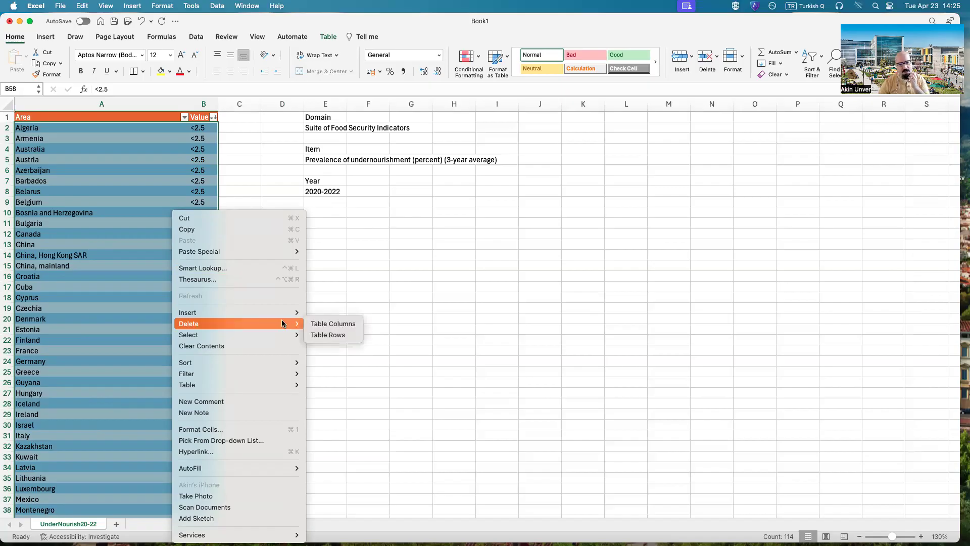
left_click(332, 335)
scroll(331, 334, "down", 12)
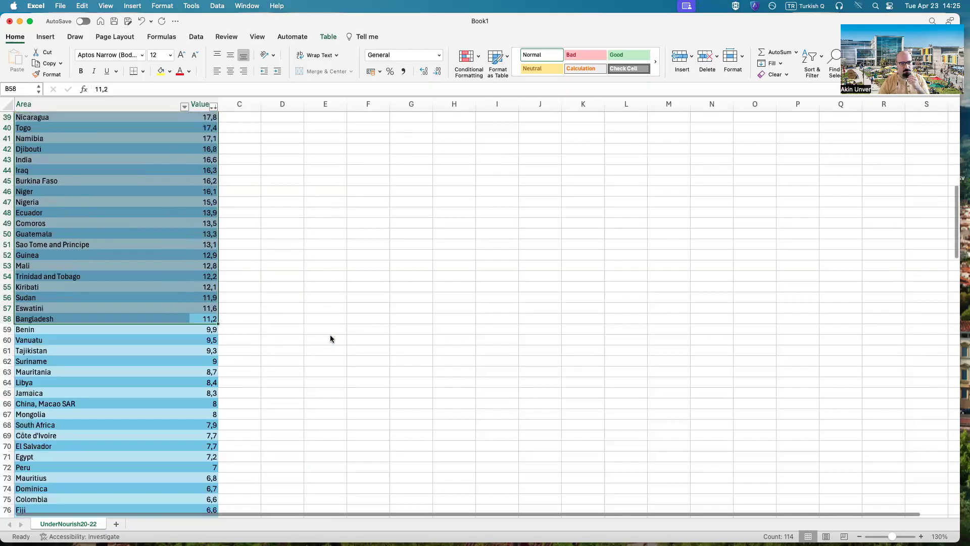
scroll(301, 315, "up", 10)
left_click(306, 221)
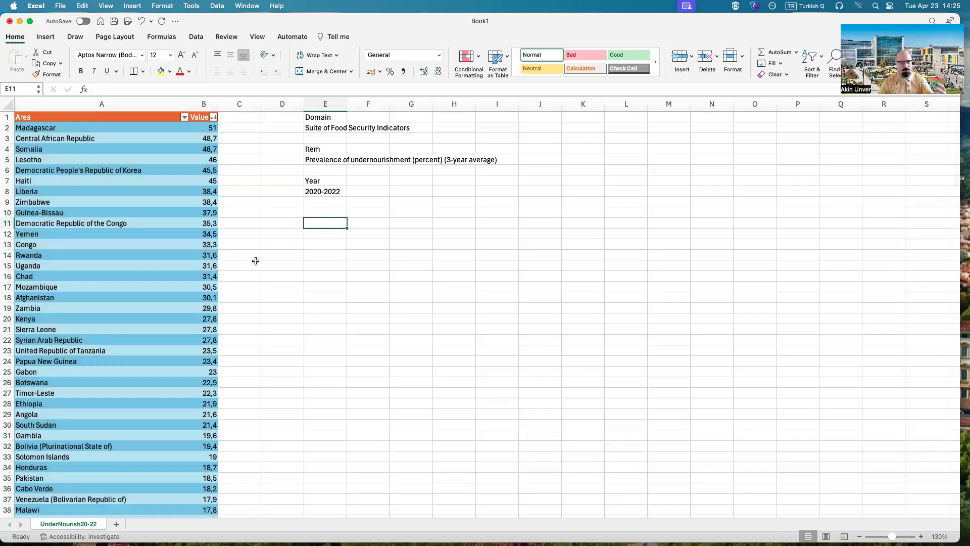
Step: Delete the table rows with blank values, from American Samoa in row 118 to Tuvalu in row 148
scroll(237, 257, "down", 20)
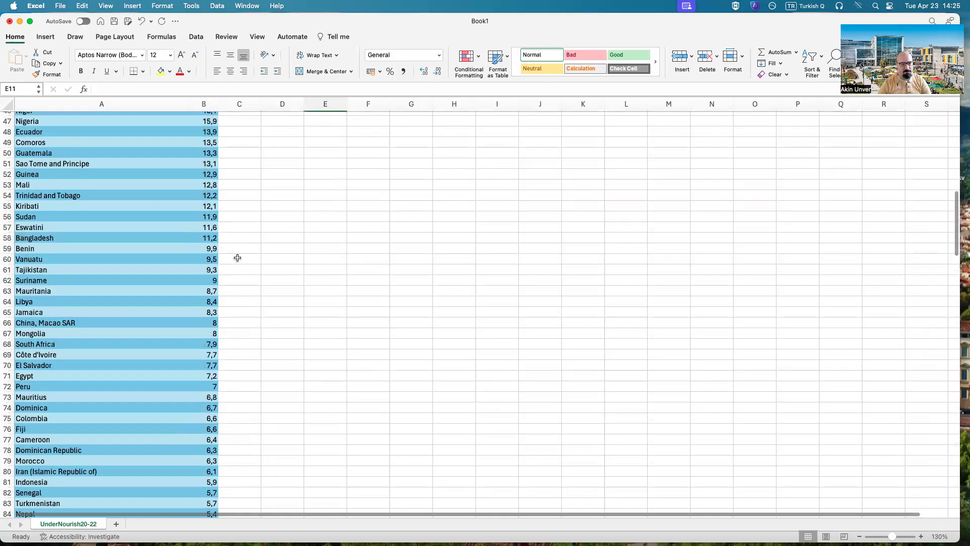
scroll(237, 257, "down", 9)
scroll(329, 240, "down", 3)
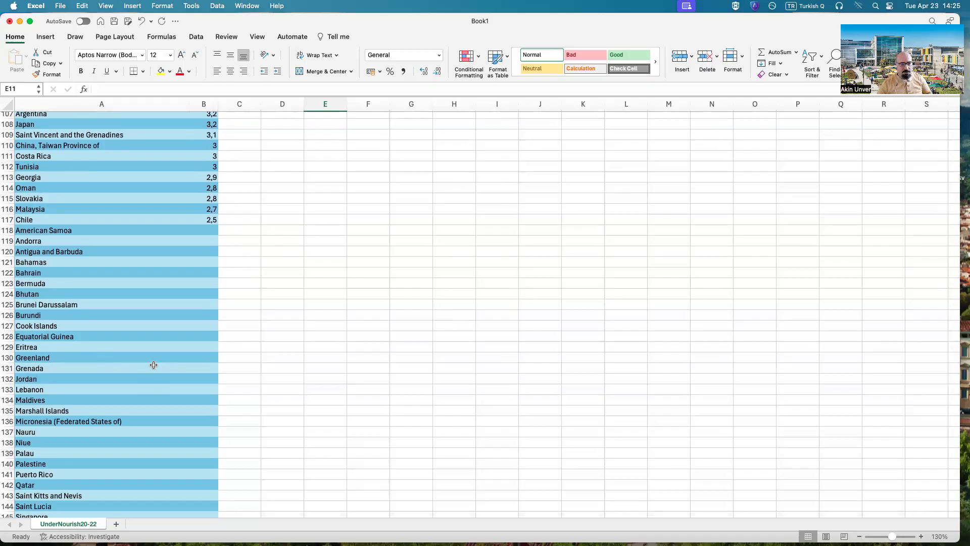
left_click(48, 233)
left_click_drag(50, 233, 200, 500)
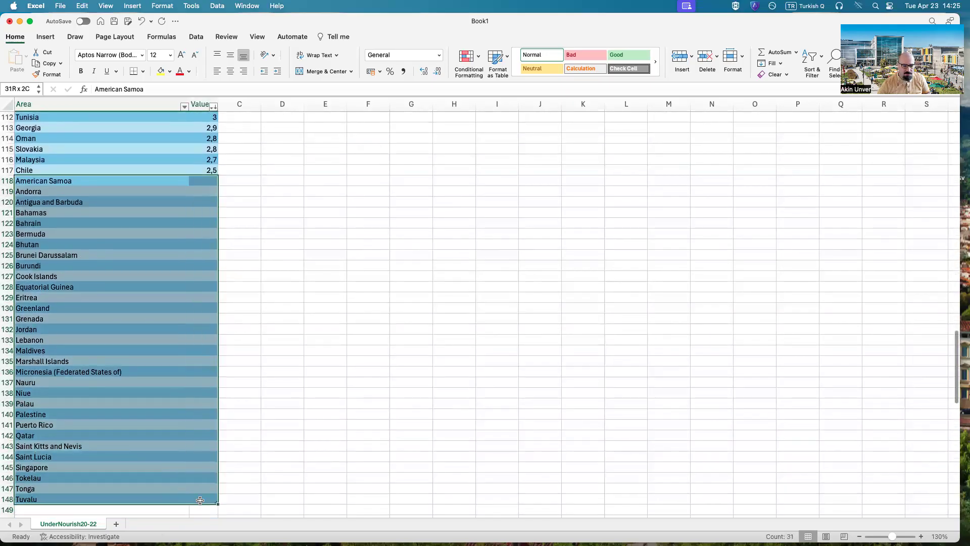
right_click(175, 397)
mouse_move(219, 324)
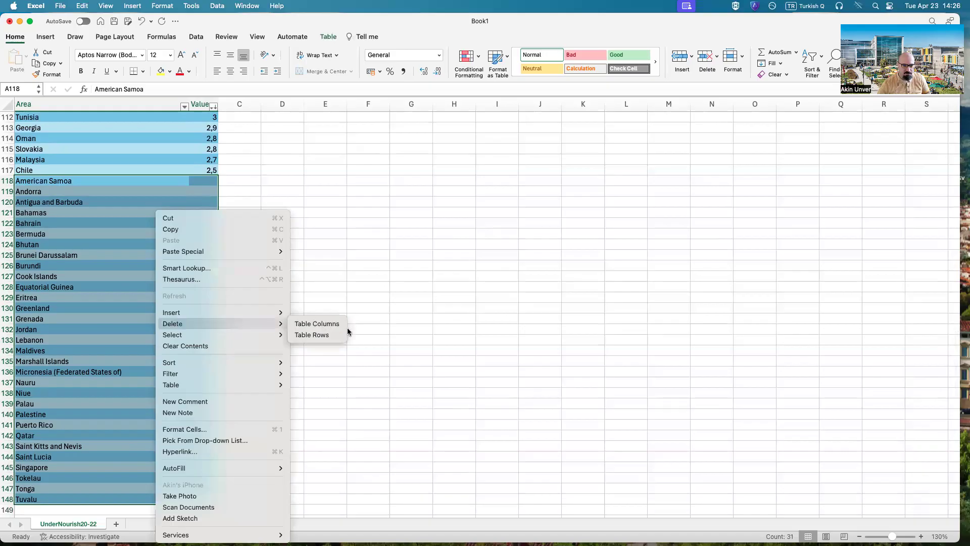
left_click(311, 335)
Step: Look through the remaining table rows for leftover blank or non-numeric values
scroll(307, 349, "up", 12)
scroll(308, 357, "down", 9)
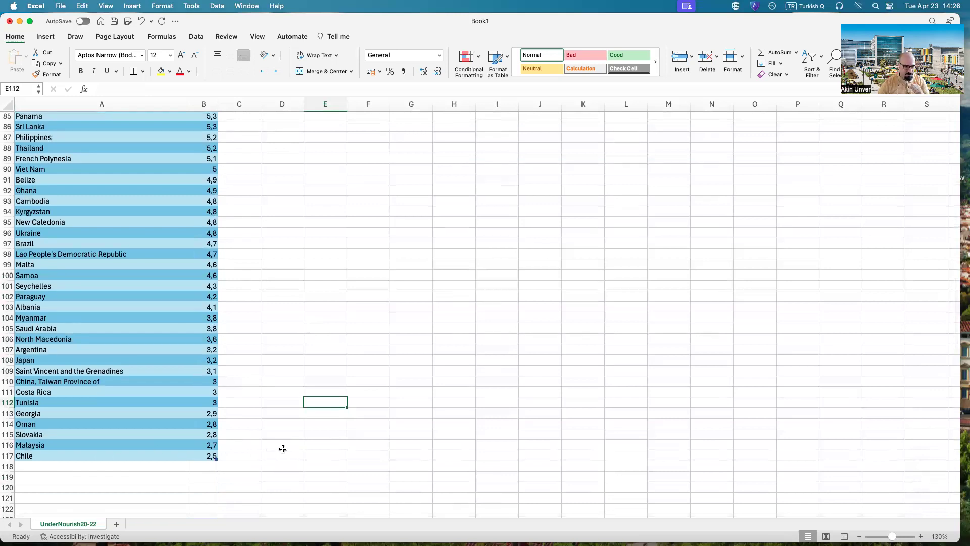
scroll(268, 448, "up", 10)
scroll(242, 440, "down", 5)
scroll(235, 435, "down", 7)
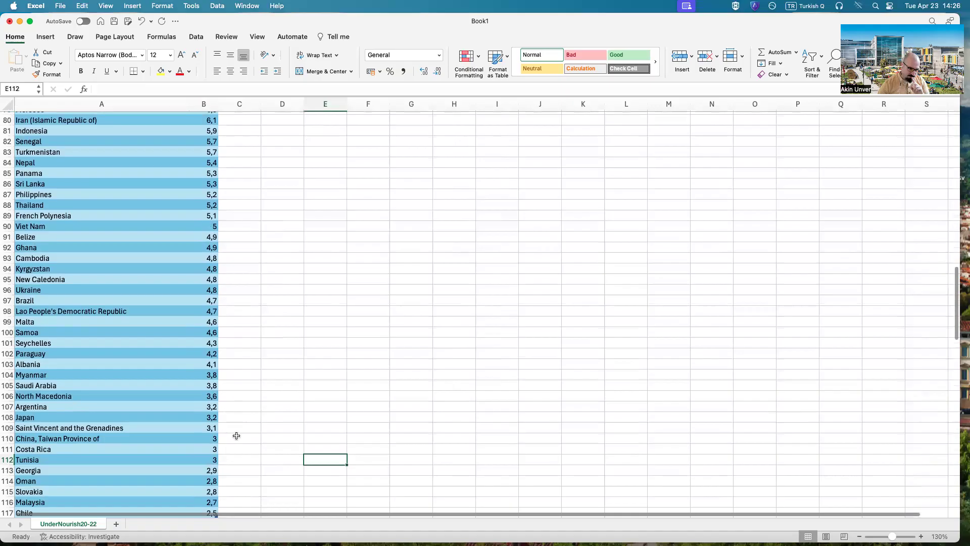
scroll(194, 385, "up", 20)
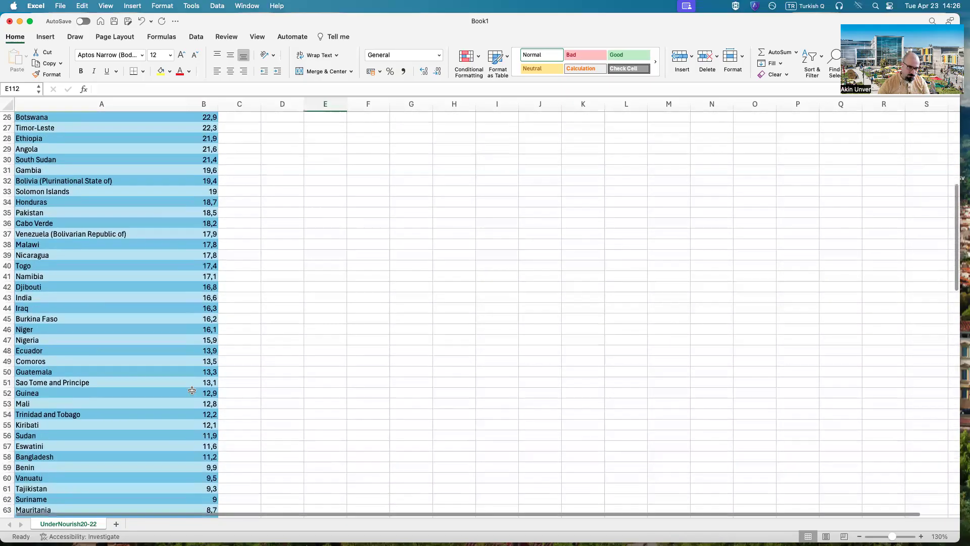
Step: Insert a clustered bar chart from the table's Area and Value data, from Madagascar in row 2 to Chile in row 117
left_click(352, 264)
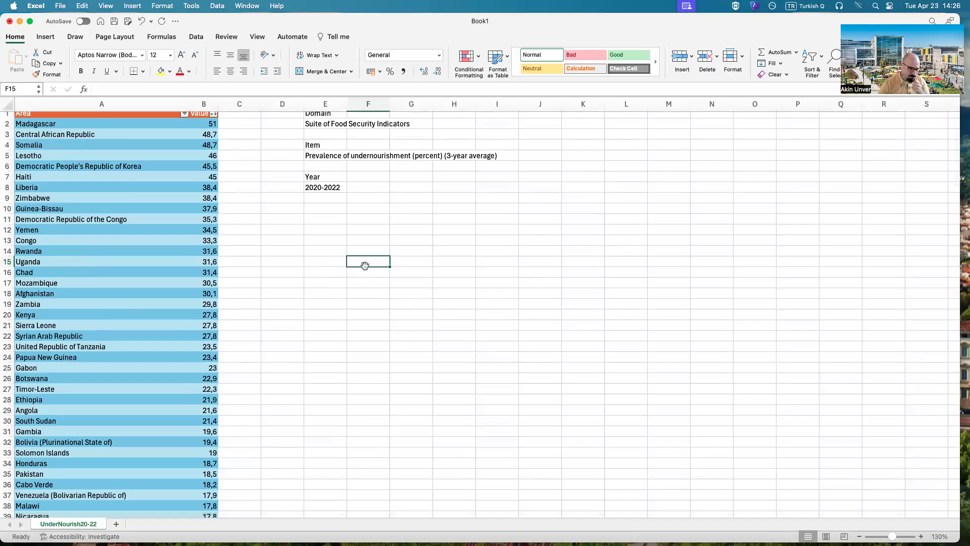
scroll(384, 273, "up", 1)
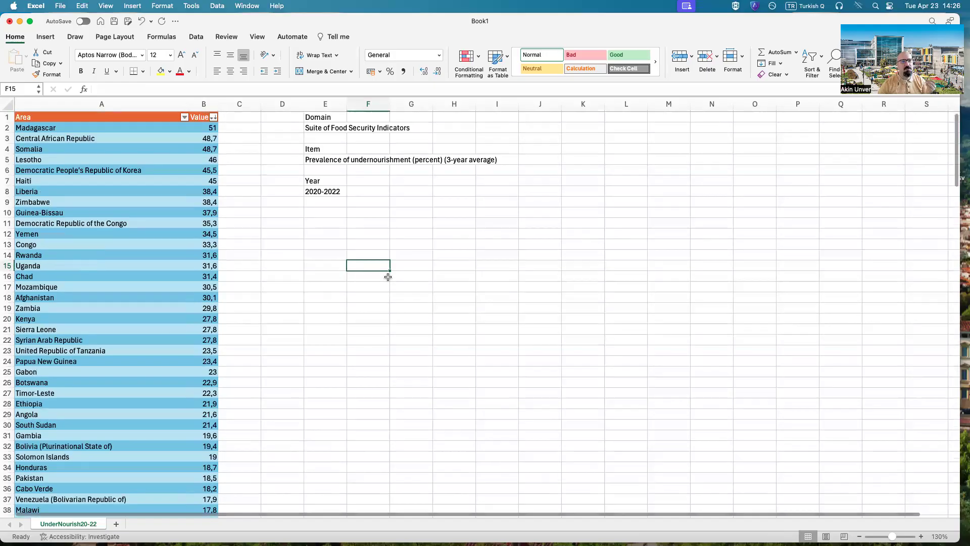
left_click_drag(66, 129, 212, 501)
left_click(44, 38)
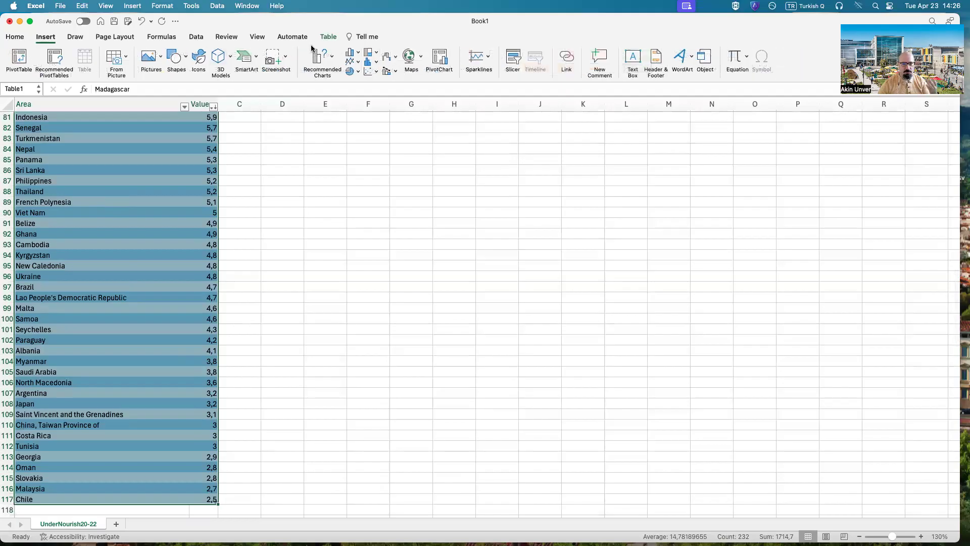
left_click(332, 52)
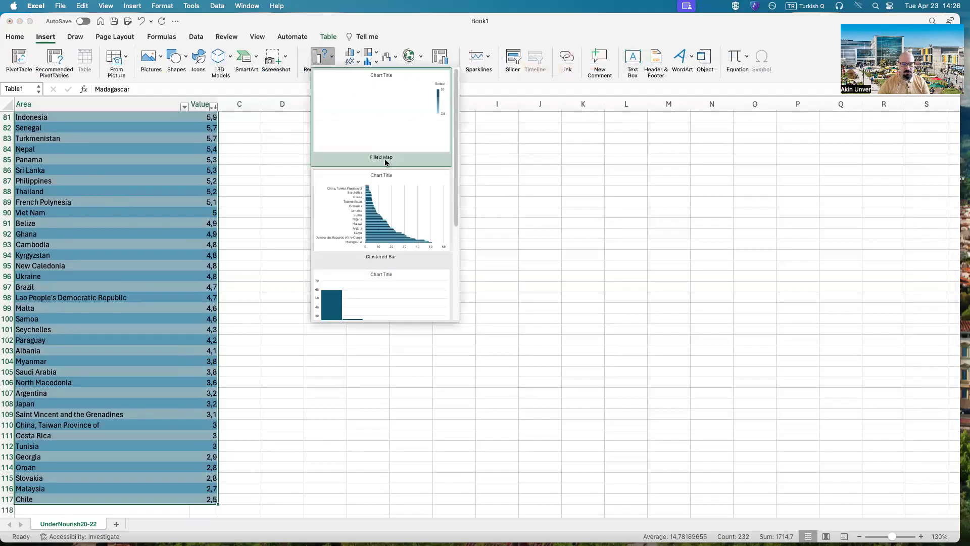
left_click(397, 236)
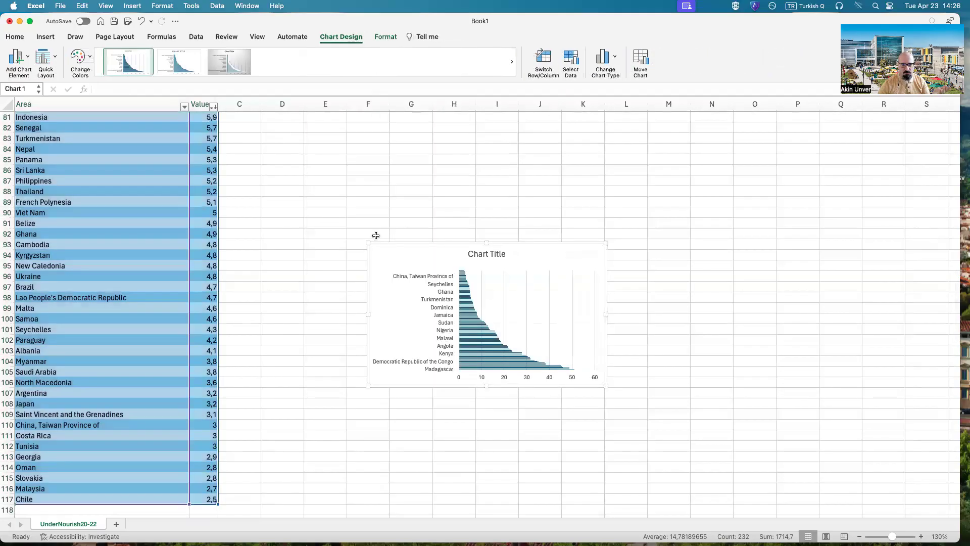
Step: Enlarge the bar chart to span columns C to K and about 29 rows
left_click_drag(363, 242, 242, 204)
scroll(645, 285, "down", 2)
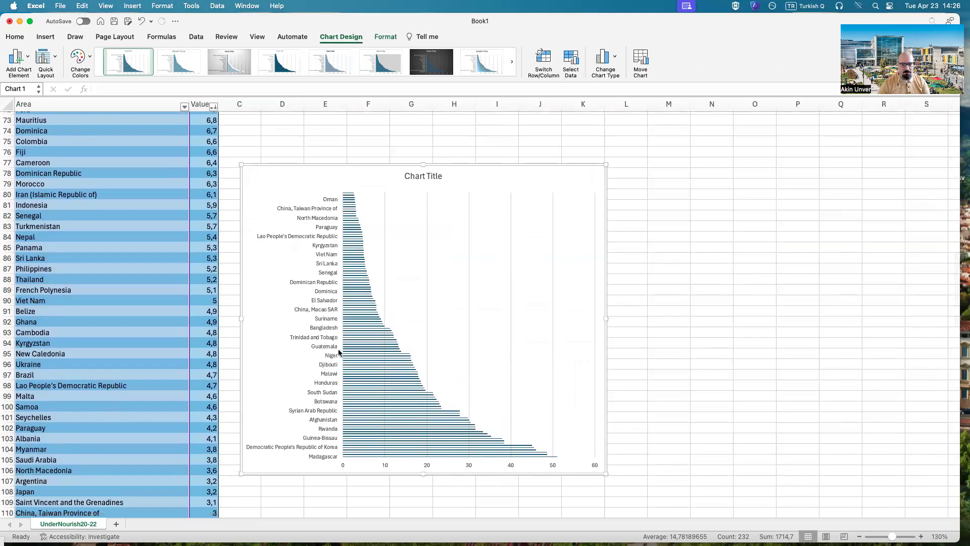
scroll(346, 357, "down", 3)
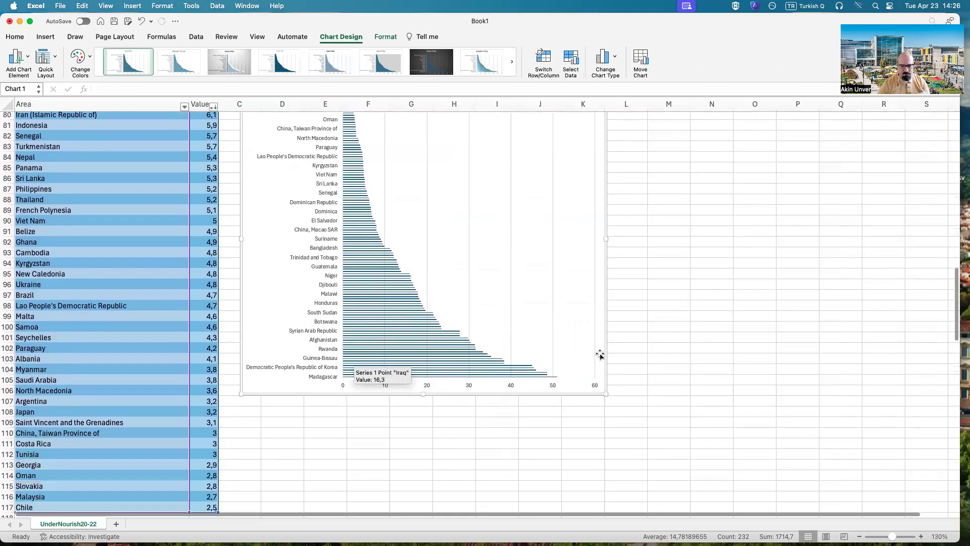
scroll(360, 194, "up", 2)
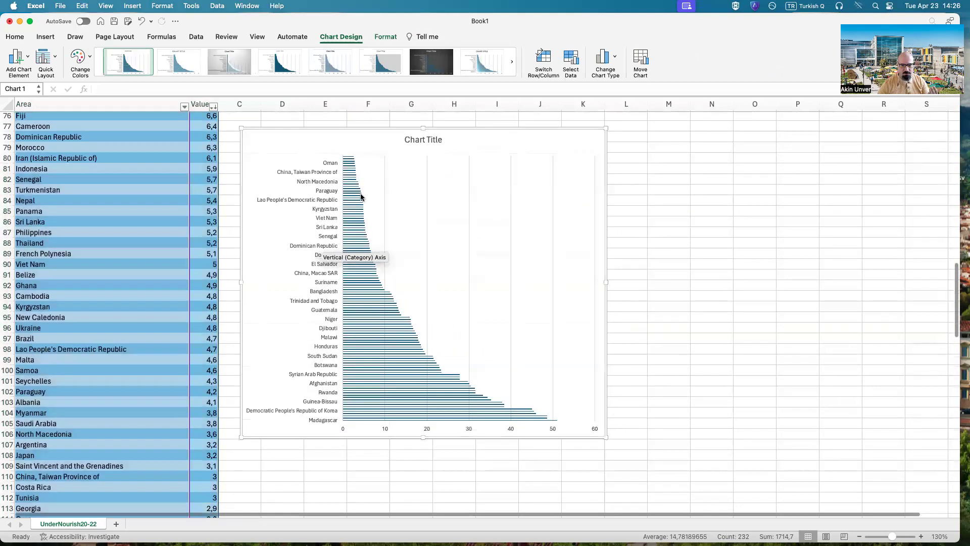
Step: Change the bar chart's title to "Prevalence of Undernourishment 2020-2022"
double_click(428, 137)
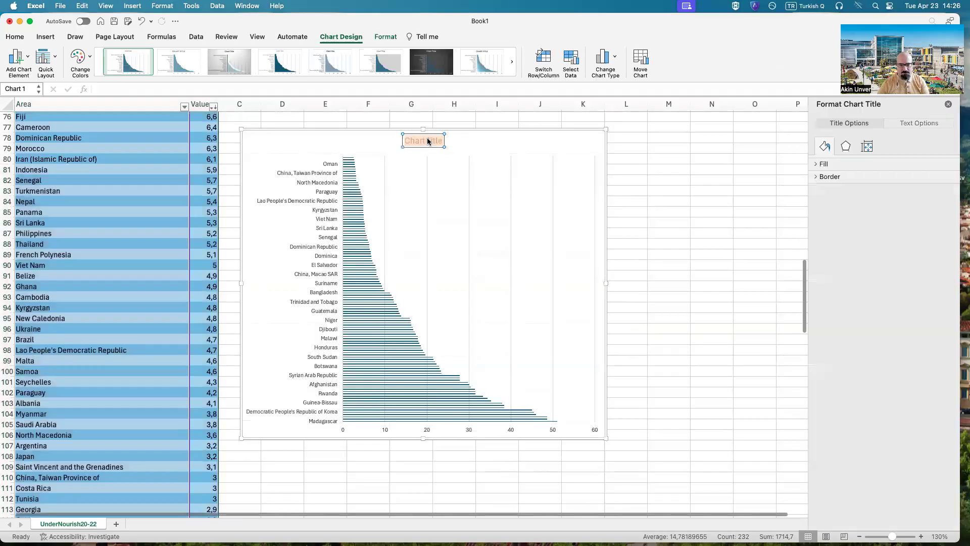
type("Preval")
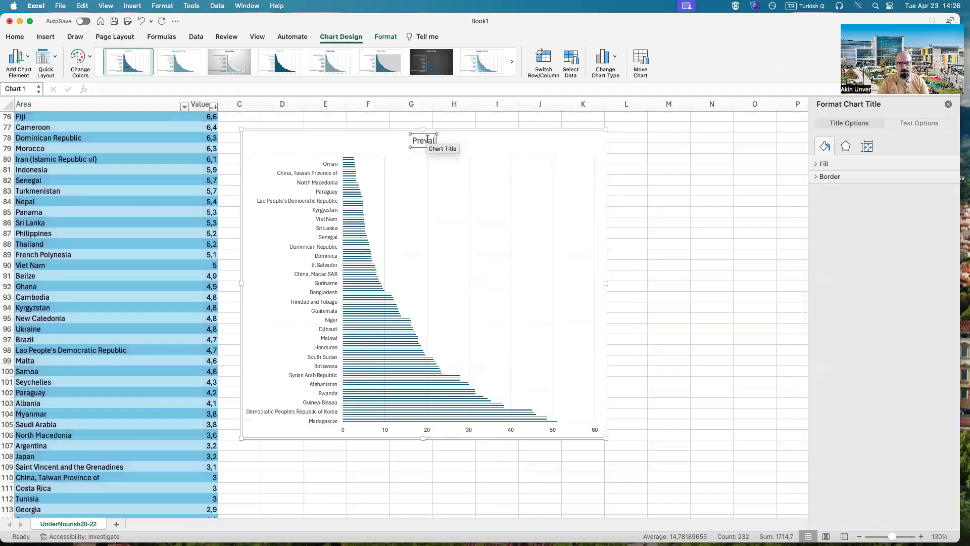
type("ence of Undernourish")
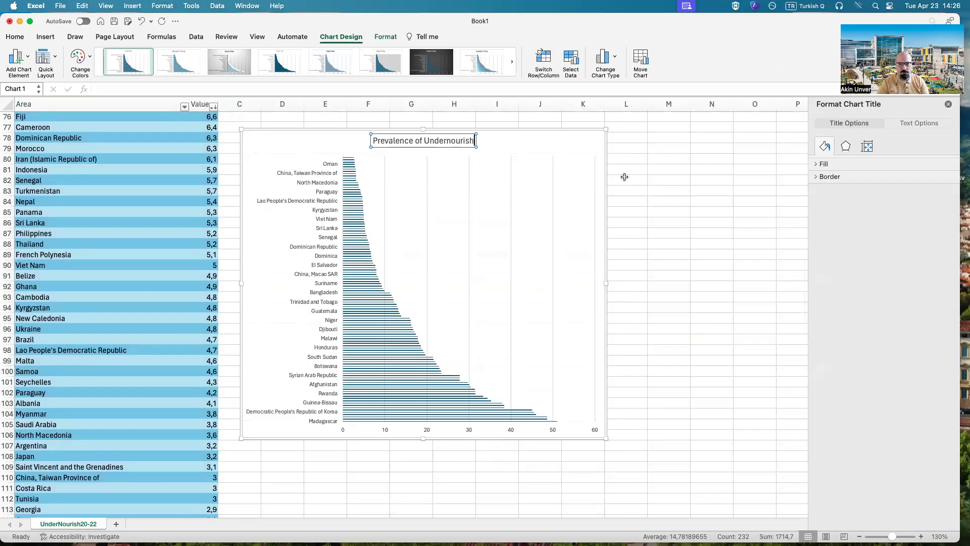
type("ment 2020-")
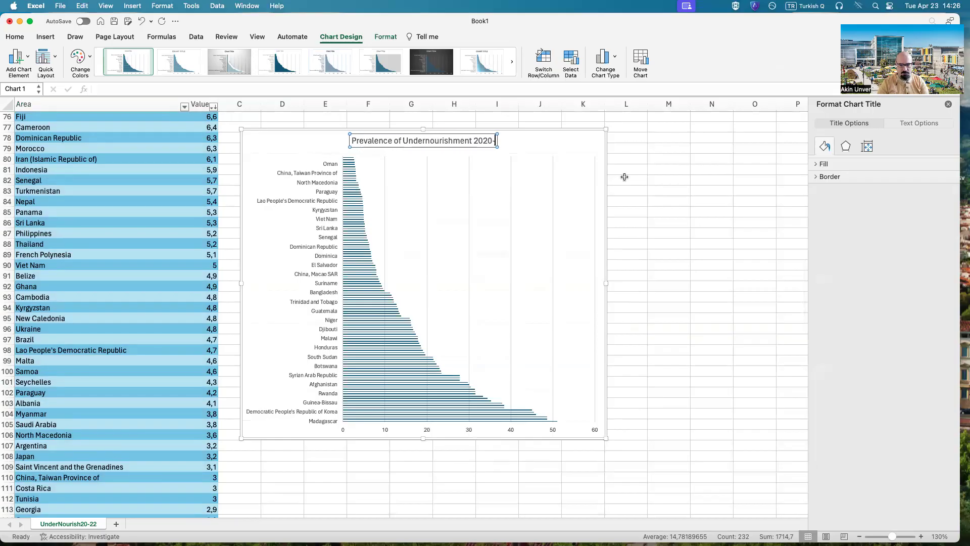
type("2022")
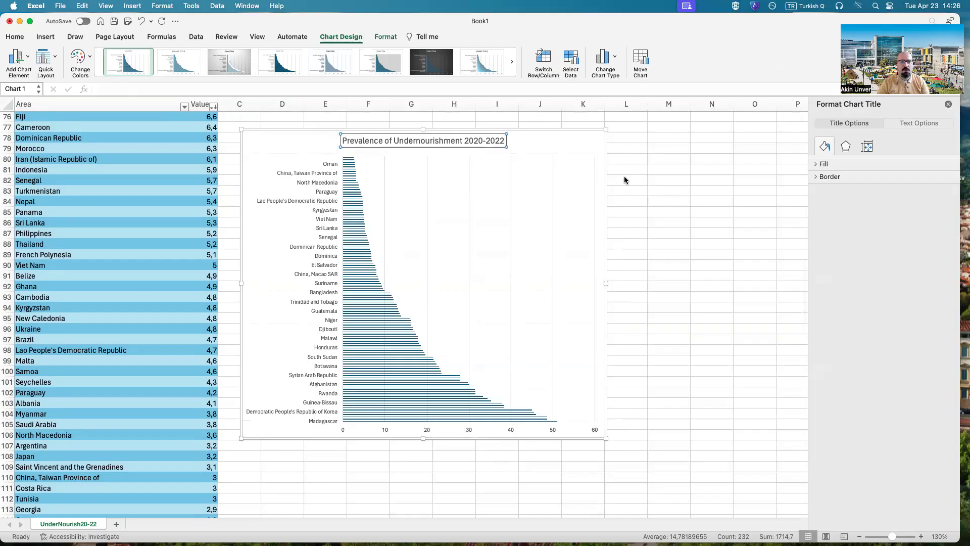
left_click(550, 134)
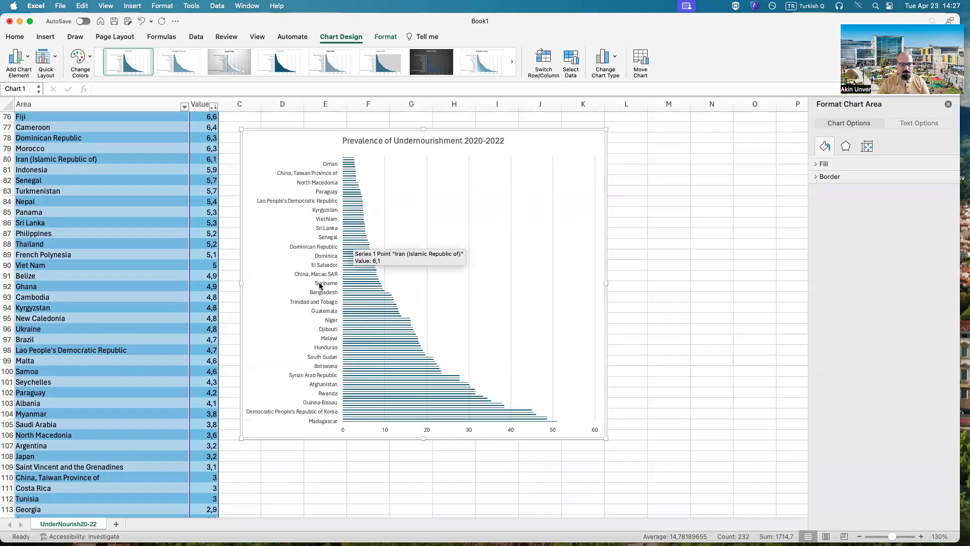
Step: Move the bar chart up beneath the Year entry at row 9 and shrink it to span columns C to H down to row 30
scroll(526, 288, "up", 10)
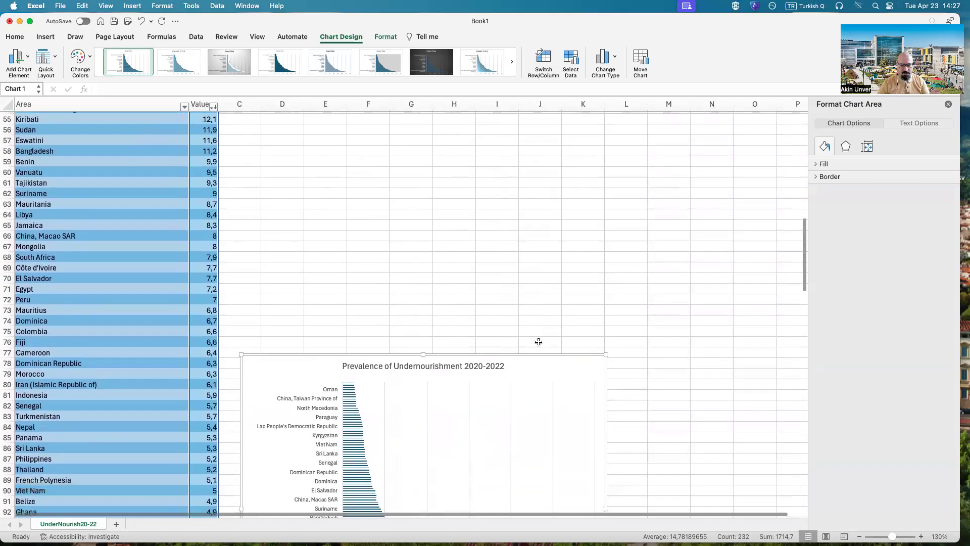
left_click_drag(558, 367, 569, 147)
scroll(557, 184, "up", 10)
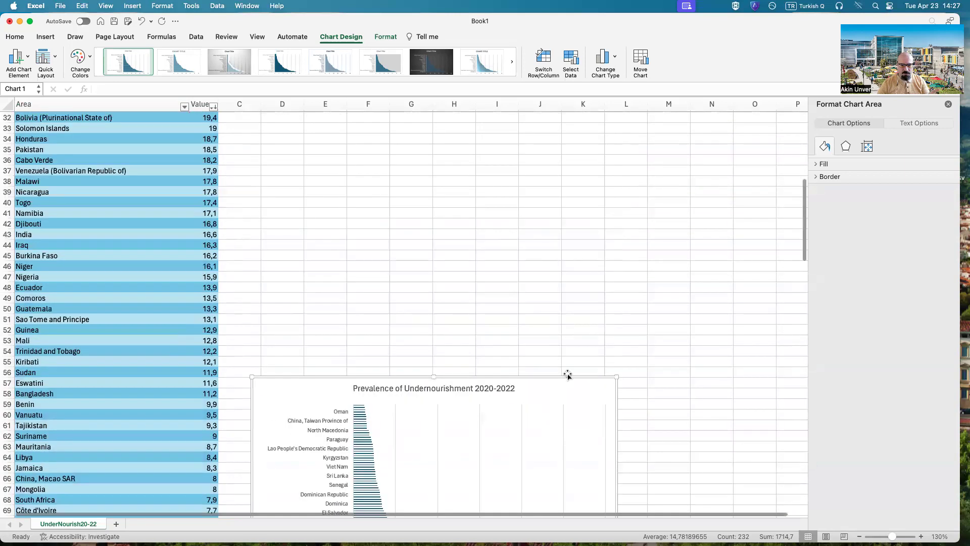
left_click_drag(555, 400, 537, 164)
scroll(518, 230, "up", 8)
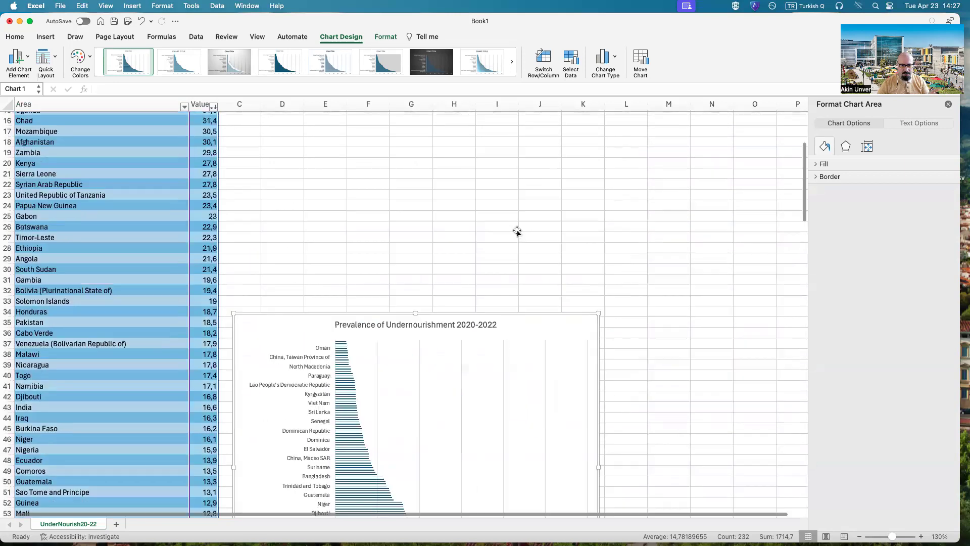
left_click_drag(523, 352, 497, 114)
scroll(506, 175, "up", 5)
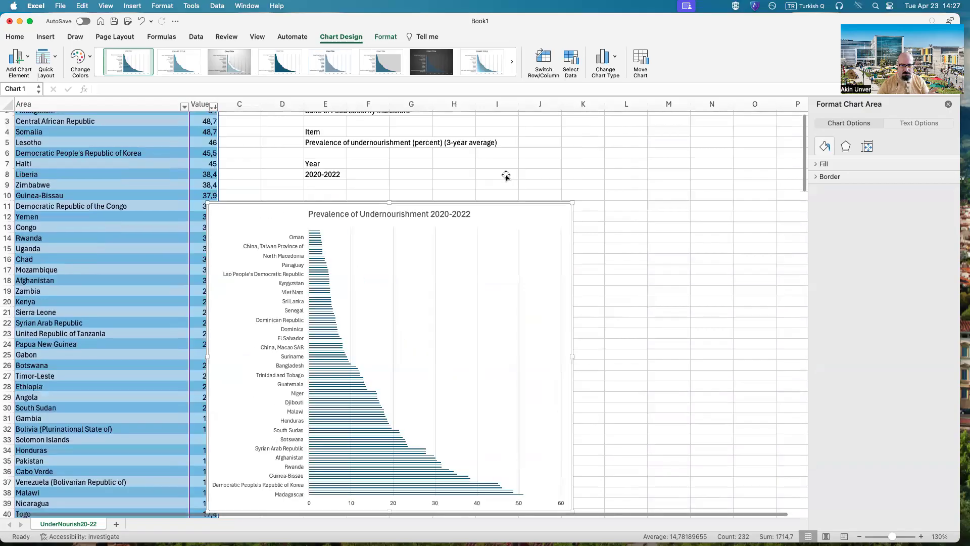
left_click_drag(528, 224, 544, 202)
left_click_drag(578, 500, 472, 431)
Step: Apply the solid-background chart style with patterned bars and recolor the bar chart with an orange palette
left_click(301, 79)
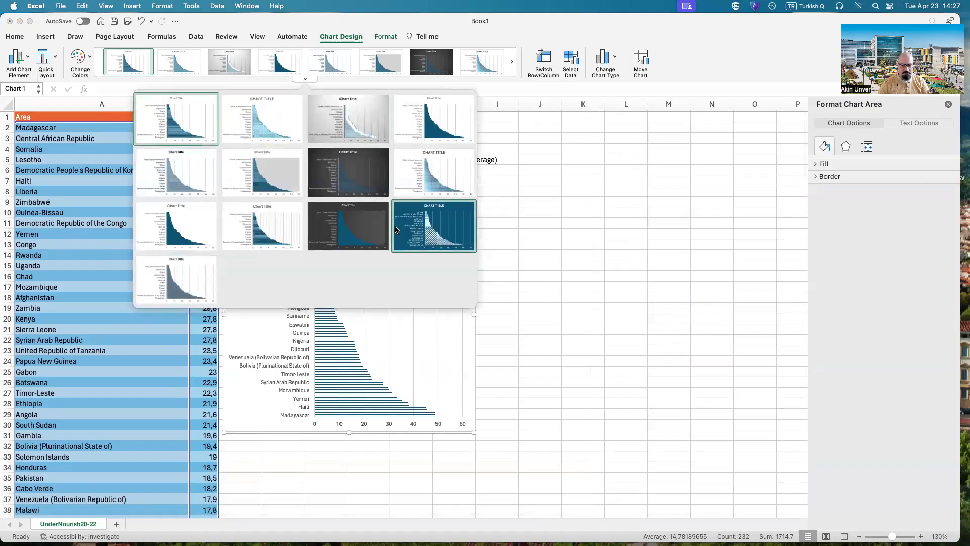
left_click(429, 228)
left_click(90, 63)
left_click(118, 189)
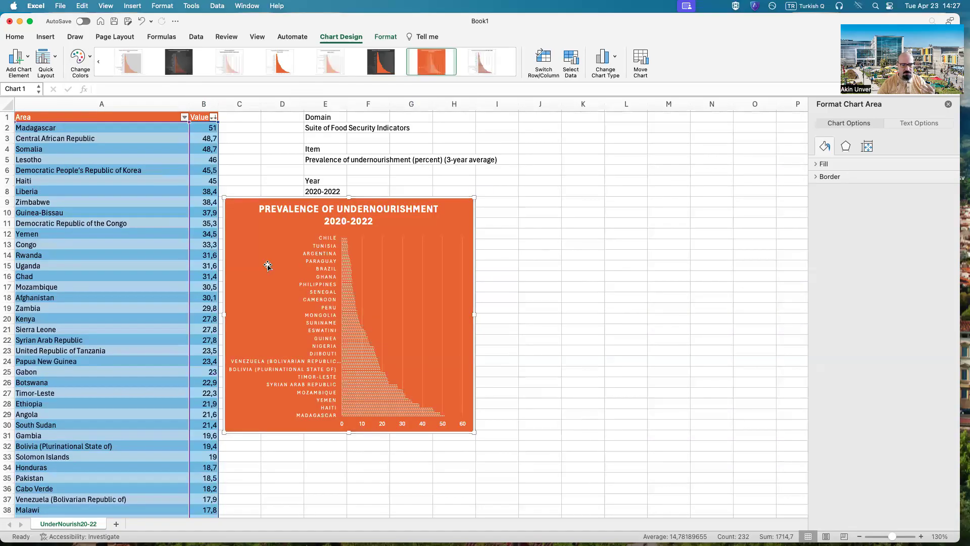
Step: Shorten the bar chart's data range to run from Madagascar to around Guatemala in row 50, and widen the chart to column J
scroll(268, 265, "down", 15)
scroll(303, 314, "up", 15)
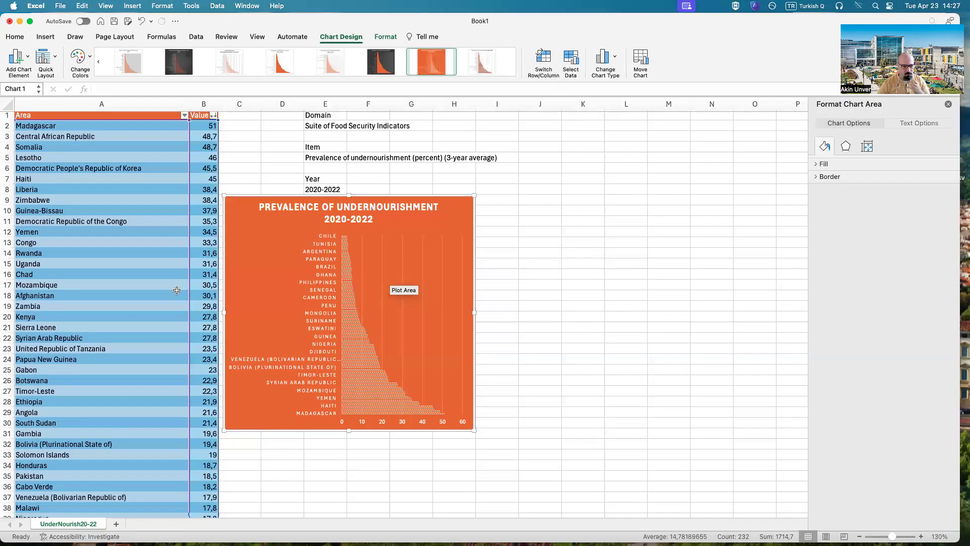
scroll(177, 290, "down", 20)
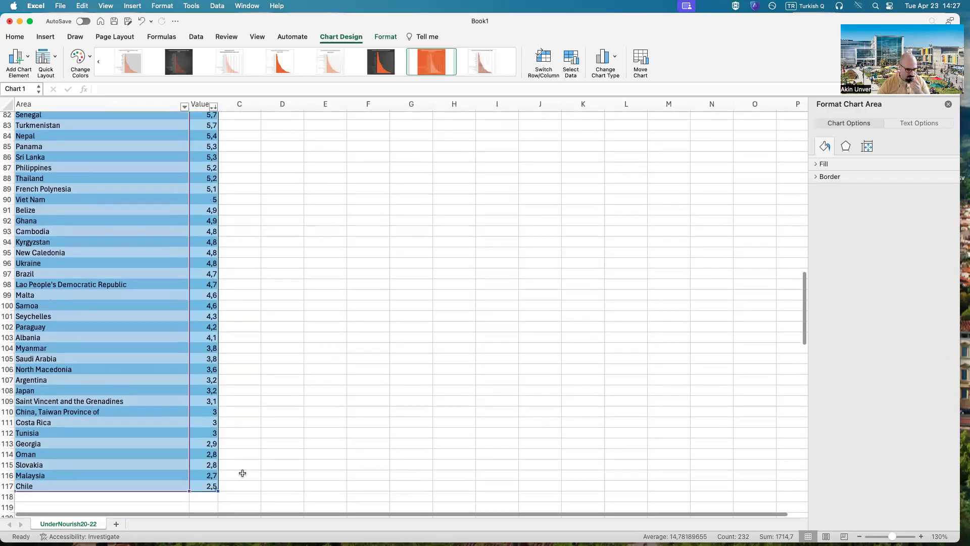
left_click_drag(219, 492, 221, 171)
scroll(392, 299, "up", 10)
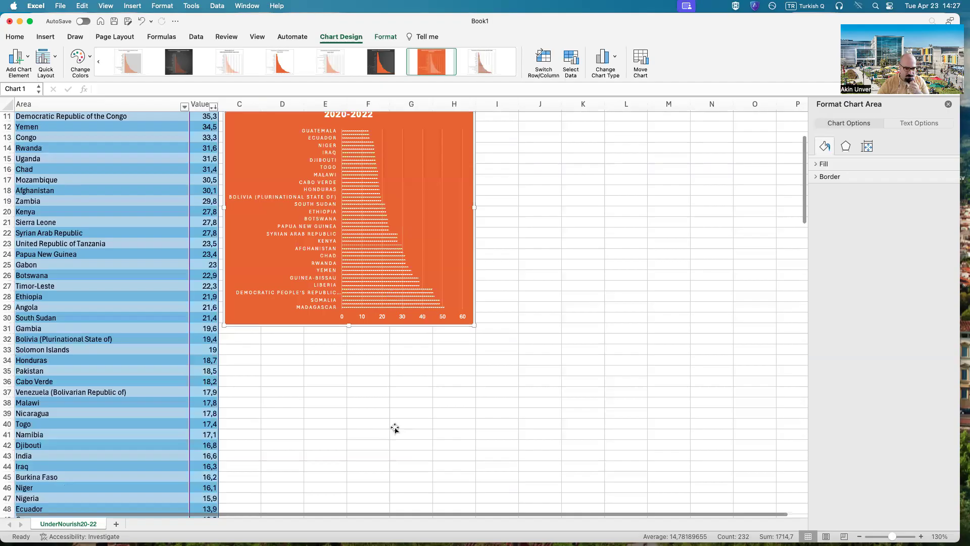
scroll(416, 434, "up", 3)
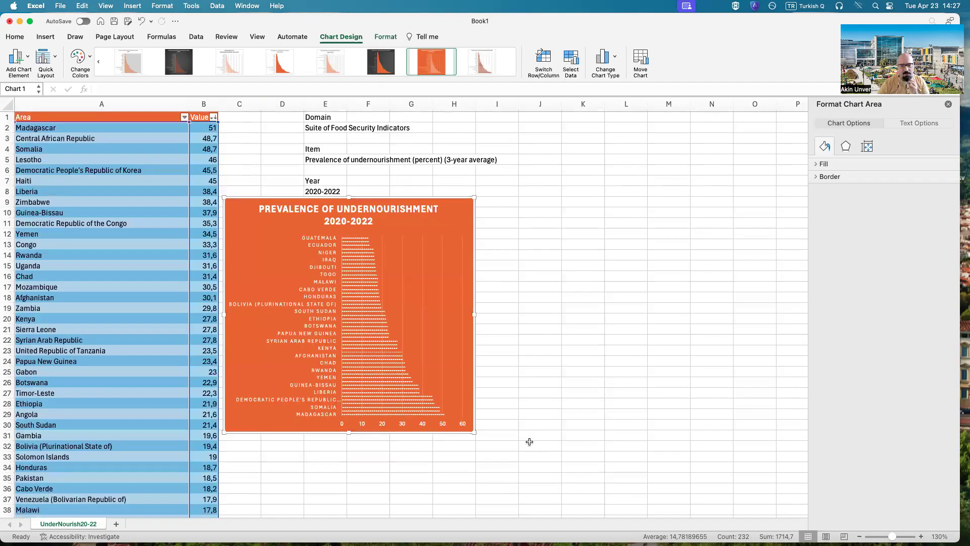
left_click_drag(475, 312, 556, 317)
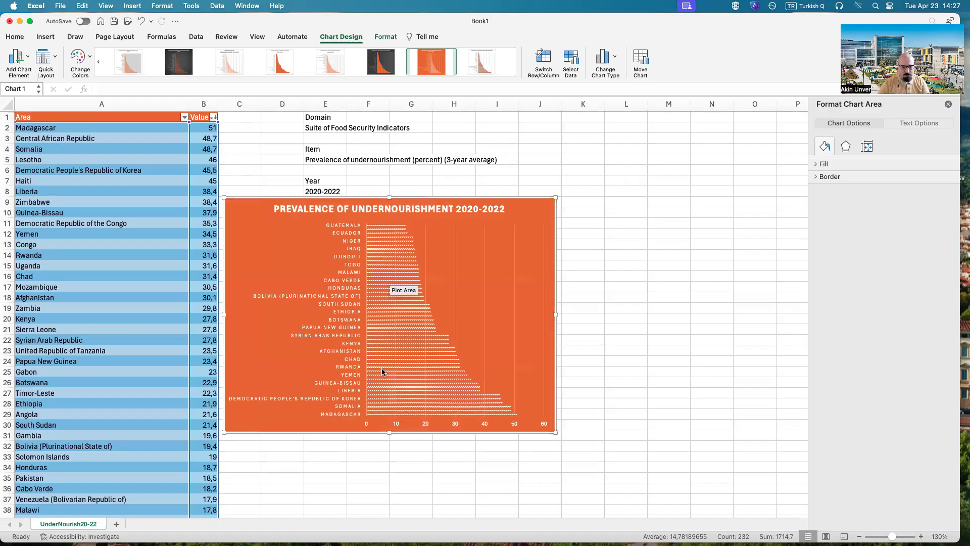
left_click(348, 474)
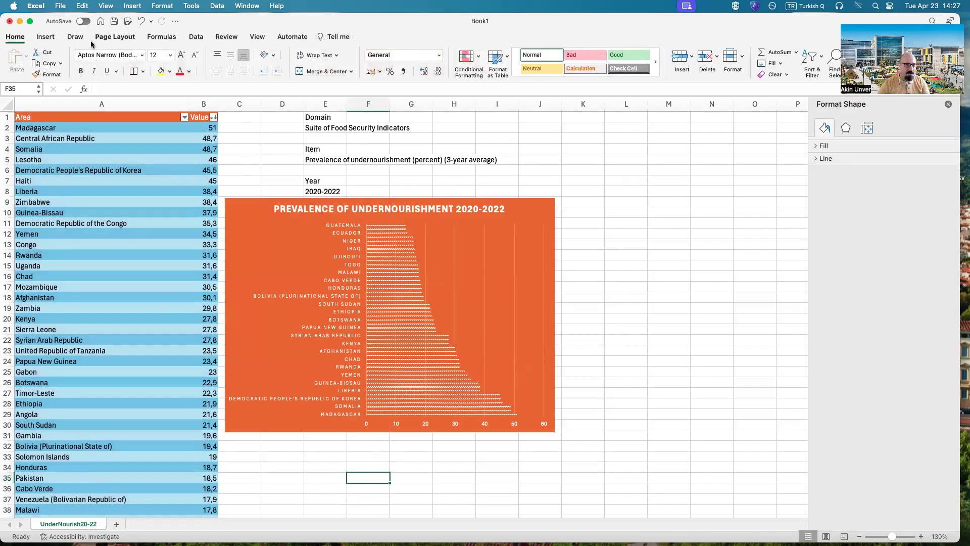
Step: Review the recommended charts for the Area and Value data in rows 2 to 117, and insert a treemap chart instead
left_click_drag(32, 123, 204, 499)
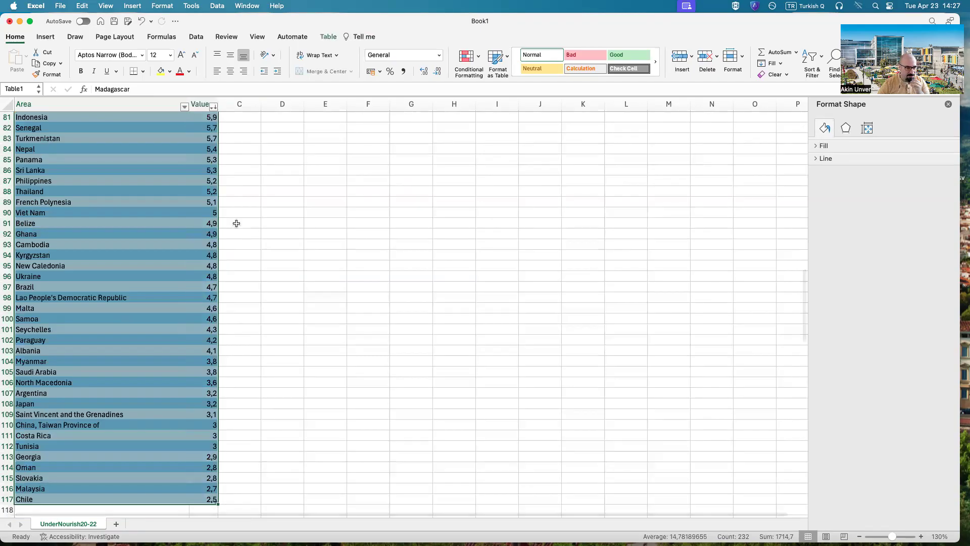
left_click(44, 37)
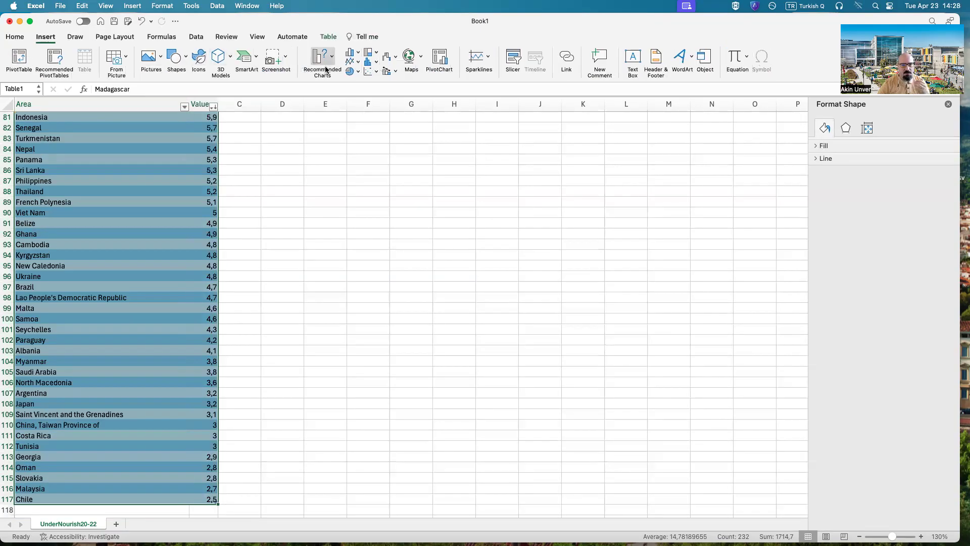
left_click(326, 69)
scroll(357, 190, "down", 5)
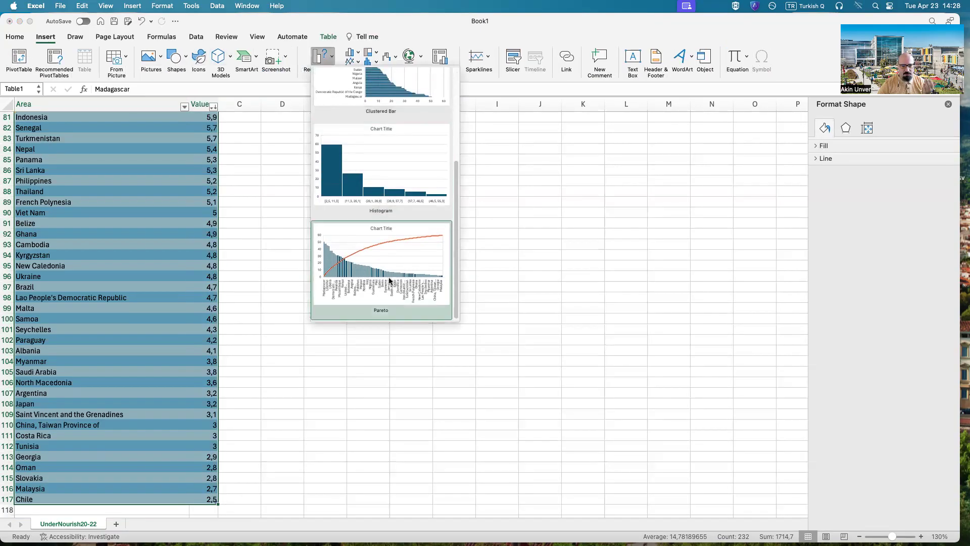
scroll(388, 277, "up", 5)
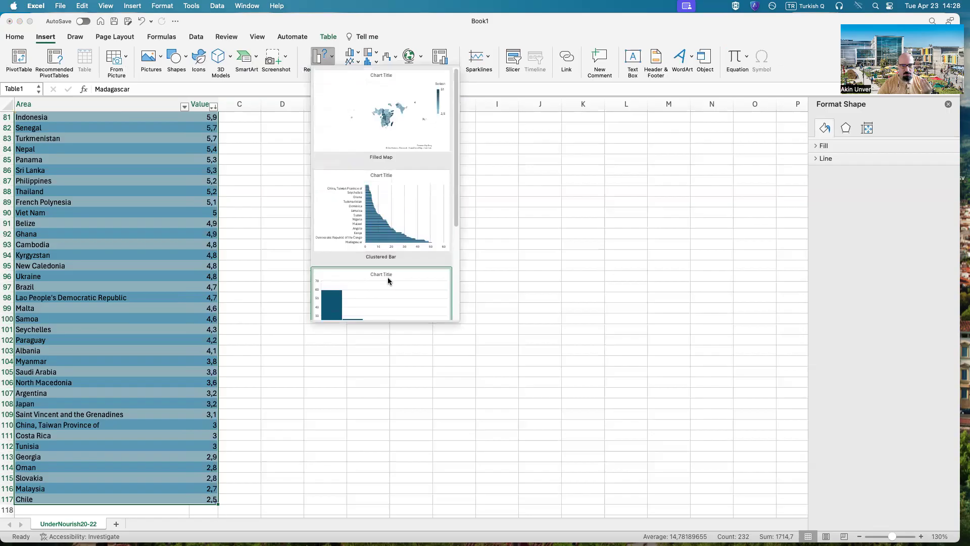
left_click(544, 27)
left_click(368, 52)
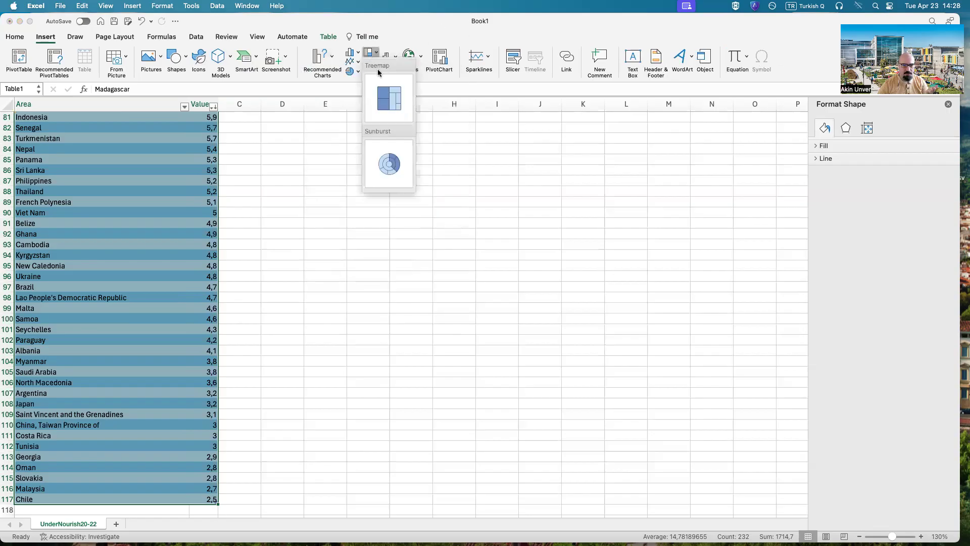
left_click(389, 97)
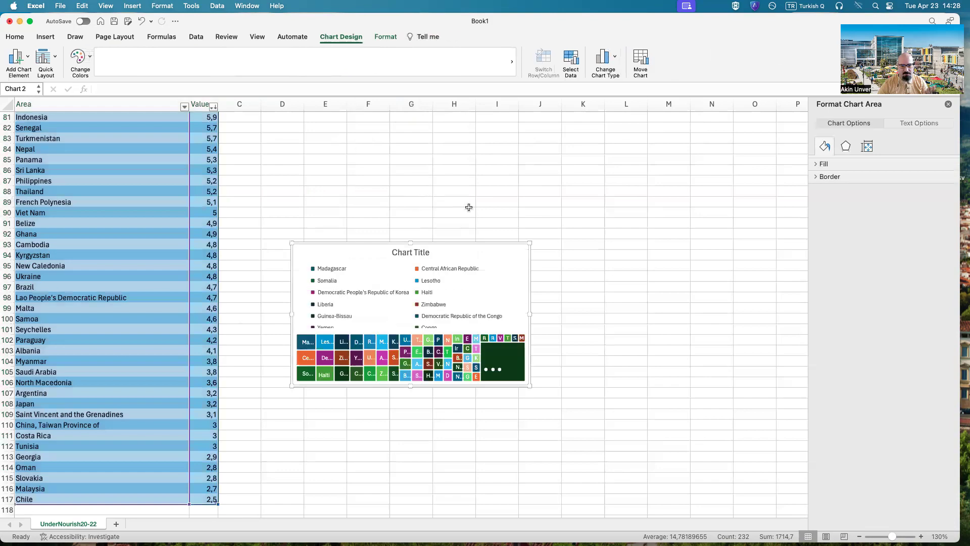
Step: Move the treemap up the sheet to sit directly beneath the orange bar chart, starting at row 31
scroll(495, 253, "up", 6)
left_click_drag(495, 433, 479, 157)
scroll(477, 188, "up", 6)
left_click_drag(478, 324, 445, 133)
scroll(445, 156, "up", 7)
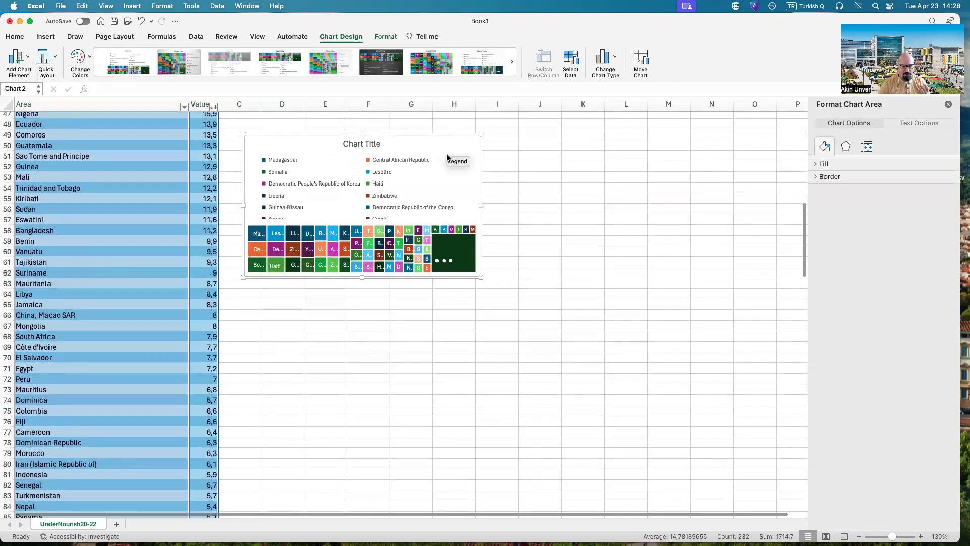
scroll(443, 385, "up", 1)
left_click_drag(442, 385, 420, 168)
Step: Enlarge the treemap to the bar chart's width and down to row 56, and apply the multicolored chart style without a legend
left_click_drag(463, 300, 554, 424)
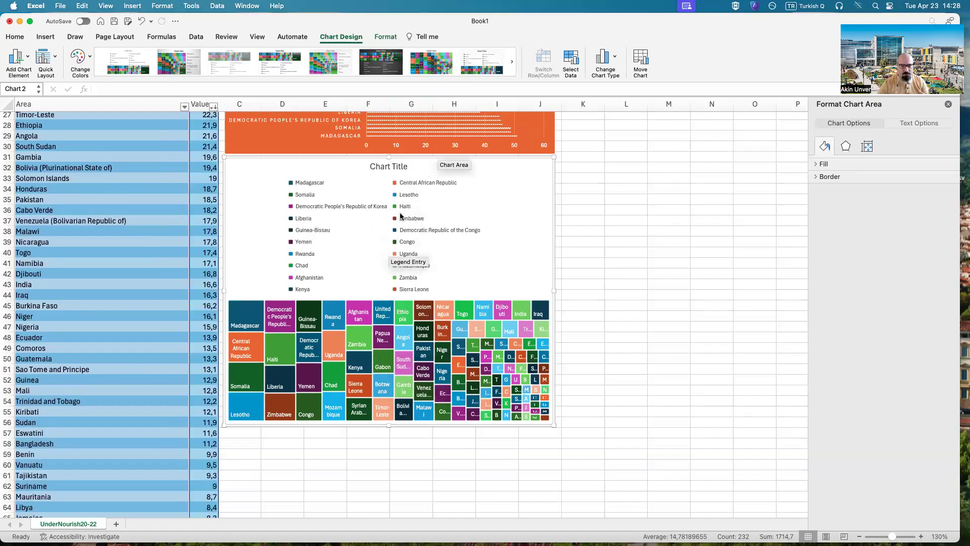
left_click(430, 66)
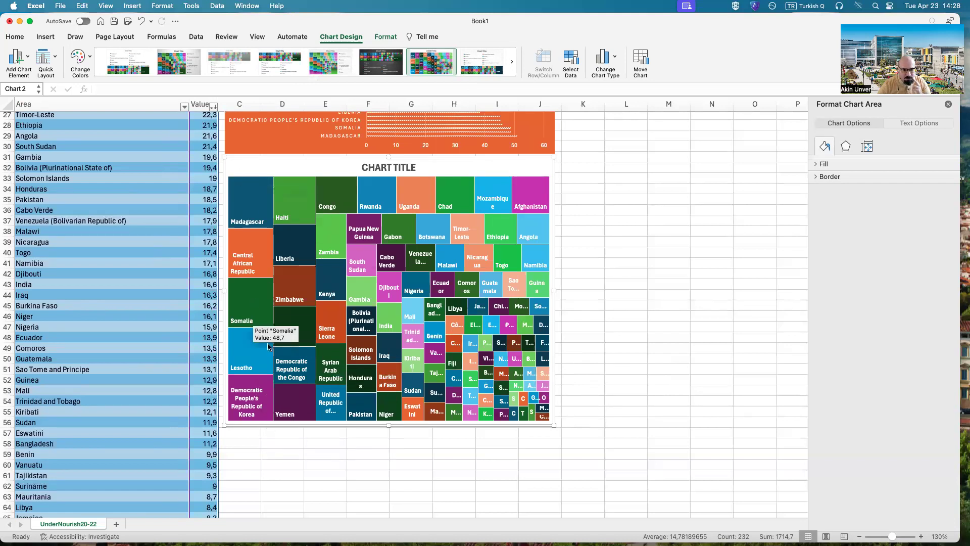
Step: Shorten the treemap's data range to end at Guatemala in row 50
scroll(217, 447, "down", 20)
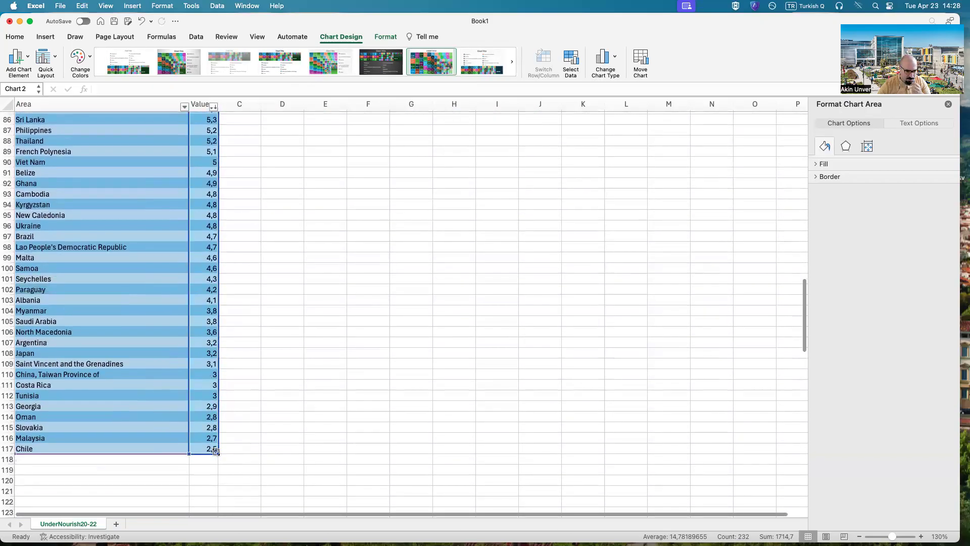
left_click_drag(217, 448, 194, 260)
scroll(506, 449, "up", 3)
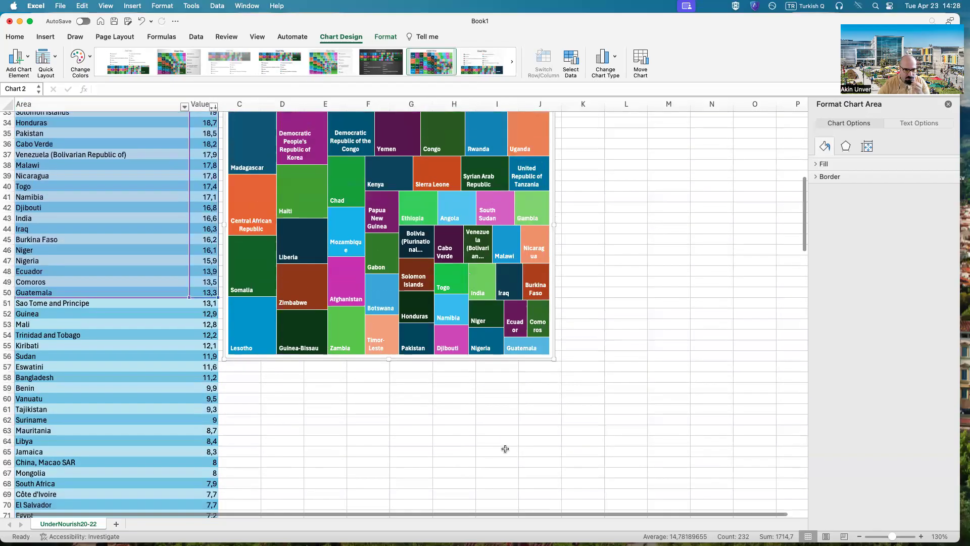
scroll(505, 449, "up", 5)
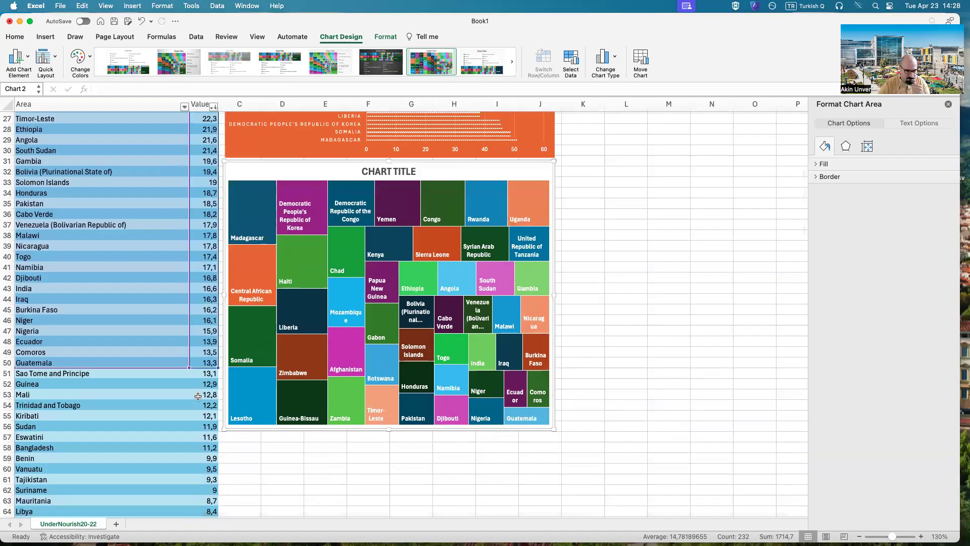
scroll(197, 397, "up", 10)
scroll(571, 402, "down", 6)
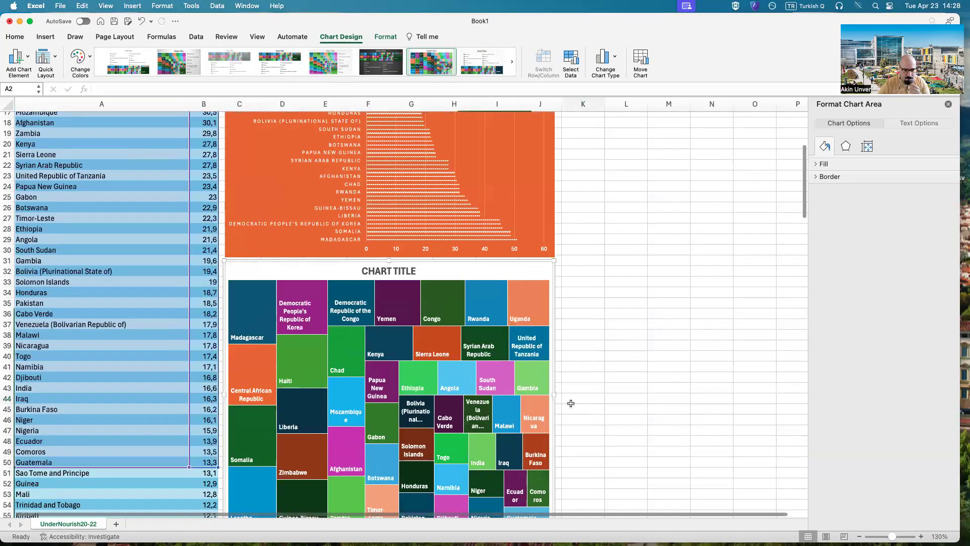
left_click(571, 402)
Step: Title the treemap "HIERARCHY GRAPH OF TOP 50 COUNTRIES BY UNDERNOURISHMENT"
scroll(571, 402, "down", 4)
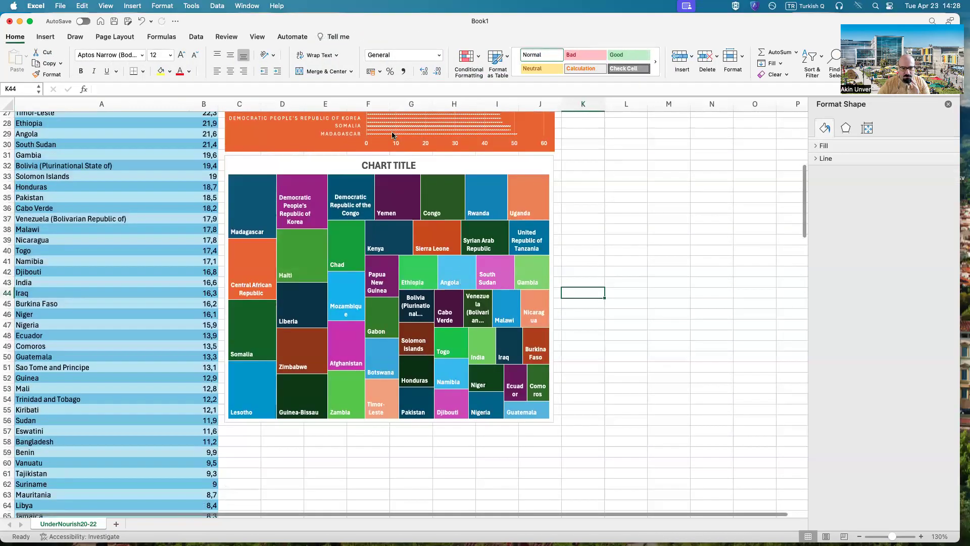
left_click(383, 168)
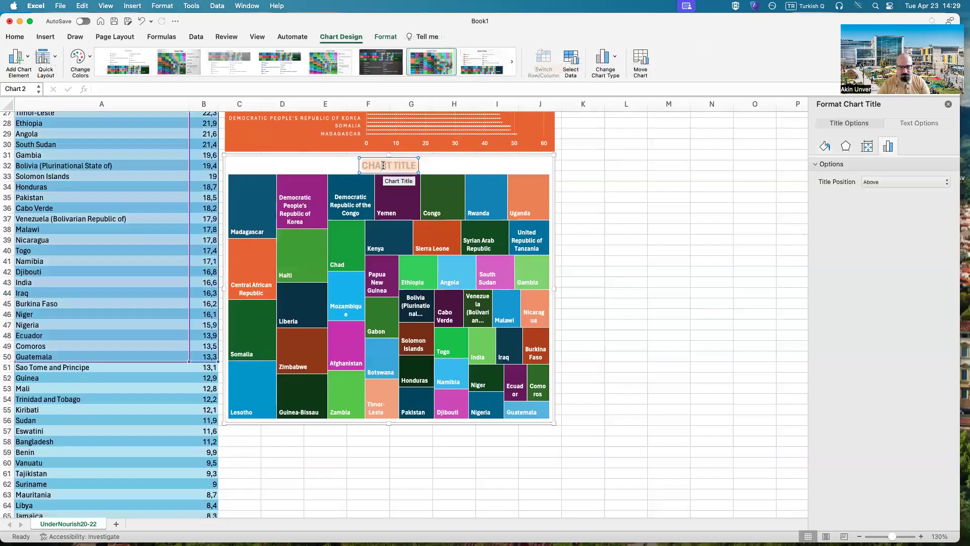
type("He")
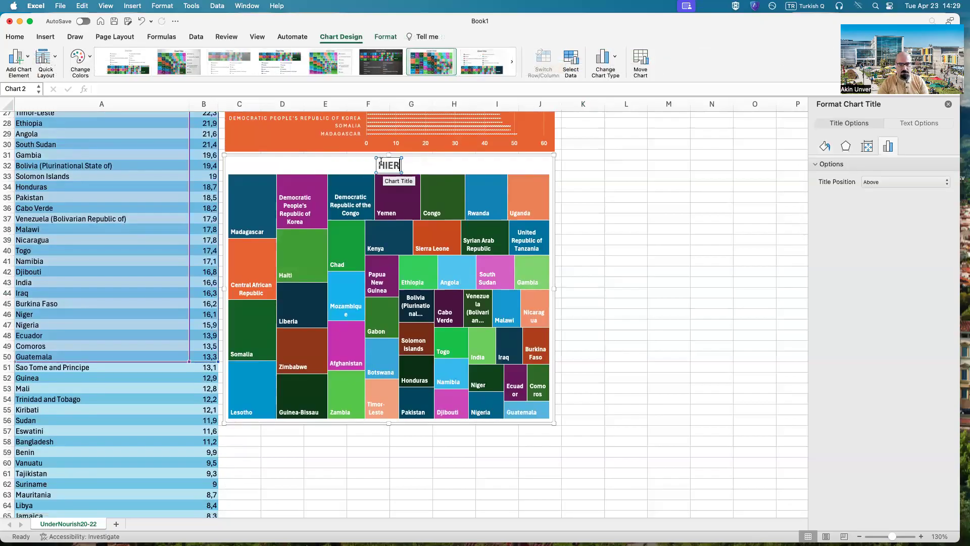
type("erarchy Grap")
type("OF")
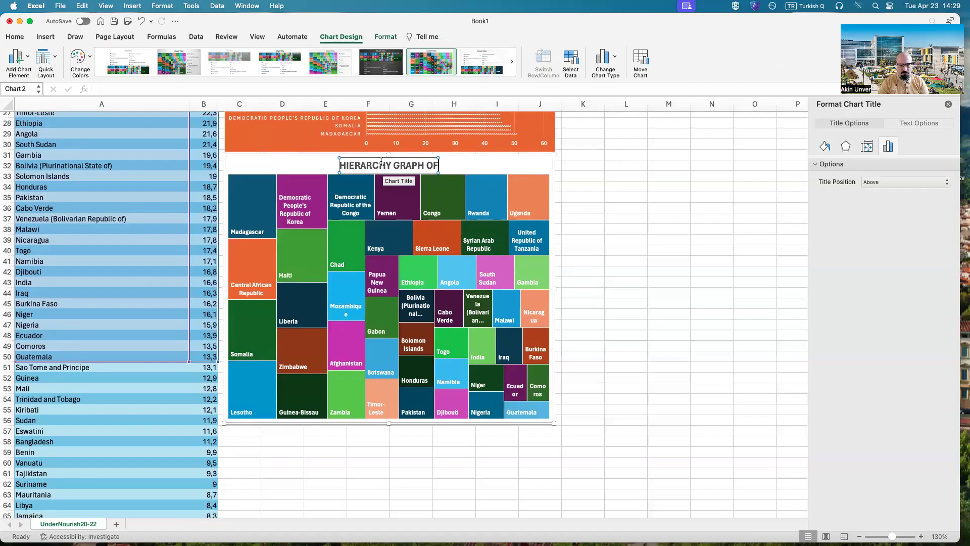
type(" TOP")
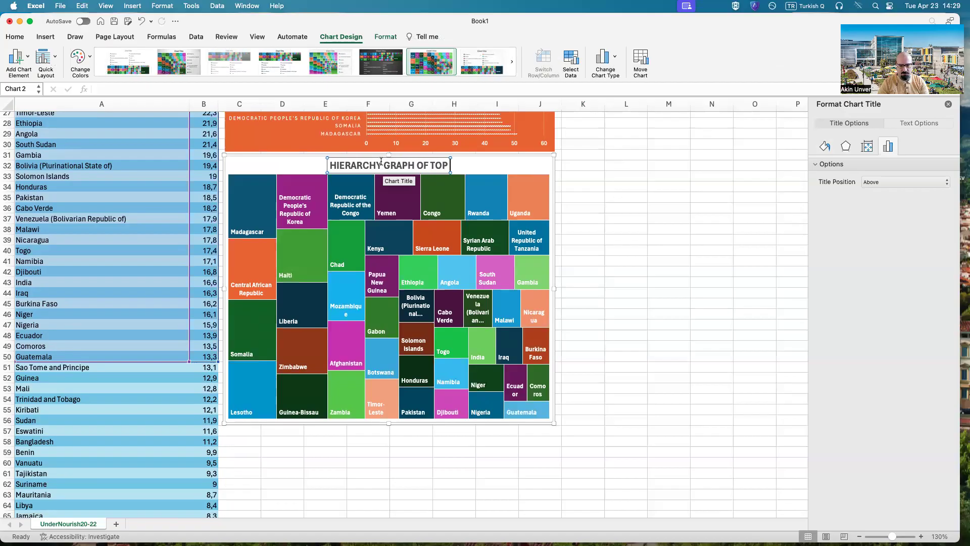
type(" 50 COUNTRIES BY UNDERNOURI")
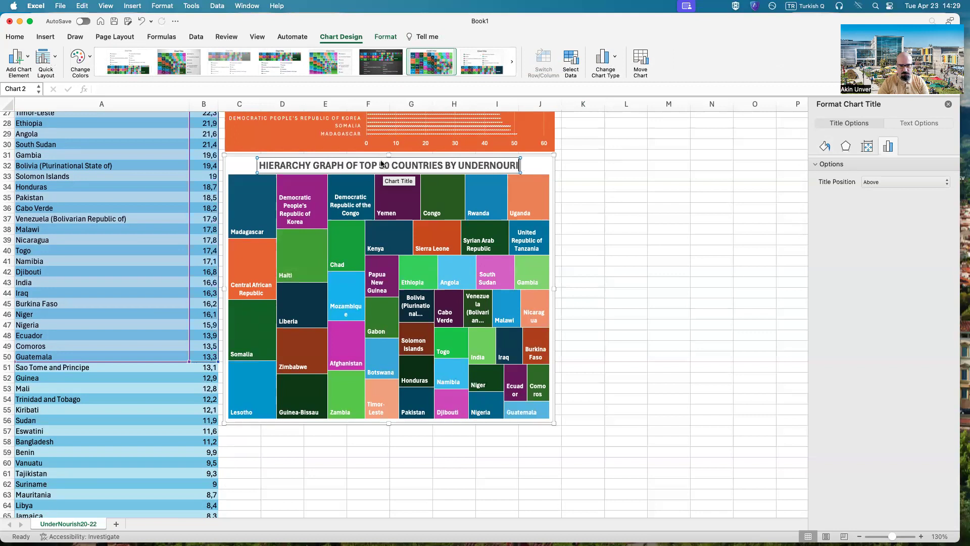
type("SHMENT")
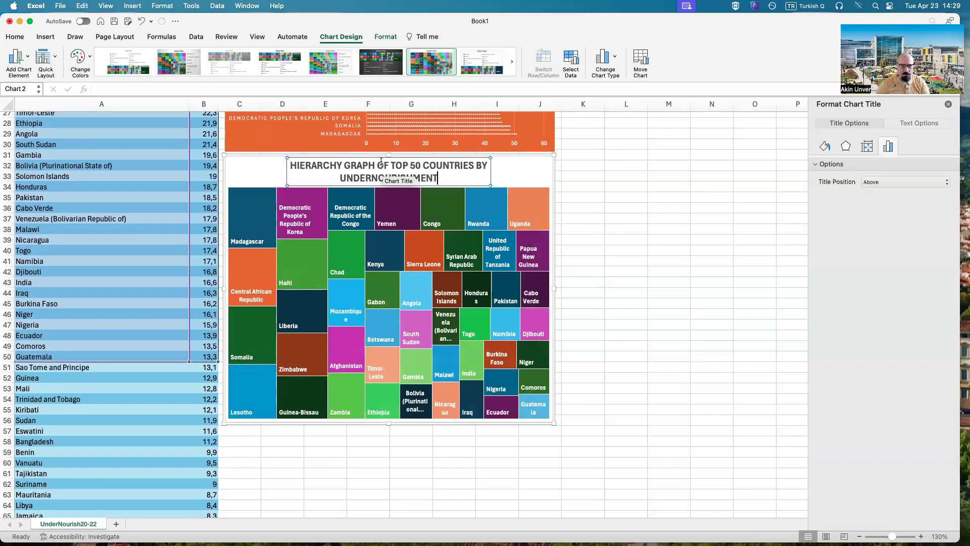
left_click(655, 250)
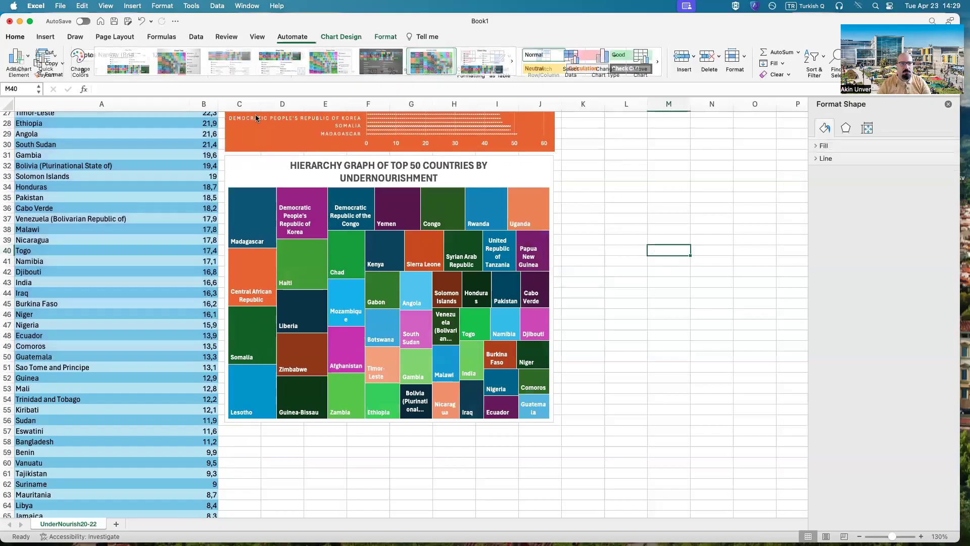
Step: Try the third colorful palette on the treemap, and apply the monochromatic orange palette instead
left_click(257, 162)
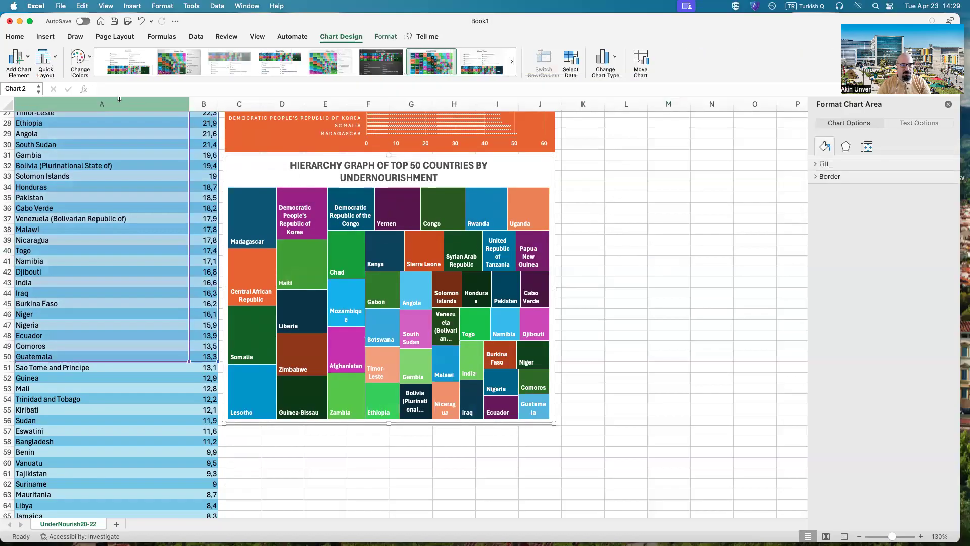
left_click(50, 64)
left_click(88, 63)
left_click(88, 62)
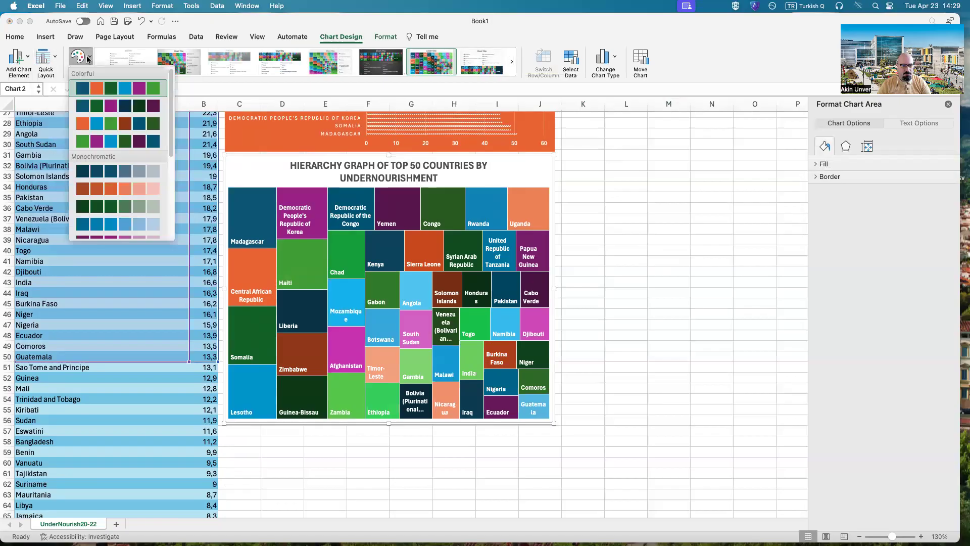
left_click(130, 125)
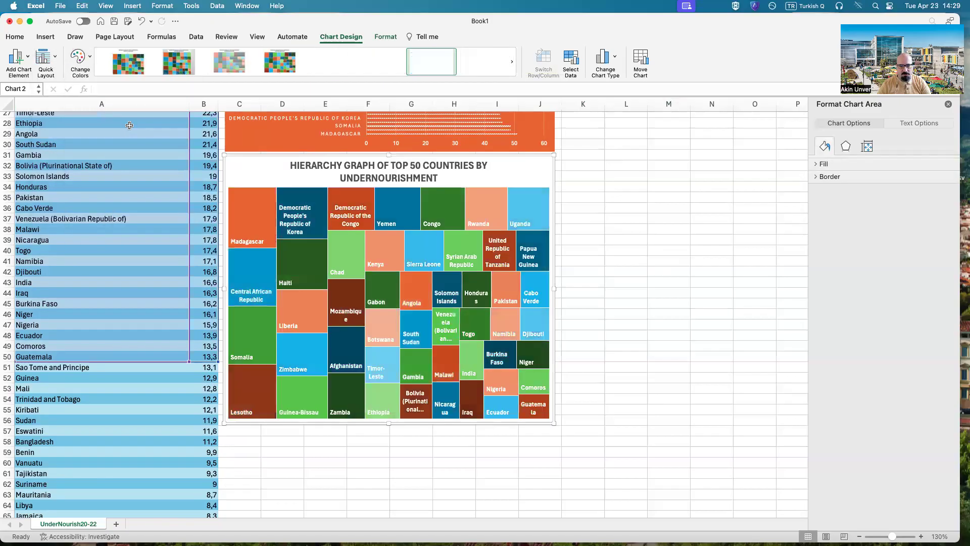
left_click(80, 61)
left_click(98, 196)
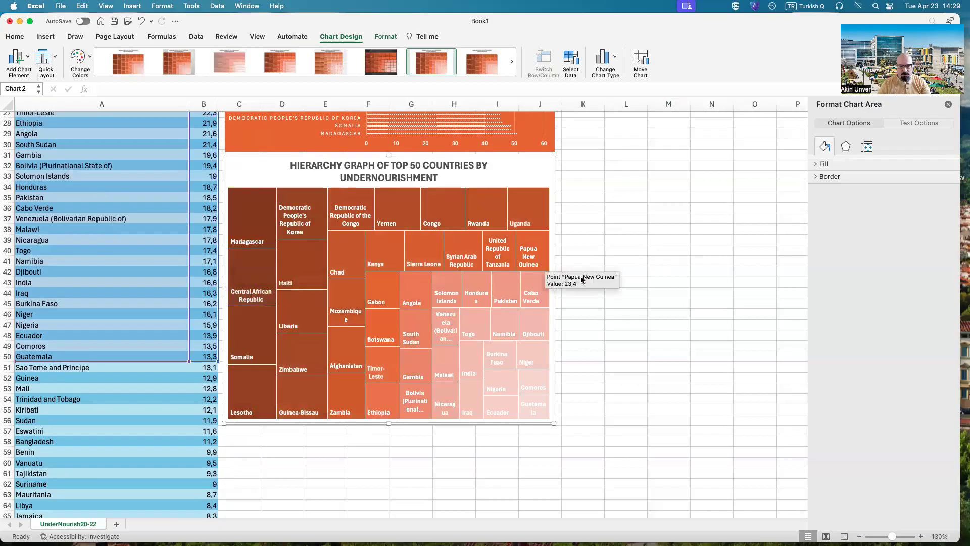
Step: Examine the orange bar chart and the recolored treemap together to compare their look on the sheet
scroll(655, 258, "up", 5)
left_click(652, 269)
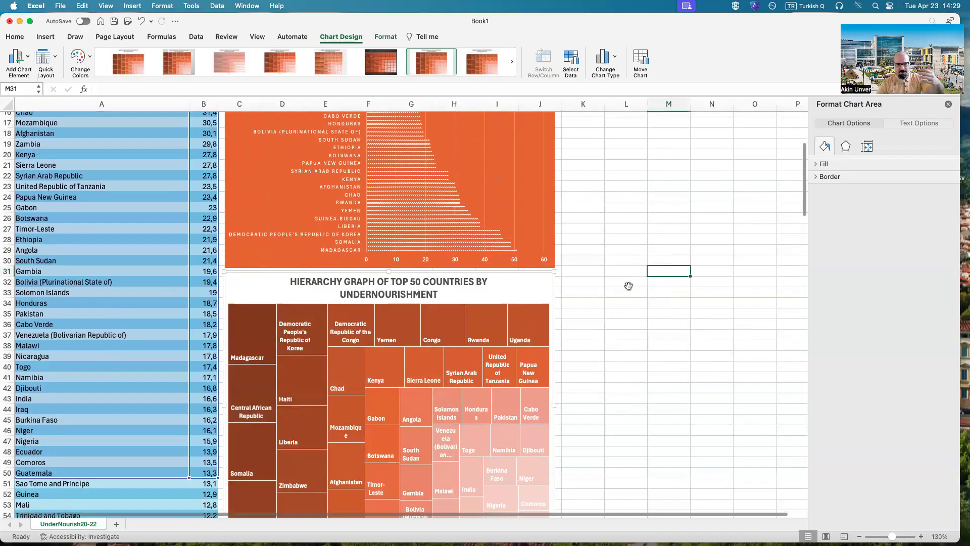
scroll(491, 334, "up", 7)
scroll(608, 373, "down", 3)
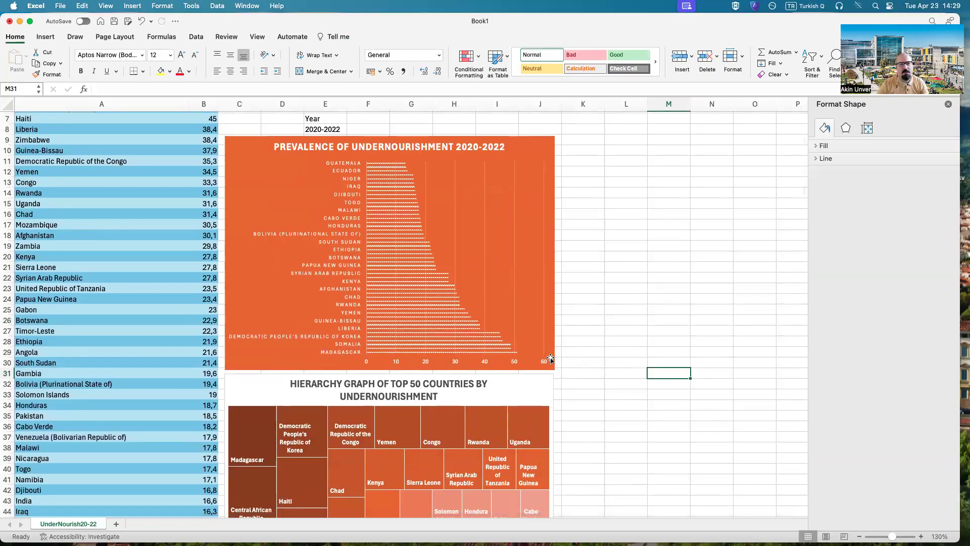
scroll(548, 356, "up", 3)
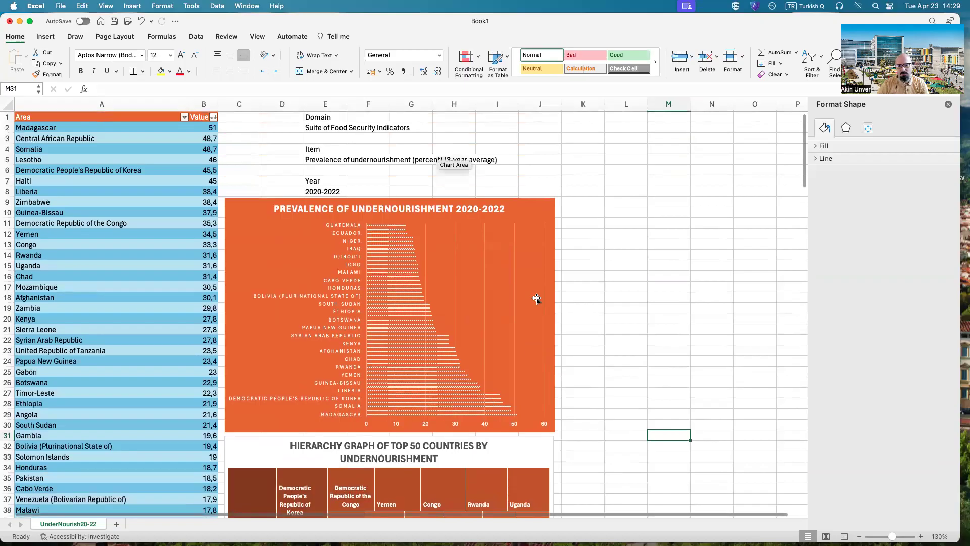
scroll(537, 298, "up", 1)
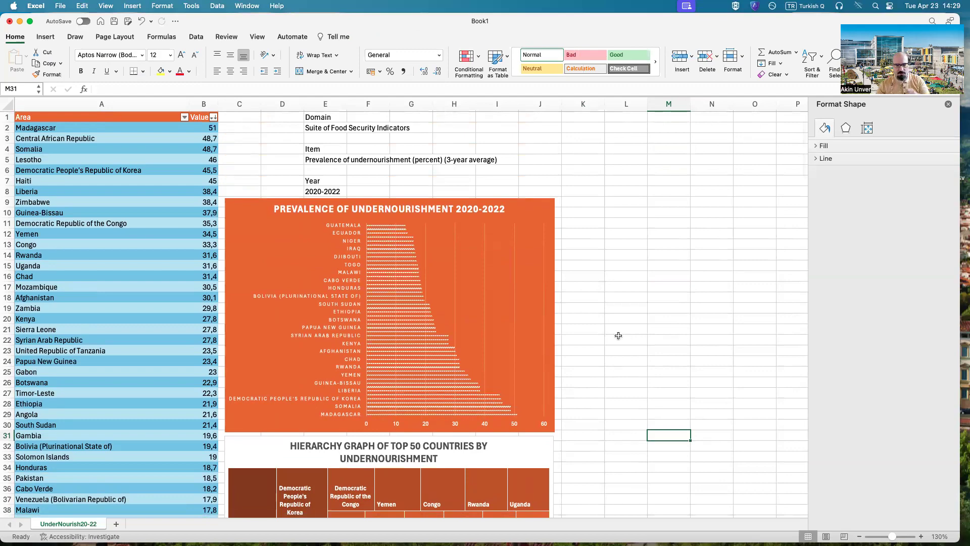
scroll(620, 339, "down", 6)
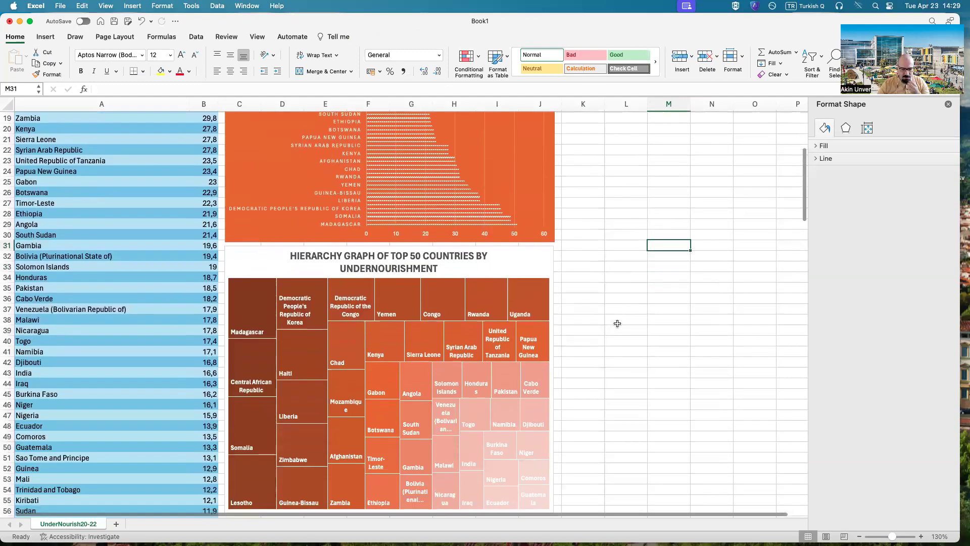
scroll(524, 363, "down", 4)
left_click(284, 413)
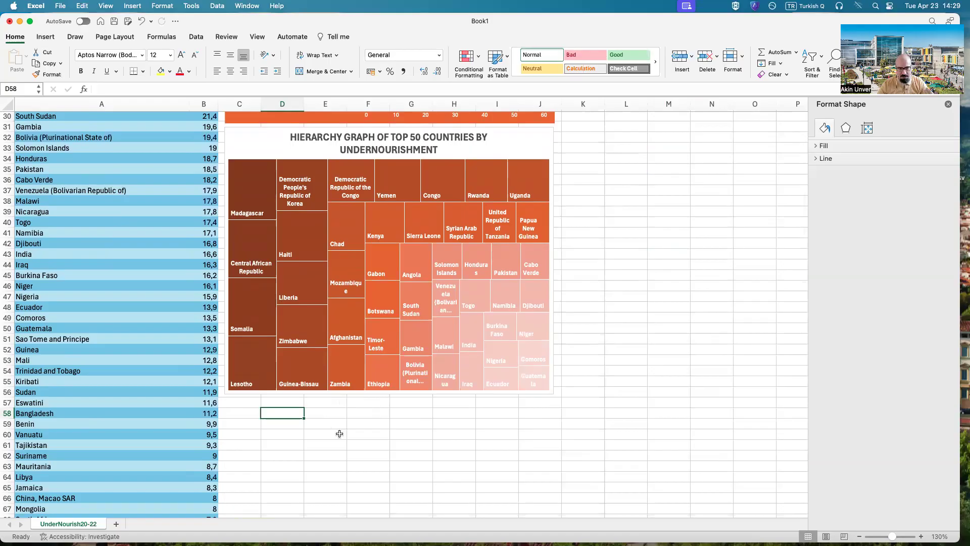
Step: Check in the available add-ins whether the Analysis ToolPak is enabled, leaving the add-ins as they are
left_click(196, 36)
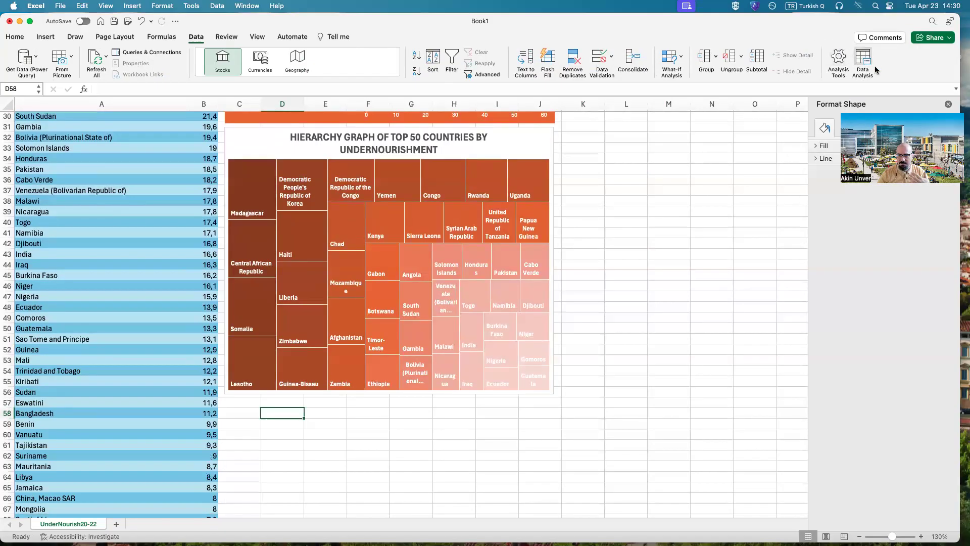
left_click(840, 58)
left_click(446, 145)
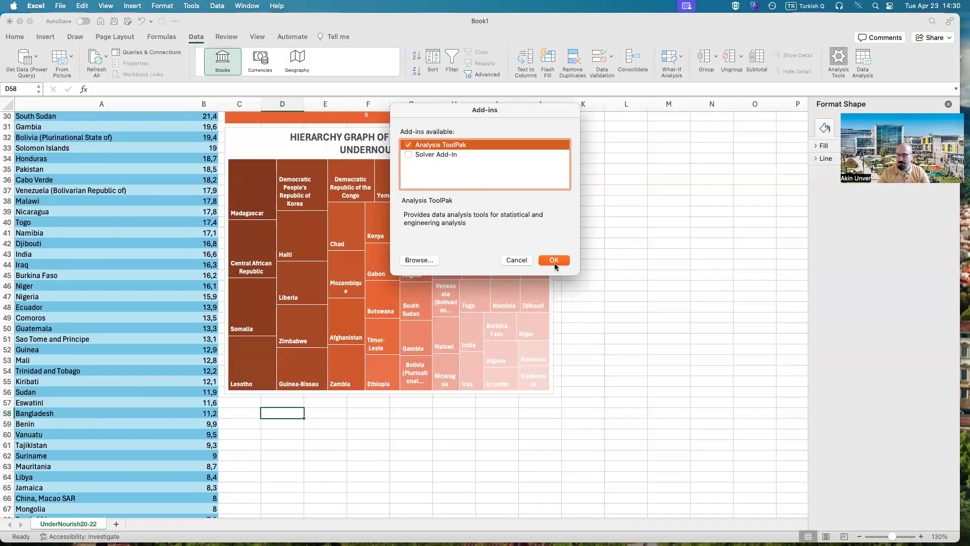
left_click(516, 260)
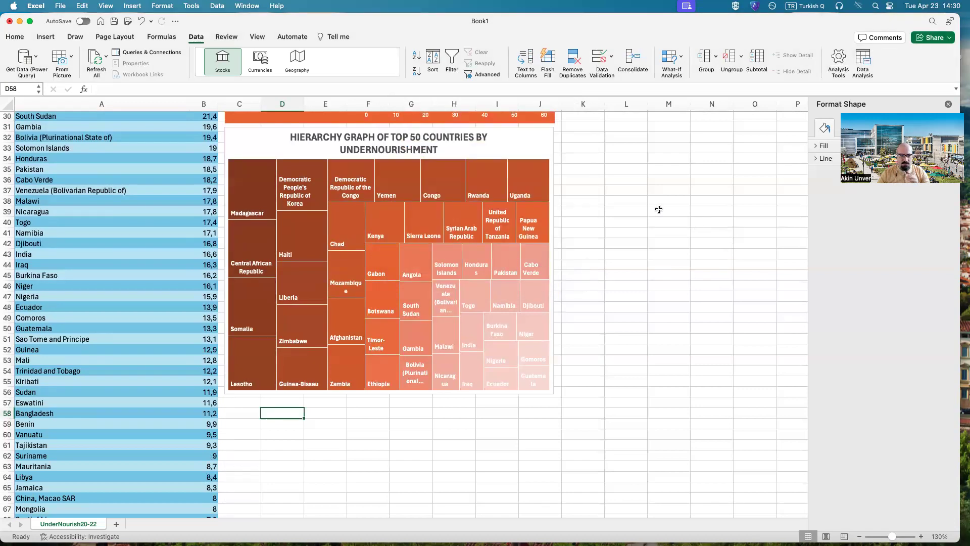
Step: Start a Descriptive Statistics data analysis with the Value data in $B$2:$B$117 as the input range
left_click(865, 61)
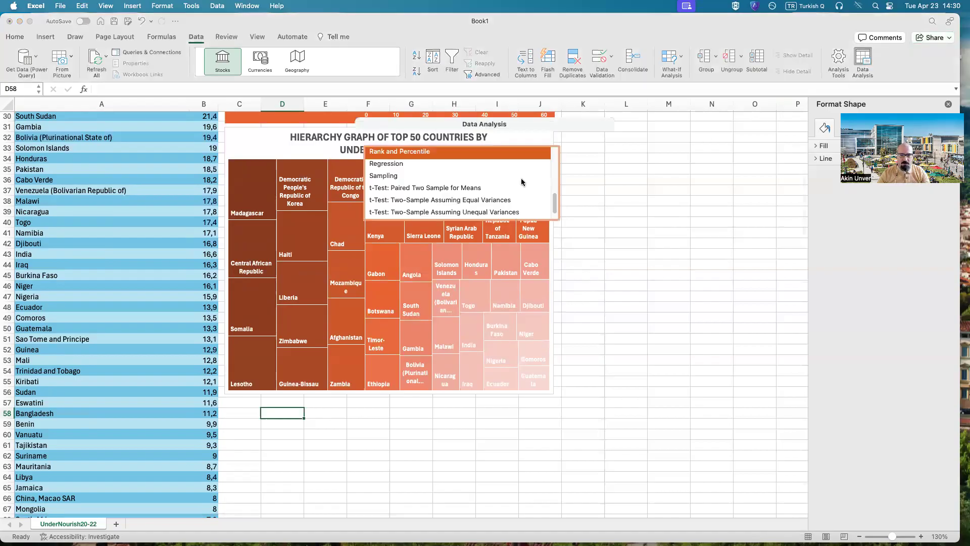
left_click(391, 211)
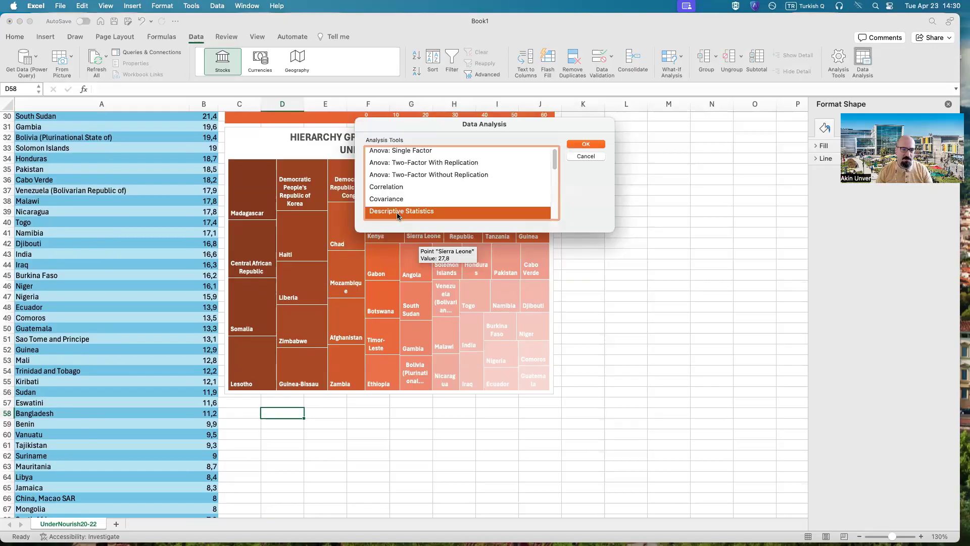
left_click(579, 145)
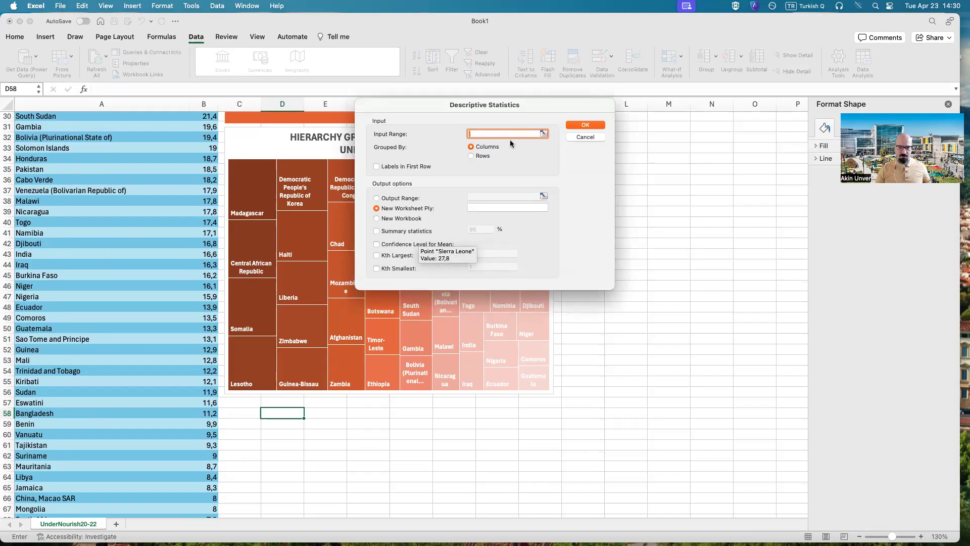
left_click(543, 133)
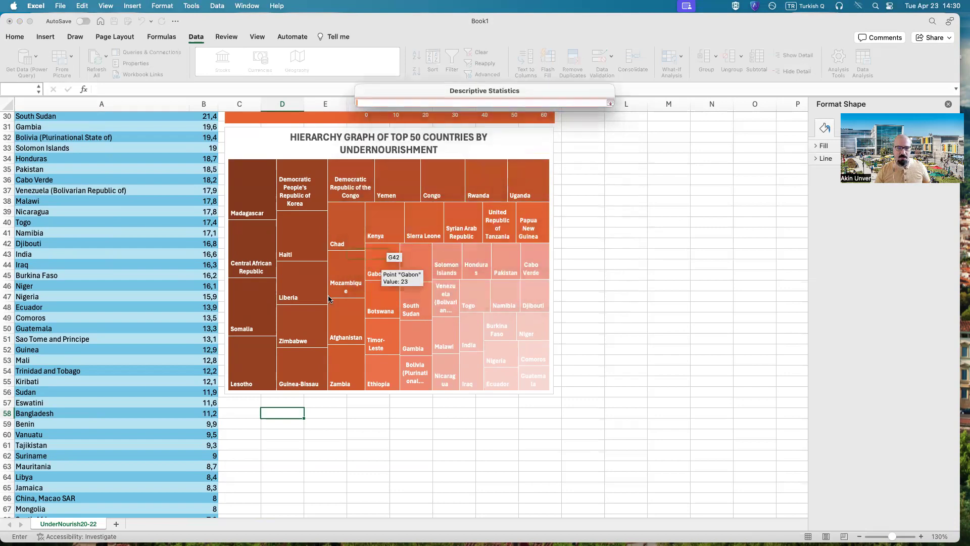
scroll(234, 336, "up", 7)
scroll(234, 336, "up", 3)
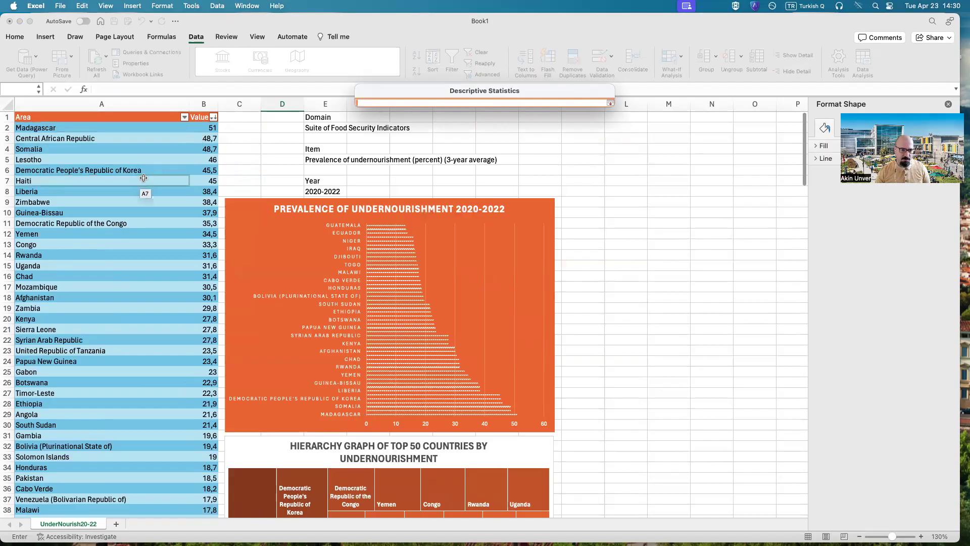
left_click(206, 131)
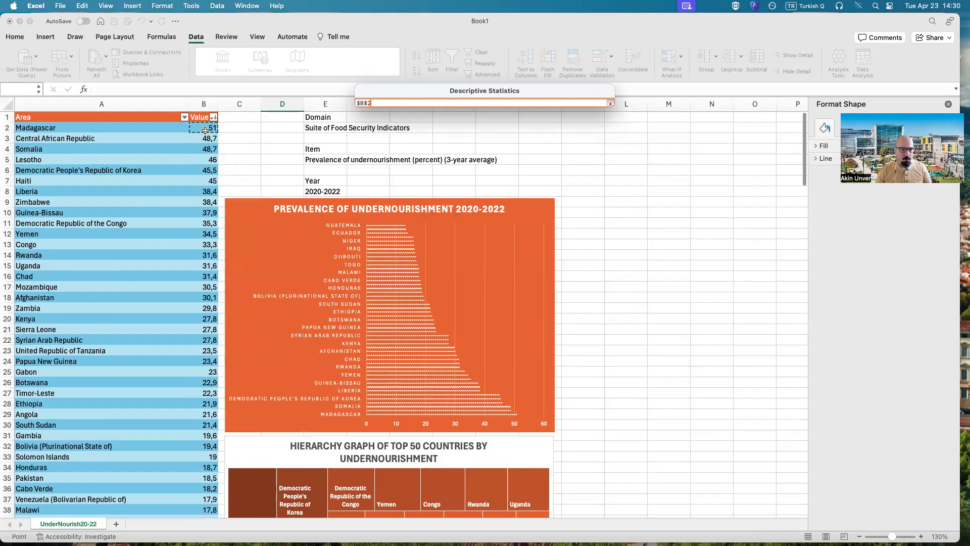
left_click_drag(205, 130, 215, 500)
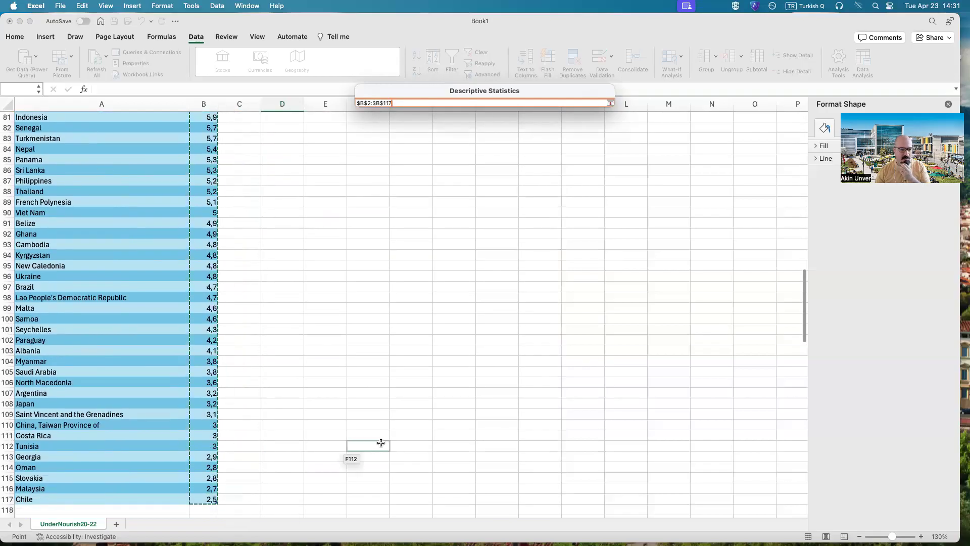
left_click(611, 103)
Step: Include summary statistics in the Descriptive Statistics output
scroll(328, 364, "up", 10)
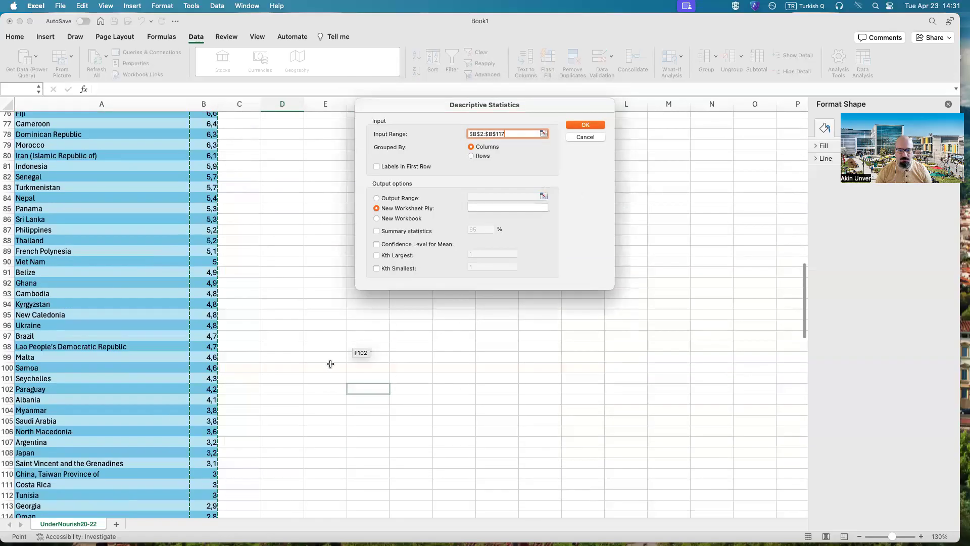
scroll(326, 376, "up", 5)
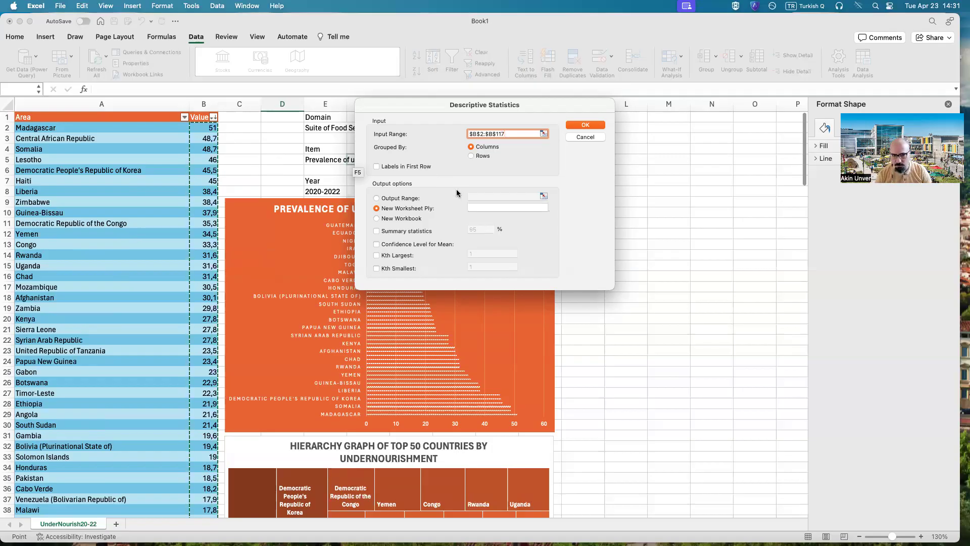
left_click(376, 232)
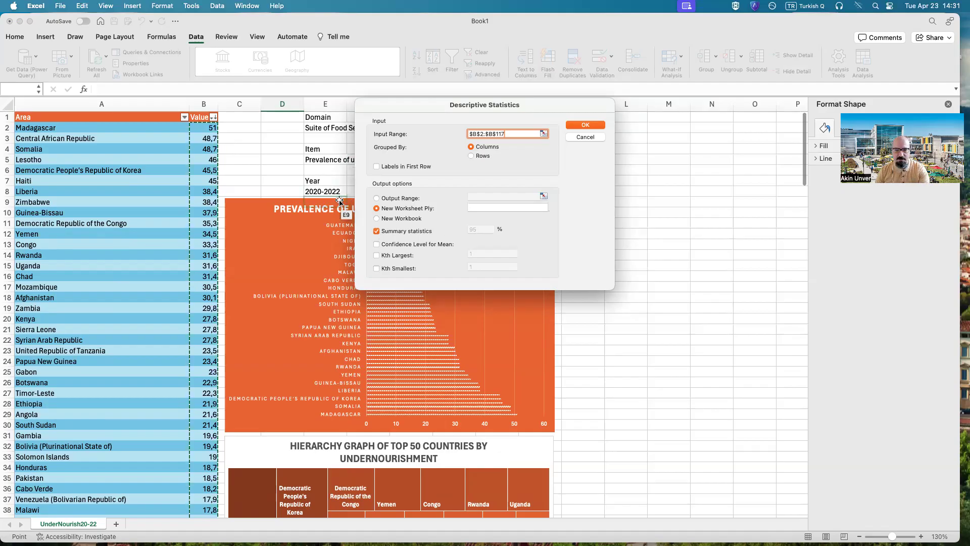
Step: Set the Descriptive Statistics output range to $L$6:$O$26 on the current sheet and run the analysis
left_click(376, 198)
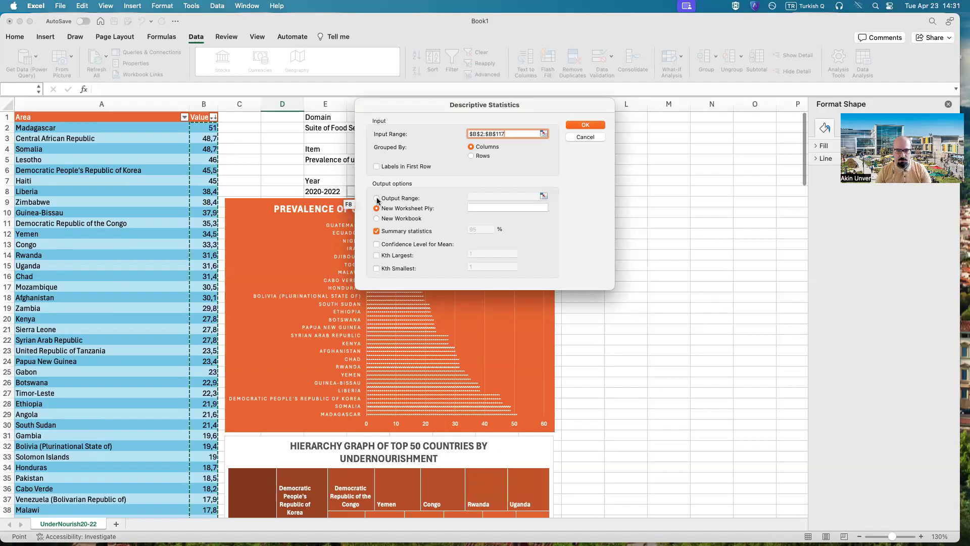
left_click(544, 197)
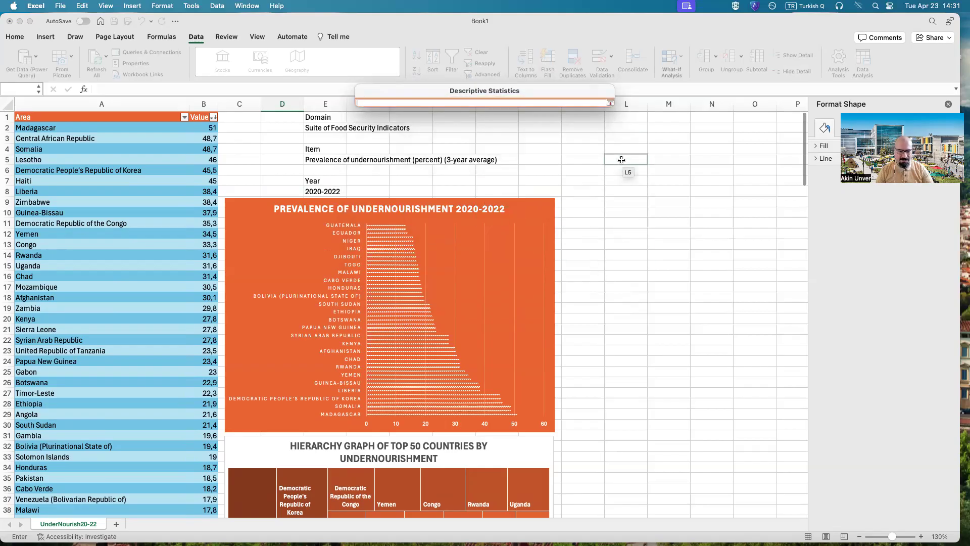
left_click_drag(627, 171, 738, 377)
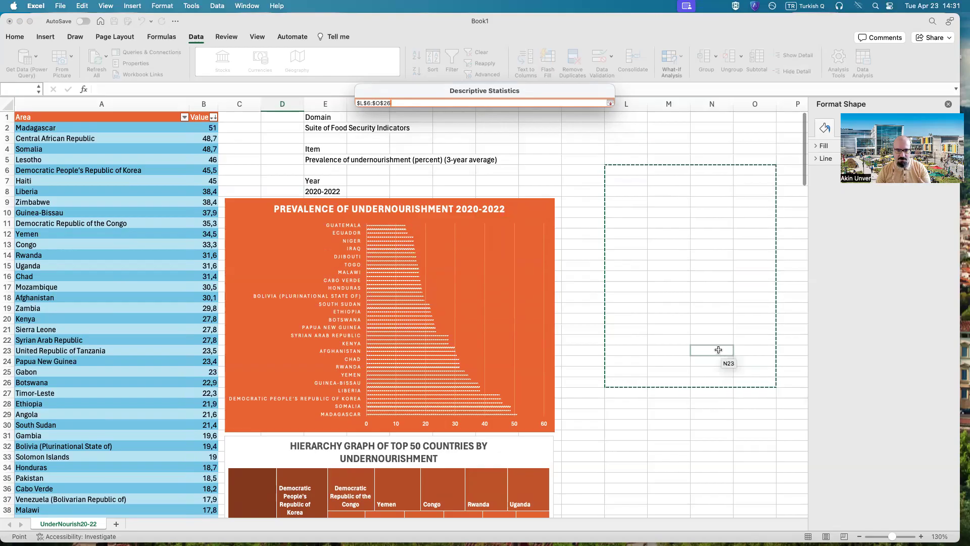
left_click(610, 104)
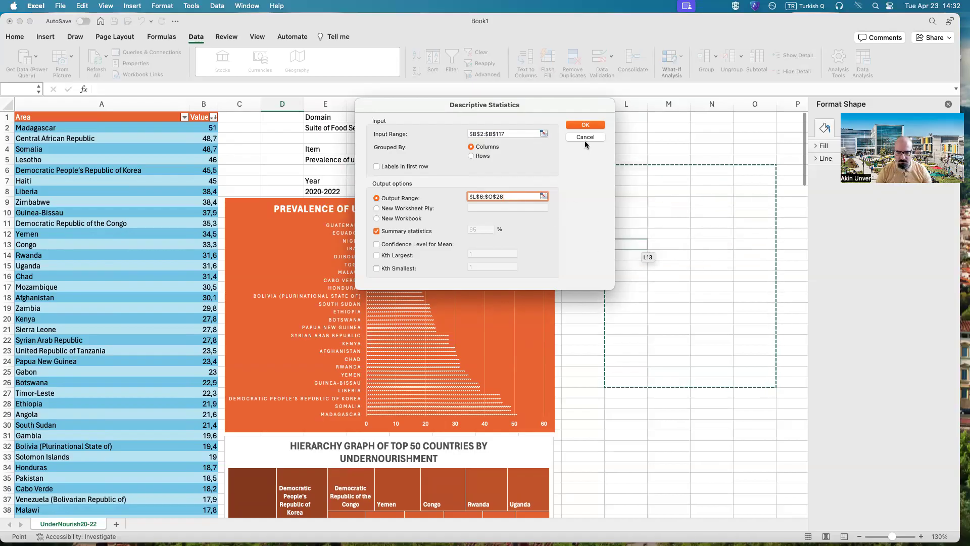
left_click(586, 126)
left_click(655, 425)
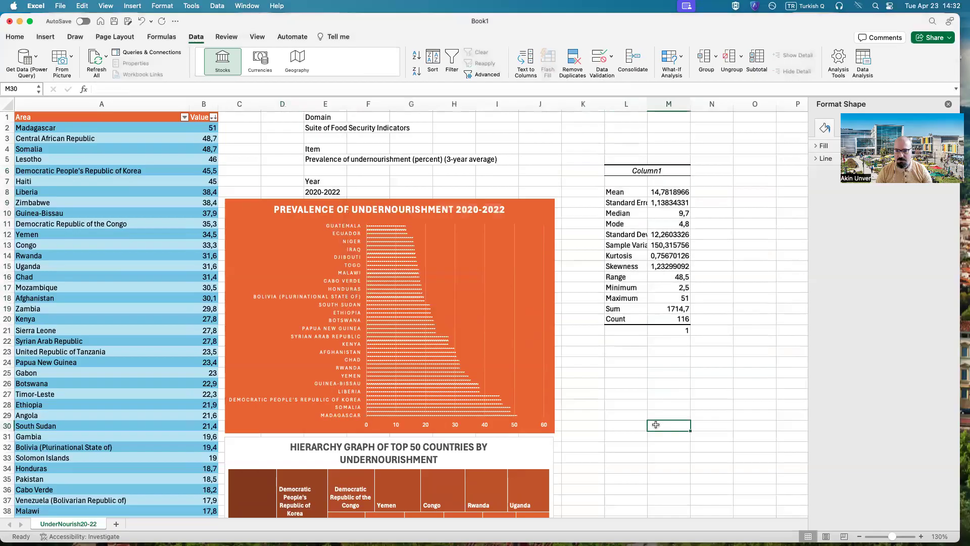
Step: Fit columns L and M to the width of their statistics contents and close the Format Shape pane
double_click(648, 103)
double_click(714, 104)
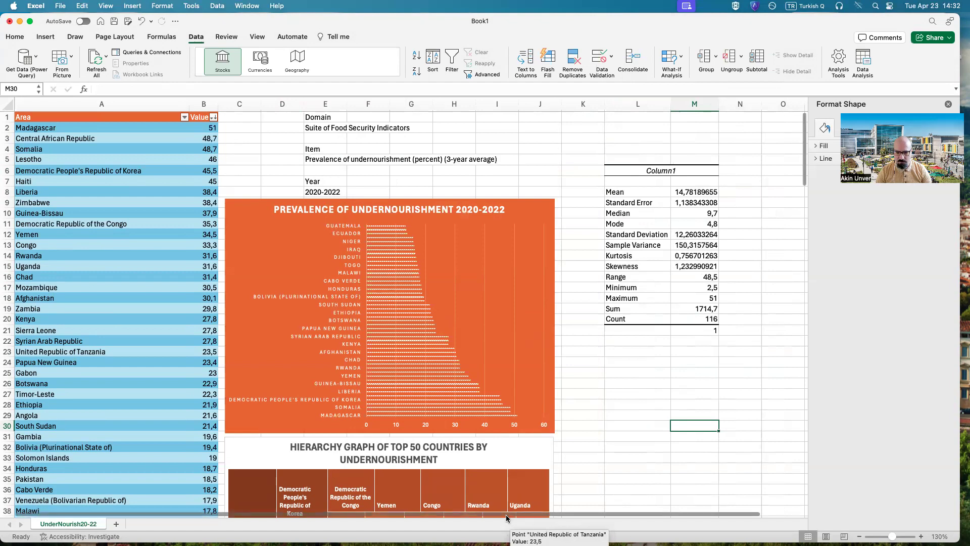
scroll(522, 517, "right", 2)
scroll(520, 513, "right", 3)
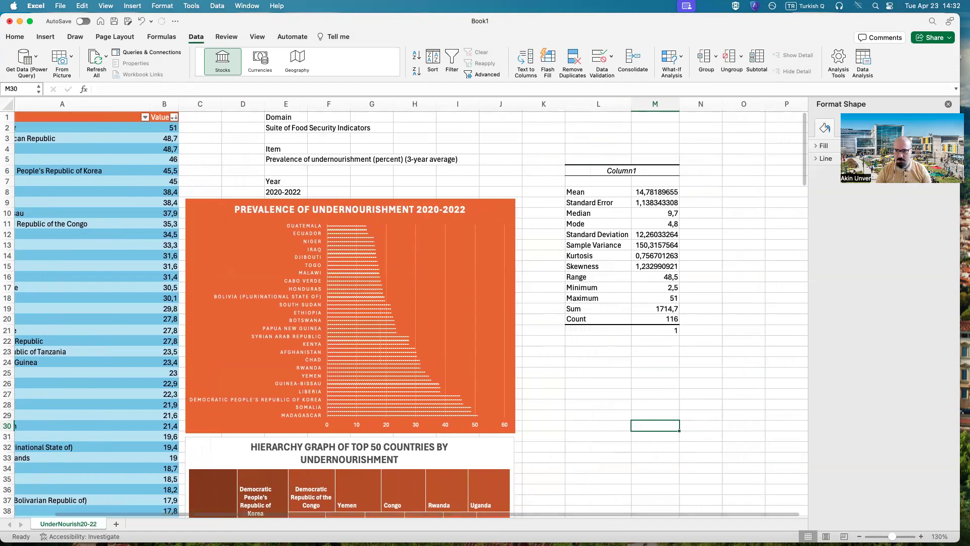
left_click(949, 105)
scroll(522, 511, "right", 1)
scroll(523, 511, "right", 1)
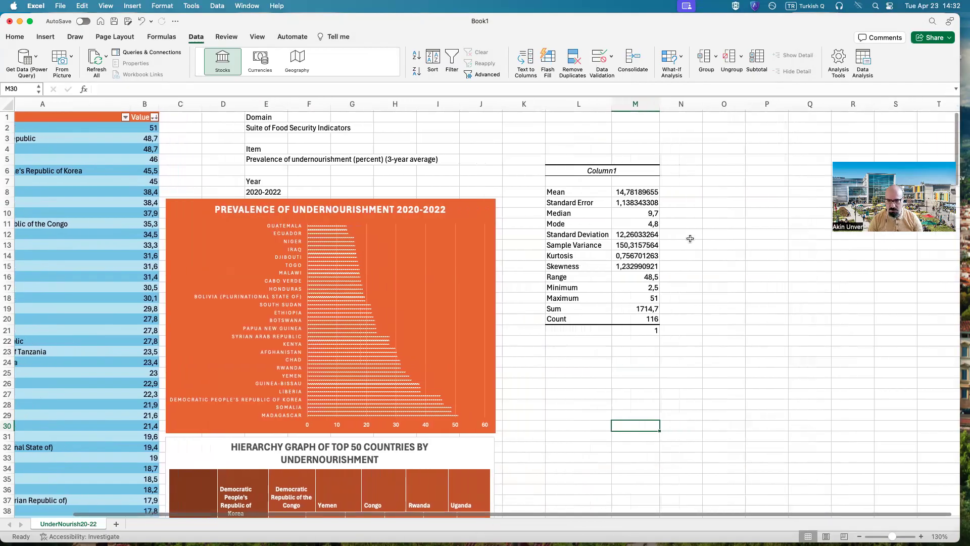
left_click(709, 191)
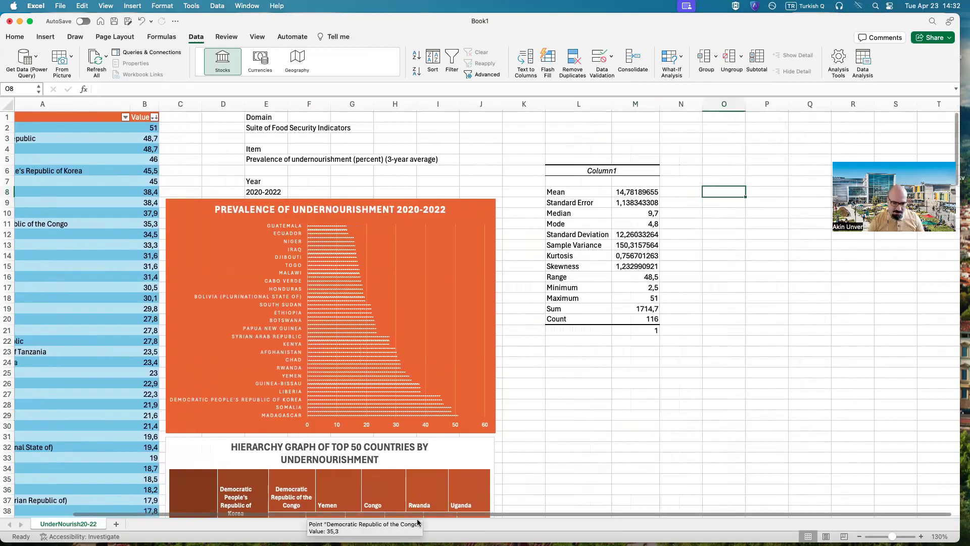
Step: Examine the country list from its first row to its last row alongside the statistics table
scroll(296, 518, "left", 3)
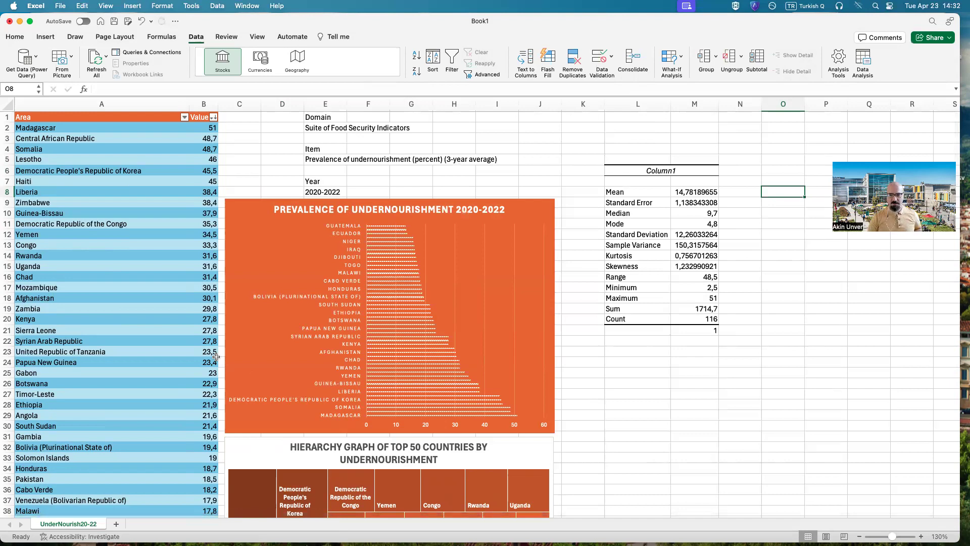
scroll(138, 360, "down", 5)
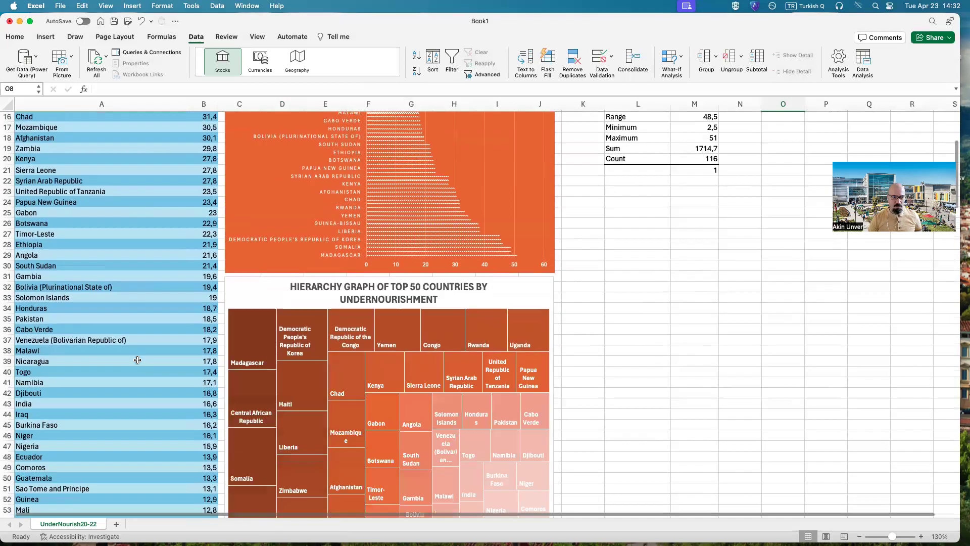
scroll(138, 360, "down", 10)
scroll(137, 363, "down", 16)
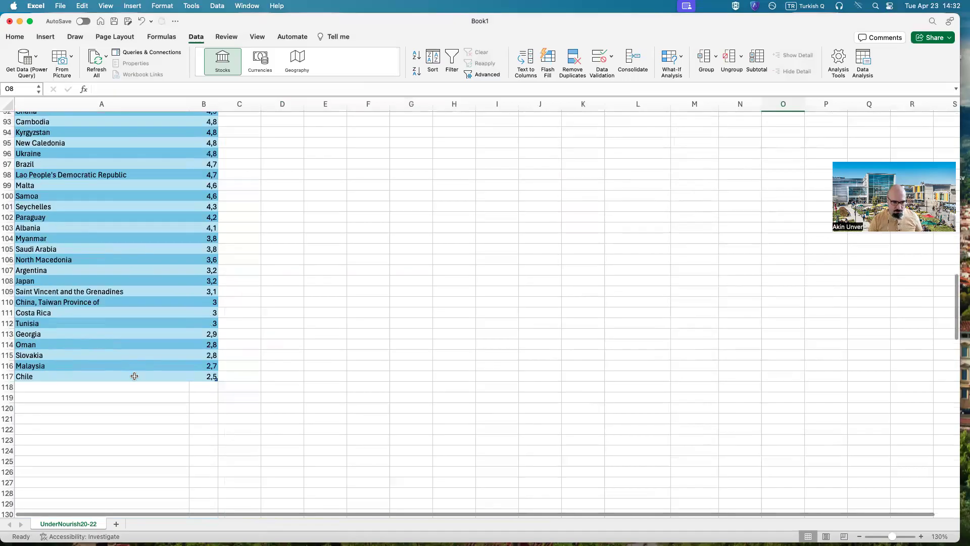
scroll(192, 353, "down", 2)
scroll(190, 399, "up", 4)
scroll(187, 407, "up", 20)
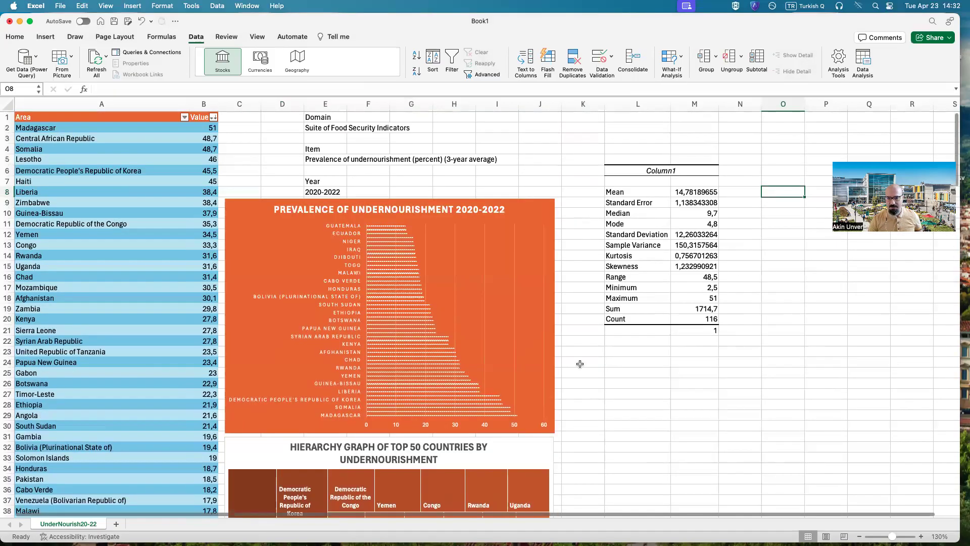
Step: Replace the statistics table heading in L6 with "Descriptive Statistics of FAOSTAT Undernourishment 2020-2022"
left_click(657, 172)
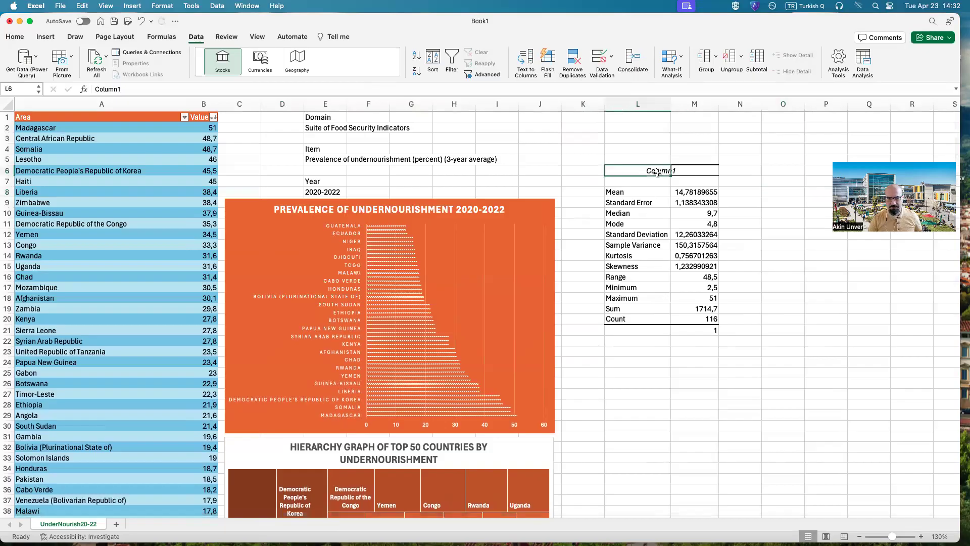
double_click(303, 90)
type("Des")
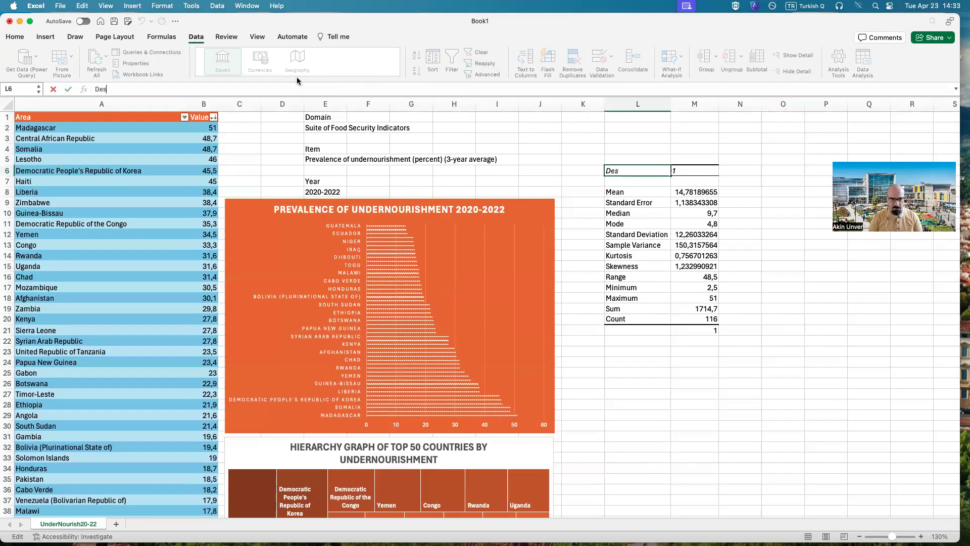
type("criptive Sta")
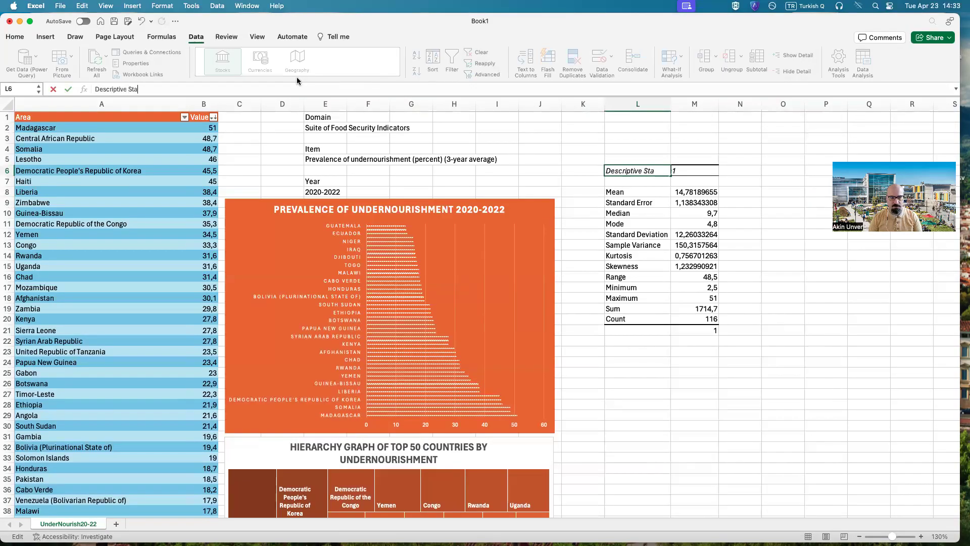
type("tistics of ")
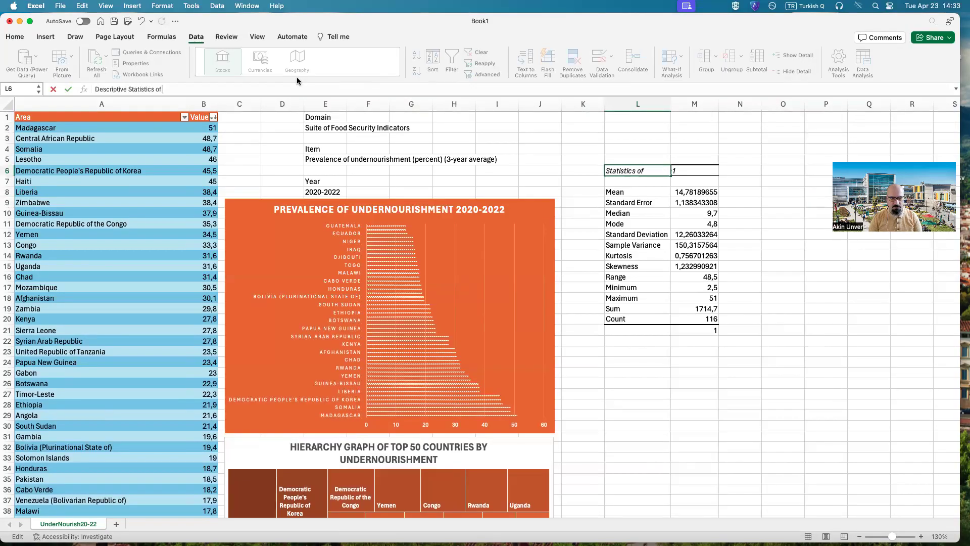
type("FAOSTAT Und")
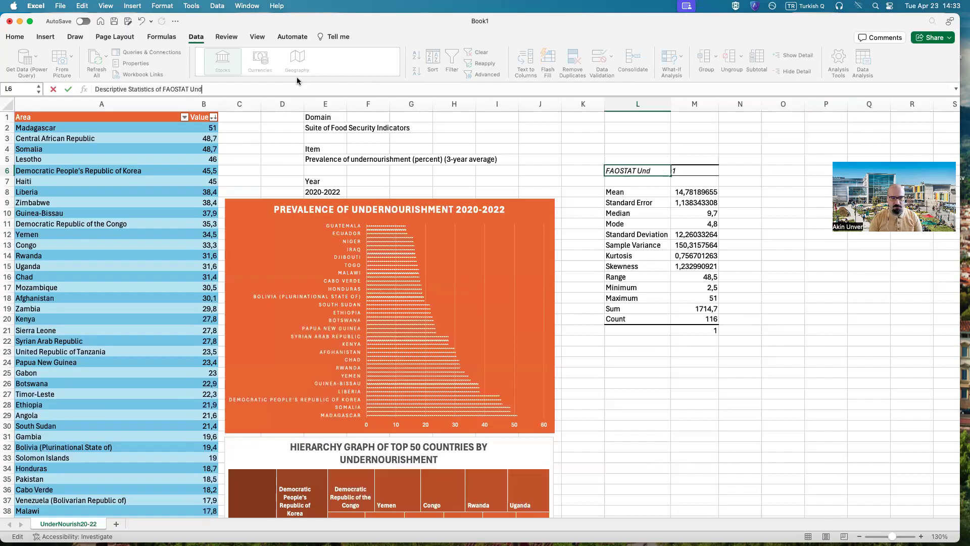
type("ernourishment")
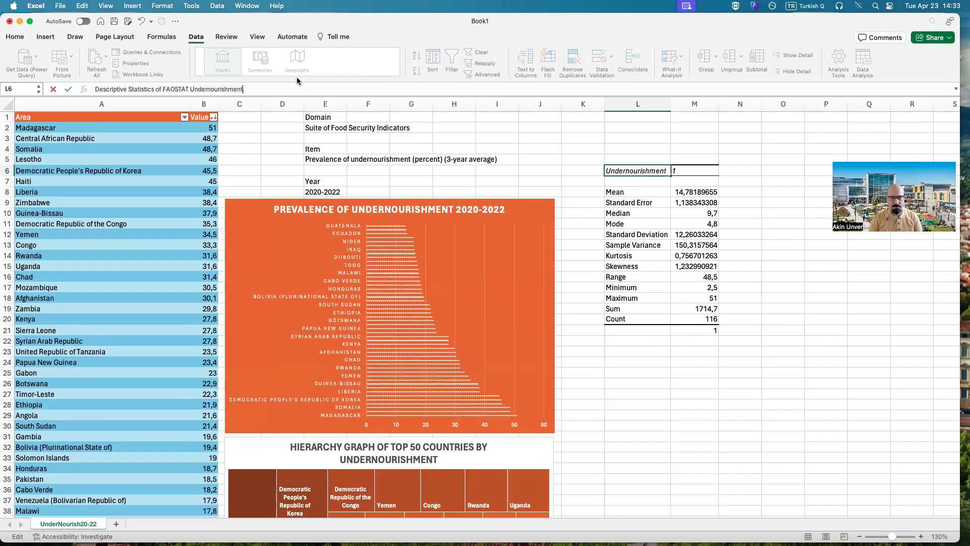
type(" 2020-")
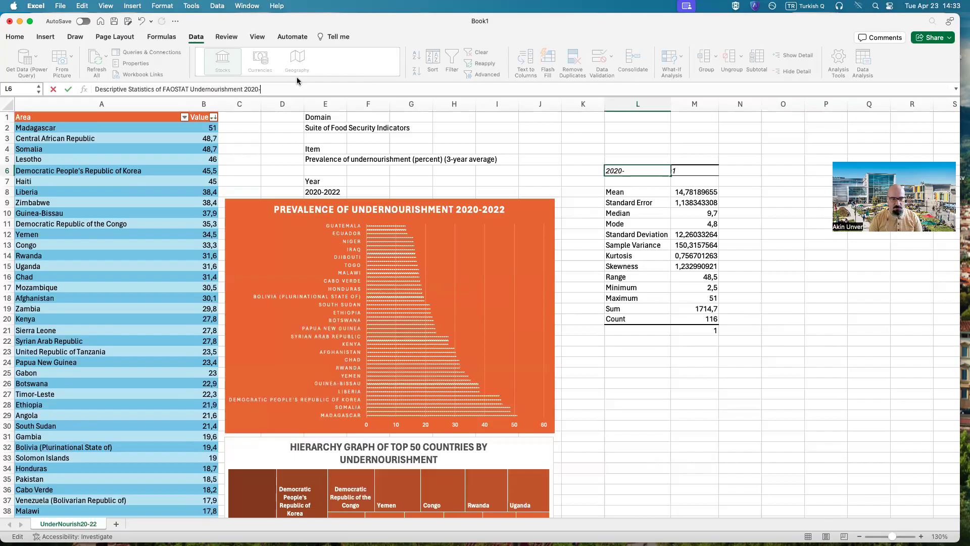
type("2022")
key("Return")
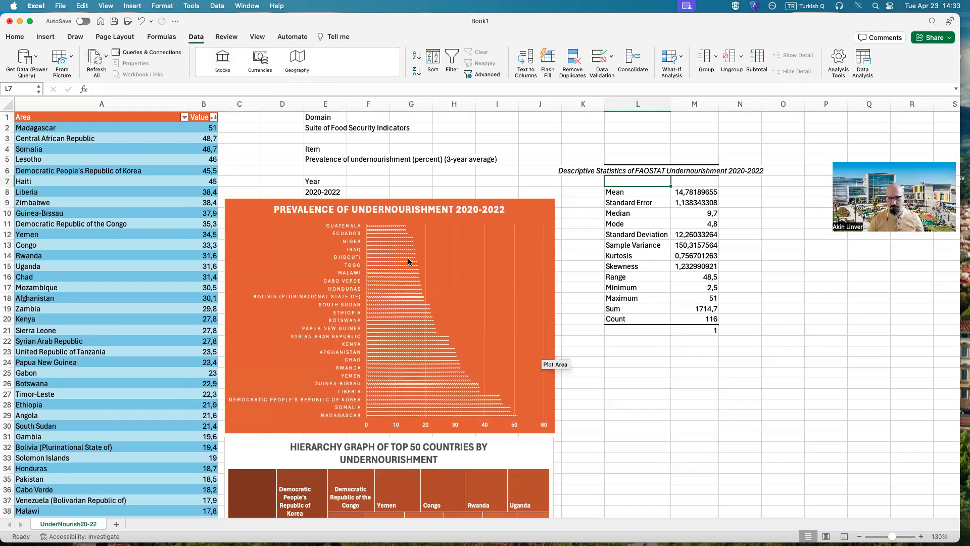
Step: Enter in N8, beside the Mean, "On average, in our sample of 117 countries, 14.78% of the population is undernourished"
mouse_move(409, 261)
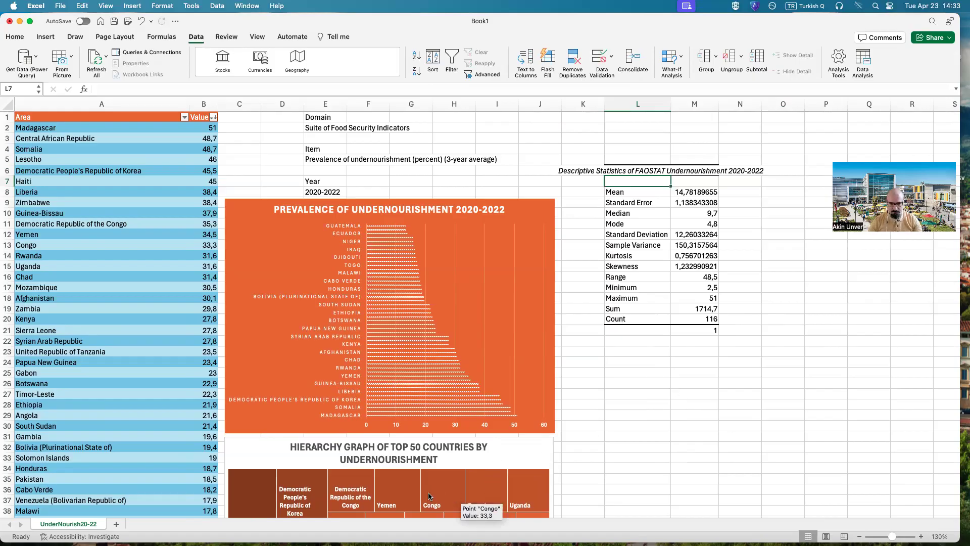
scroll(417, 522, "right", 2)
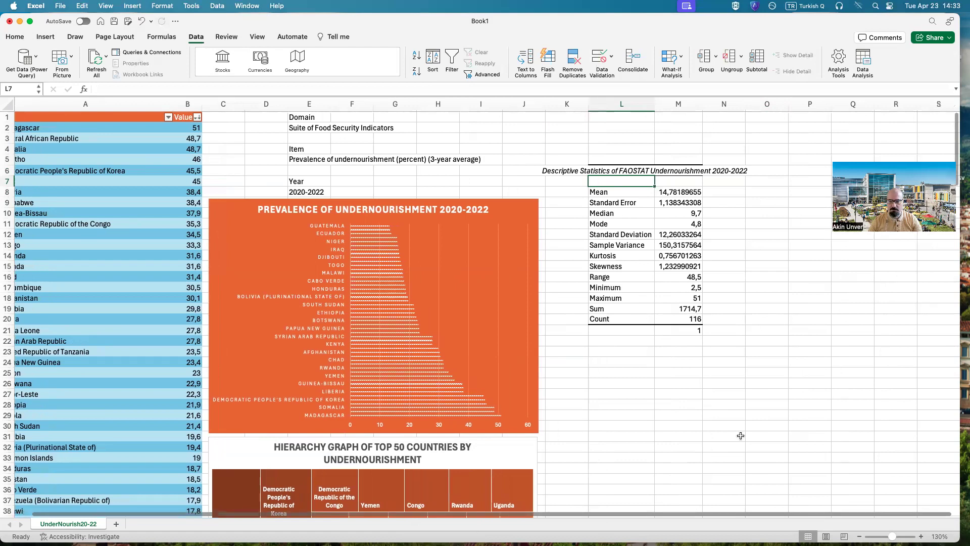
left_click(729, 194)
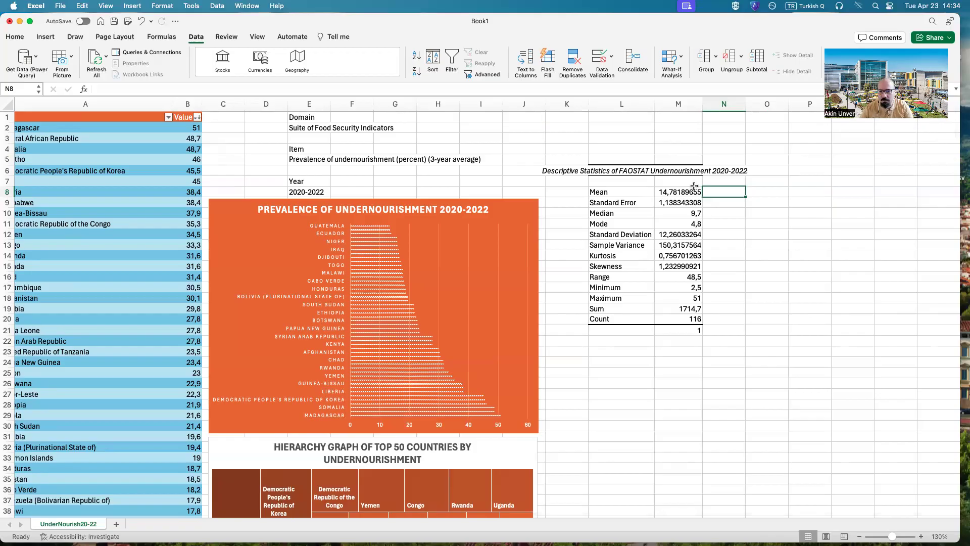
double_click(717, 193)
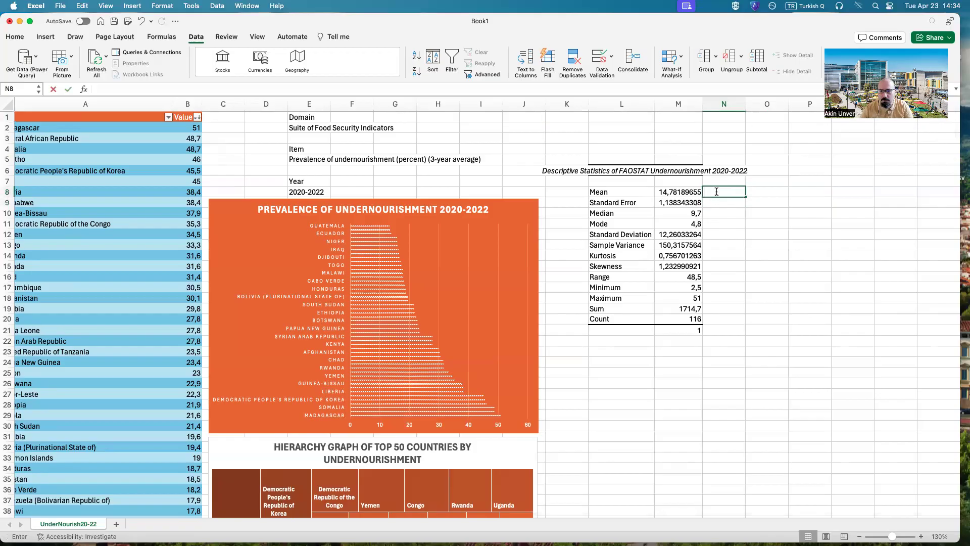
type("On average")
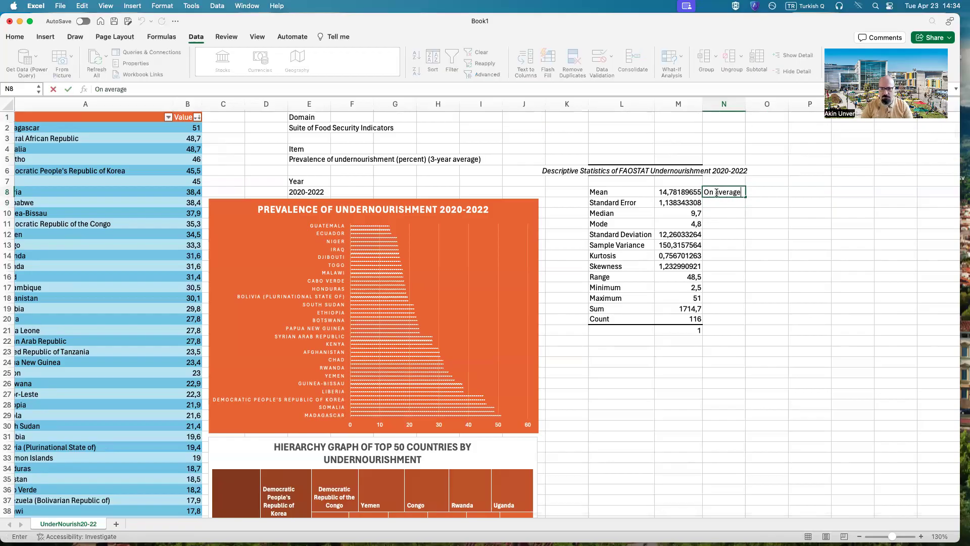
type(", in our ")
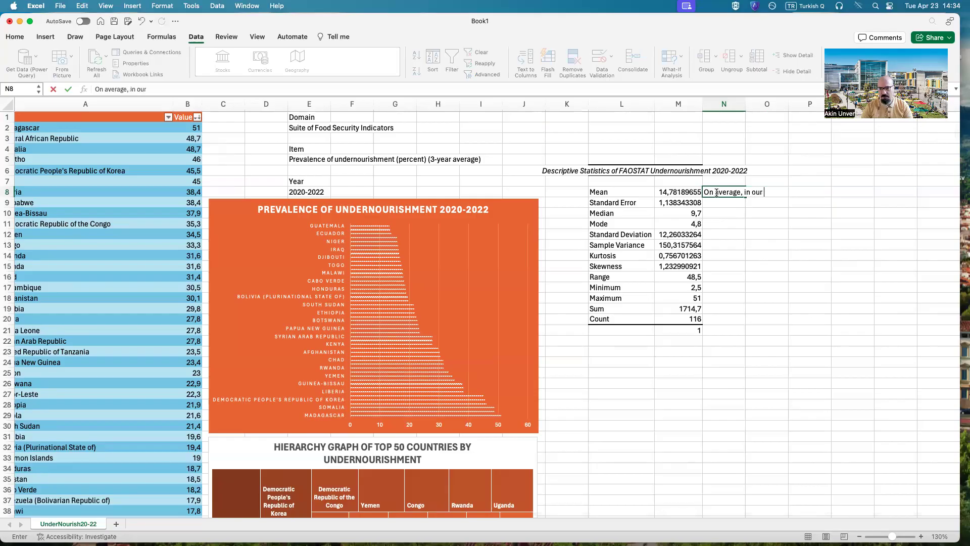
type("sample of \"")
key("BackSpace")
type("117 countries, ")
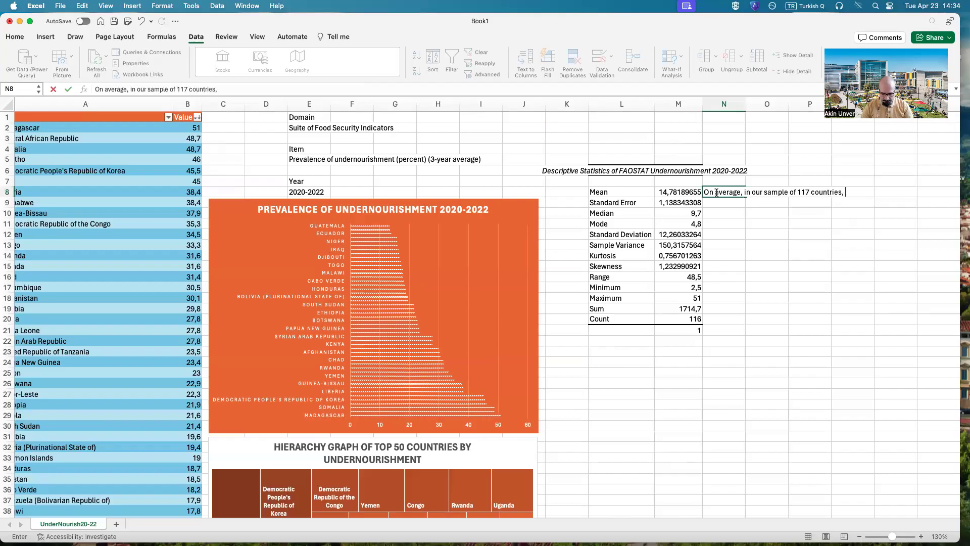
type("14.78% of the population is undernourished")
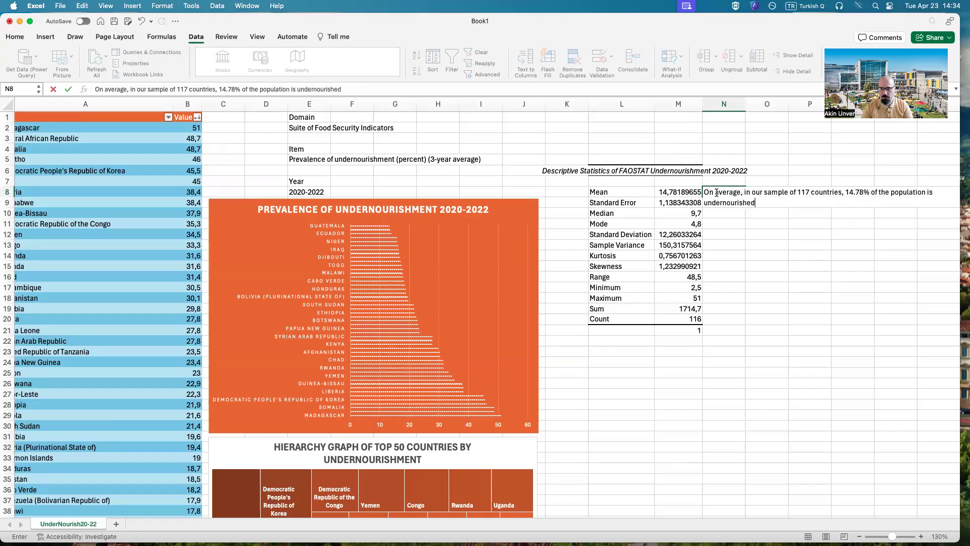
key("Return")
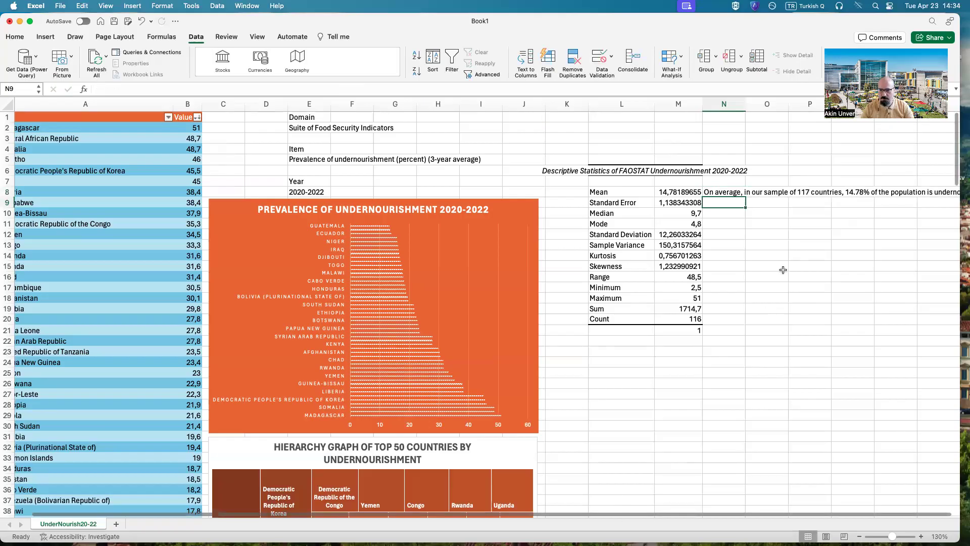
Step: Start the N9 note beside Standard Error with "Around 1.13% of margin of error exists in the estimate of the mean when the"
left_click(824, 192)
key("Right")
key("Right")
key("Right")
key("Right")
key("Right")
key("Right")
key("Right")
key("Right")
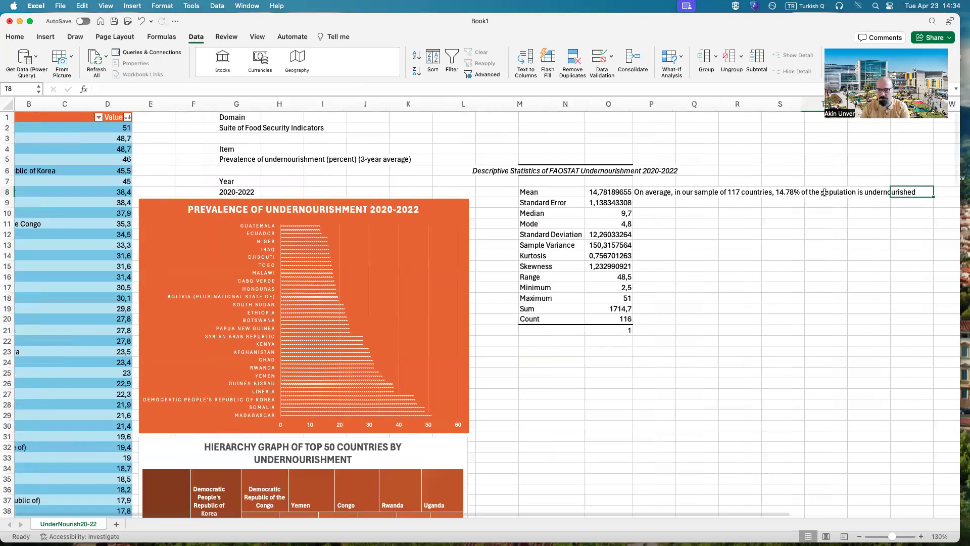
left_click(637, 277)
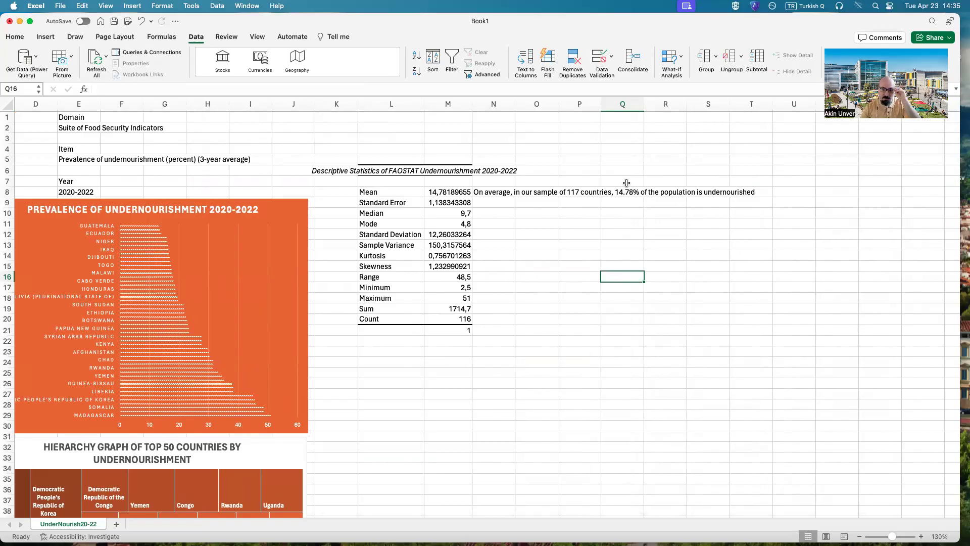
left_click(481, 203)
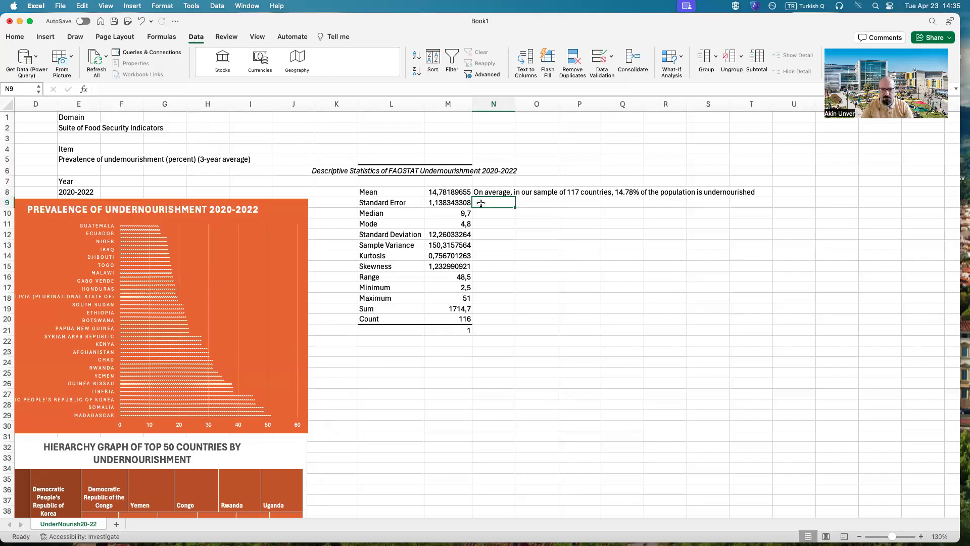
type("Around 1.13%")
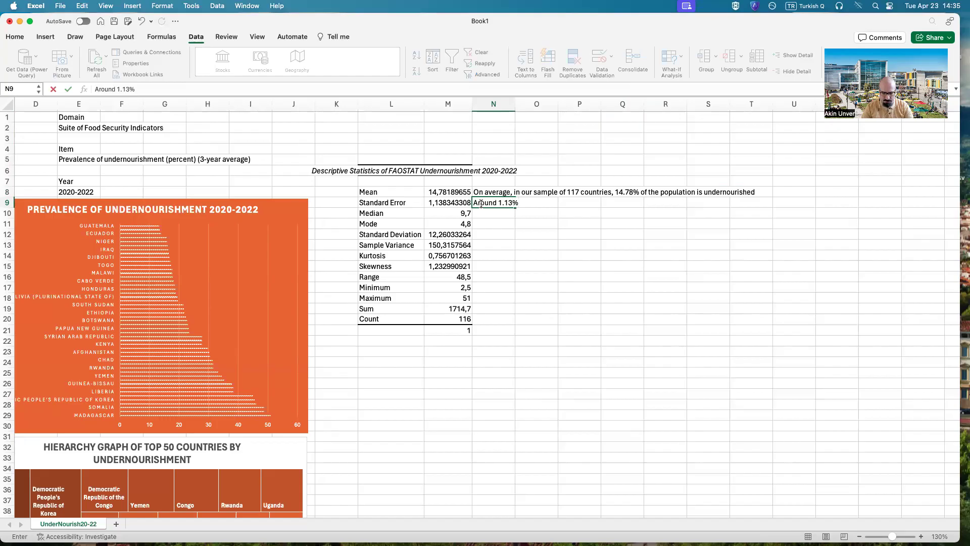
type(" of m")
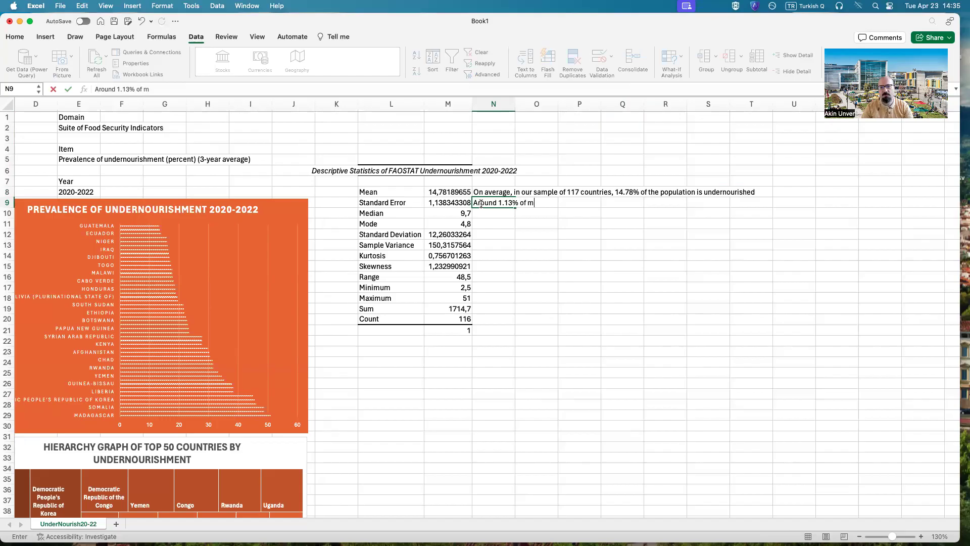
type("argin of erro")
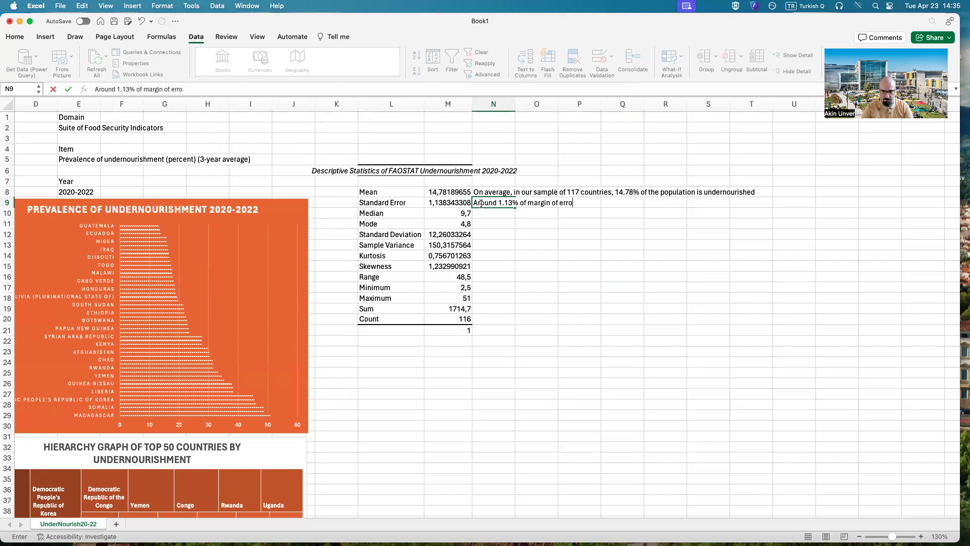
type("r exists in the estimate of the mea")
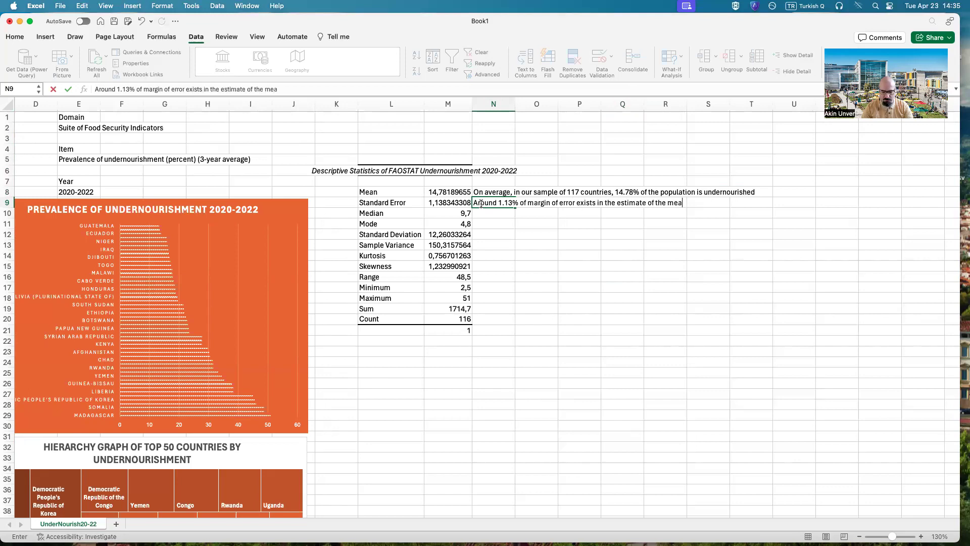
type("n when the sample")
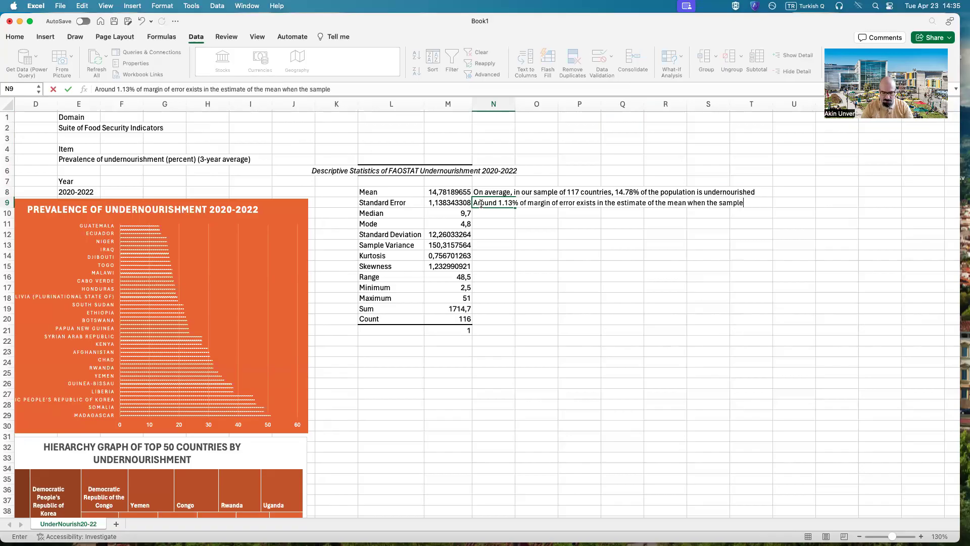
type(" is used to infger the mea")
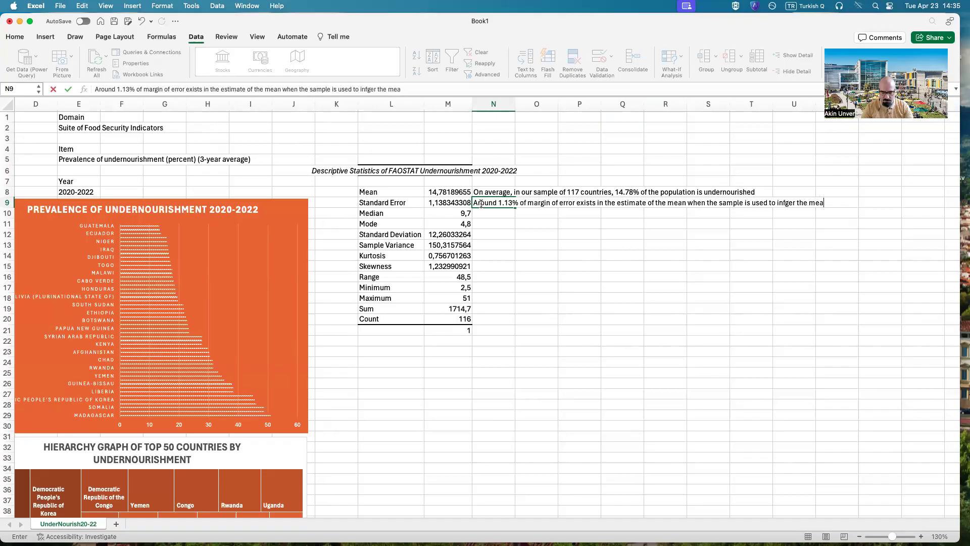
type("n percentage of u")
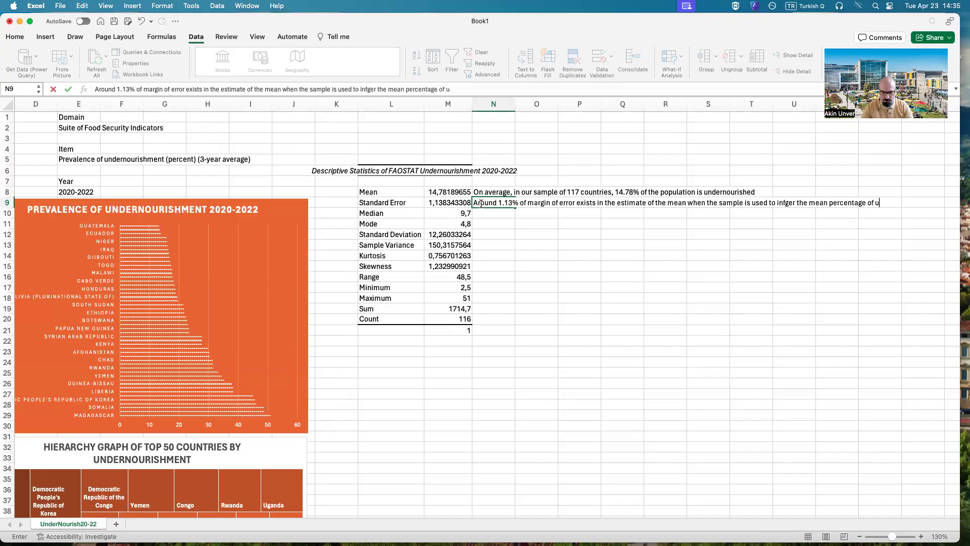
type("nderhourishment")
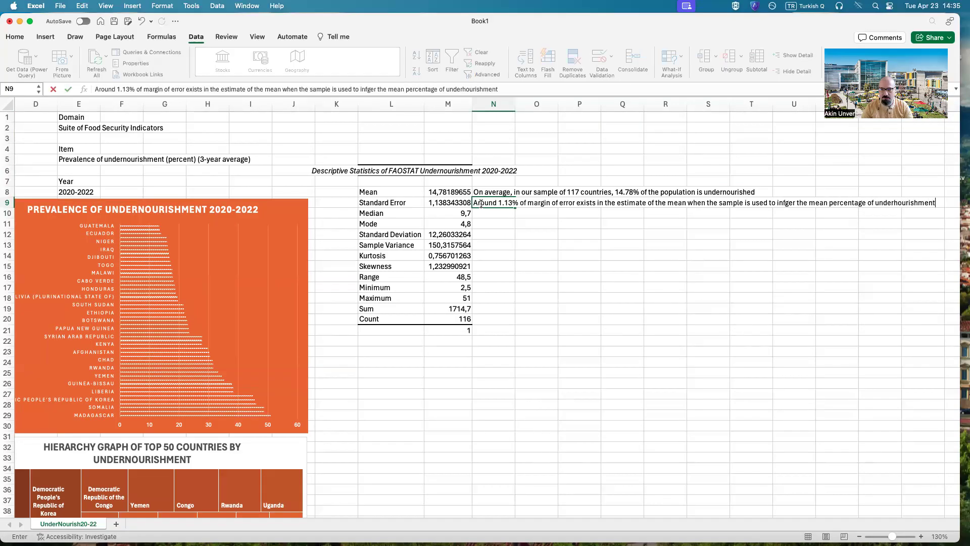
type(" of the world population")
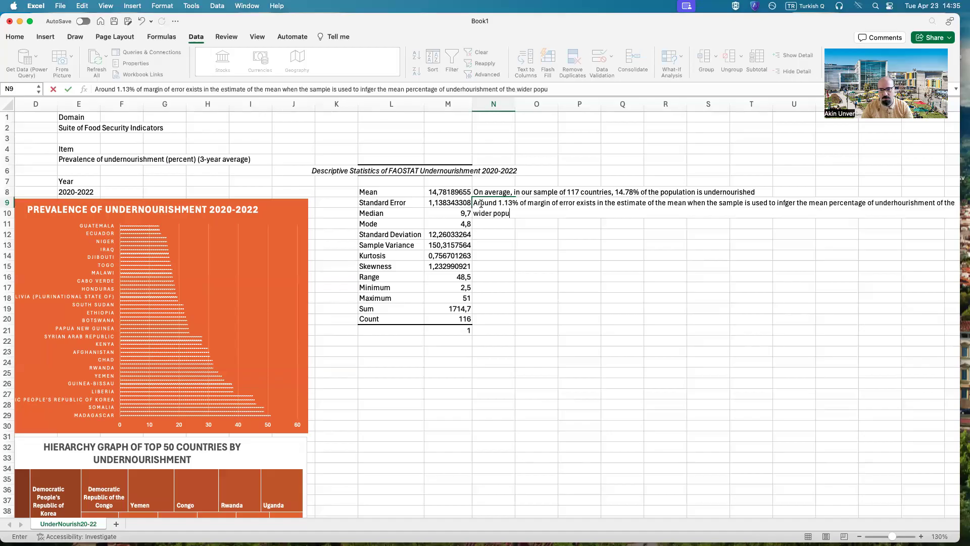
Step: Complete the N9 note with "sample is used to infger the mean percentage of underhourishment of the wider population"
key("Return")
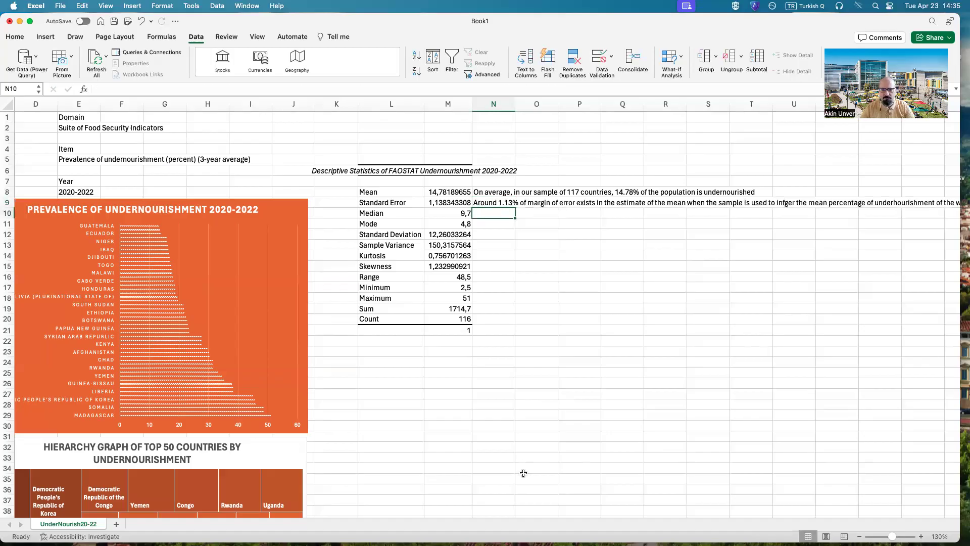
Step: Enter in N10, beside the Median, "Half of the countries have an undernourishment percentage below 9.7%"
left_click_drag(526, 513, 592, 515)
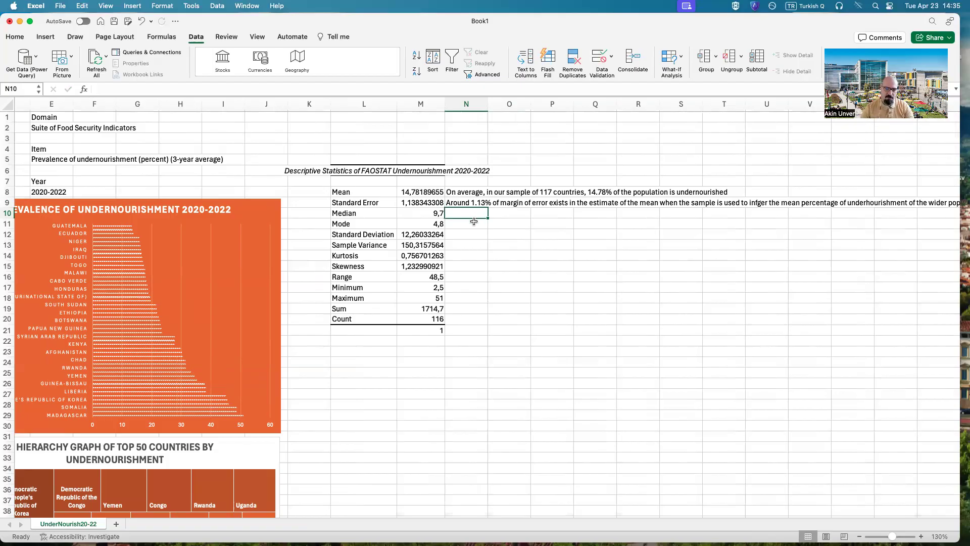
type("Ha")
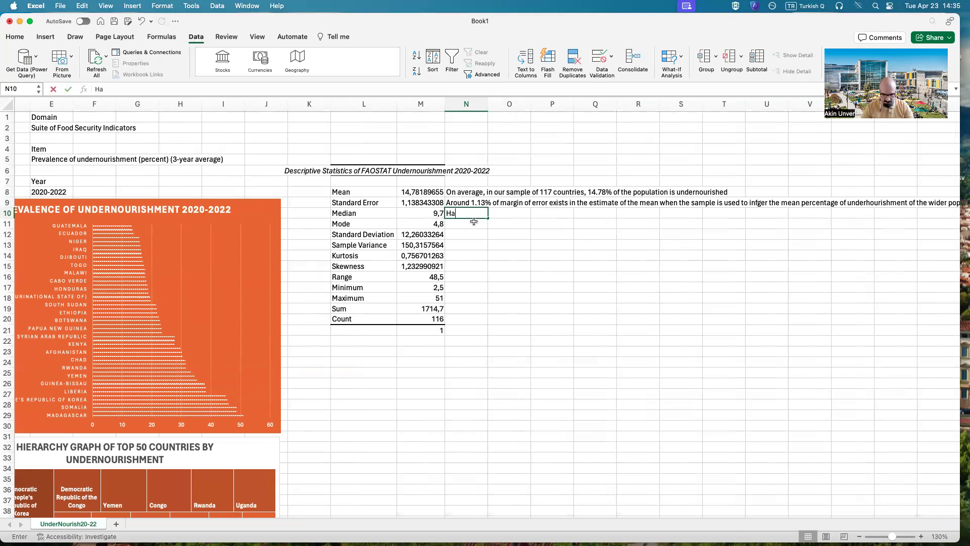
type("lf of the countries h")
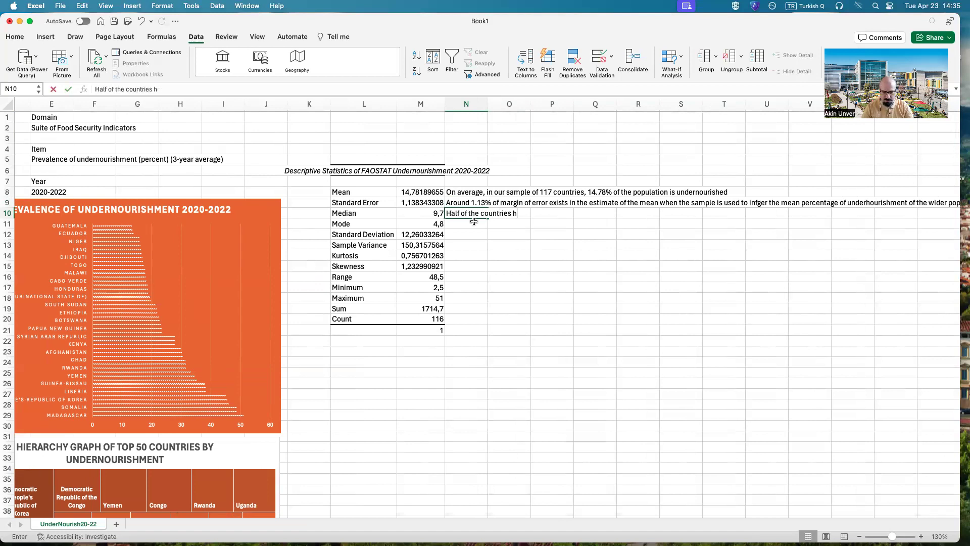
type("ave an undernouri")
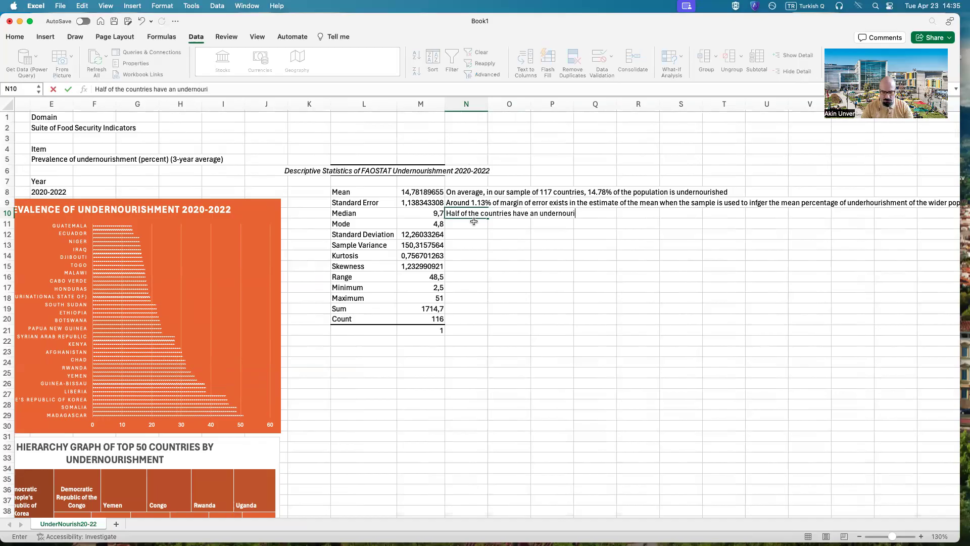
type("shment percentage ")
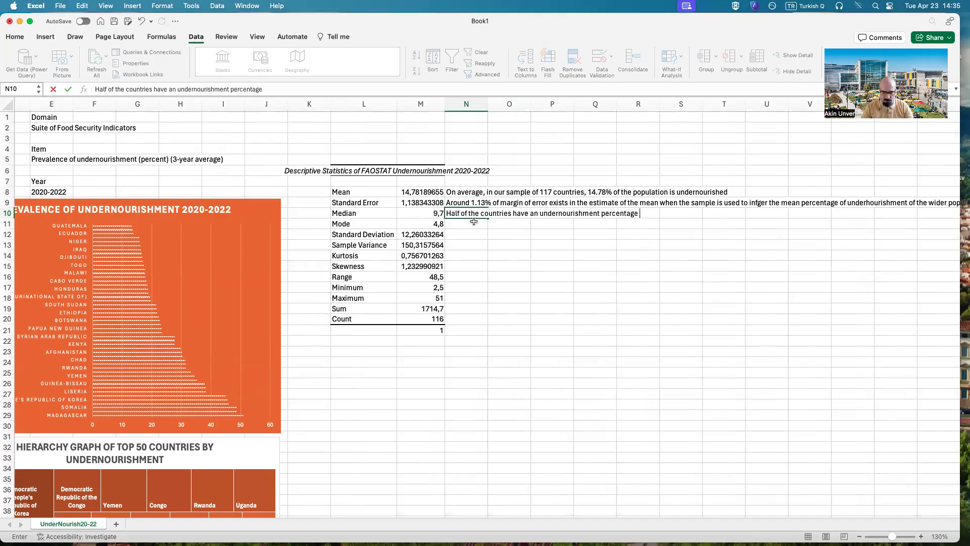
type("below")
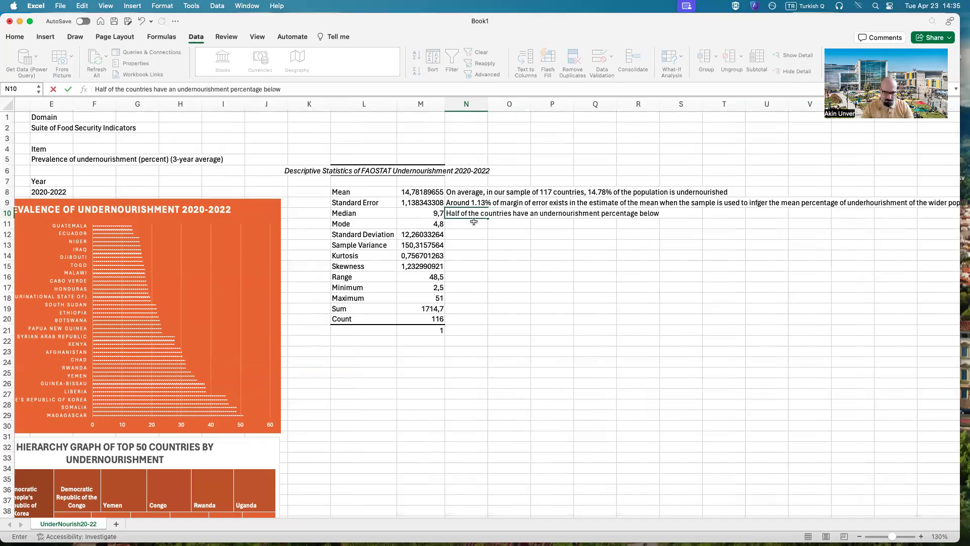
type(" 9.7%")
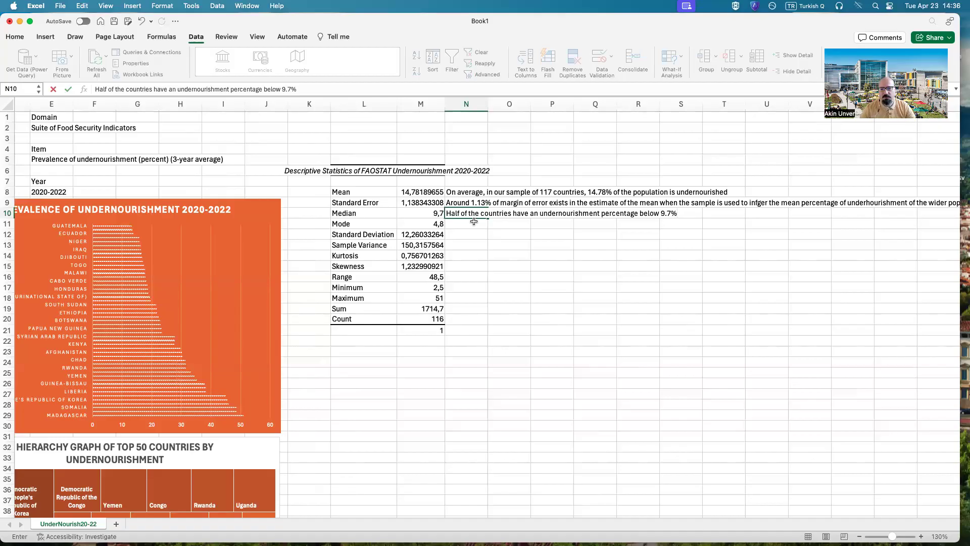
key("Return")
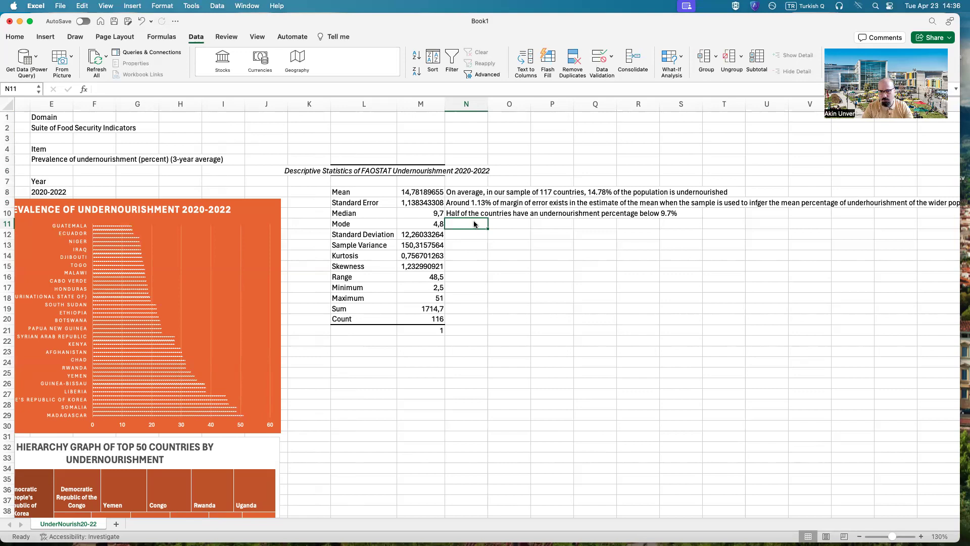
Step: Enter in N11, beside the Mode, "In our dataset 4.8% undernourishment rate is the most frequently appearing actual number"
type("In ou")
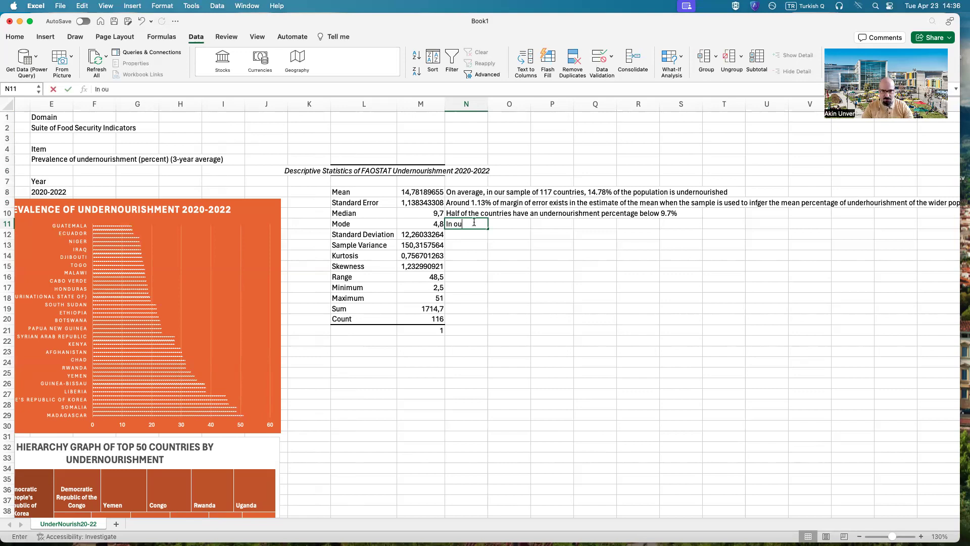
type("r dataset 4.8% ")
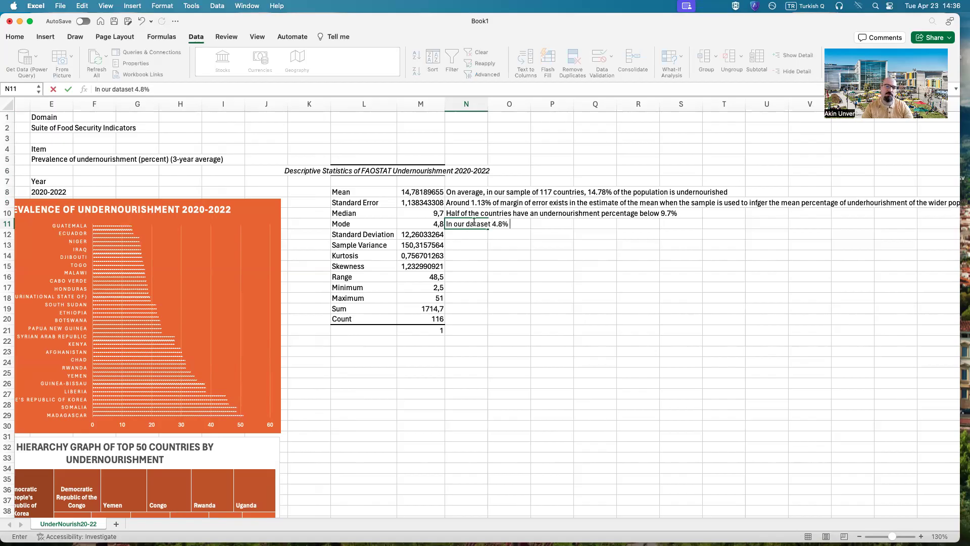
type("underno")
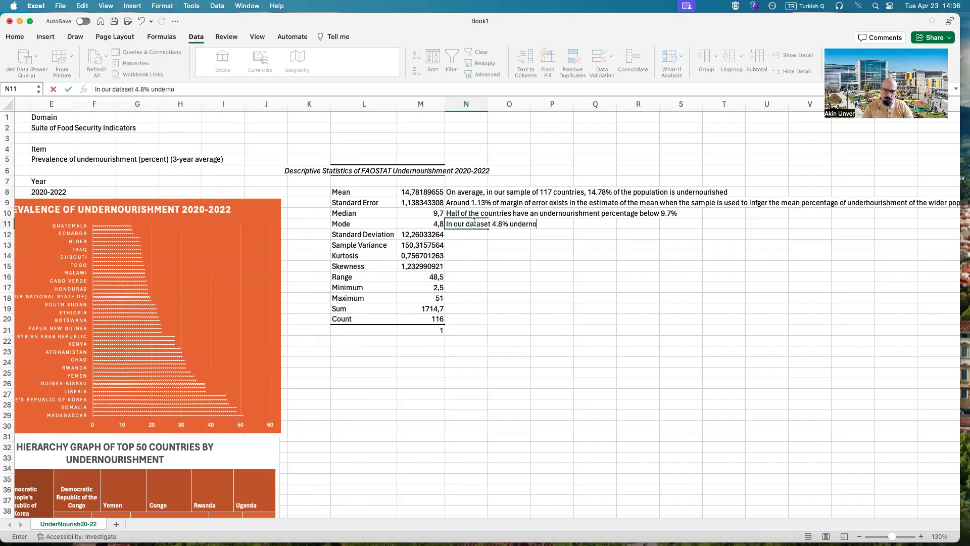
type("urishment rate")
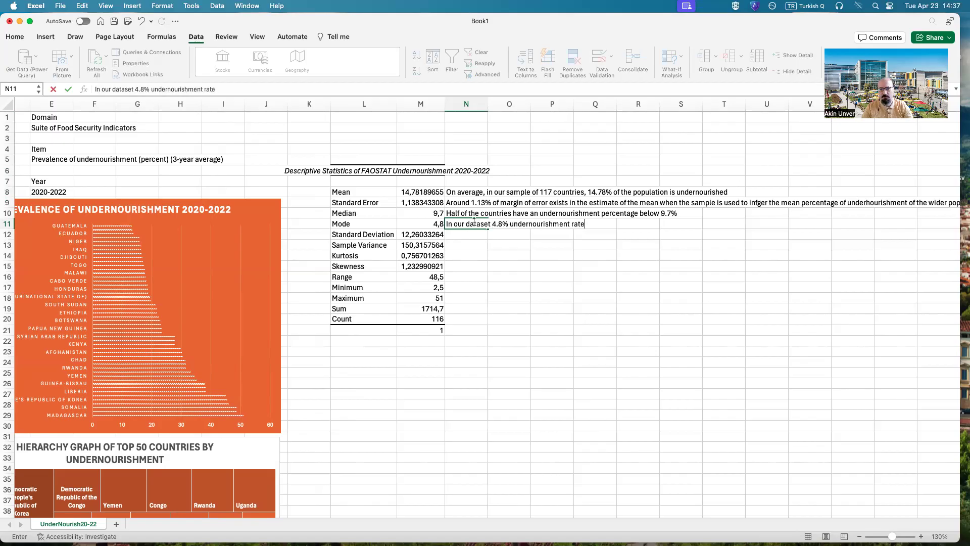
type(" is the most commonly")
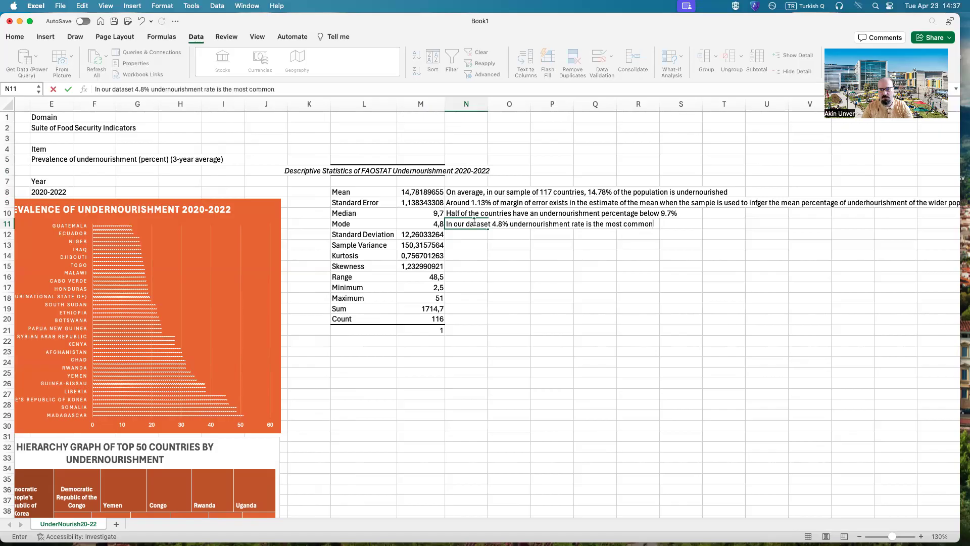
key("BackSpace")
key("BackSpace")
key("BackSpace")
key("BackSpace")
key("BackSpace")
key("BackSpace")
key("BackSpace")
key("BackSpace")
type("frequently appear")
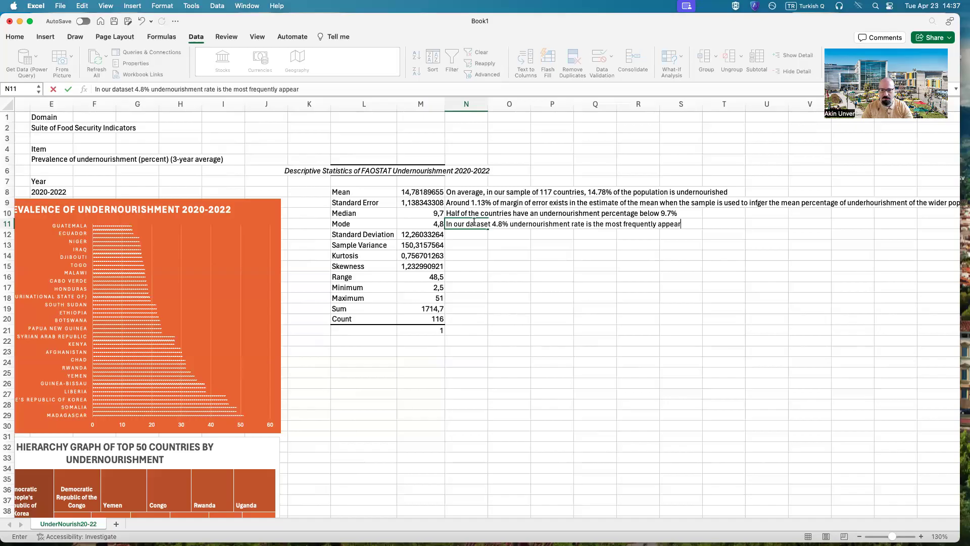
type("ing actual number")
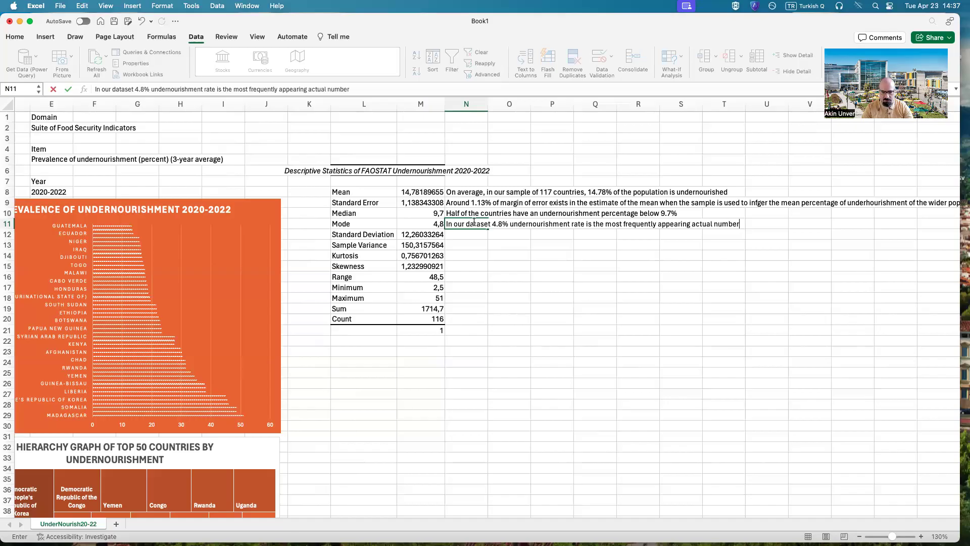
key("Return")
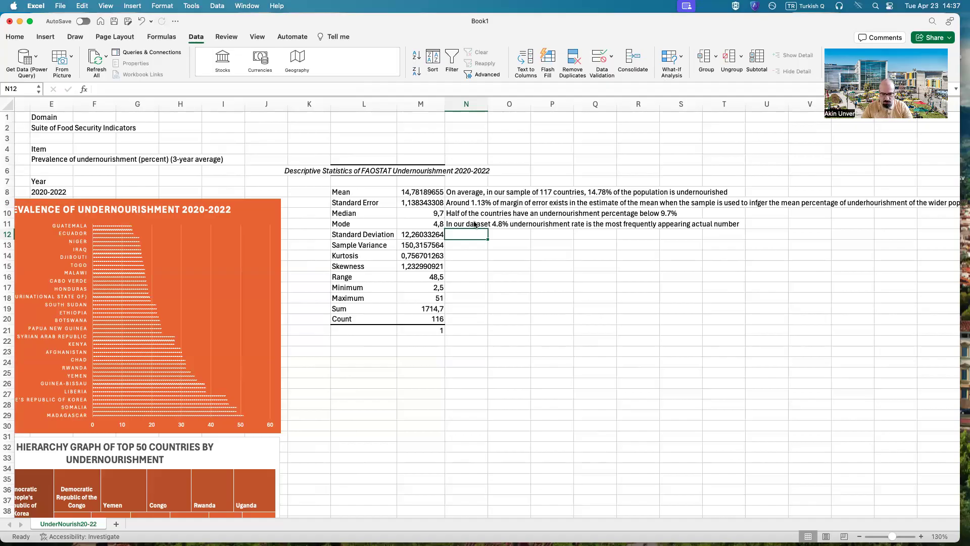
Step: Start the N12 note beside Standard Deviation with "There is a wide variation in the undernourishment percentages across sampled countries with a SD of approx 12.2%"
type("There is a wide variation in the undernourishment percentages across sampled countries with a SD of approx 12.2")
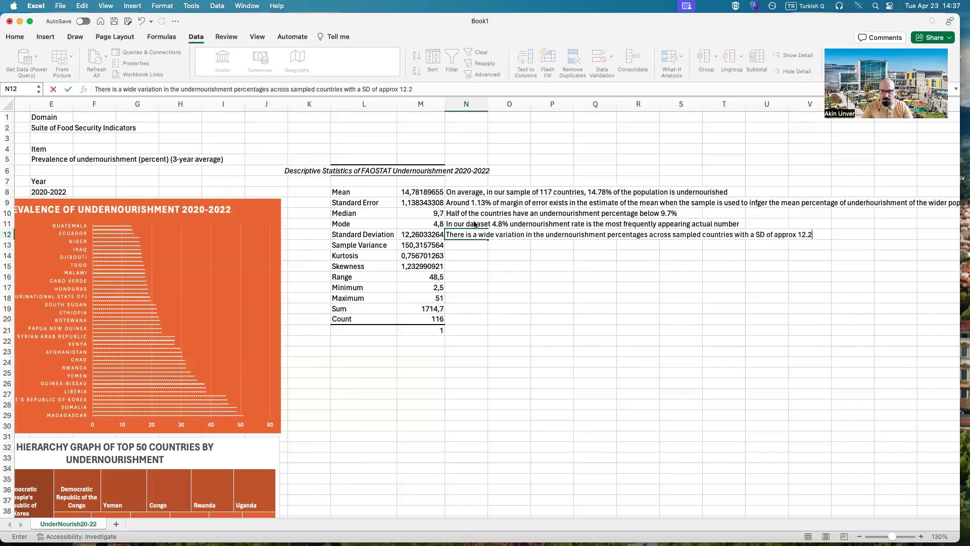
type("%")
type(".")
key("BackSpace")
key("BackSpace")
Step: Complete the N12 note with "- this means that values are spread out from the mean"
type("- this means that values are spread")
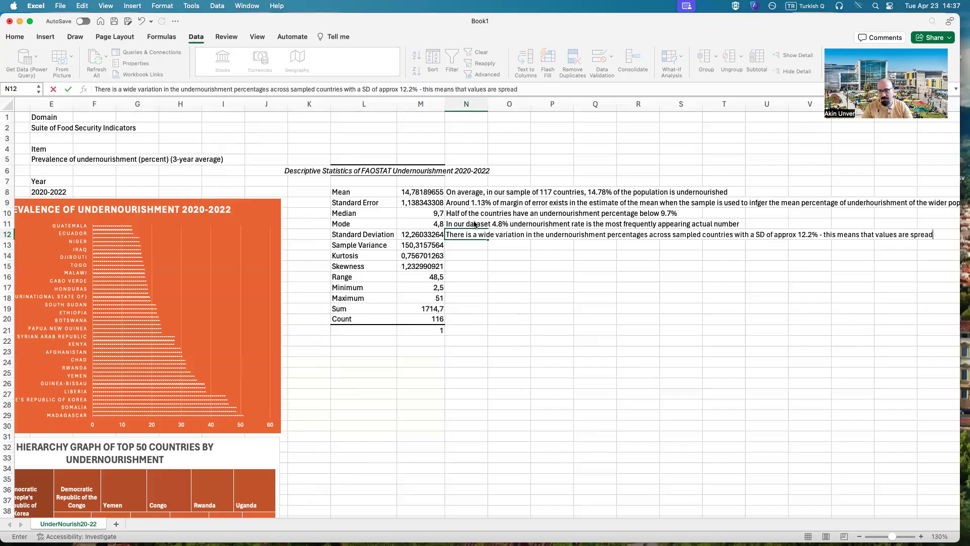
type(" out from the mean.")
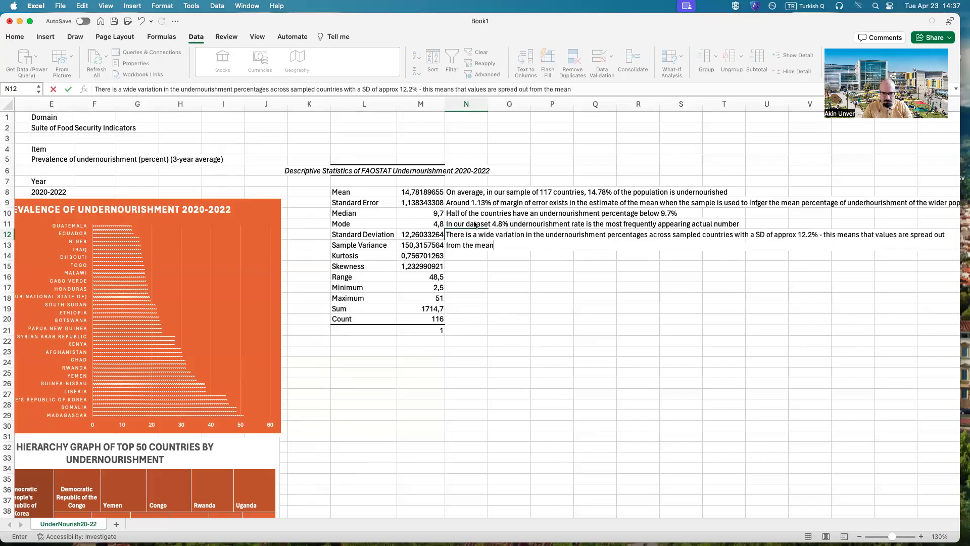
key("Return")
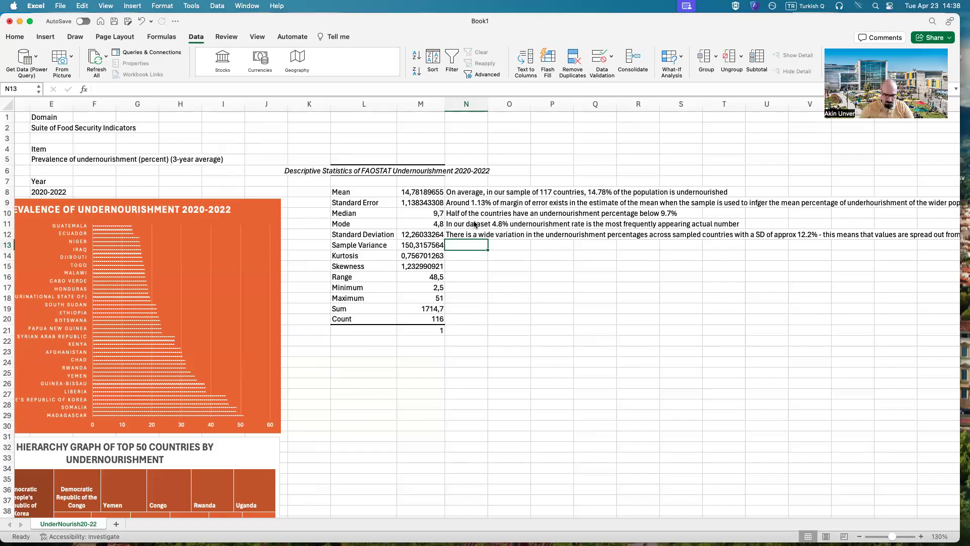
Step: Start the N13 note beside Sample Variance with "This is a measure of the variance within the dataset and with a high value, it suggests"
type("This is a measure of the variance within the dataset and with a high value, it suggests")
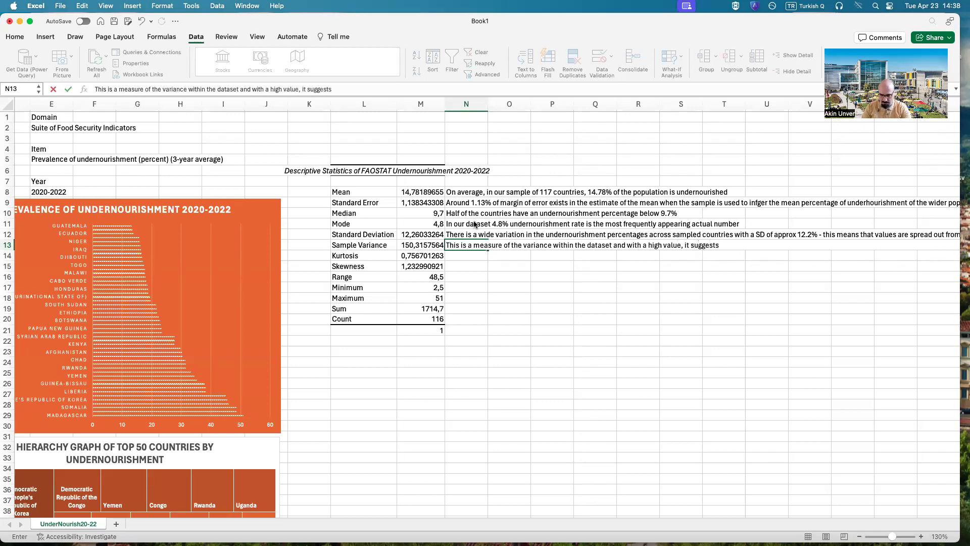
type(" there is ")
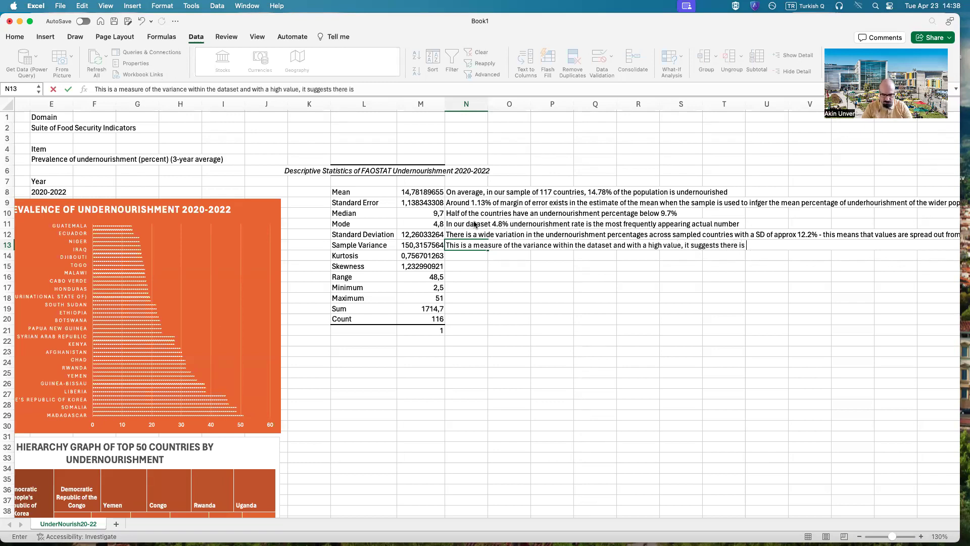
type("significant vari")
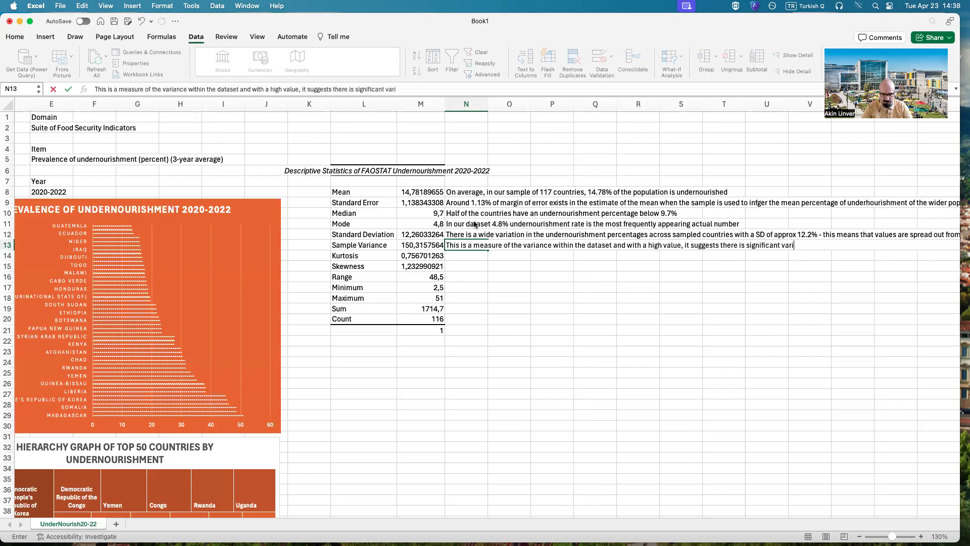
type("ability in ")
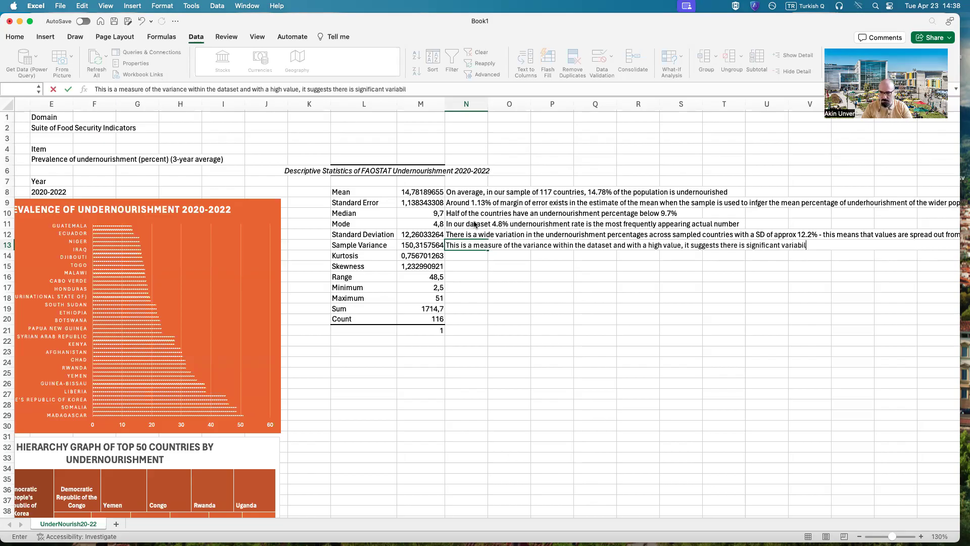
type("under")
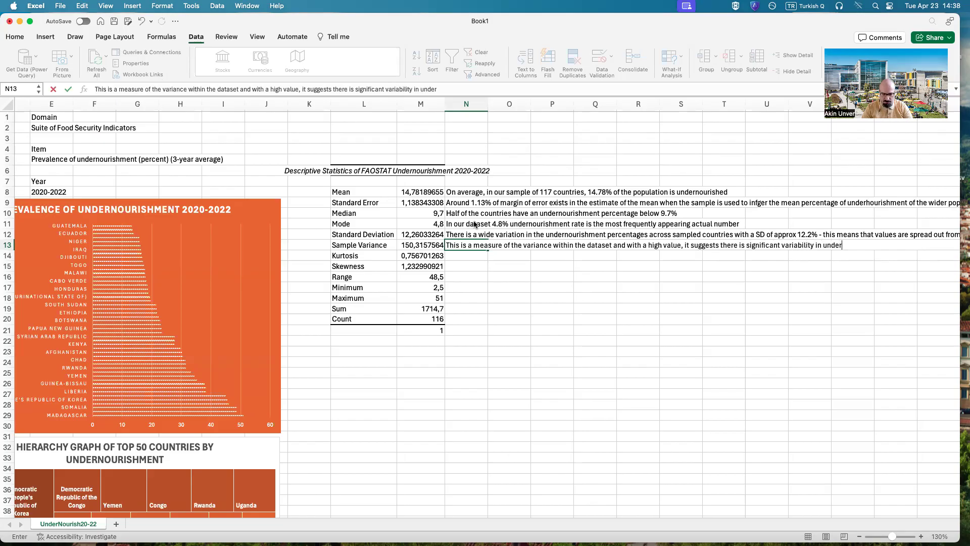
type("nourishmen percentages")
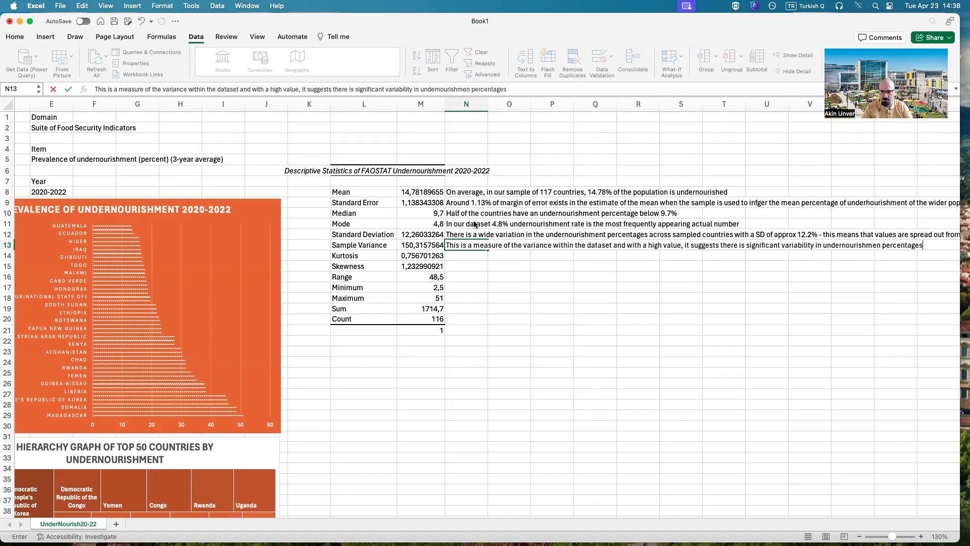
Step: Complete the N13 note with "there is significant variability in undernourishmen percentages"
key("Return")
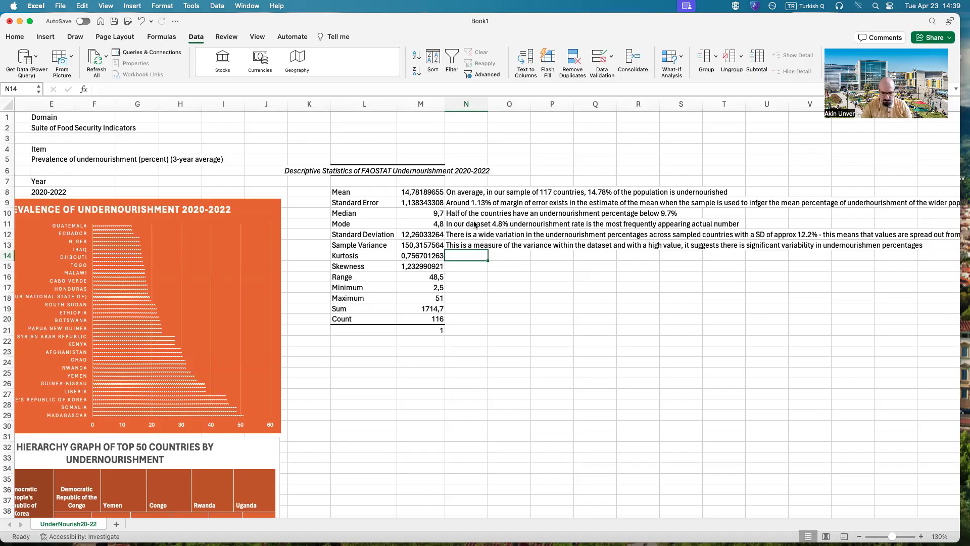
Step: Enter in N14, beside Kurtosis, "The distribution has a very low tendency to have outliers or extreme values"
type("The dis")
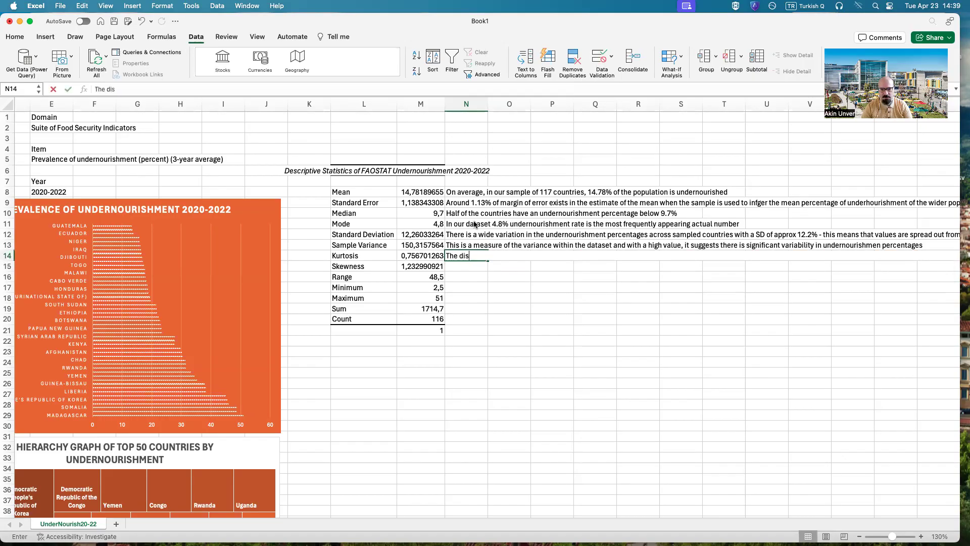
type("tribution has ")
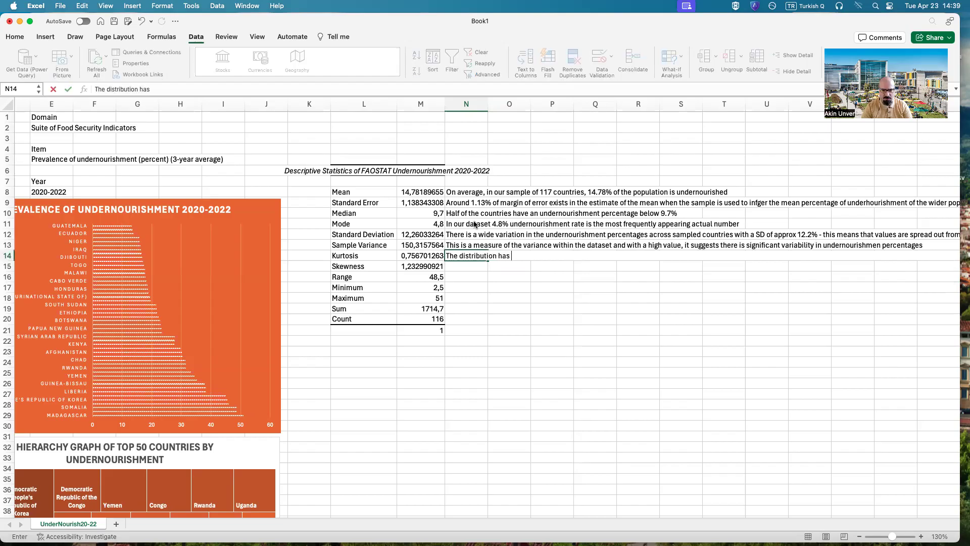
type("a very low ")
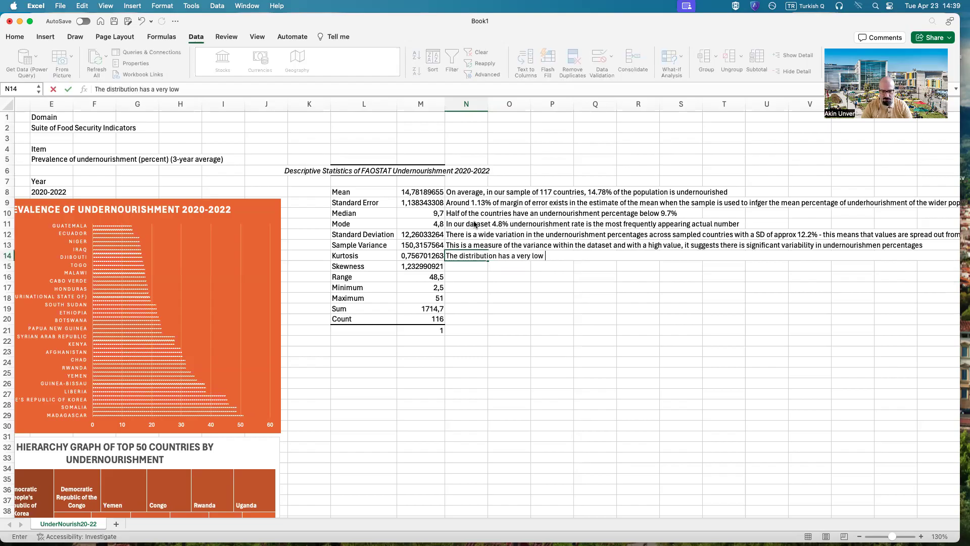
type("tendency to ha")
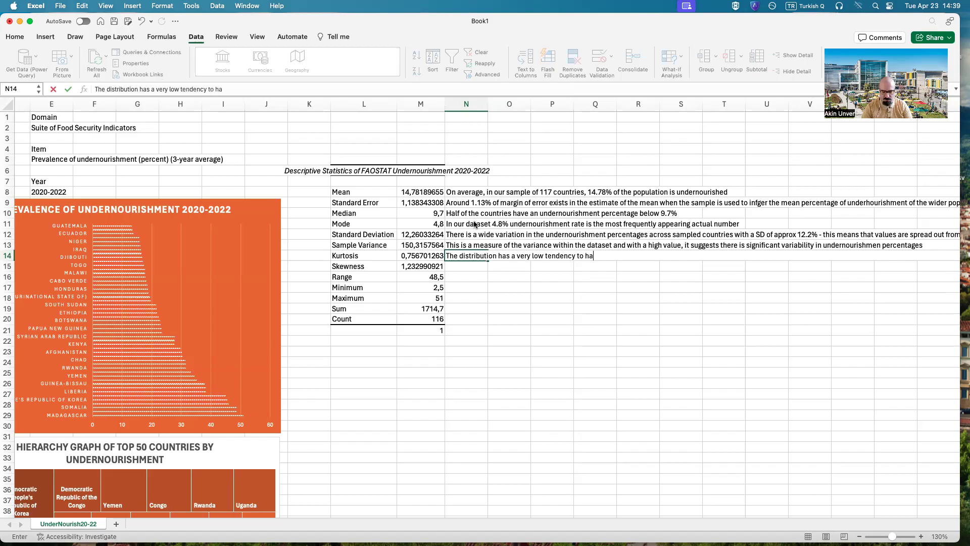
type("ve outliers or")
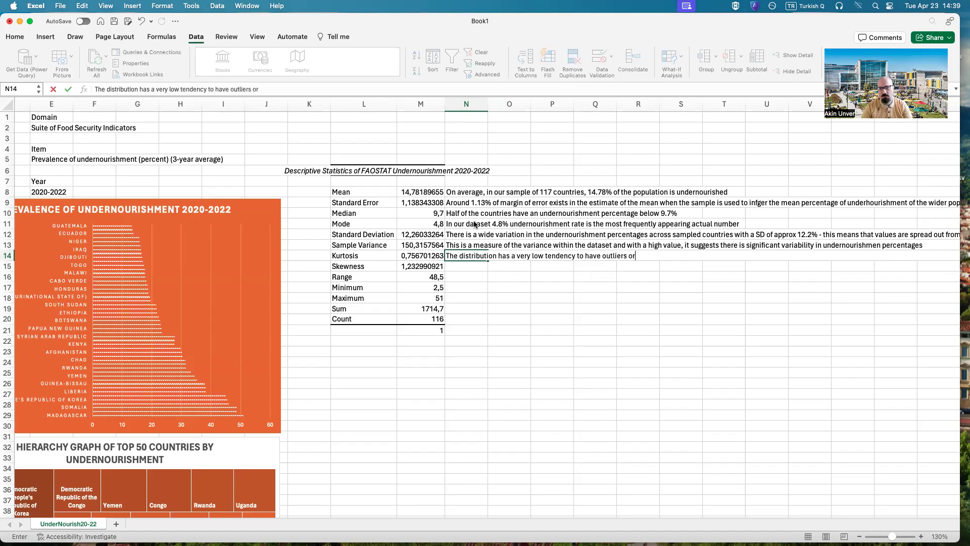
type(" extreme values")
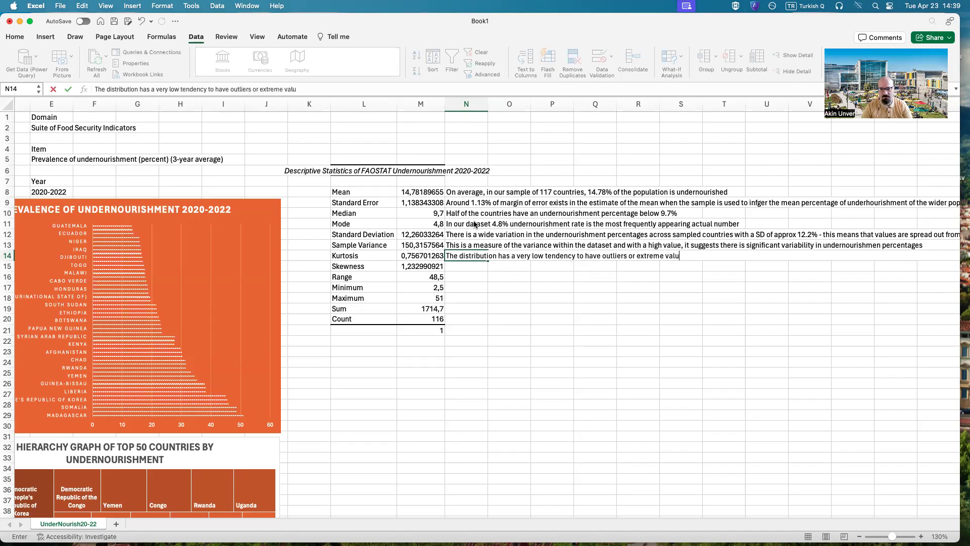
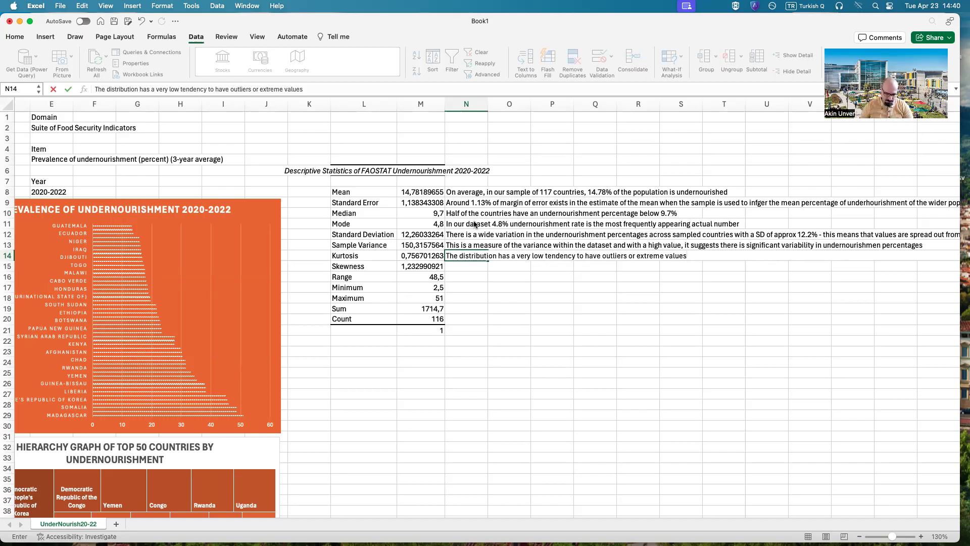
Step: Complete the N14 note beside Kurtosis with "- not very pointy"
type("- n")
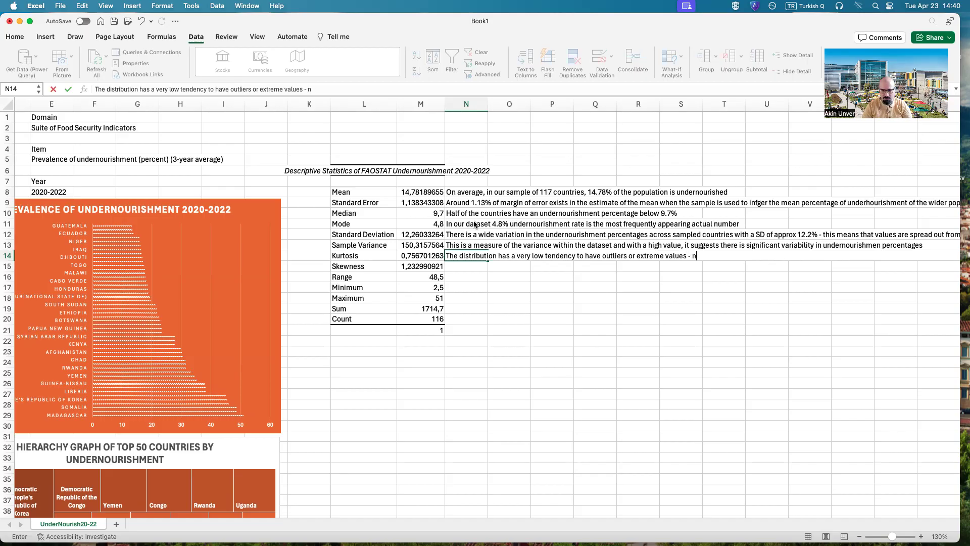
type("ot very pointy")
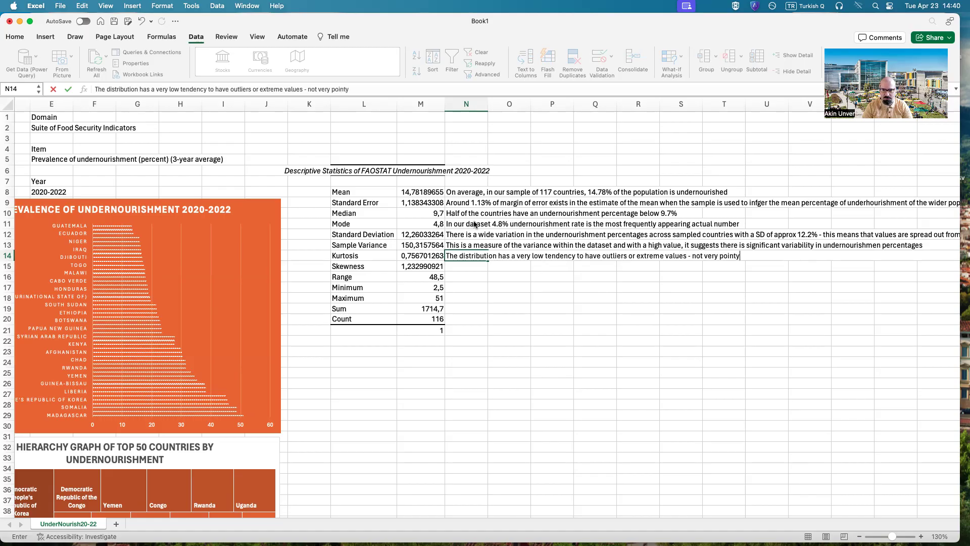
key("Return")
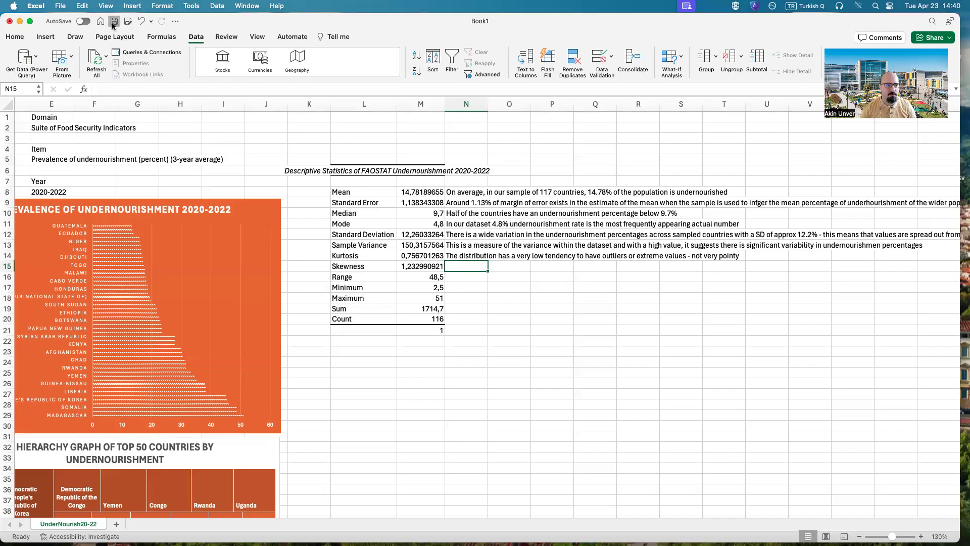
Step: Save the workbook in Downloads as an Excel Workbook (.xlsx) named IR202_FAOSTAT_Week11
left_click(113, 23)
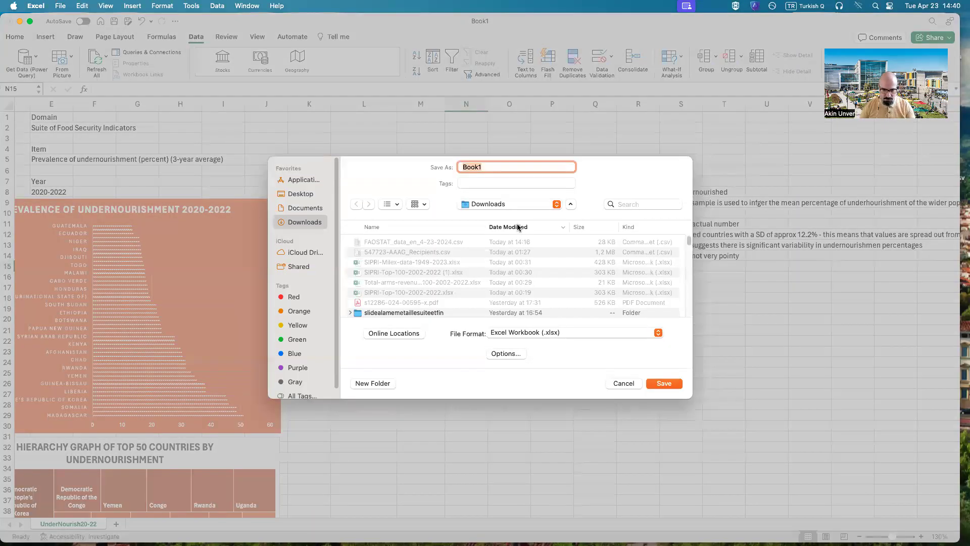
type("IR202")
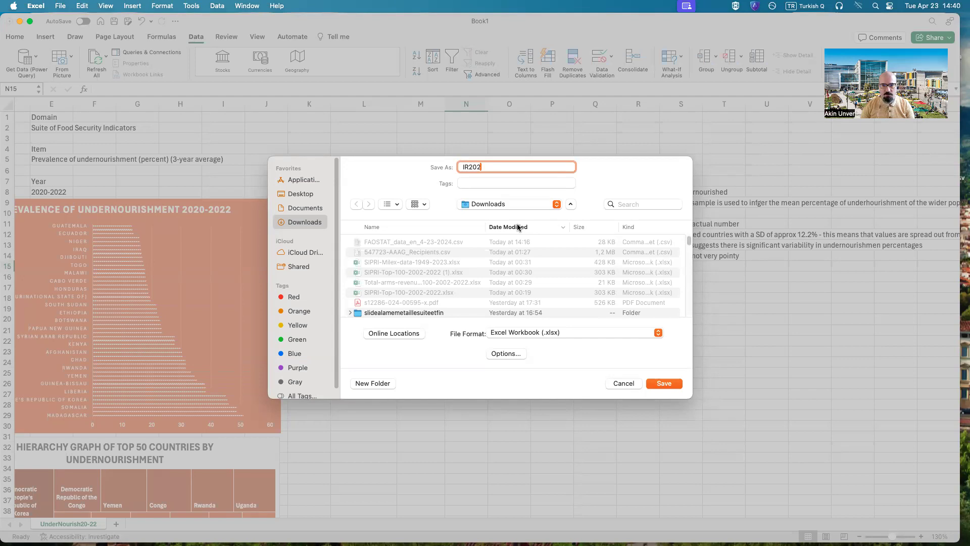
type("_FAOSTAT_")
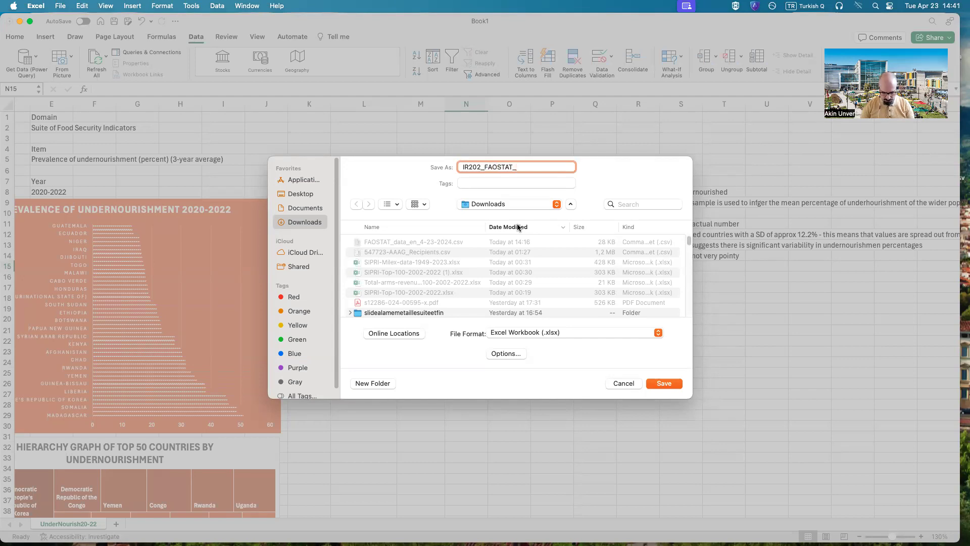
type("Week11")
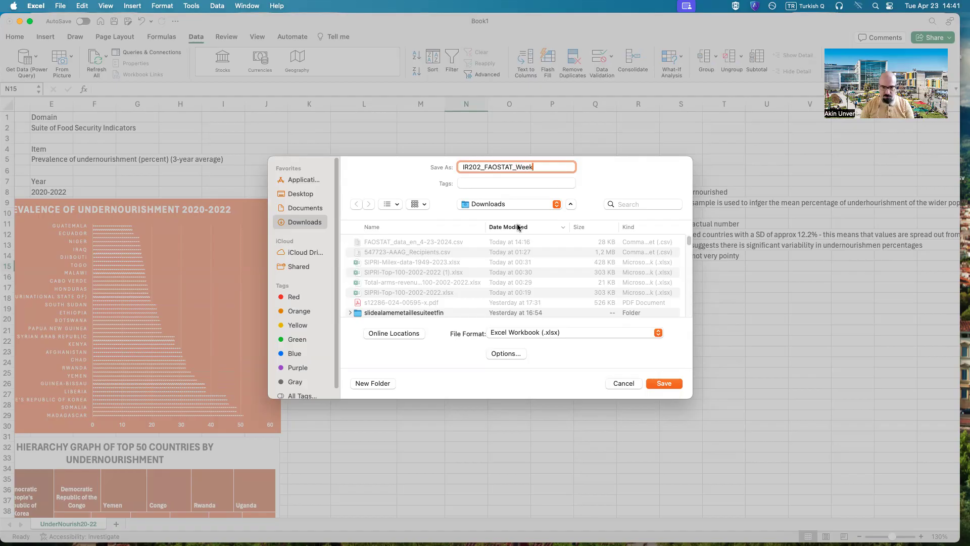
key("Return")
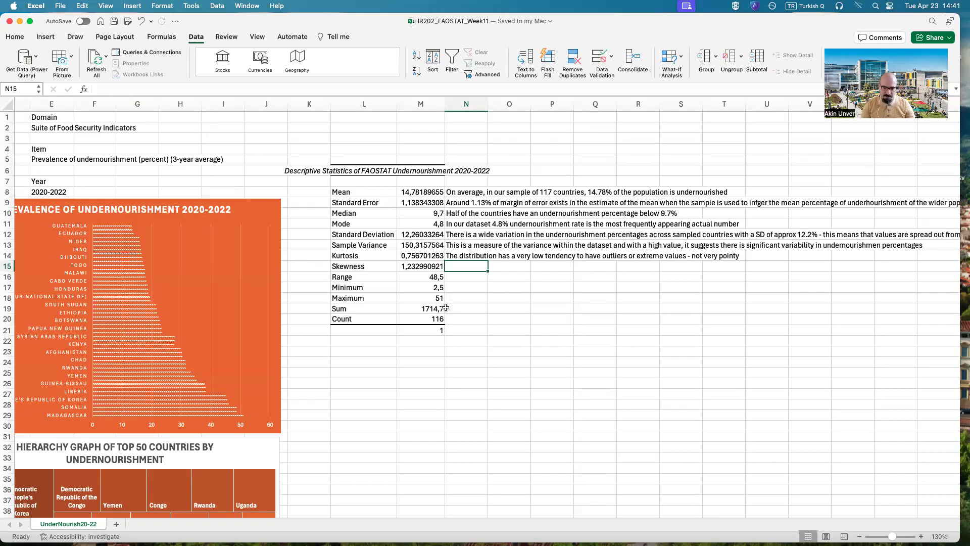
Step: Start the N15 note beside Skewness with "This is a positively skewed data, in which mean is greater than the median"
type("This is a ")
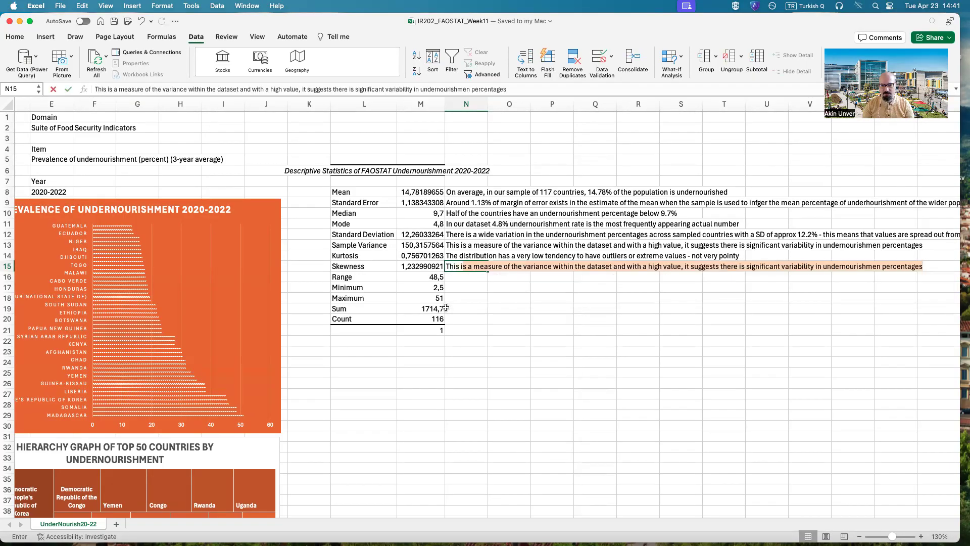
type("positive")
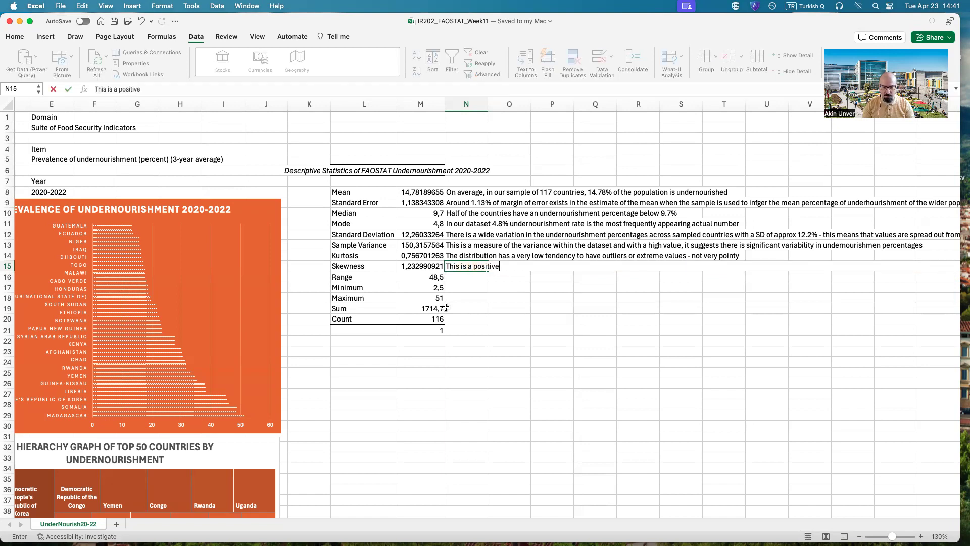
type("ly skewed")
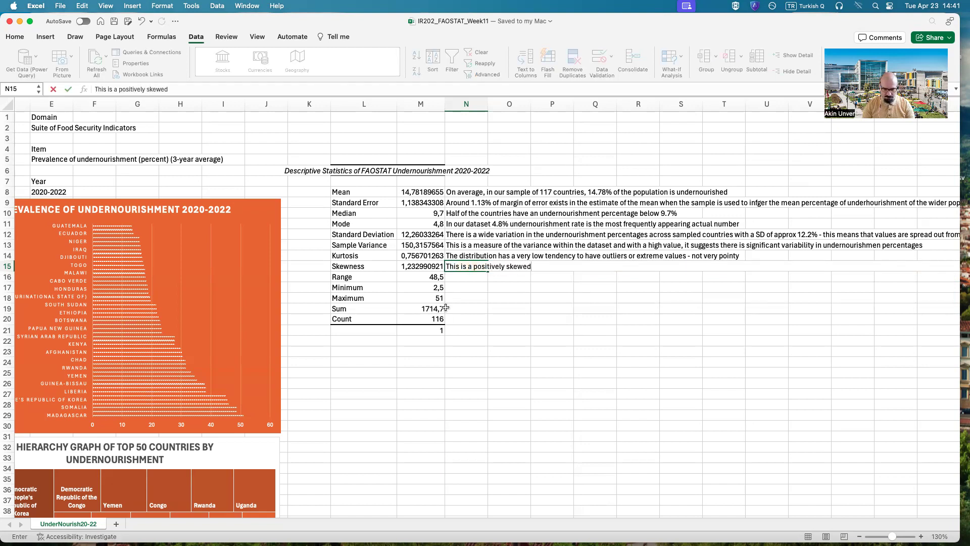
type(" data, in which mean i")
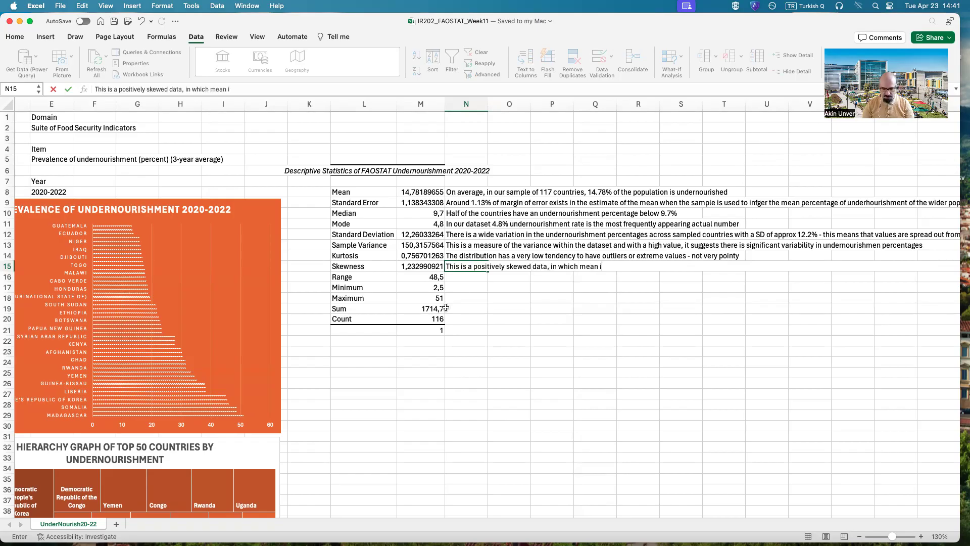
type("s greater than the median")
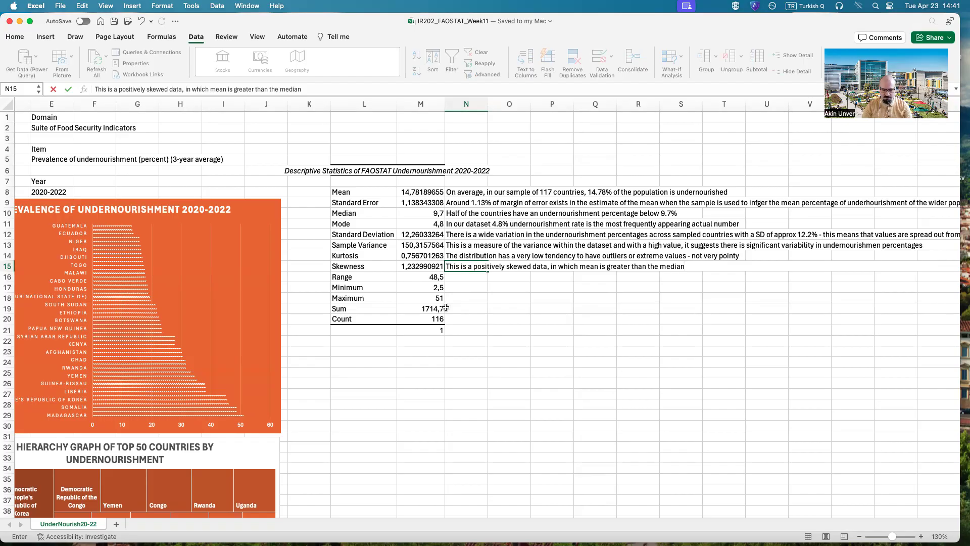
Step: Complete the N15 note with "- the data pulls the mean to the right"
type("- the data is pulled towards")
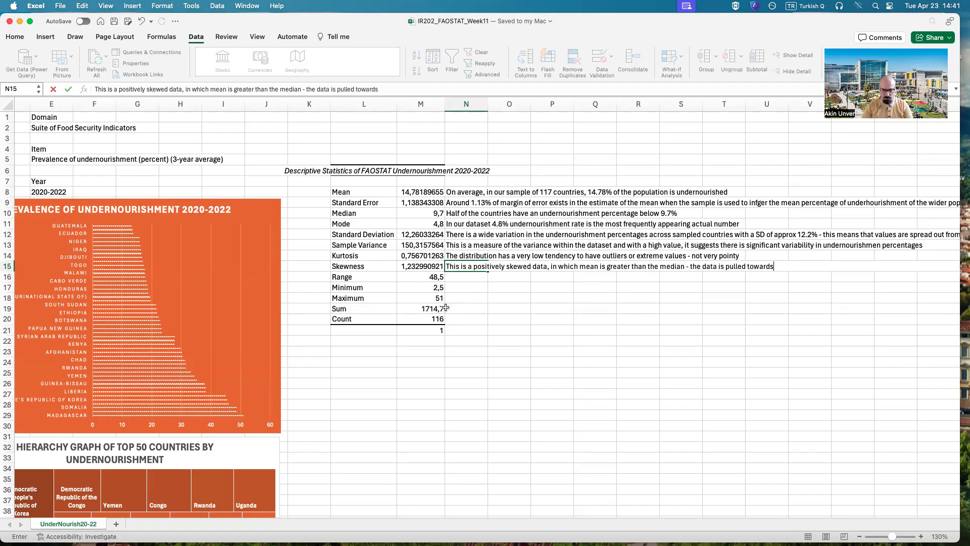
key("BackSpace")
key("BackSpace")
key("BackSpace")
key("BackSpace")
key("BackSpace")
key("BackSpace")
key("BackSpace")
key("BackSpace")
key("BackSpace")
key("BackSpace")
key("BackSpace")
key("BackSpace")
key("BackSpace")
key("BackSpace")
key("BackSpace")
key("BackSpace")
key("BackSpace")
key("BackSpace")
type("pu")
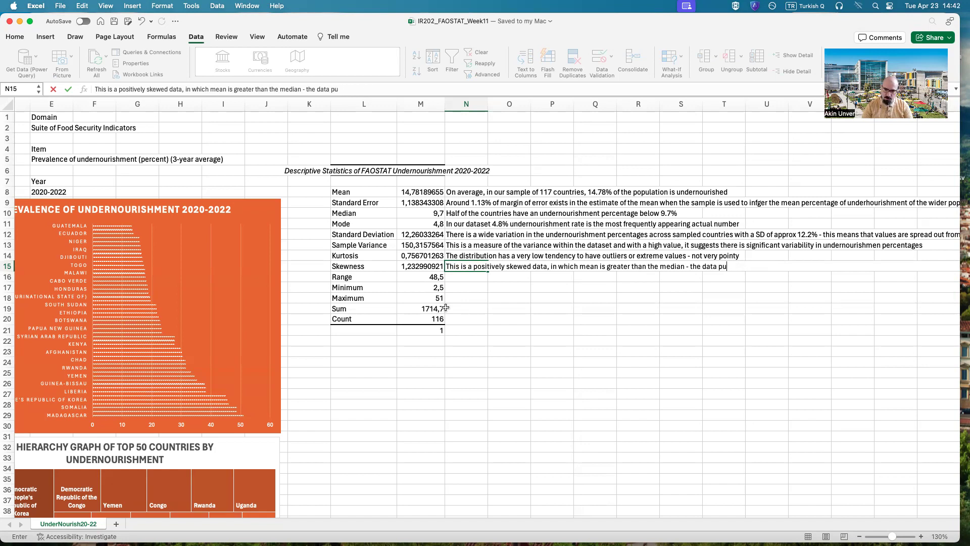
type("lls the mea")
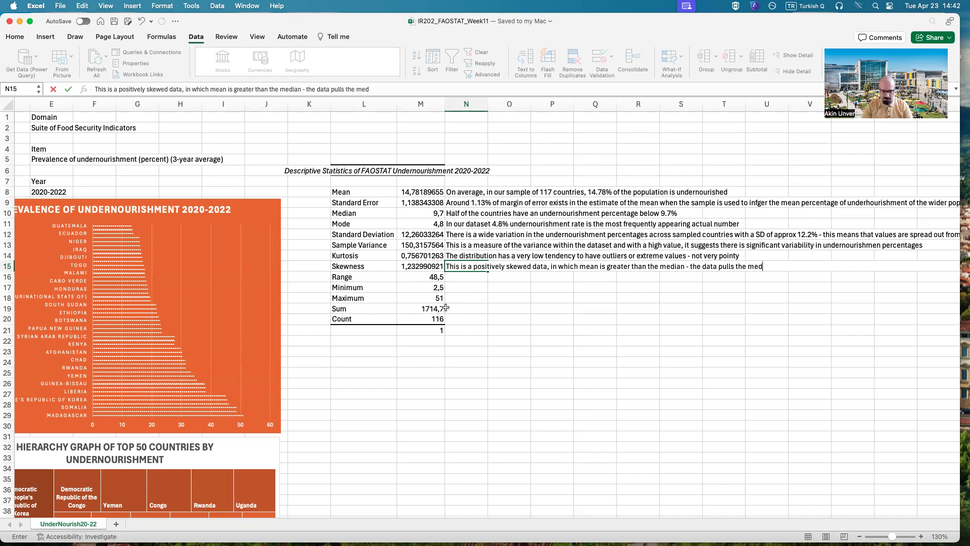
type("n to the right")
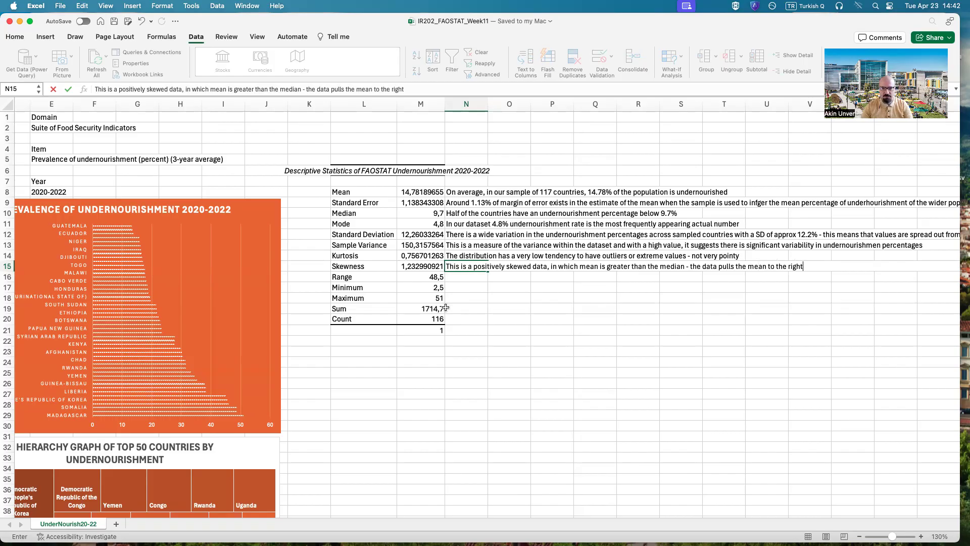
key("Return")
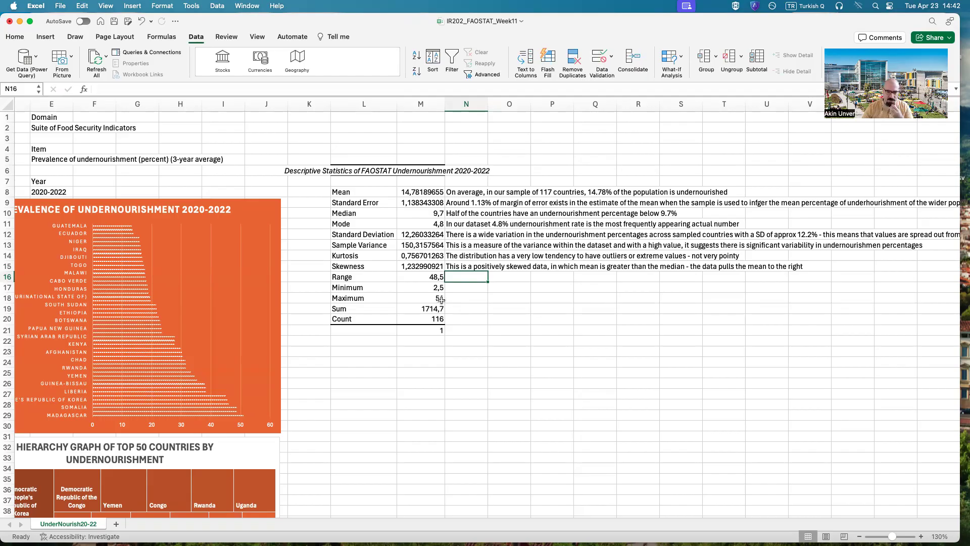
Step: Check the extremes in the country table and enter in N16, beside Range, "The diff. Between Madagascar (high) and Chile (low)"
scroll(420, 514, "left", 5)
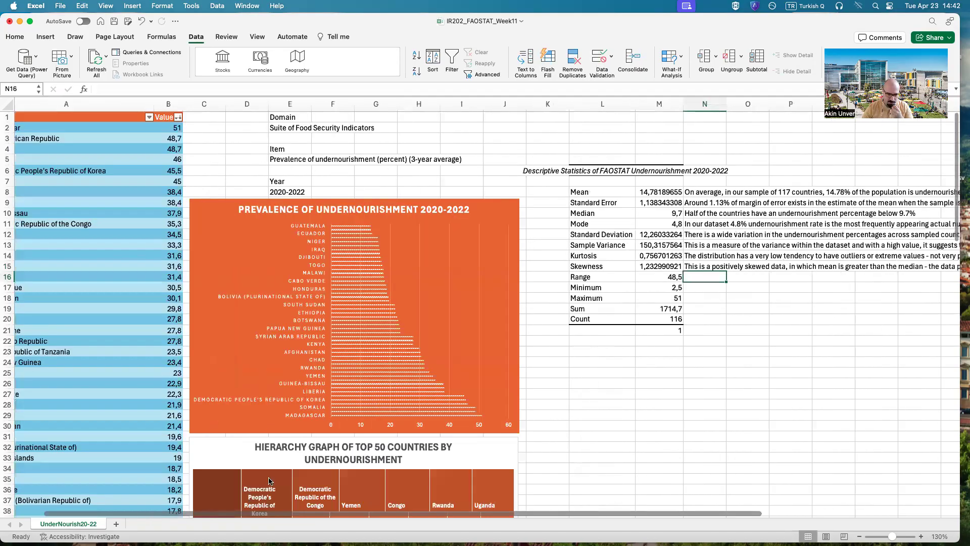
scroll(269, 481, "left", 1)
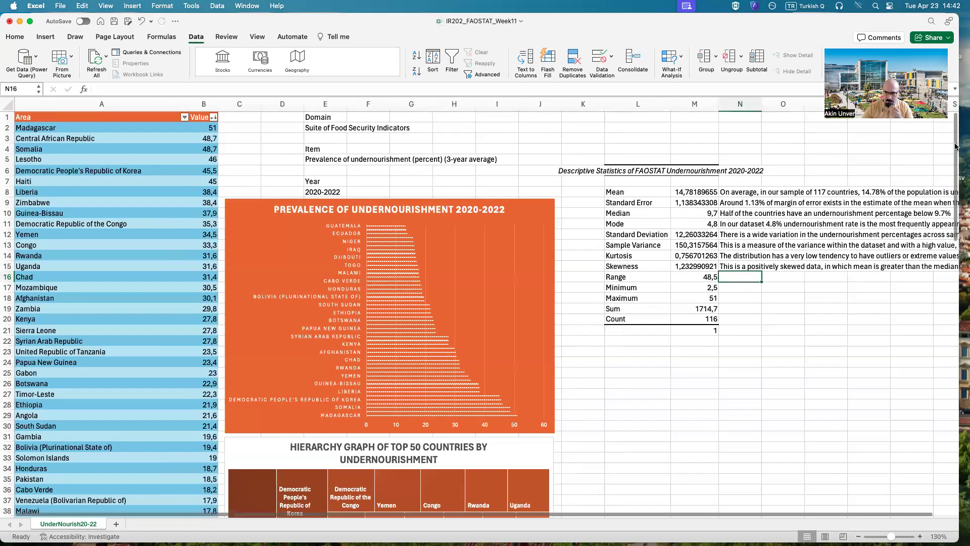
scroll(888, 454, "down", 19)
scroll(888, 455, "down", 8)
scroll(494, 383, "up", 18)
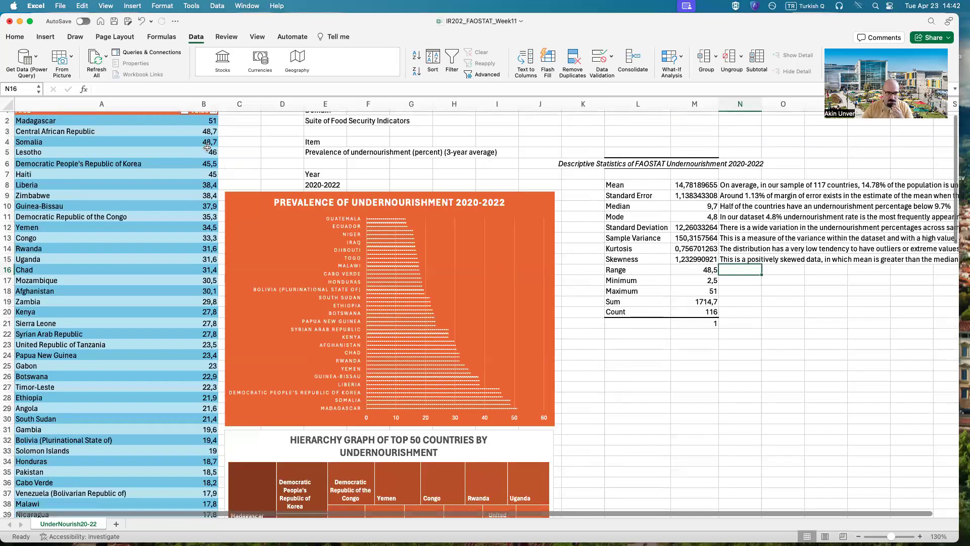
scroll(214, 127, "up", 1)
left_click(705, 277)
left_click(731, 274)
type("The dif")
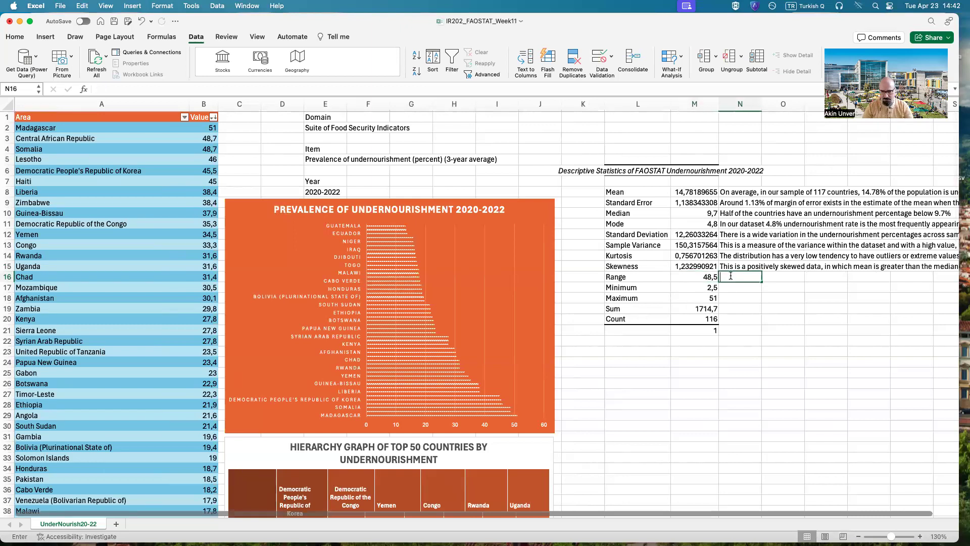
type("f. Between ")
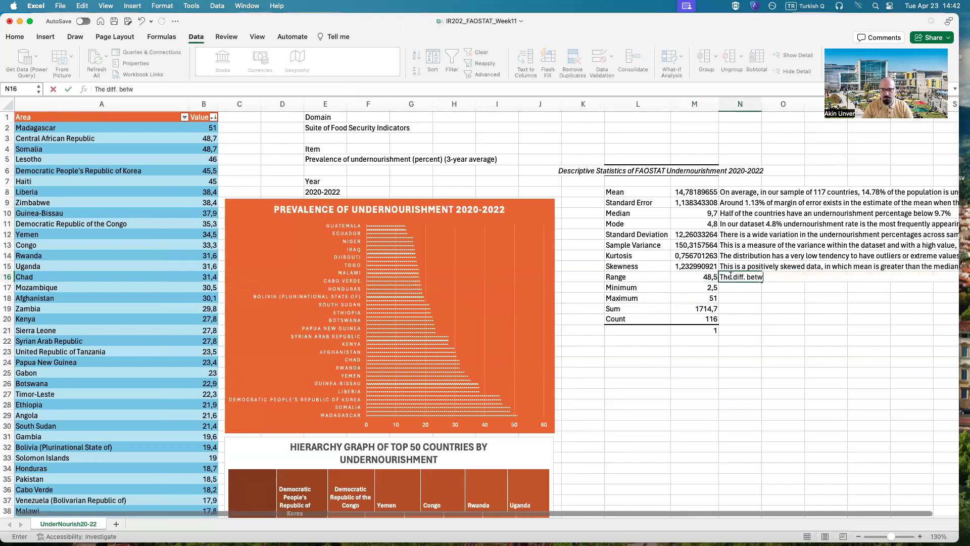
type("Madagas")
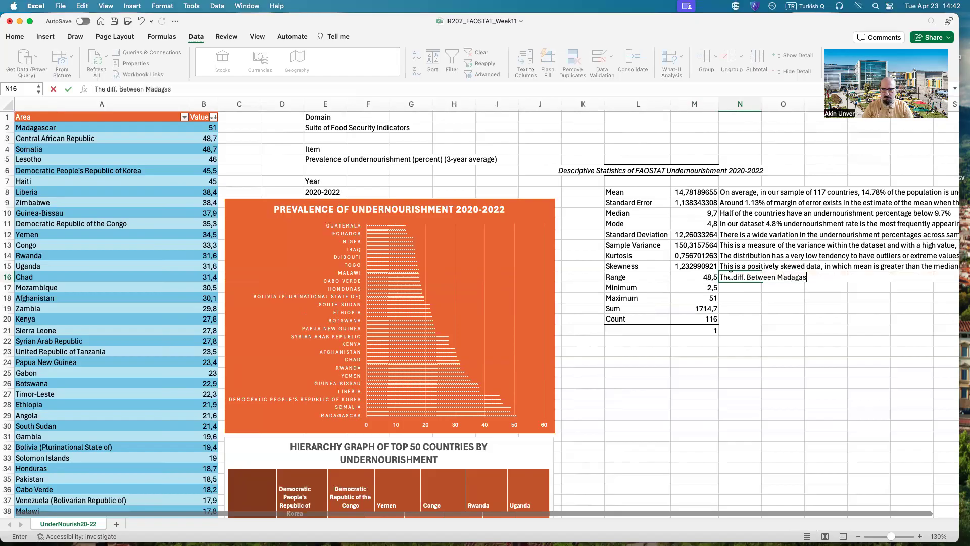
type("car (high) and Chi")
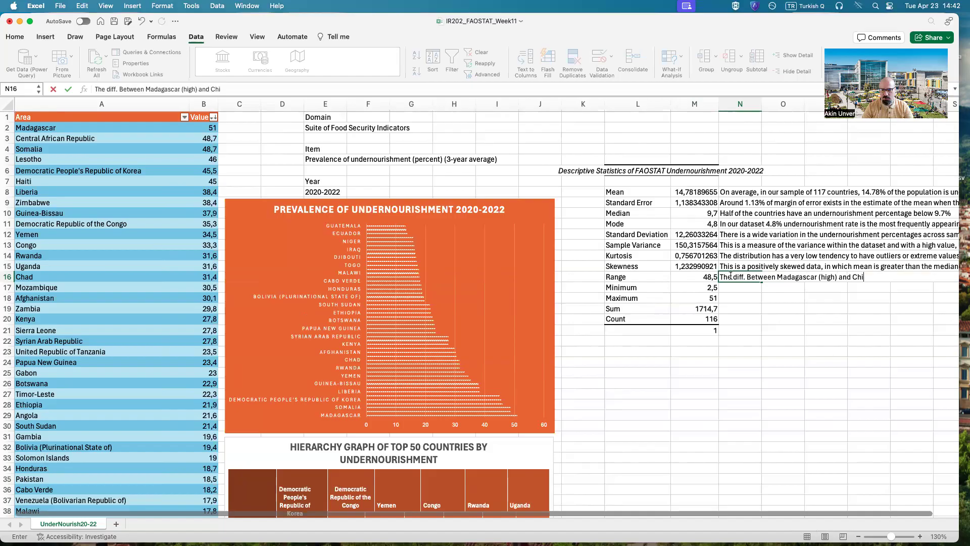
type("le (low)")
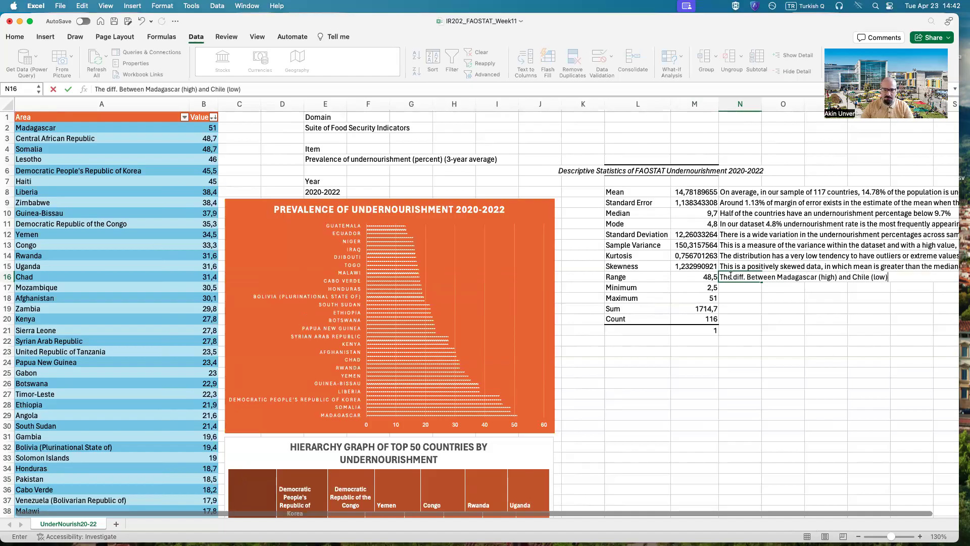
key("Return")
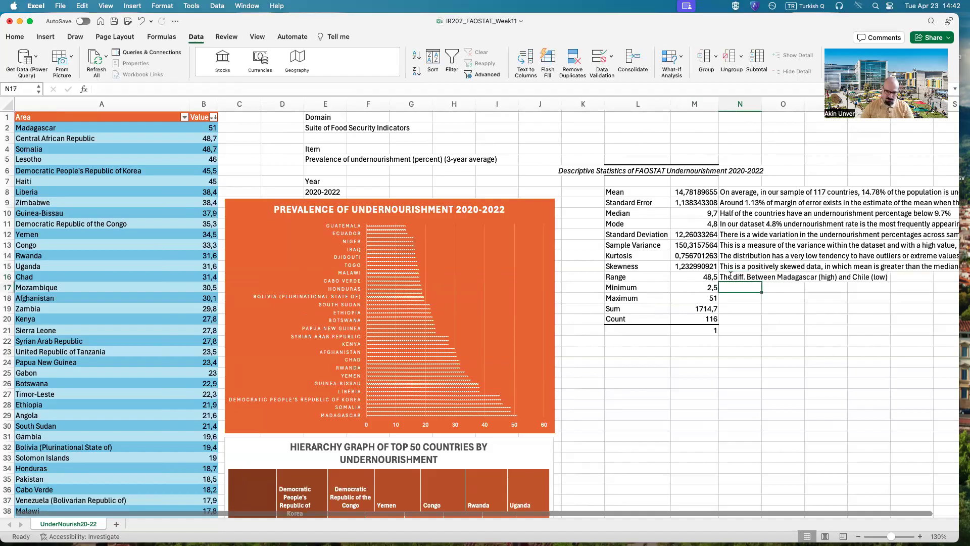
Step: Enter "Chile" in N17 beside Minimum and "Madagascar" in N18 beside Maximum
type("Chile")
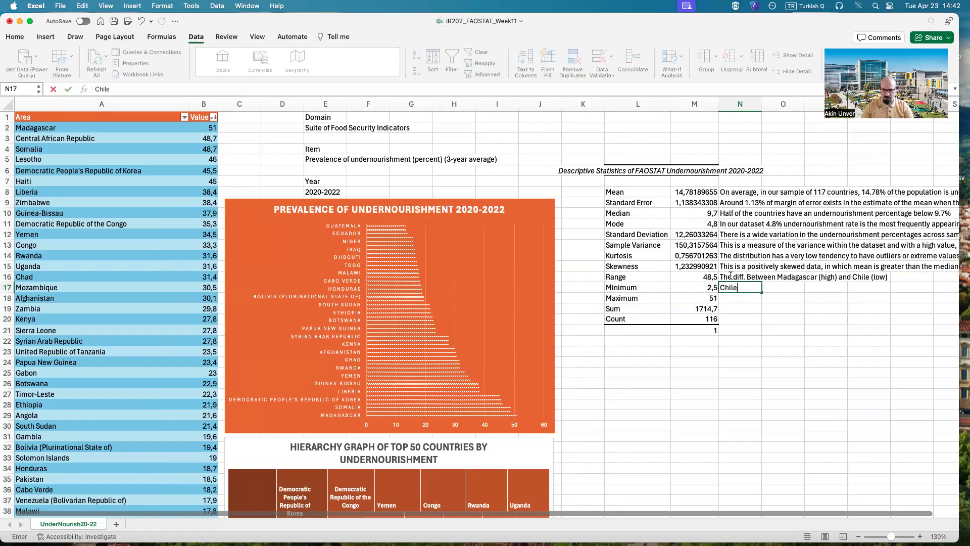
key("Return")
type("Madag")
key("BackSpace")
type("dag")
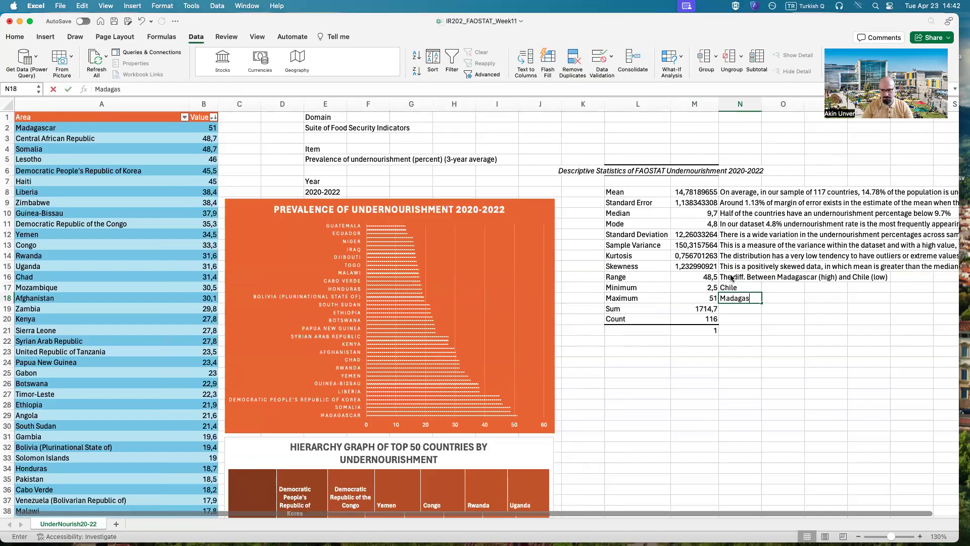
key("Return")
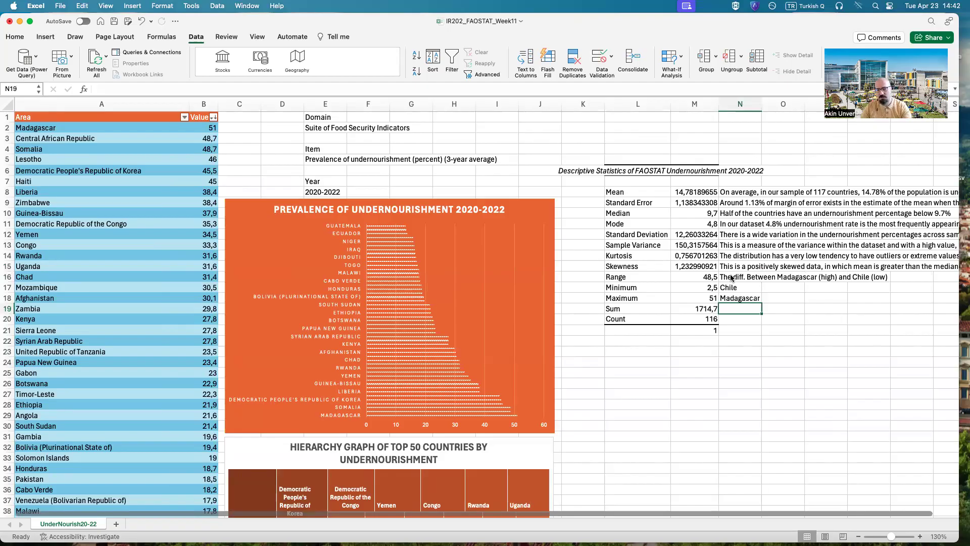
Step: Enter in N20, beside Count, "Total number of countries in the sample"
left_click(715, 321)
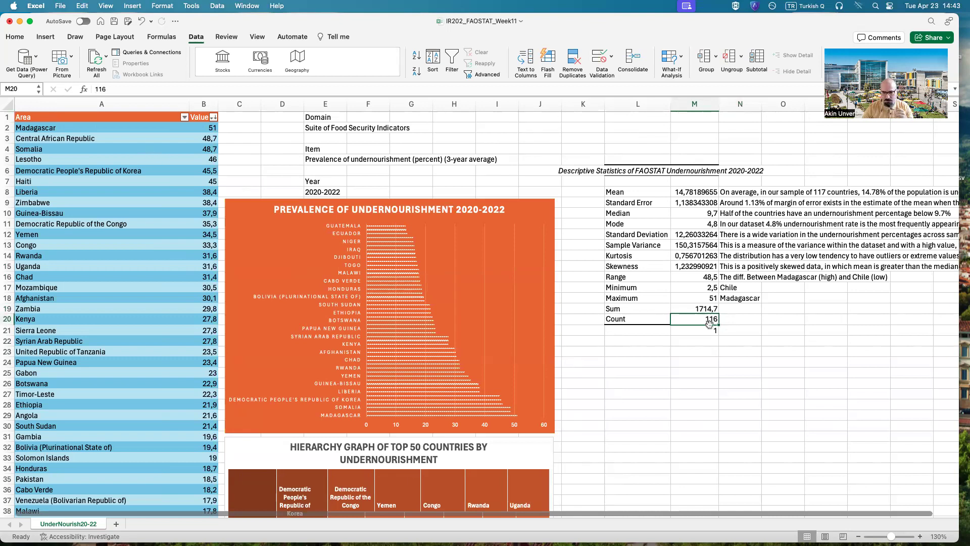
left_click(6, 117)
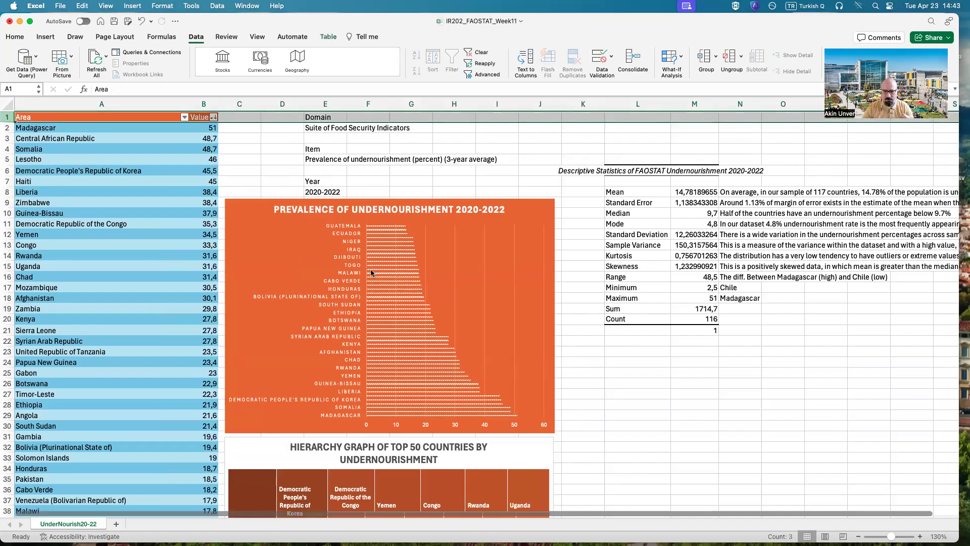
double_click(743, 319)
type("Total number of ocunt")
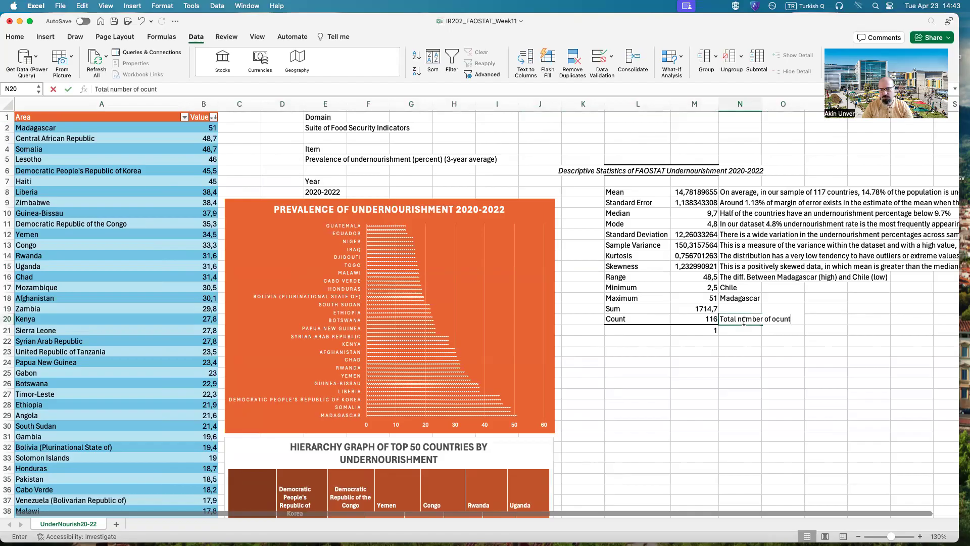
type("countries in the sample")
key("Return")
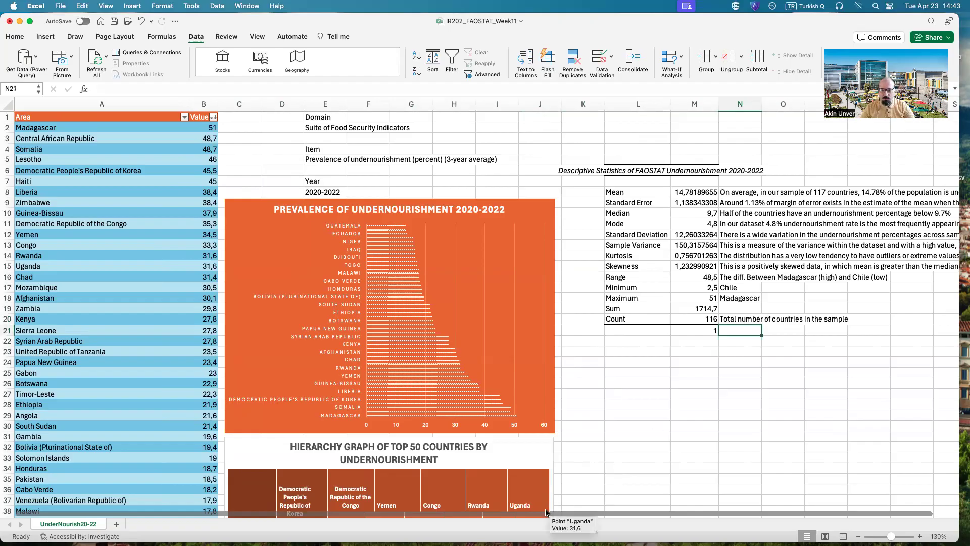
Step: Highlight the Descriptive Statistics title cells K6:O6 with a yellow fill
scroll(545, 513, "right", 2)
left_click_drag(547, 170, 765, 172)
left_click(15, 36)
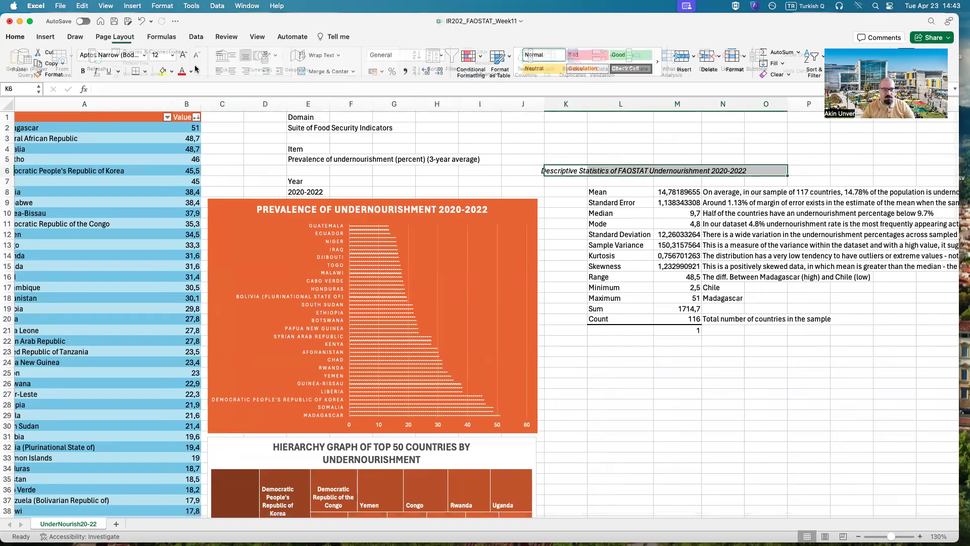
left_click(161, 70)
left_click(620, 212)
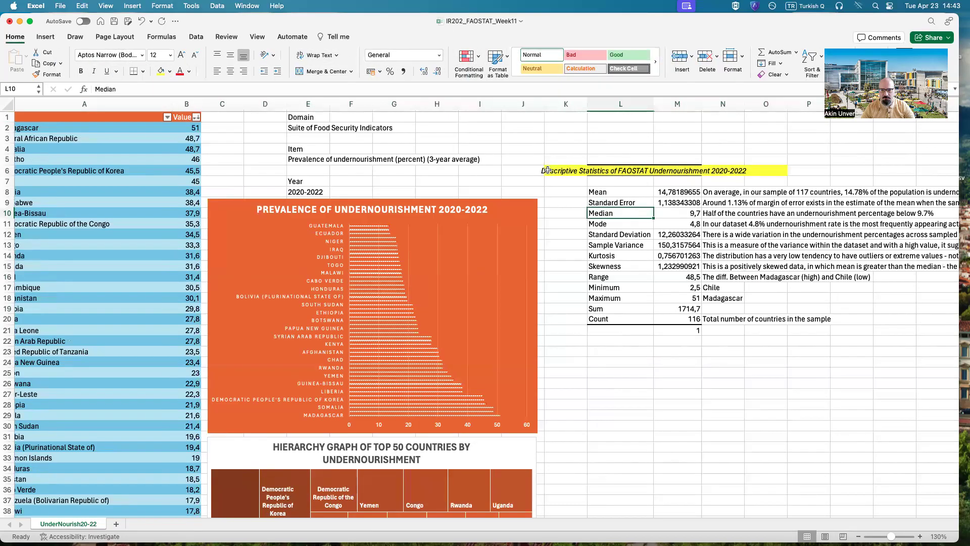
Step: Shade the statistic labels in L8:L21 with a light orange fill
left_click_drag(545, 104, 545, 103)
left_click_drag(598, 192, 620, 330)
left_click(170, 71)
left_click(205, 129)
left_click(566, 330)
Step: Shade the statistic values in M8:M21 with a light blue fill
left_click_drag(690, 331, 679, 192)
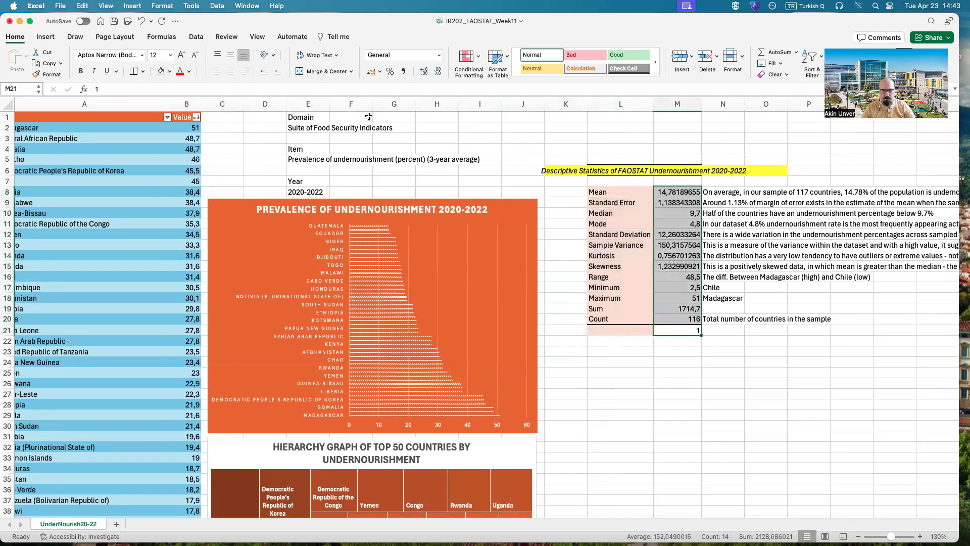
left_click(173, 74)
left_click(228, 135)
left_click(599, 337)
Step: Shade the interpretation cells N8:Z21 with a light green fill and save the workbook
left_click_drag(714, 328, 750, 199)
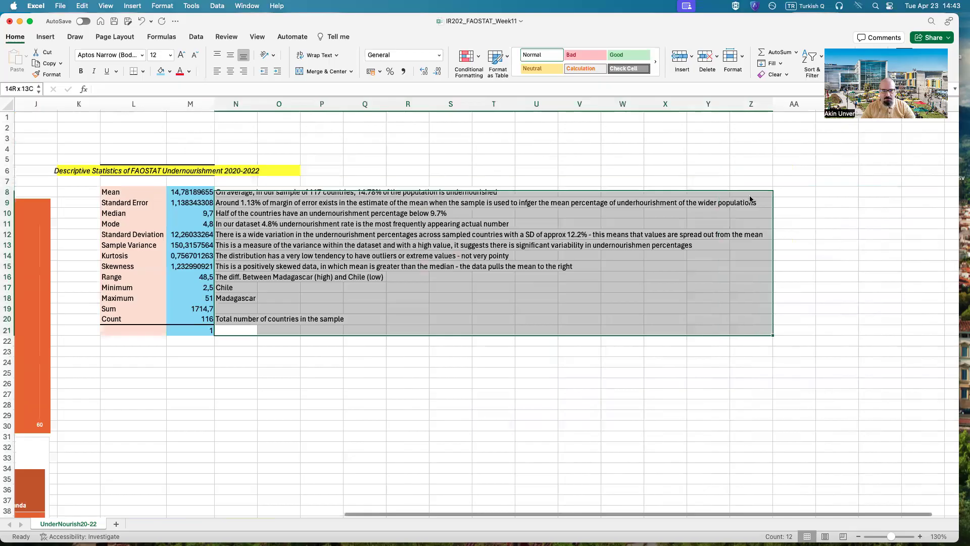
left_click(169, 72)
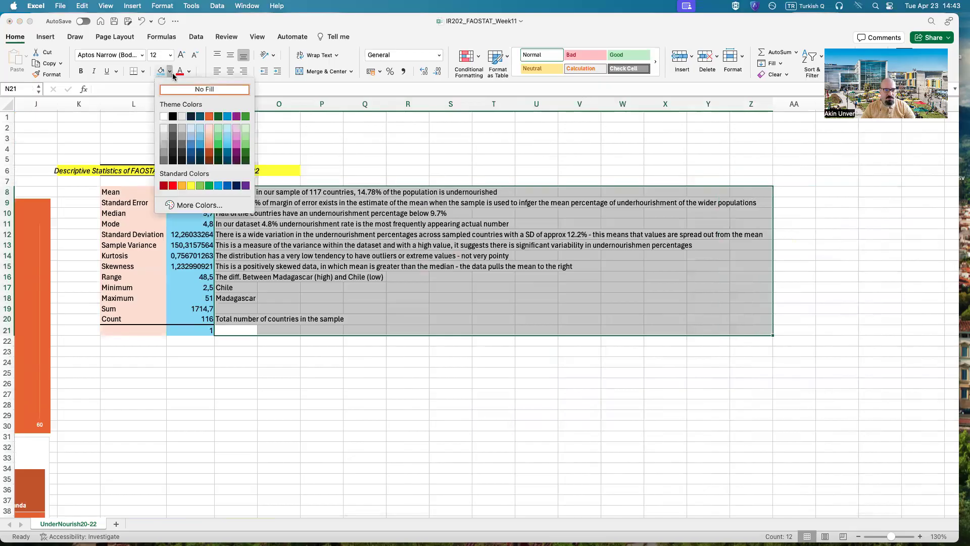
left_click(246, 134)
left_click(425, 413)
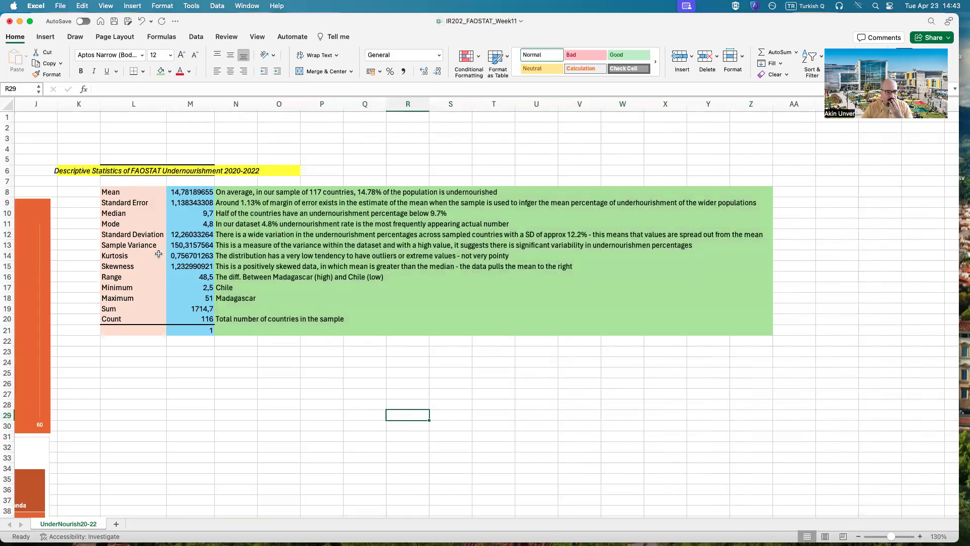
left_click(113, 21)
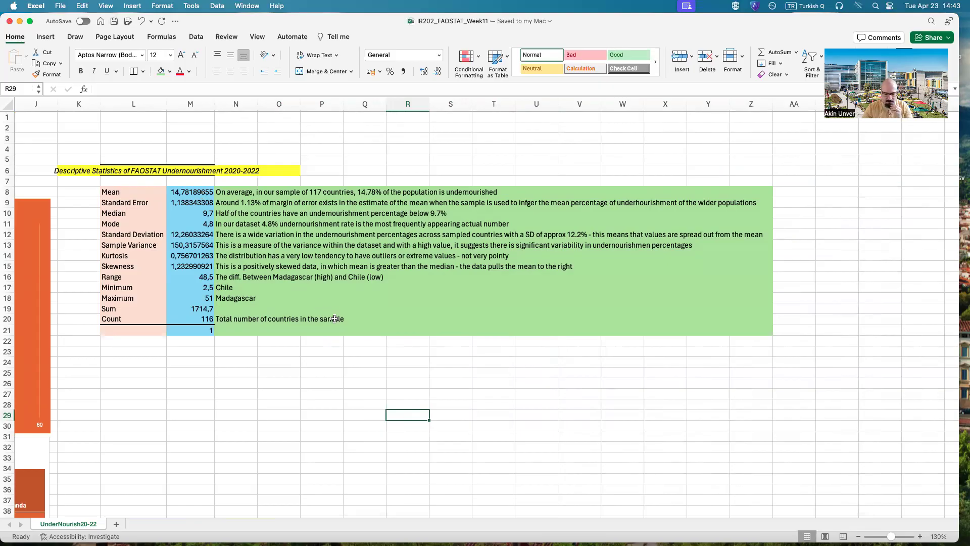
Step: Insert a histogram of the undernourishment values in B2:B117
left_click_drag(368, 512, 55, 492)
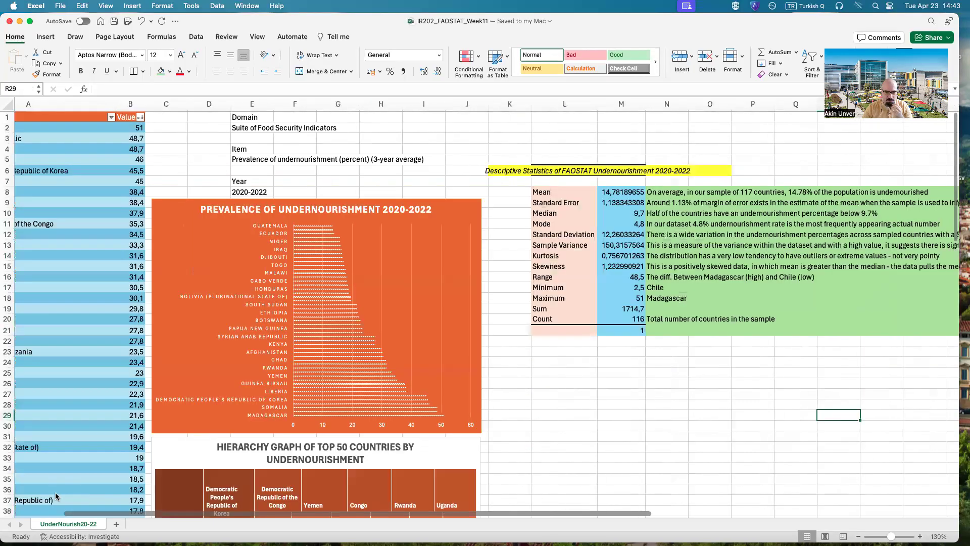
left_click(54, 492)
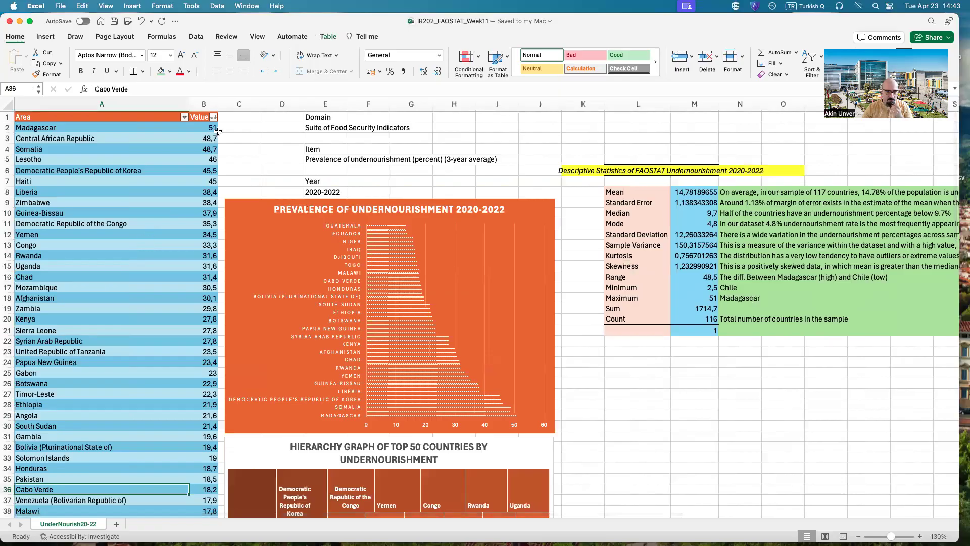
left_click_drag(213, 129, 212, 499)
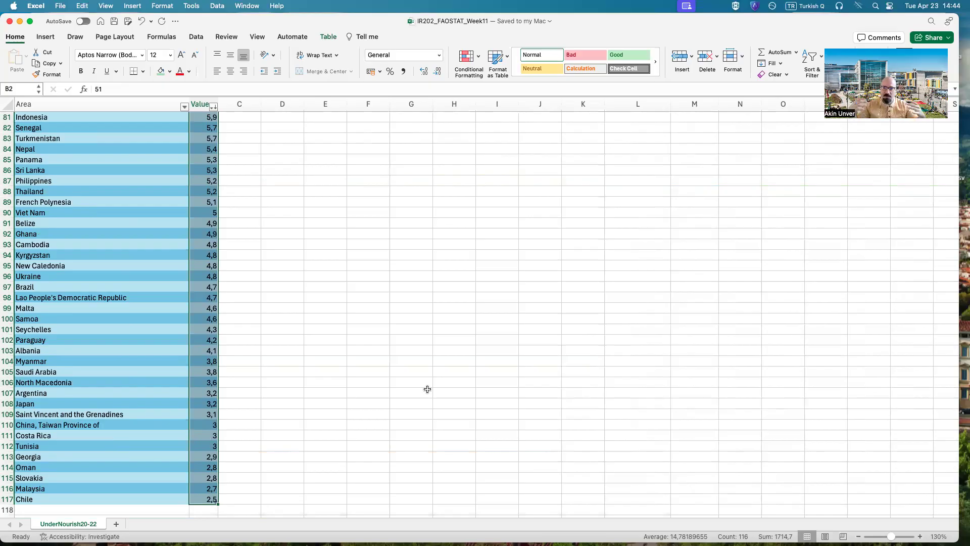
scroll(425, 377, "up", 10)
scroll(421, 363, "up", 15)
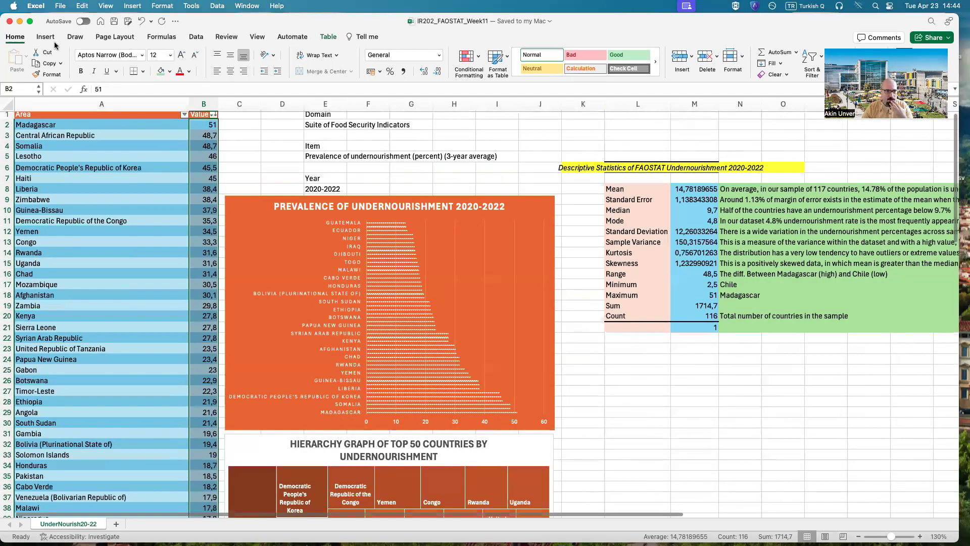
left_click(50, 40)
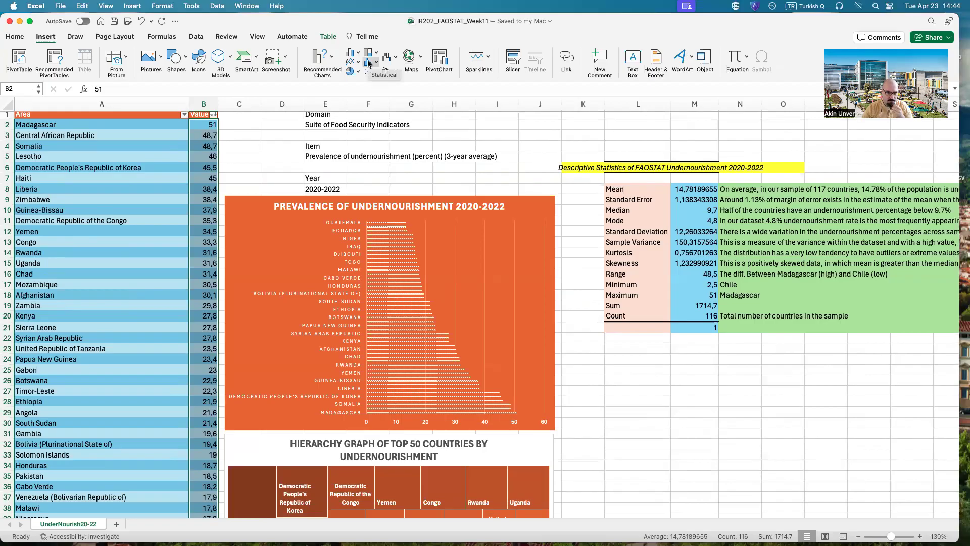
left_click(369, 62)
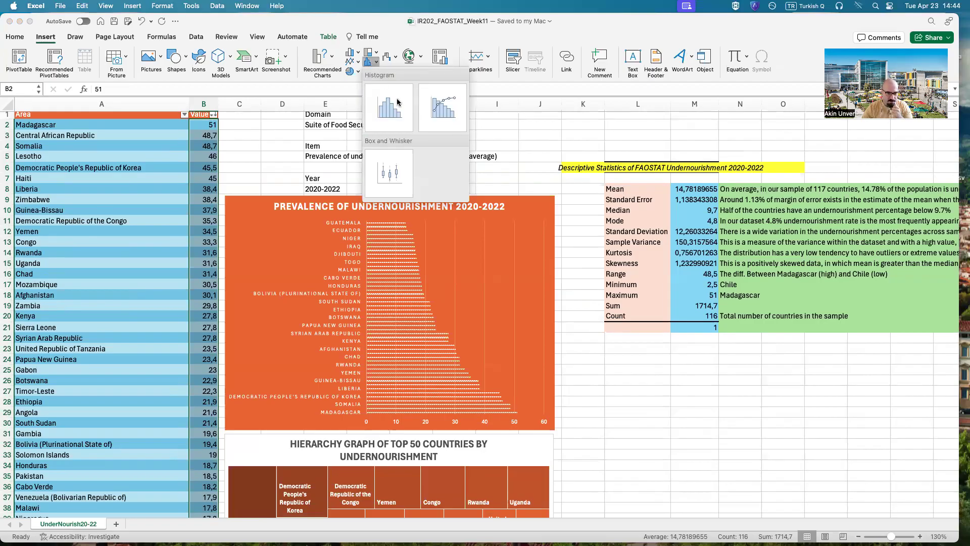
left_click(397, 102)
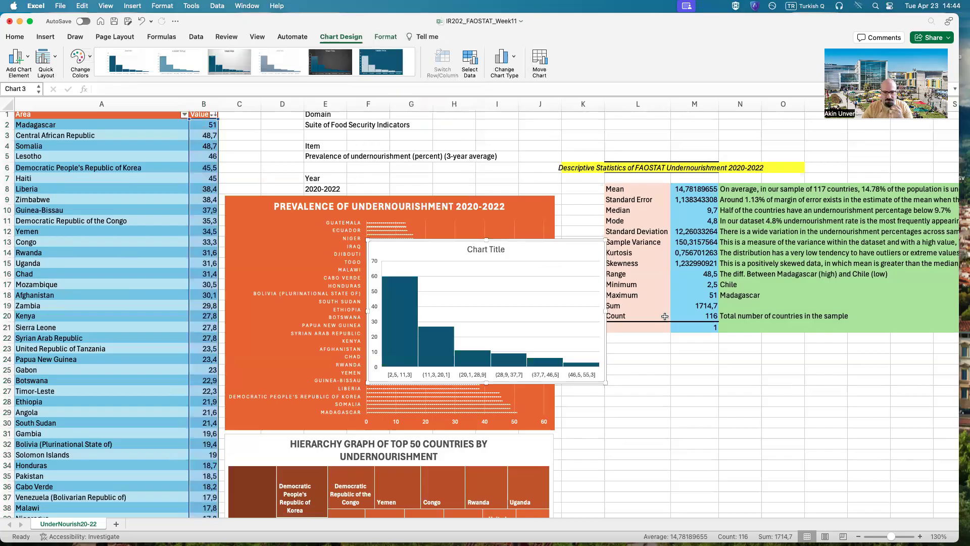
Step: Place the histogram below the statistics table and enlarge it to span about columns K to T and rows 23 to 44
left_click_drag(552, 252, 753, 361)
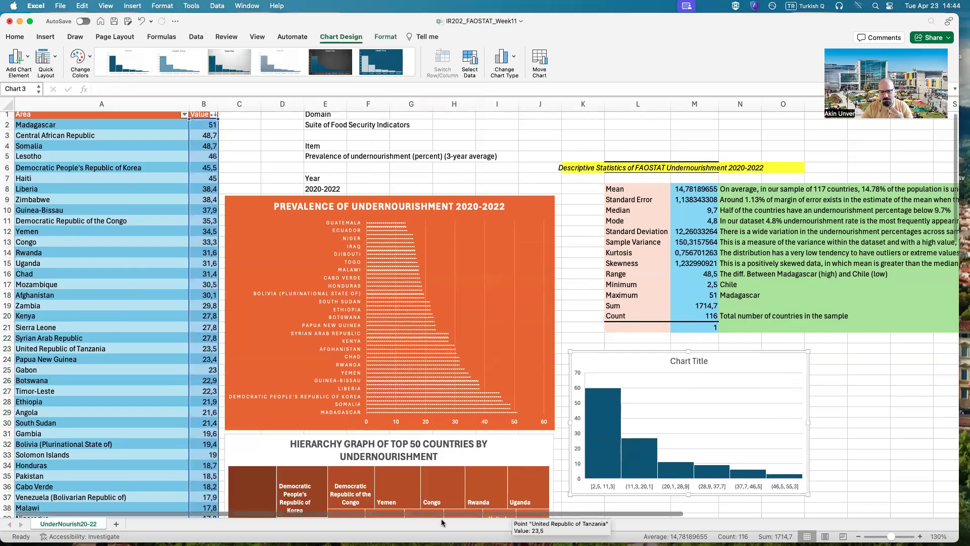
scroll(442, 522, "right", 3)
scroll(445, 509, "left", 3)
scroll(551, 509, "right", 3)
scroll(674, 409, "down", 3)
scroll(674, 409, "down", 3)
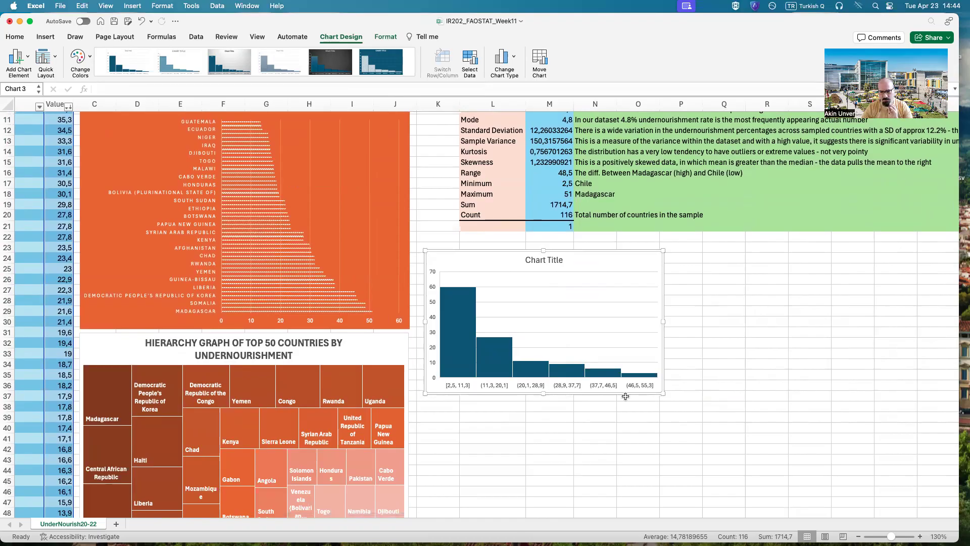
left_click_drag(663, 393, 861, 473)
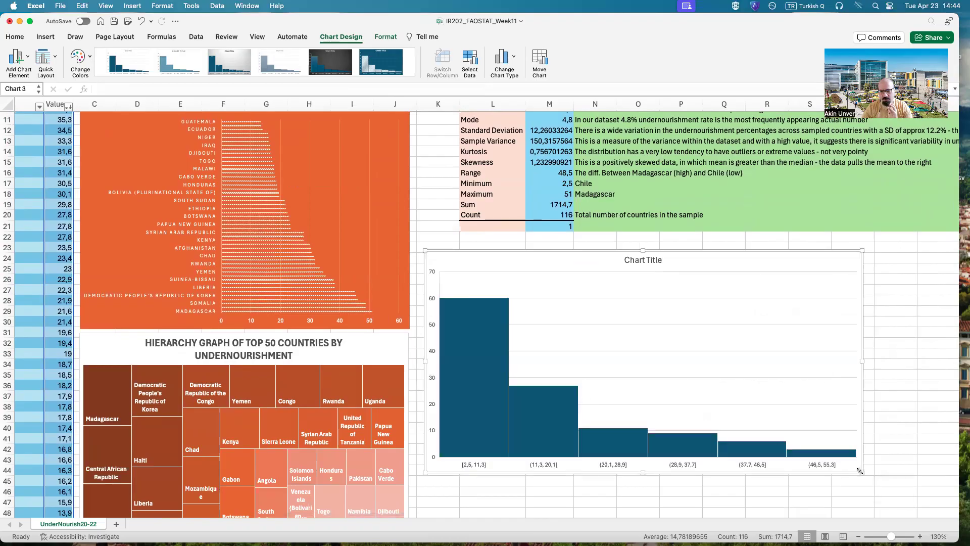
scroll(652, 239, "up", 1)
scroll(653, 239, "up", 2)
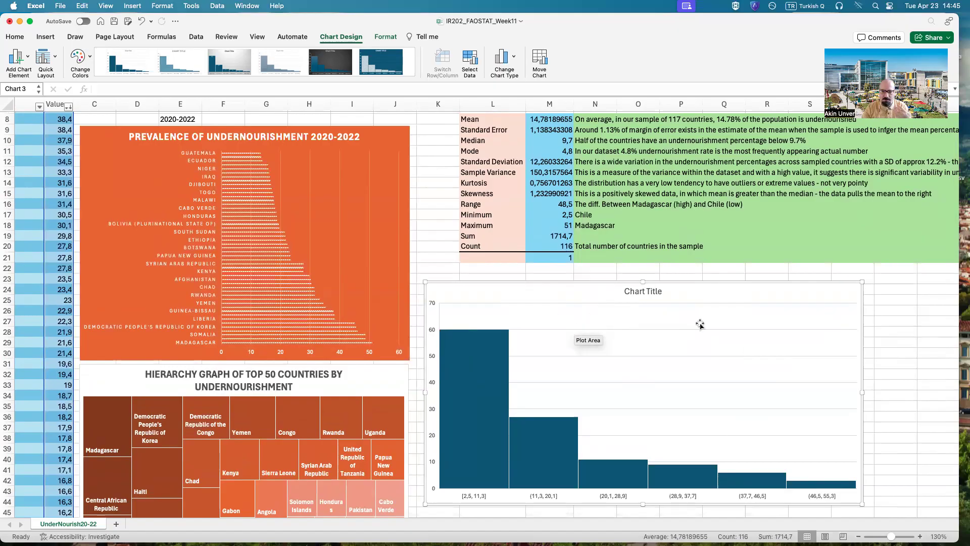
Step: Change the histogram's data series binning to Number of bins
right_click(466, 401)
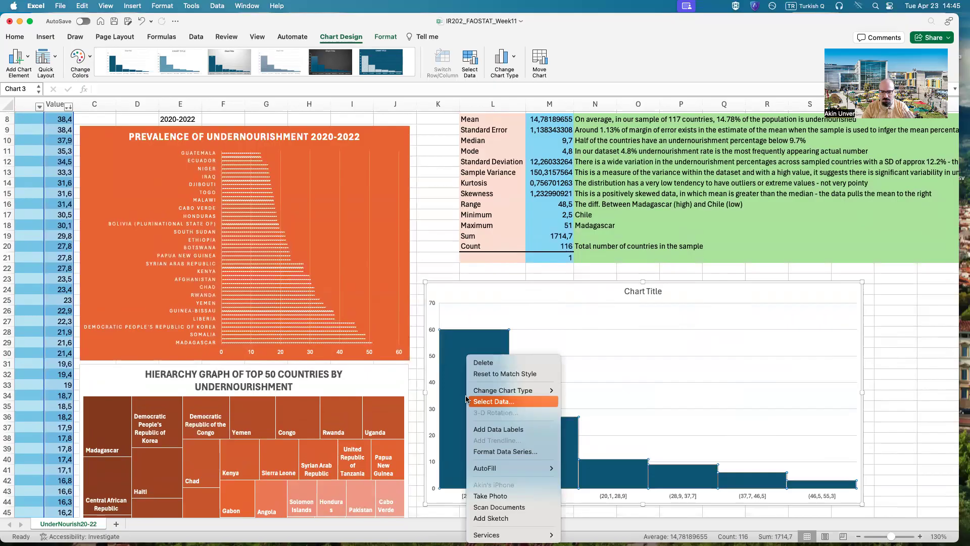
left_click(527, 457)
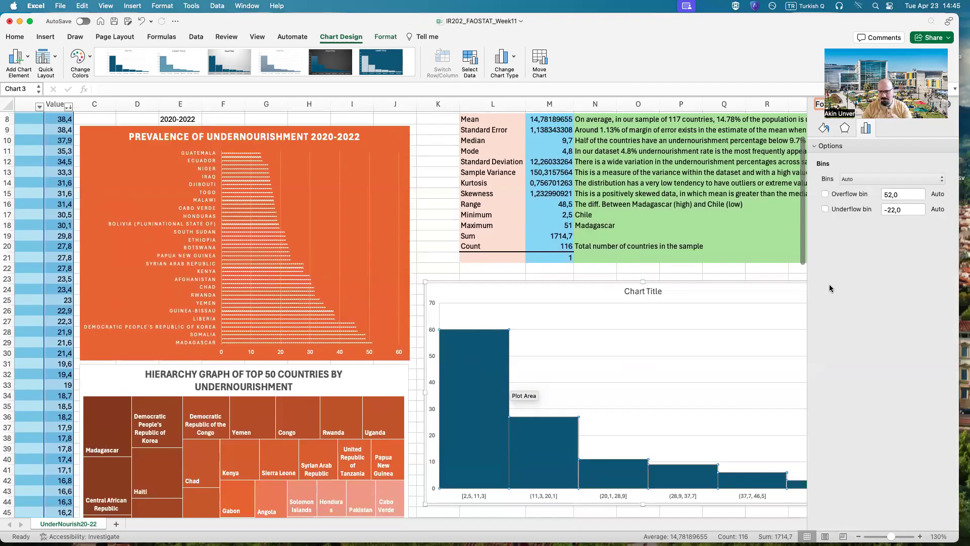
right_click(497, 358)
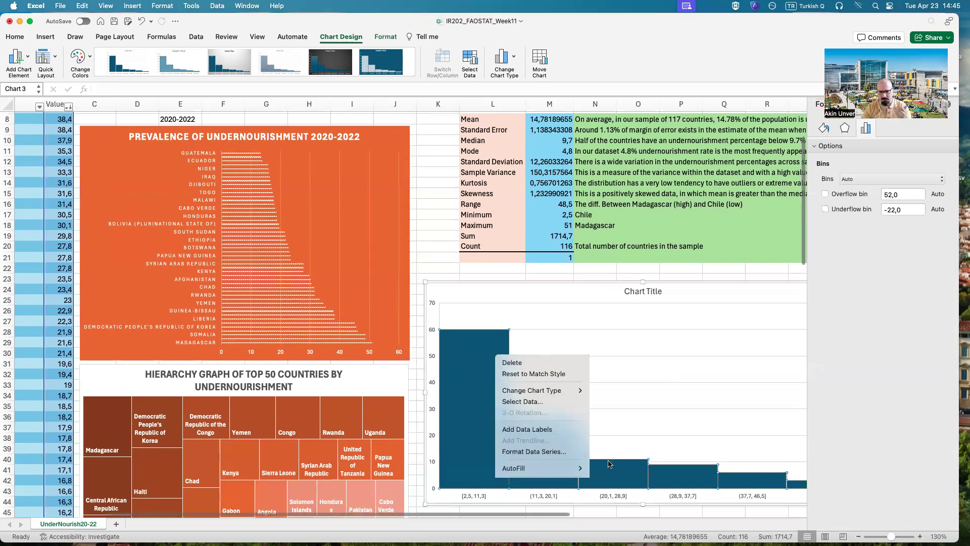
left_click(578, 457)
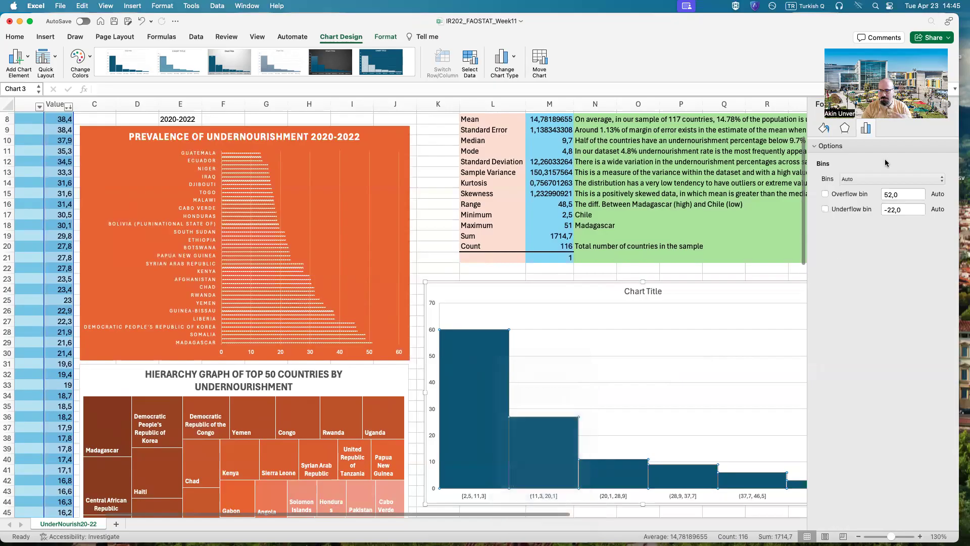
left_click(862, 180)
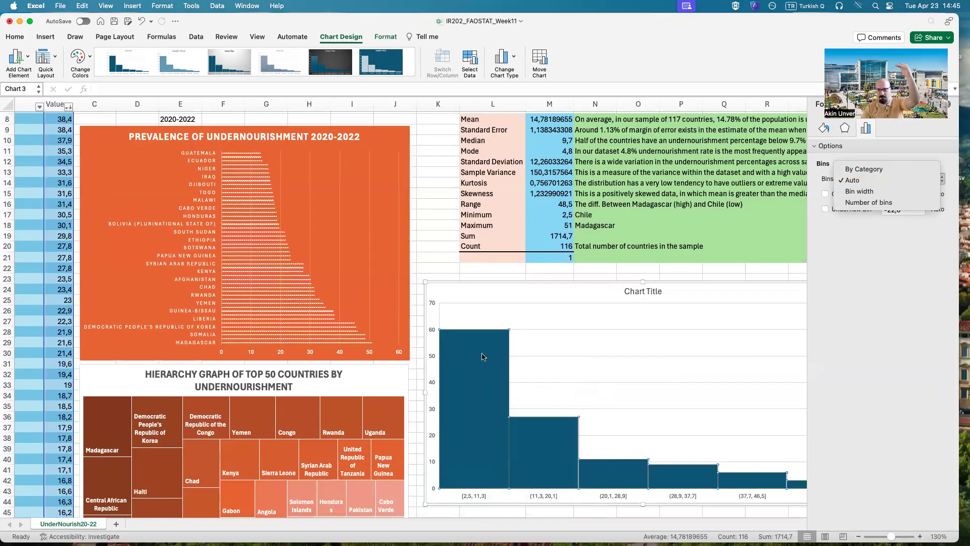
left_click(861, 204)
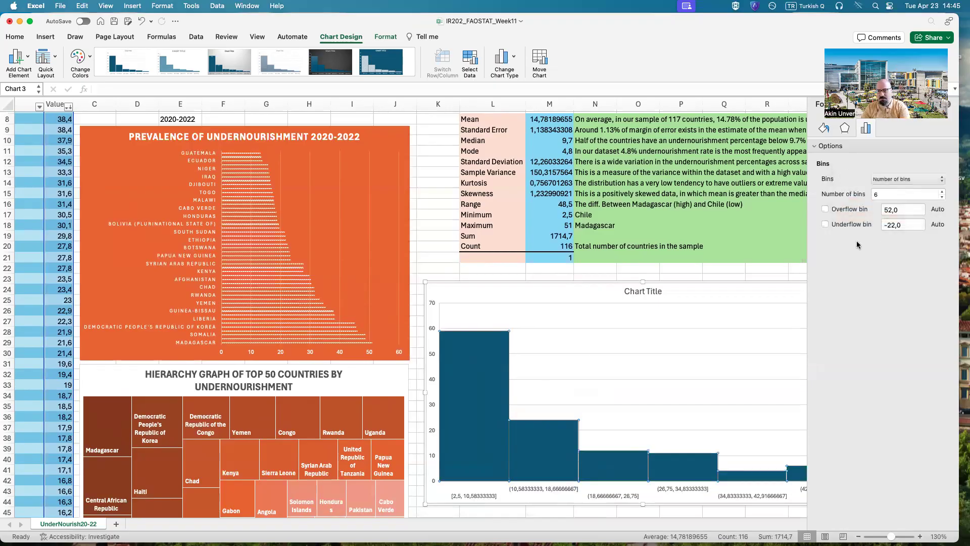
scroll(594, 508, "right", 3)
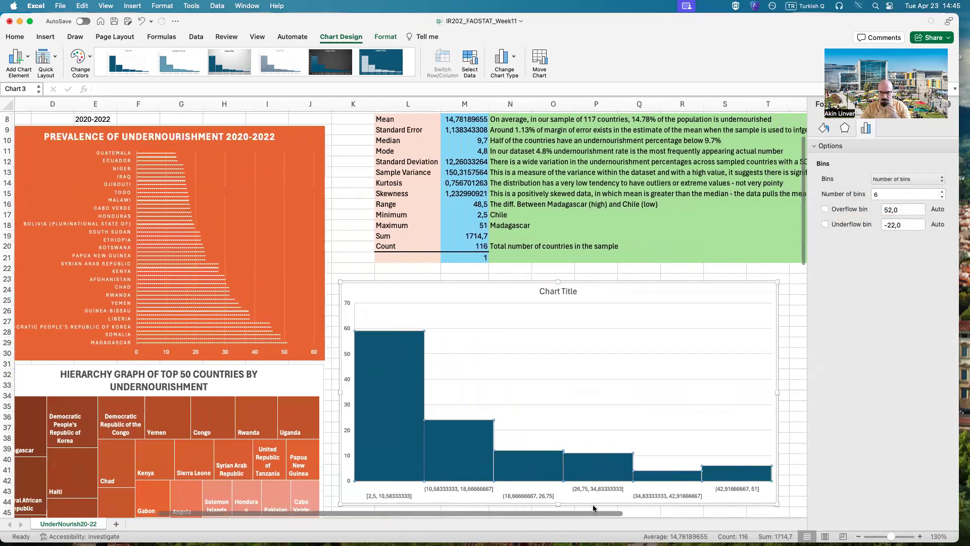
scroll(593, 508, "right", 3)
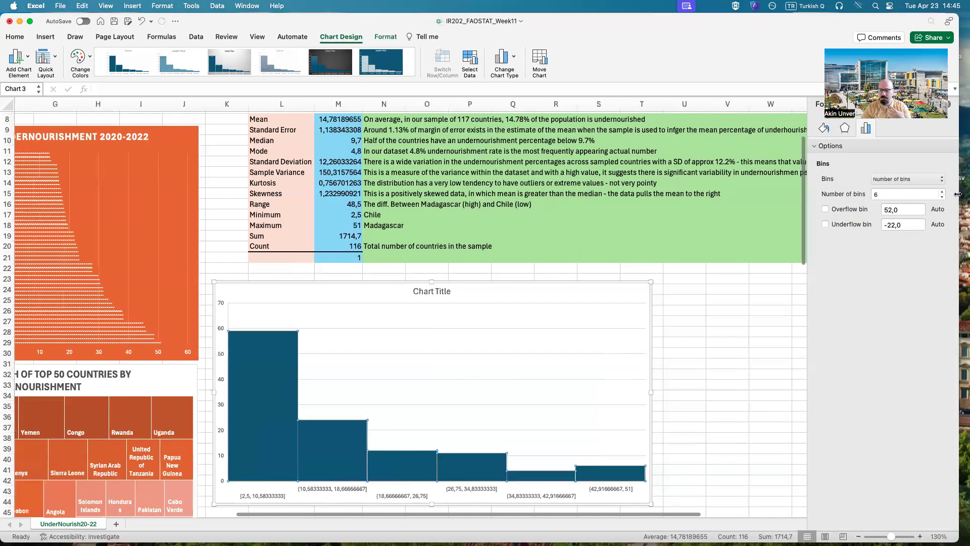
Step: Try up to 13 bins on the histogram and settle on 10
left_click(942, 192)
left_click(942, 192)
left_click(942, 192)
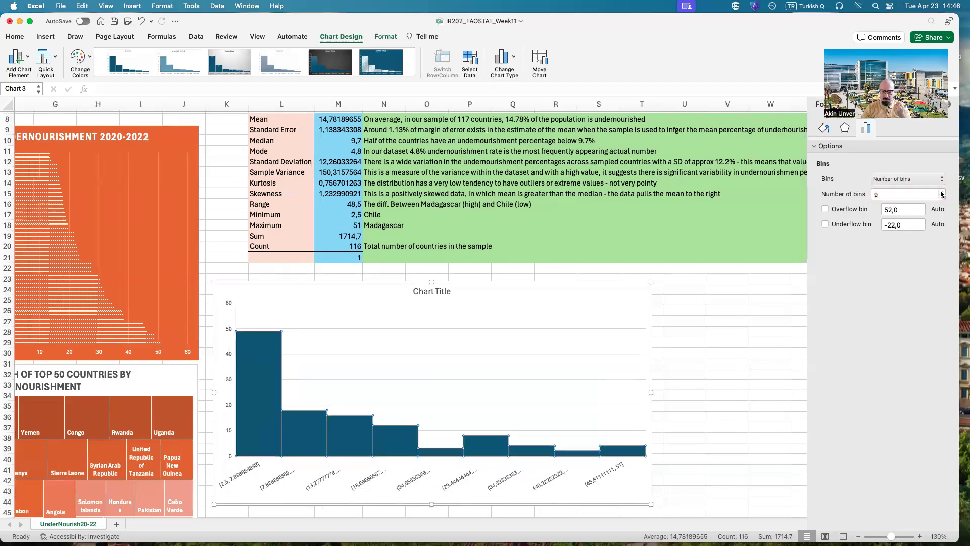
left_click(942, 192)
left_click(942, 192)
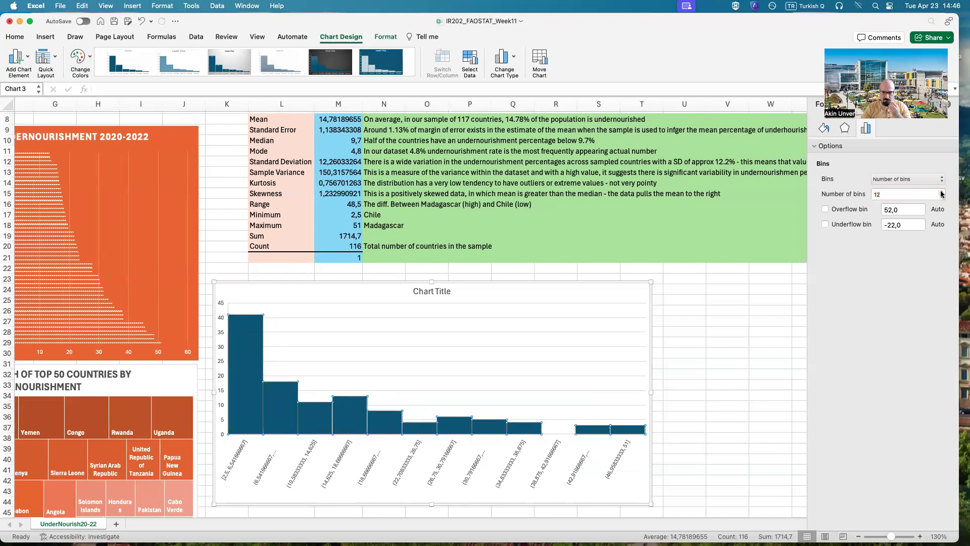
left_click(942, 192)
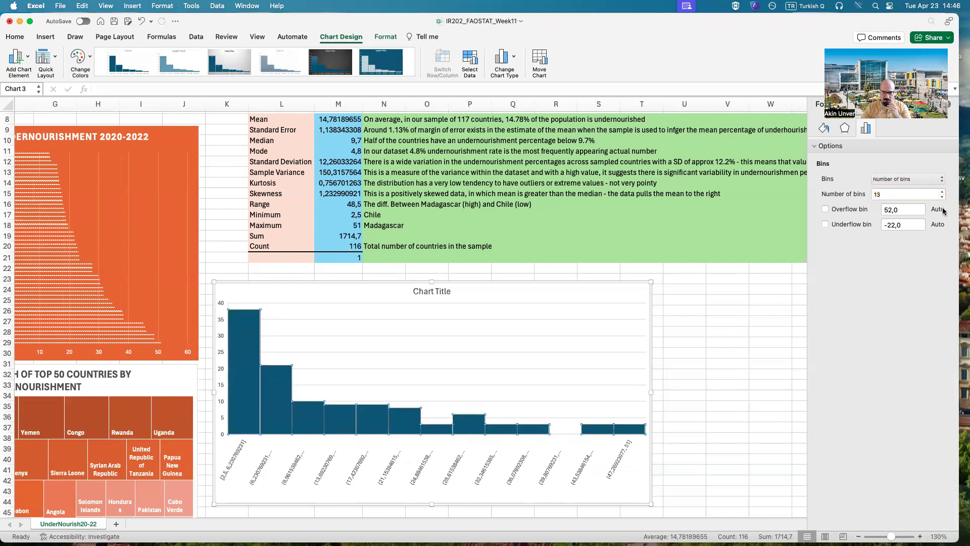
left_click(942, 198)
left_click(942, 198)
left_click(942, 198)
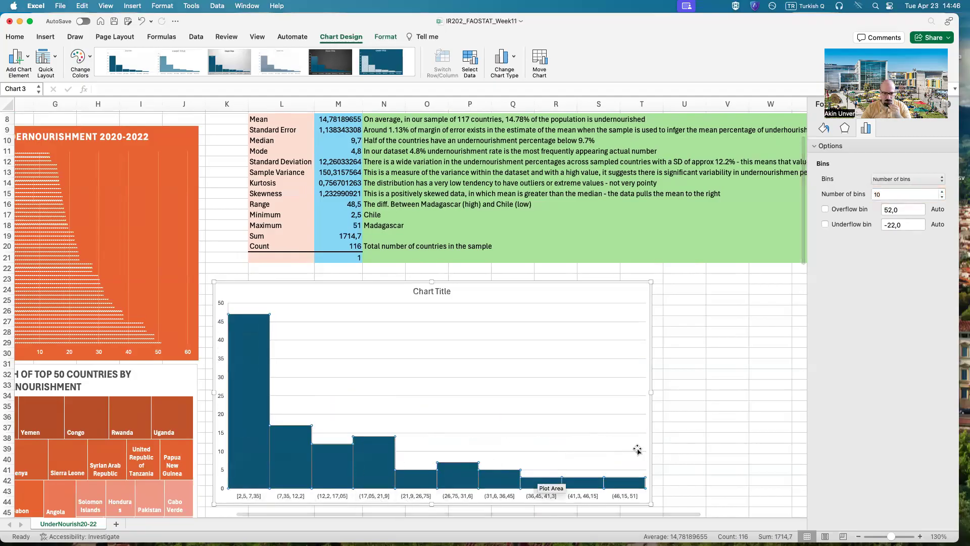
Step: Apply the quick layout with data labels inside the bars and no gridlines to the histogram
left_click(506, 380)
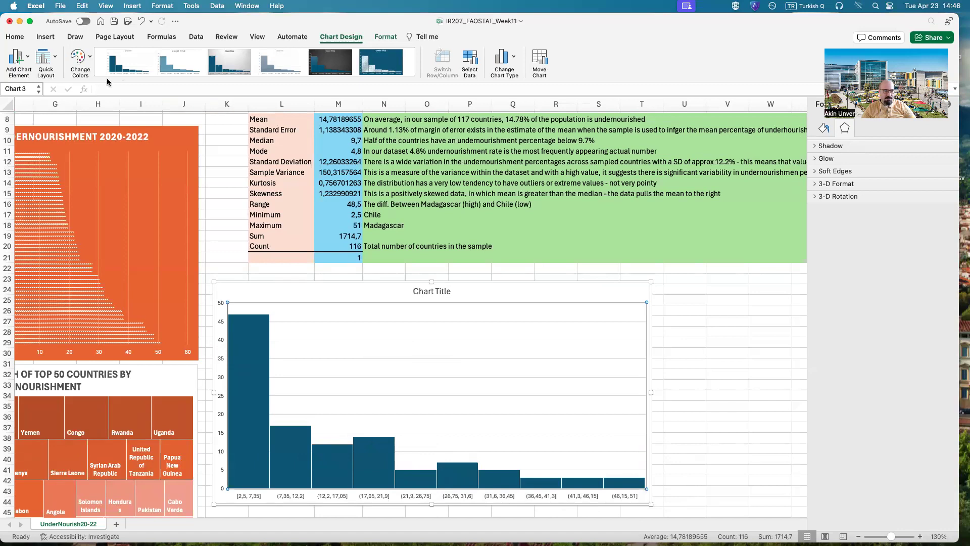
left_click(51, 62)
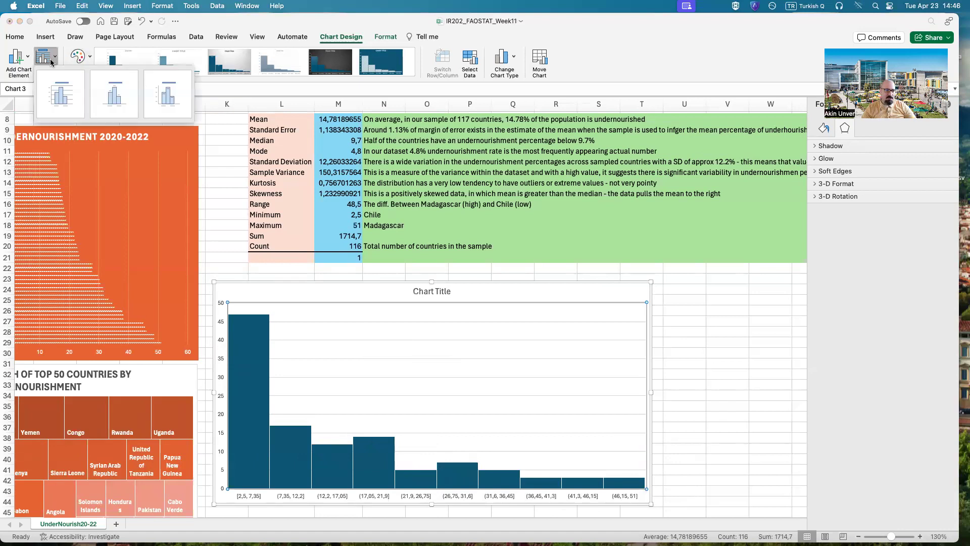
left_click(169, 98)
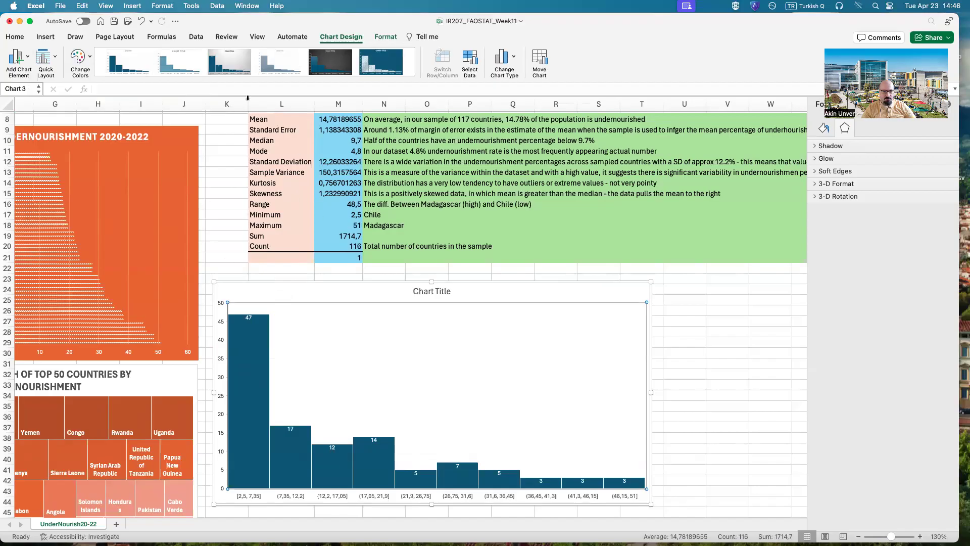
left_click(78, 60)
left_click(46, 59)
left_click(46, 60)
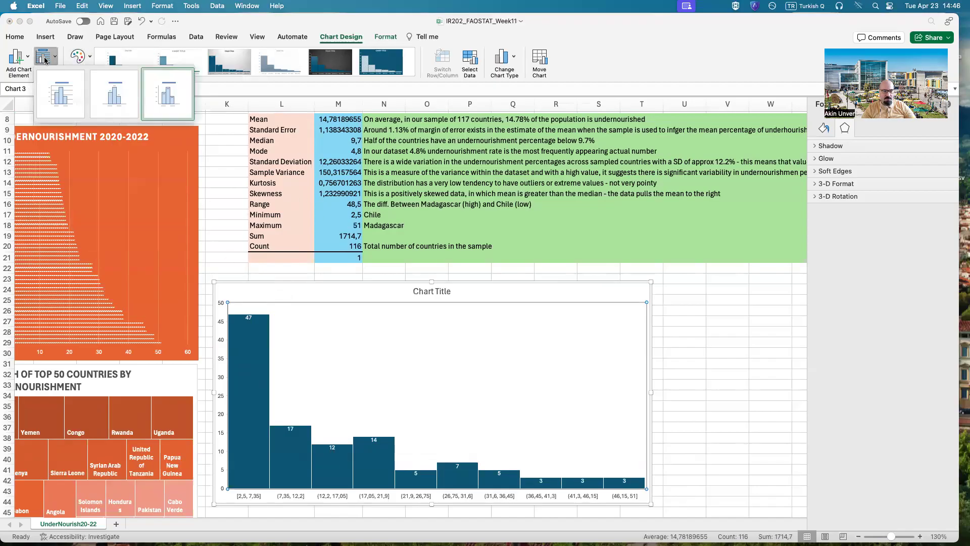
left_click(22, 60)
left_click(22, 59)
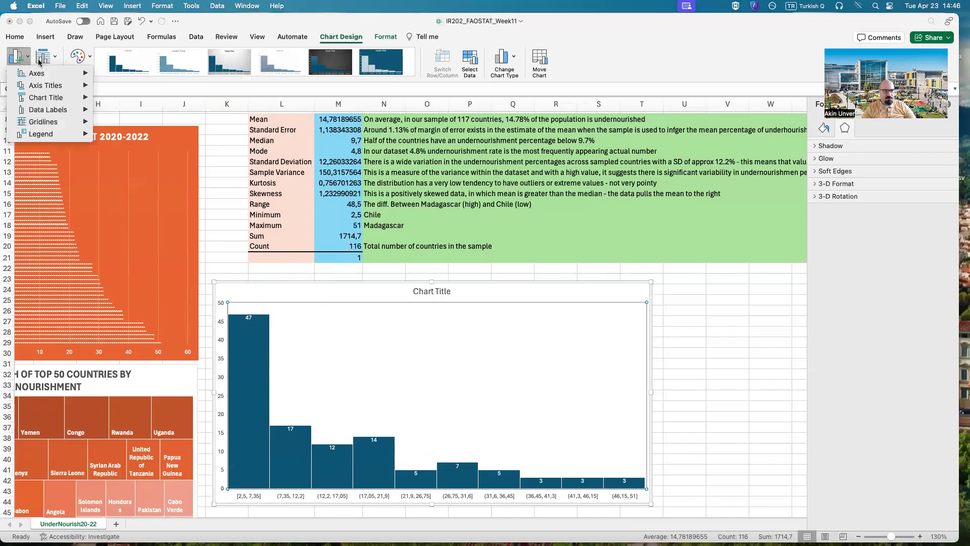
mouse_move(45, 73)
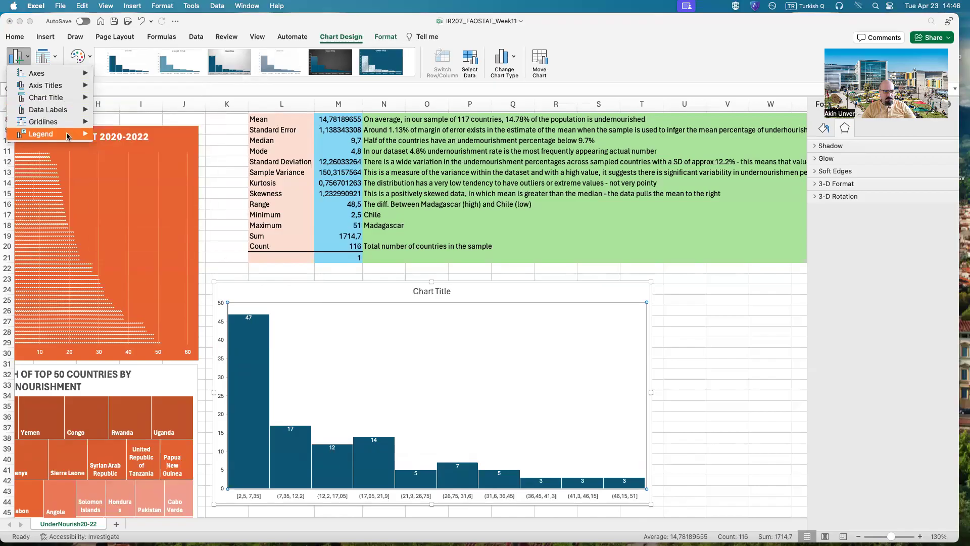
left_click(753, 377)
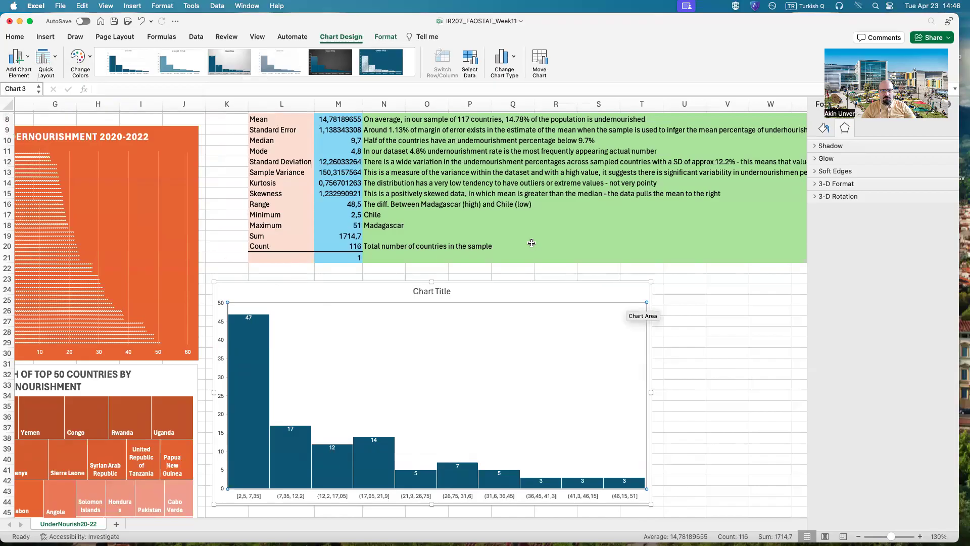
Step: Apply the chart style with a dark blue background and hatched bars to the histogram
left_click(254, 79)
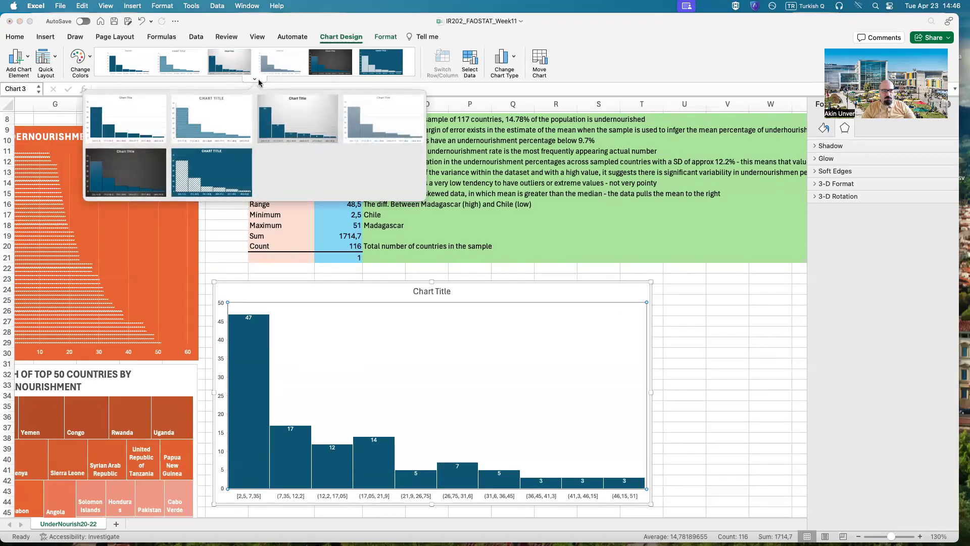
left_click(205, 159)
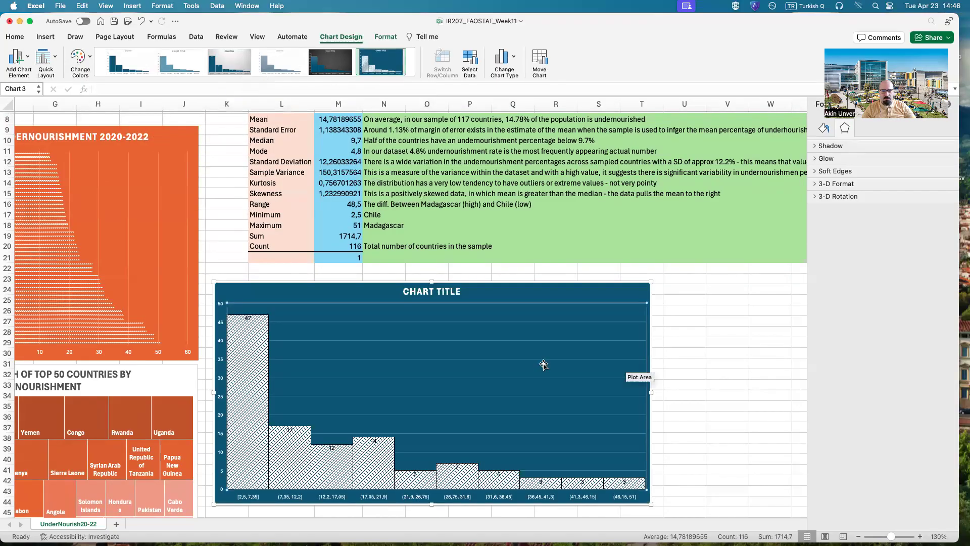
right_click(250, 409)
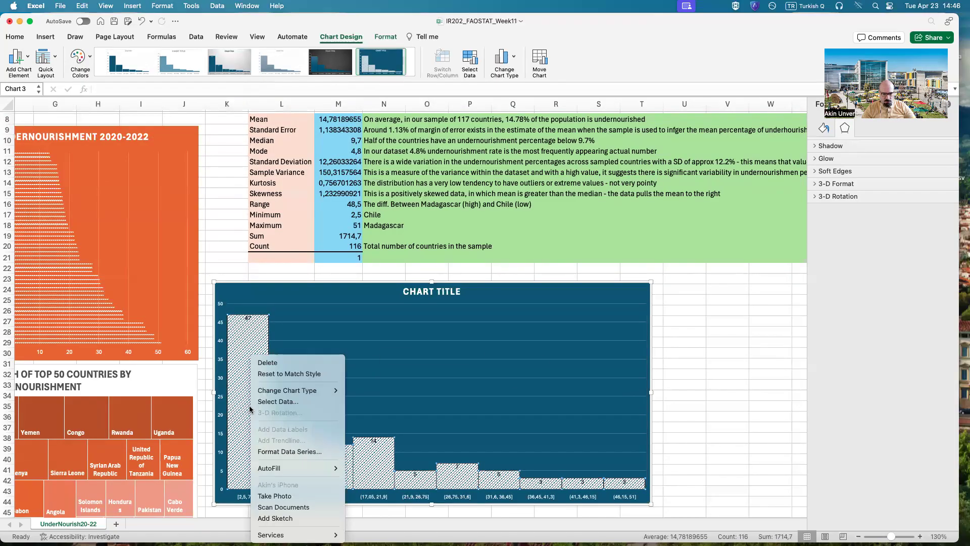
left_click(287, 453)
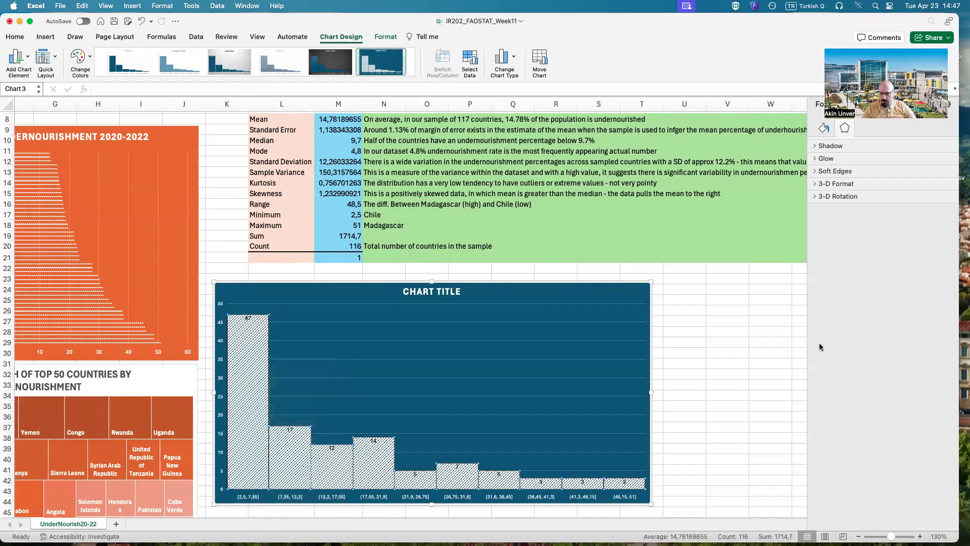
left_click(822, 127)
left_click(844, 129)
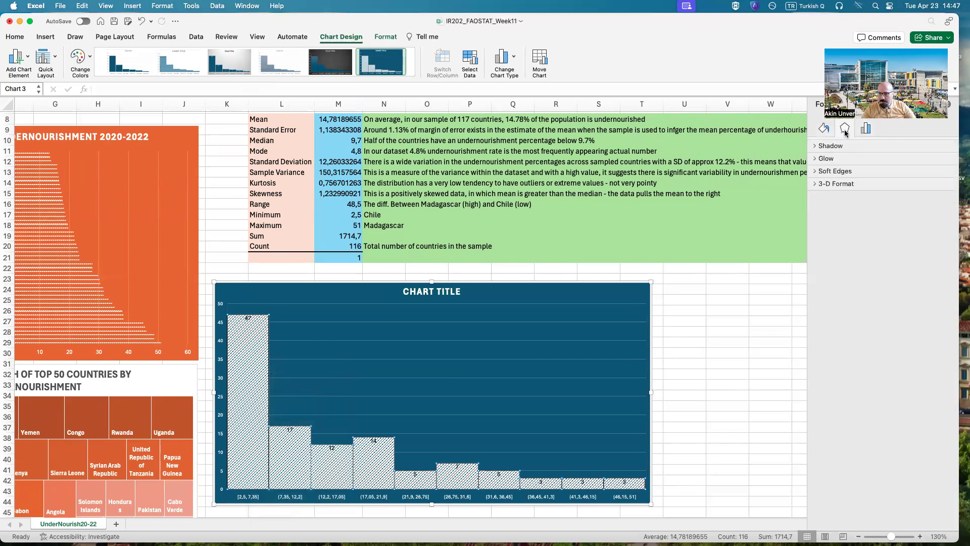
left_click(867, 130)
left_click(738, 385)
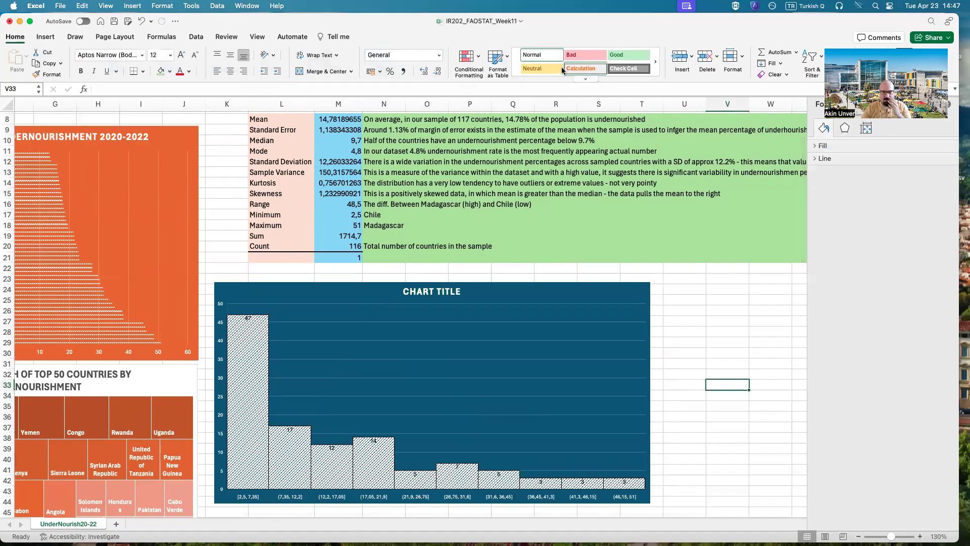
left_click(196, 36)
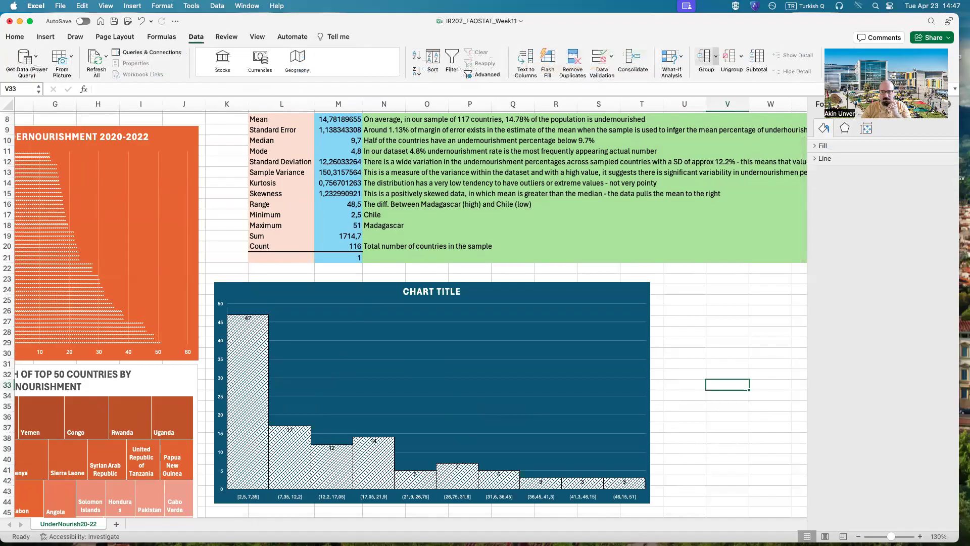
left_click(863, 61)
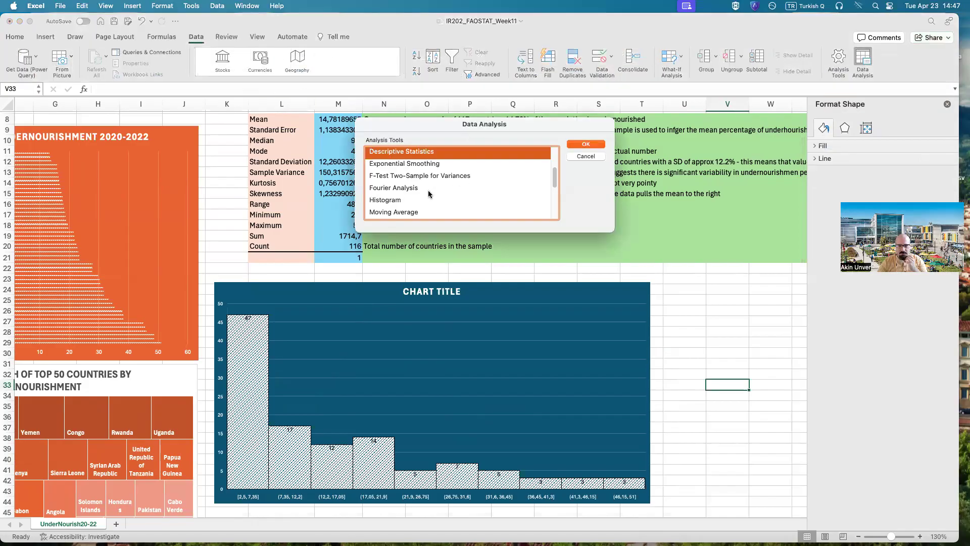
left_click(430, 200)
left_click(585, 156)
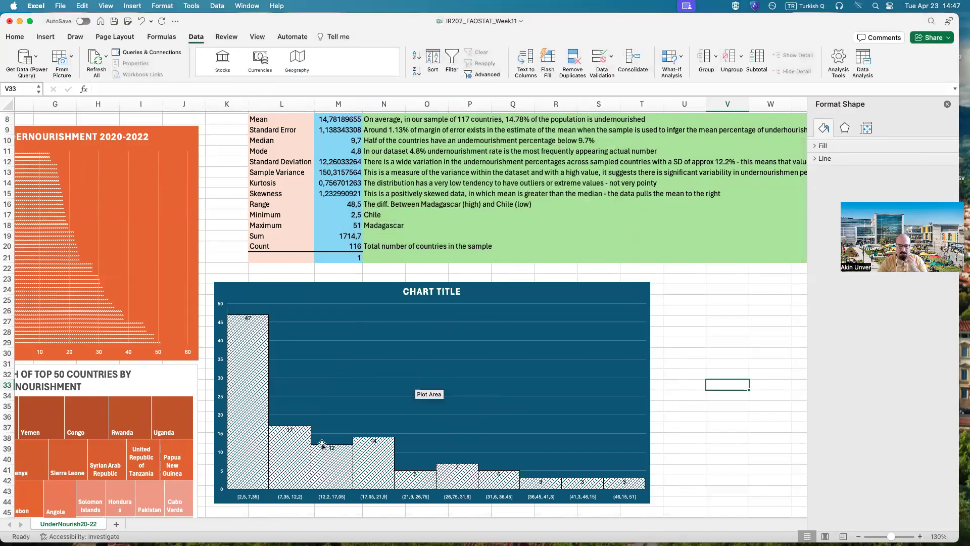
Step: Recolor the histogram with the orange monochromatic palette
left_click(364, 314)
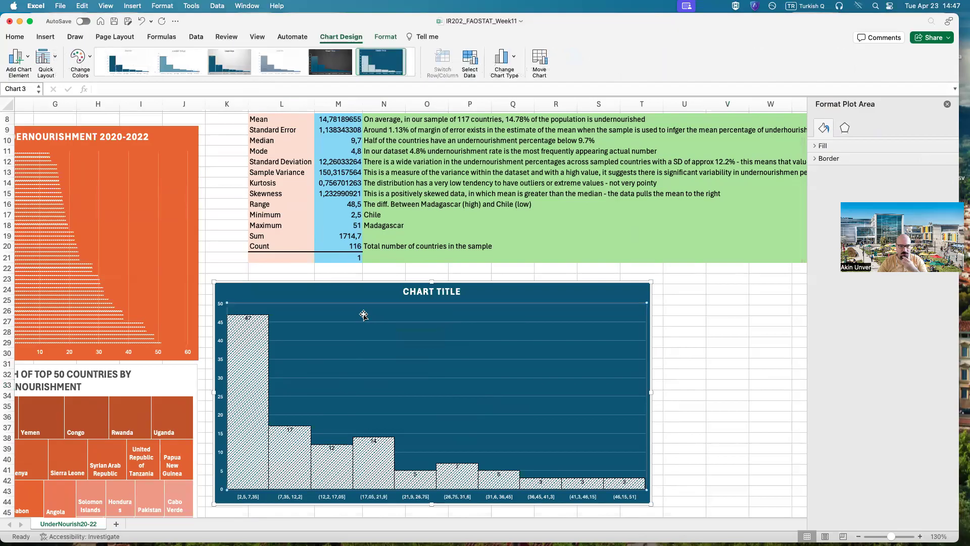
left_click(80, 59)
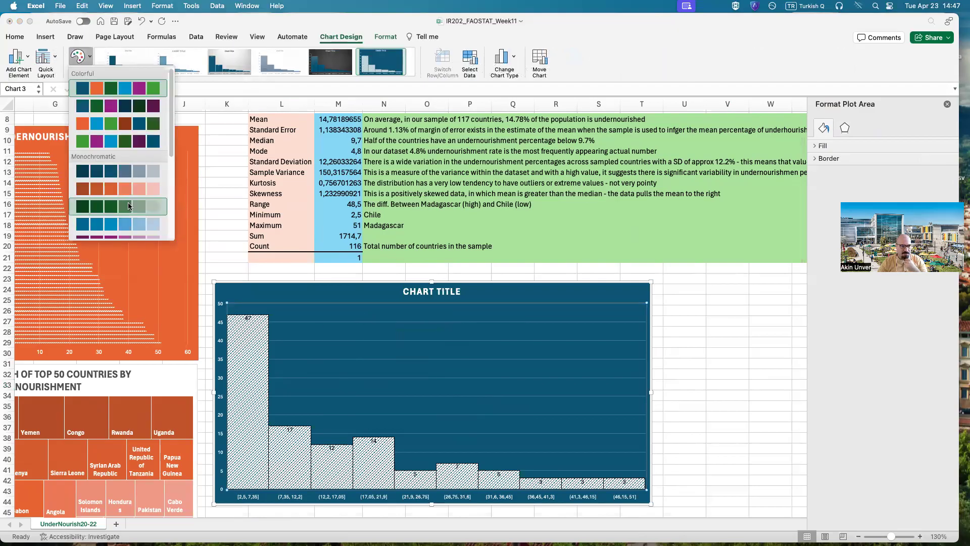
left_click(133, 192)
Step: Move the histogram further below the statistics table and enlarge it to span about columns K to T and rows 34 to 56
scroll(496, 331, "down", 5)
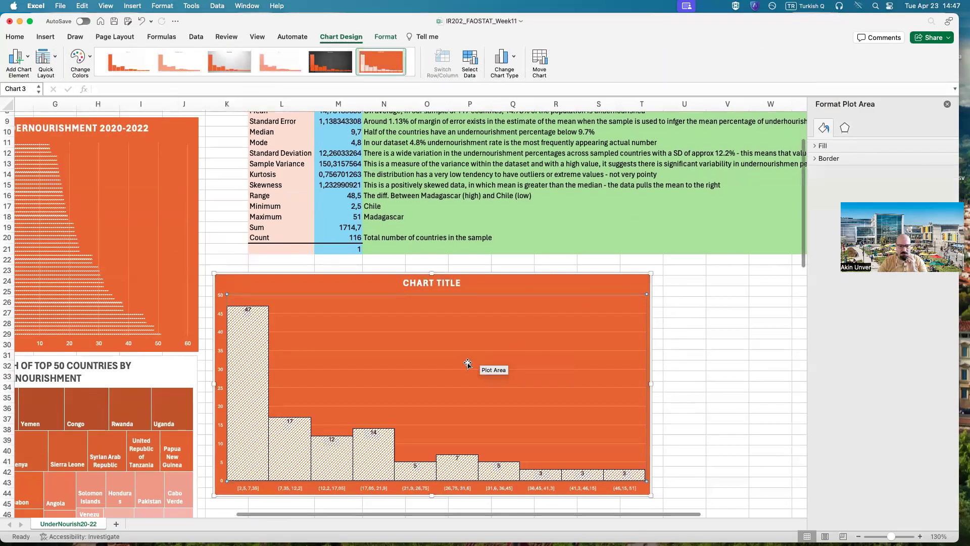
scroll(419, 251, "down", 4)
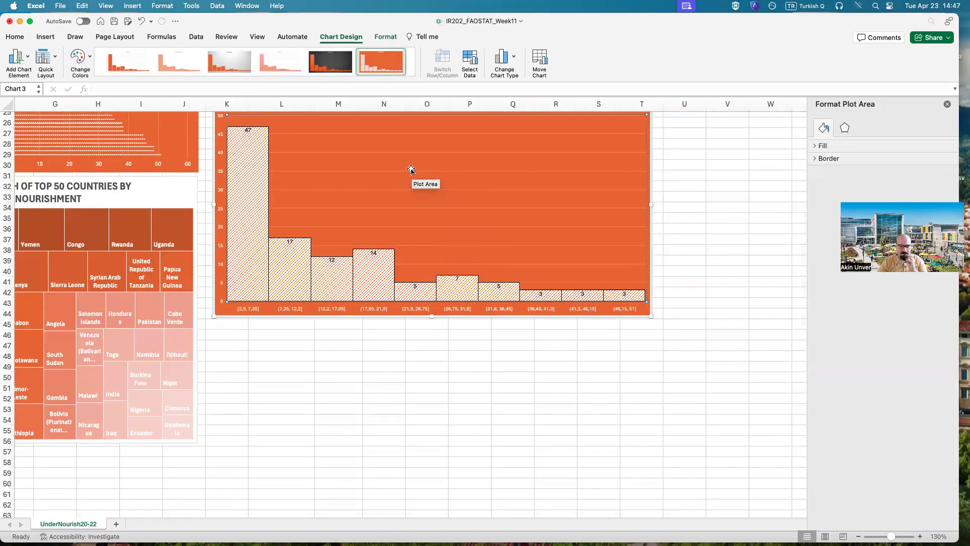
scroll(430, 180, "up", 2)
left_click_drag(372, 141, 360, 269)
left_click_drag(640, 259, 654, 243)
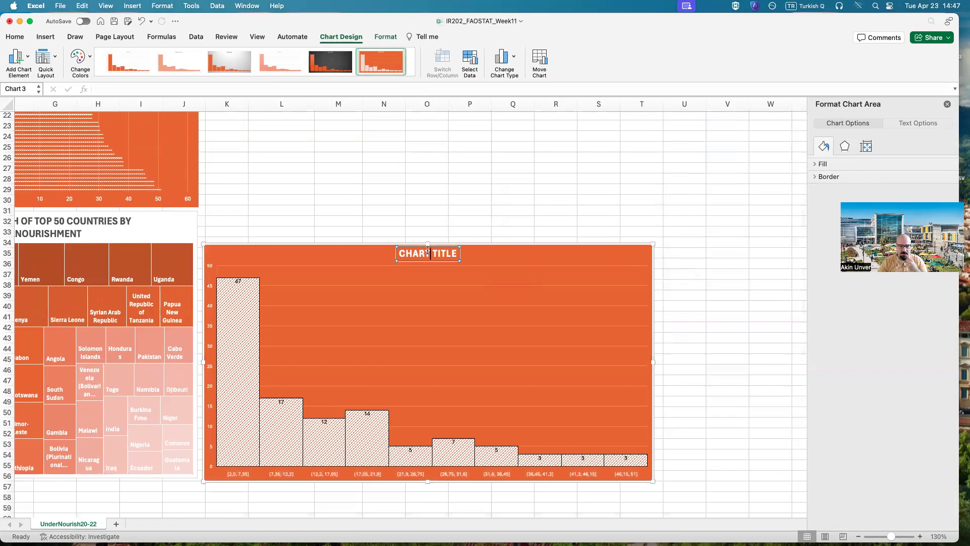
Step: Replace the histogram's placeholder title with "HISTOGRAM OF UNDERNOURISHMENT BY COUNTRY 2020-2022 AVG"
triple_click(428, 251)
key("BackSpace")
type("HISTOGRAM OF ")
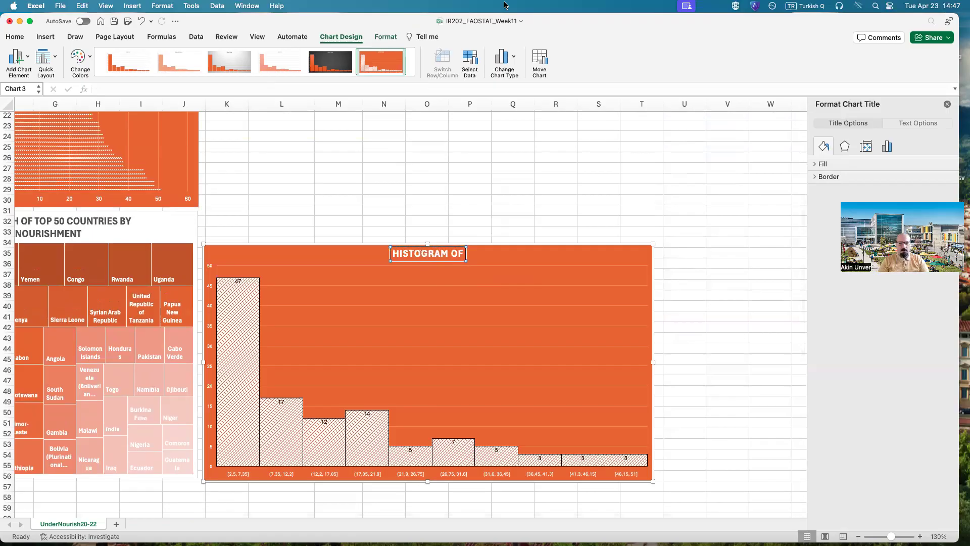
type("UNDERNOURISHMENT BY COUNTRY")
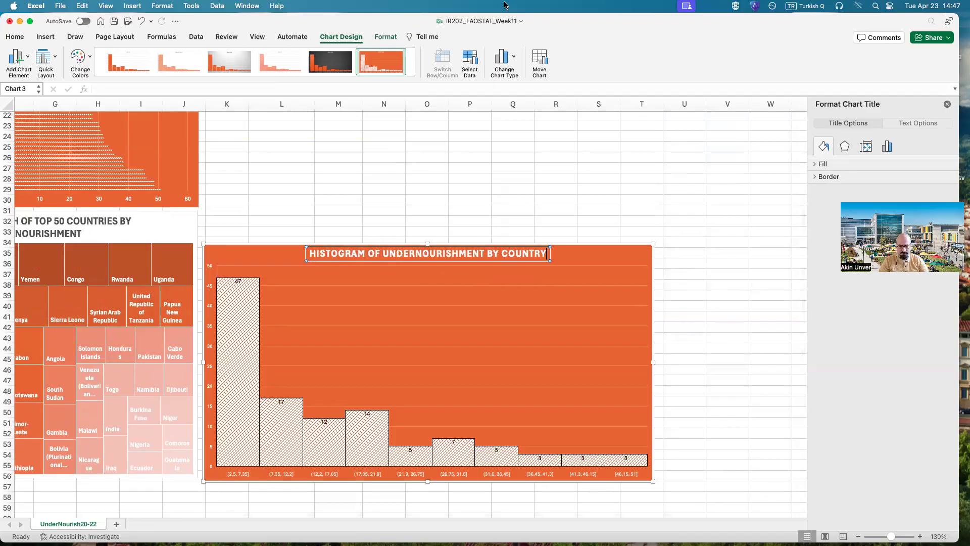
type(" 2020-")
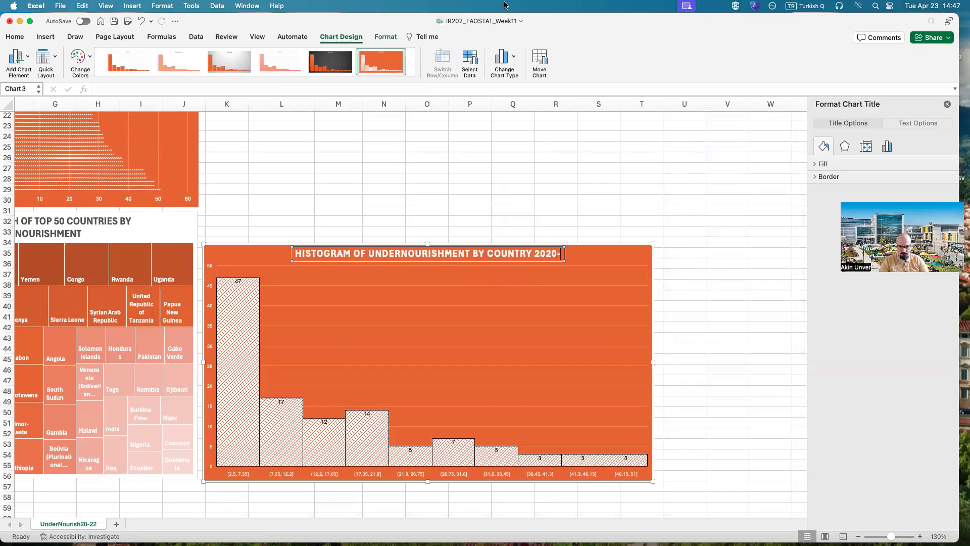
type("2022 AB")
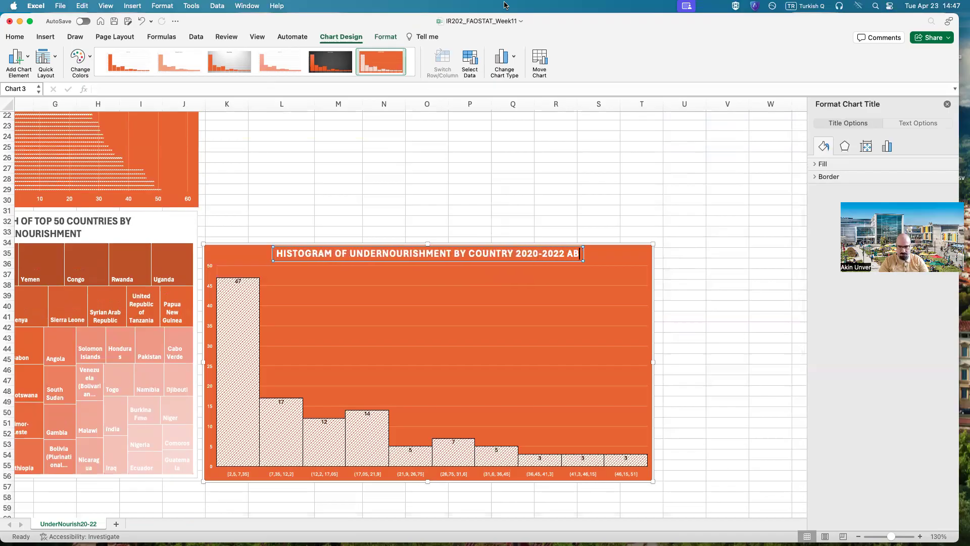
key("BackSpace")
type("VG")
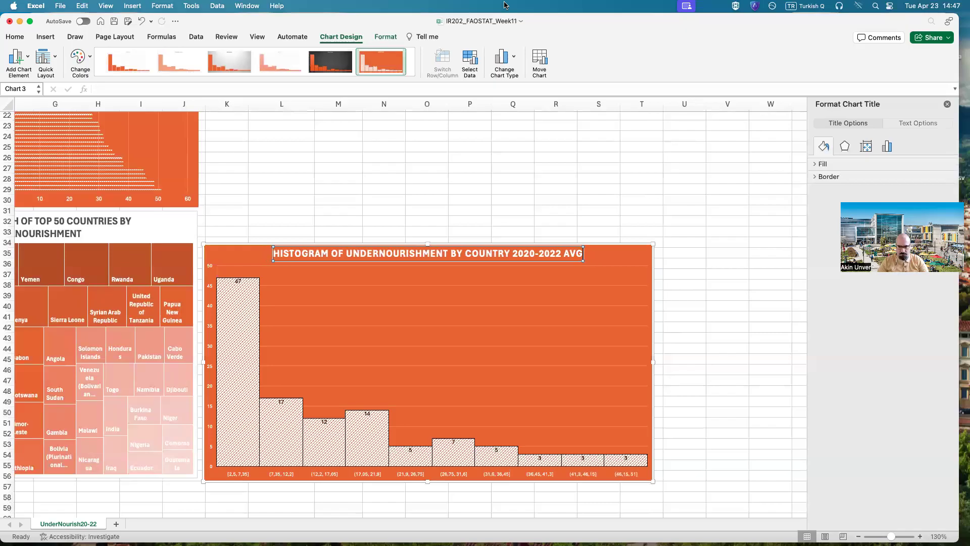
left_click(470, 189)
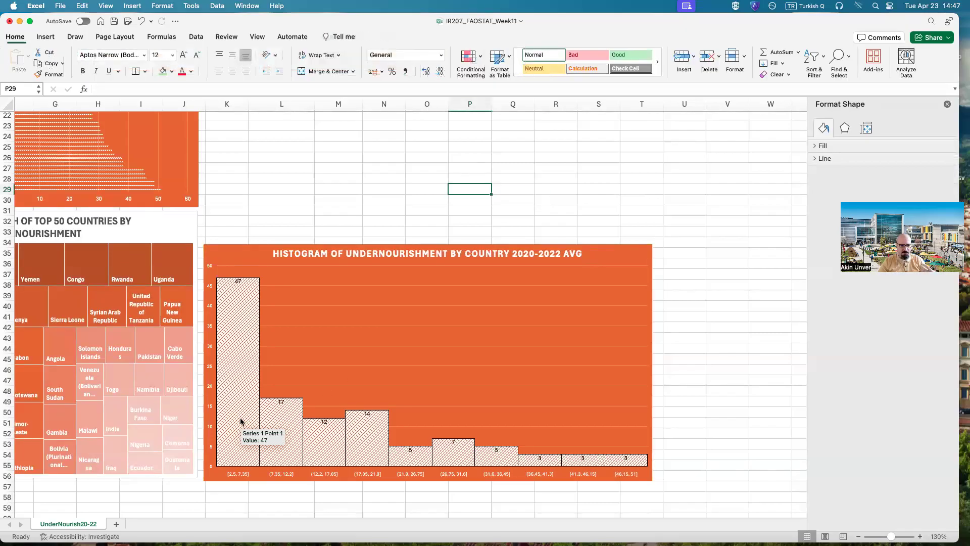
Step: Close the shape formatting options and save the workbook
scroll(369, 524, "left", 2)
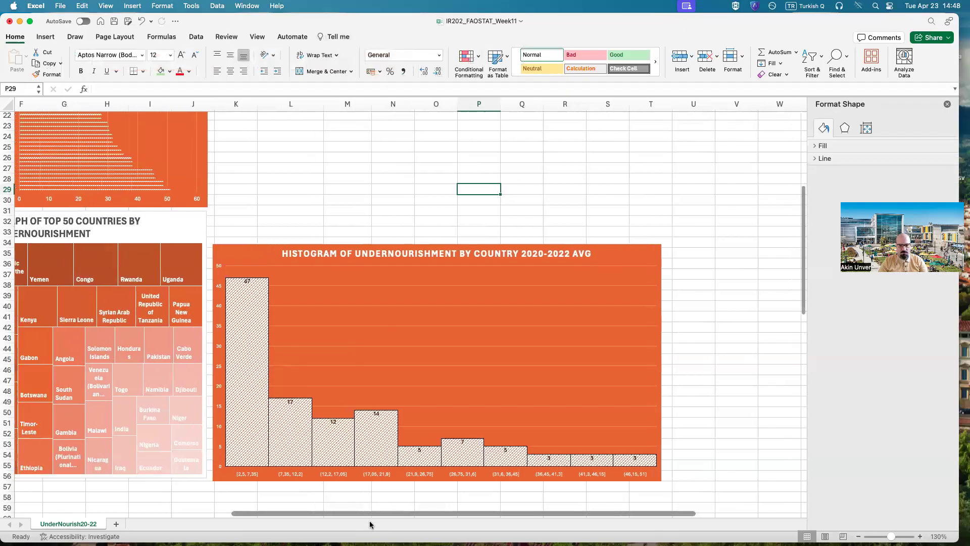
scroll(370, 524, "left", 2)
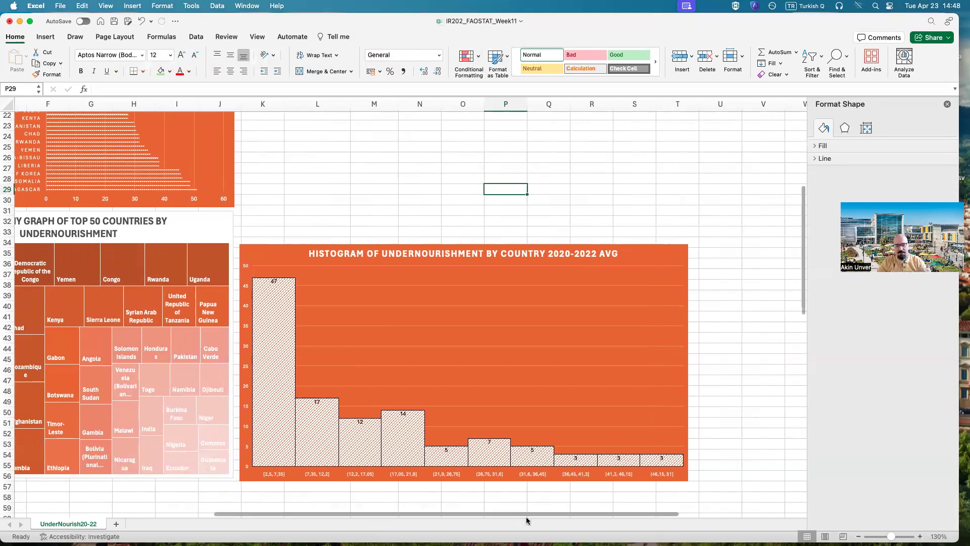
mouse_move(495, 468)
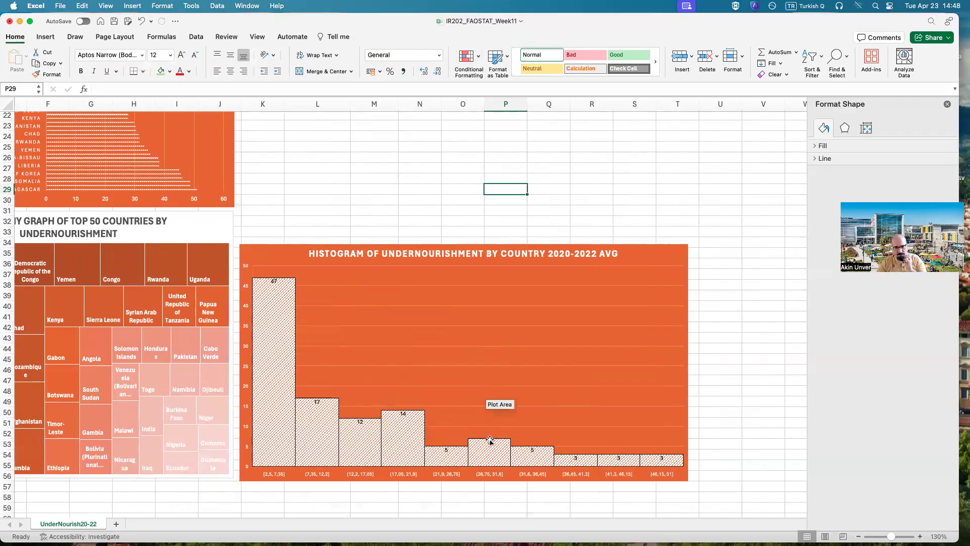
left_click_drag(465, 511, 293, 518)
scroll(293, 521, "left", 3)
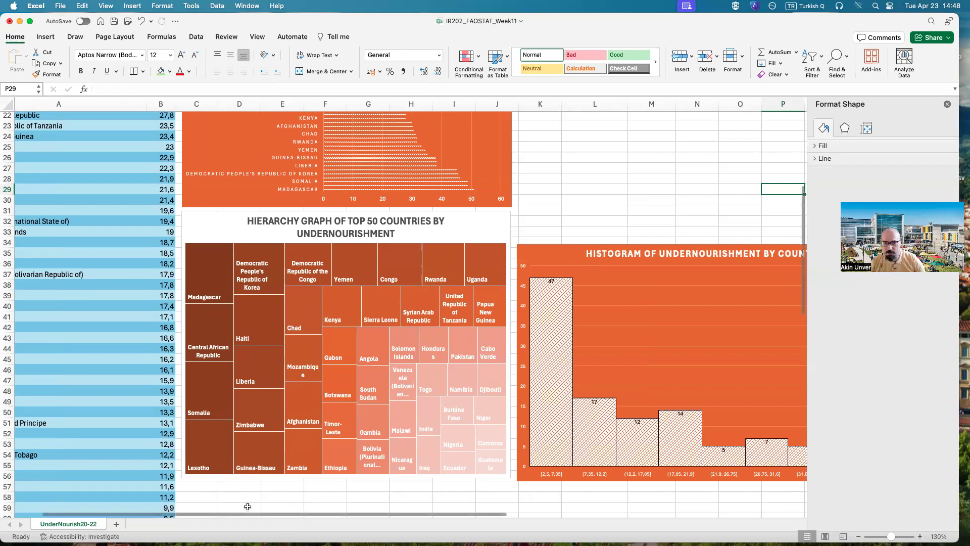
left_click(947, 104)
left_click(114, 21)
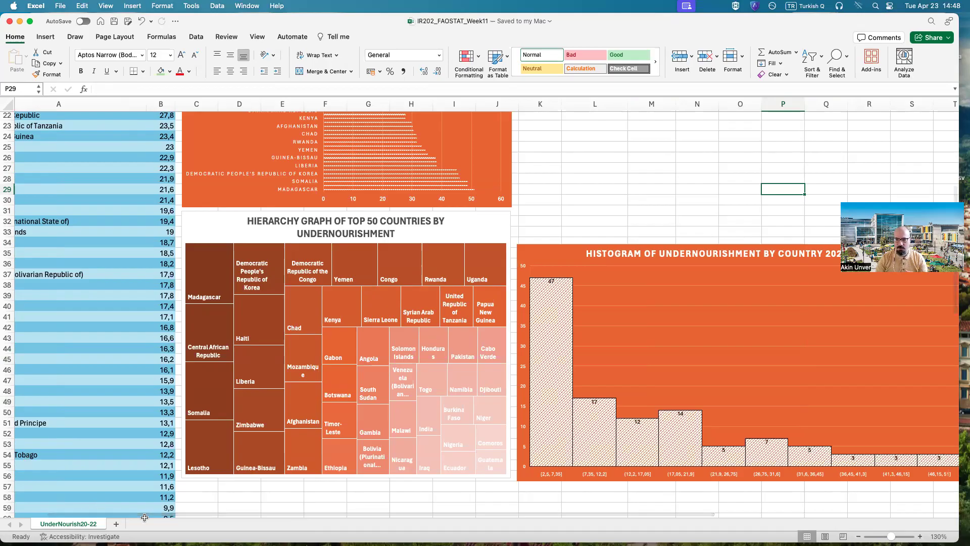
Step: Add a new worksheet and rename it "UnderNourishCorr20-22"
scroll(269, 512, "left", 2)
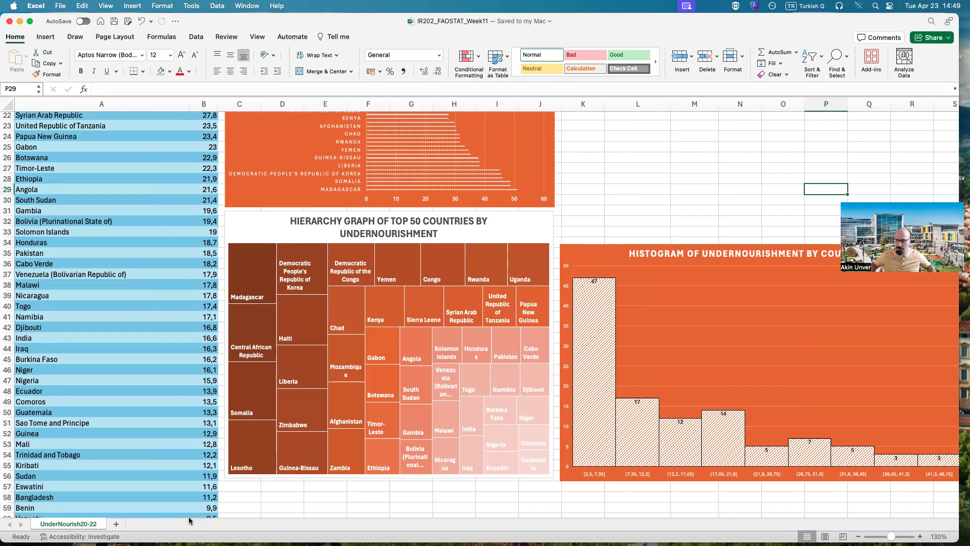
left_click(118, 525)
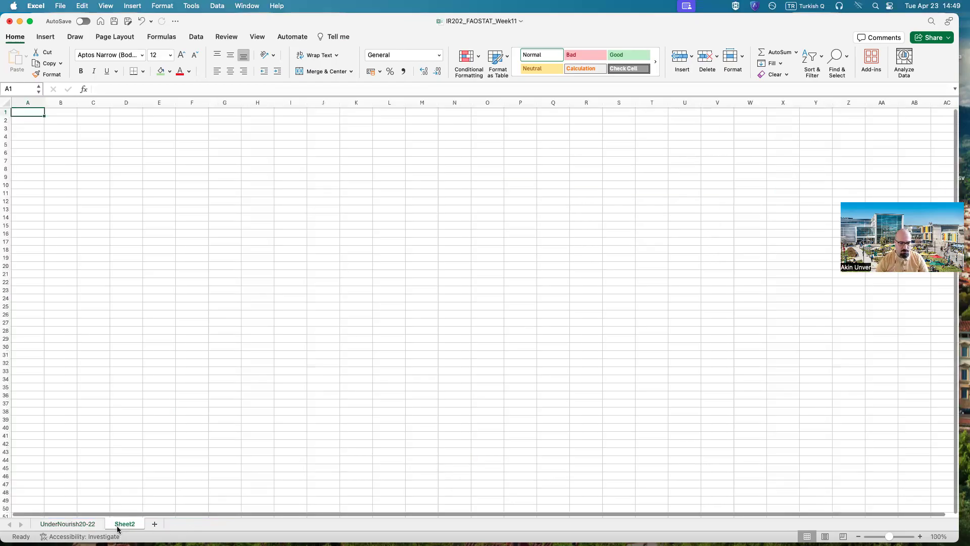
right_click(121, 524)
left_click(163, 361)
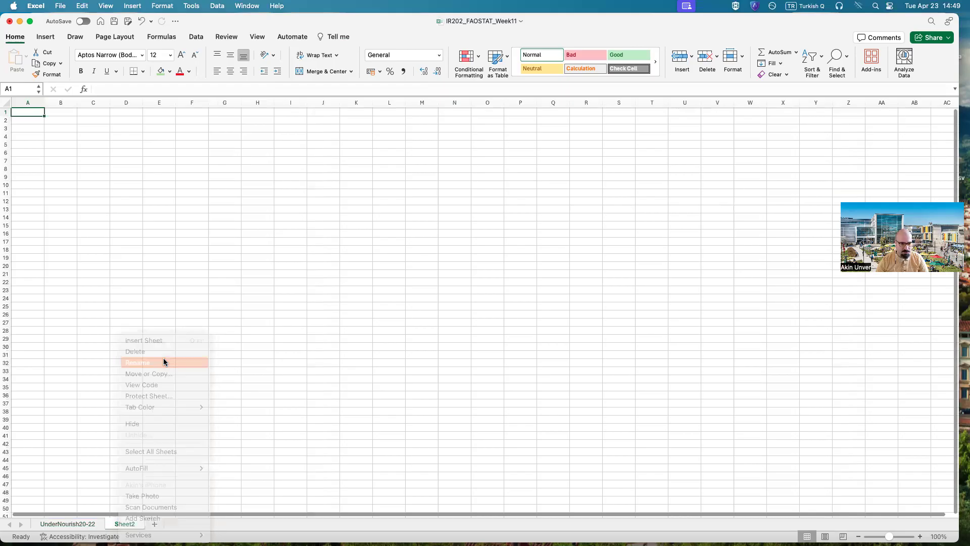
type("UnderN")
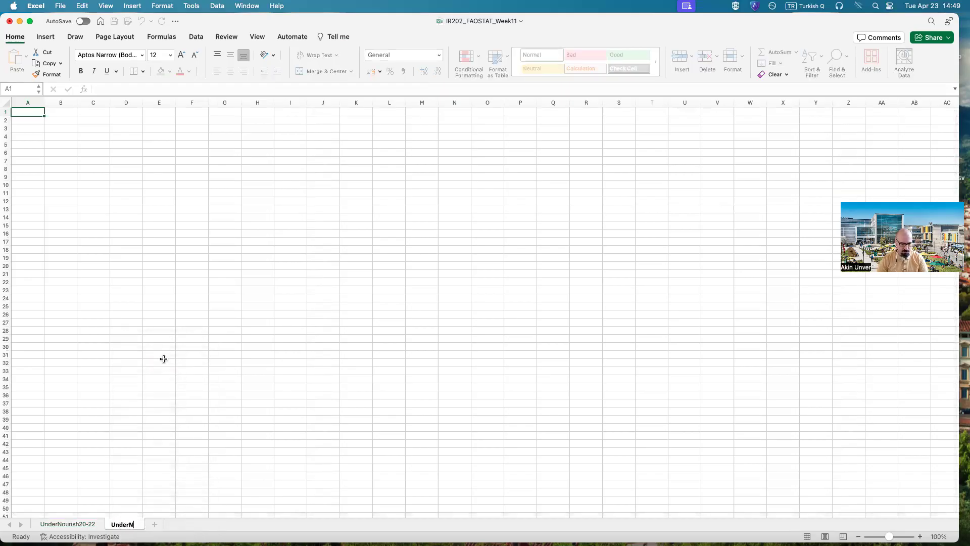
type("ourishCorr20-22")
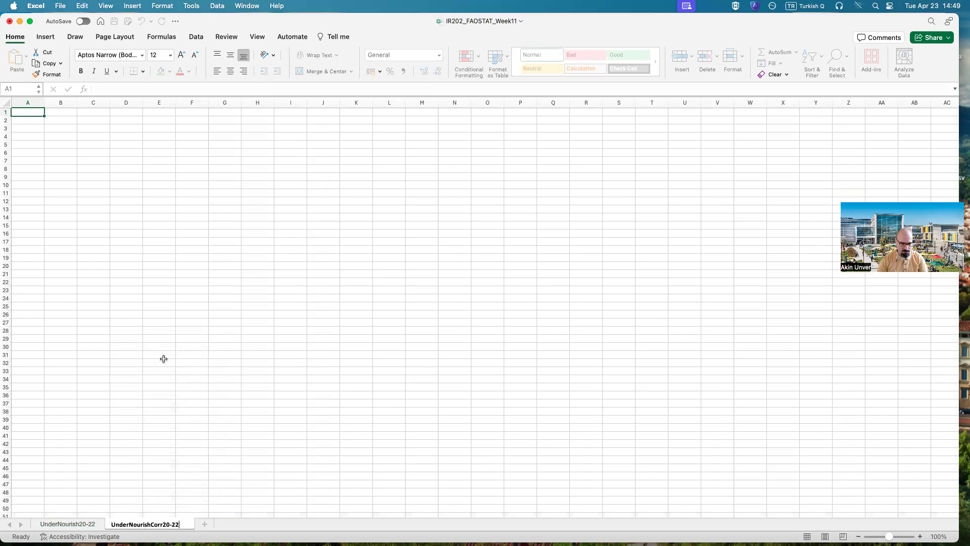
key("Return")
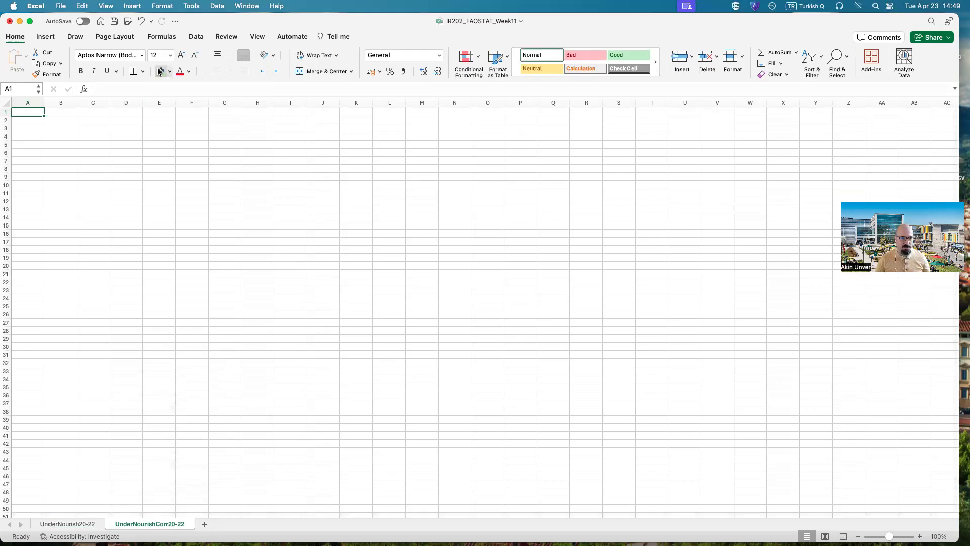
Step: Save the workbook and switch to the FAOSTAT page in Google Chrome
left_click(113, 22)
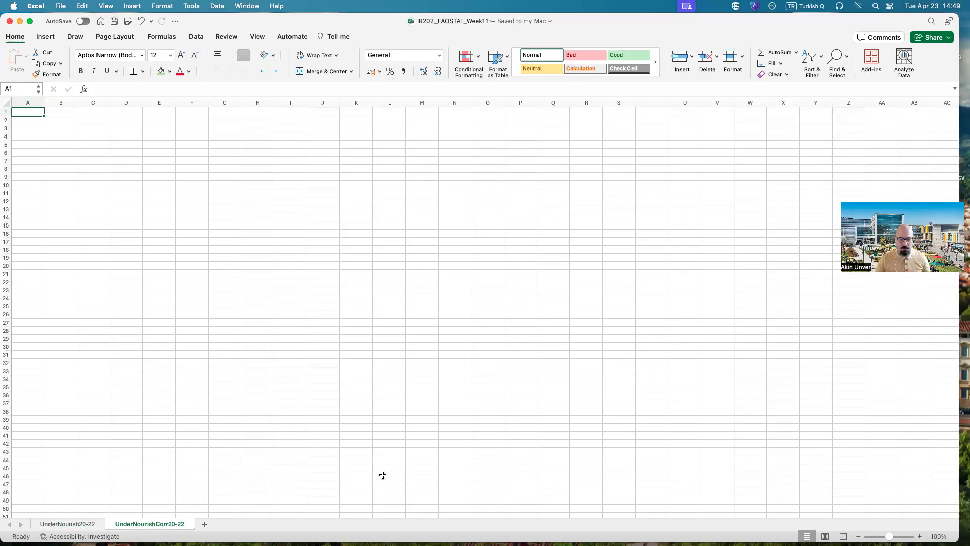
left_click(481, 525)
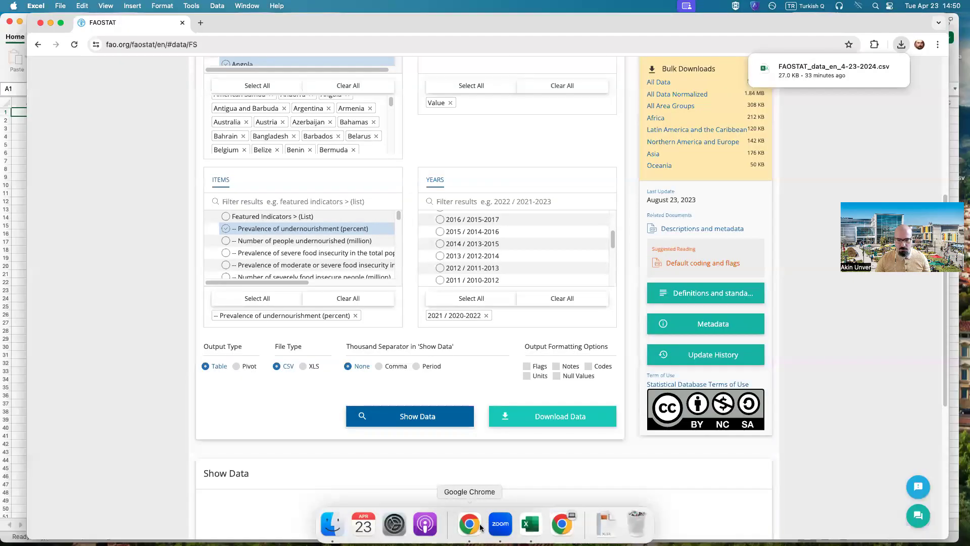
left_click(165, 232)
Step: Show the special groups for area selection in the Suite of Food Security Indicators download form
scroll(180, 353, "up", 1)
scroll(180, 352, "up", 5)
scroll(189, 358, "down", 8)
scroll(190, 361, "up", 6)
scroll(180, 383, "up", 4)
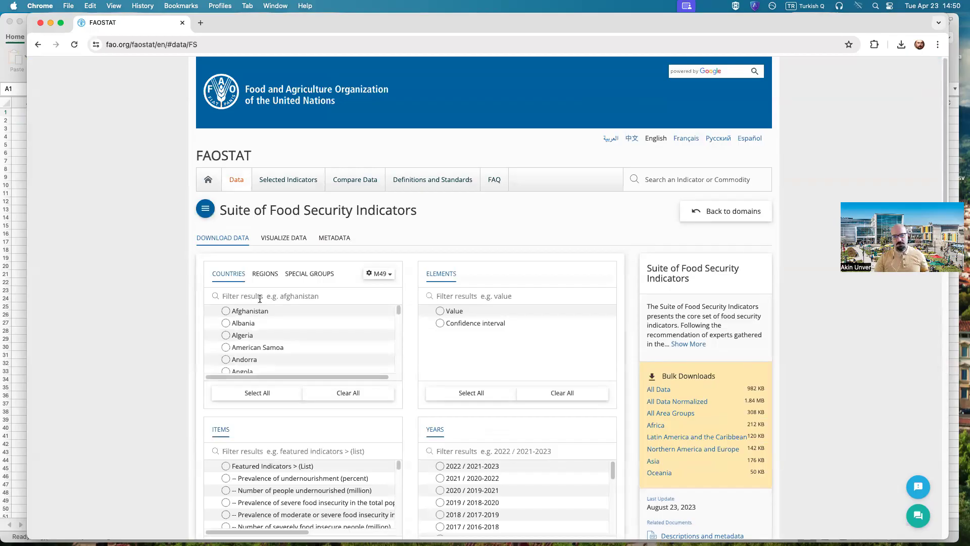
left_click(309, 274)
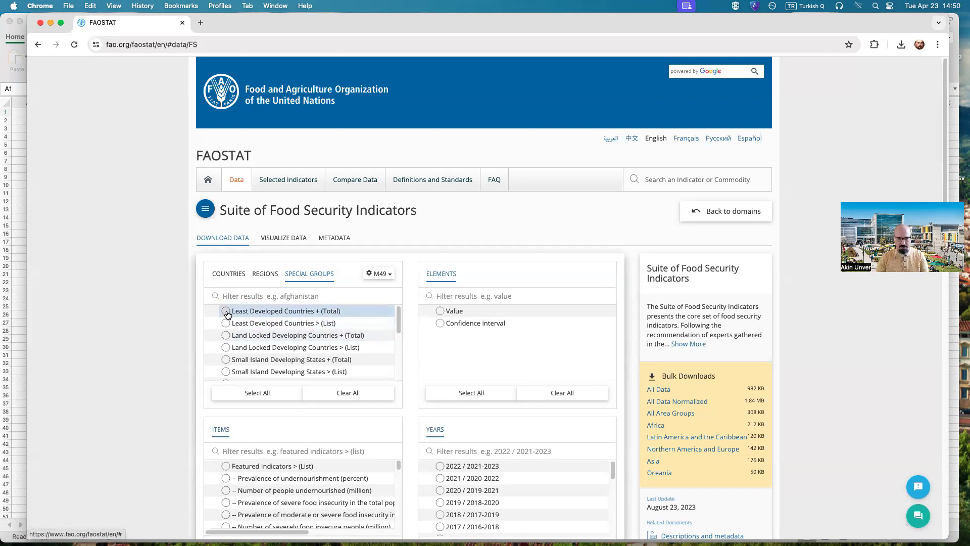
Step: Search the web for "least developed countries" in a new browser tab and read through UNCTAD's UN list of least developed countries
key("super+t")
type("least develop")
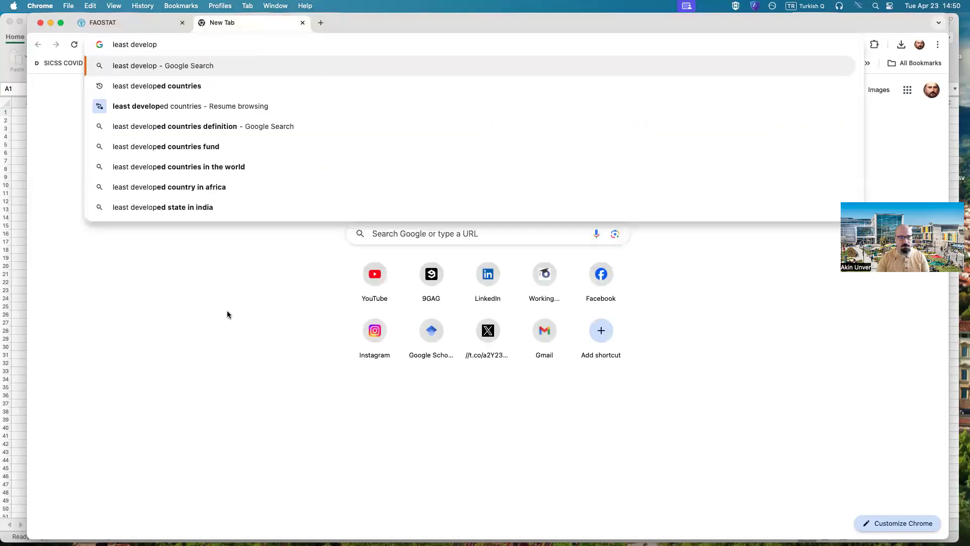
key("Down")
key("Return")
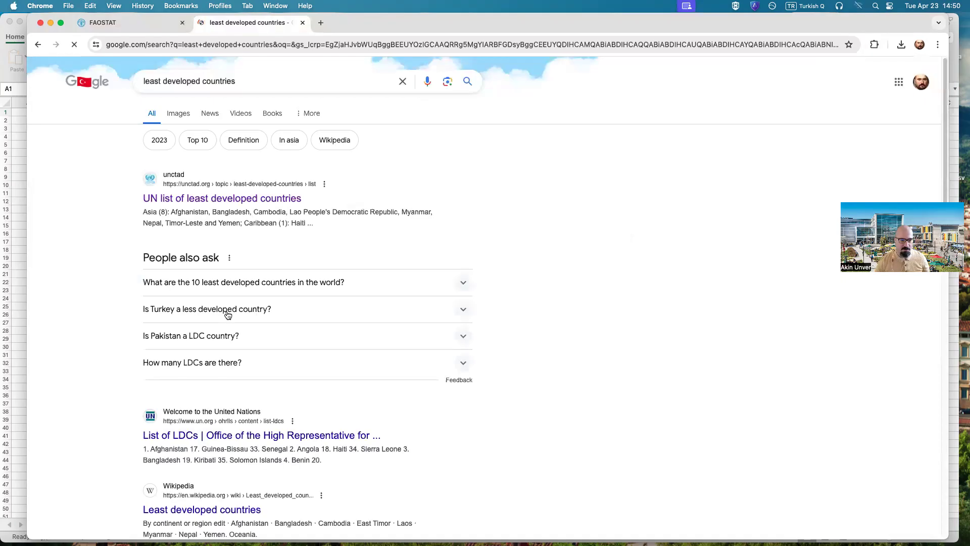
left_click(227, 200)
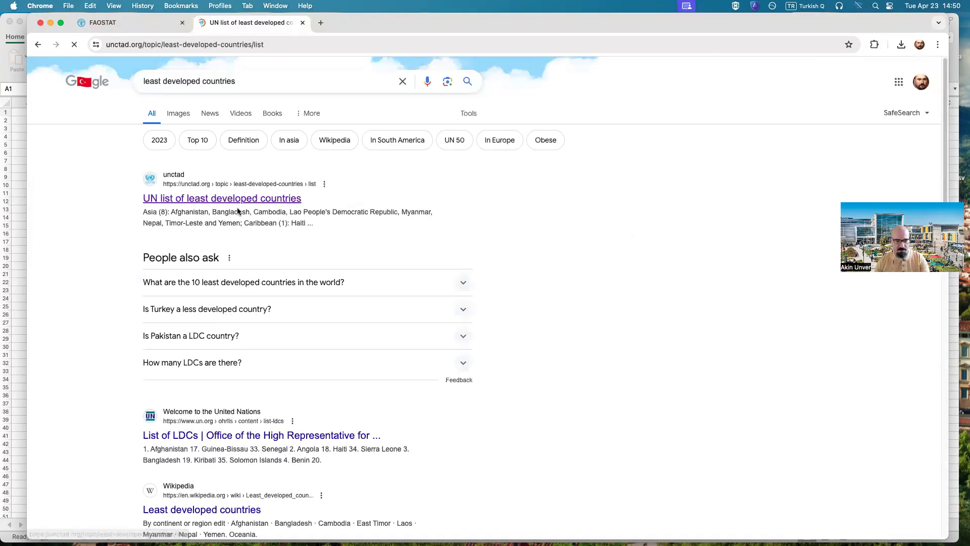
scroll(394, 287, "down", 3)
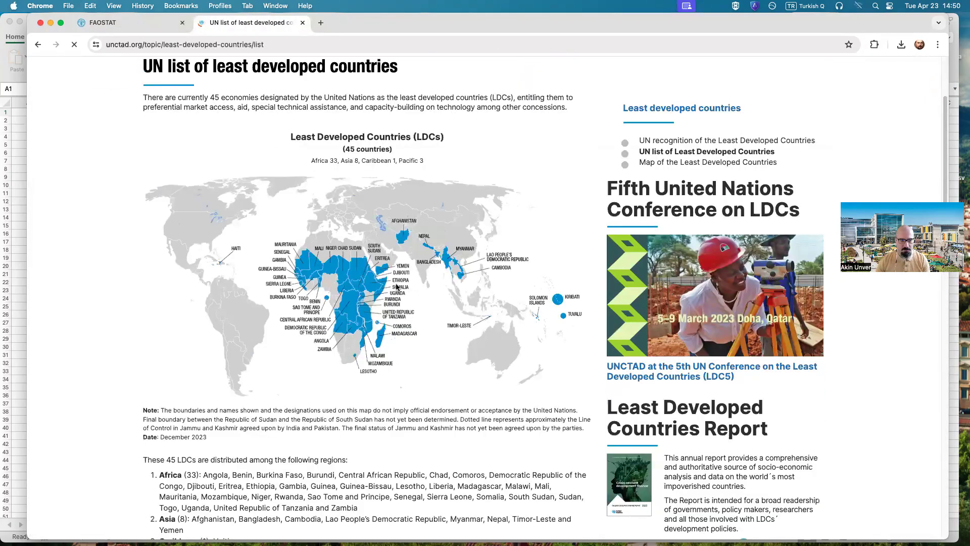
scroll(396, 287, "down", 5)
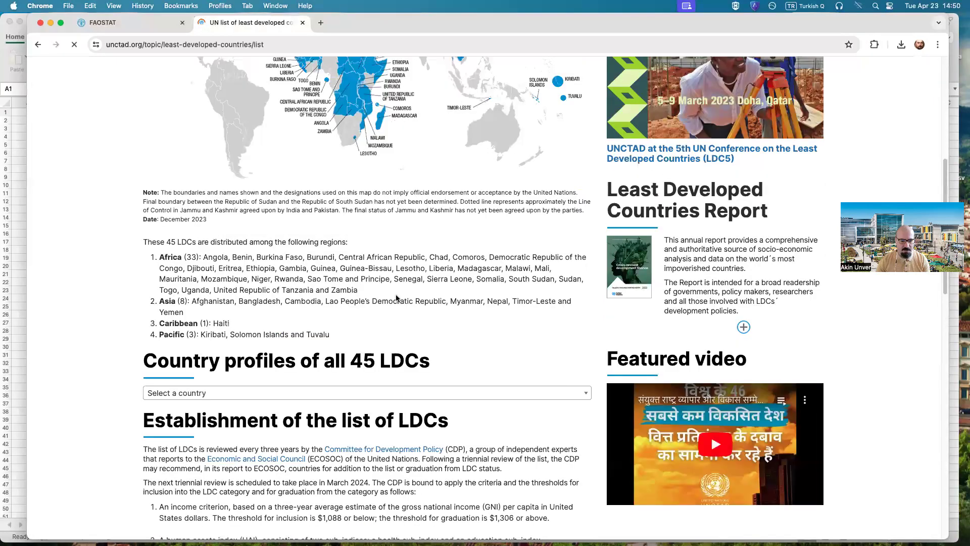
scroll(396, 298, "down", 15)
scroll(396, 296, "up", 12)
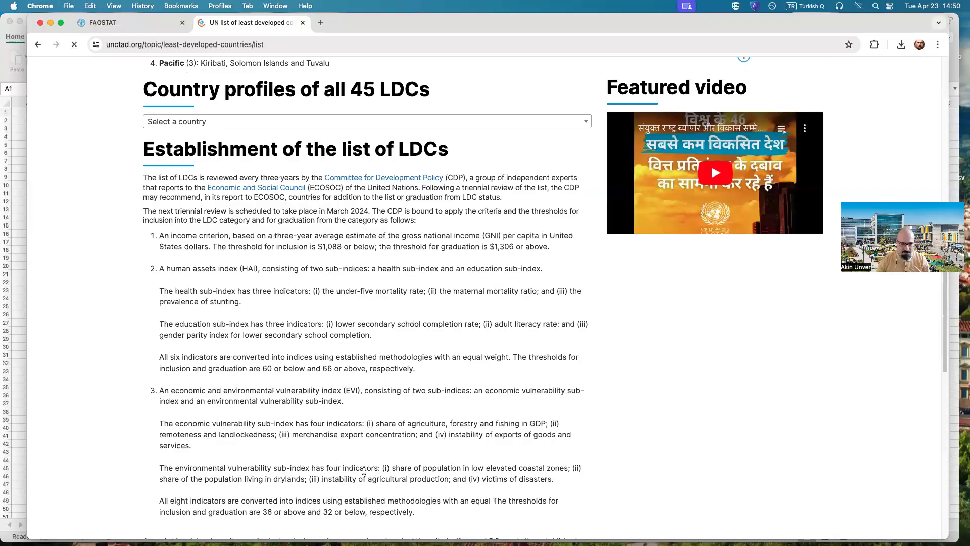
scroll(364, 470, "up", 9)
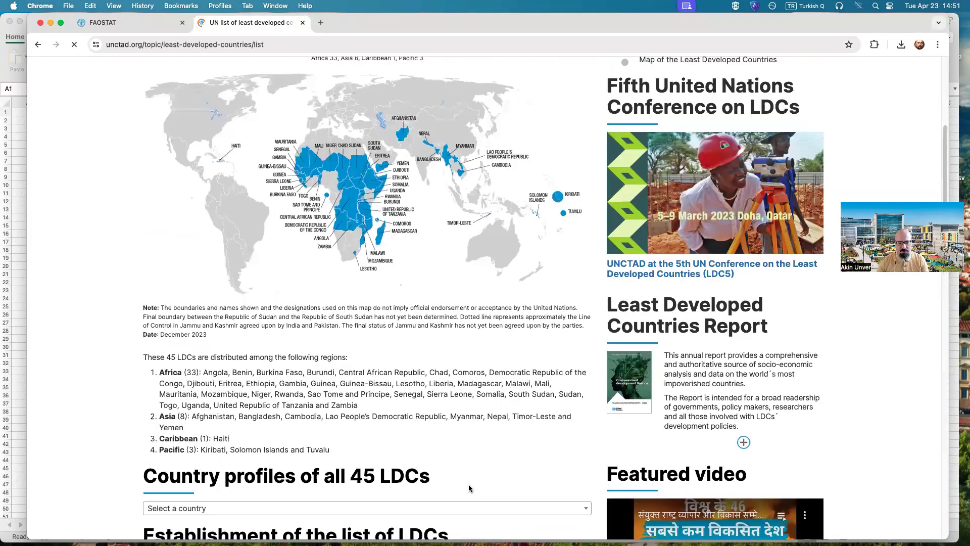
scroll(463, 457, "up", 3)
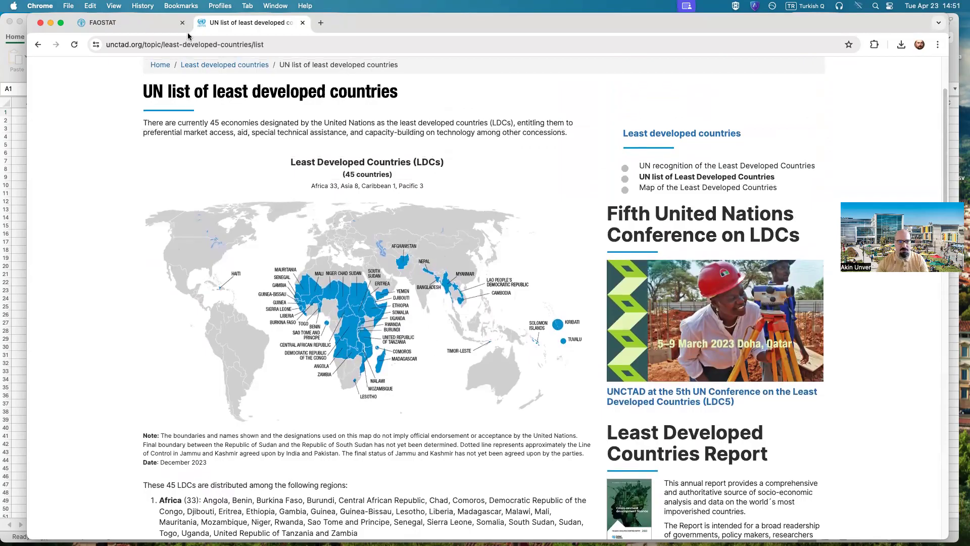
Step: Return to the FAOSTAT tab and select the special group Least Developed Countries + (Total)
left_click(163, 22)
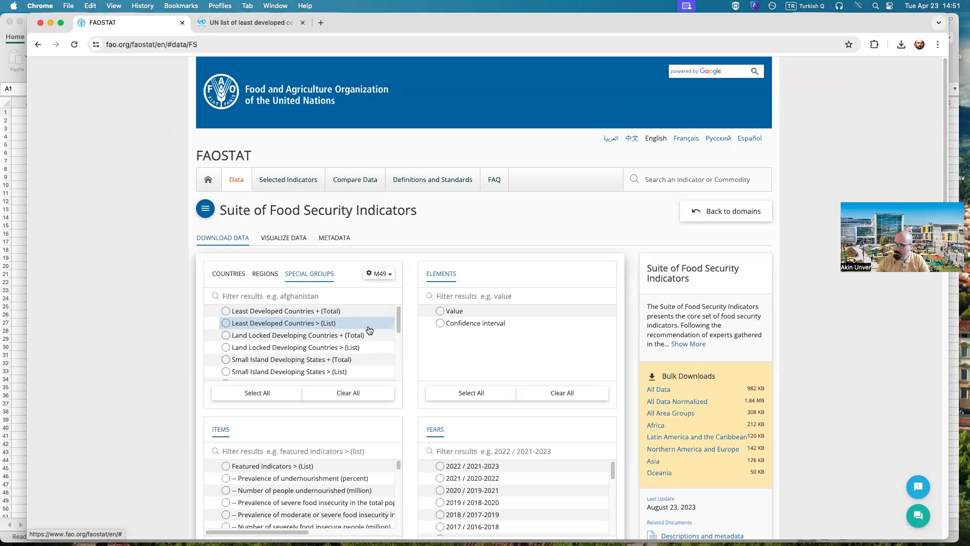
left_click(226, 311)
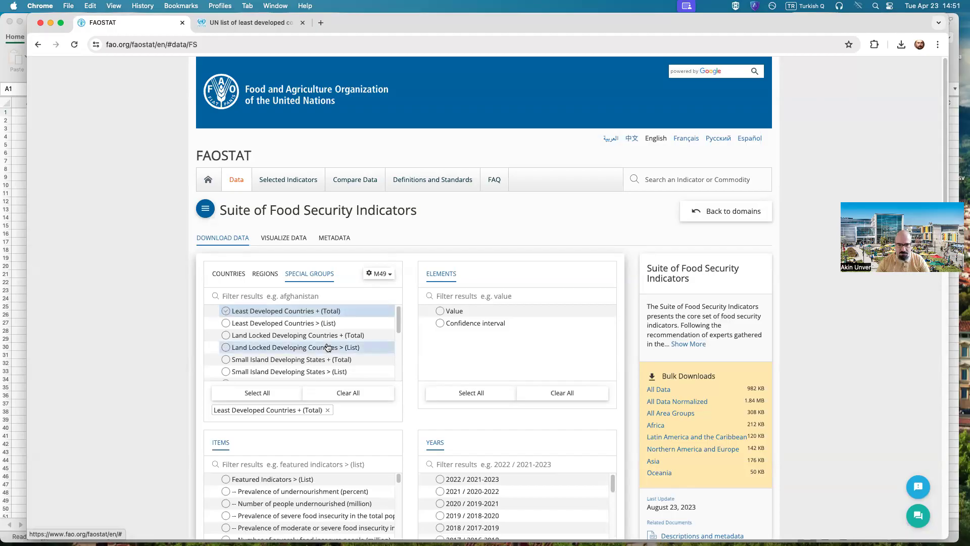
scroll(338, 336, "down", 3)
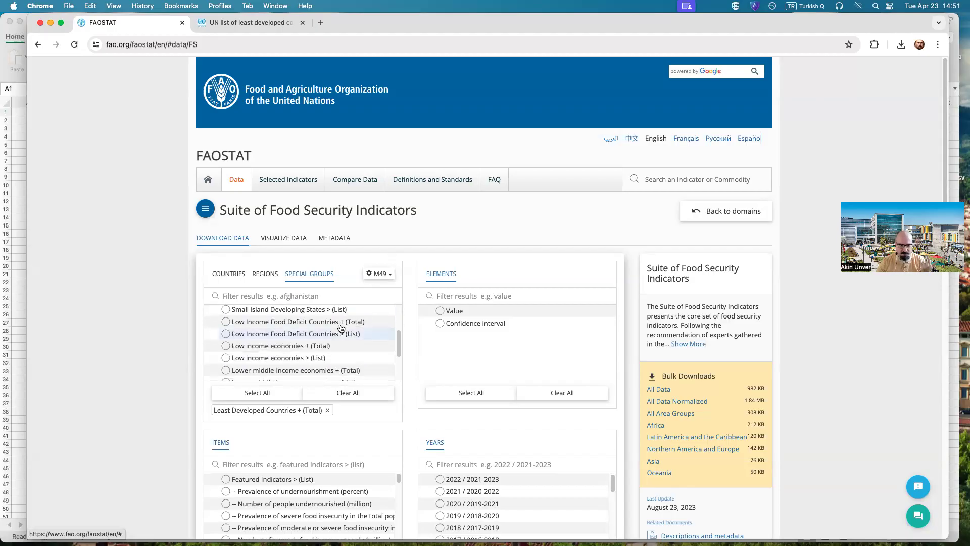
scroll(339, 329, "up", 1)
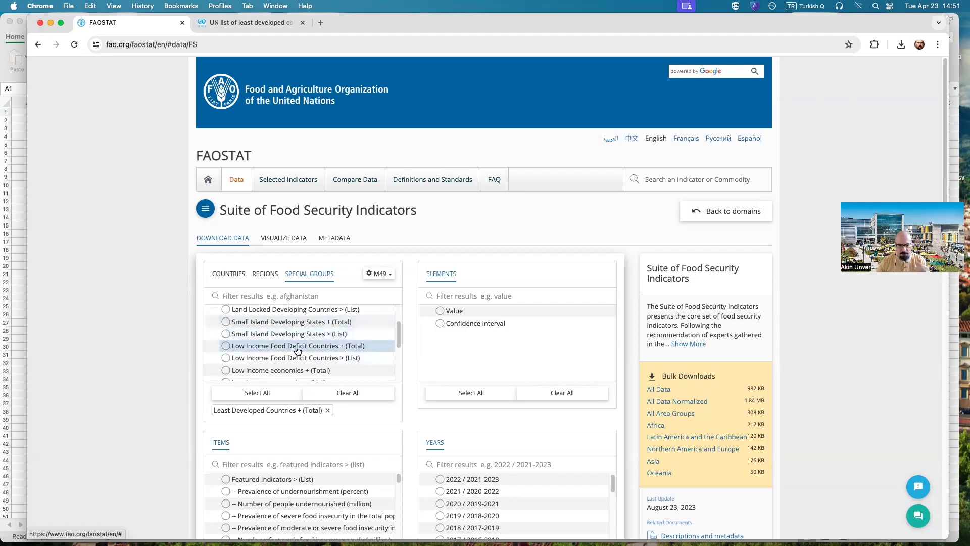
Step: Search the web for "low income food deficit countries" in the second tab and read FAO's country list and its classification criteria
left_click(256, 23)
left_click(254, 50)
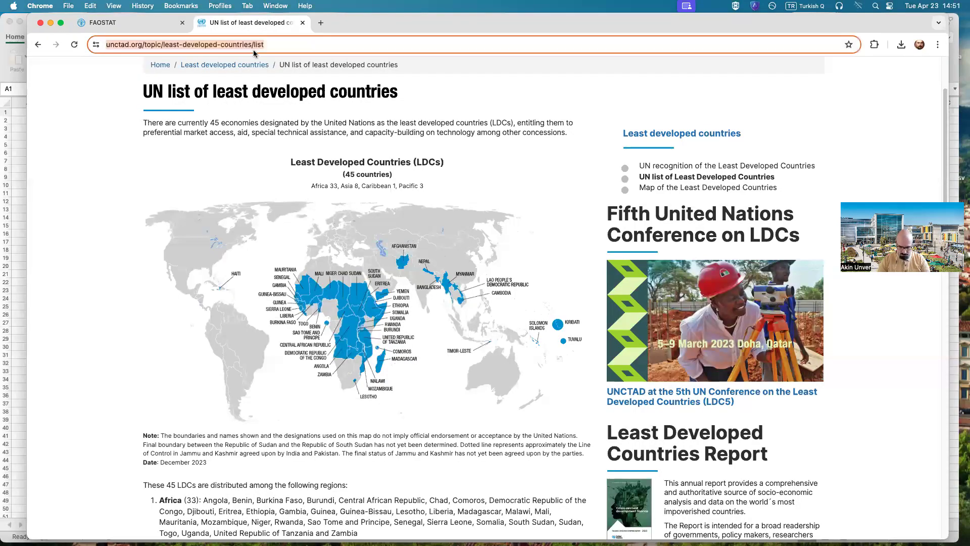
type("low income food def")
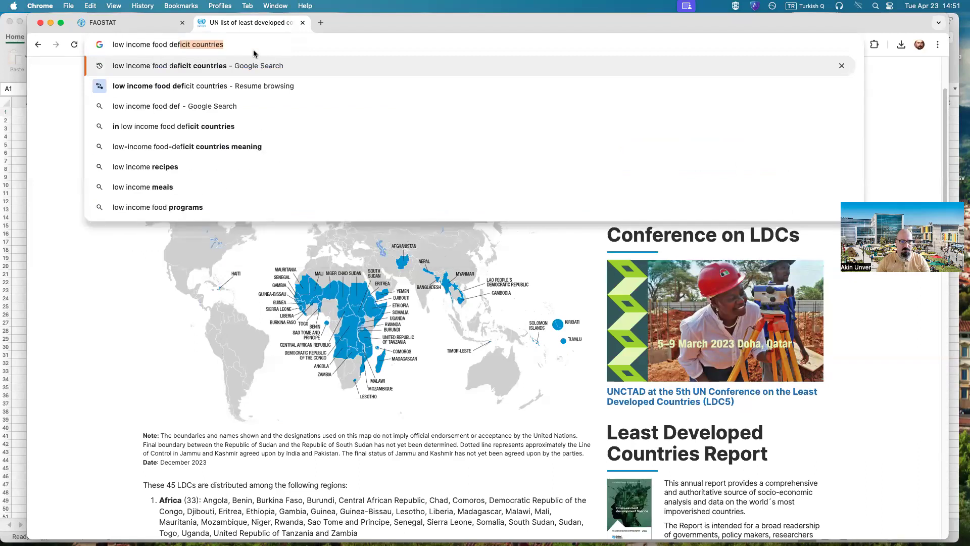
key("Return")
left_click(231, 332)
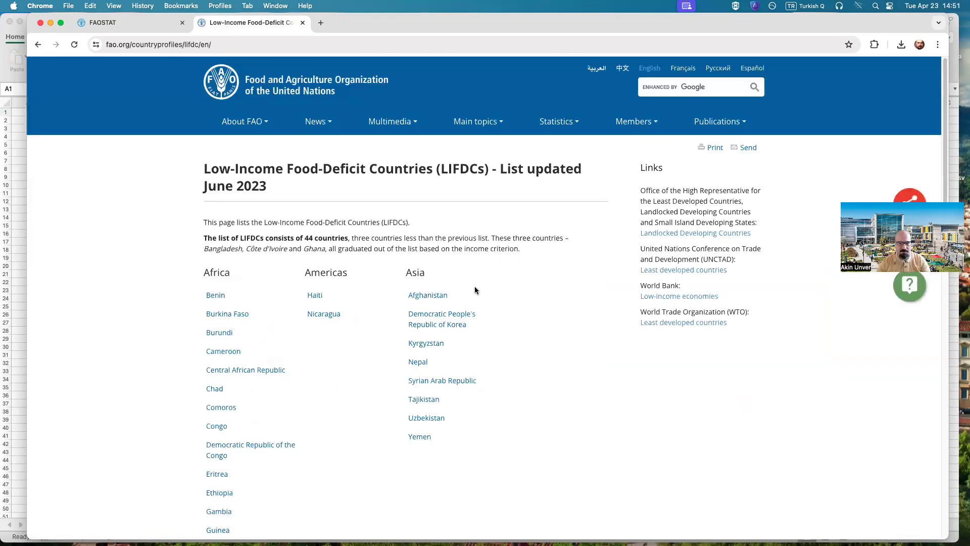
scroll(483, 219, "down", 10)
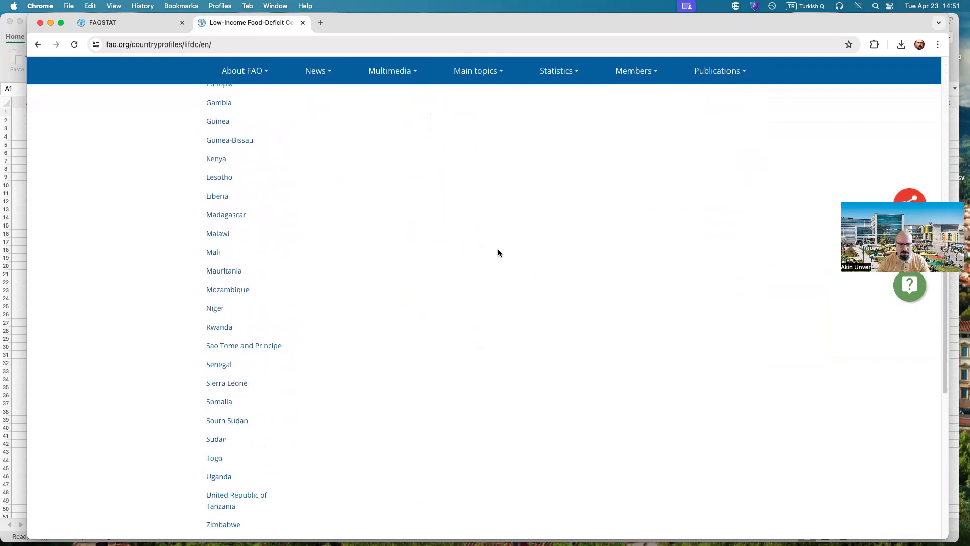
scroll(498, 253, "down", 6)
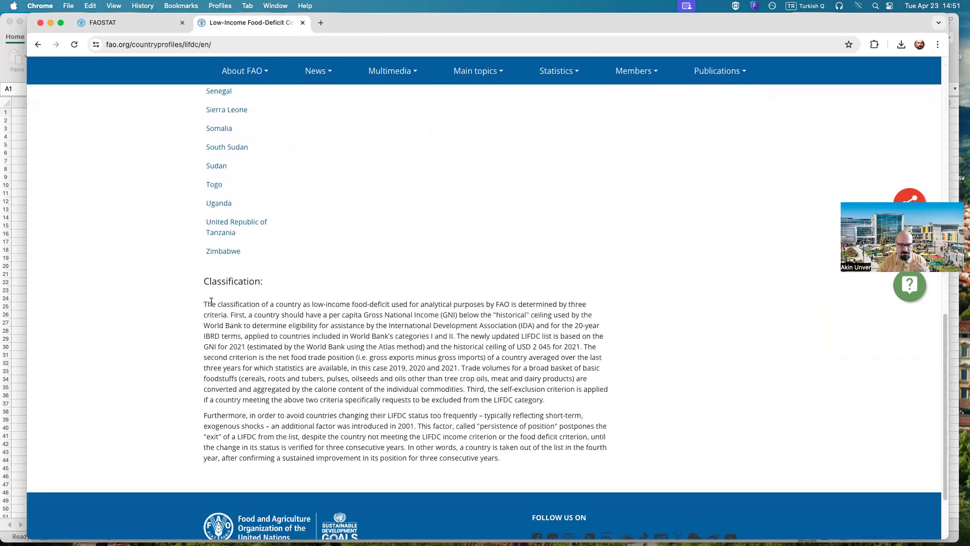
left_click_drag(205, 281, 546, 457)
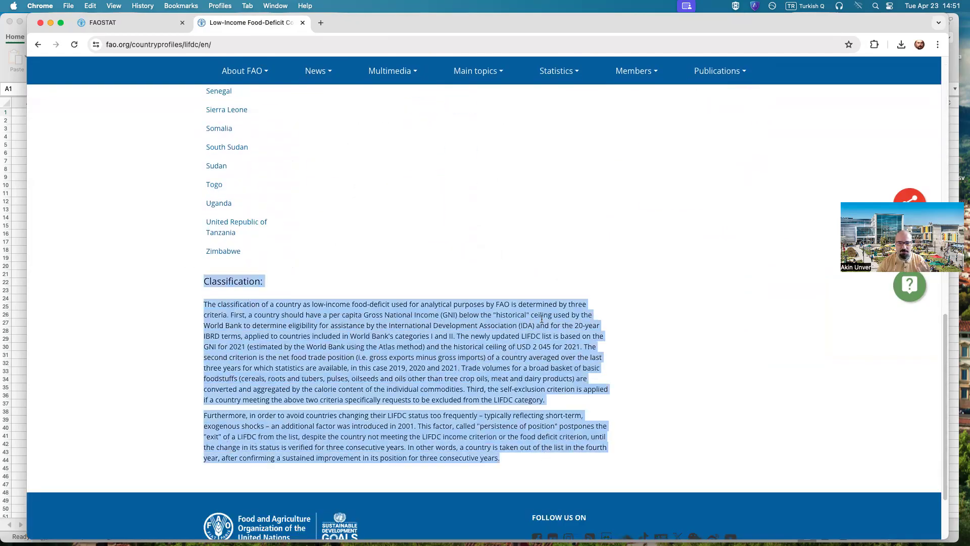
left_click(542, 320)
scroll(541, 319, "up", 15)
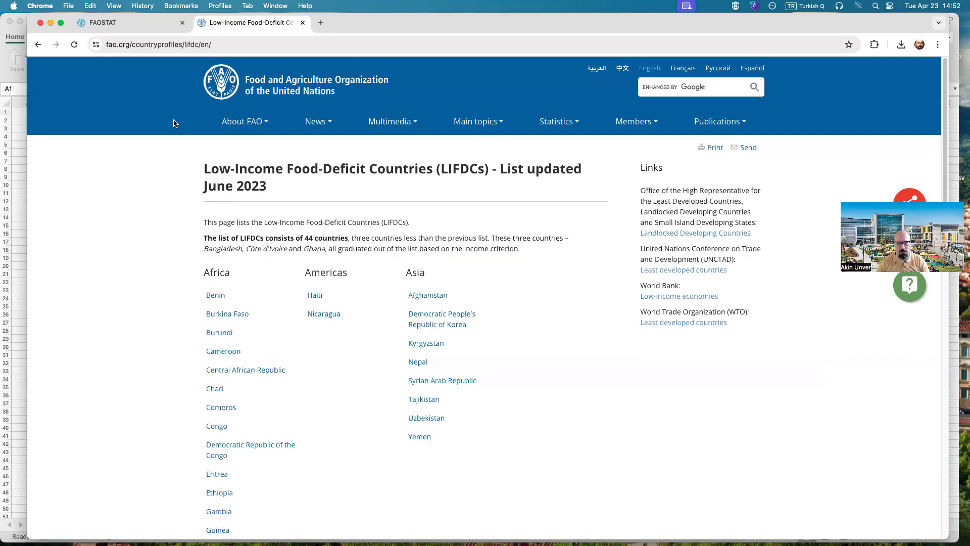
Step: Back in the FAOSTAT tab, add Low Income Food Deficit Countries + (Total) and Low income economies + (Total) to the selected special groups
left_click(130, 23)
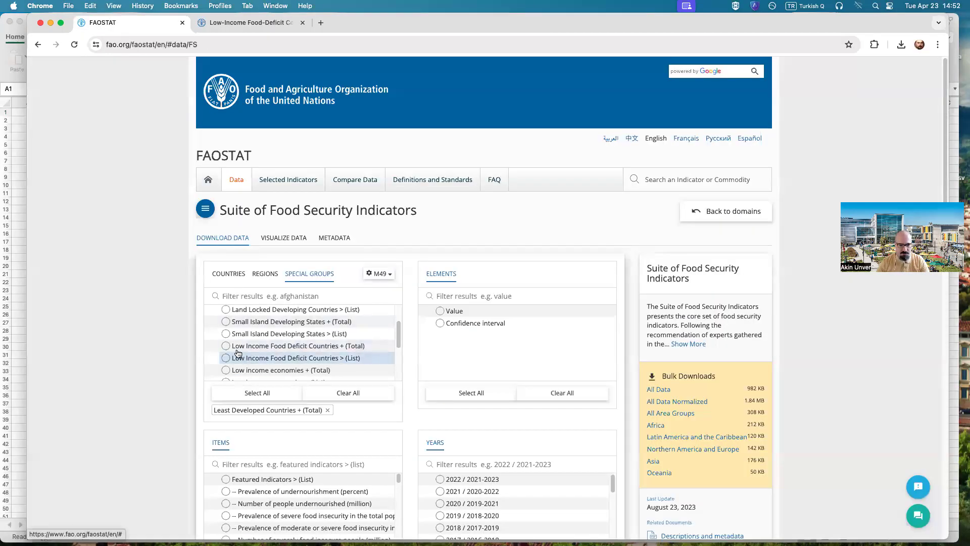
left_click(339, 346)
scroll(342, 328, "down", 2)
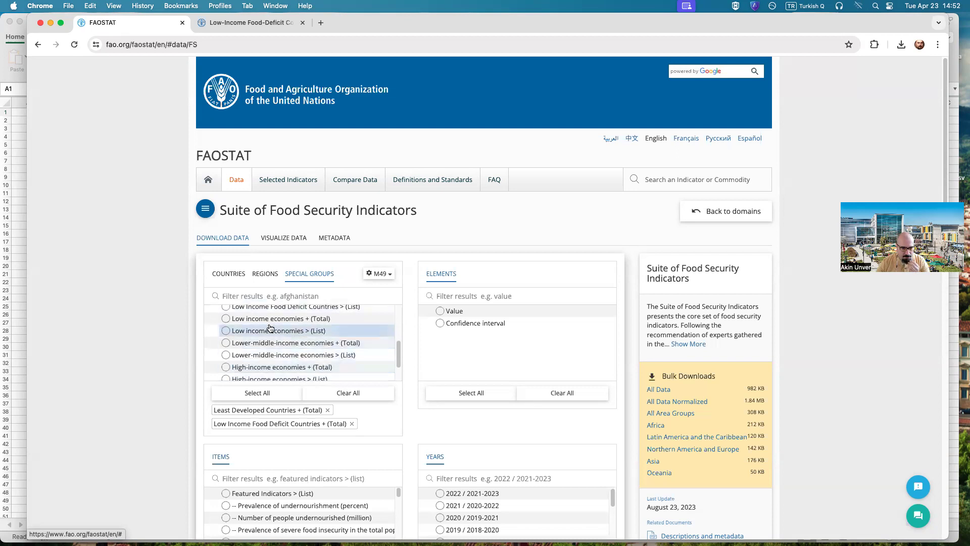
scroll(292, 330, "up", 1)
scroll(292, 330, "down", 2)
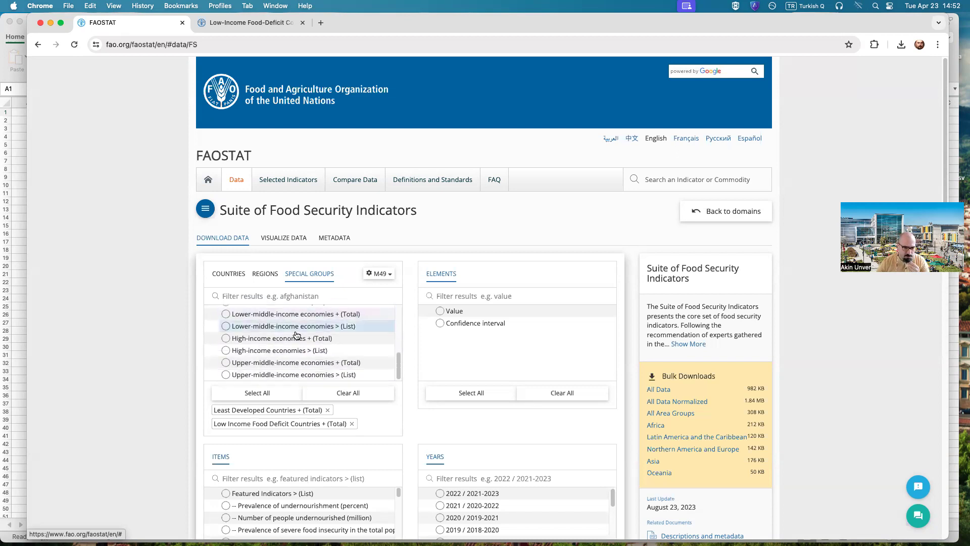
scroll(286, 344, "up", 1)
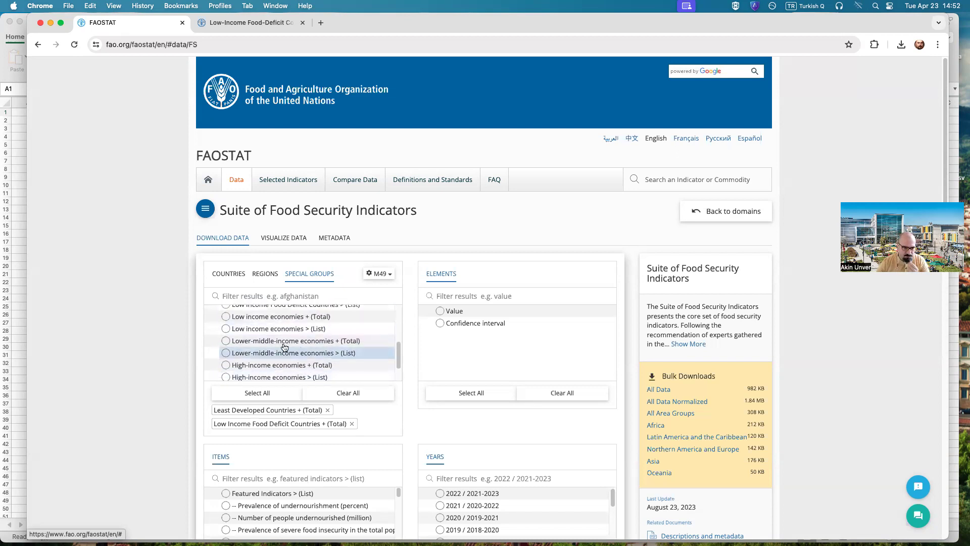
scroll(234, 331, "up", 3)
scroll(235, 332, "down", 3)
left_click(234, 329)
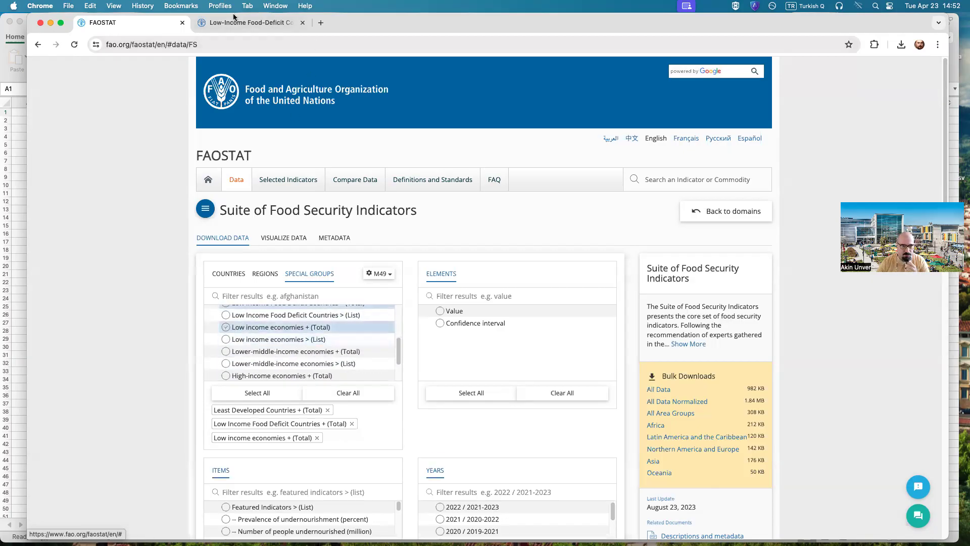
Step: Select Value as the element and Prevalence of undernourishment (percent) as the item for the query
scroll(294, 318, "up", 3)
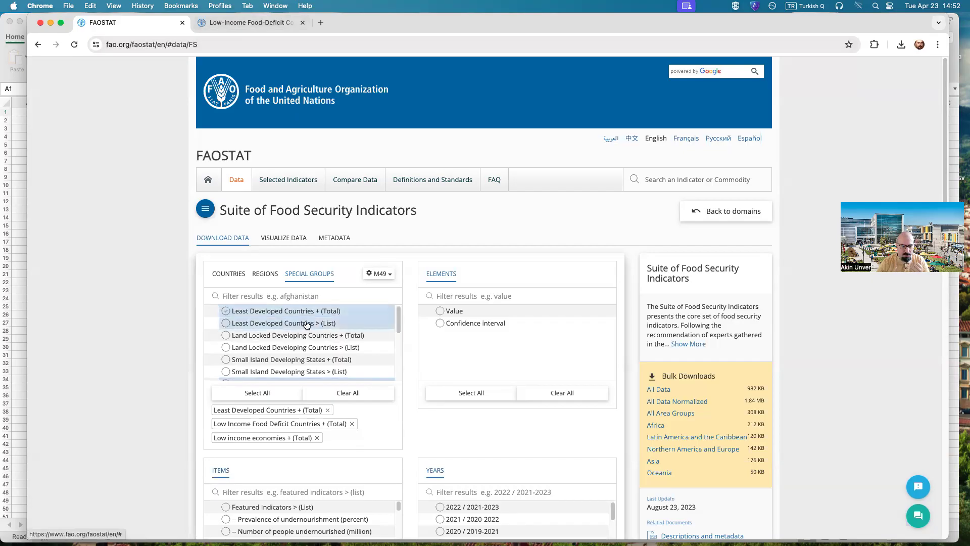
scroll(384, 360, "down", 1)
scroll(327, 374, "down", 3)
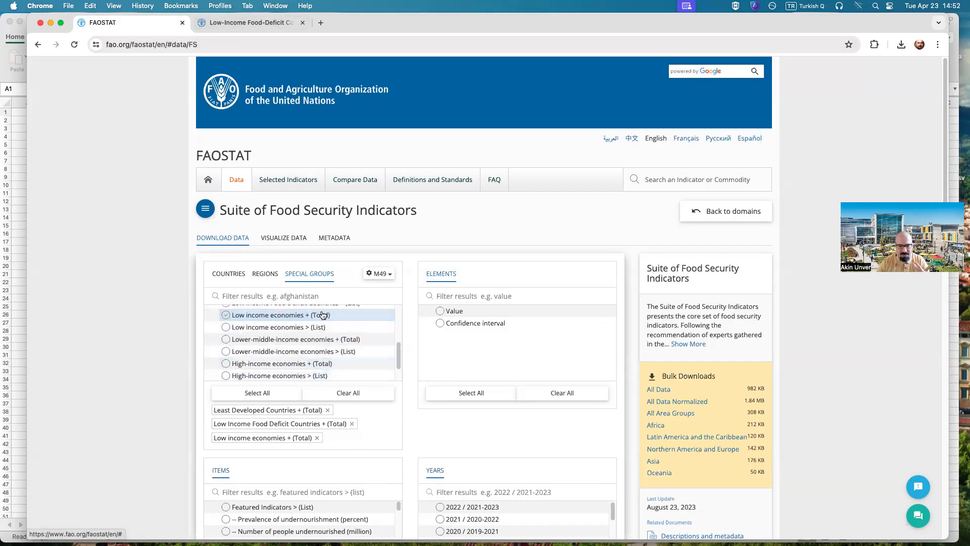
scroll(316, 328, "up", 3)
scroll(303, 353, "up", 3)
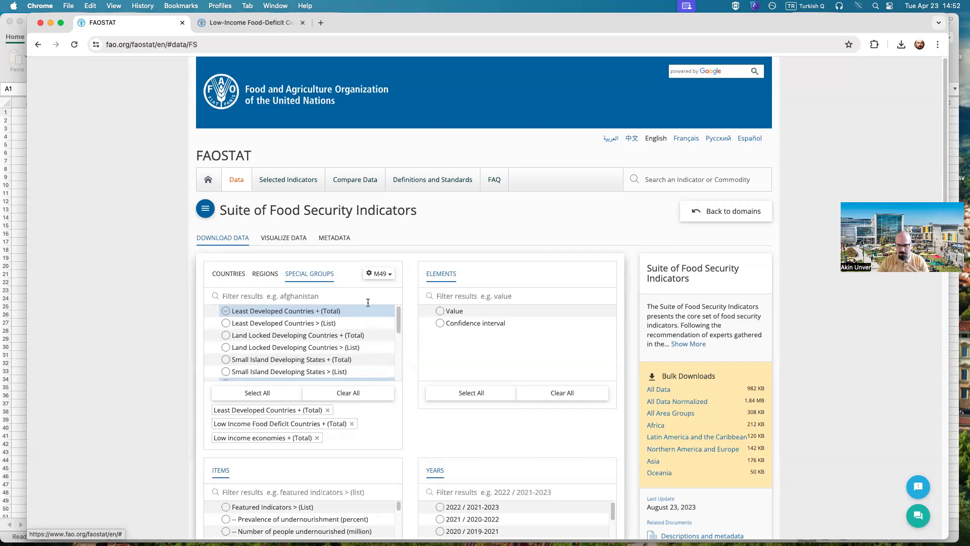
left_click(444, 311)
scroll(271, 337, "down", 3)
scroll(139, 385, "down", 5)
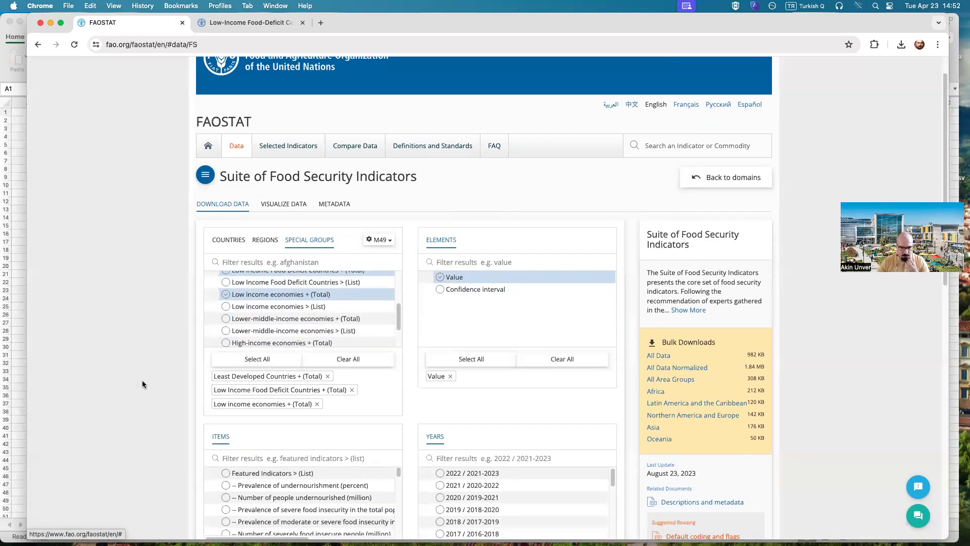
scroll(142, 384, "down", 1)
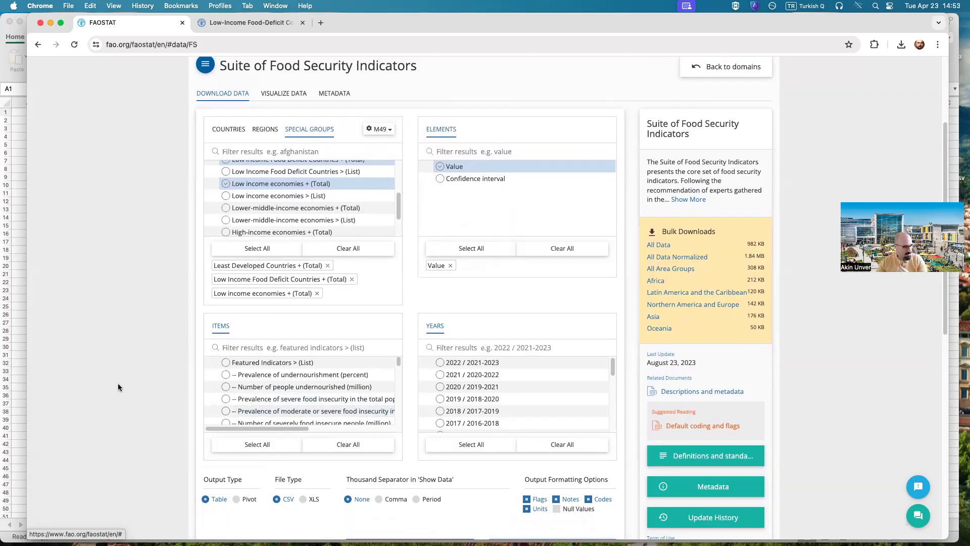
left_click(227, 374)
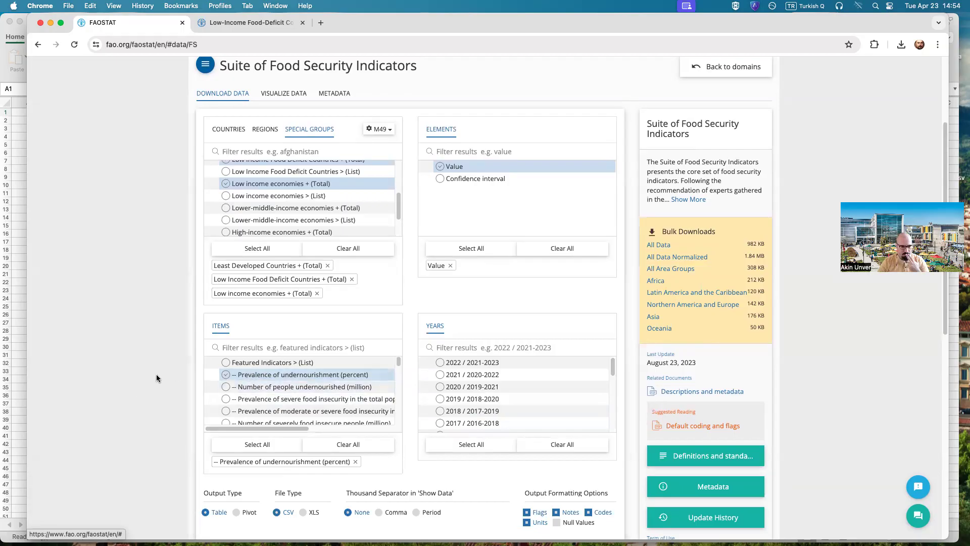
Step: Add Gross domestic product per capita, PPP, (constant 2017 international $) from the Access group to the selected items
scroll(355, 396, "down", 1)
scroll(356, 396, "down", 3)
scroll(356, 400, "down", 2)
scroll(343, 401, "down", 3)
scroll(332, 402, "down", 3)
scroll(332, 402, "down", 3)
scroll(331, 402, "down", 3)
scroll(330, 401, "down", 5)
scroll(327, 402, "down", 1)
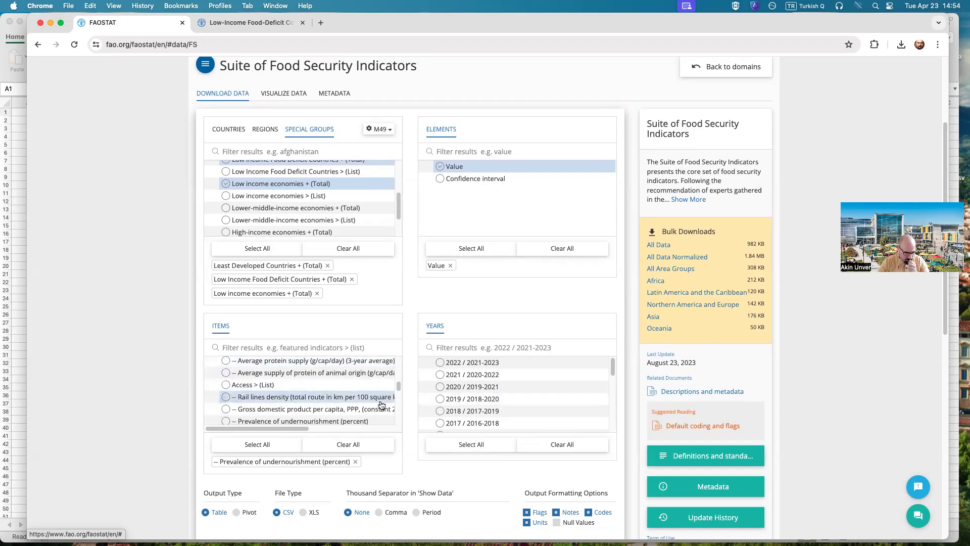
scroll(238, 411, "down", 2)
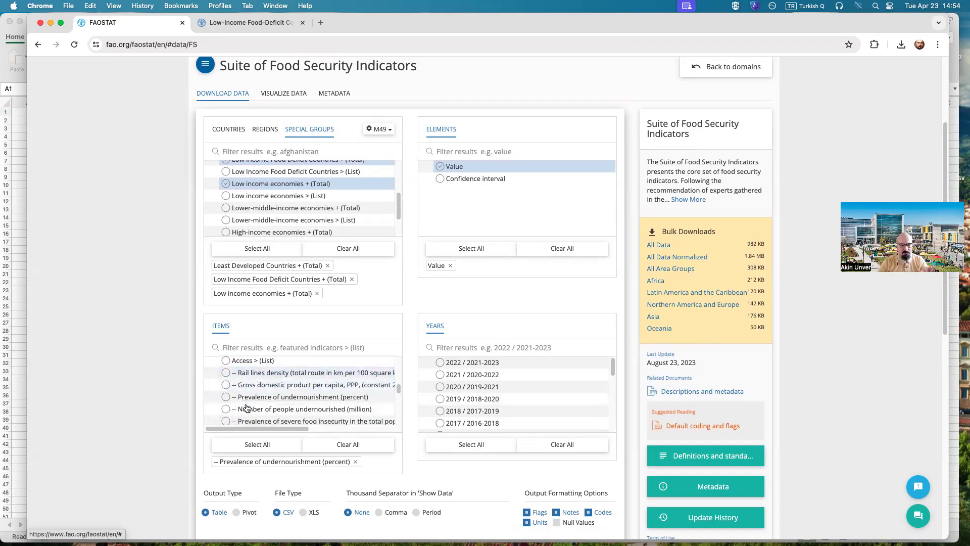
left_click(226, 388)
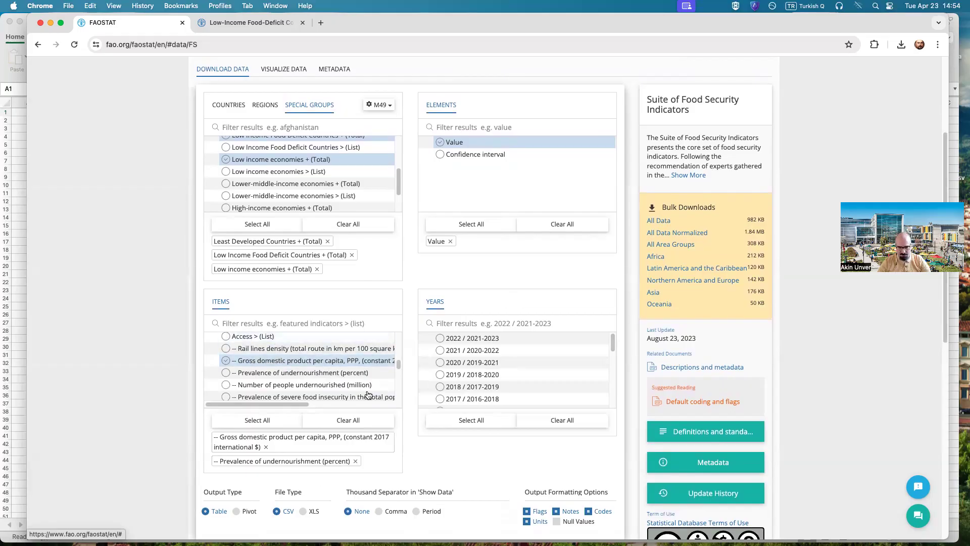
Step: Add Cereal import dependency ratio (percent) (3-year average) from the Stability group to the selected items
scroll(385, 382, "down", 1)
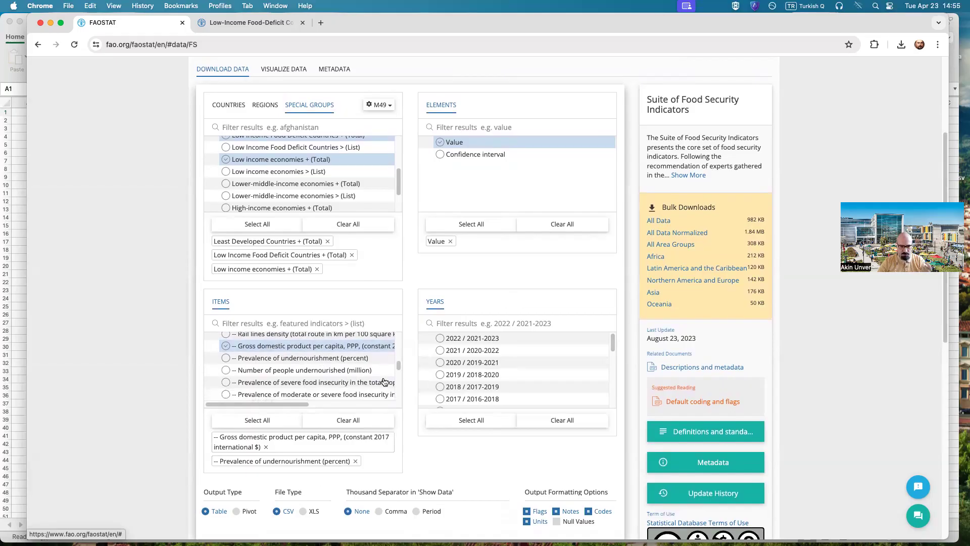
scroll(358, 380, "down", 2)
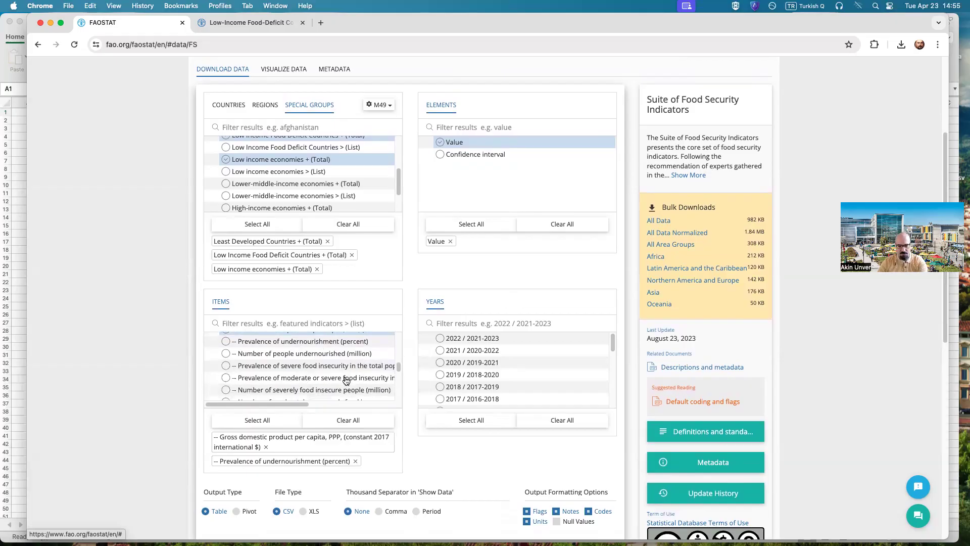
scroll(357, 362, "down", 1)
scroll(339, 368, "down", 1)
scroll(330, 371, "down", 3)
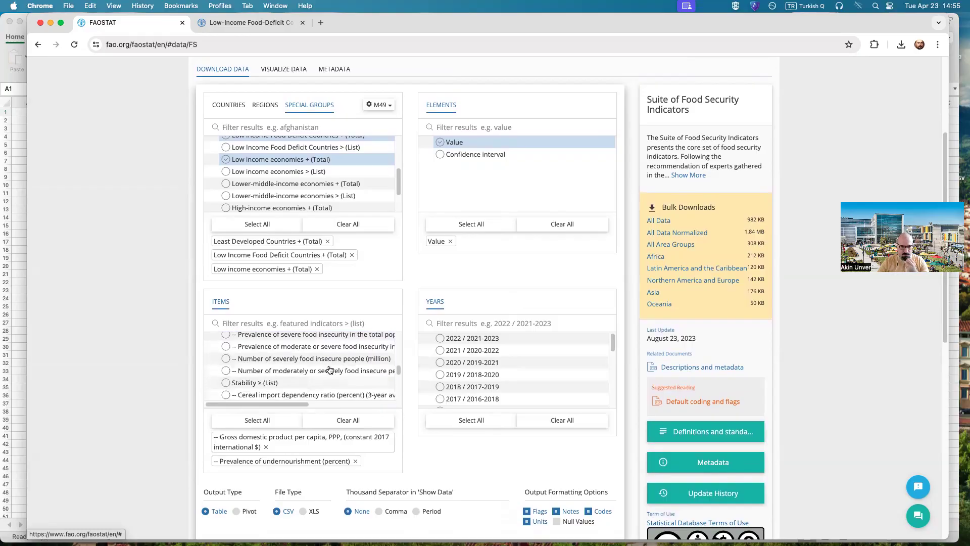
scroll(272, 374, "down", 2)
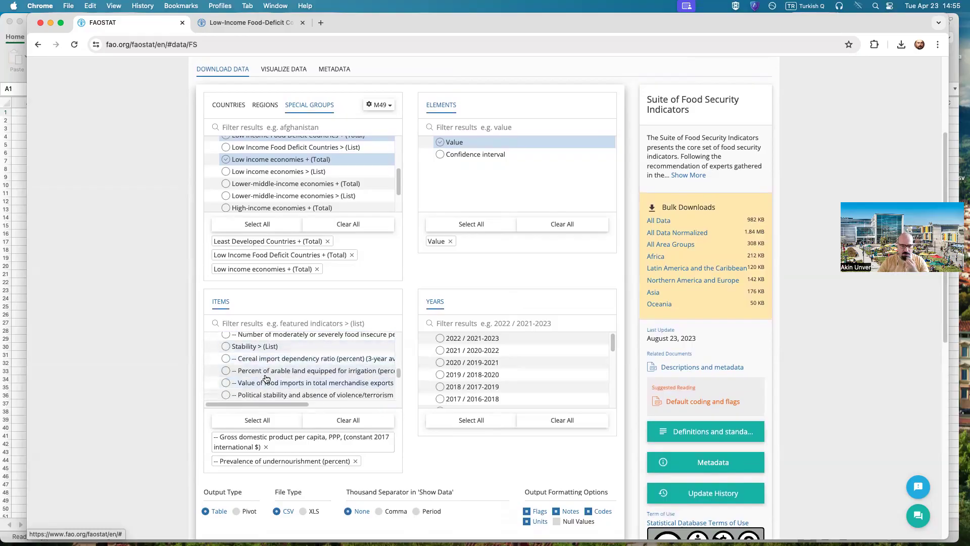
left_click(276, 360)
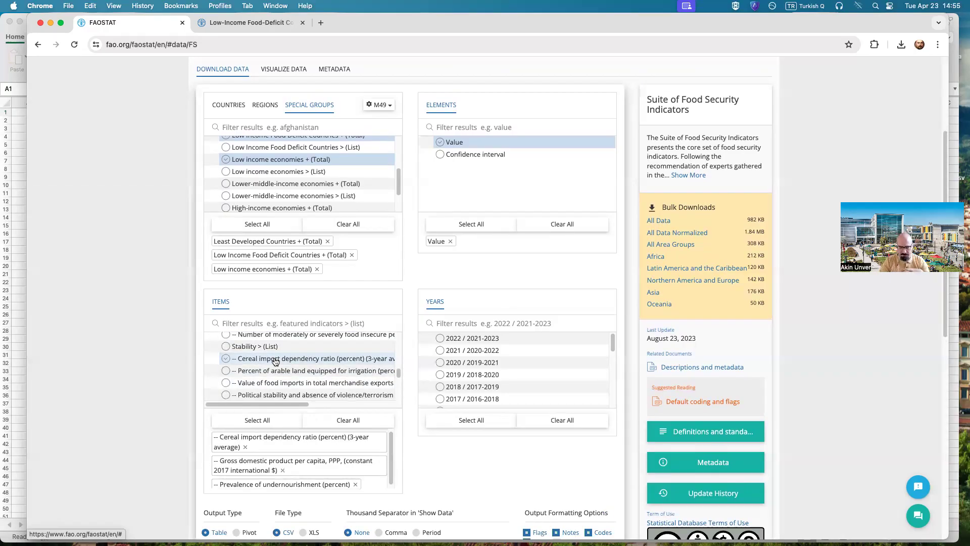
Step: Search the web for "cereal food types" in the second browser tab
left_click(280, 24)
left_click(275, 42)
type("cer")
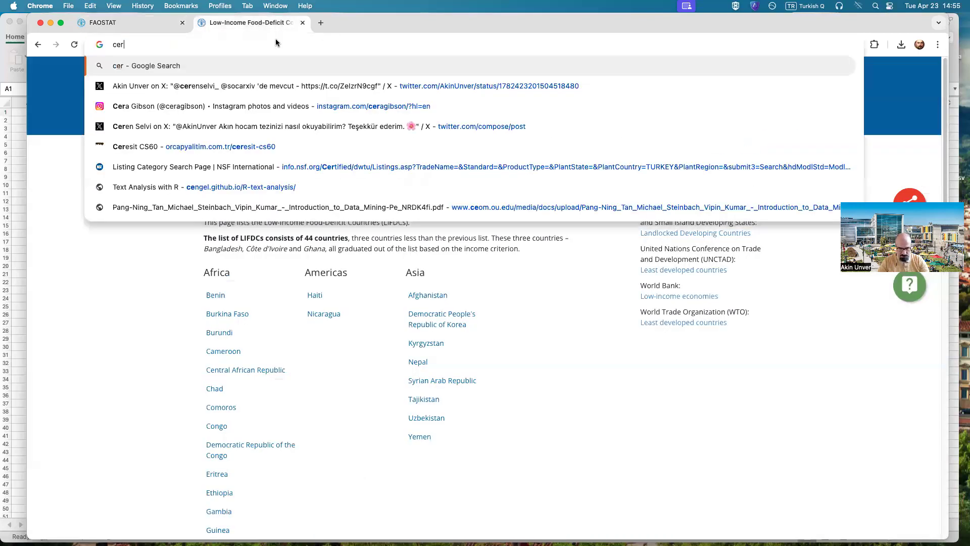
type("eal food types")
key("Return")
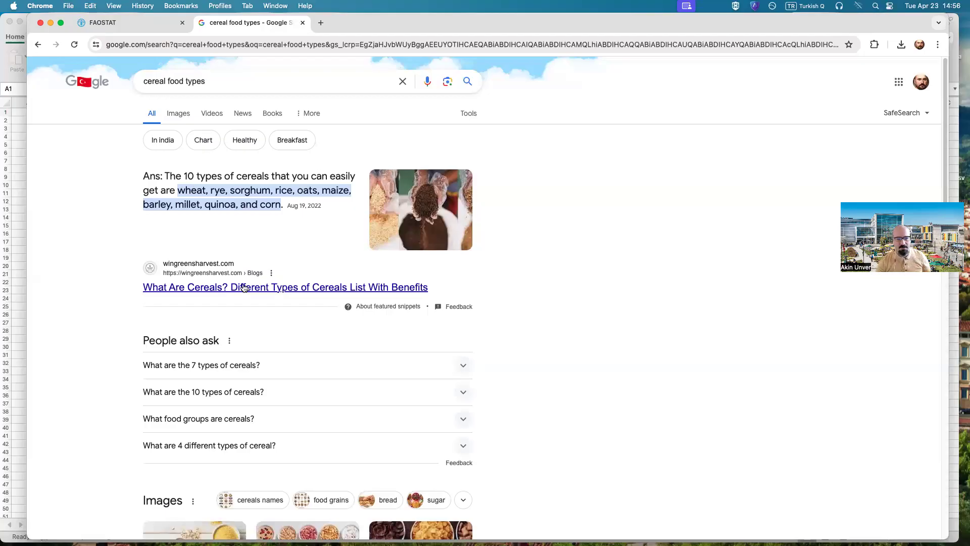
Step: Return to the FAOSTAT tab and add Percent of arable land equipped for irrigation to the selected items
left_click(126, 27)
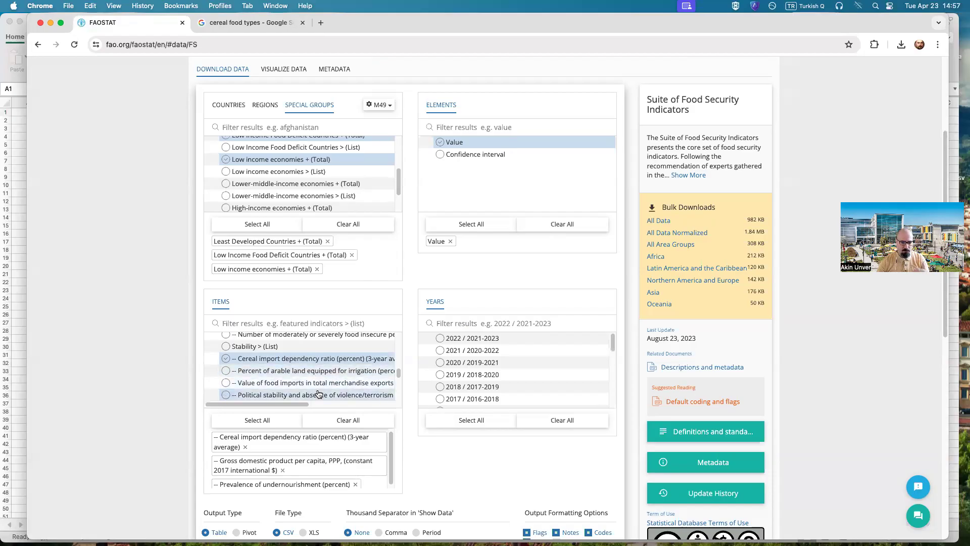
left_click_drag(301, 402, 281, 399)
left_click(226, 371)
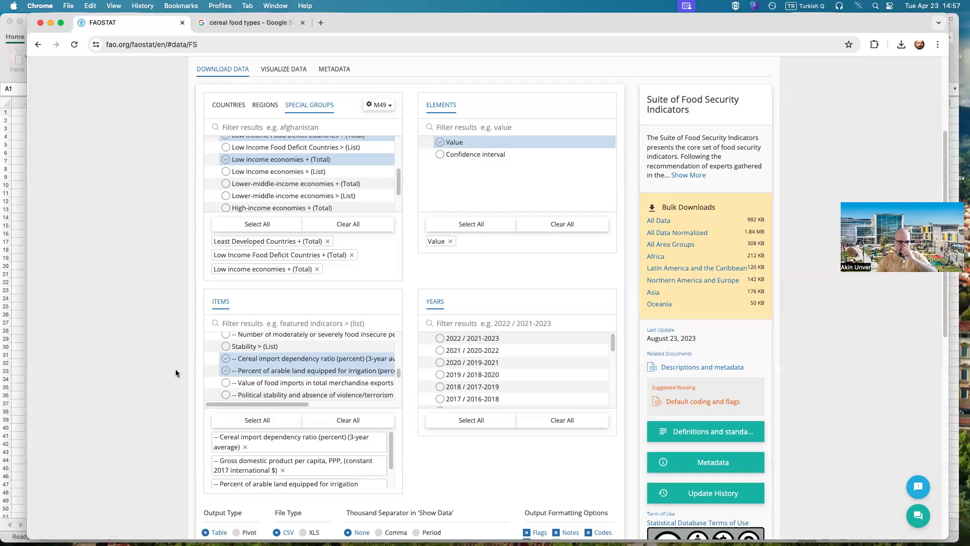
Step: Read the full names of the Stability items and add Political stability and absence of violence/terrorism (index) to the selection
left_click_drag(275, 405, 259, 417)
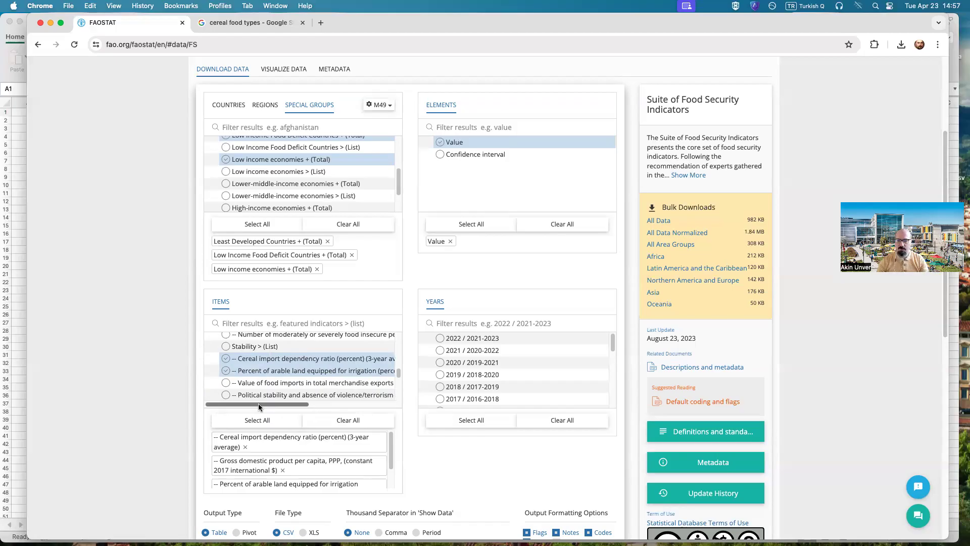
left_click_drag(259, 407, 272, 406)
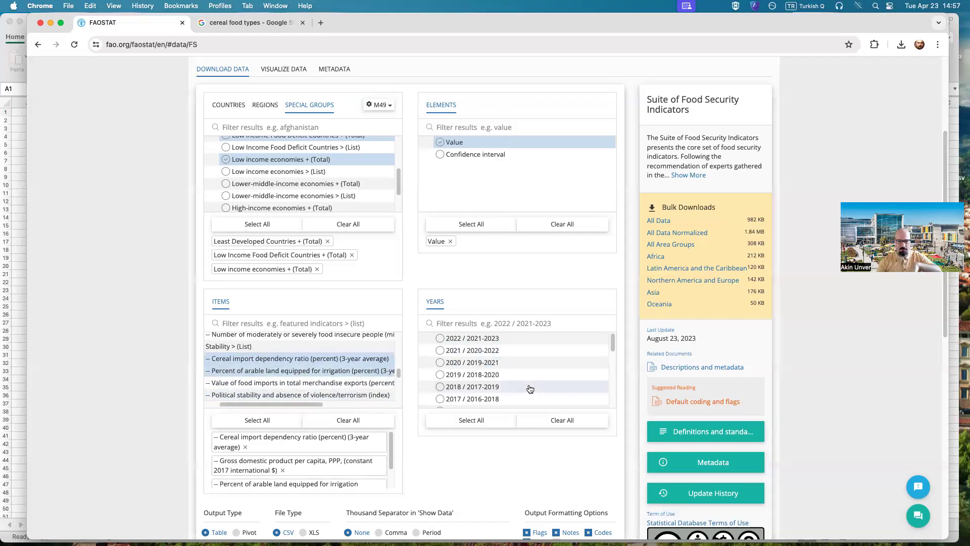
left_click_drag(274, 402, 265, 402)
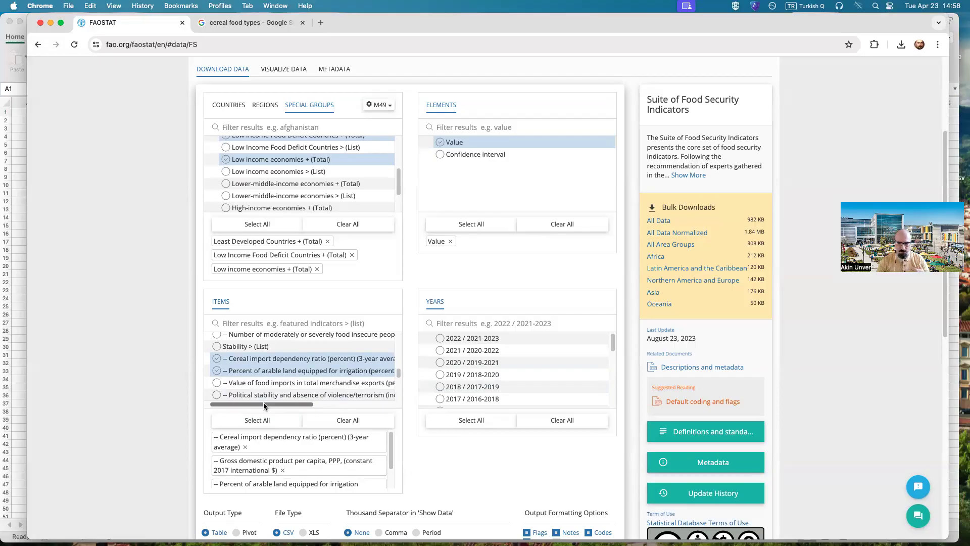
left_click_drag(263, 403, 259, 406)
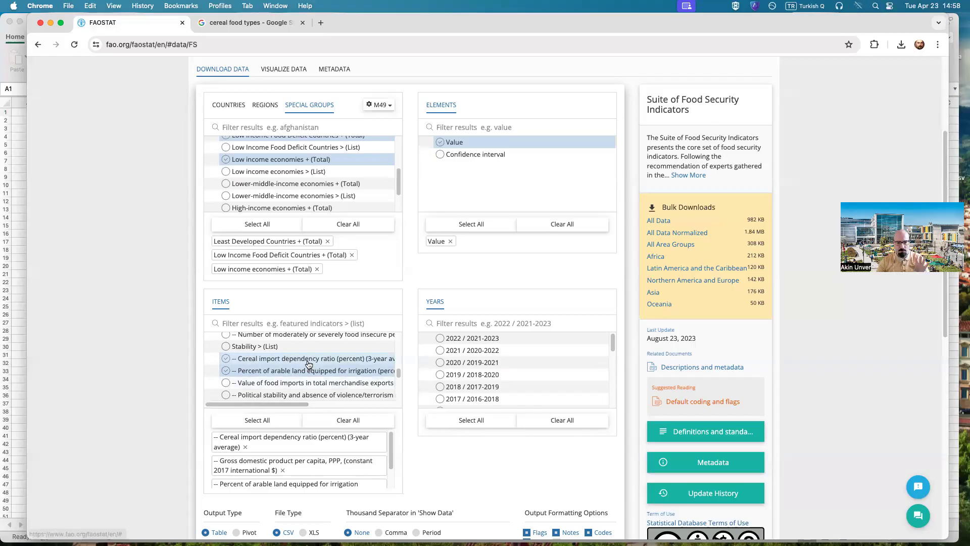
scroll(322, 378, "down", 2)
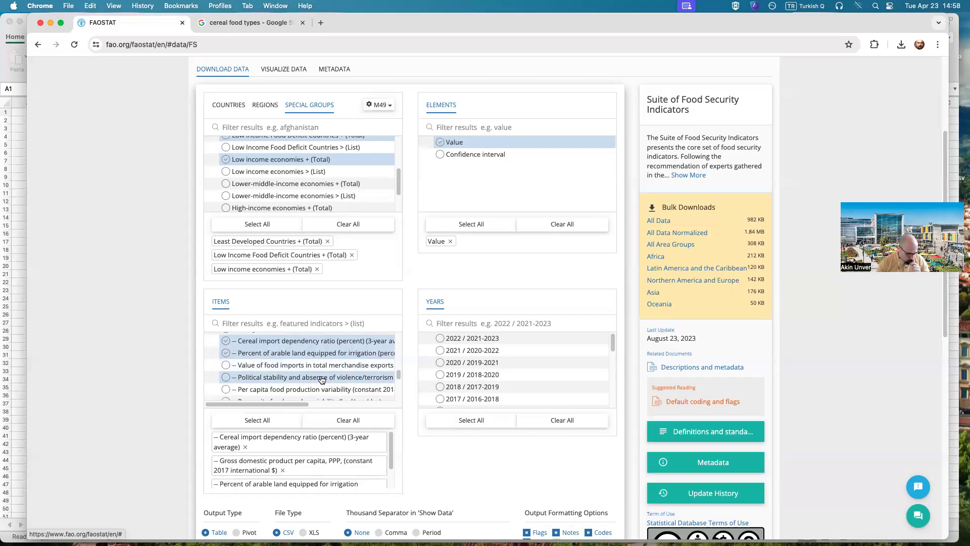
left_click(250, 380)
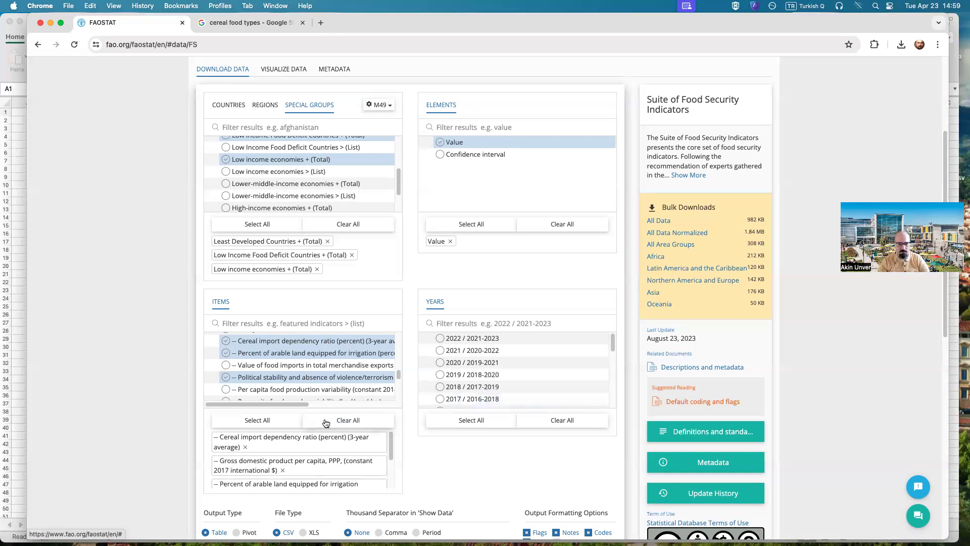
Step: Select all available years for the query and check the list's full range
scroll(374, 415, "down", 2)
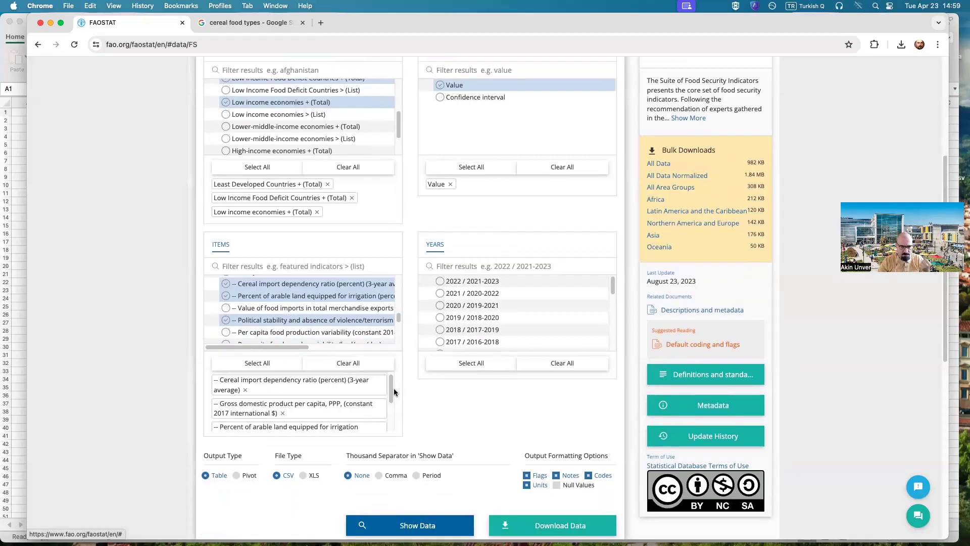
mouse_move(395, 395)
left_mouse_down()
mouse_move(387, 418)
mouse_move(395, 390)
left_mouse_up()
left_click(471, 411)
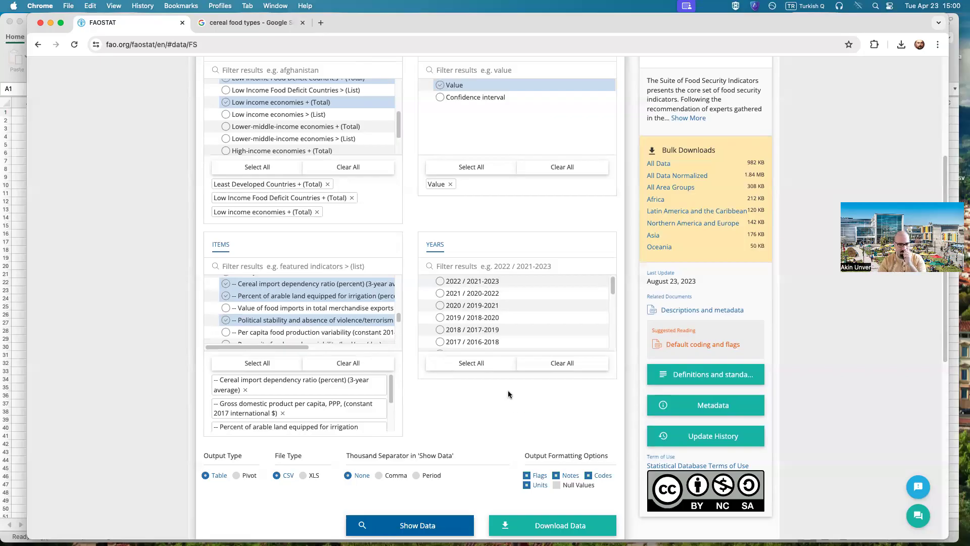
scroll(475, 296, "down", 5)
scroll(475, 296, "up", 5)
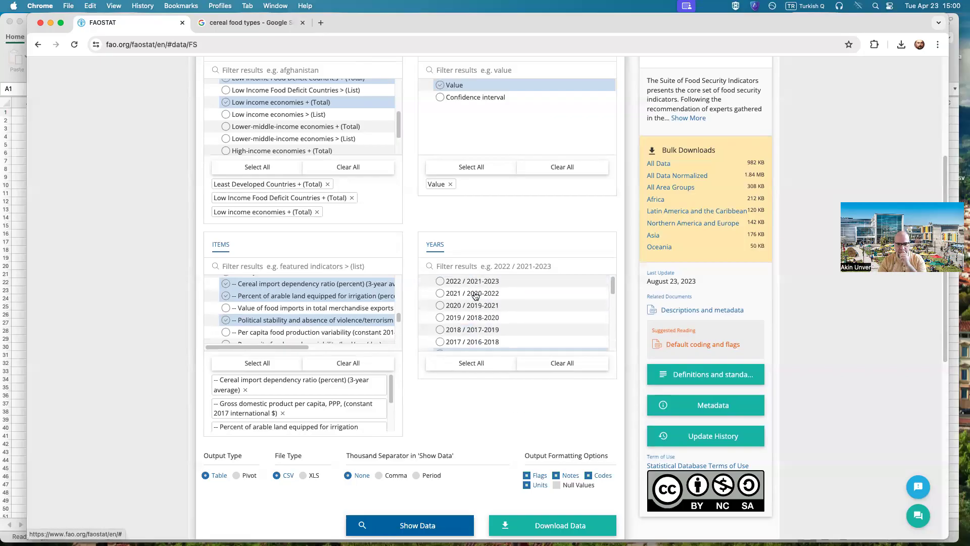
left_click(465, 362)
scroll(506, 313, "down", 6)
scroll(506, 316, "down", 8)
scroll(465, 273, "up", 15)
scroll(474, 389, "down", 9)
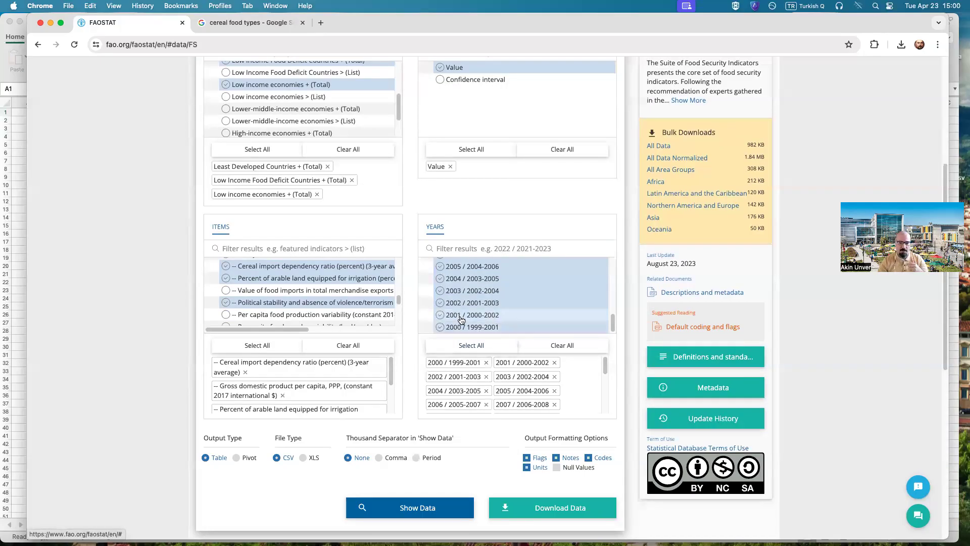
scroll(466, 319, "up", 5)
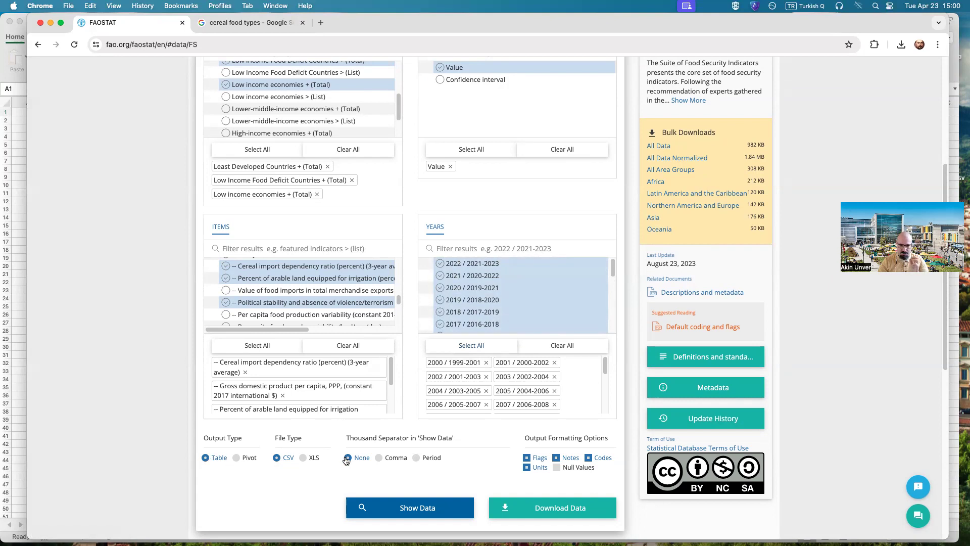
Step: Exclude units, flags, notes and codes from the output and download the data as CSV
left_click(526, 467)
left_click(527, 457)
left_click(557, 457)
left_click(589, 458)
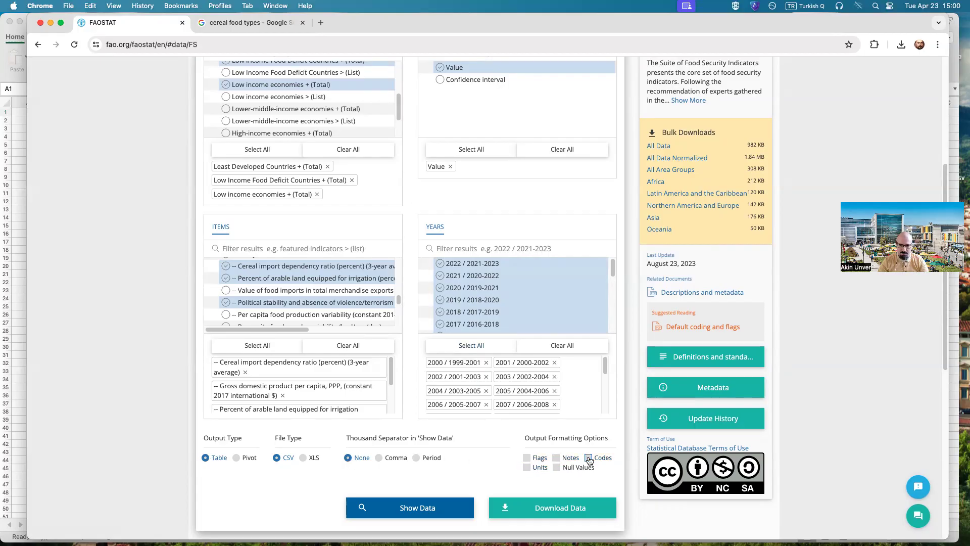
left_click(553, 508)
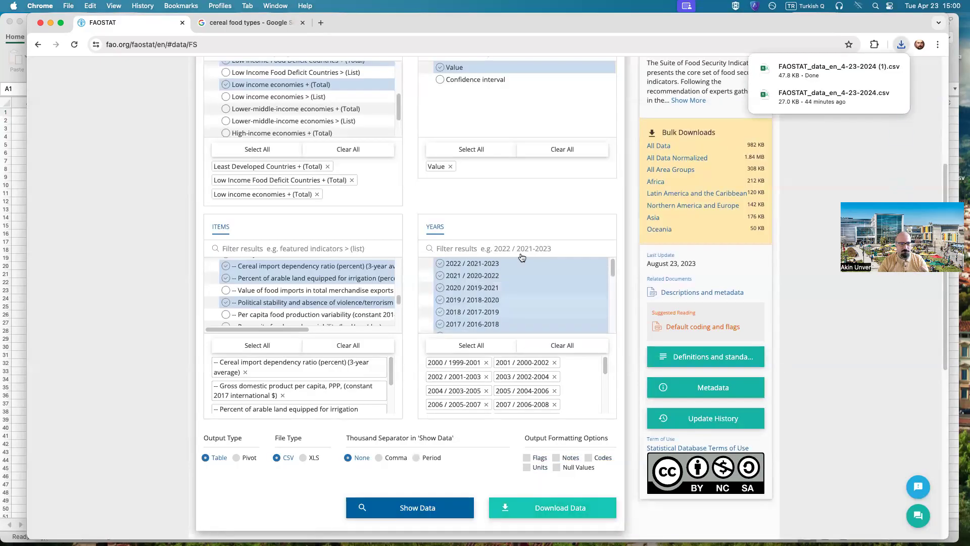
Step: Switch to Excel and start a legacy text import of FAOSTAT_data_en_4-23-2024 (1).csv into the empty UnderNourishCorr20-22 sheet
left_click(16, 382)
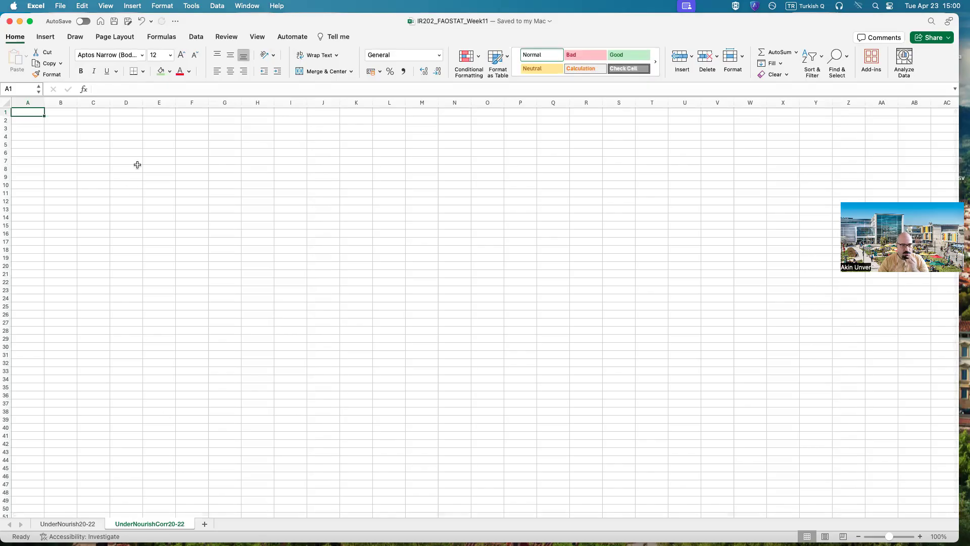
left_click(195, 39)
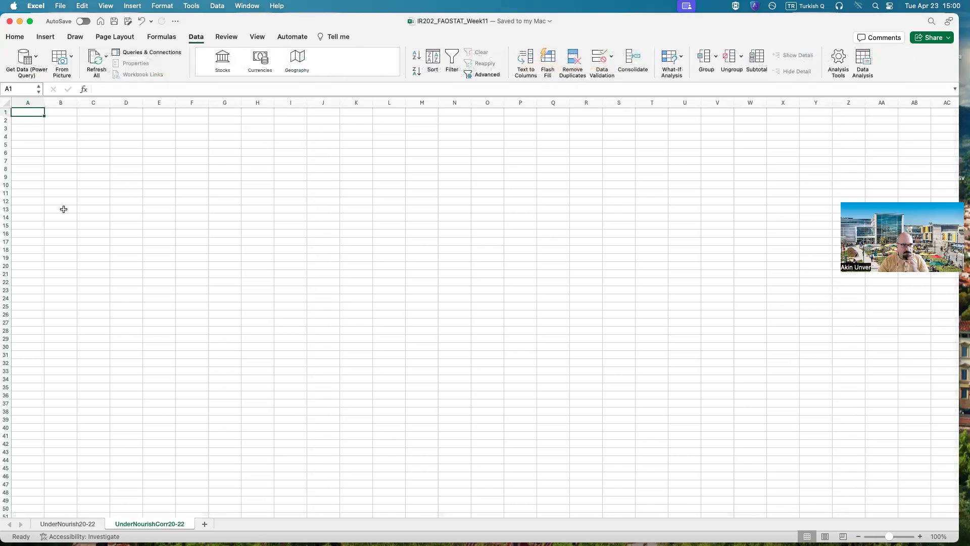
left_click(37, 64)
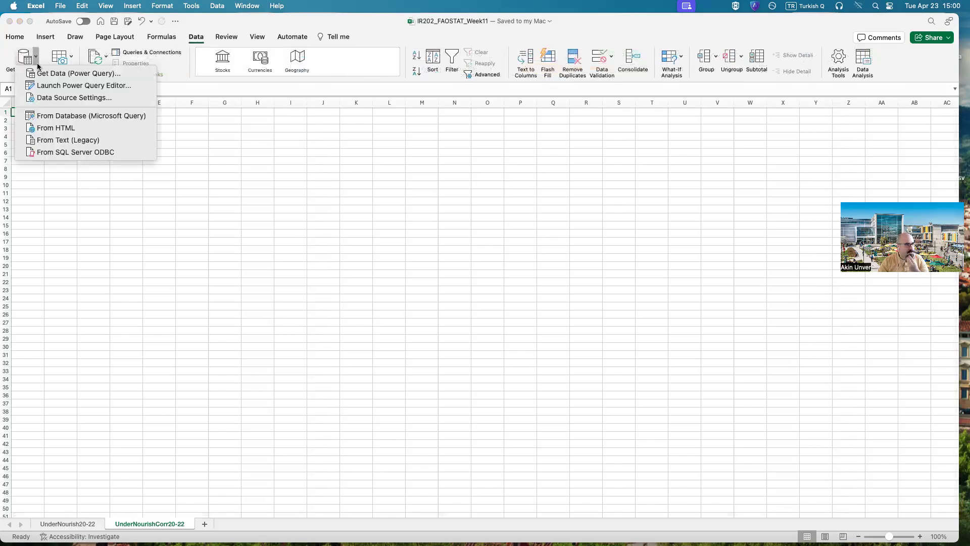
left_click(56, 140)
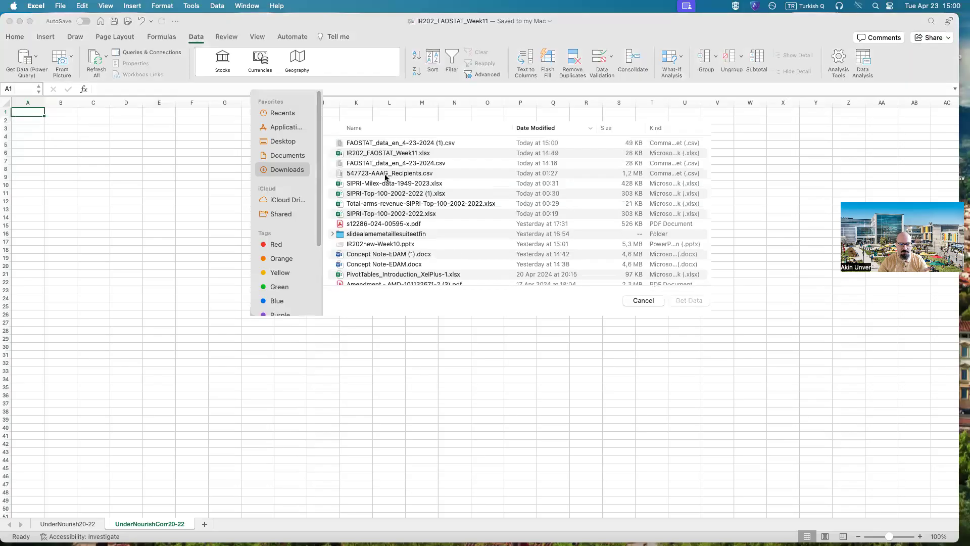
left_click(388, 143)
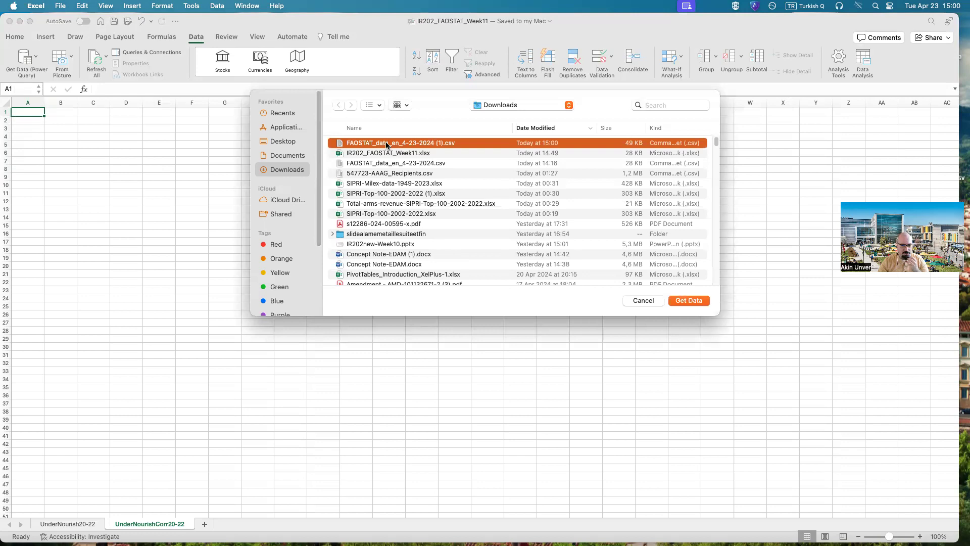
double_click(386, 143)
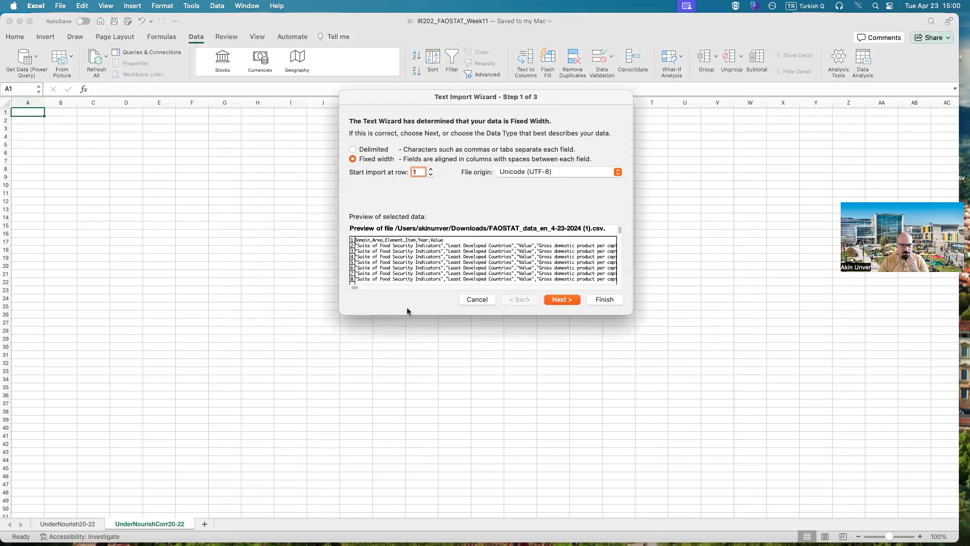
Step: Set the import to delimited data with Comma instead of Tab as the delimiter, and continue to the column data formats
left_click(368, 150)
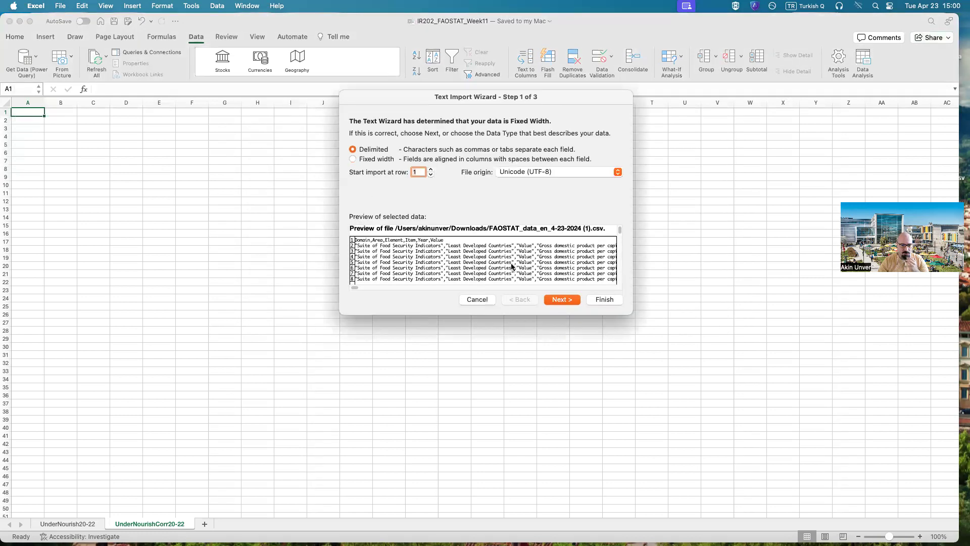
left_click(557, 300)
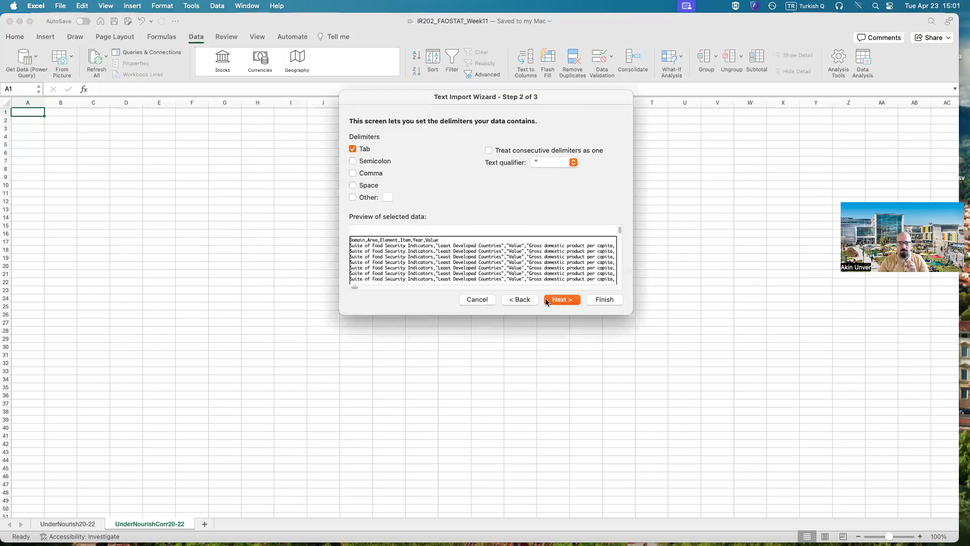
left_click(367, 150)
left_click(370, 176)
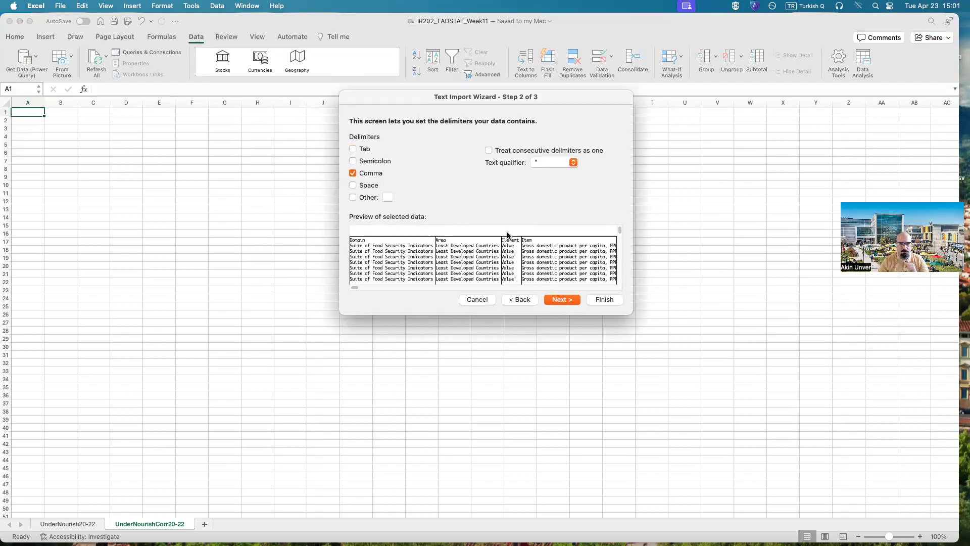
left_click(560, 300)
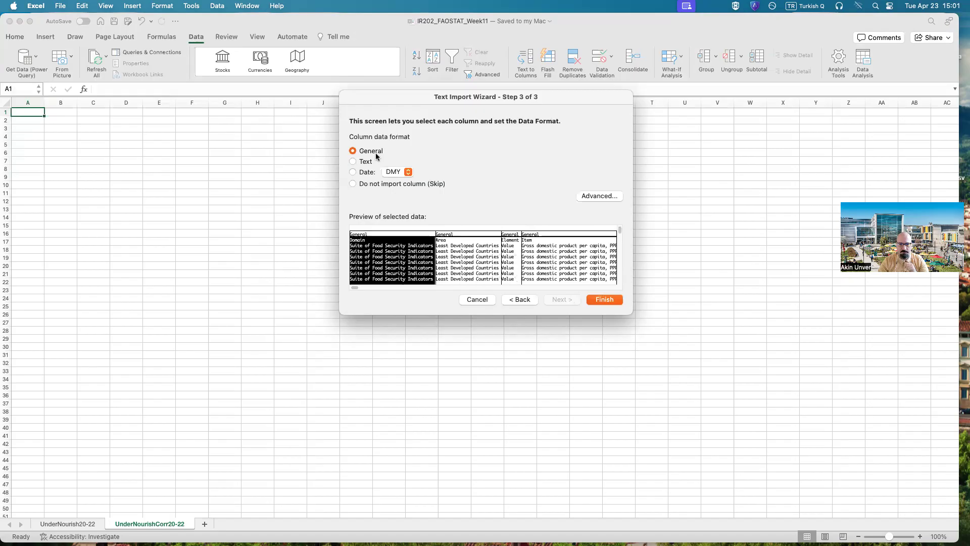
Step: Set the import to use a period as decimal separator and a blank thousands separator, and finish importing the data into the sheet
left_click(591, 197)
left_click(536, 157)
left_click(518, 183)
left_click(534, 172)
left_click(525, 200)
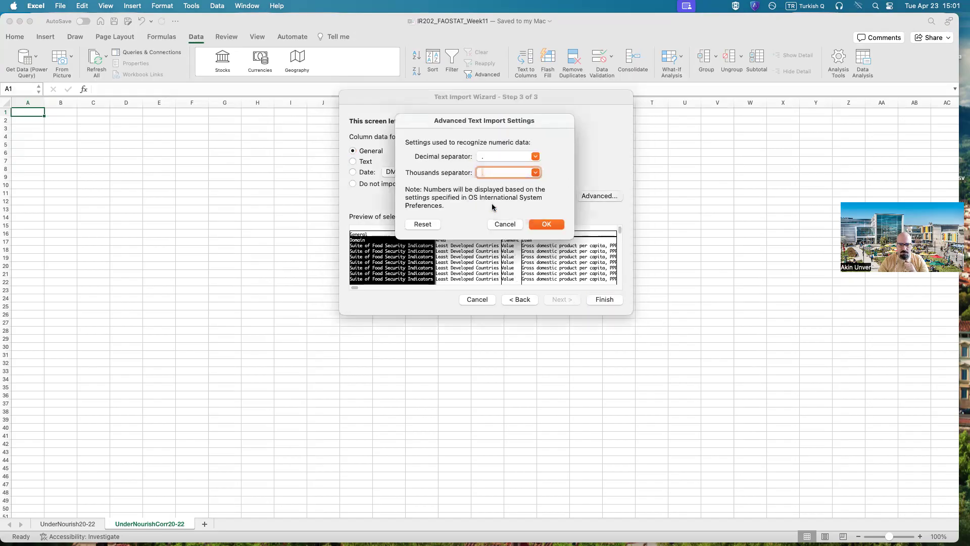
left_click(544, 226)
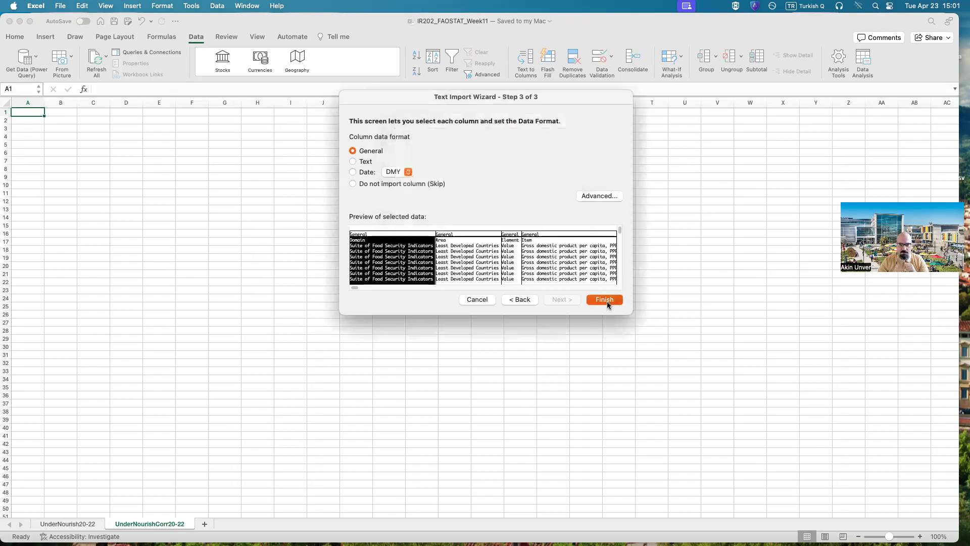
left_click(606, 300)
left_click(566, 235)
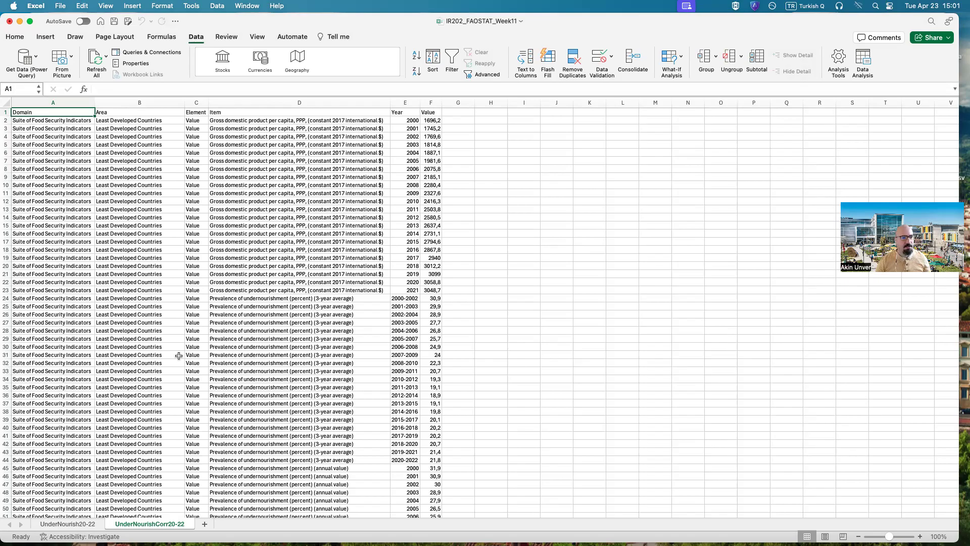
scroll(177, 356, "down", 1)
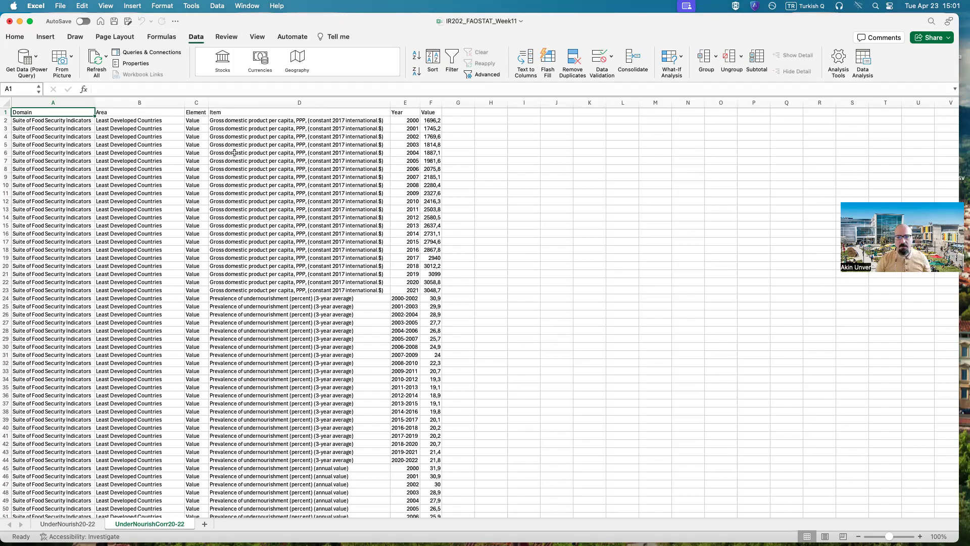
Step: Copy the Domain header and its first value from A1:A2 into I1:I2
left_click_drag(53, 112, 56, 121)
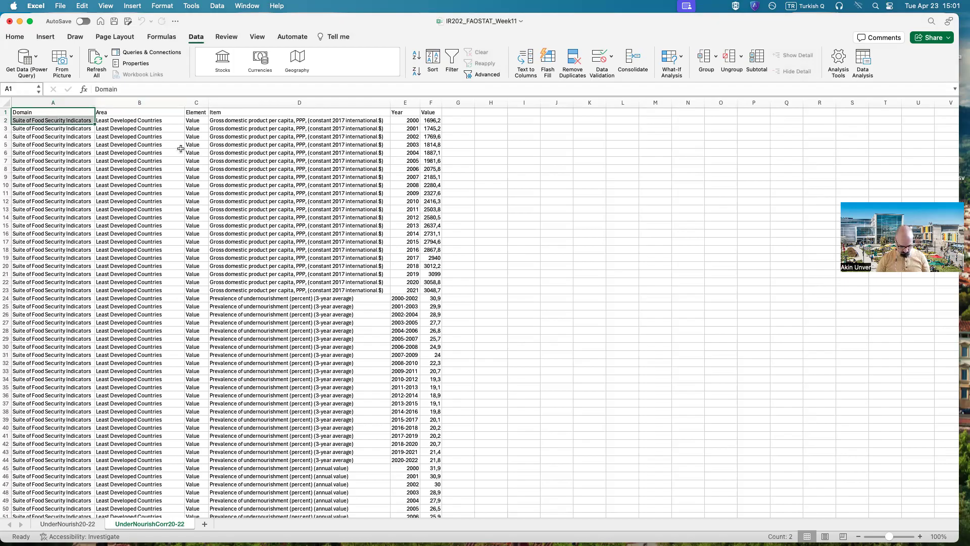
key("super+c")
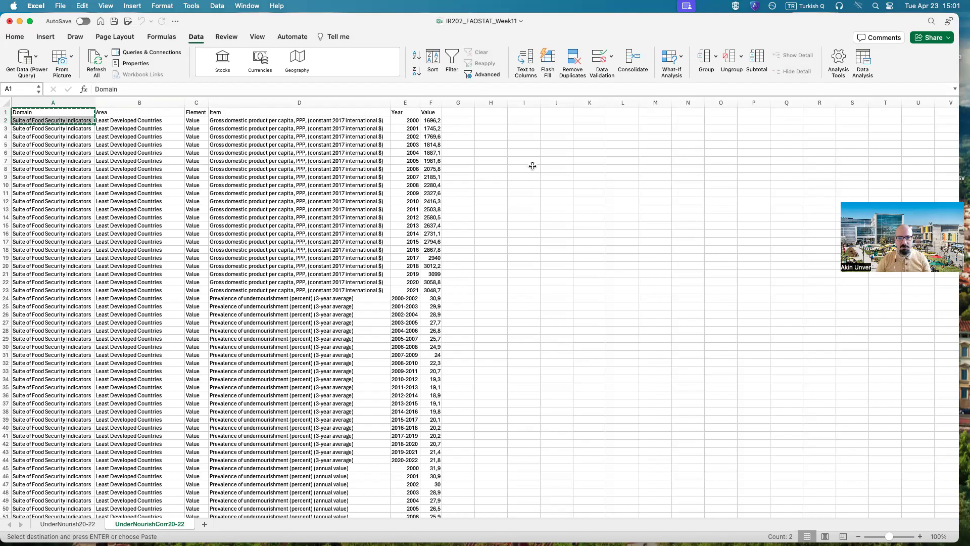
left_click(526, 113)
key("super+v")
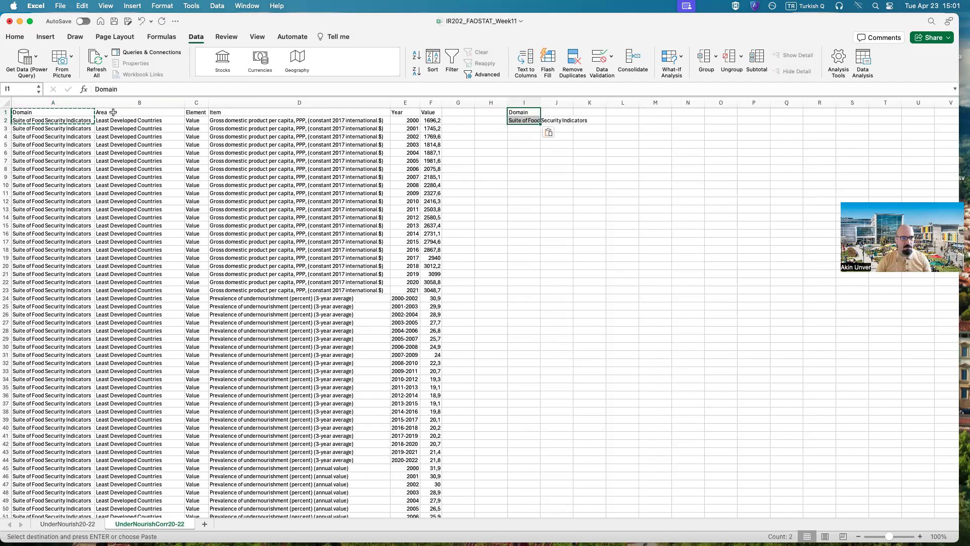
left_click(113, 112)
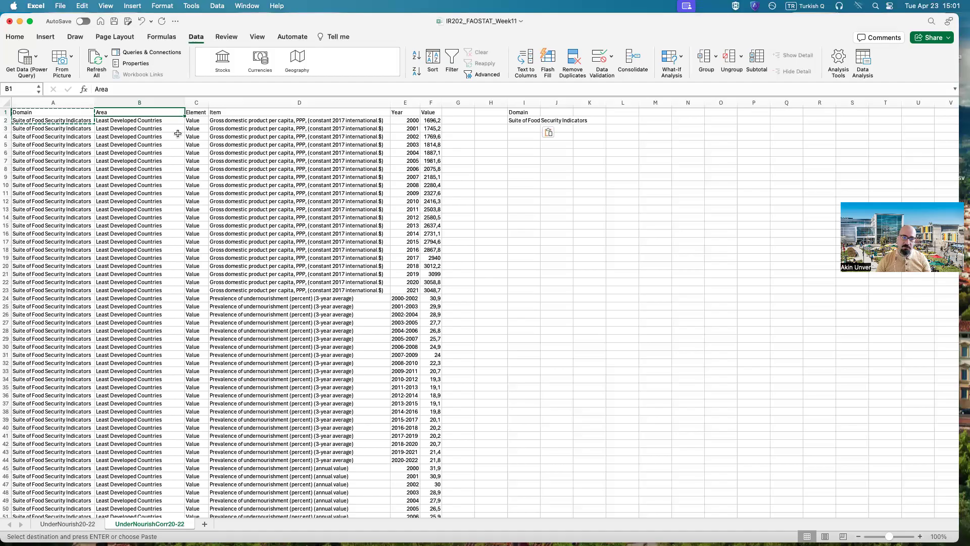
left_click(196, 112)
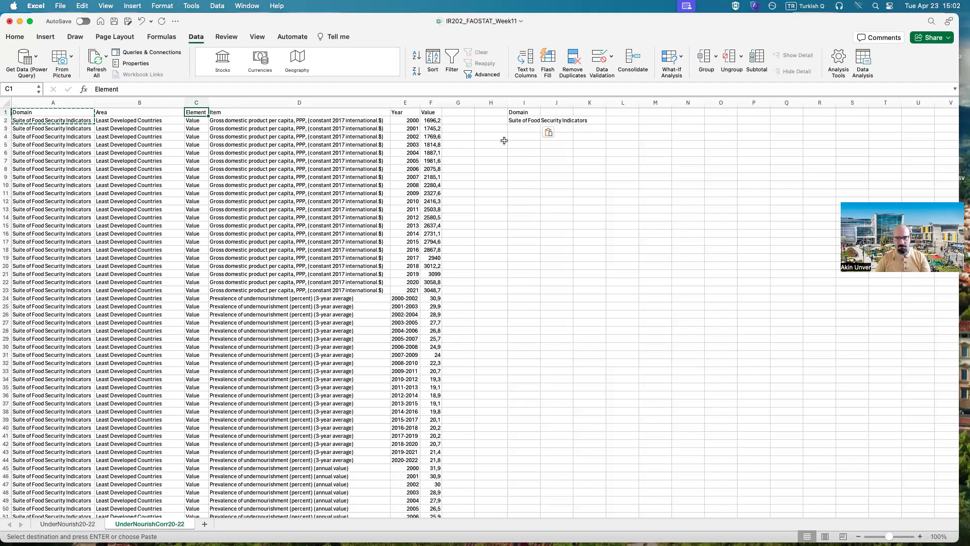
Step: Delete the copied Domain cells in I1:I2, shifting the remaining cells left
left_click_drag(524, 120, 524, 113)
right_click(529, 121)
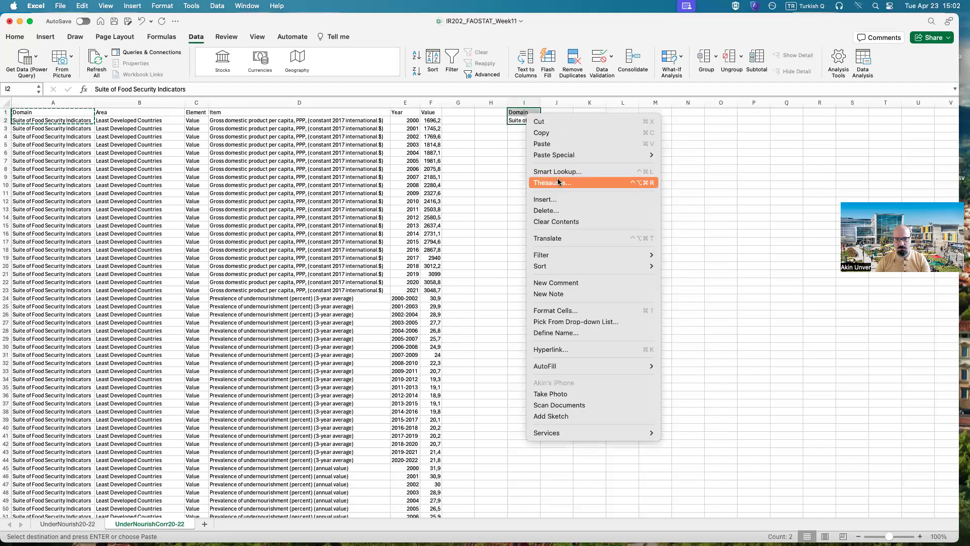
left_click(553, 211)
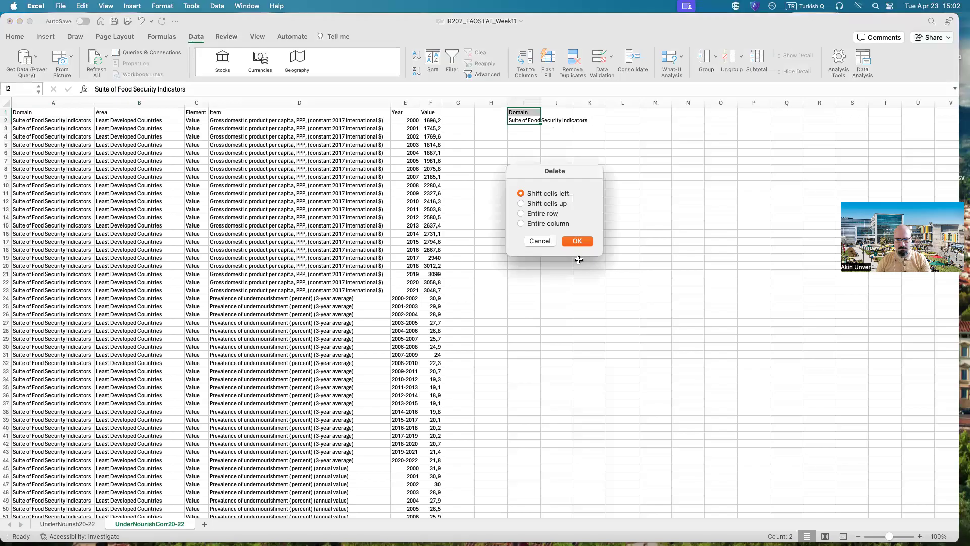
left_click(578, 242)
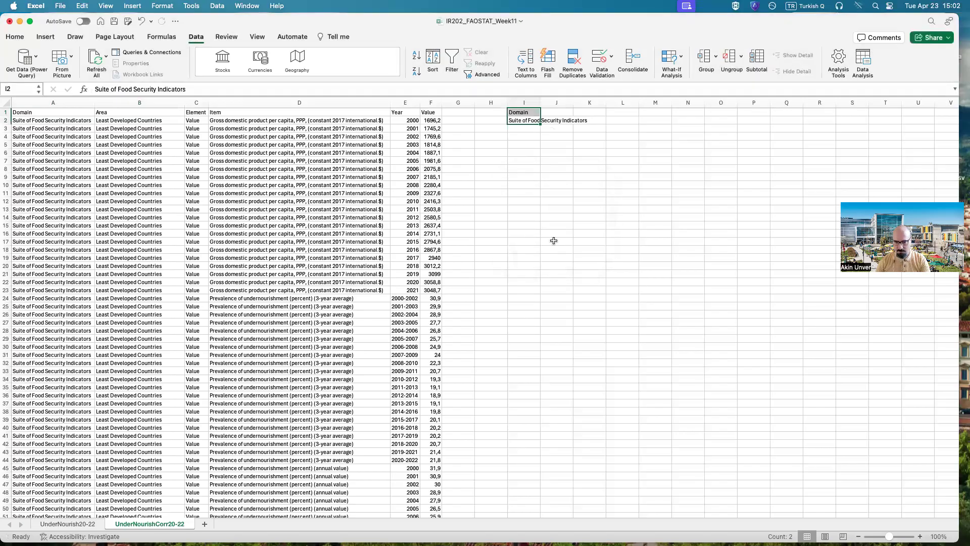
Step: Delete the entire Domain column from the imported table
left_click(38, 104)
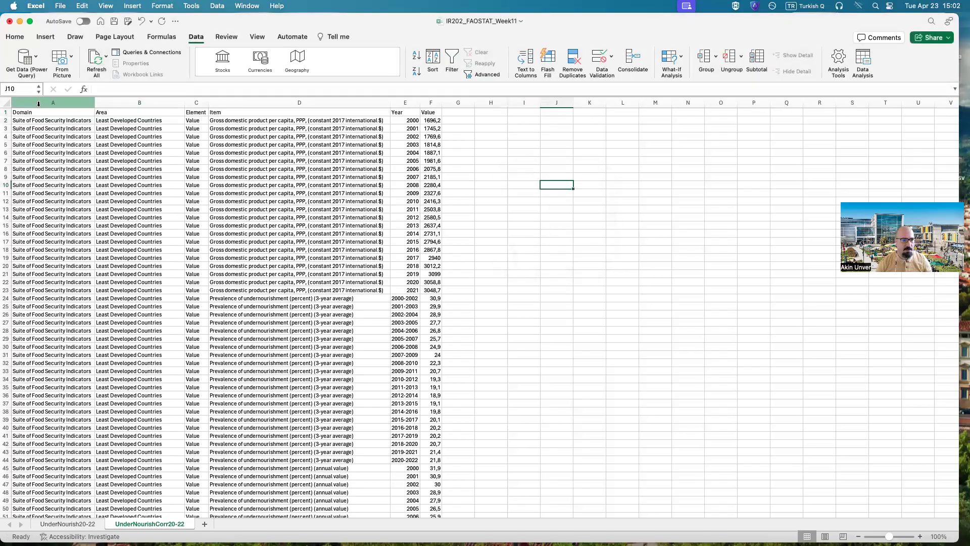
right_click(38, 103)
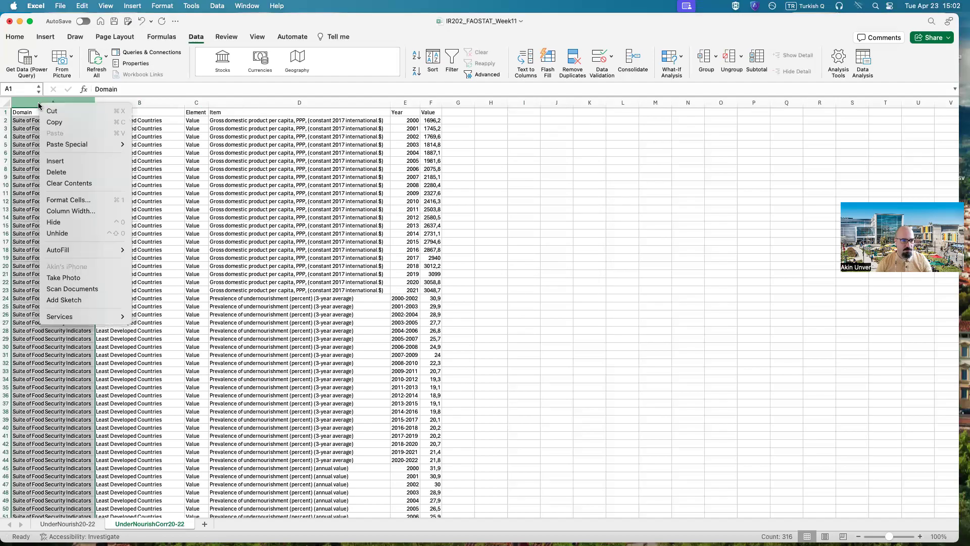
left_click(59, 172)
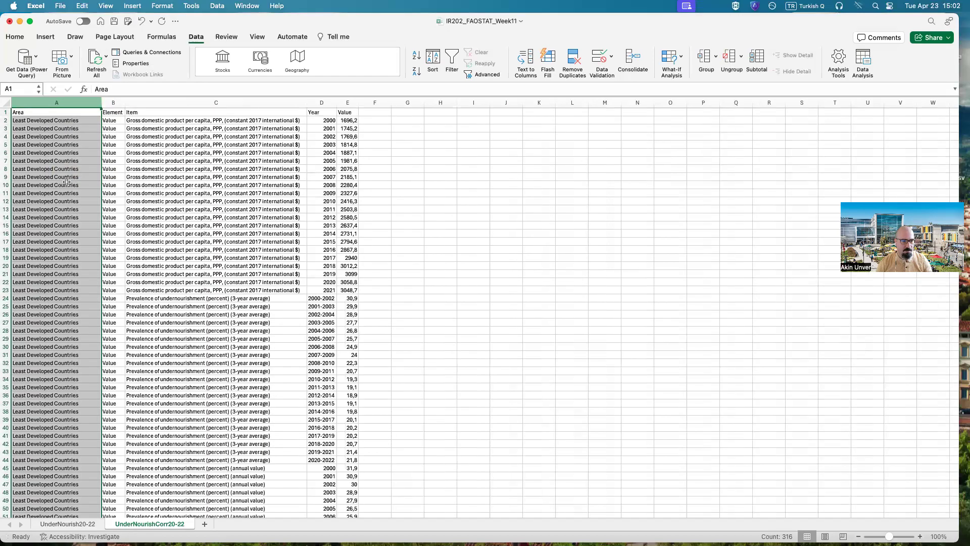
left_click(467, 209)
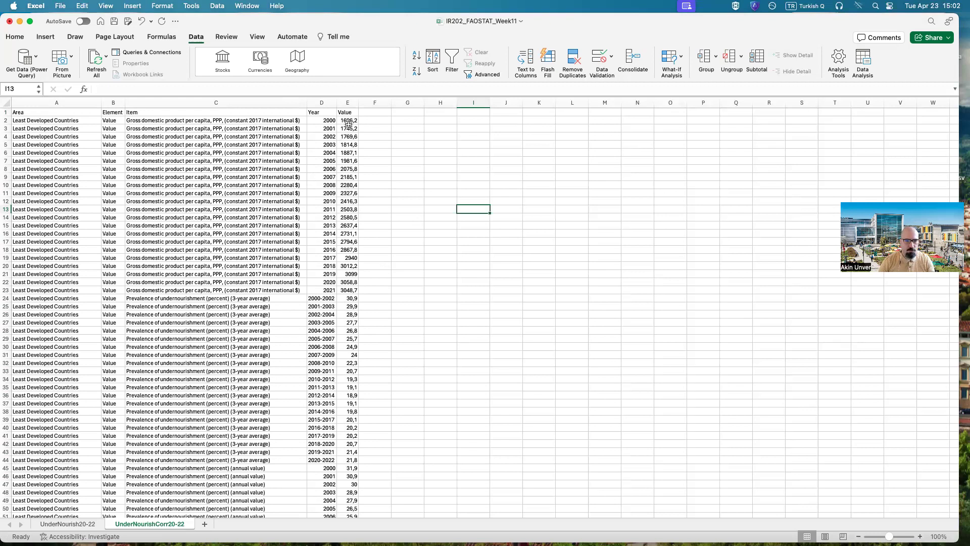
Step: Examine the Year and Value entries of the Least Developed Countries' GDP per capita rows and the empty columns beside them
left_click_drag(328, 120, 343, 283)
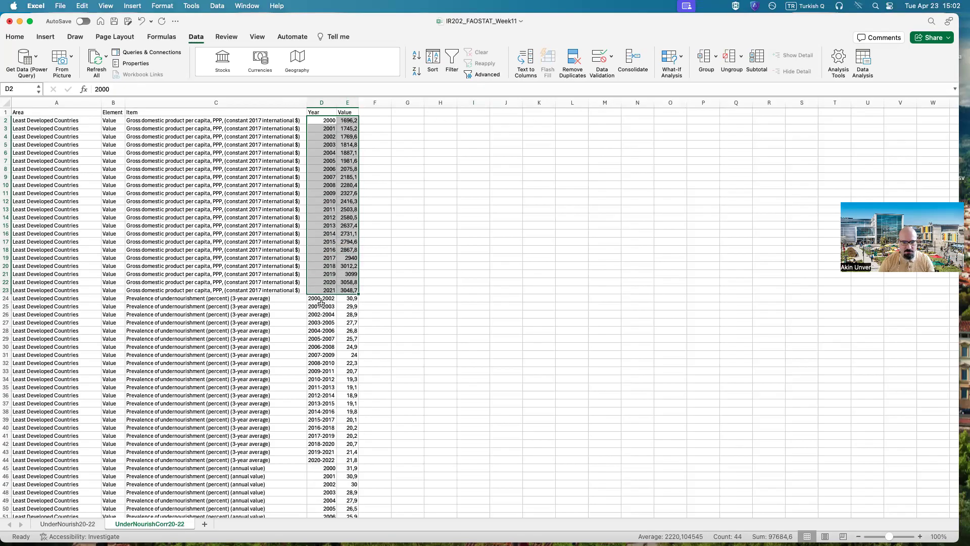
left_click(347, 121)
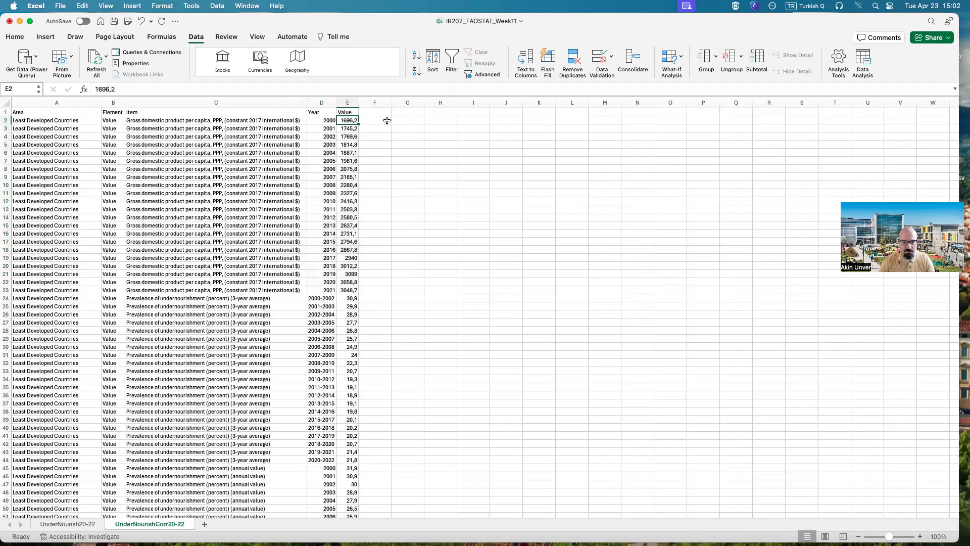
left_click_drag(384, 122, 377, 292)
left_click_drag(409, 121, 413, 279)
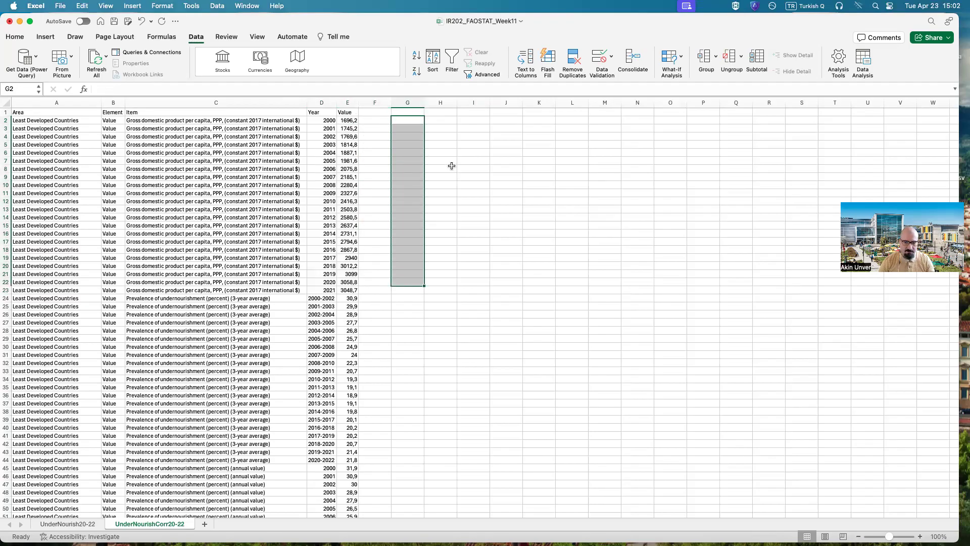
left_click(447, 121)
left_click_drag(447, 122, 445, 283)
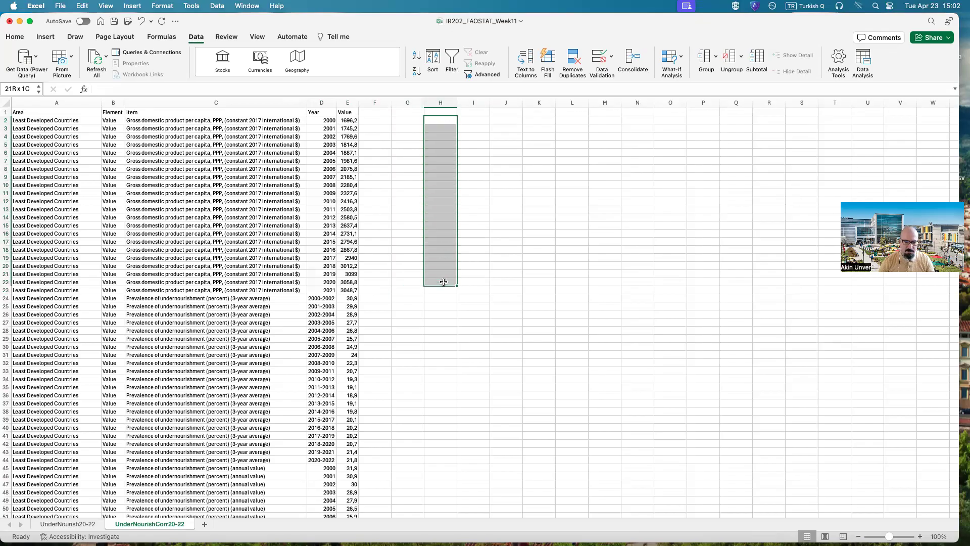
left_click_drag(475, 122, 463, 284)
left_click(375, 282)
left_click_drag(322, 290, 501, 122)
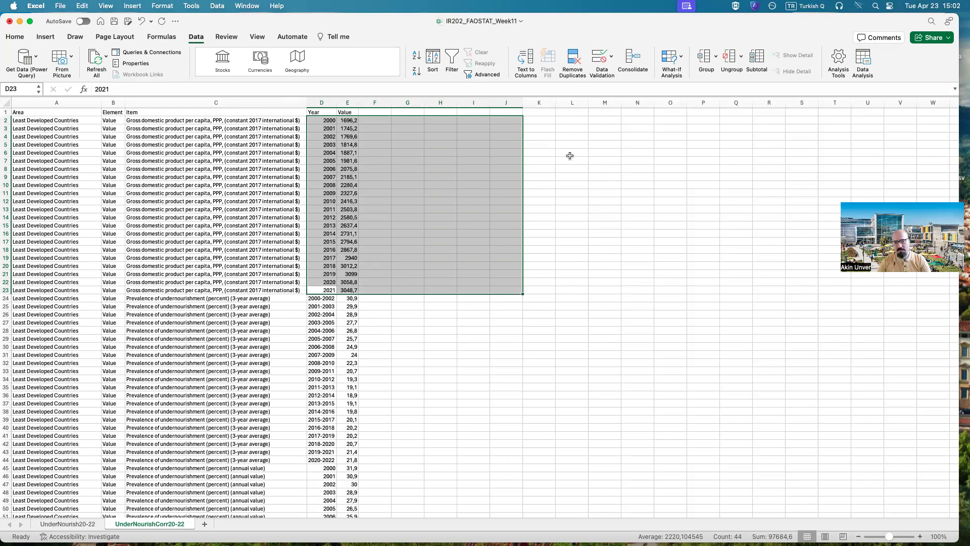
left_click(613, 202)
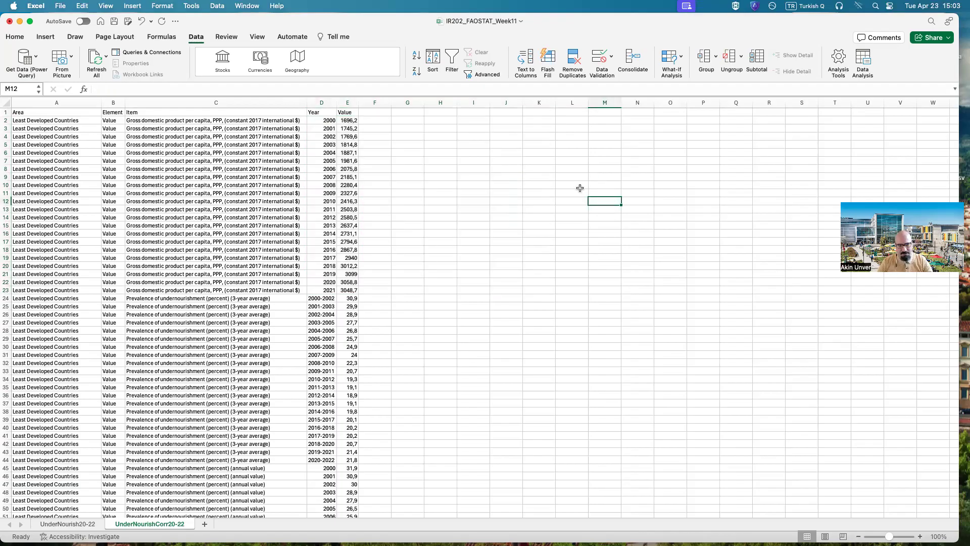
Step: Look over the full length of the imported table and delete its entire Element column
scroll(374, 199, "down", 10)
scroll(364, 211, "down", 8)
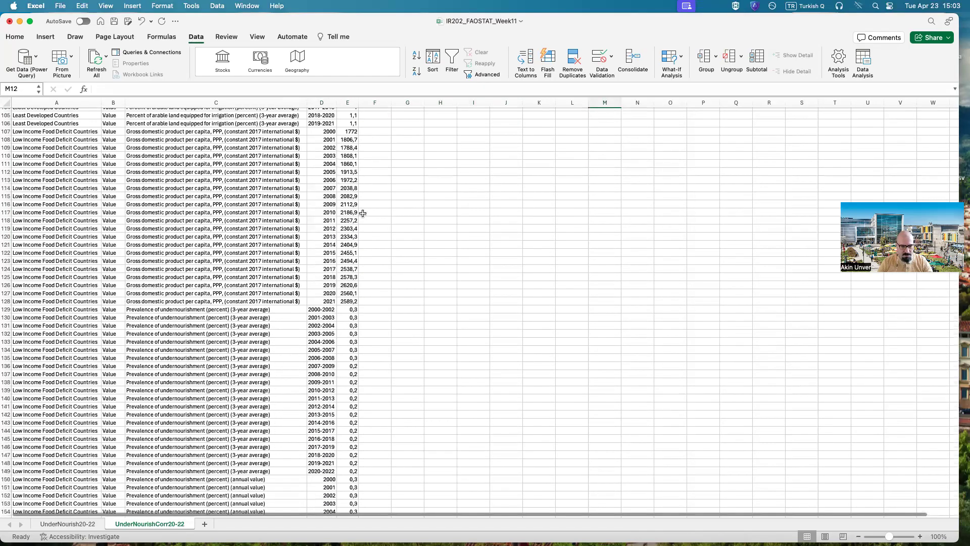
scroll(363, 214, "down", 20)
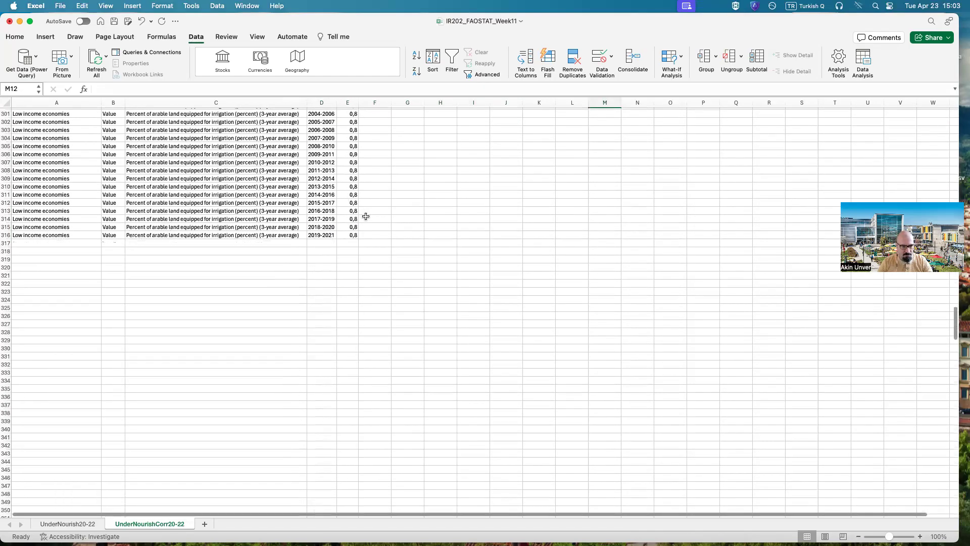
scroll(366, 216, "up", 5)
scroll(368, 219, "up", 20)
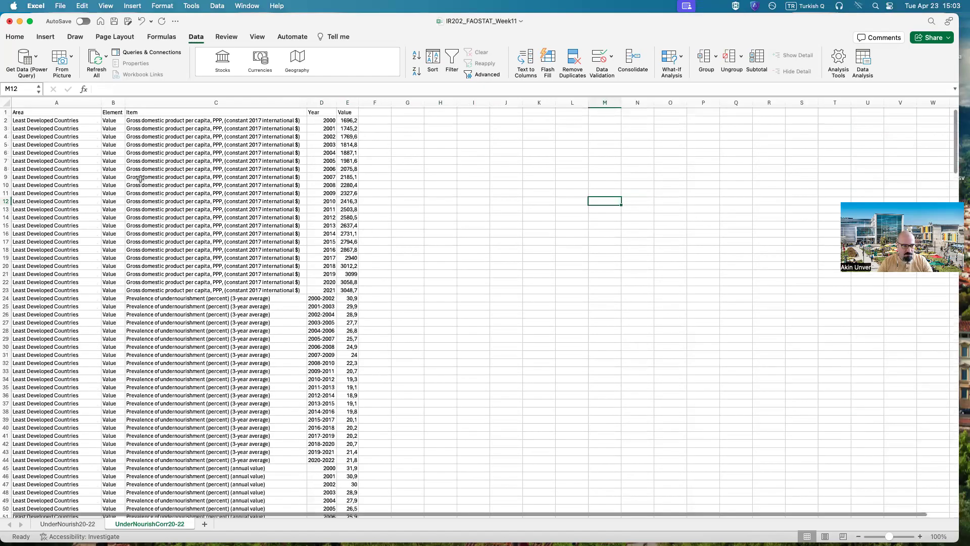
left_click(113, 103)
right_click(112, 104)
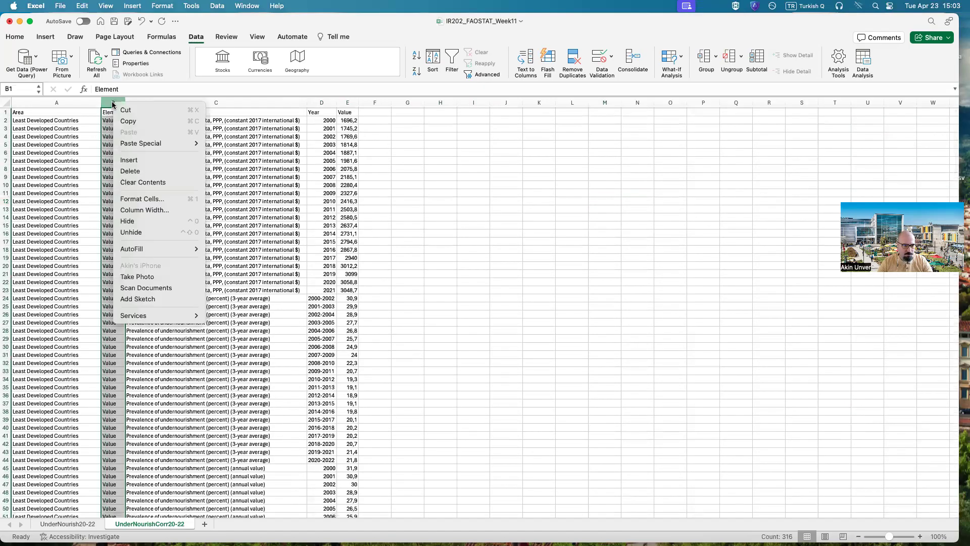
left_click(135, 172)
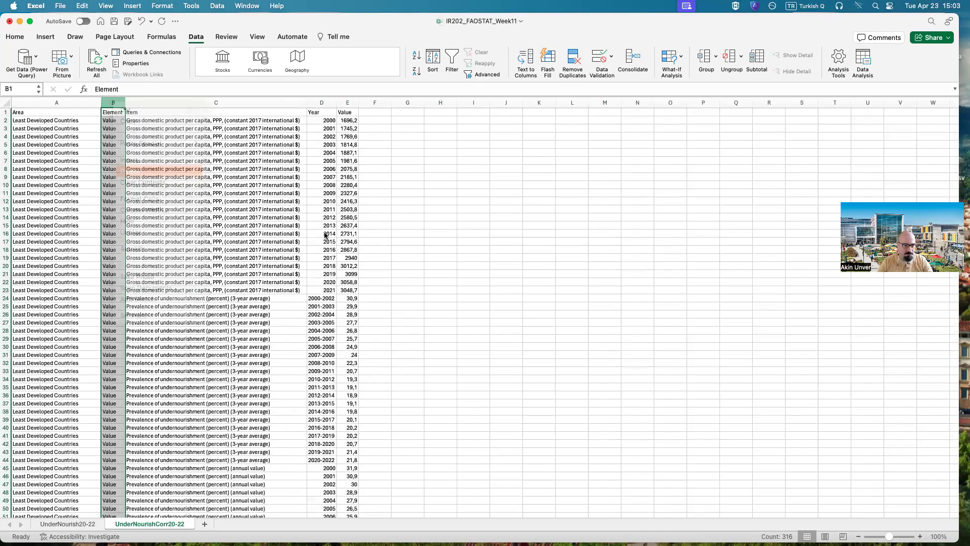
left_click(407, 216)
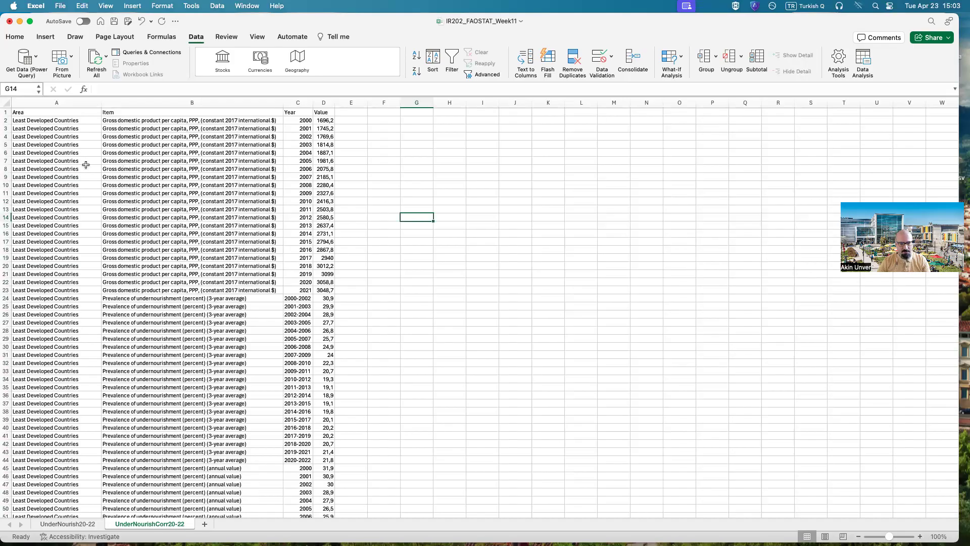
Step: Review the Area column from start to end to see which country group each block of rows belongs to
left_click_drag(58, 145, 68, 330)
scroll(71, 318, "down", 15)
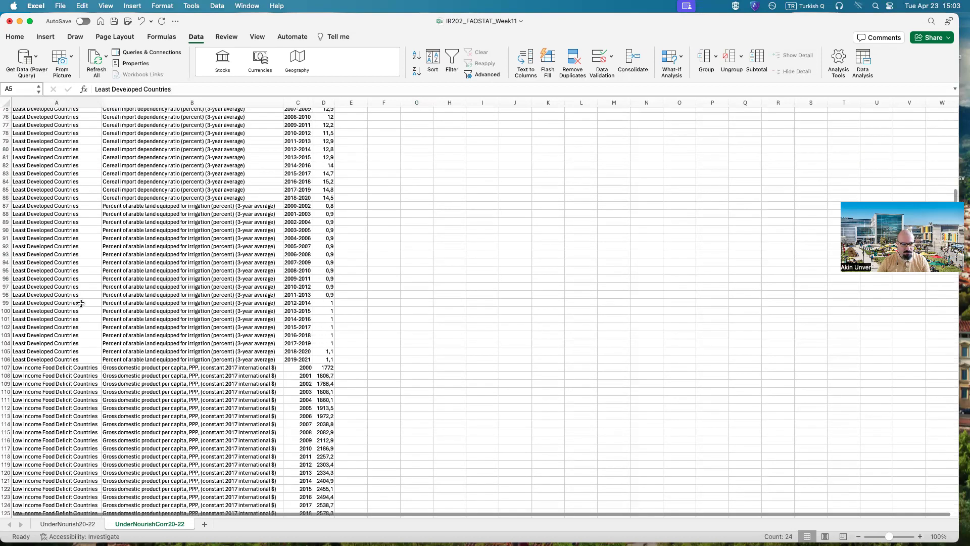
scroll(56, 250, "down", 4)
left_click_drag(55, 244, 61, 369)
scroll(61, 368, "down", 3)
scroll(64, 358, "down", 16)
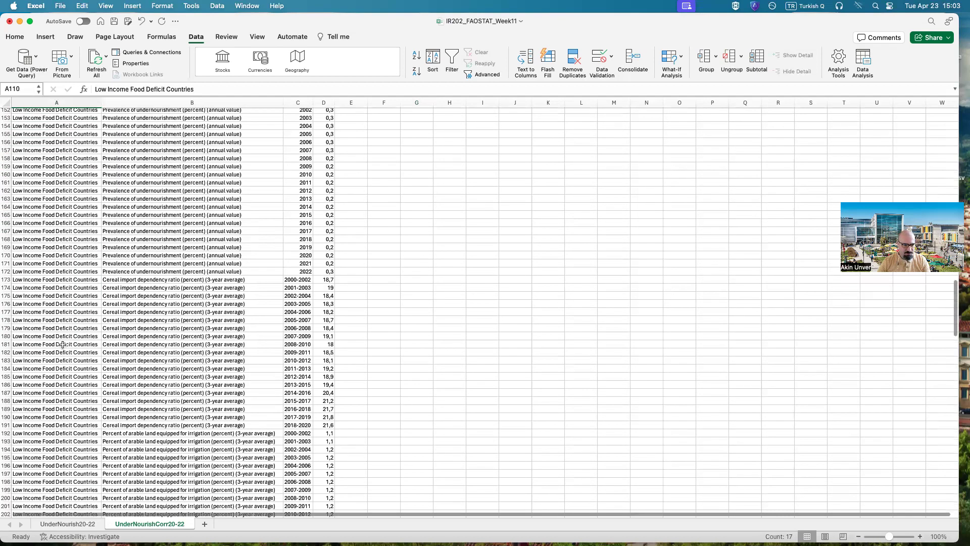
left_click_drag(60, 316, 53, 388)
scroll(66, 374, "up", 20)
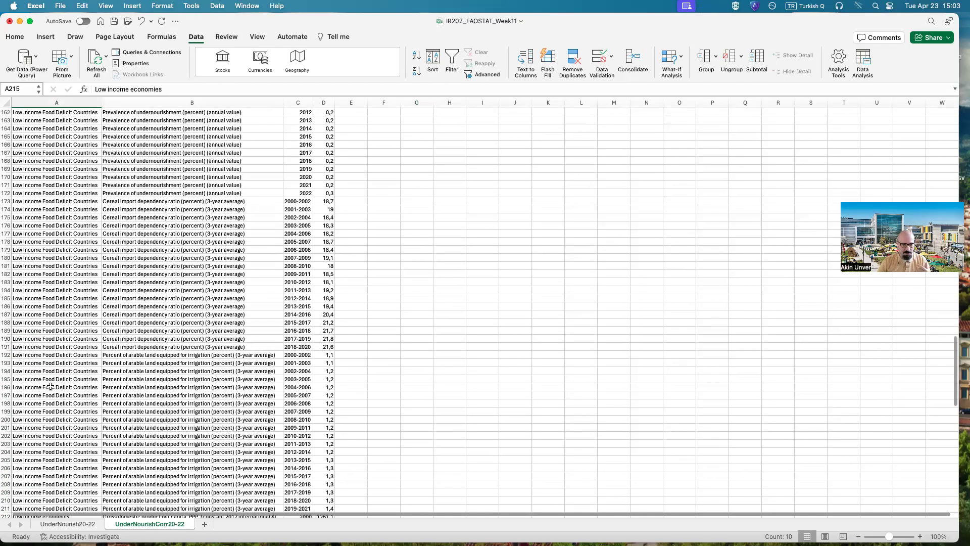
scroll(81, 359, "up", 4)
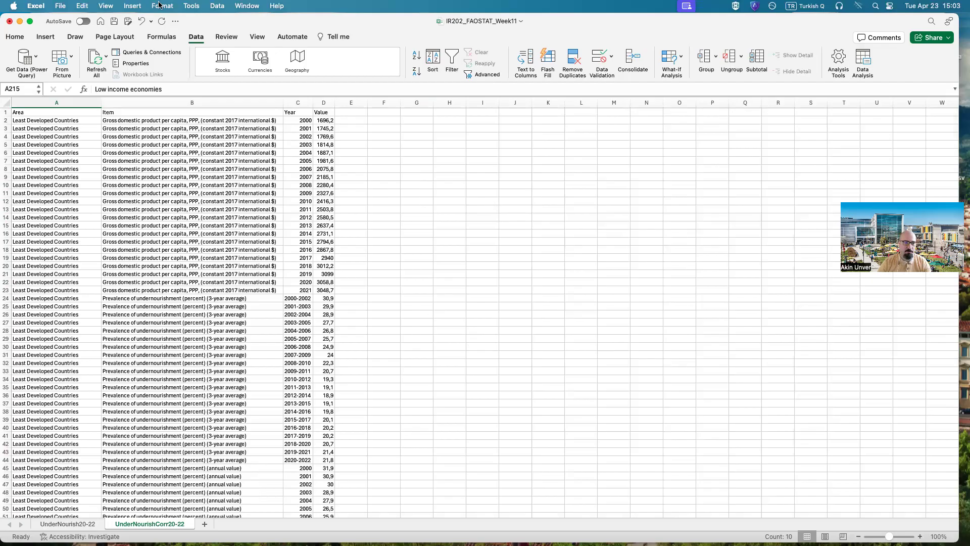
Step: Search the help for "pivot" to locate the Summarize with PivotTable command
left_click(218, 6)
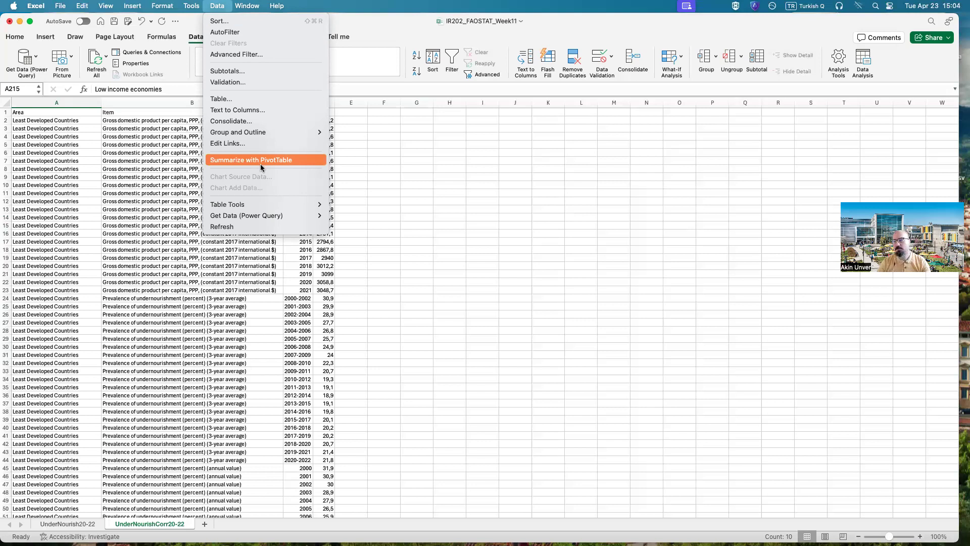
mouse_move(271, 5)
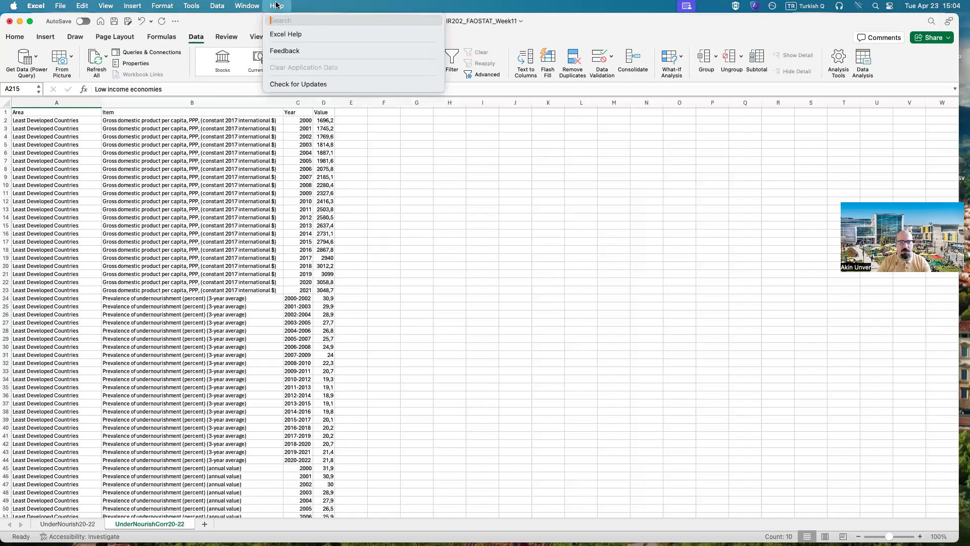
type("pivot")
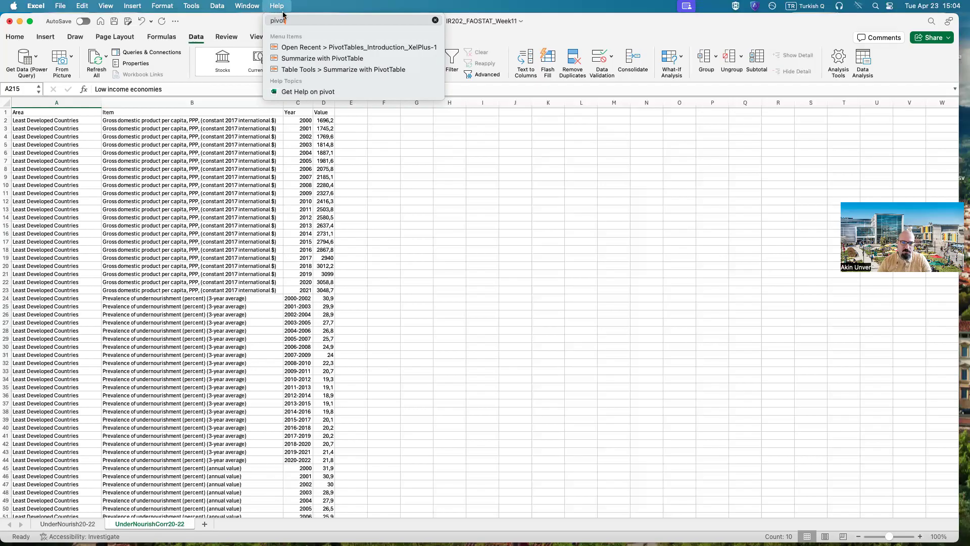
mouse_move(323, 56)
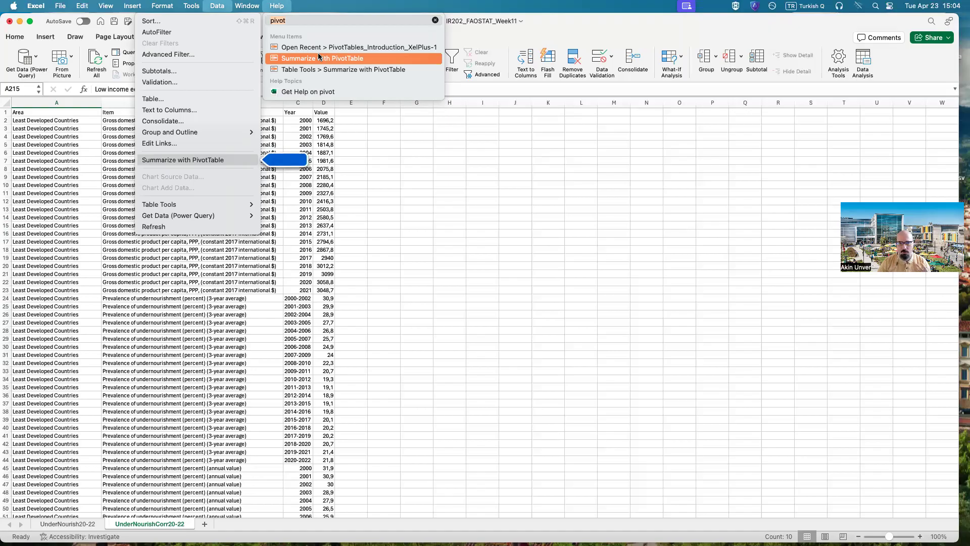
mouse_move(162, 6)
mouse_move(217, 6)
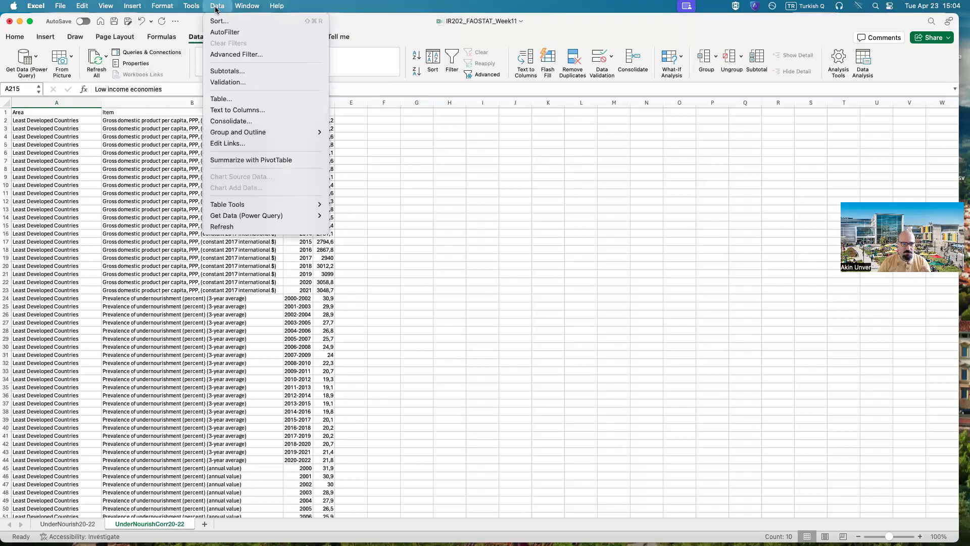
Step: Create a PivotTable on a new worksheet from the entire FAOSTAT table, headers through row 316, columns A to D
left_click(245, 160)
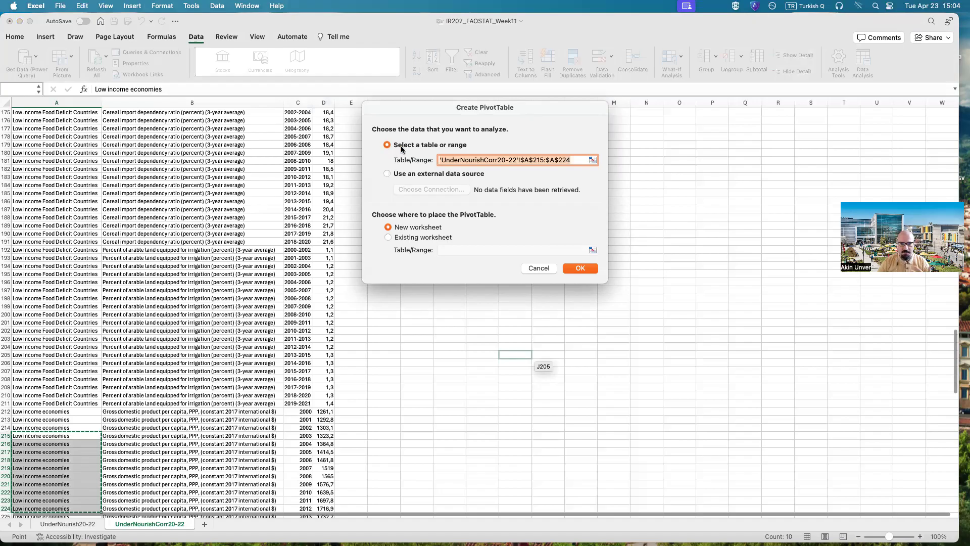
left_click(593, 161)
scroll(319, 347, "up", 20)
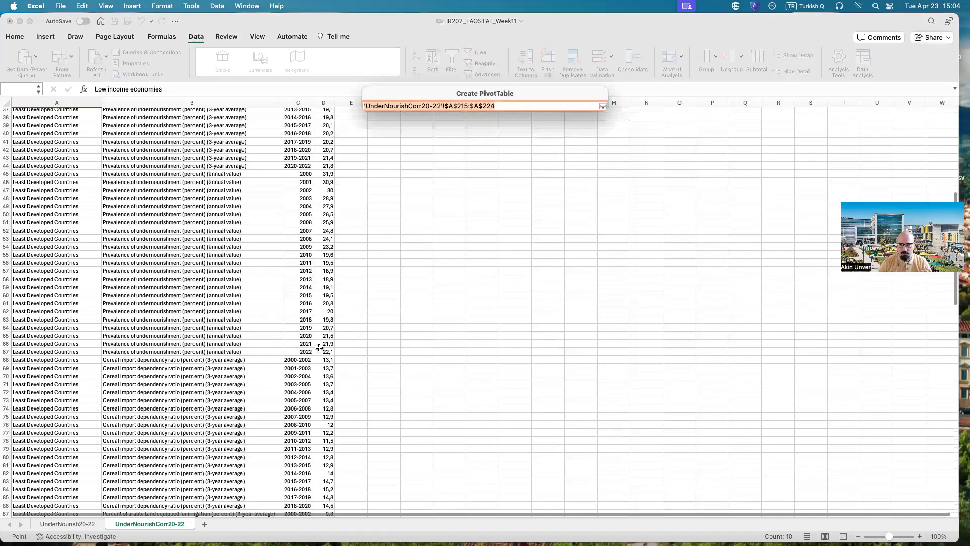
scroll(319, 347, "up", 10)
left_click(24, 113)
left_click_drag(24, 113, 246, 489)
left_click_drag(118, 492, 117, 491)
left_click_drag(18, 497, 19, 497)
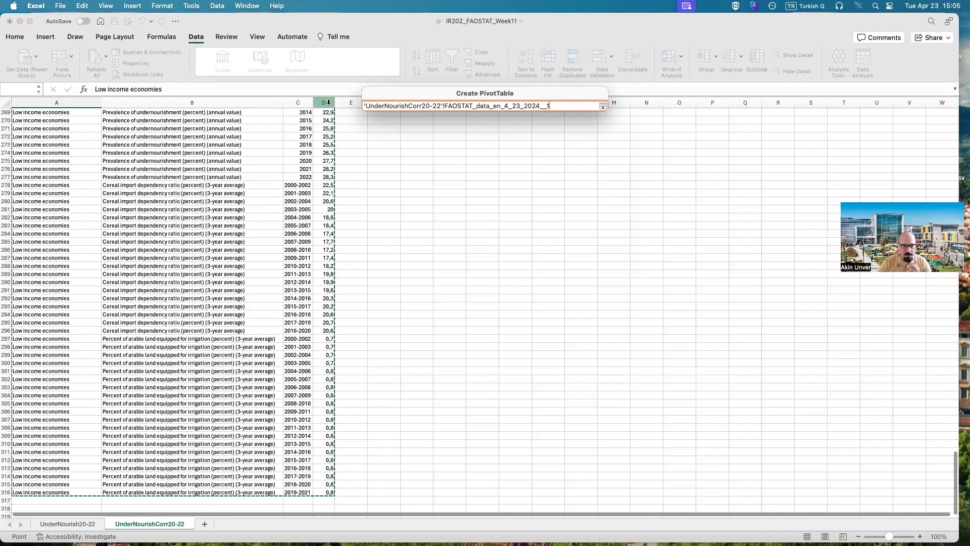
left_click(603, 106)
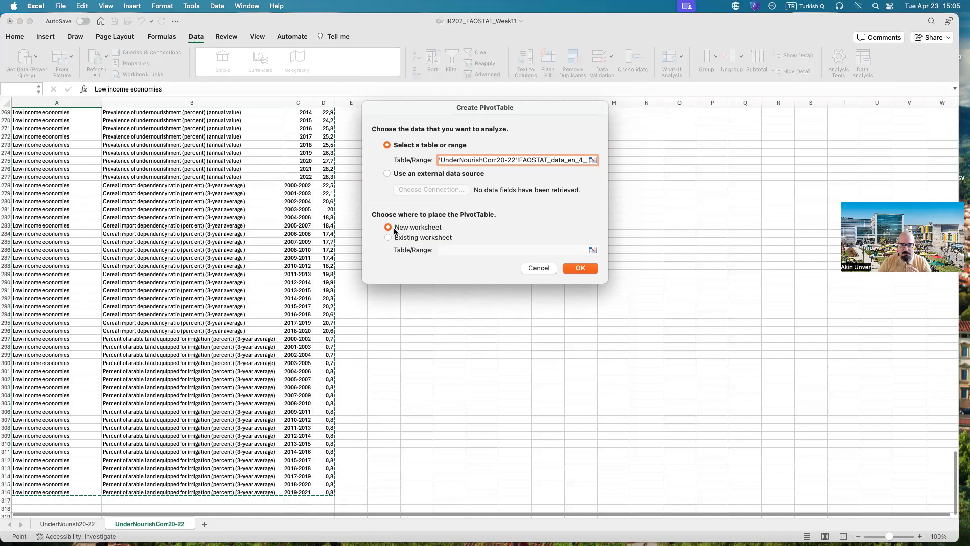
left_click(580, 268)
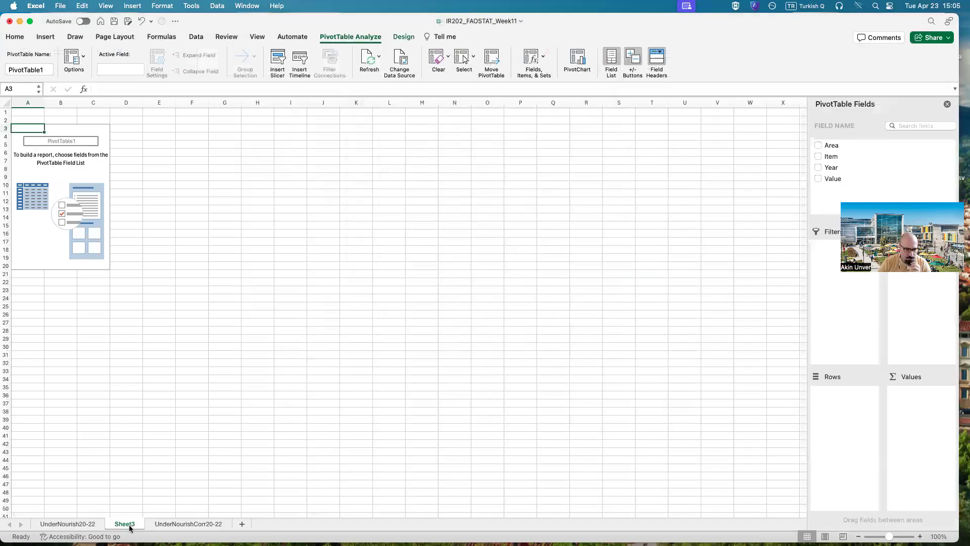
Step: Move the new PivotTable sheet after UnderNourishCorr20-22 and rename it UnderNourishPivot20-22
left_click_drag(147, 528, 233, 526)
right_click(225, 527)
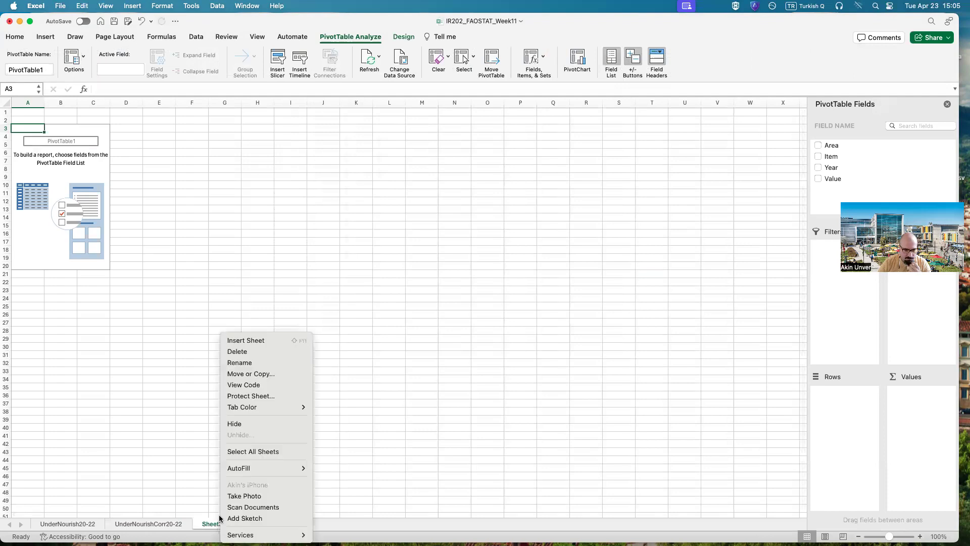
left_click(240, 367)
type("Un")
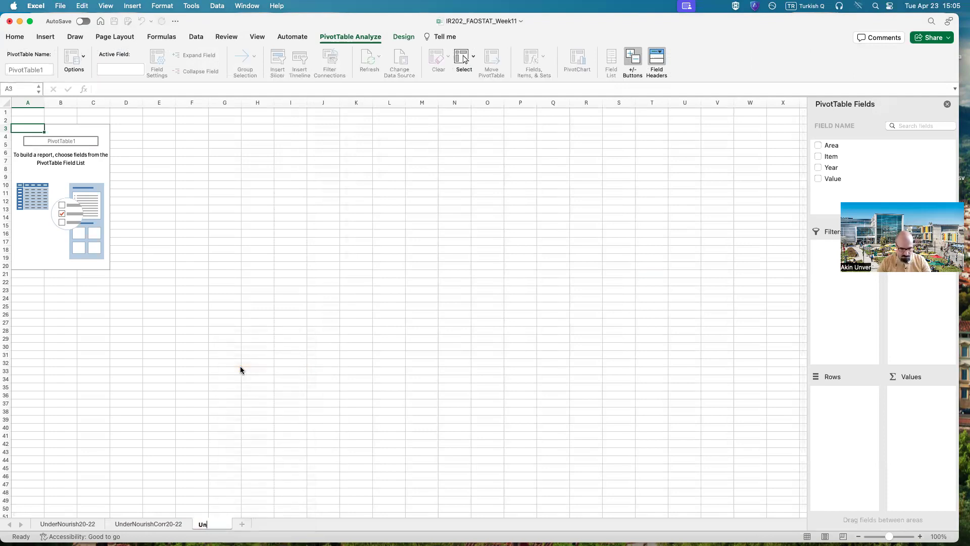
type("derNourishPib")
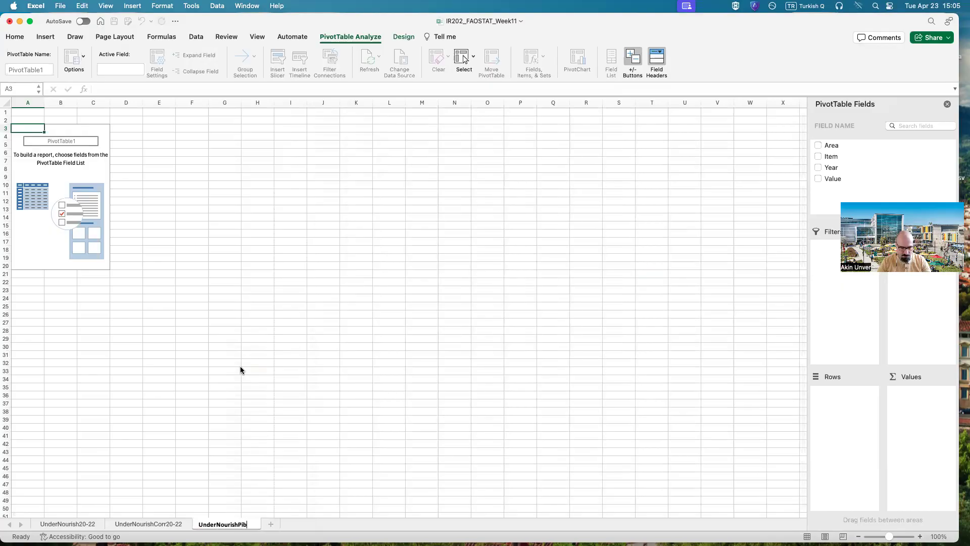
key("BackSpace")
type("vot202")
key("BackSpace")
type("-22")
key("Return")
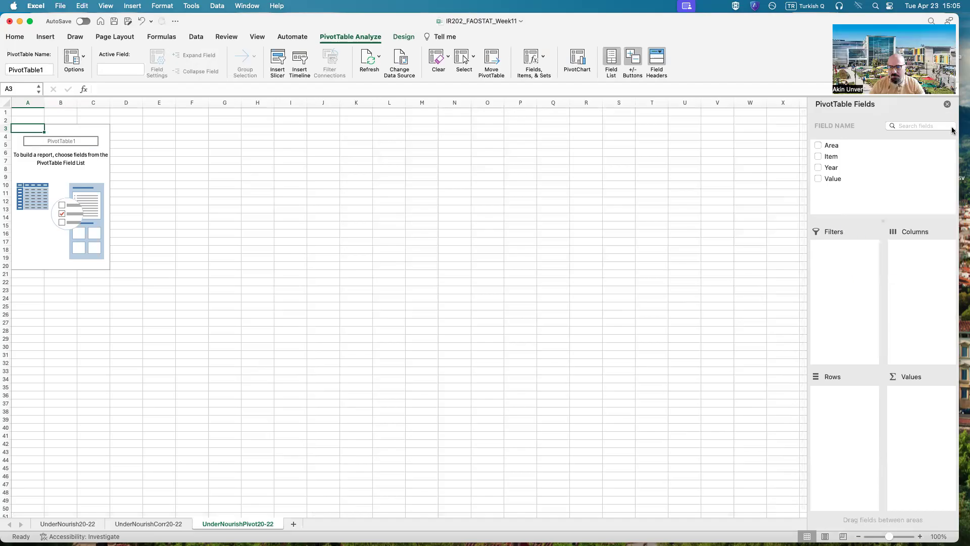
Step: Add the Area, Item, Year and Value fields to the PivotTable
left_click_drag(963, 131, 969, 130)
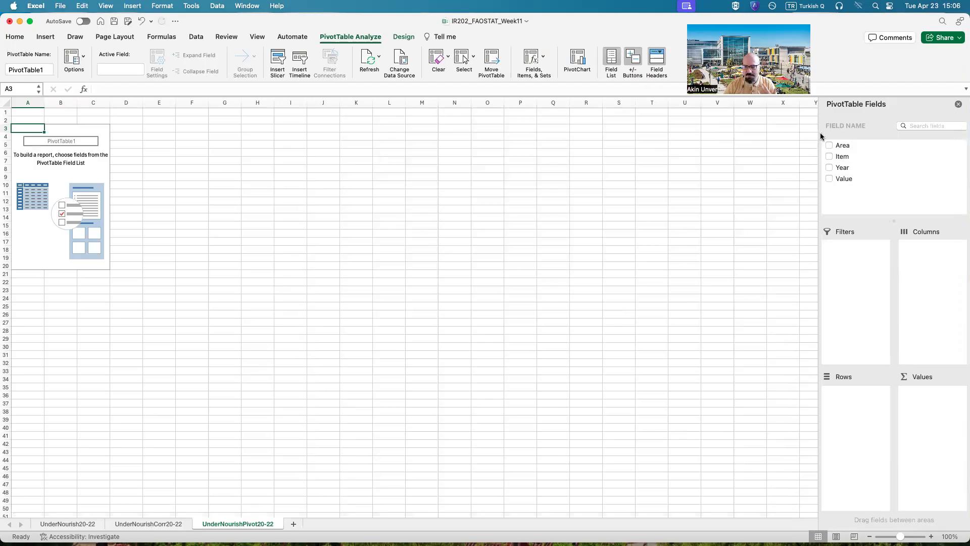
left_click(828, 145)
left_click(829, 156)
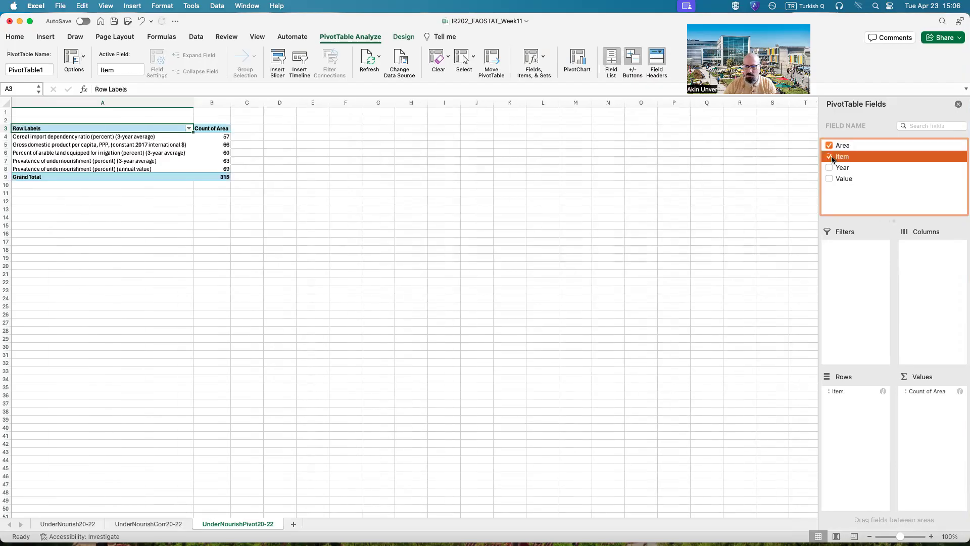
left_click(830, 168)
left_click(829, 178)
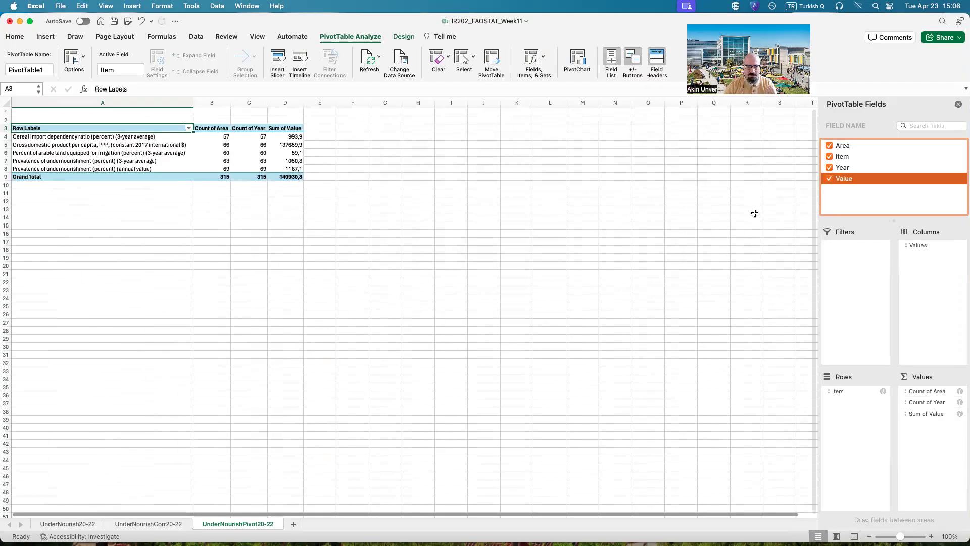
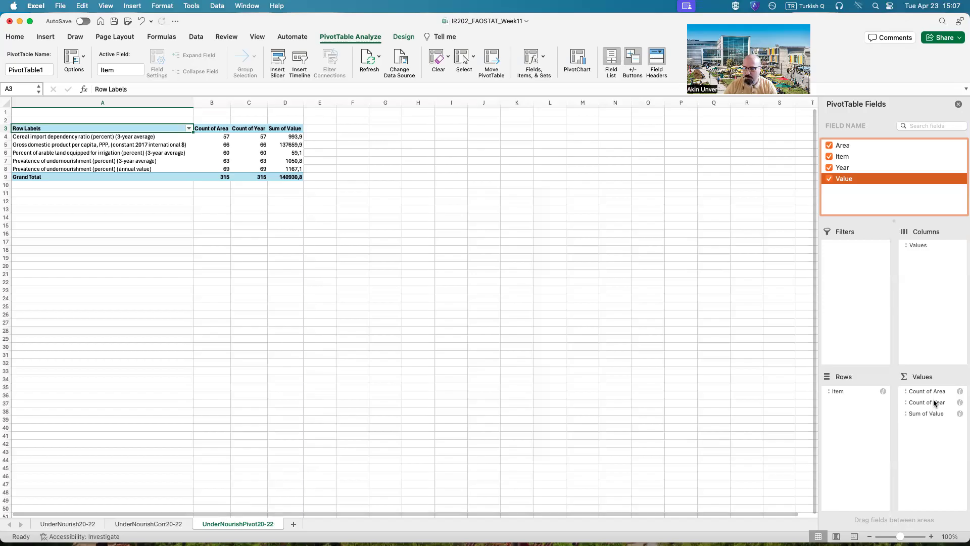
Step: Move the Year field of the PivotTable from Values to Columns
left_click_drag(926, 402, 937, 407)
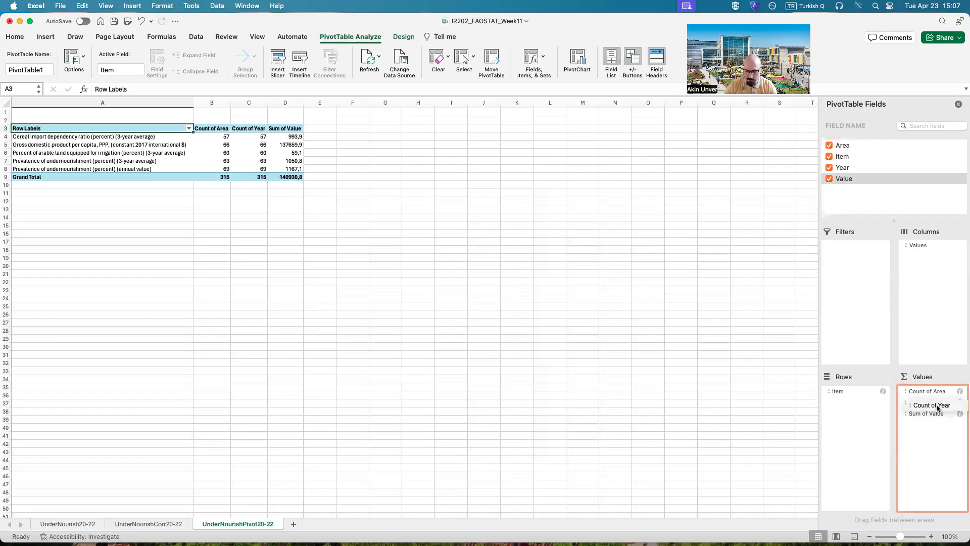
left_click_drag(937, 407, 928, 258)
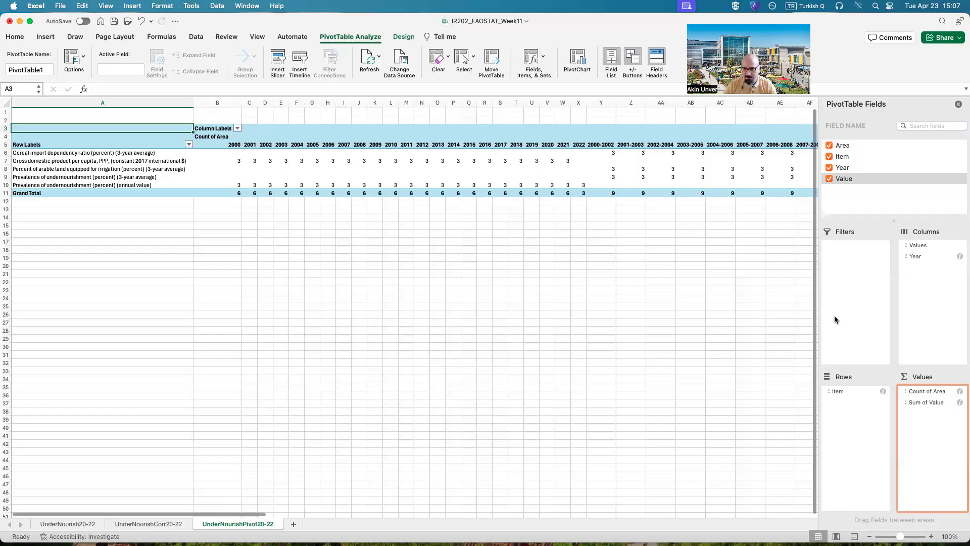
left_click_drag(925, 247, 934, 426)
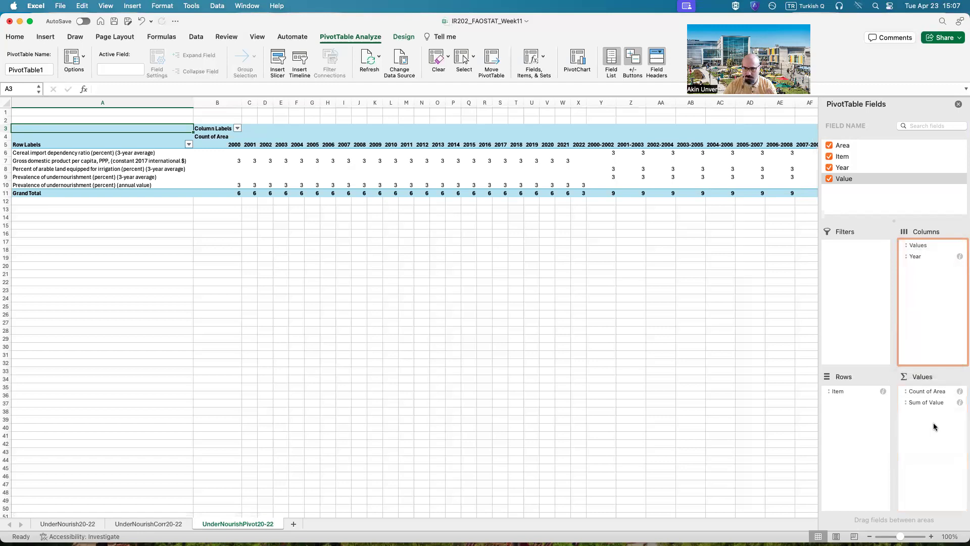
left_click_drag(916, 248, 923, 388)
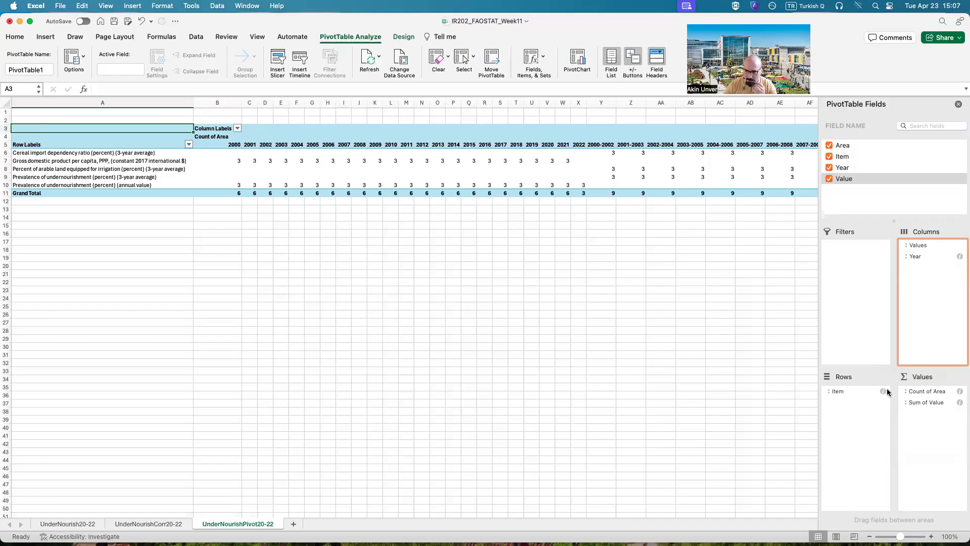
Step: Move the Area field from Values to Rows and place it above Item so the indicators are grouped by area
left_click_drag(928, 393, 853, 394)
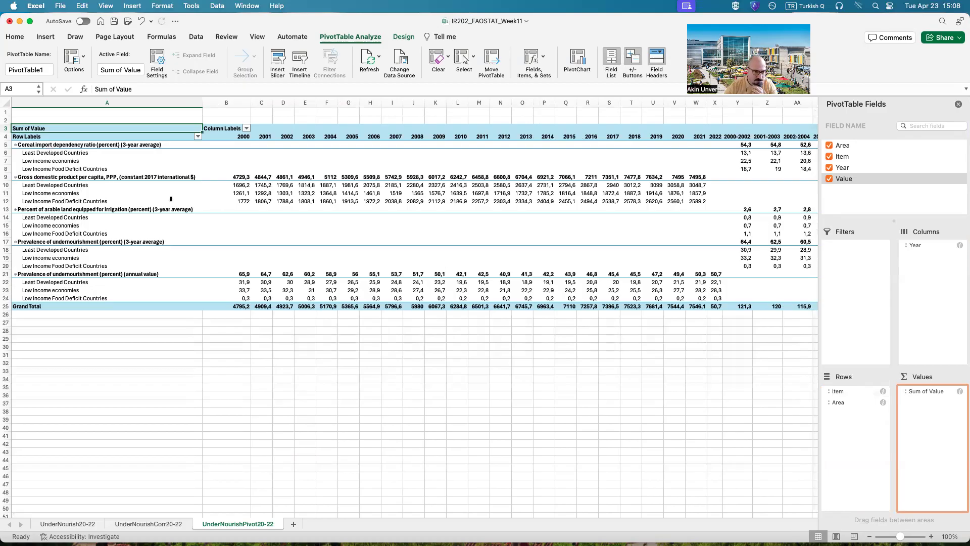
left_click(838, 402)
mouse_move(837, 404)
left_mouse_down()
mouse_move(838, 391)
mouse_move(842, 402)
left_mouse_up()
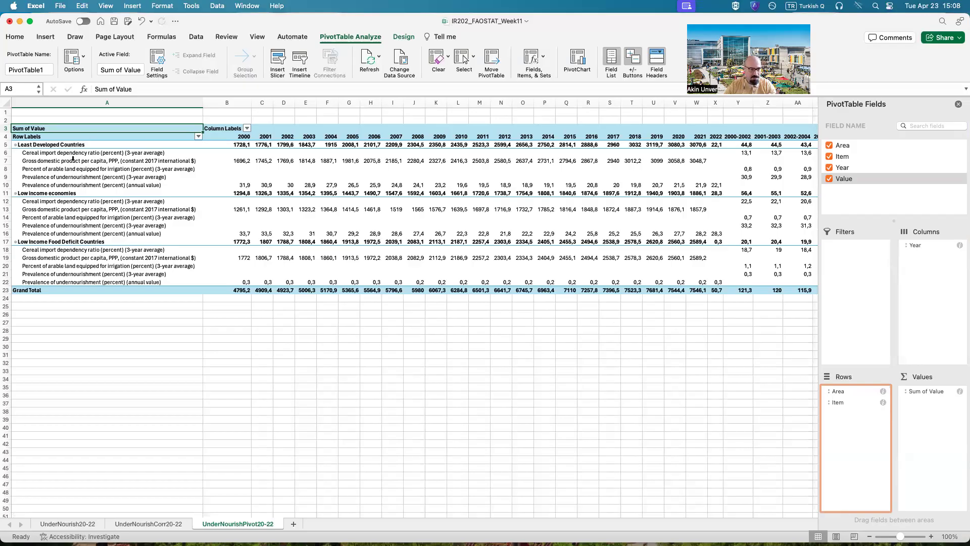
Step: Examine the indicator rows under each area, comparing the GDP per capita and annual undernourishment rows across the single-year columns
left_click_drag(73, 155, 104, 278)
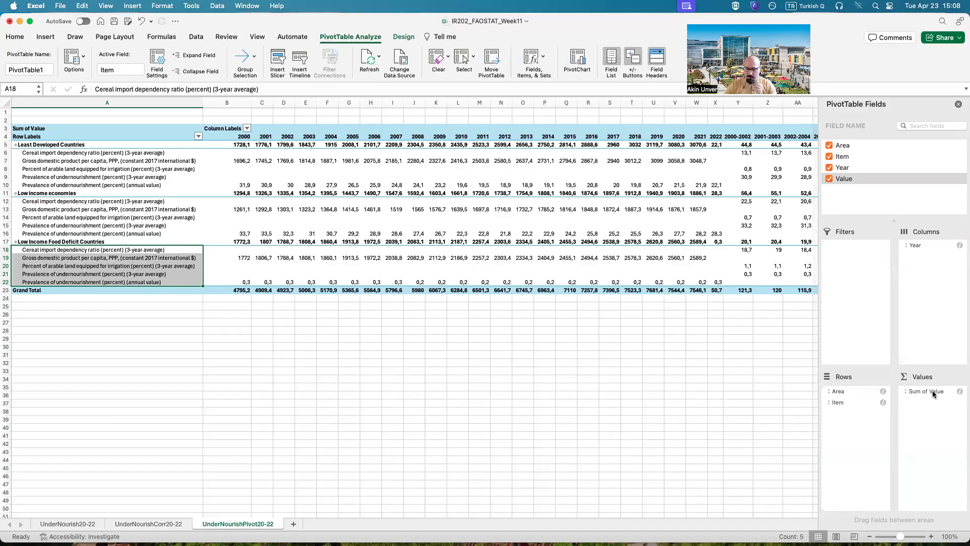
left_click_drag(932, 390, 932, 395)
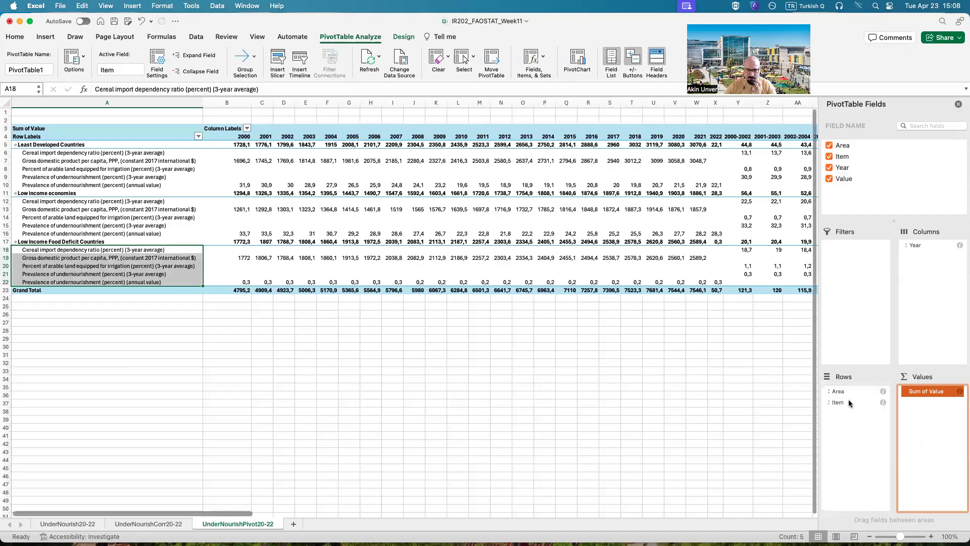
left_click(416, 437)
left_click_drag(153, 512, 122, 523)
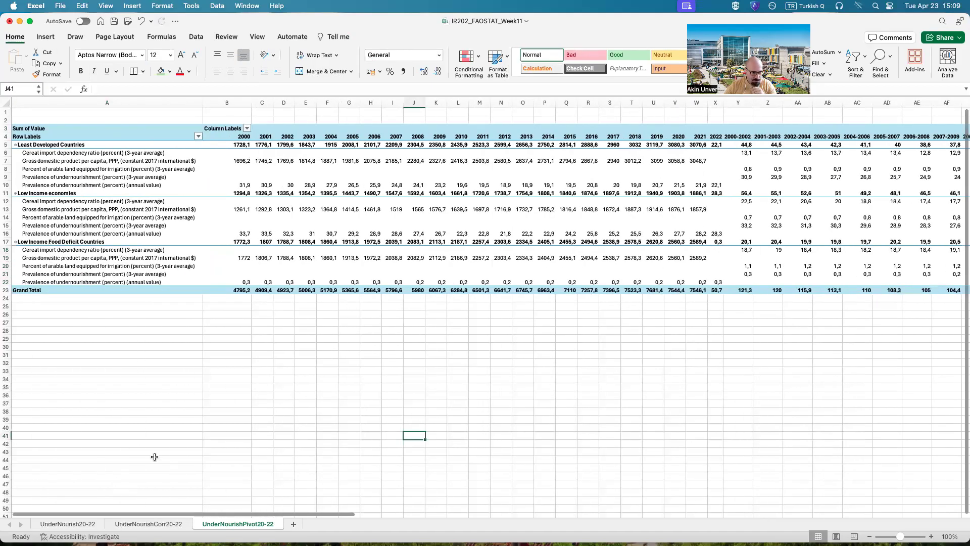
left_click(6, 161)
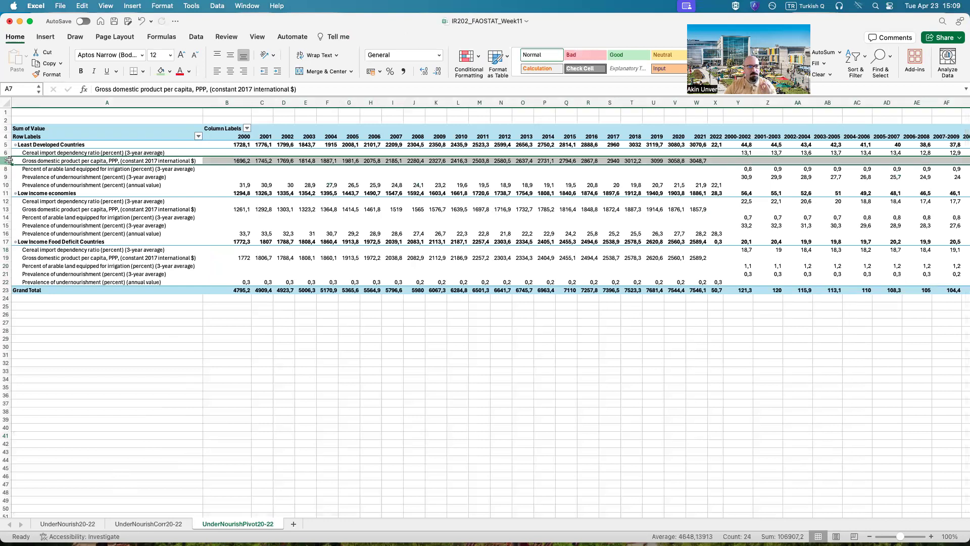
left_click(8, 186)
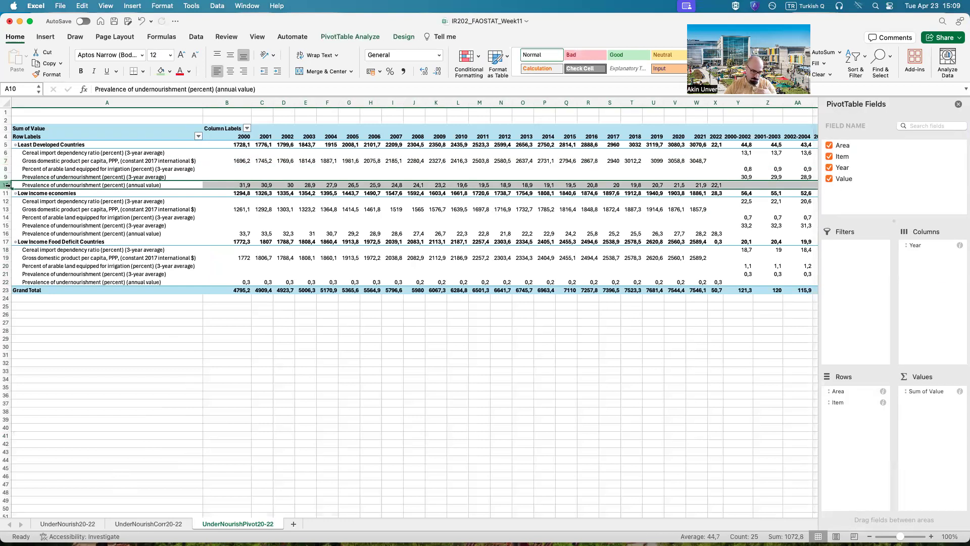
left_click(244, 133)
left_click(265, 134)
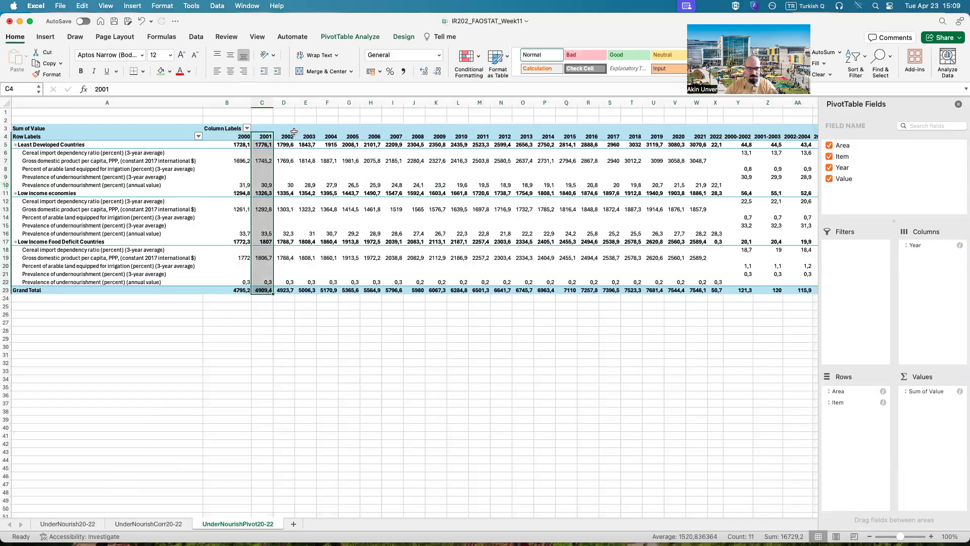
left_click(289, 132)
left_click(306, 132)
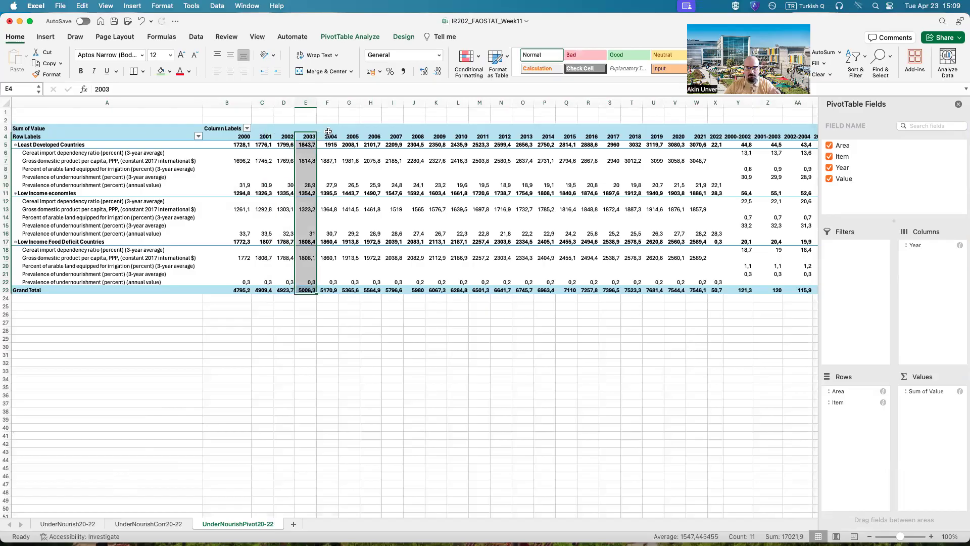
left_click(331, 136)
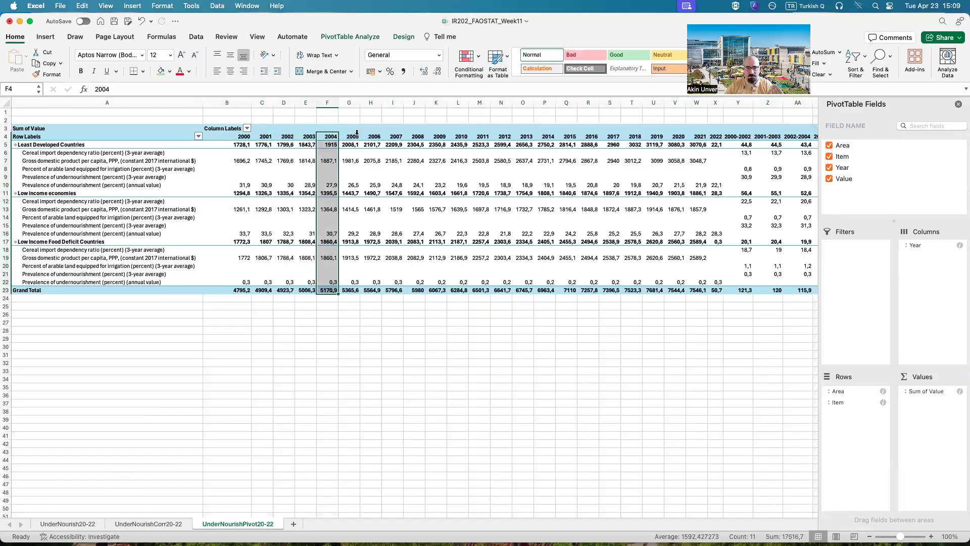
left_click(354, 136)
left_click_drag(135, 511, 102, 517)
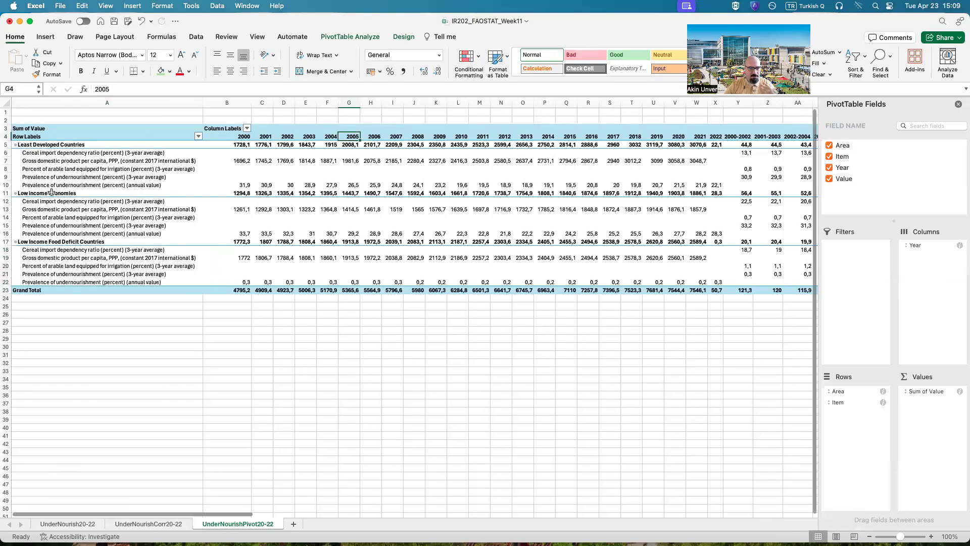
Step: Examine the three-year average indicators across the period columns from 2000-2002 to 2020-2022 and compare them with the single-year columns
left_click_drag(11, 169, 11, 177)
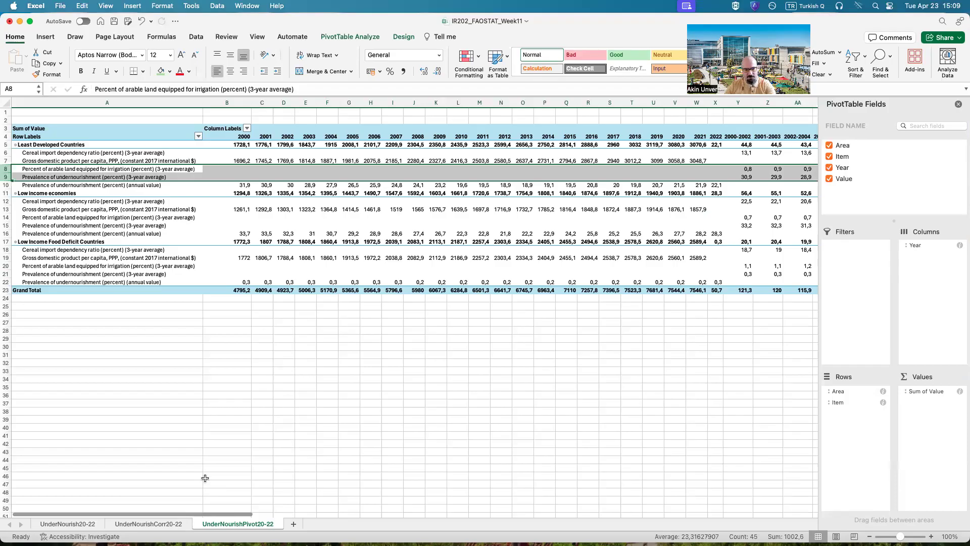
left_click_drag(197, 514, 322, 512)
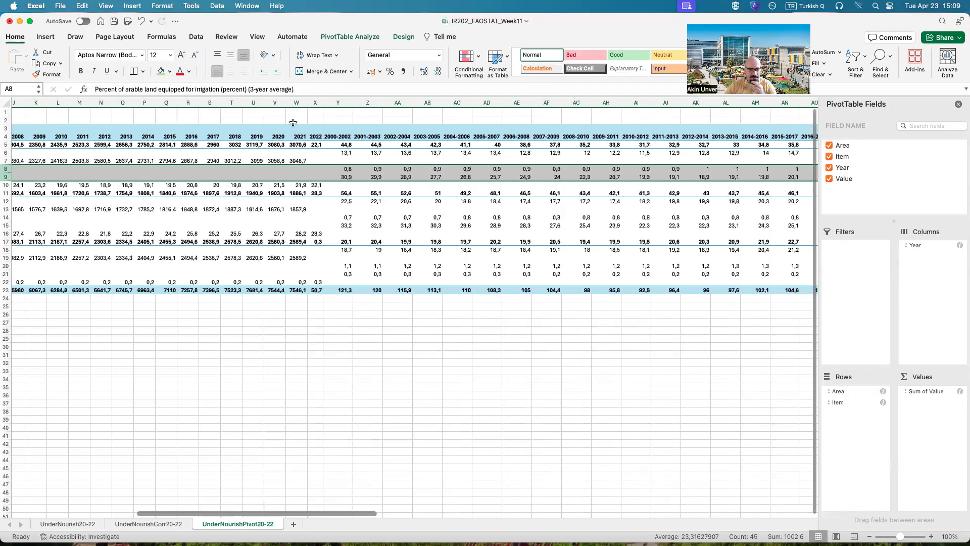
scroll(299, 134, "right", 2)
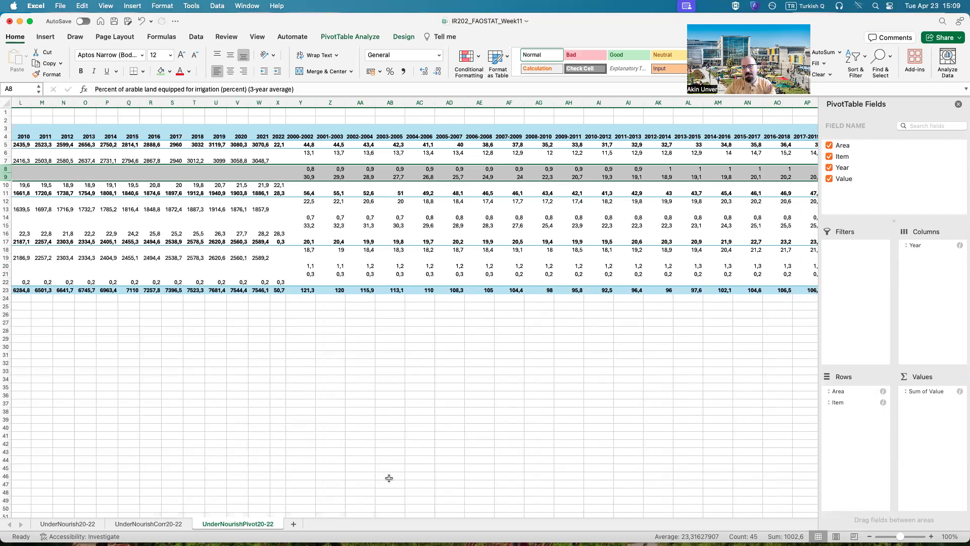
left_click(525, 488)
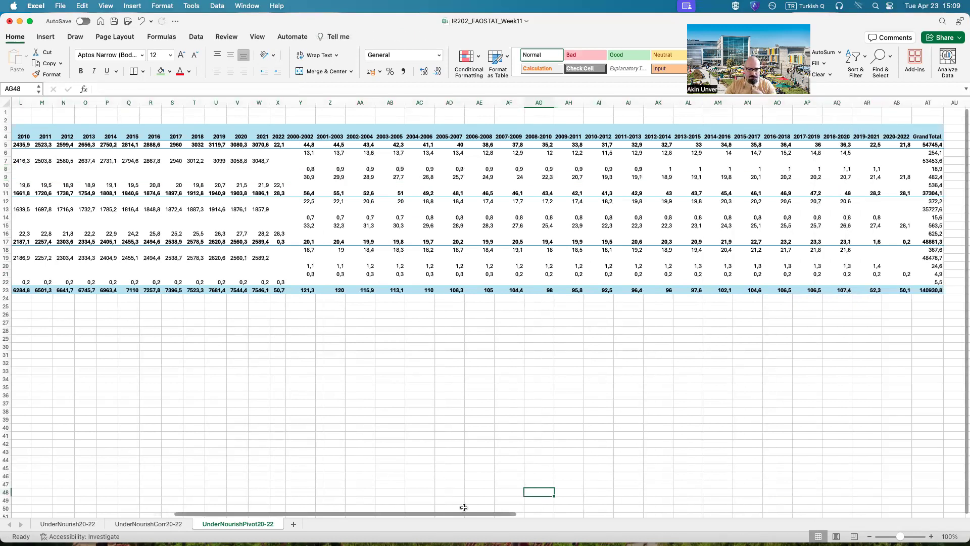
scroll(444, 517, "left", 3)
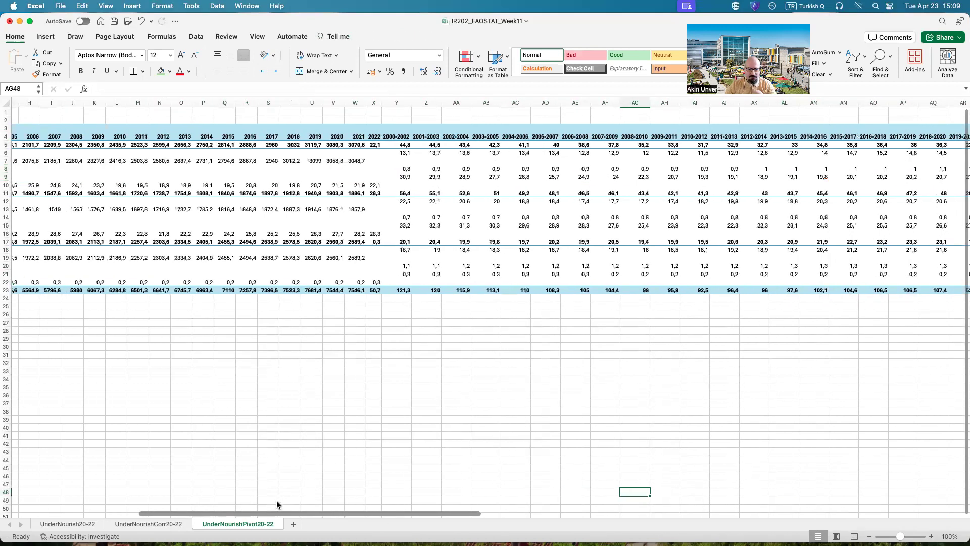
scroll(276, 505, "left", 5)
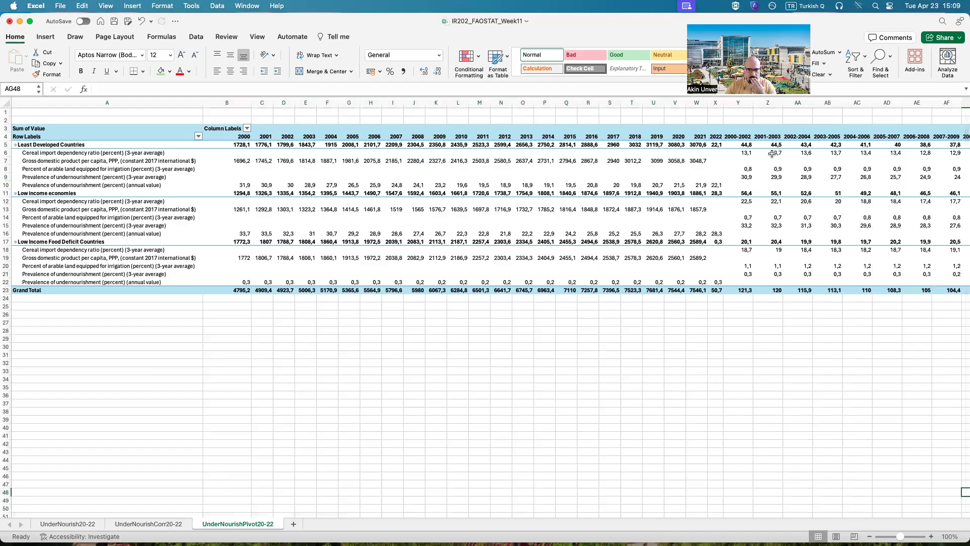
left_click(745, 153)
left_click(745, 169)
left_click(747, 176)
left_click(958, 104)
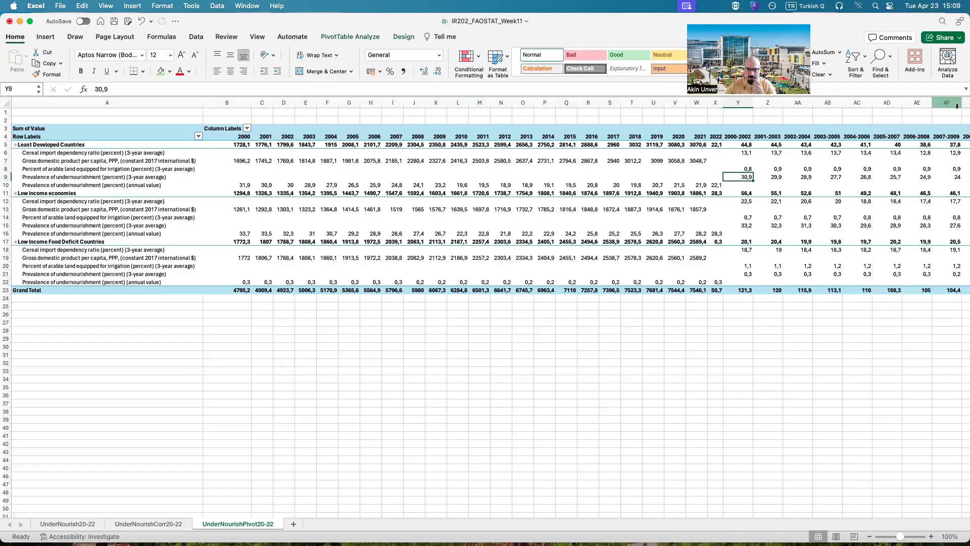
left_click_drag(747, 129, 818, 283)
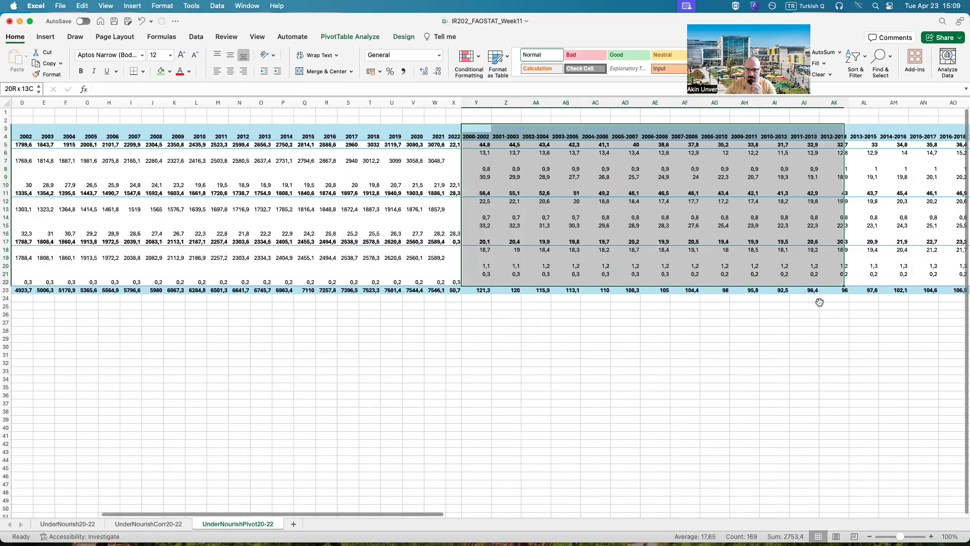
left_click_drag(353, 511, 229, 513)
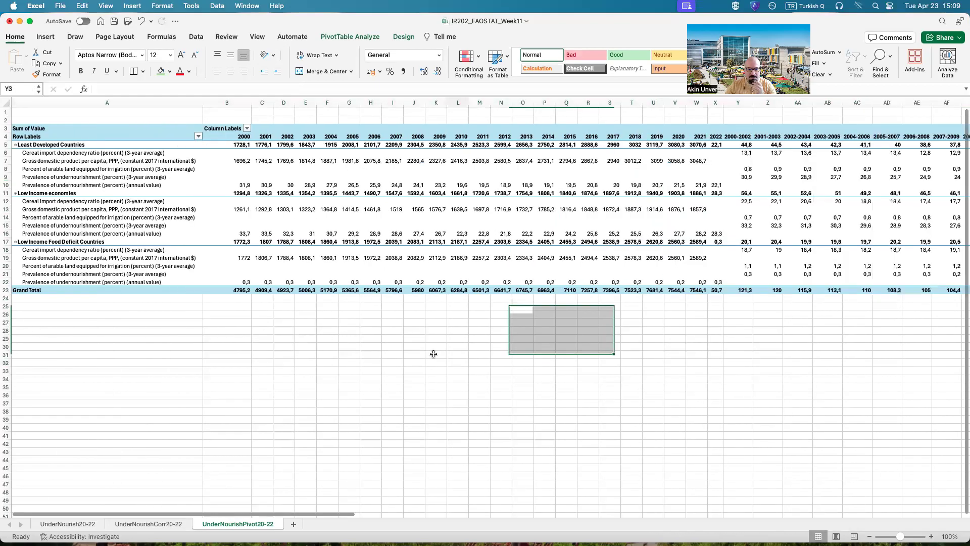
Step: Try to copy the Least Developed Countries GDP per capita values for 2000 to 2021 into the period columns starting at Y7
left_click(124, 161)
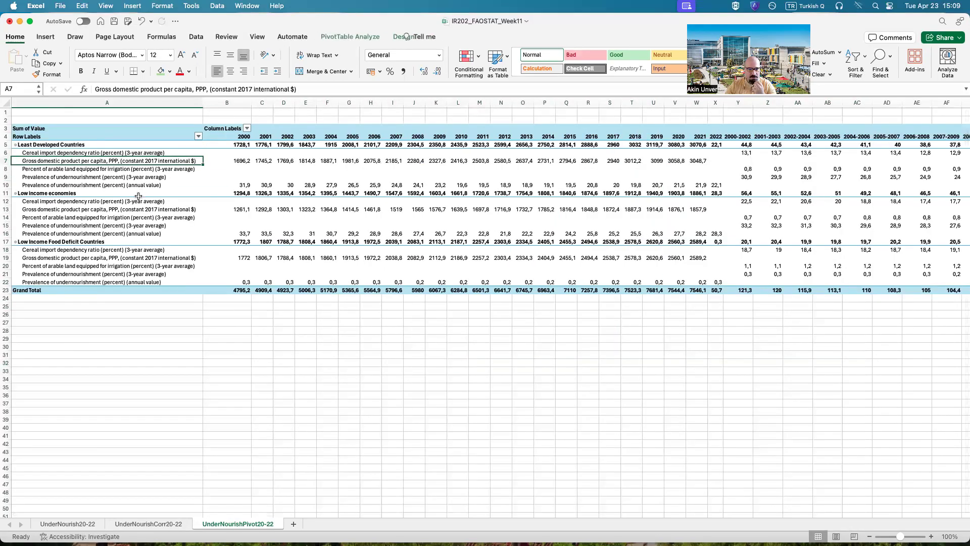
left_click(134, 185)
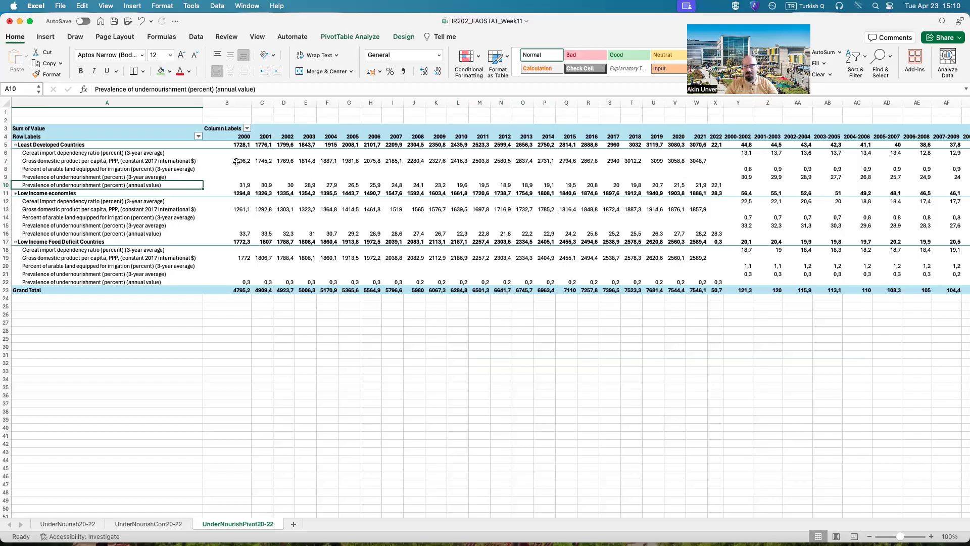
left_click_drag(236, 162, 705, 160)
right_click(689, 163)
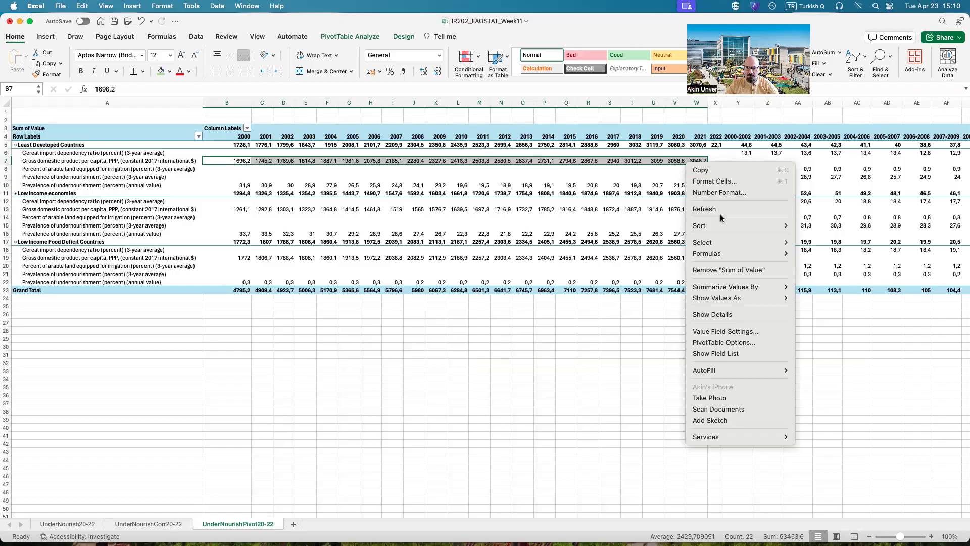
left_click(720, 172)
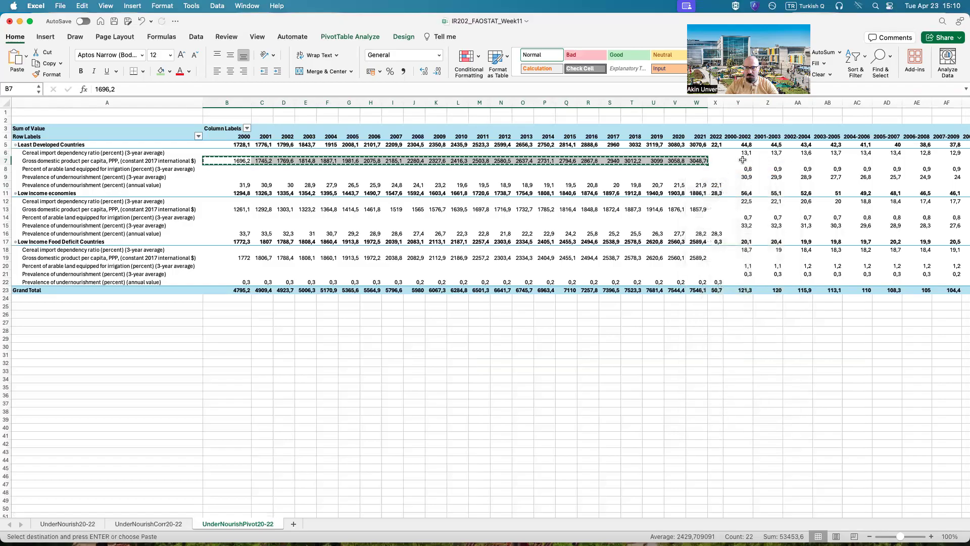
right_click(742, 161)
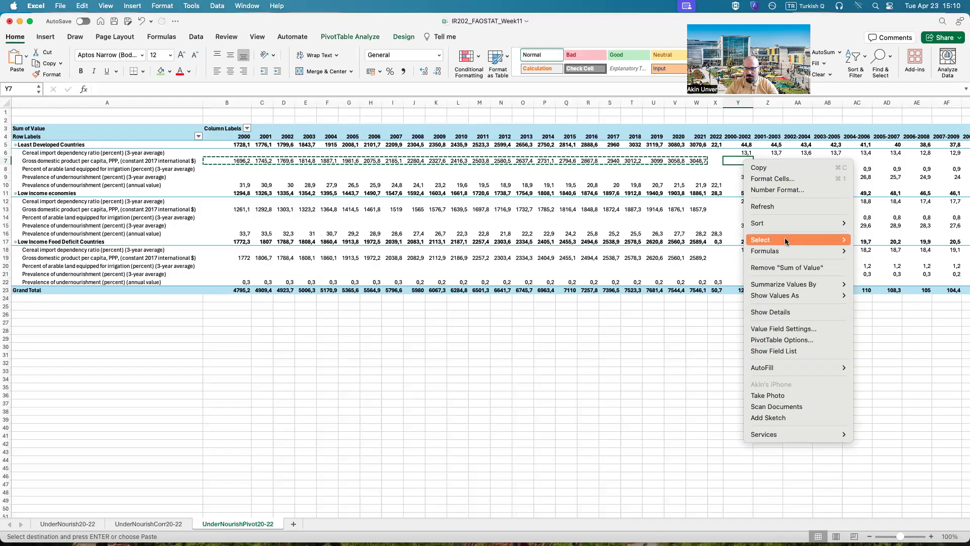
left_click(726, 161)
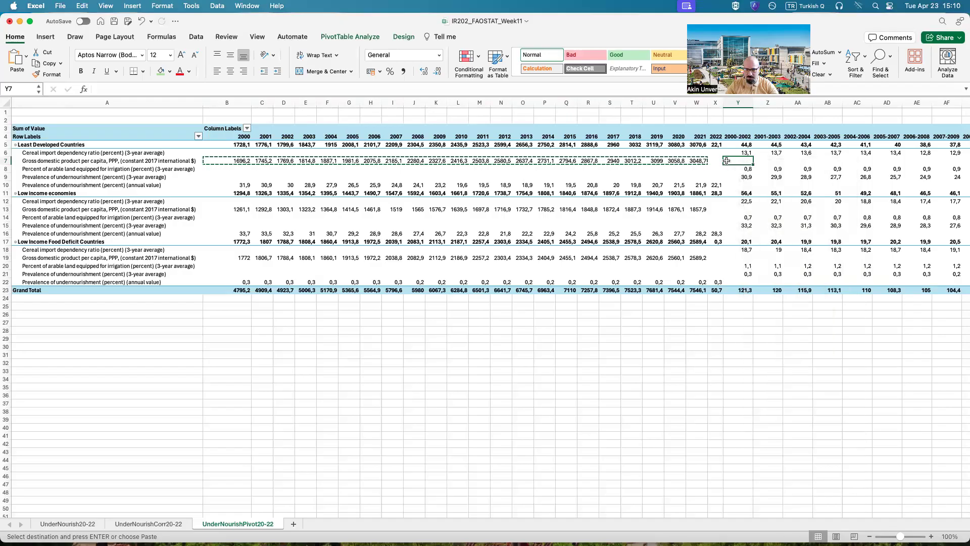
key("Return")
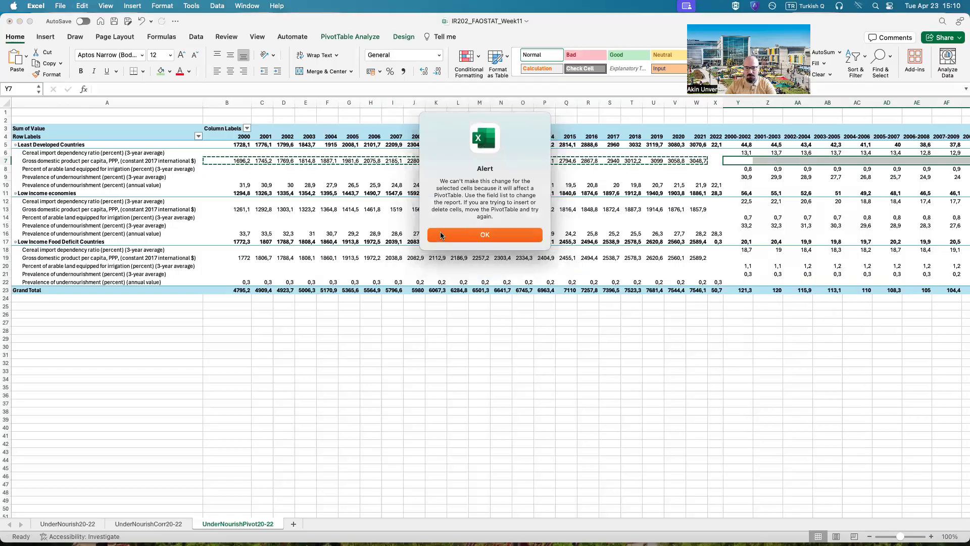
left_click(484, 238)
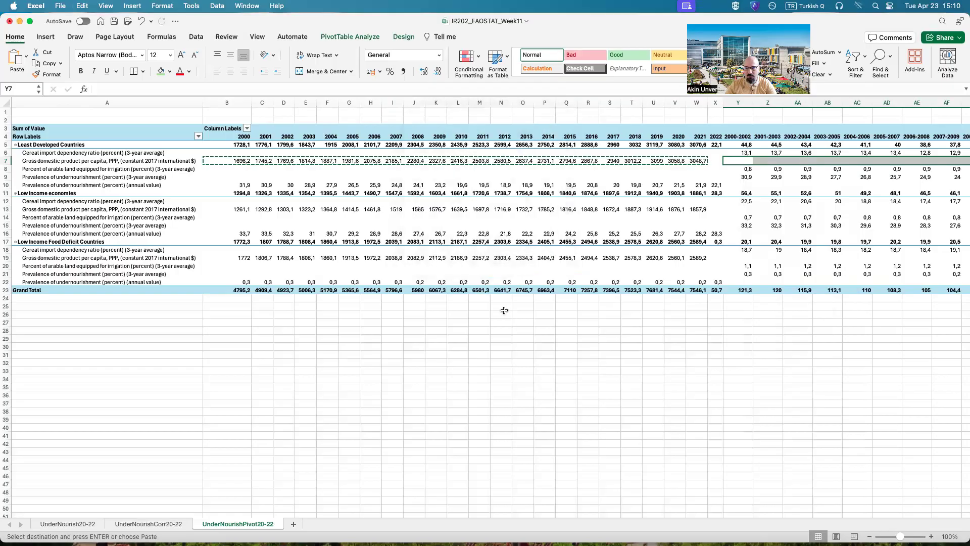
left_click(471, 379)
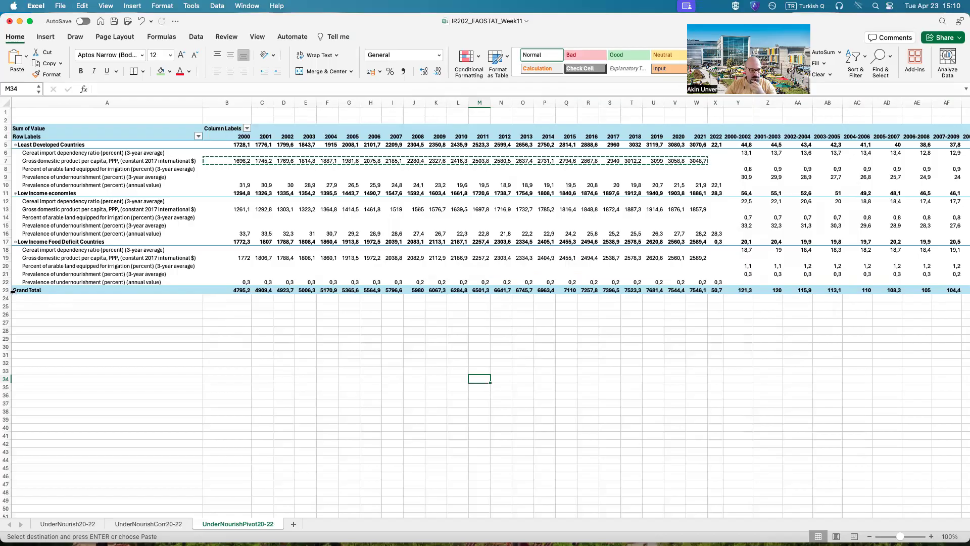
Step: Copy the entire PivotTable range A3:AT23, including the headers and the Grand Total row and column
left_click_drag(24, 290, 913, 128)
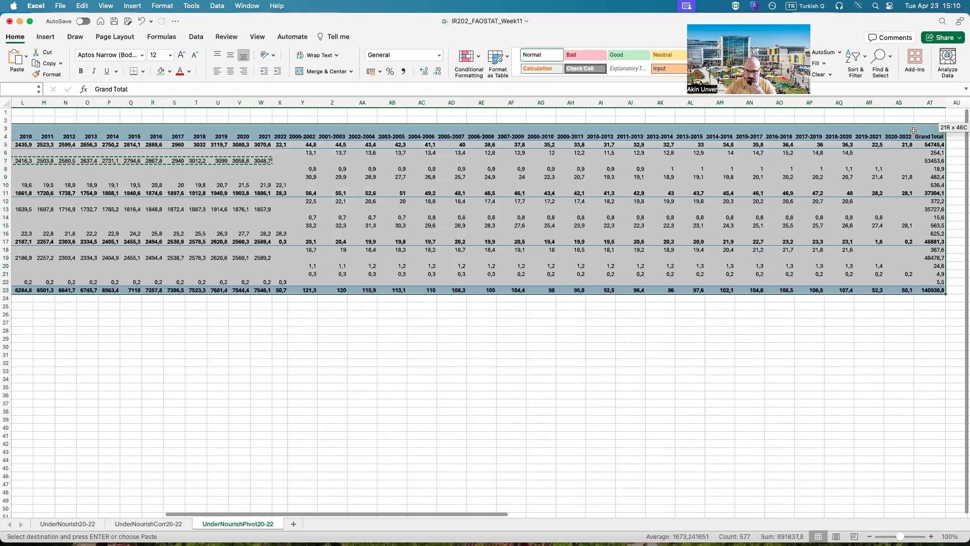
right_click(718, 144)
left_click(737, 151)
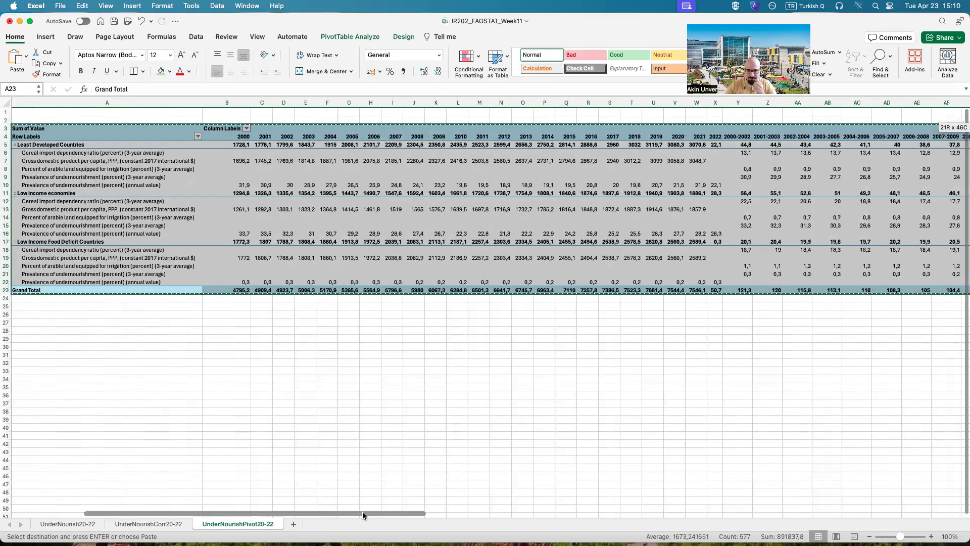
Step: Paste the copied PivotTable as values only at A27, below the original PivotTable
left_click(24, 324)
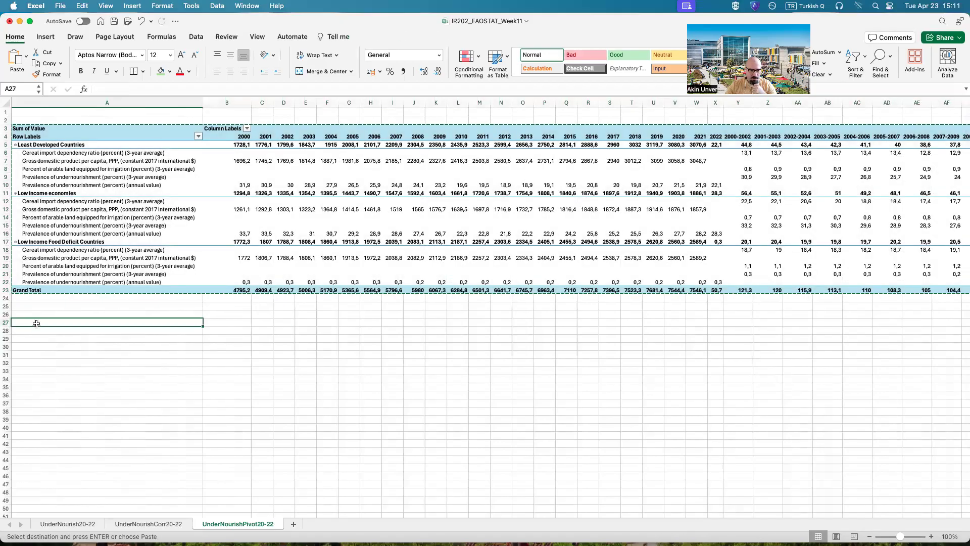
right_click(168, 269)
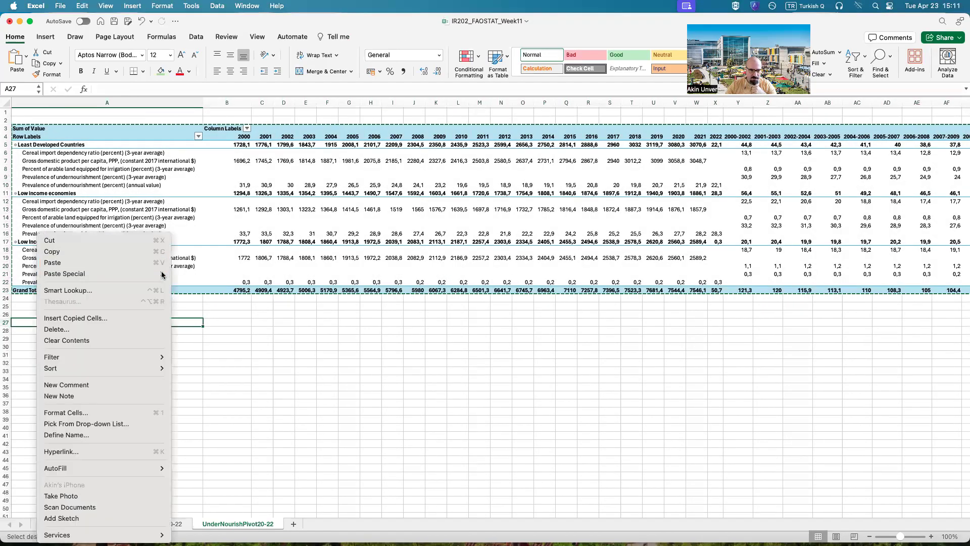
mouse_move(142, 272)
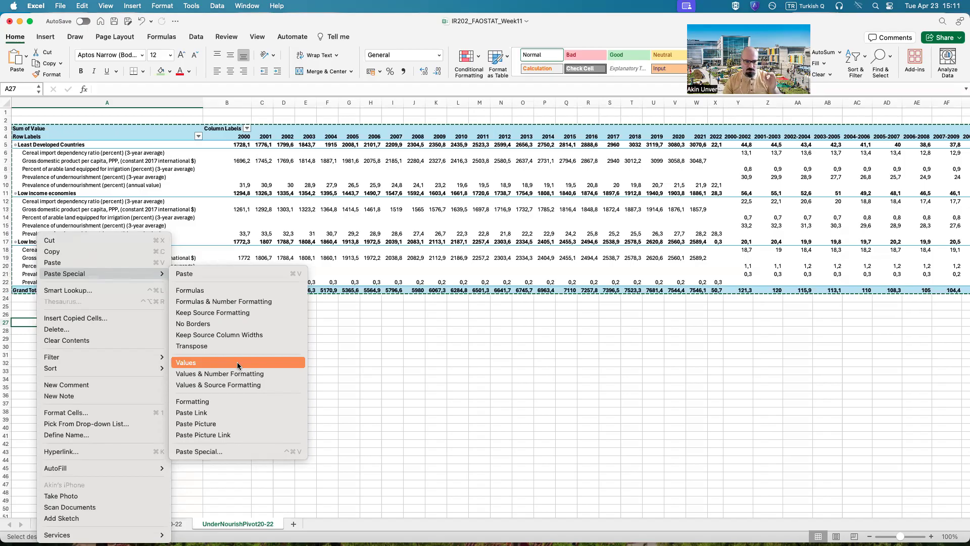
left_click(237, 361)
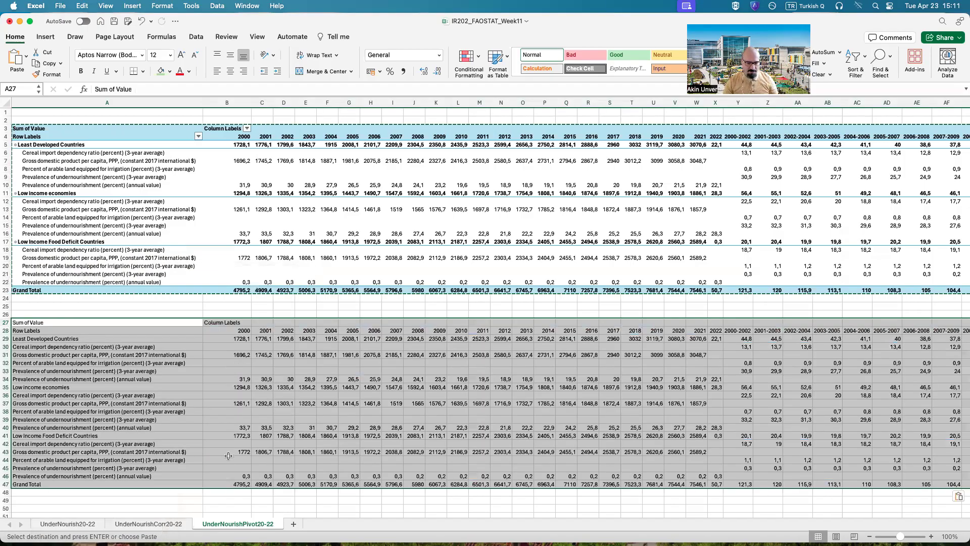
scroll(228, 455, "down", 3)
left_click(208, 488)
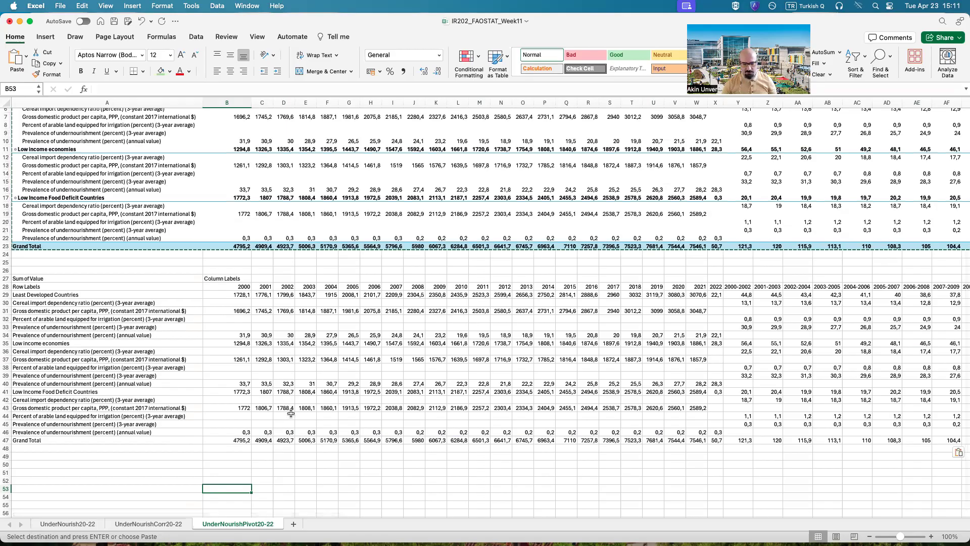
Step: Fill header row 28 of the pasted table with yellow and make it bold
left_click(7, 287)
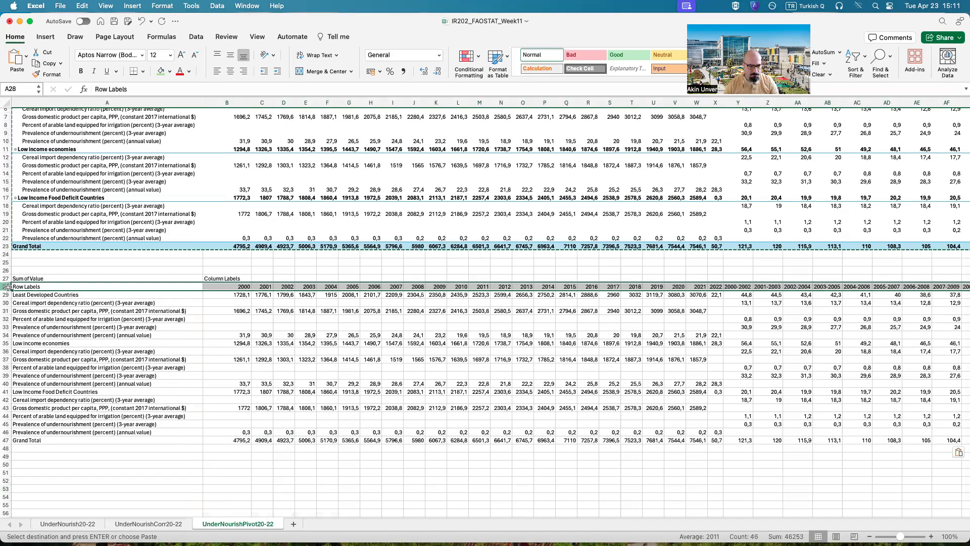
left_click(170, 73)
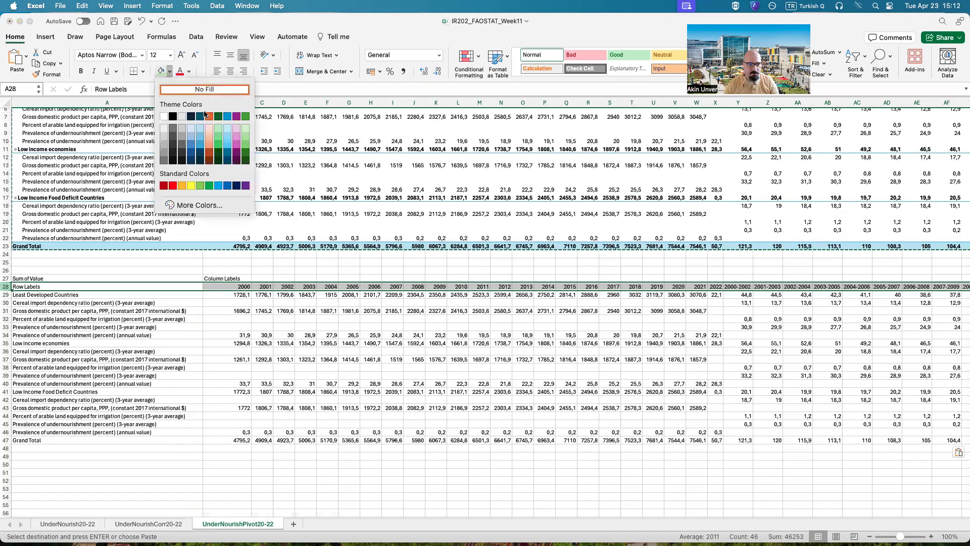
left_click(191, 186)
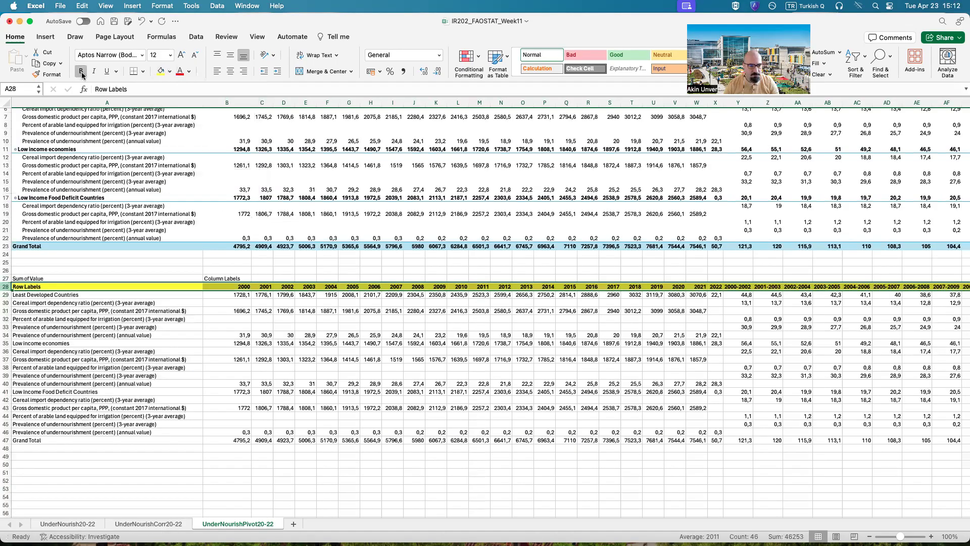
Step: Fill the three country-group rows 29, 35 and 41 and Grand Total row 47 with yellow and make them bold
left_click(7, 295)
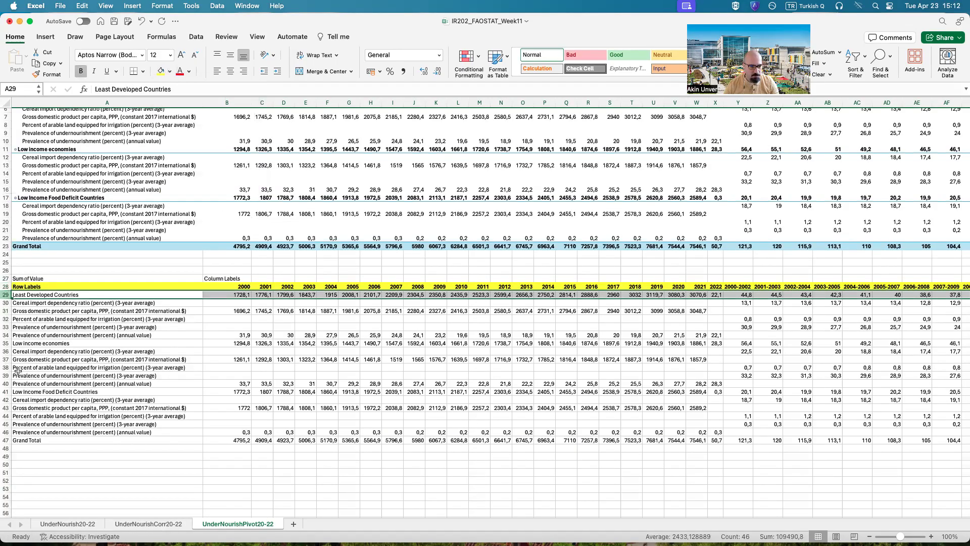
left_click(7, 343, "super")
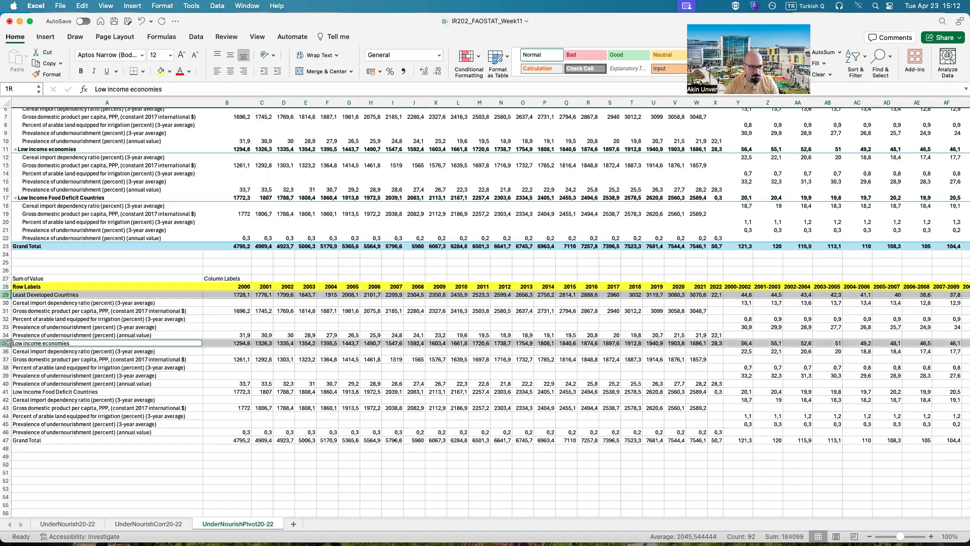
left_click(6, 392, "super")
left_click(6, 440, "super")
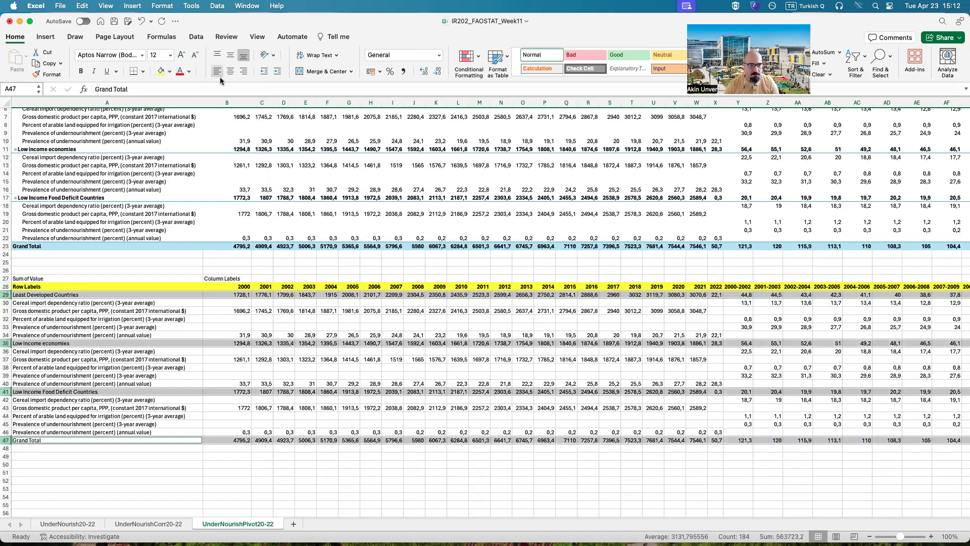
left_click(158, 75)
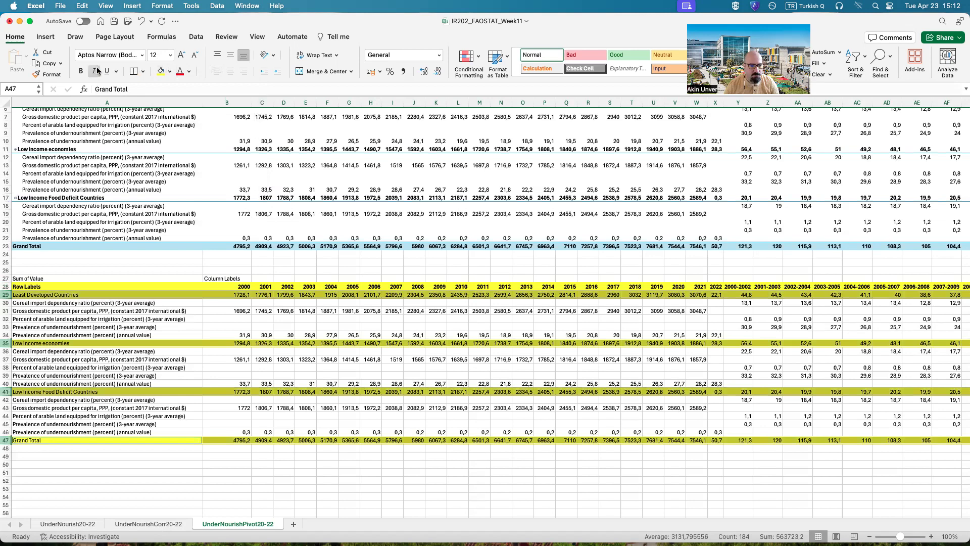
left_click(81, 72)
left_click(380, 513)
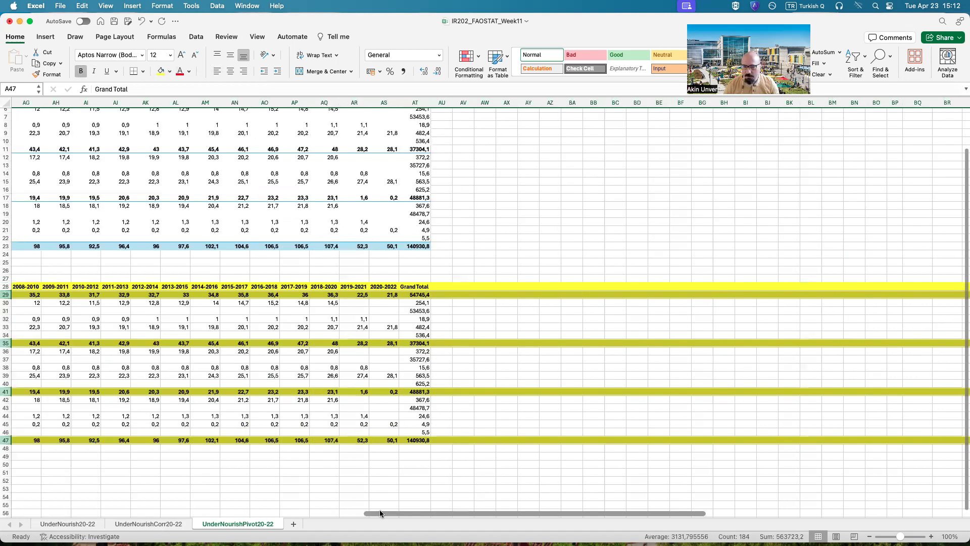
left_click_drag(420, 513, 78, 499)
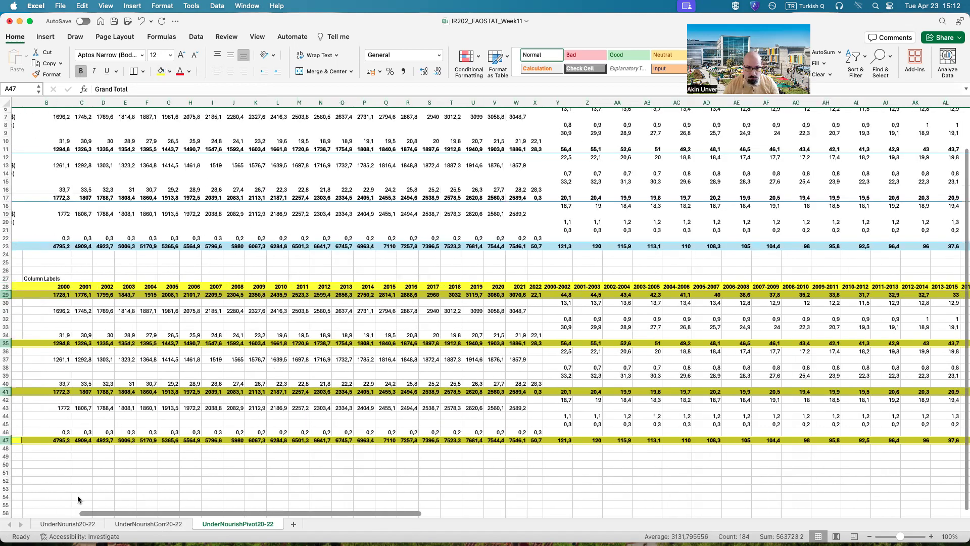
scroll(493, 487, "left", 5)
left_click(501, 488)
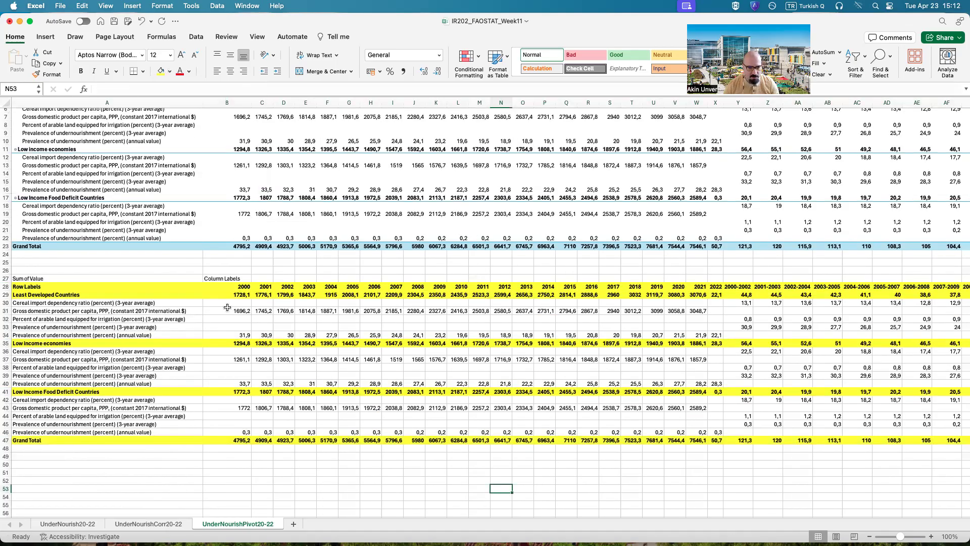
Step: Copy the Least Developed Countries GDP per capita values B31:W31 into the period columns starting at Y31
left_click_drag(230, 312, 697, 310)
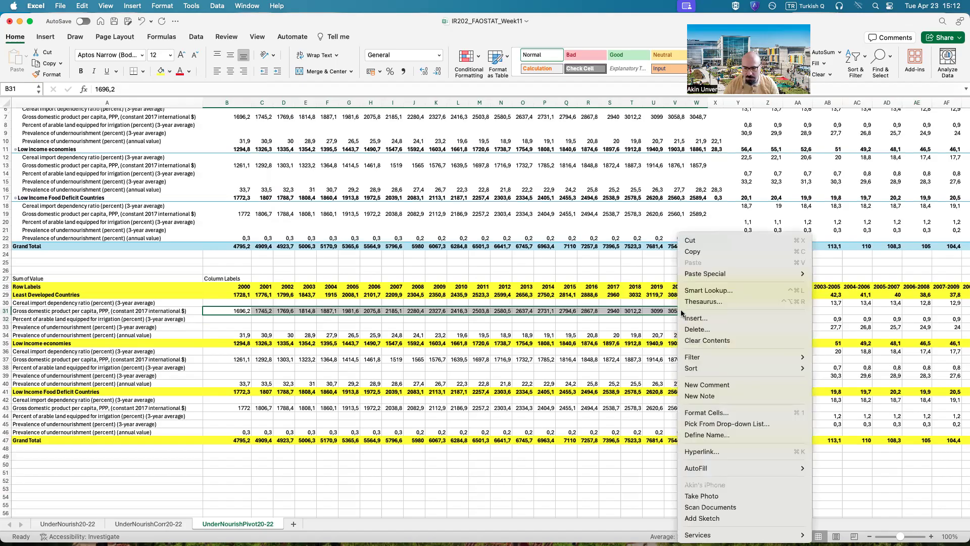
left_click(724, 249)
left_click(736, 309)
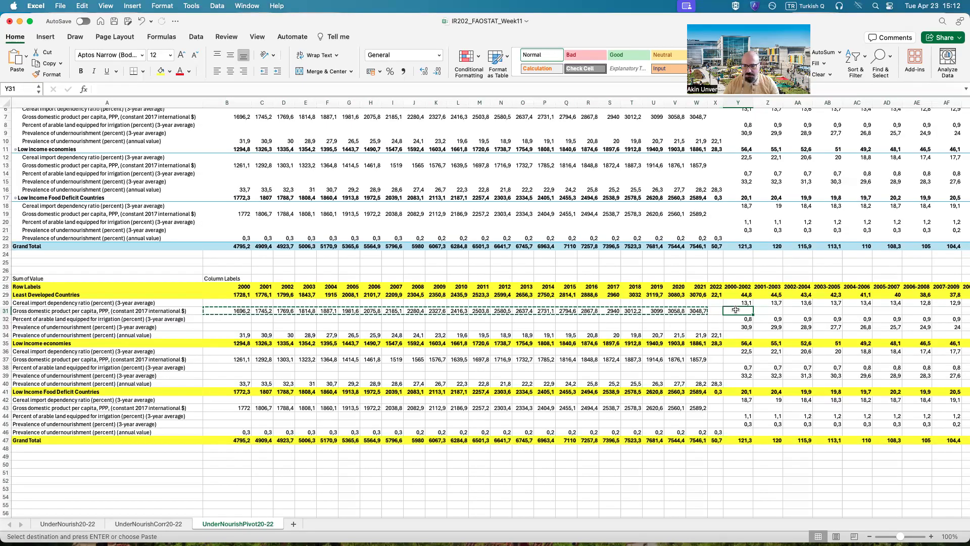
right_click(737, 311)
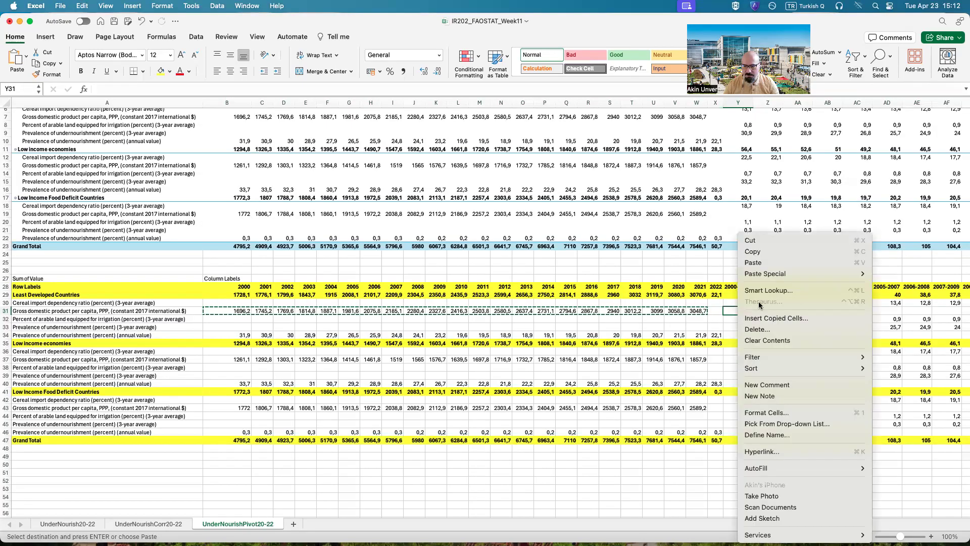
left_click(764, 264)
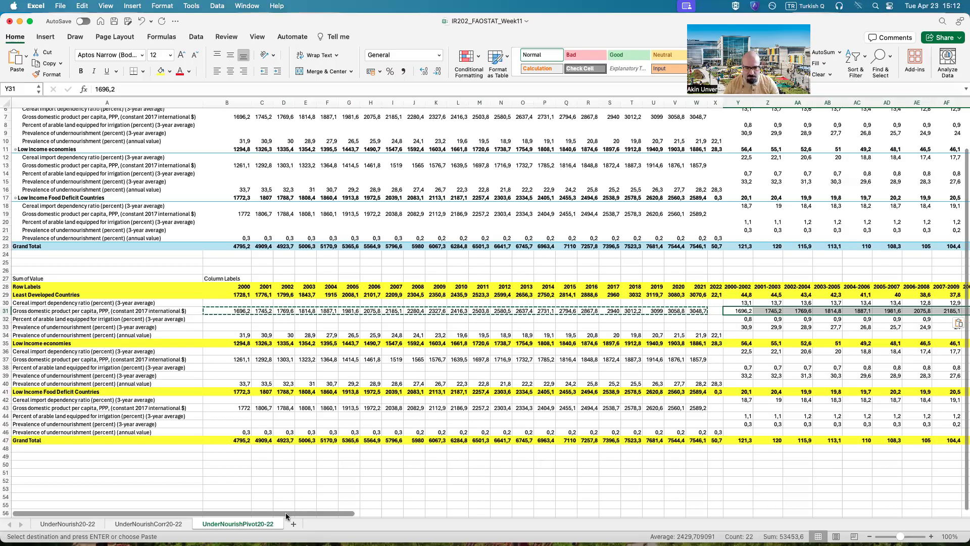
left_click_drag(315, 513, 471, 513)
scroll(523, 514, "right", 5)
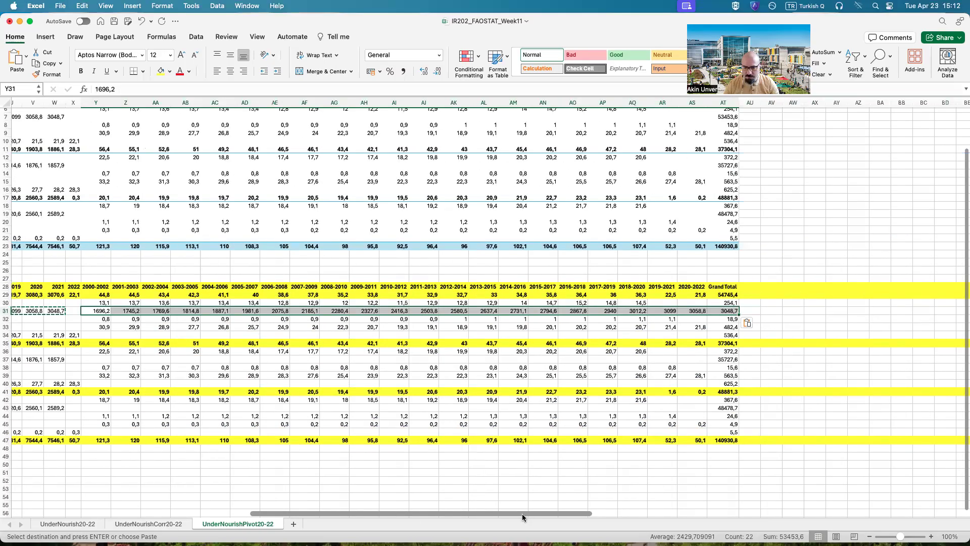
left_click_drag(522, 513, 277, 510)
scroll(237, 359, "left", 2)
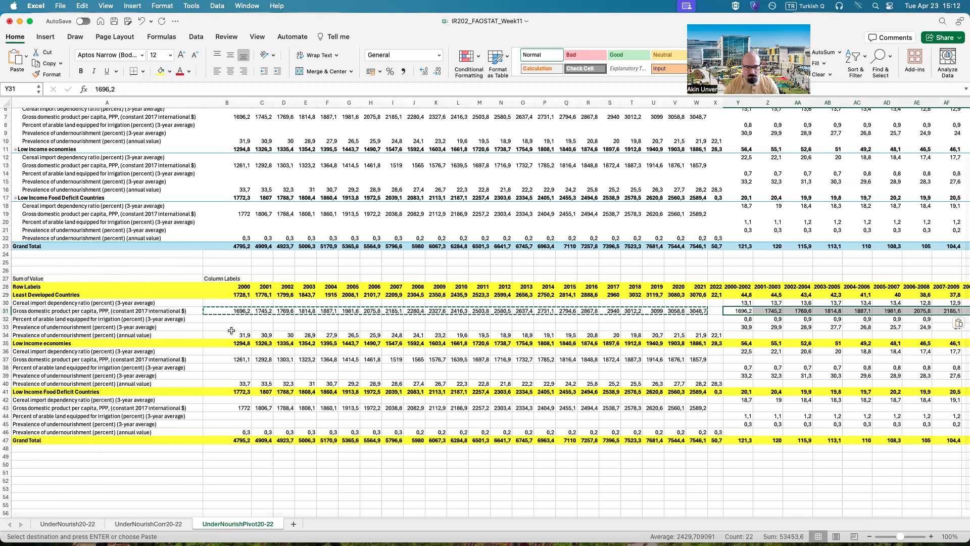
Step: Try to copy the single-year values of rows 34, 37, 40, 43 and 46 together into the period columns starting at Y34
left_click_drag(230, 335, 708, 332)
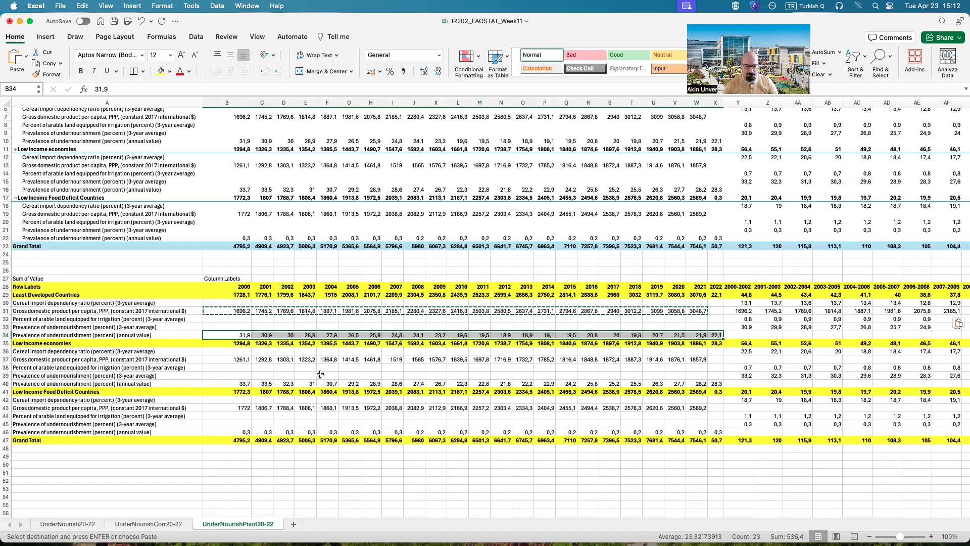
left_click_drag(237, 359, 718, 360)
left_click_drag(230, 384, 710, 384)
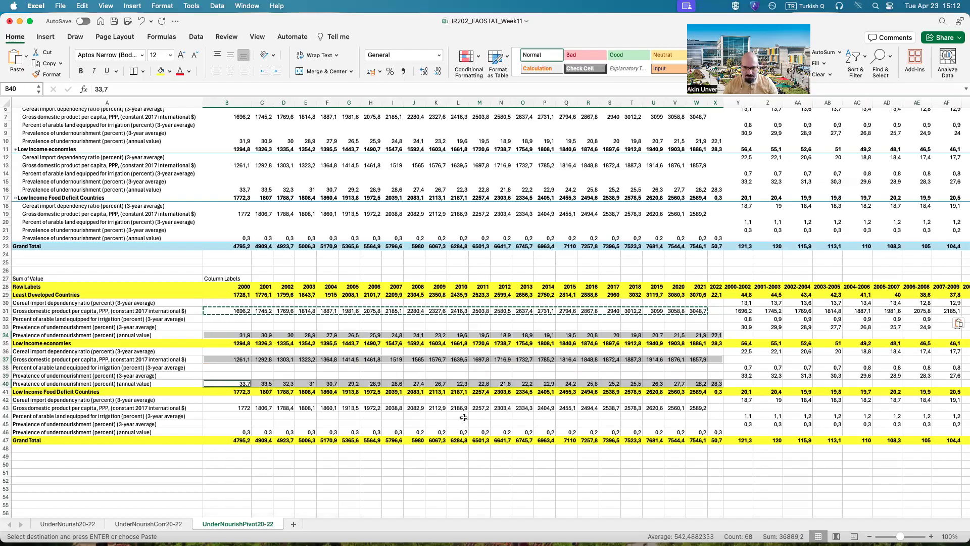
left_click(235, 409, "super")
left_click_drag(273, 406, 717, 409)
left_click_drag(231, 431, 710, 431)
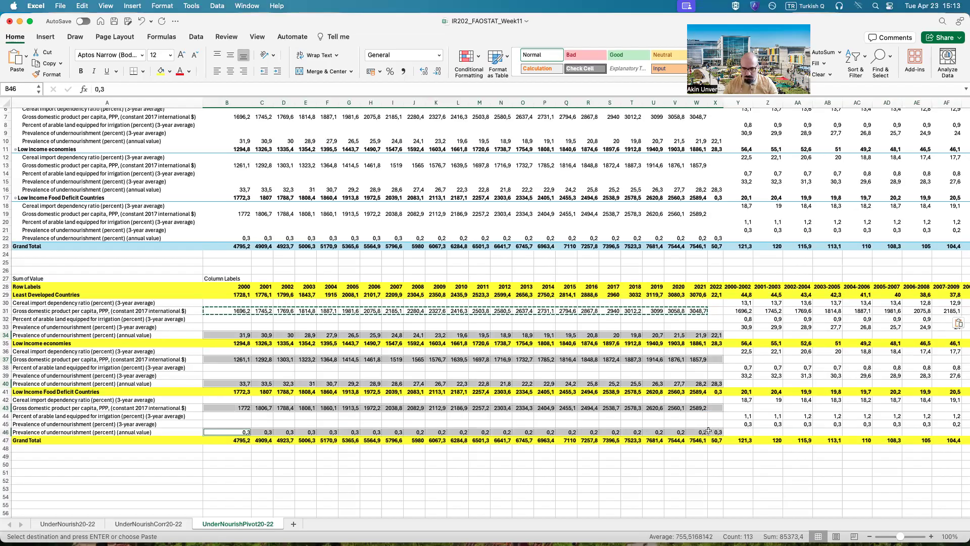
right_click(556, 409)
left_click(574, 251)
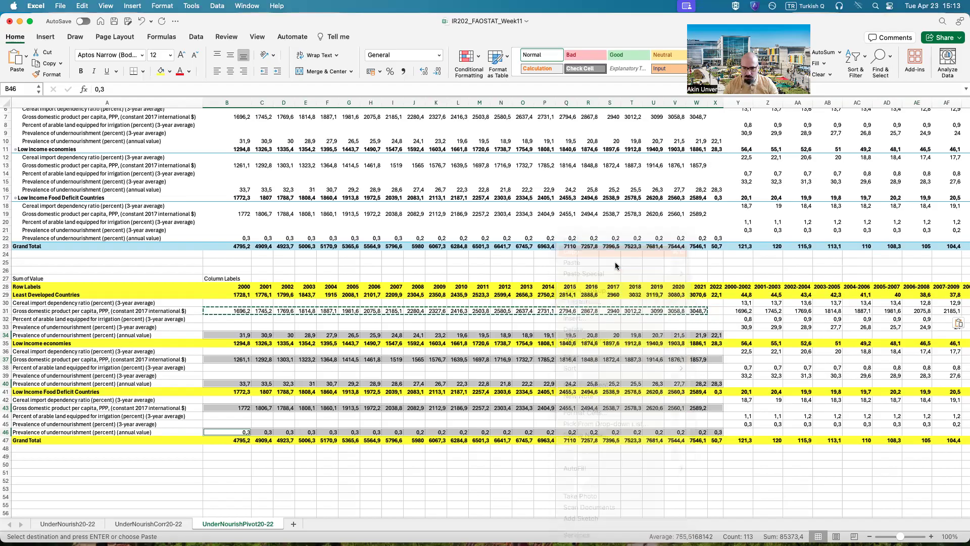
left_click(736, 333)
right_click(737, 332)
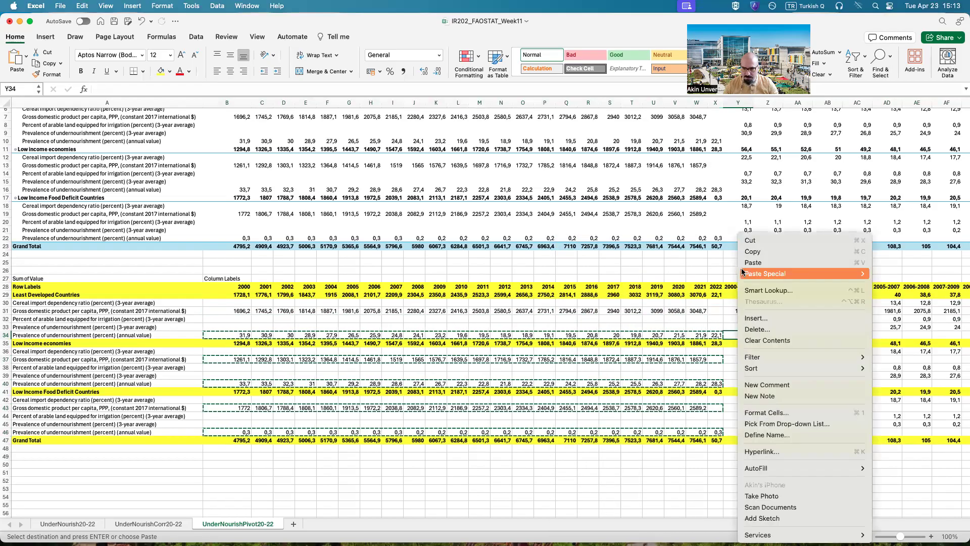
left_click(745, 263)
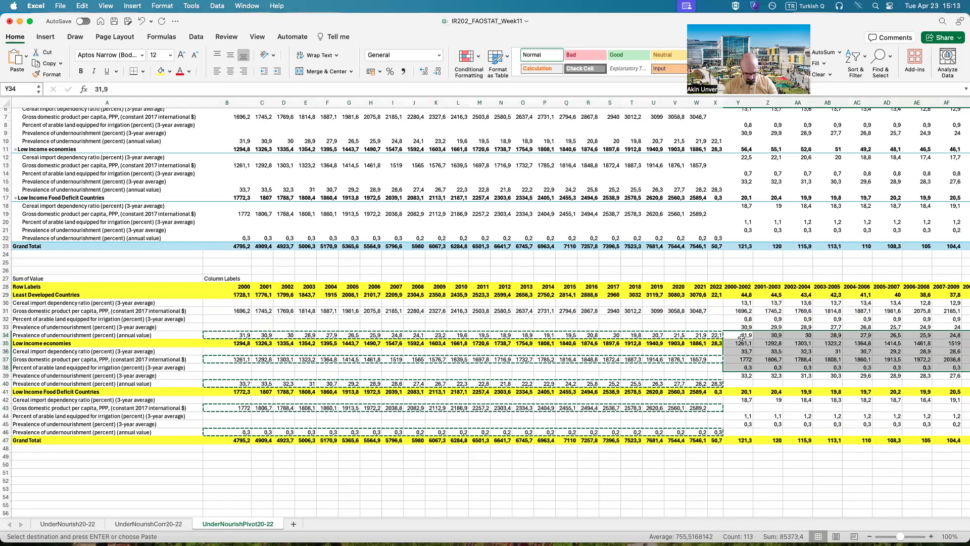
key("super+z")
Step: Copy the Least Developed Countries annual undernourishment values B34:X34 into the period columns starting at Y34
left_click(717, 335)
left_click_drag(716, 338, 250, 335)
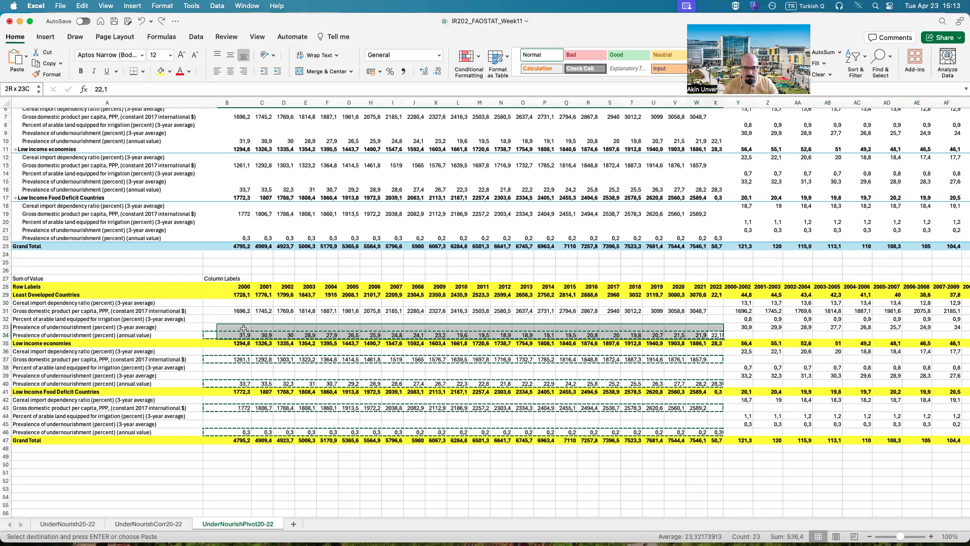
key("super+c")
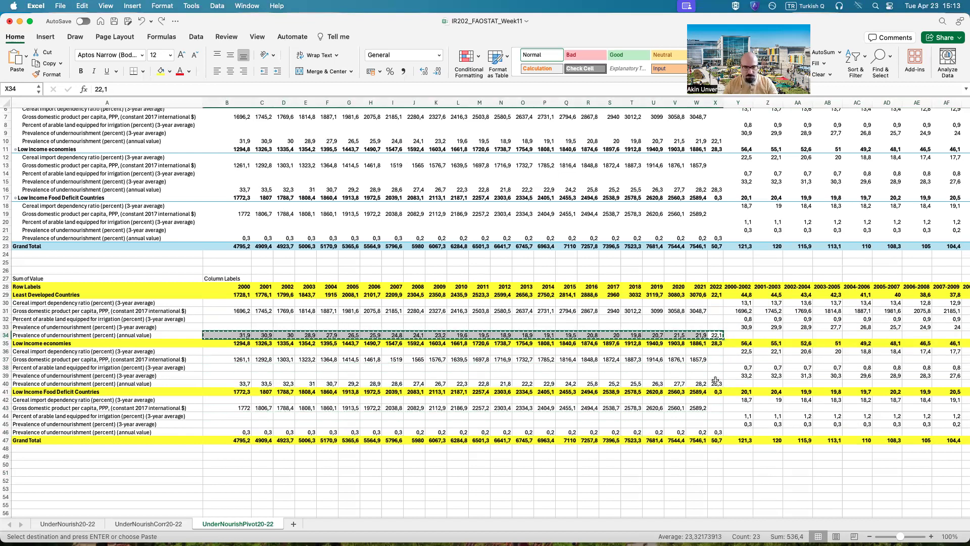
left_click(729, 337)
key("super+v")
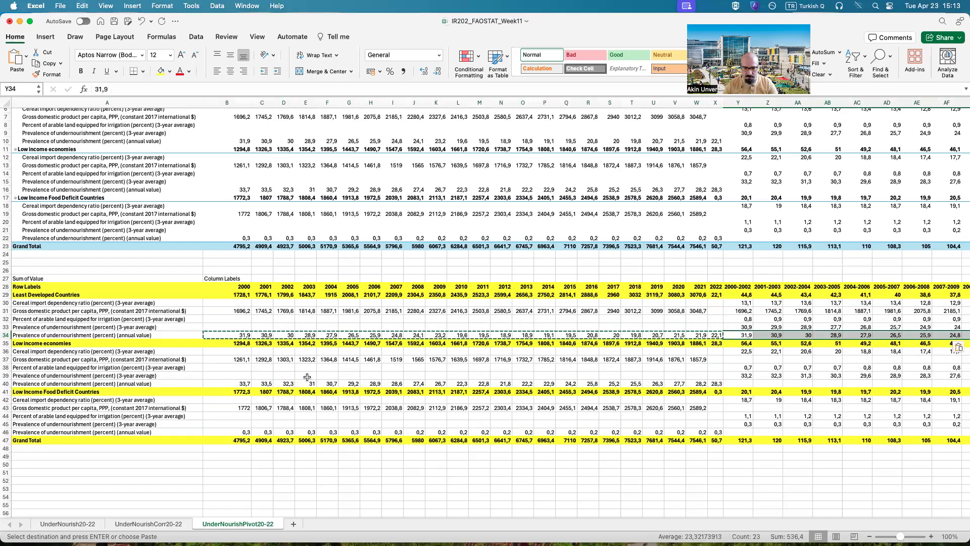
Step: Move the Low income economies GDP per capita values B37:W37 into the period columns starting at Y37
left_click_drag(244, 360, 700, 359)
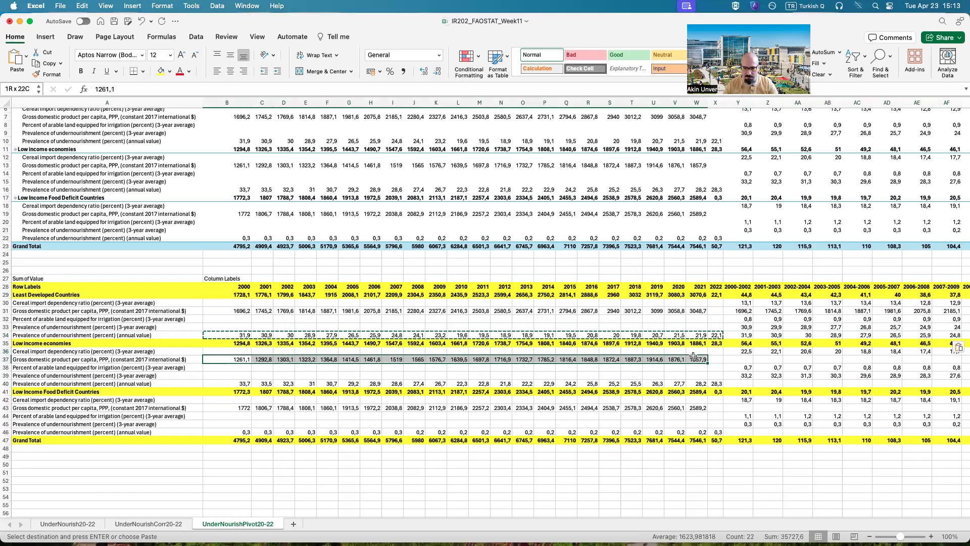
key("super+c")
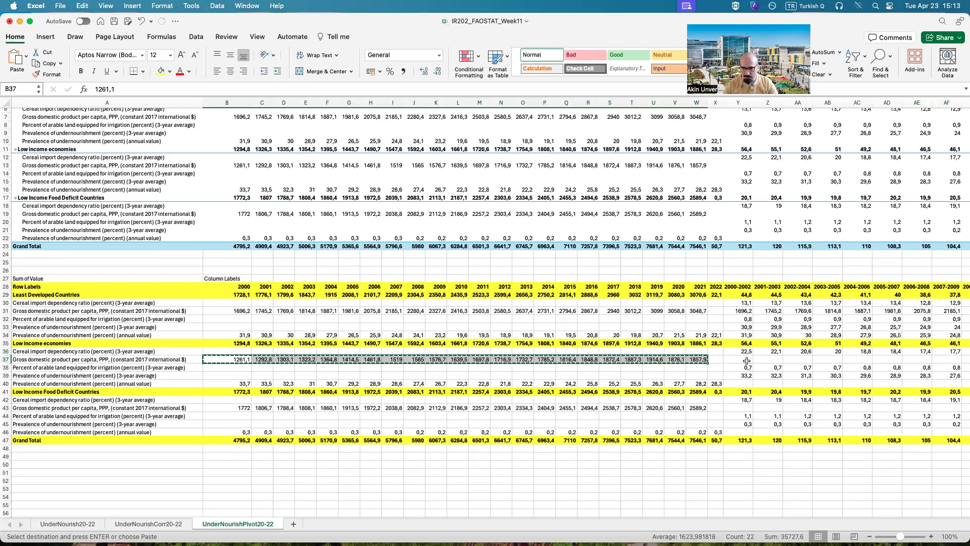
left_click(744, 359)
key("Return")
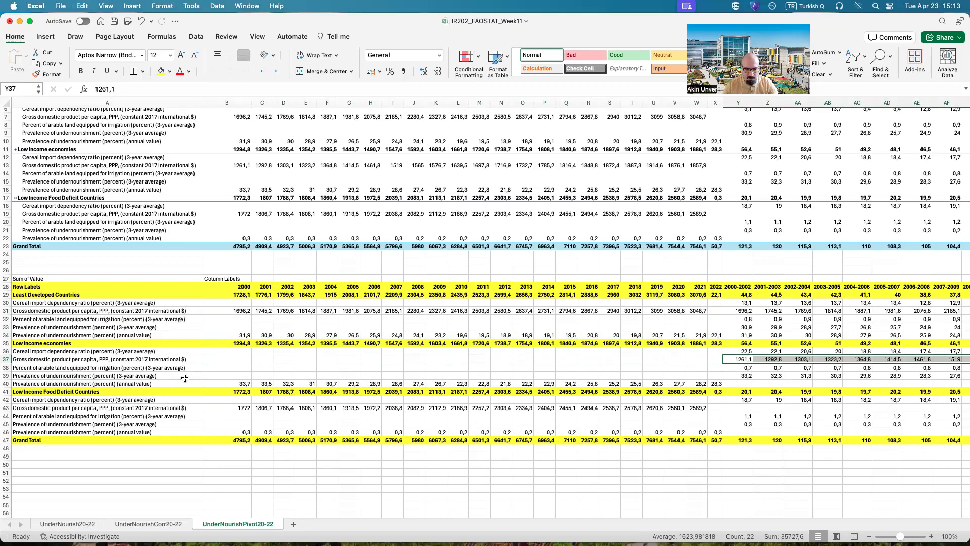
Step: Move the Low income economies annual undernourishment values B40:X40 into the period columns starting at Y40
left_click_drag(243, 384, 717, 381)
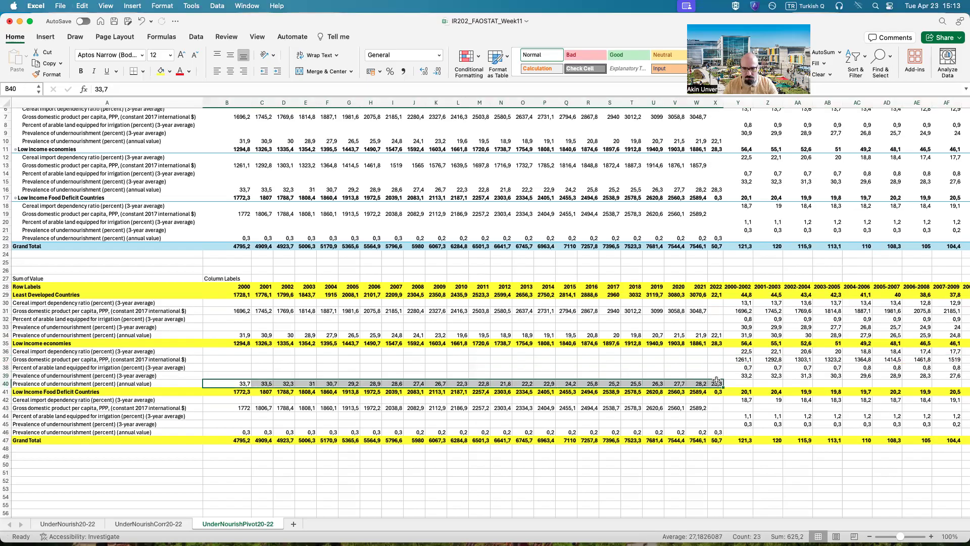
right_click(716, 381)
left_click(746, 245)
right_click(739, 383)
left_click(769, 263)
Step: Move the Low Income Food Deficit Countries GDP per capita values B43:W43 into the period columns starting at Y43
left_click_drag(236, 407, 698, 408)
key("super+x")
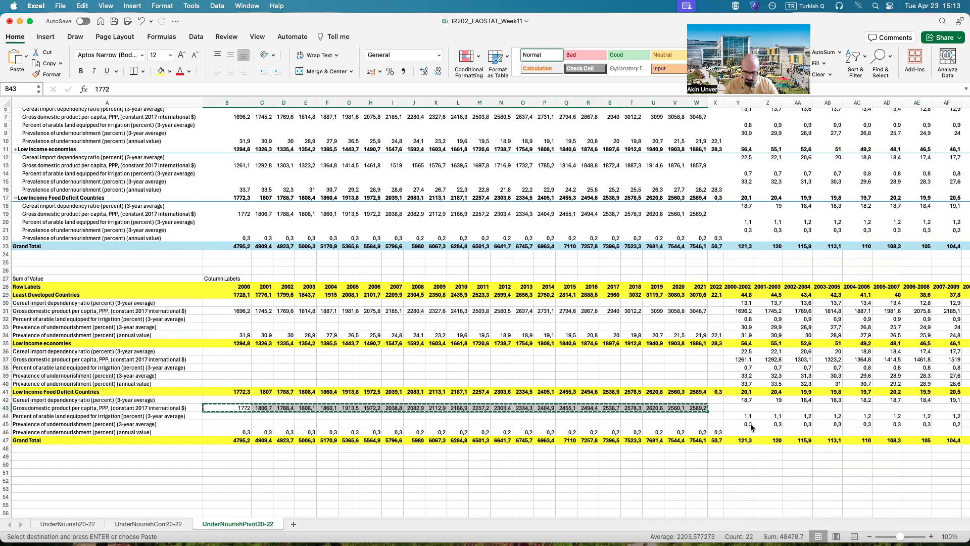
left_click(739, 406)
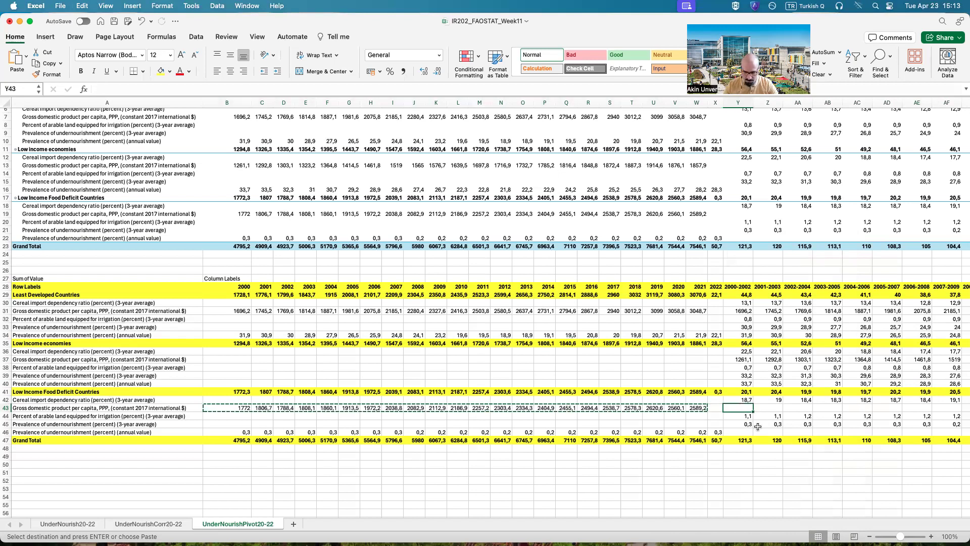
key("super+v")
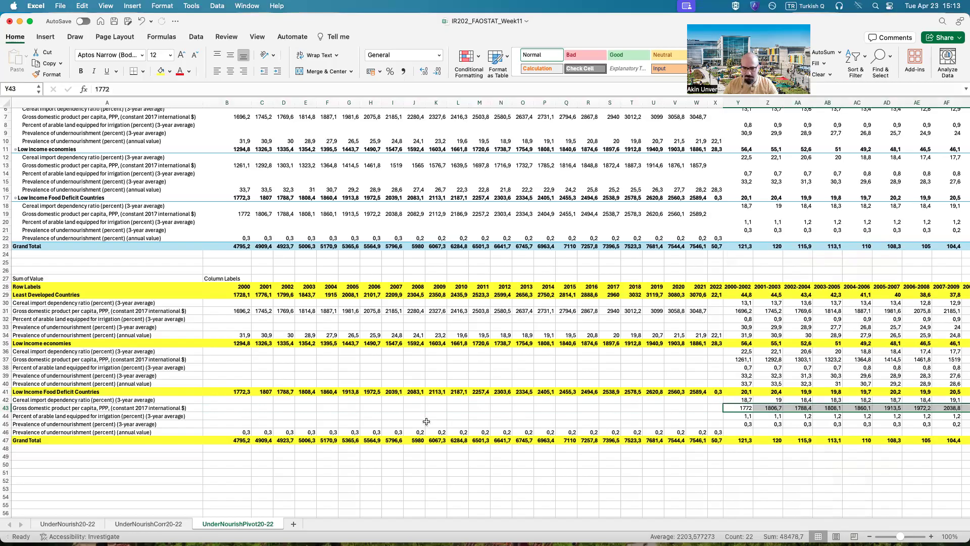
Step: Move the Low Income Food Deficit Countries annual undernourishment values B46:X46 into the period columns starting at Y46
left_click(248, 433)
left_click_drag(279, 433, 718, 433)
key("super+x")
left_click(739, 432)
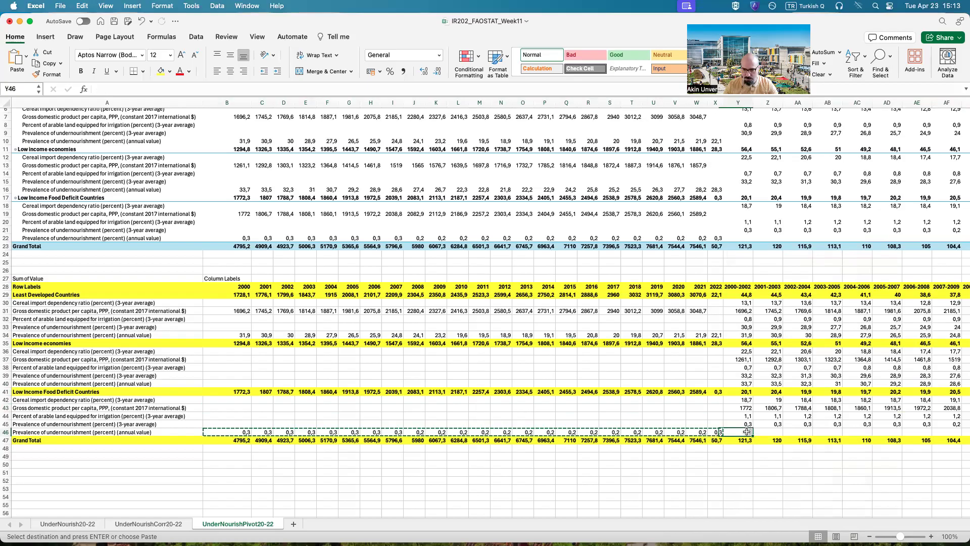
key("super+v")
left_click(676, 416)
Step: Delete the single-year block B28:X47 from the pasted table, shifting the remaining cells left
left_click_drag(299, 513, 424, 513)
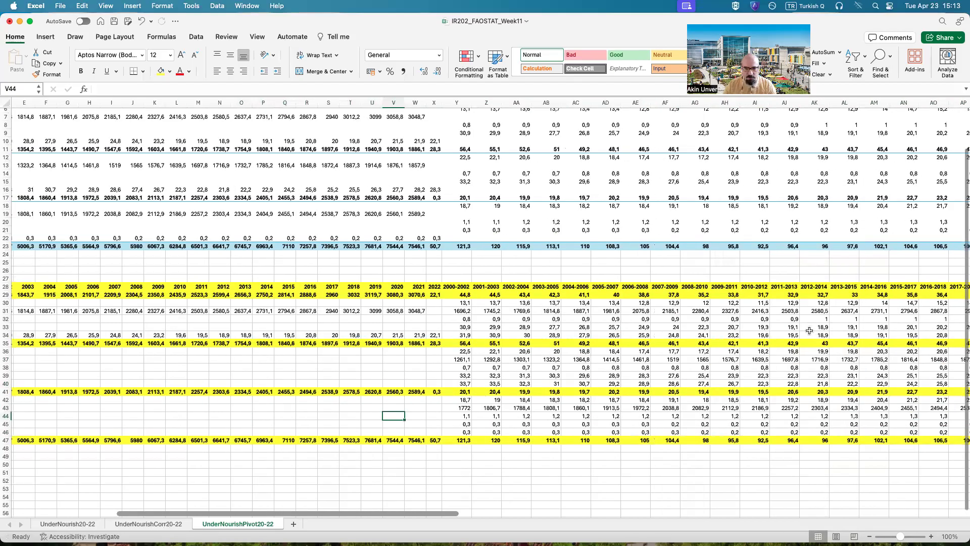
scroll(808, 332, "right", 10)
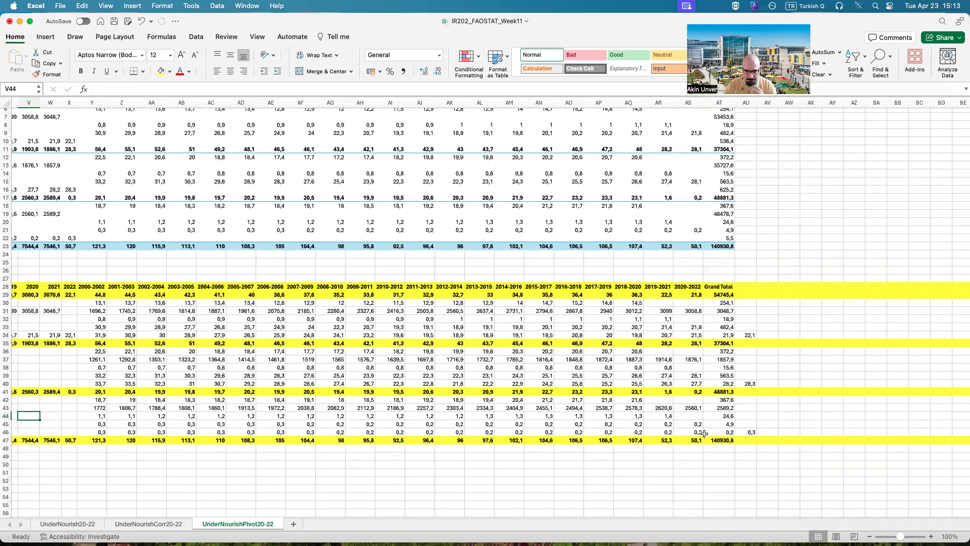
left_click_drag(413, 513, 129, 513)
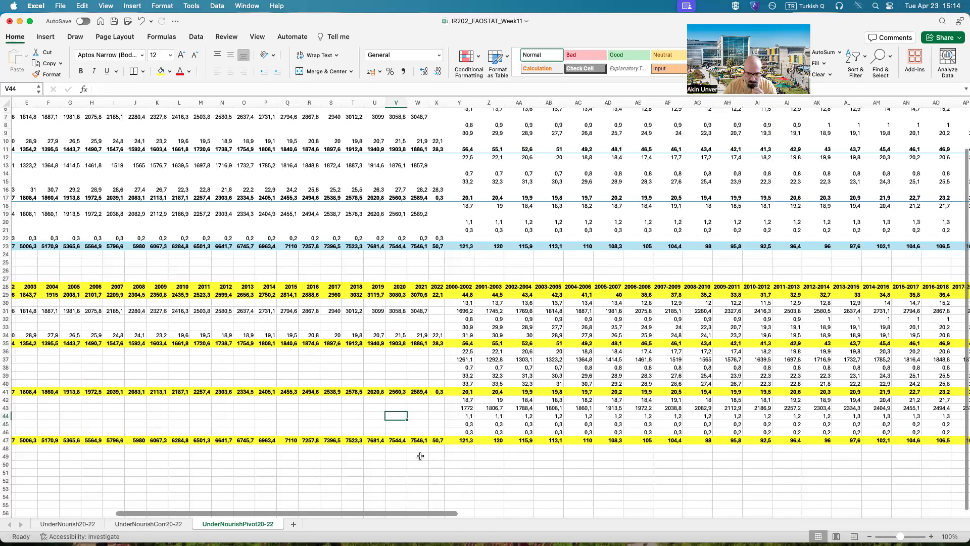
scroll(611, 358, "left", 4)
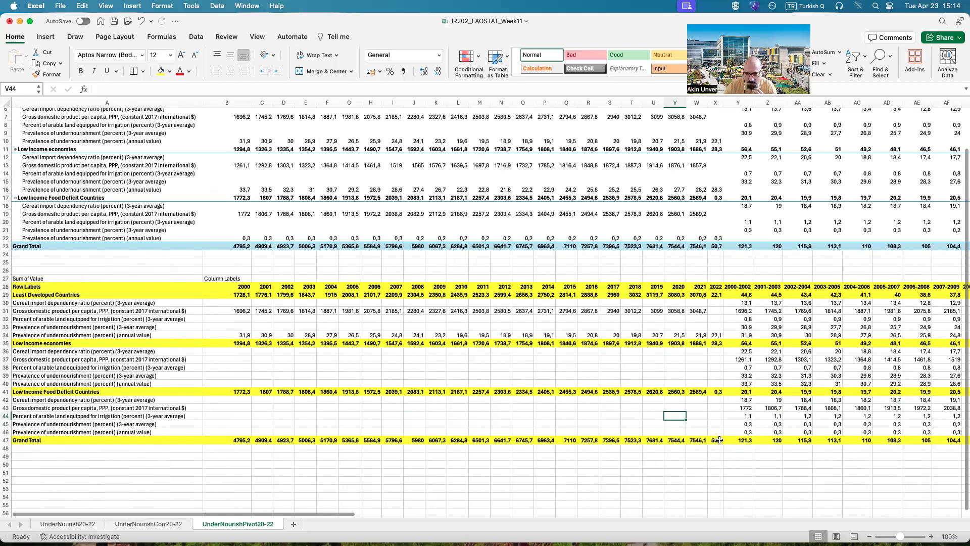
left_click_drag(719, 440, 231, 287)
right_click(232, 289)
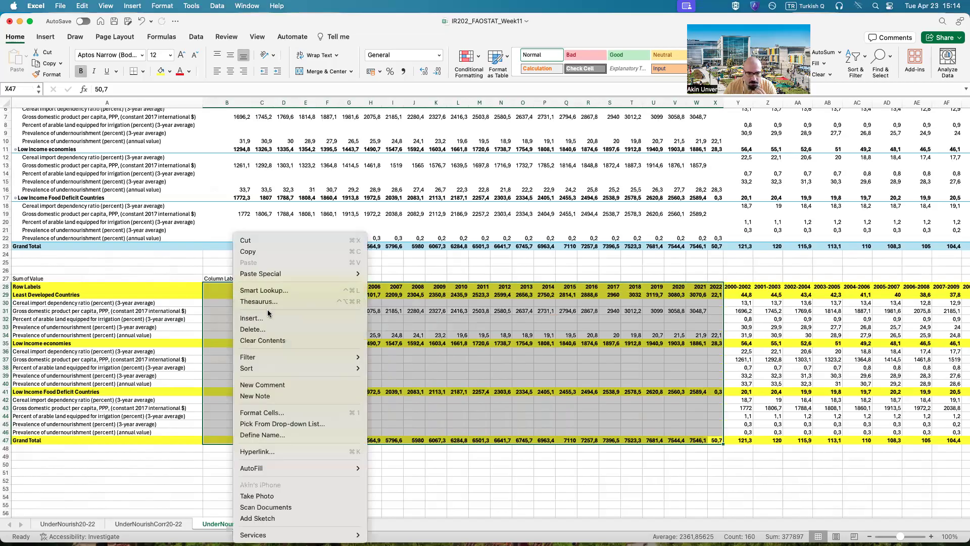
left_click(273, 329)
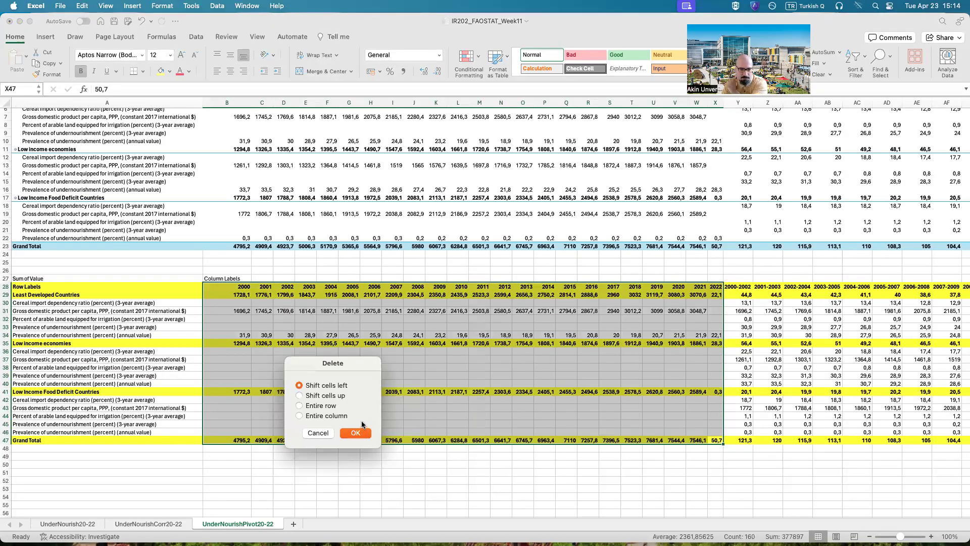
left_click(356, 433)
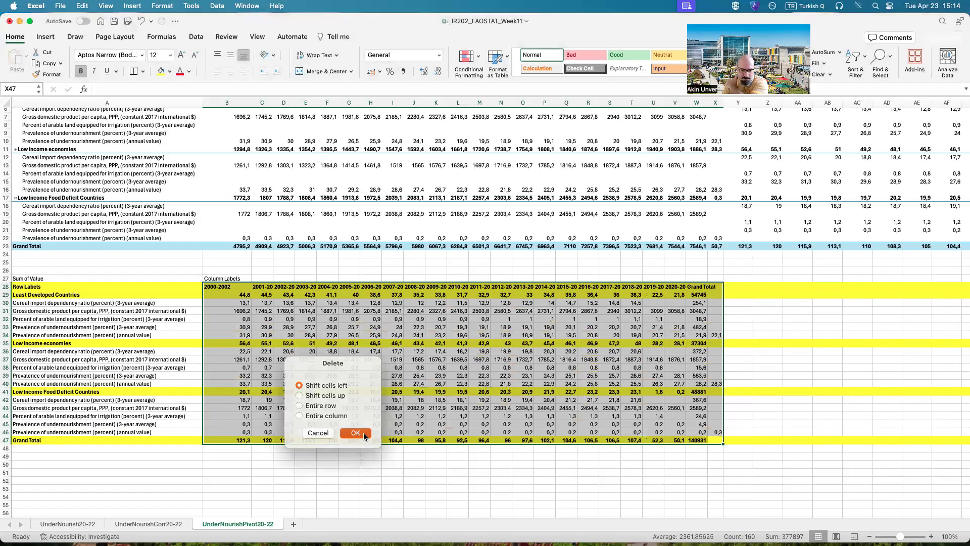
left_click(357, 467)
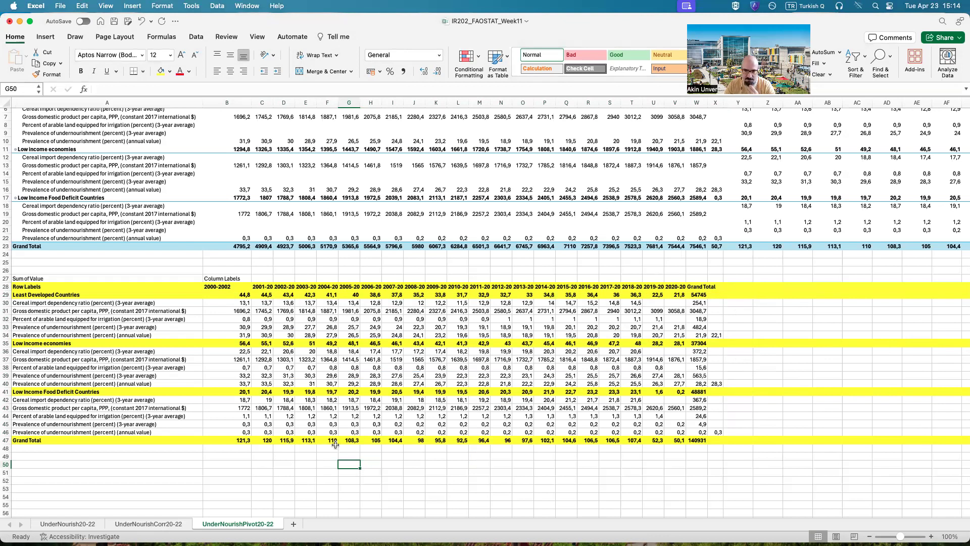
left_click(668, 352)
left_click(674, 407)
left_click(680, 418)
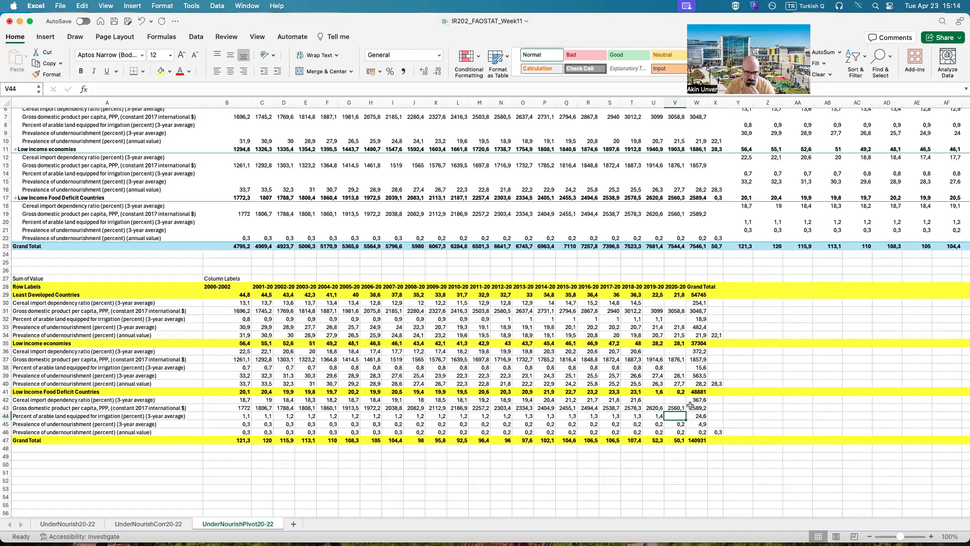
Step: Start a Correlation analysis with the Least Developed Countries data B30:W33 as its input range
left_click(746, 294)
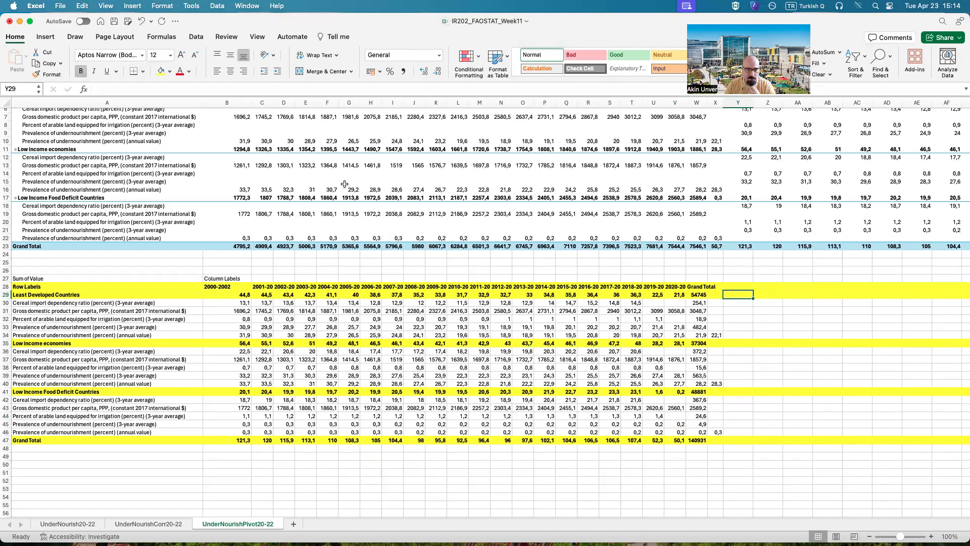
left_click(195, 38)
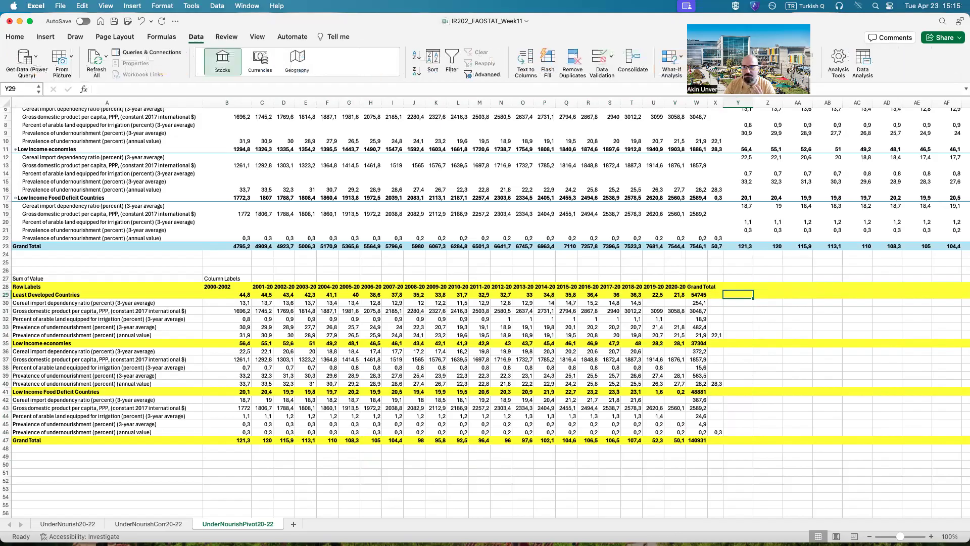
left_click(863, 63)
scroll(496, 179, "up", 2)
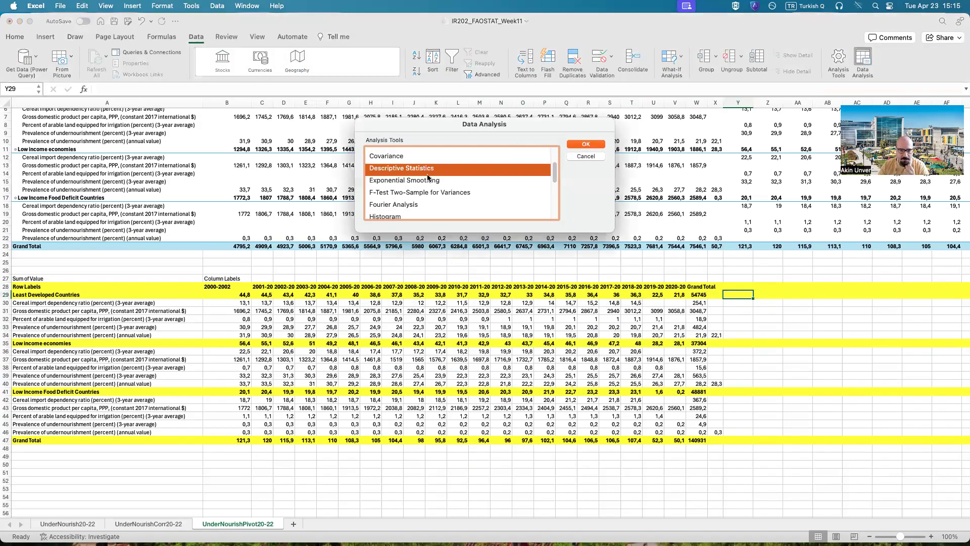
scroll(402, 191, "up", 2)
left_click(402, 188)
left_click(581, 145)
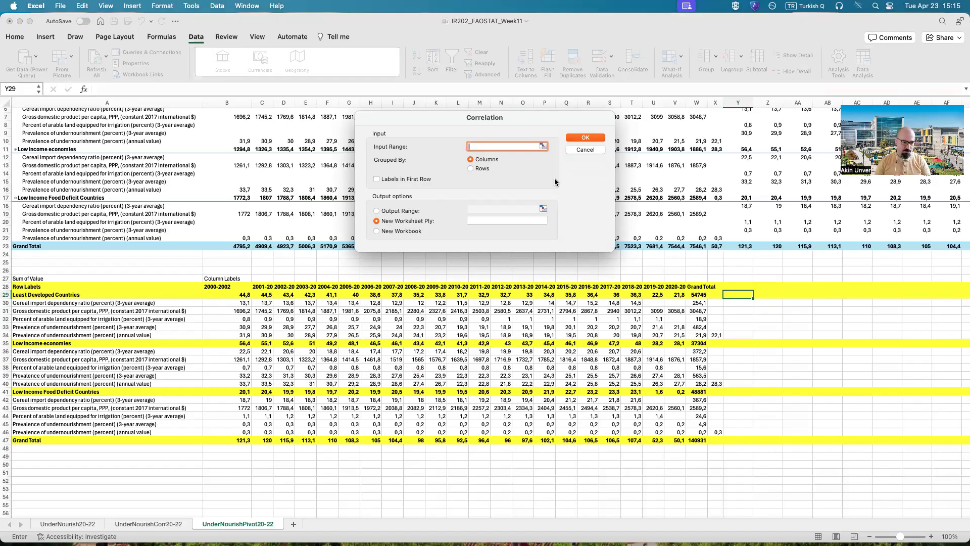
left_click(545, 147)
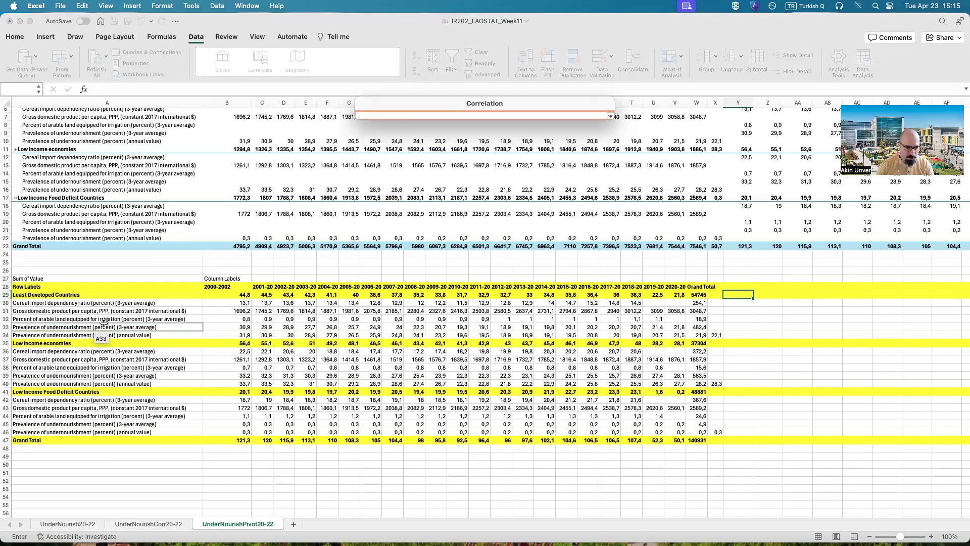
left_click(226, 329)
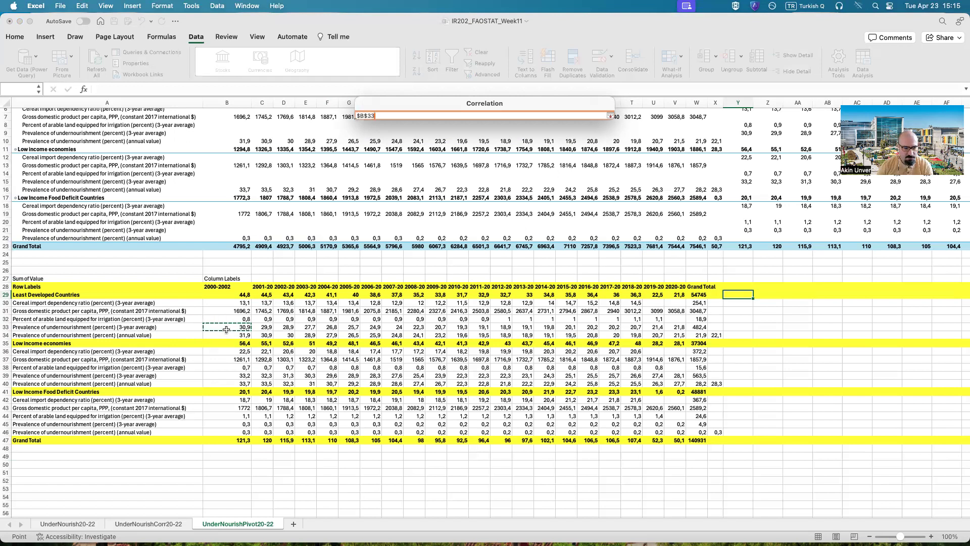
left_click_drag(233, 330, 331, 329)
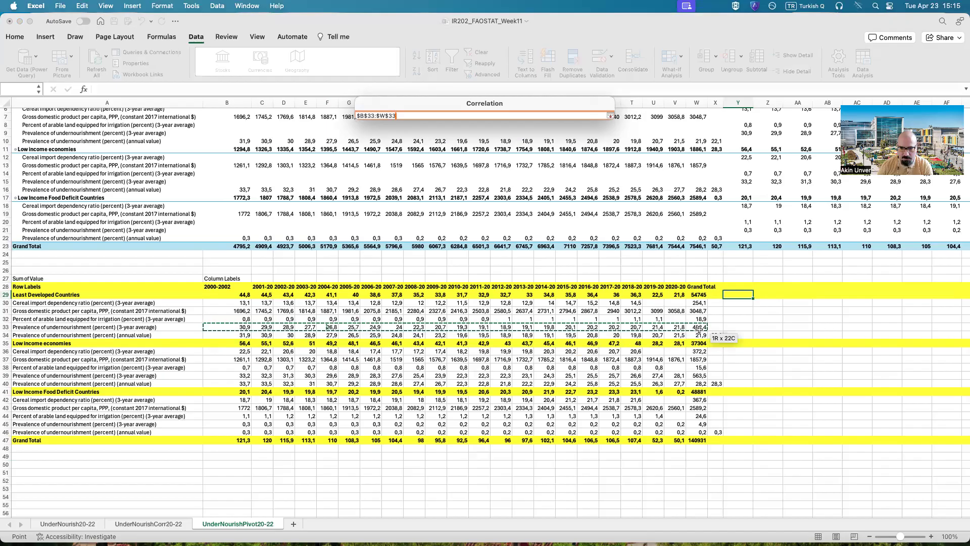
left_click_drag(697, 311, 698, 302)
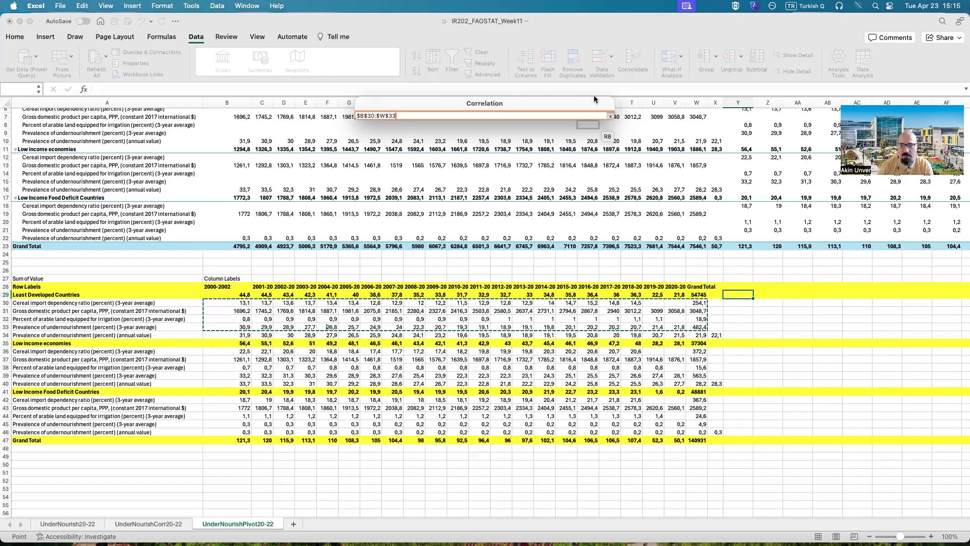
left_click(610, 116)
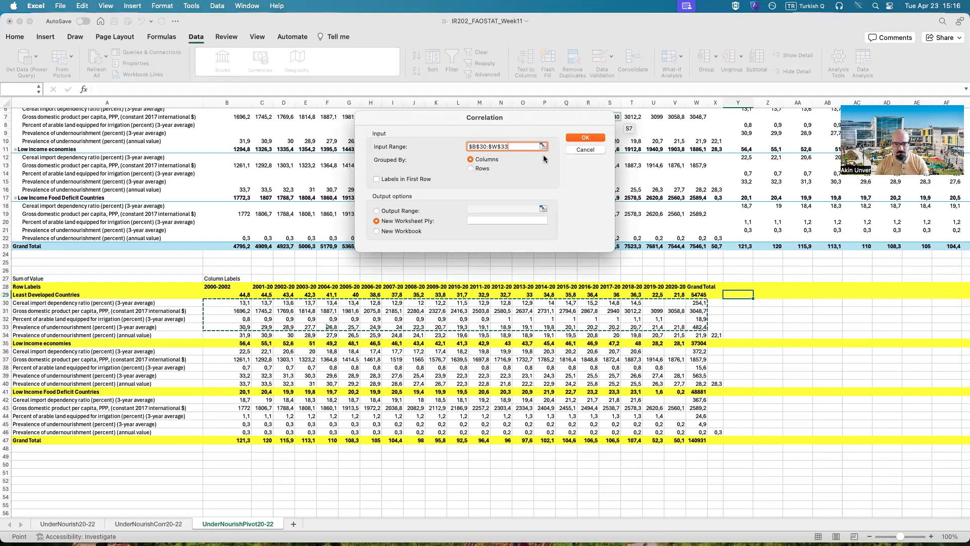
Step: Group the correlation data by rows, set the output range to Y29:AE33 and run the analysis
left_click(468, 168)
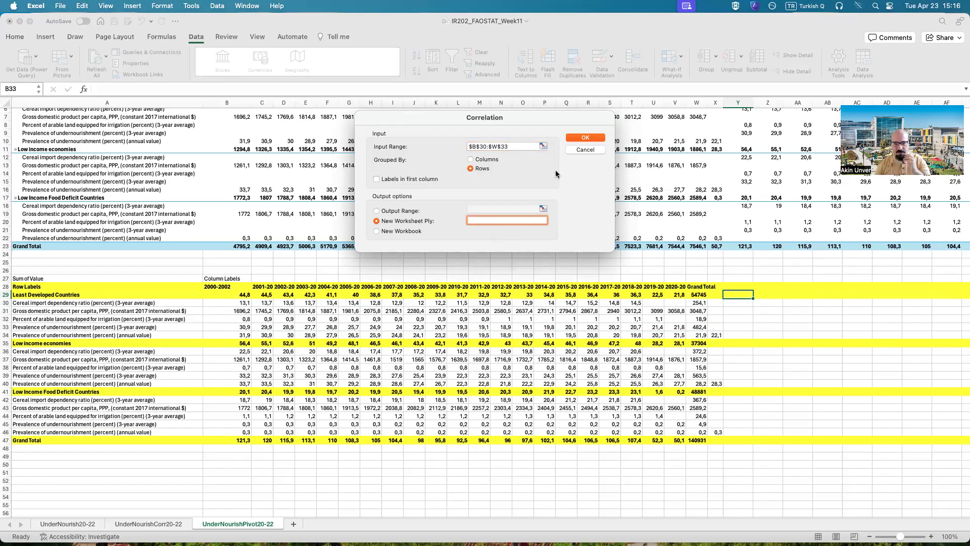
left_click(404, 211)
left_click(542, 209)
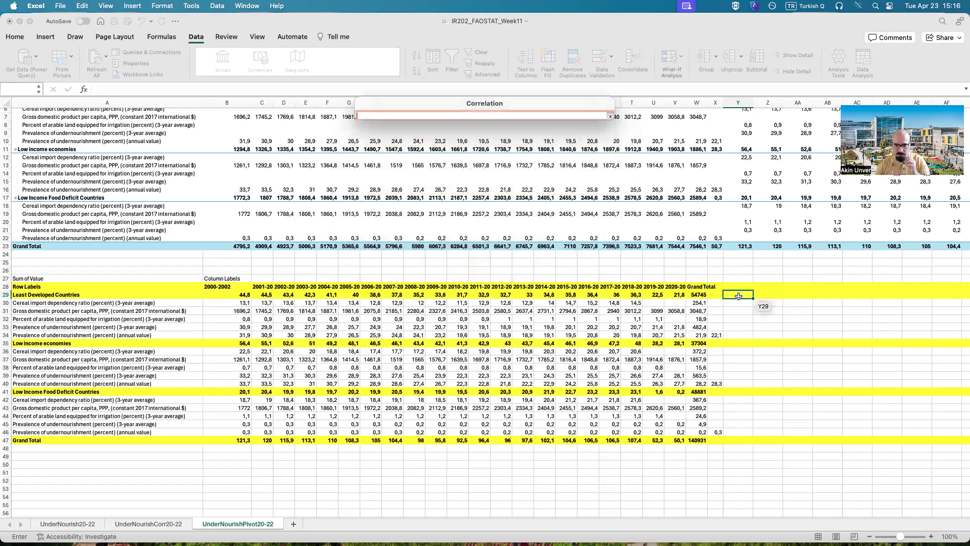
left_click_drag(736, 295, 909, 329)
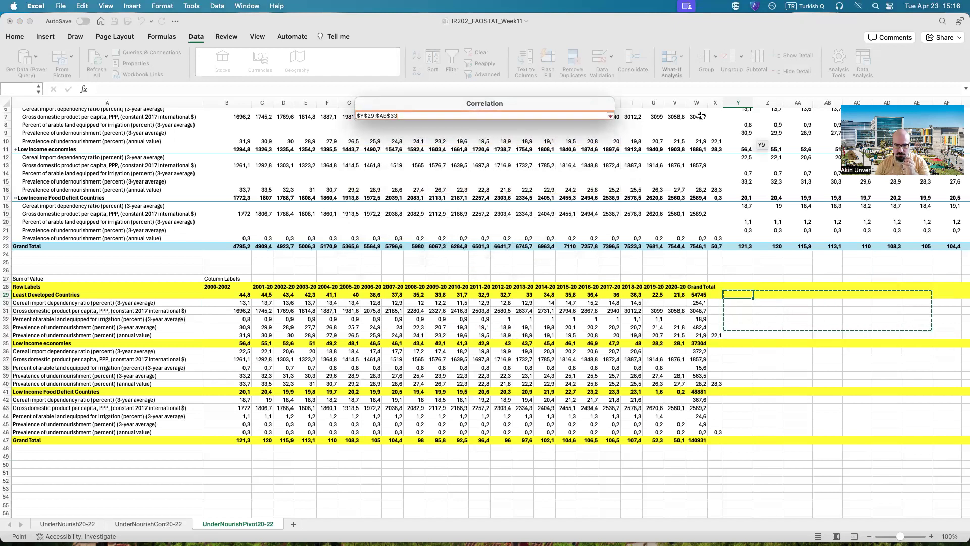
left_click(609, 116)
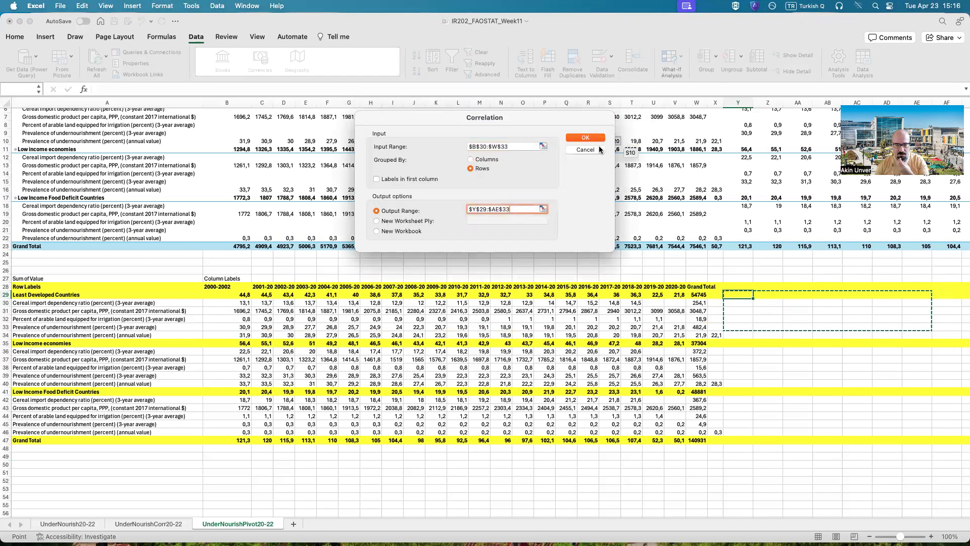
left_click(585, 138)
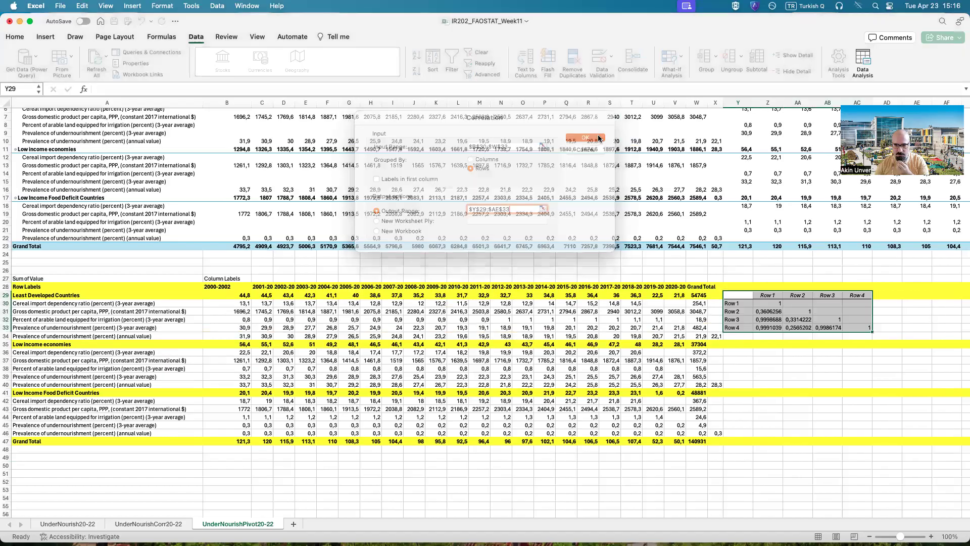
left_click(815, 411)
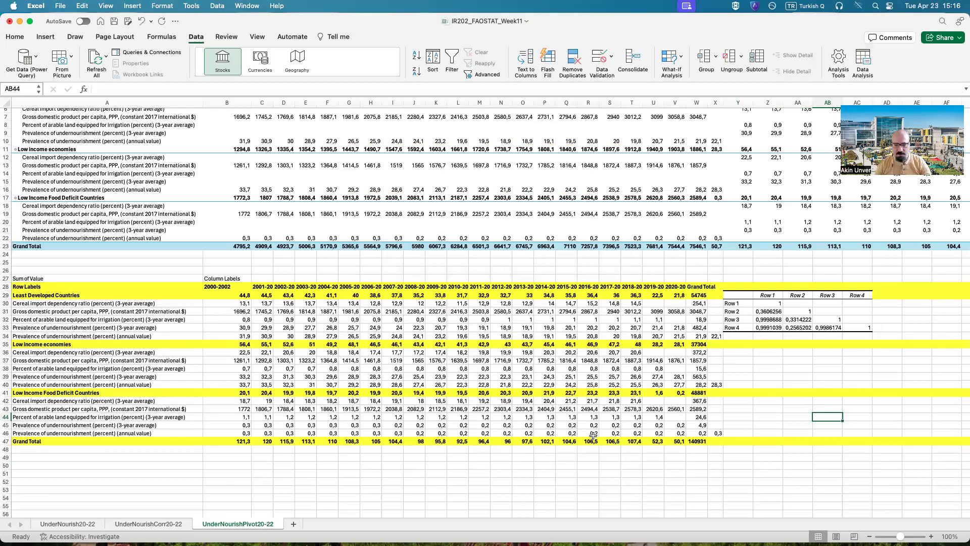
Step: Start another Correlation analysis with the Low income economies data B36:V39 as its input range
left_click(728, 351)
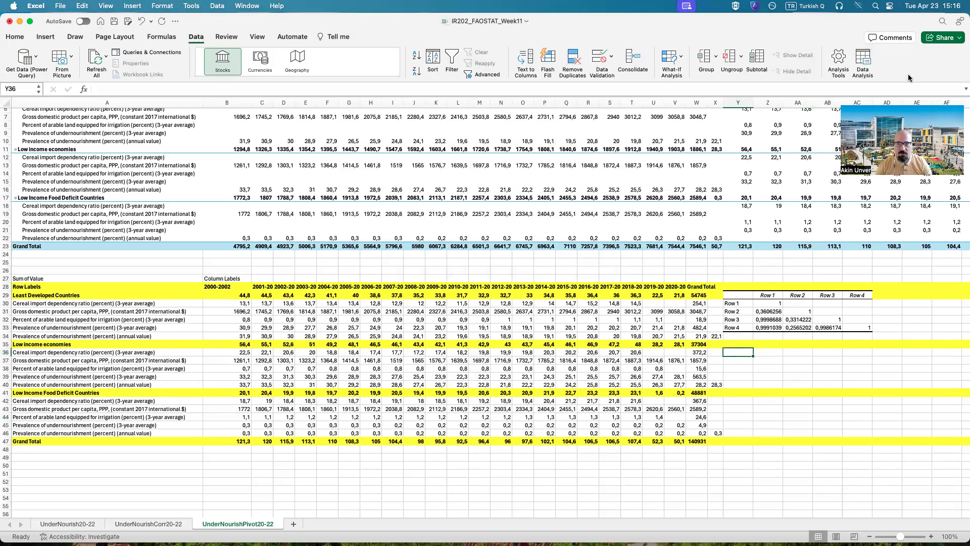
left_click(861, 62)
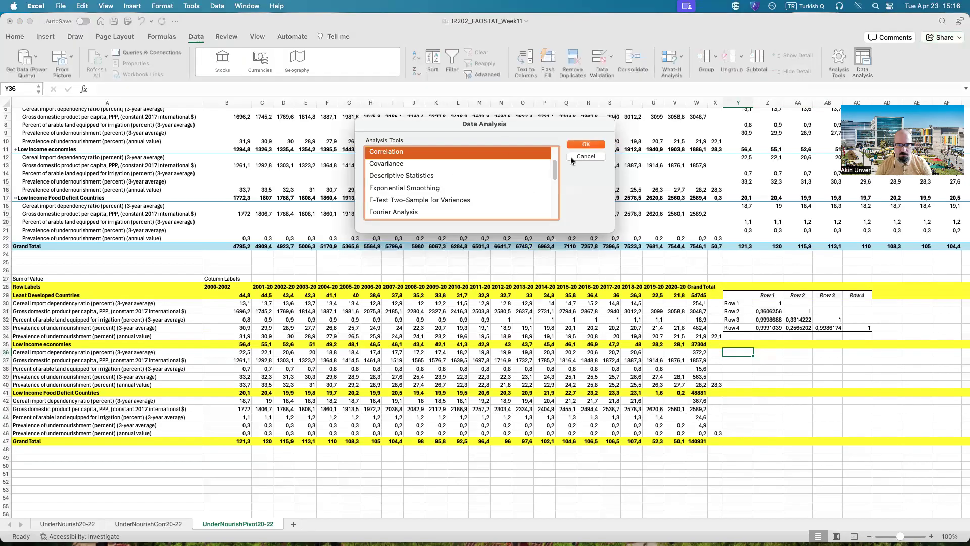
left_click(586, 144)
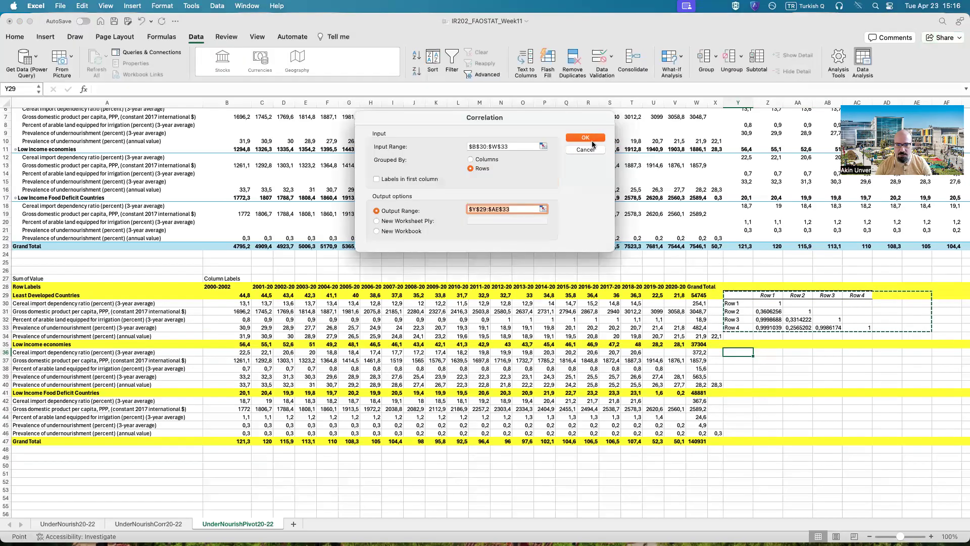
left_click(548, 151)
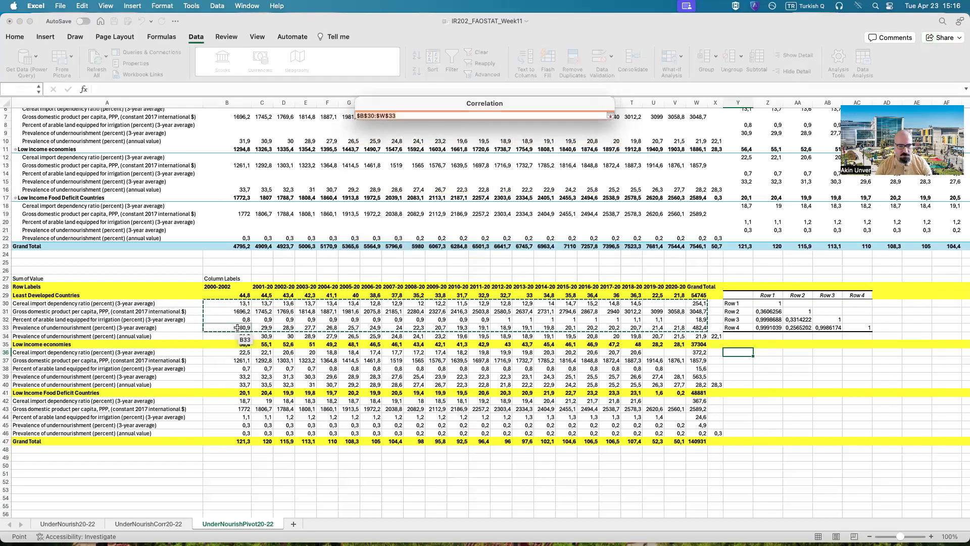
left_click_drag(233, 354, 243, 361)
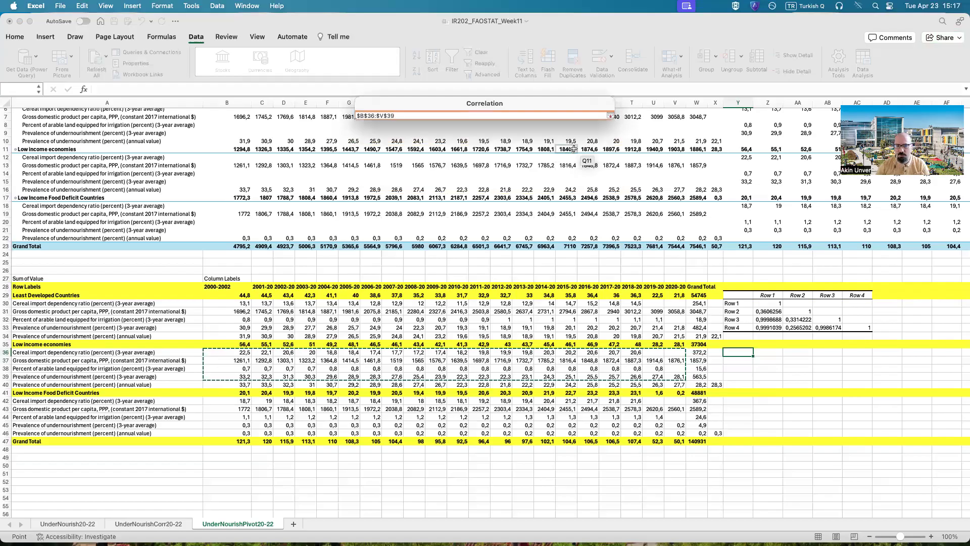
left_click(611, 116)
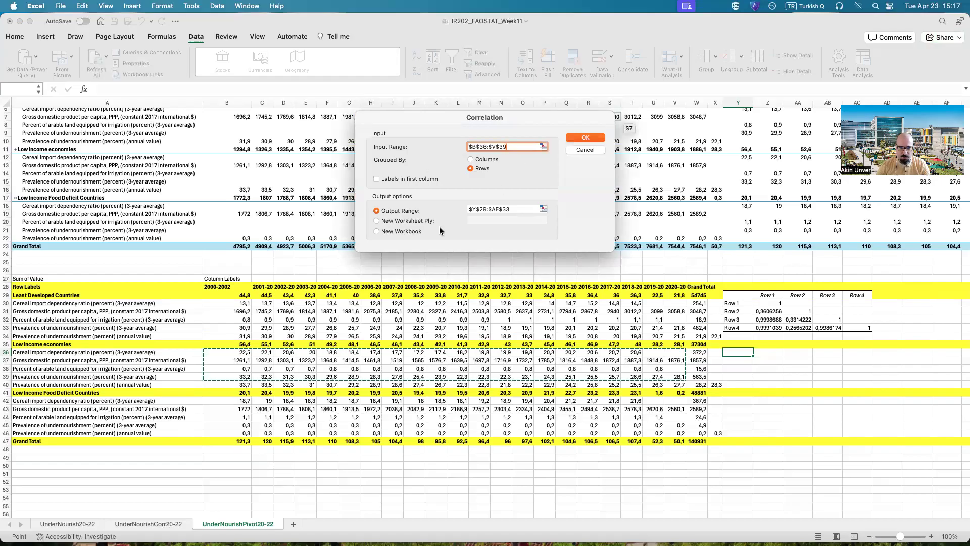
Step: Set the output range of the Low income economies correlation to Y35:AC39 and run the analysis
left_click(543, 209)
left_click_drag(738, 344, 864, 375)
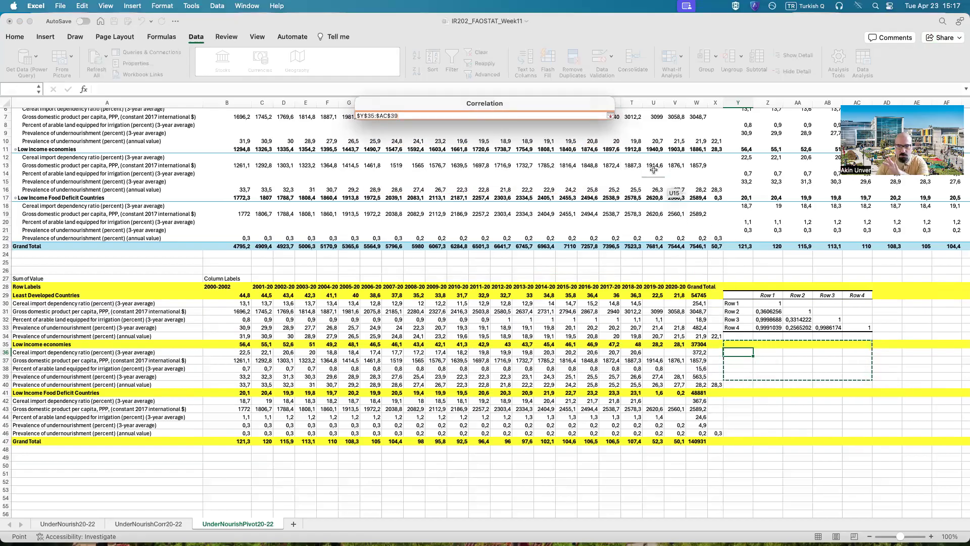
left_click(610, 119)
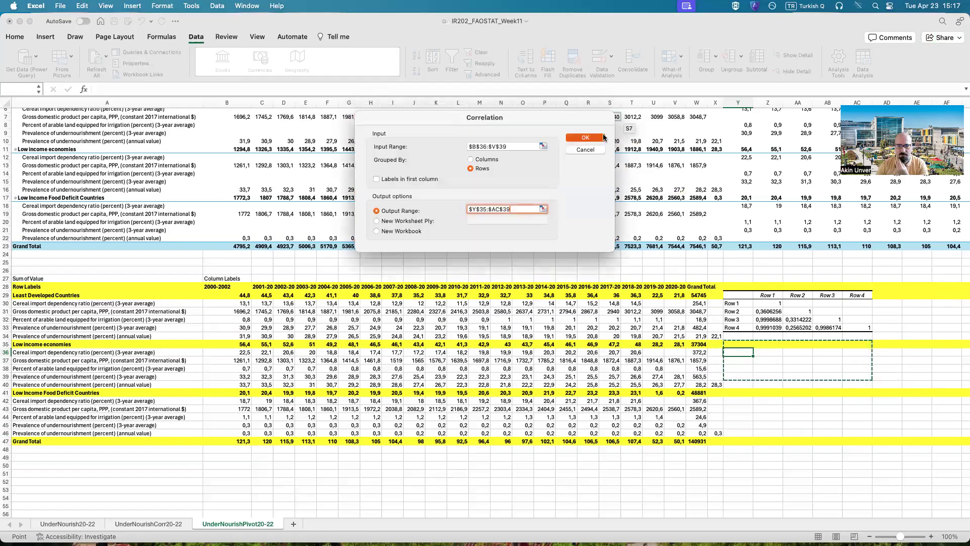
left_click(589, 138)
left_click(787, 433)
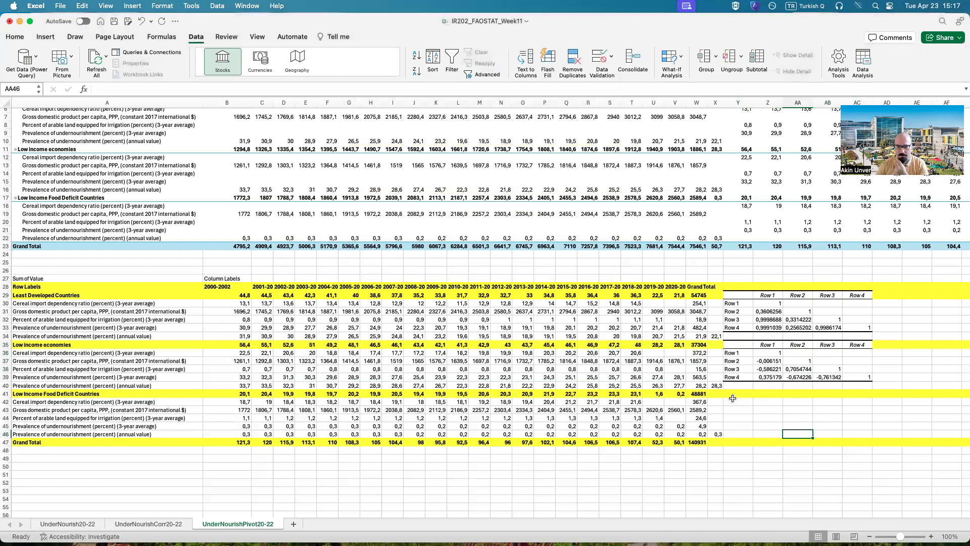
Step: Start another Correlation analysis with the Low Income Food Deficit Countries data B42:V45 as its input range
left_click(750, 392)
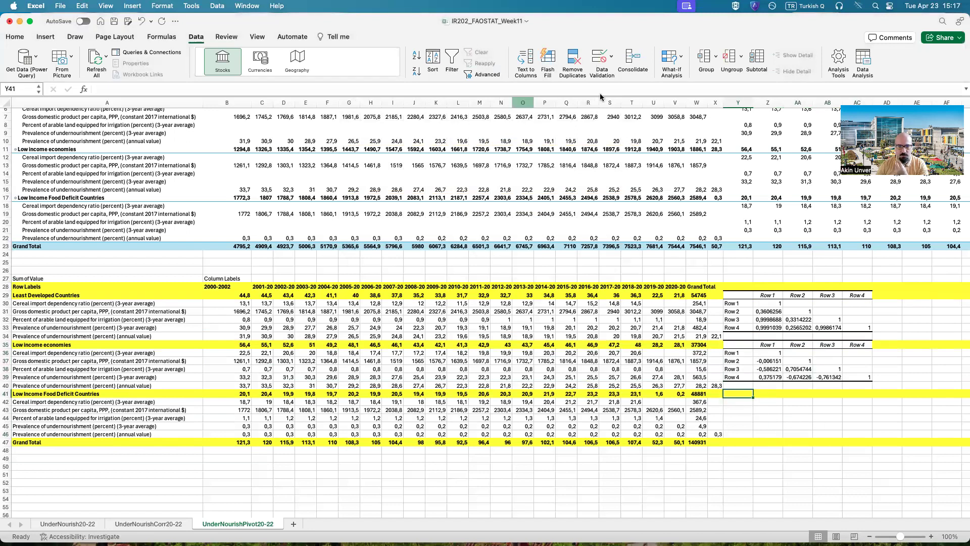
left_click(863, 60)
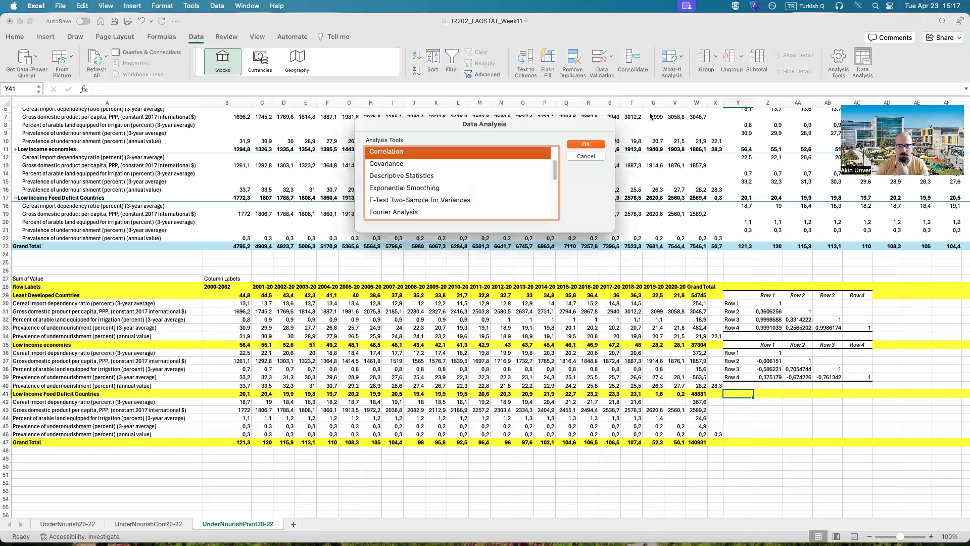
left_click(586, 144)
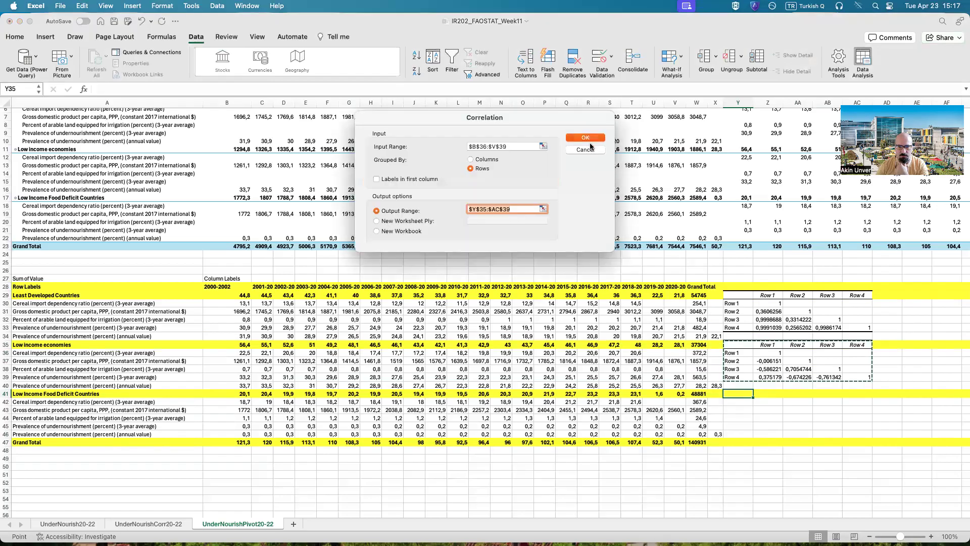
left_click(542, 146)
left_click_drag(212, 398, 671, 428)
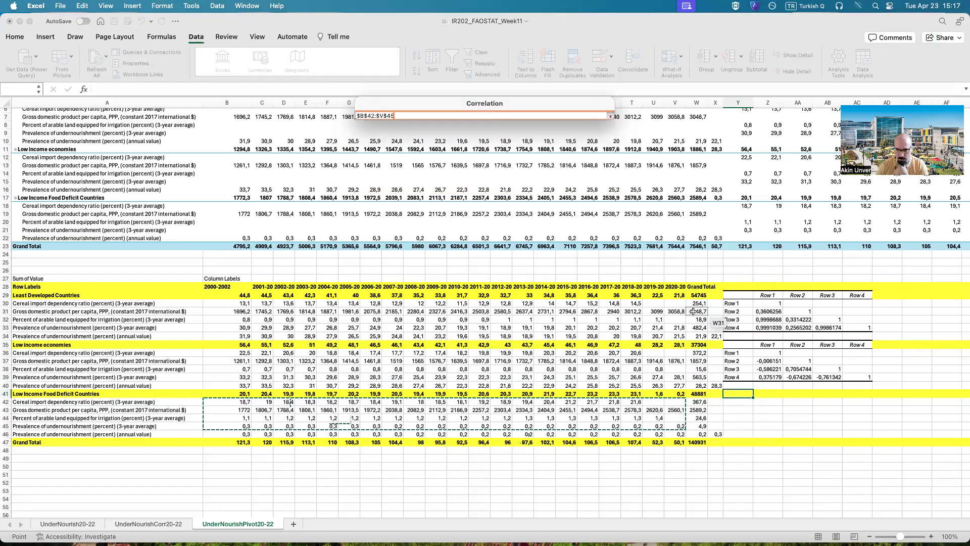
left_click(610, 116)
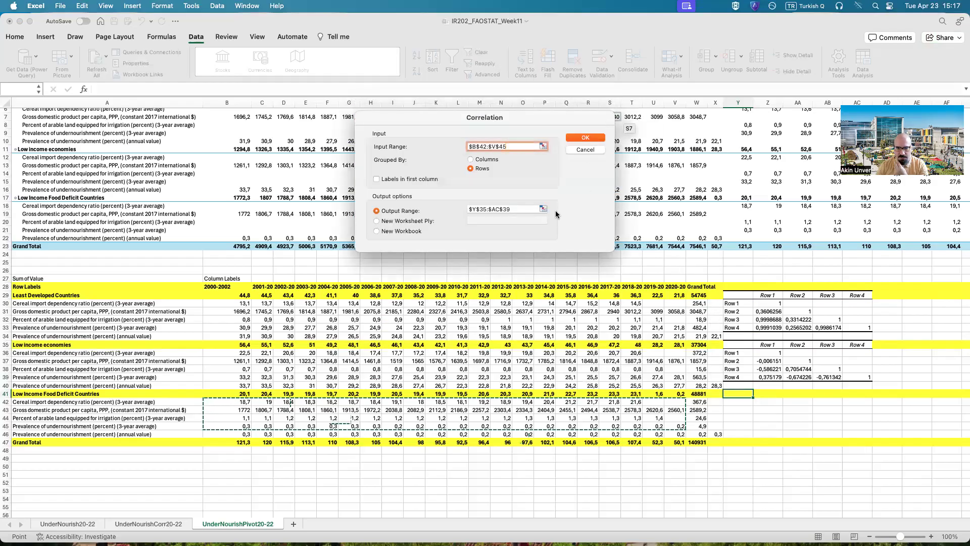
Step: Set the output range of the Low Income Food Deficit Countries correlation to Y41:AC45 and run the analysis
left_click(543, 209)
left_click_drag(738, 393, 859, 426)
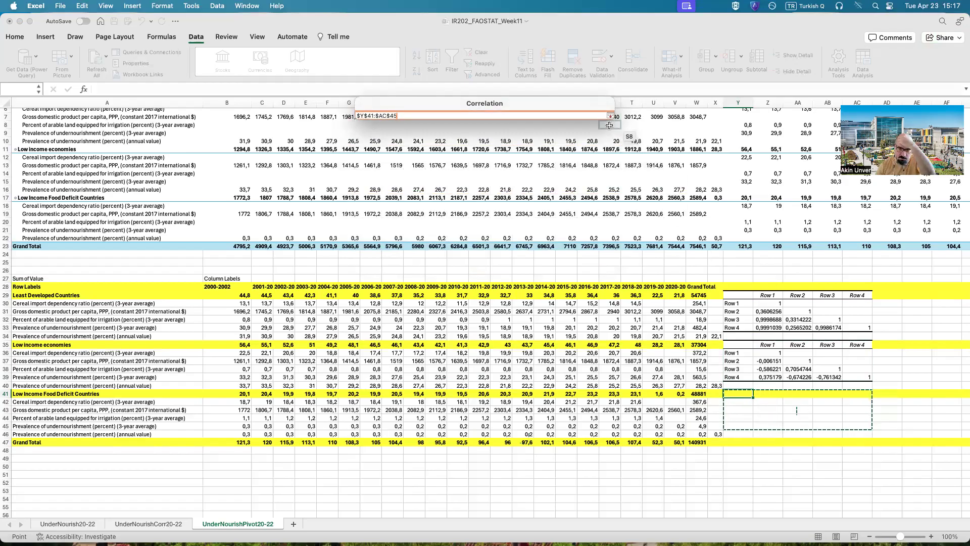
left_click(611, 116)
left_click(581, 137)
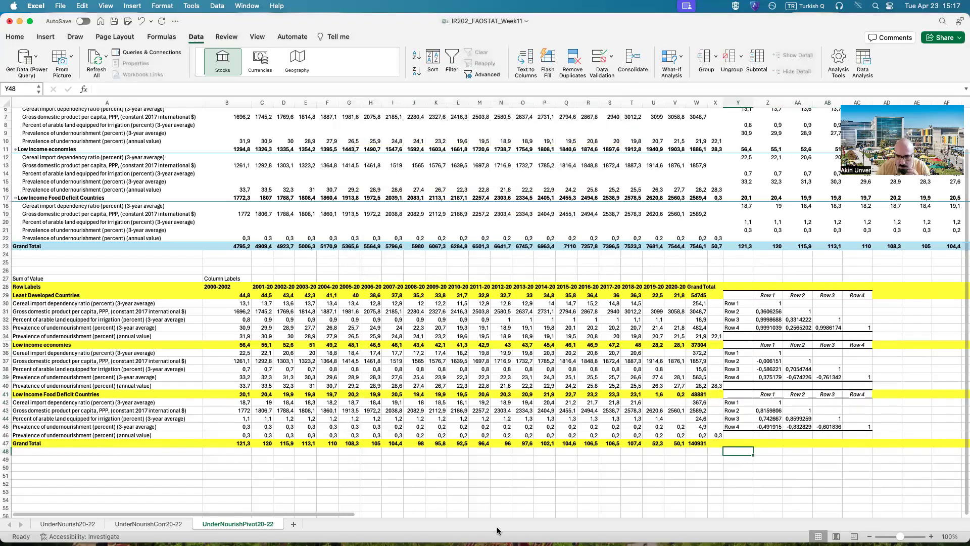
Step: Copy the four indicator labels A30:A33 from the Least Developed Countries block
scroll(452, 512, "right", 5)
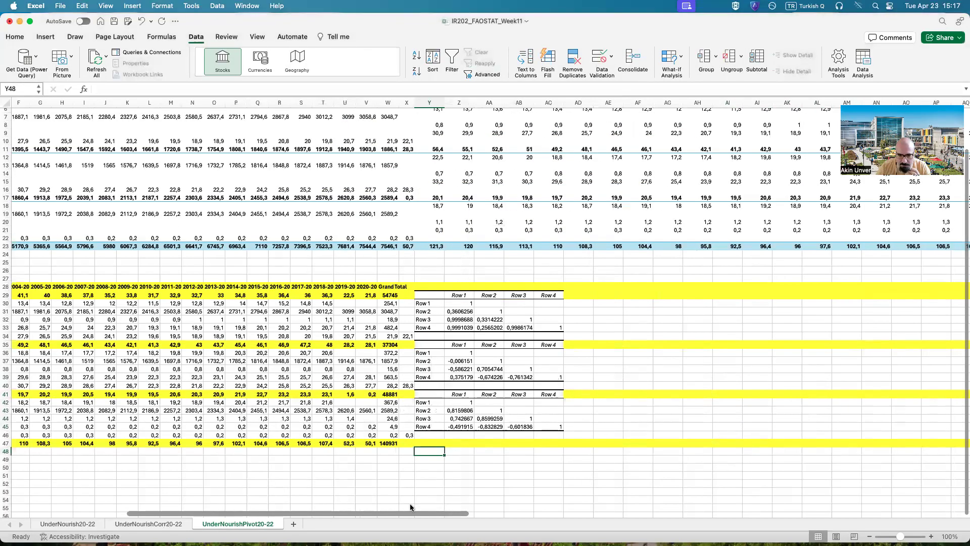
scroll(401, 506, "left", 4)
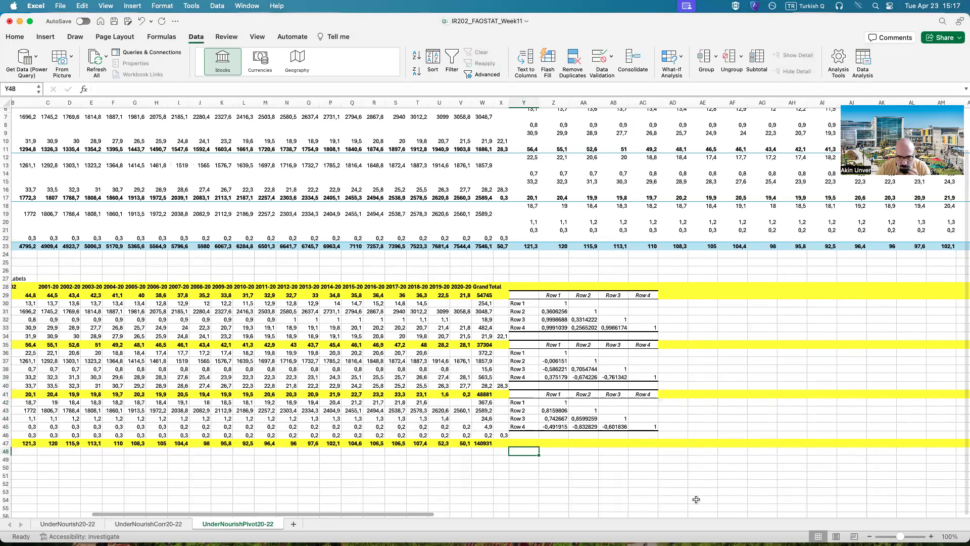
key("super+alt+equal")
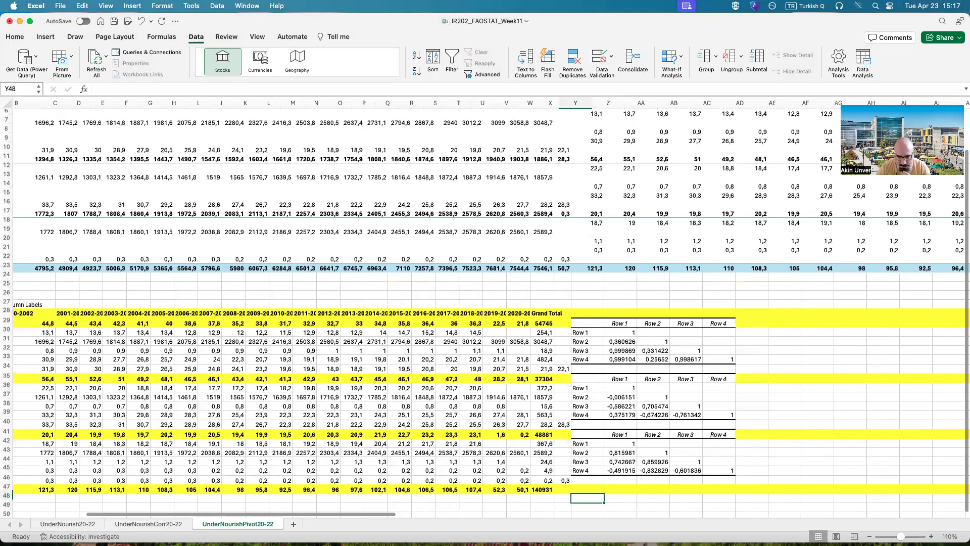
key("super+alt+equal")
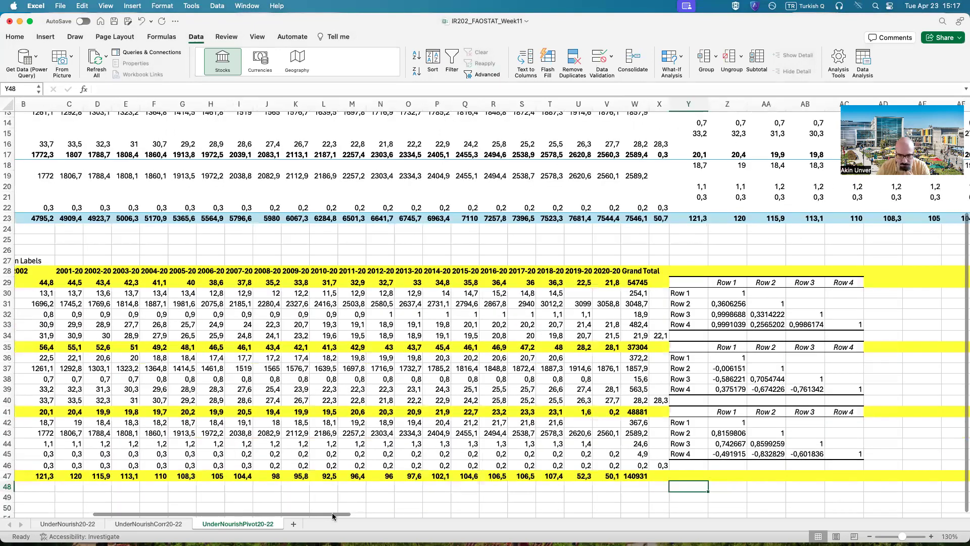
scroll(444, 511, "right", 5)
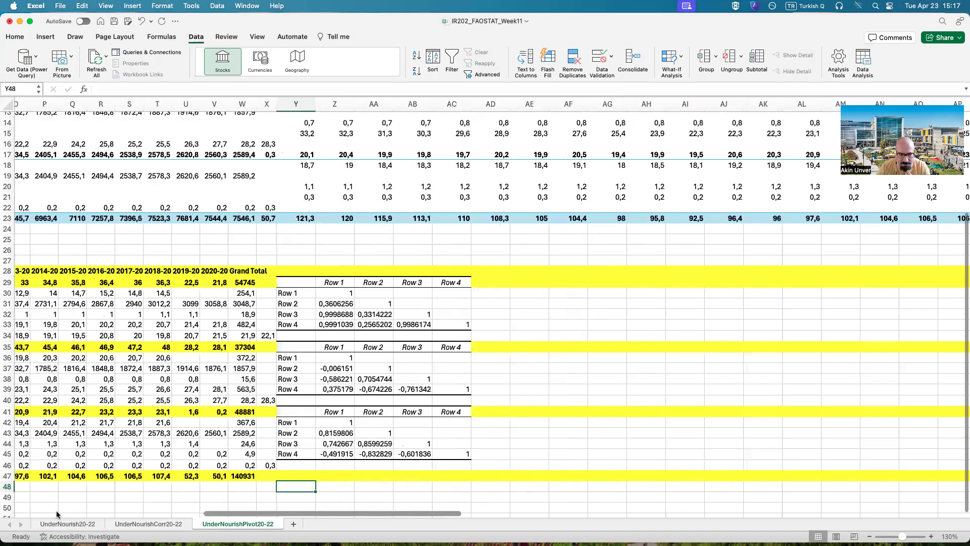
scroll(57, 510, "left", 5)
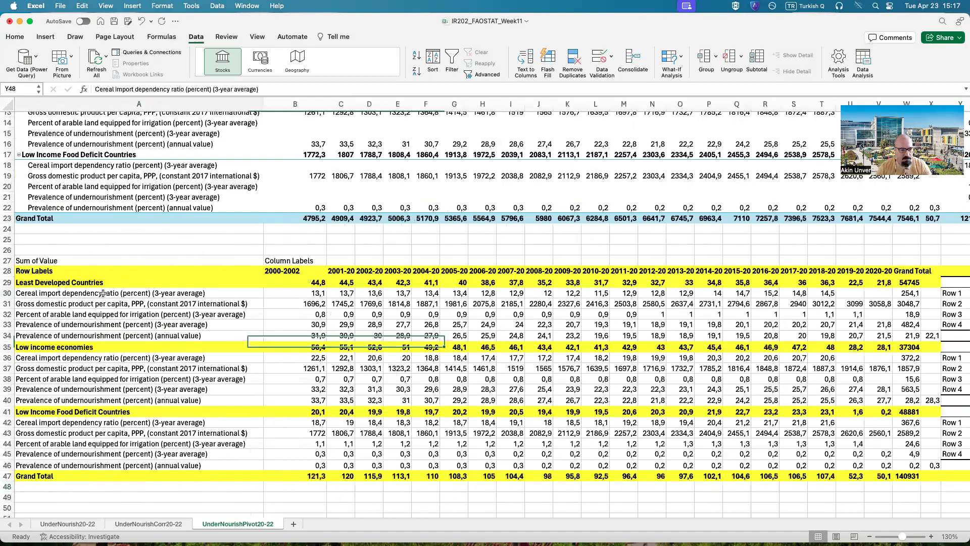
left_click_drag(101, 293, 100, 324)
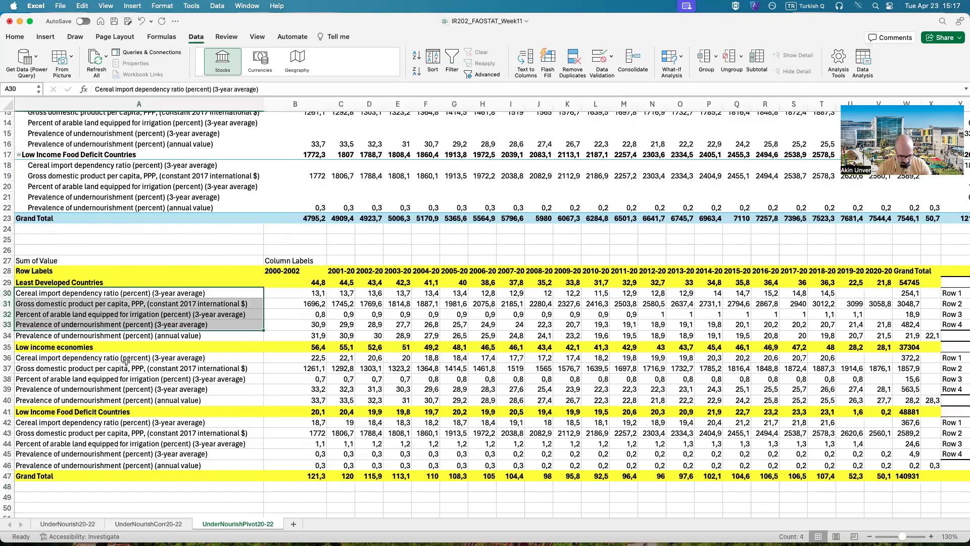
key("super+c")
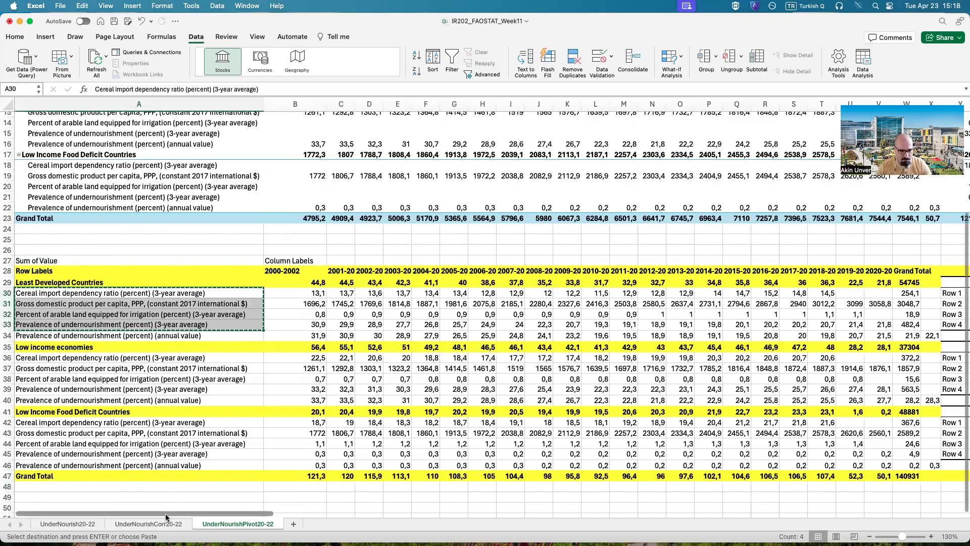
Step: Paste the copied indicator labels over the row labels of all three correlation tables, starting at Y30, Y36 and Y42
scroll(441, 515, "right", 5)
scroll(339, 508, "right", 3)
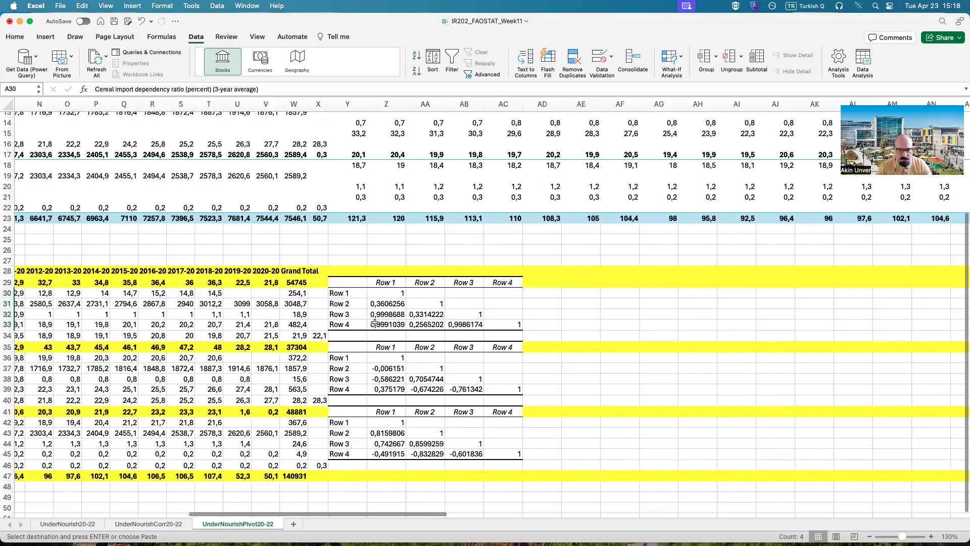
left_click(353, 294)
key("super+v")
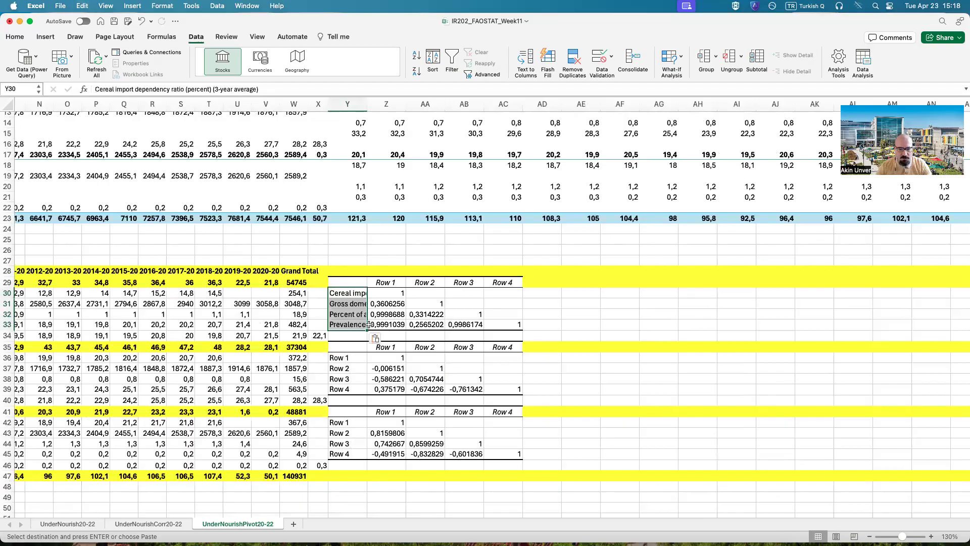
left_click(338, 357)
key("super+v")
left_click(349, 421)
key("super+v")
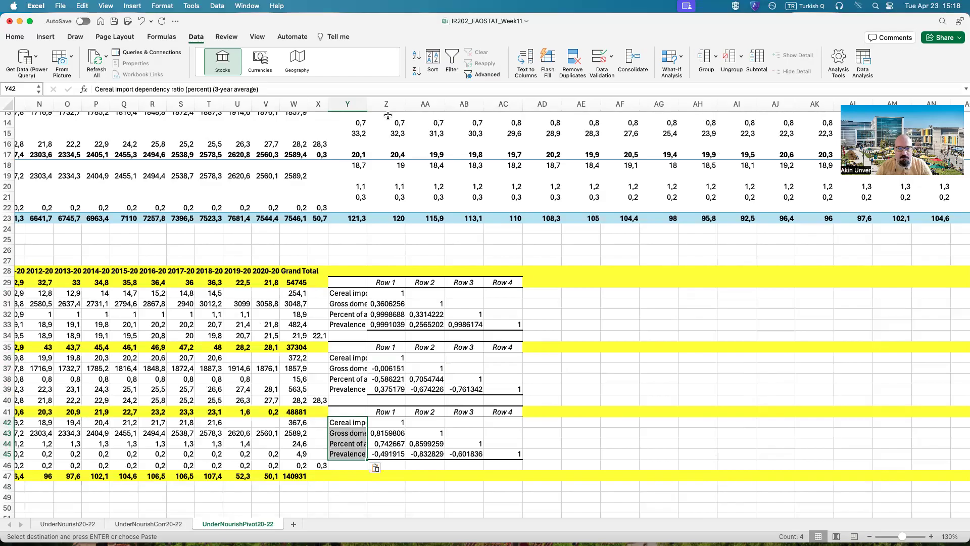
Step: Widen column Y to fit the indicator labels and copy the cereal import dependency ratio label from Y30 into the header cell Z29
left_click_drag(367, 104, 575, 276)
right_click(492, 293)
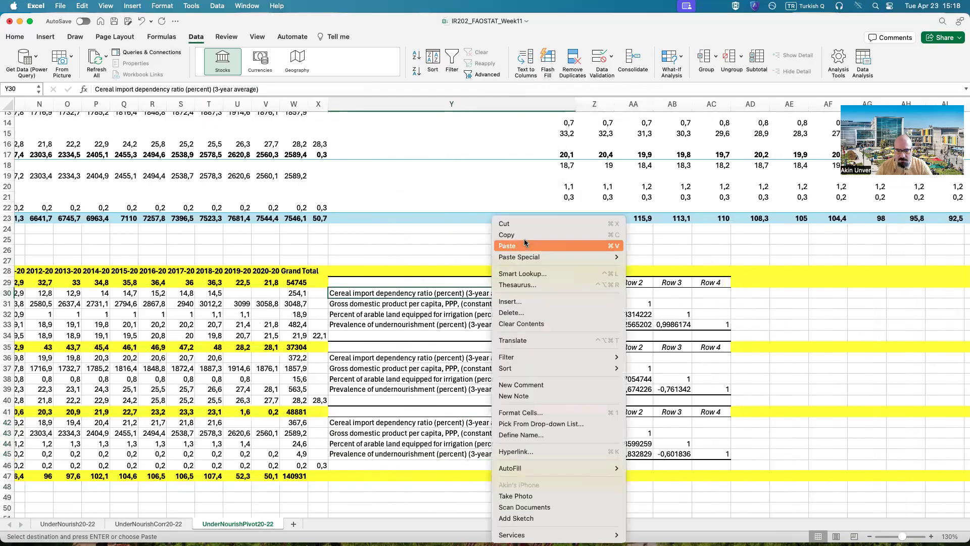
left_click(526, 234)
right_click(586, 283)
left_click(605, 246)
Step: Try to replace the Row 2 header in AA29 with the gross domestic product per capita label from Y31
right_click(469, 304)
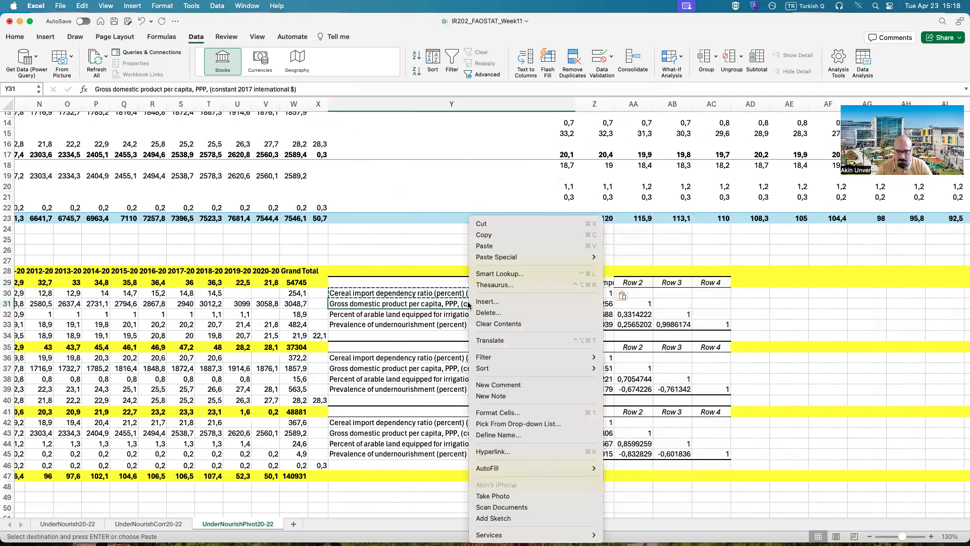
left_click(510, 245)
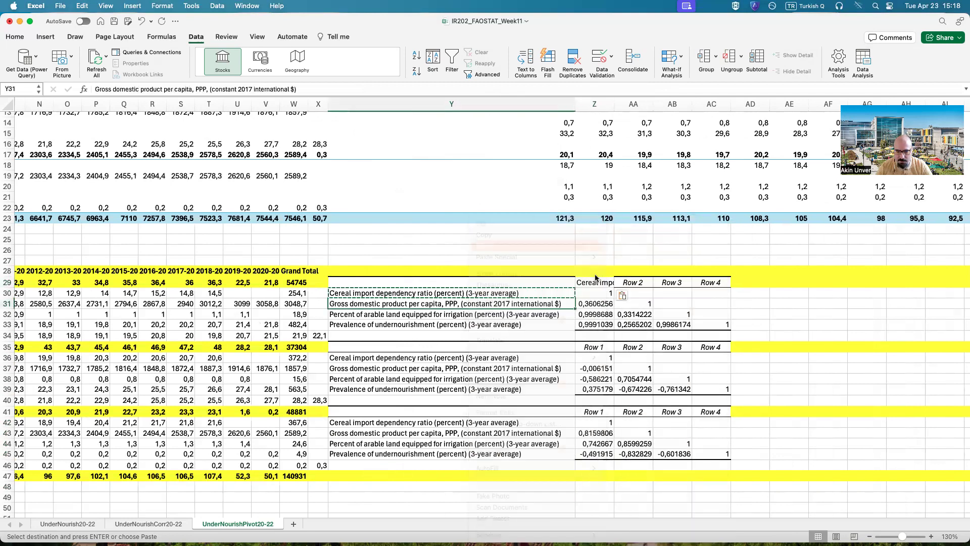
right_click(640, 284)
left_click(669, 246)
right_click(469, 315)
left_click(469, 315)
left_click(646, 284)
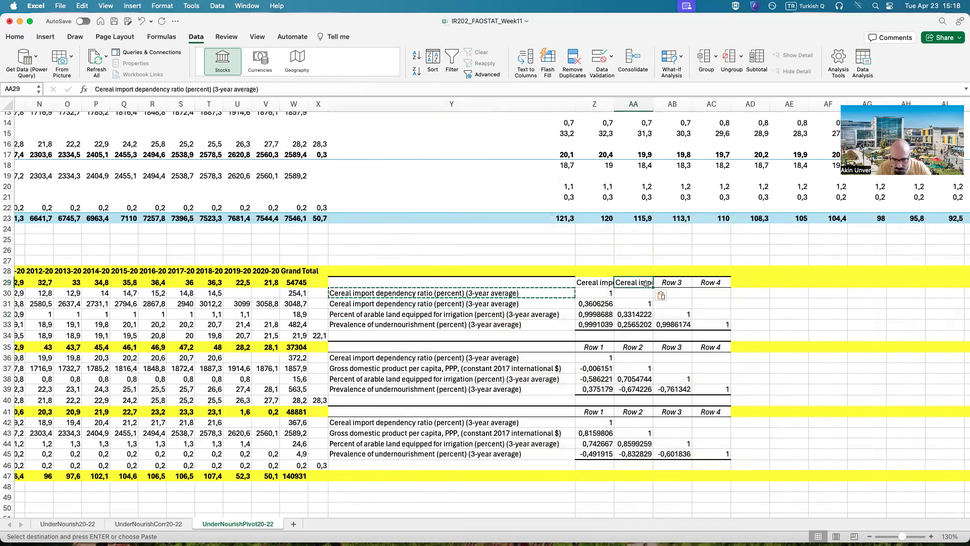
key("super+z")
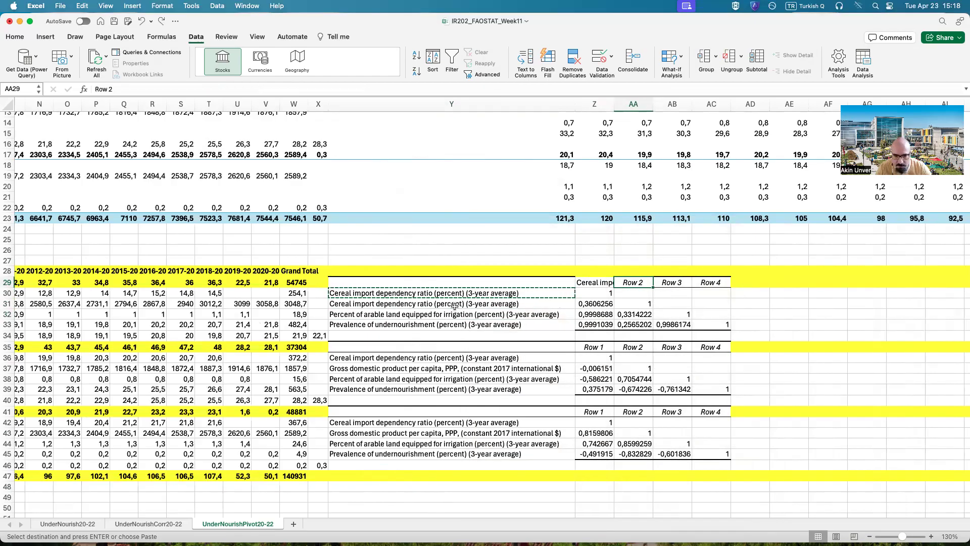
right_click(455, 307)
left_click(384, 338)
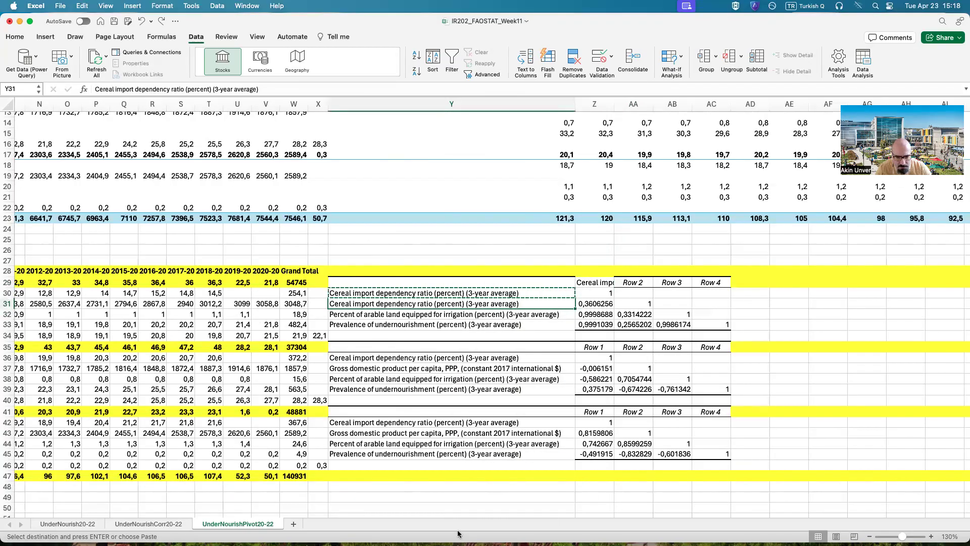
Step: Restore the first correlation table's row labels by copying the indicator labels A30:A33 over Y30:Y33
left_click_drag(404, 514, 78, 511)
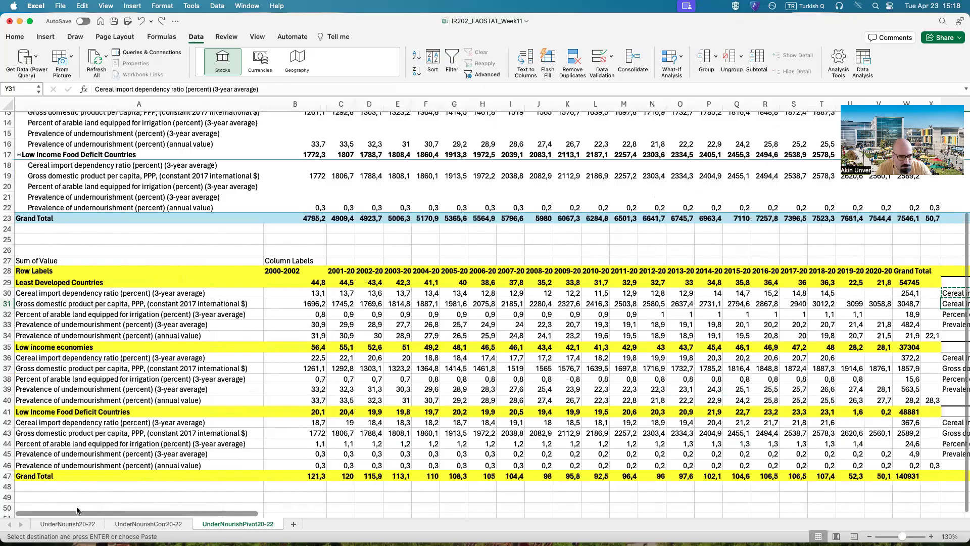
left_click_drag(156, 295, 169, 331)
key("super+c")
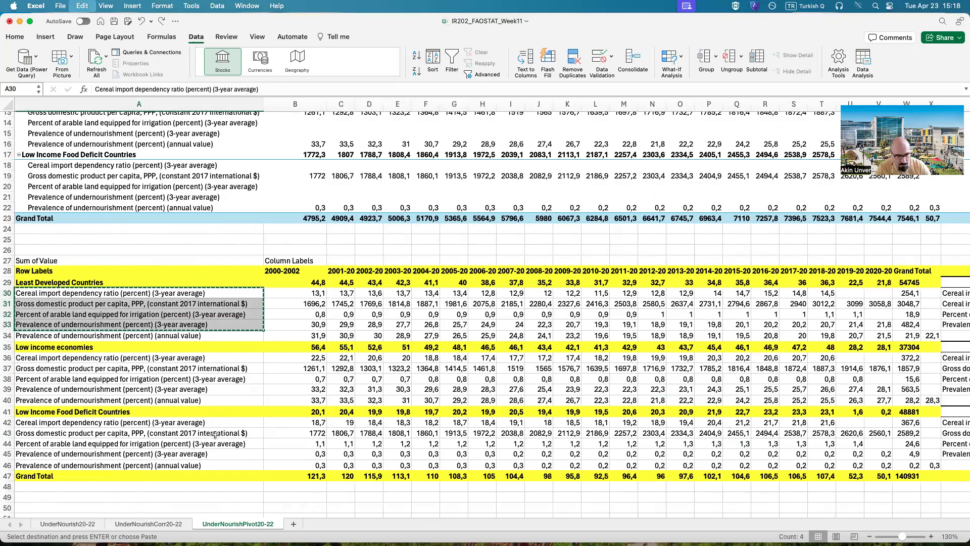
left_click_drag(174, 516, 338, 512)
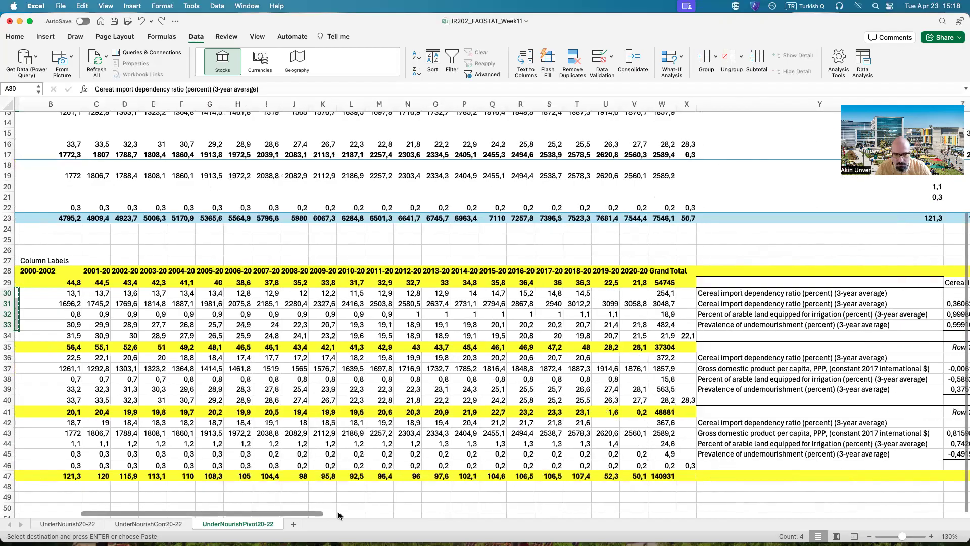
scroll(420, 291, "right", 10)
left_click(420, 292)
key("super+v")
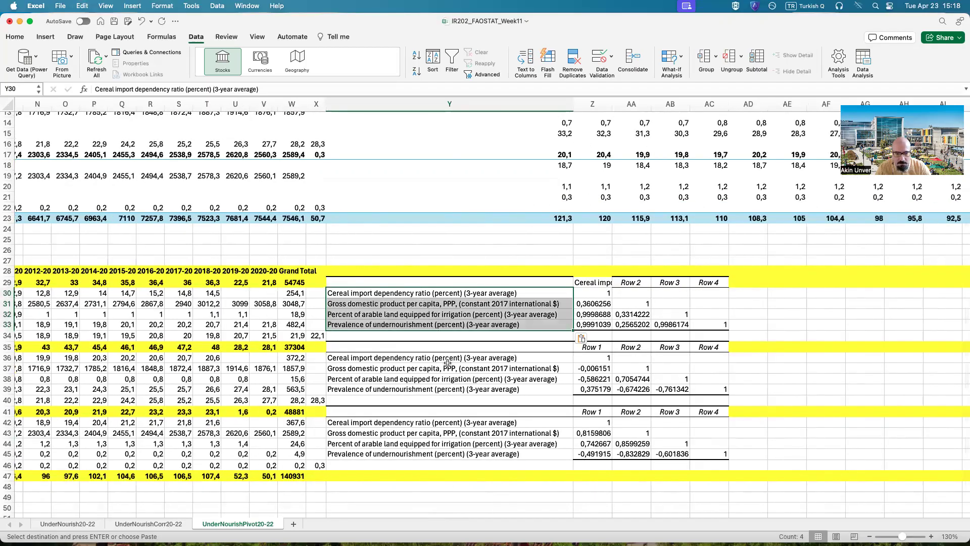
left_click(448, 367)
Step: Copy the gross domestic product per capita label from Y31 into the header cell AA29
left_click(429, 293)
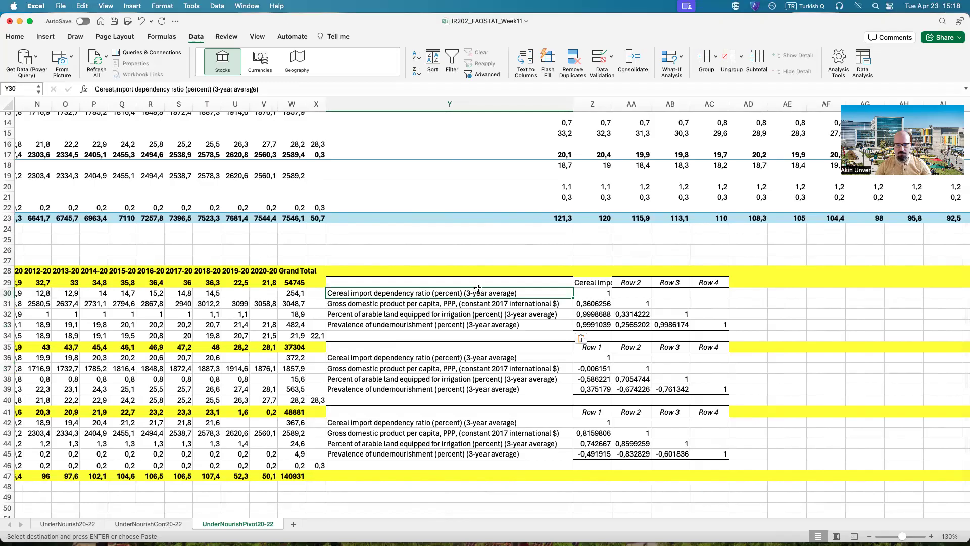
left_click(605, 282)
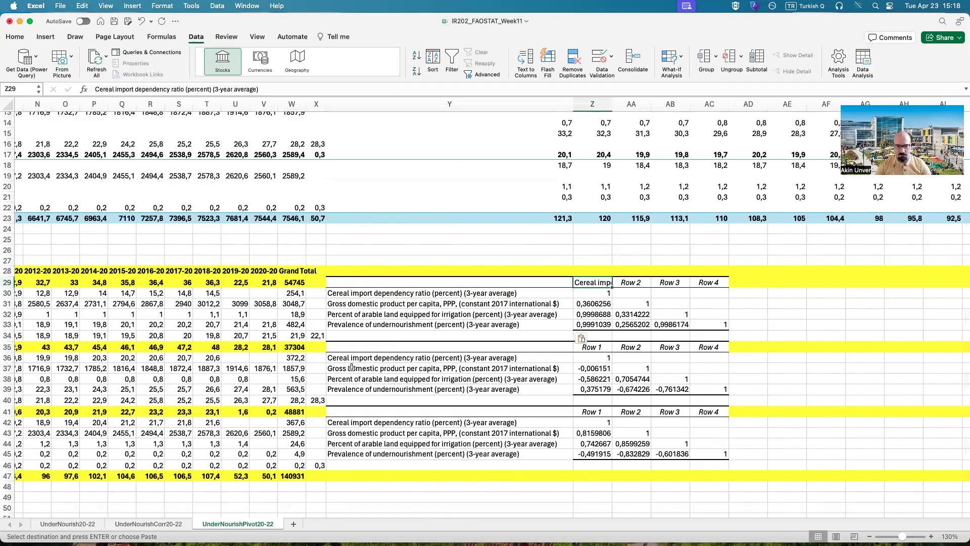
right_click(402, 304)
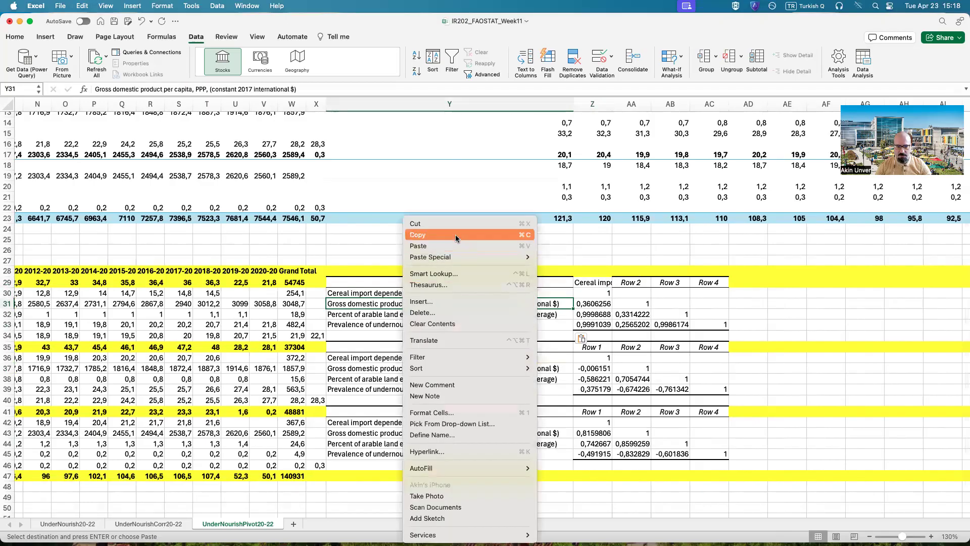
left_click(640, 285)
right_click(635, 284)
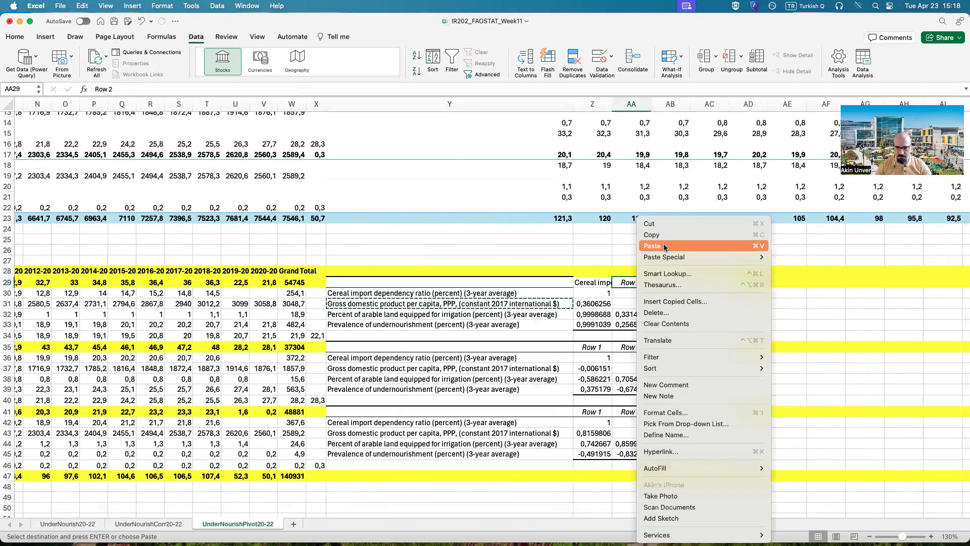
left_click(663, 249)
Step: Copy the percent of arable land equipped for irrigation label from Y32 into the header cell AB29
right_click(467, 316)
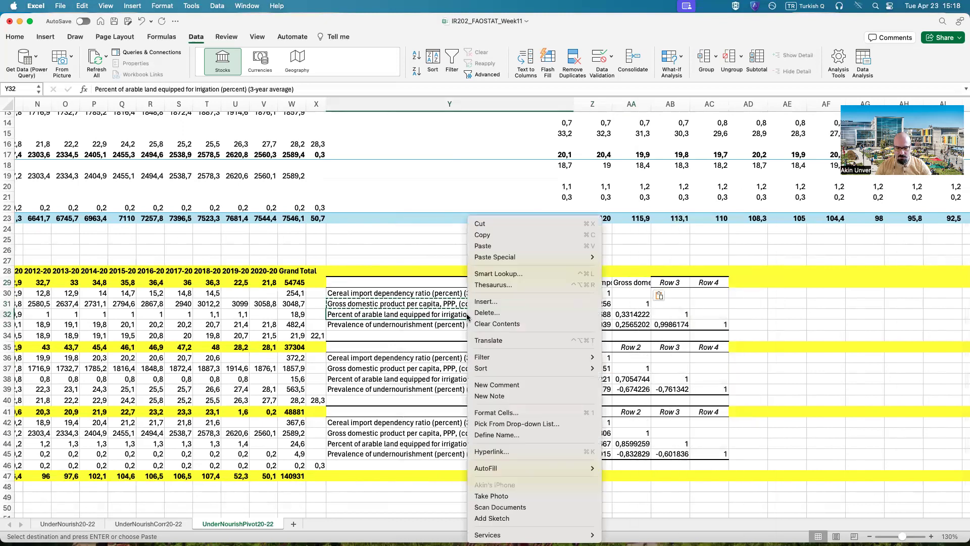
left_click(546, 235)
right_click(676, 284)
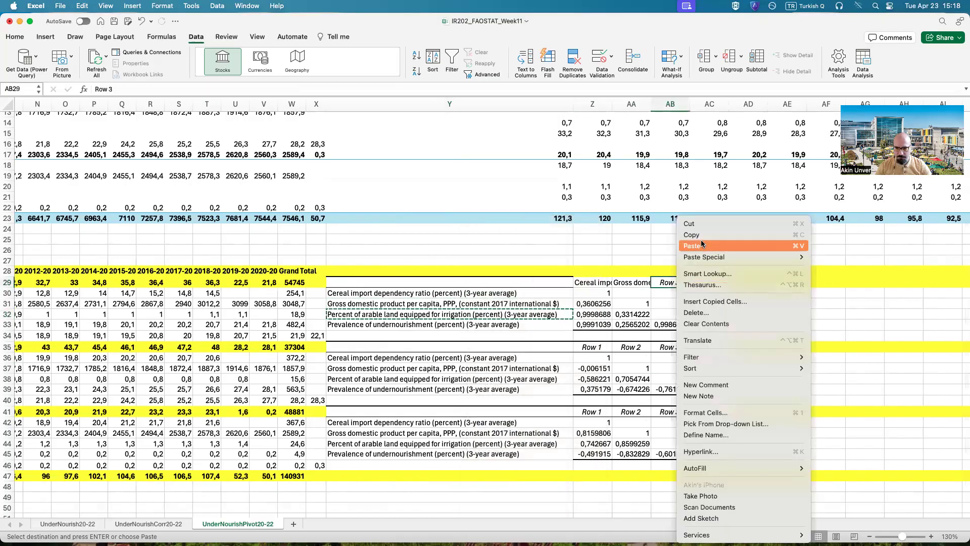
left_click(701, 245)
Step: Copy the prevalence of undernourishment label from Y33 into the header cell AC29 and widen column Z to fit its header
left_click(416, 323)
right_click(415, 324)
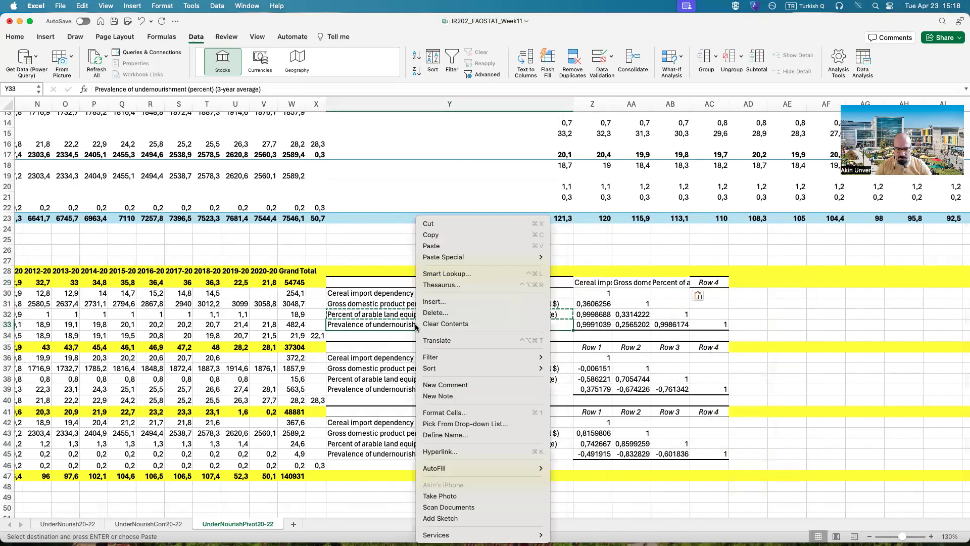
left_click(466, 234)
left_click(708, 281)
right_click(709, 282)
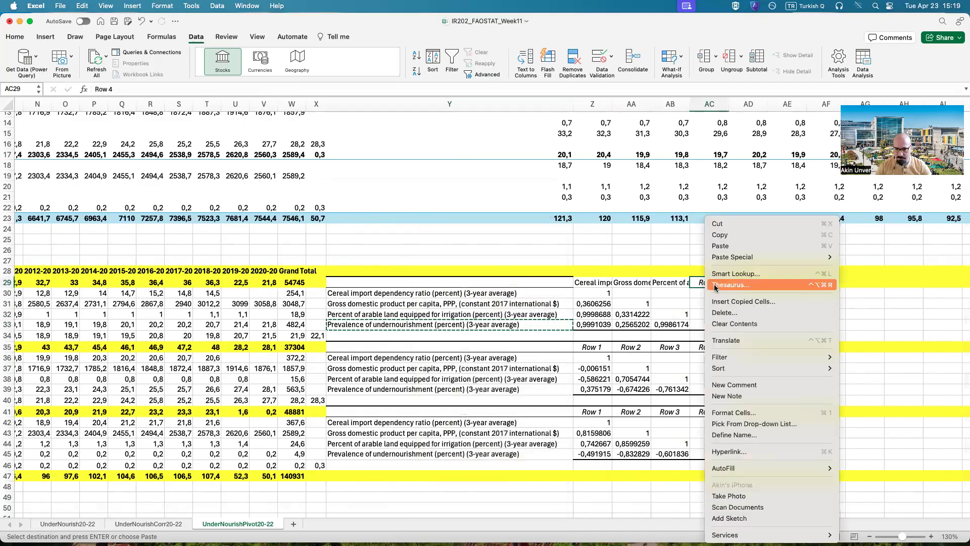
left_click(723, 246)
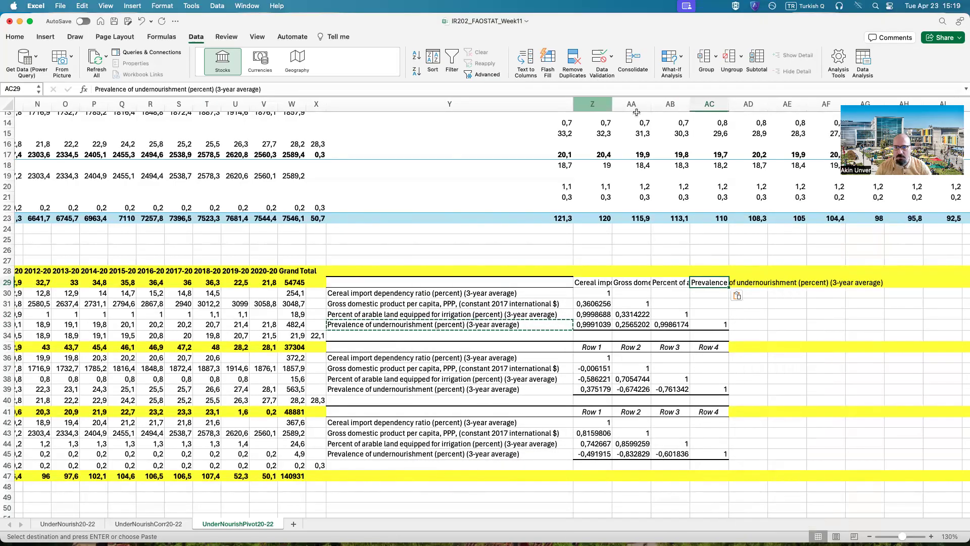
left_click_drag(613, 103, 613, 104)
left_click_drag(752, 107, 752, 107)
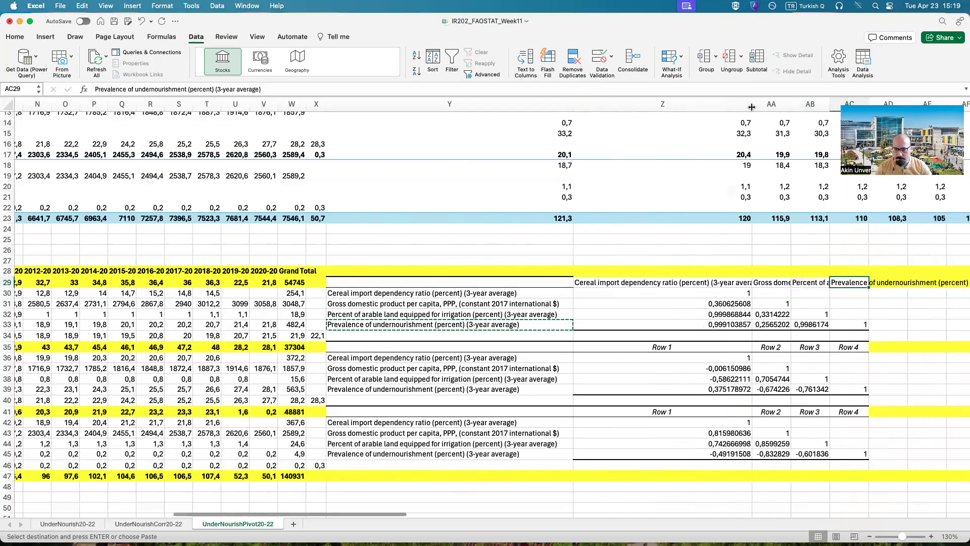
Step: Shorten the first correlation table's row labels in Y30 and Y31 to CerealImportDep and GDPpcPPP
left_click(468, 293)
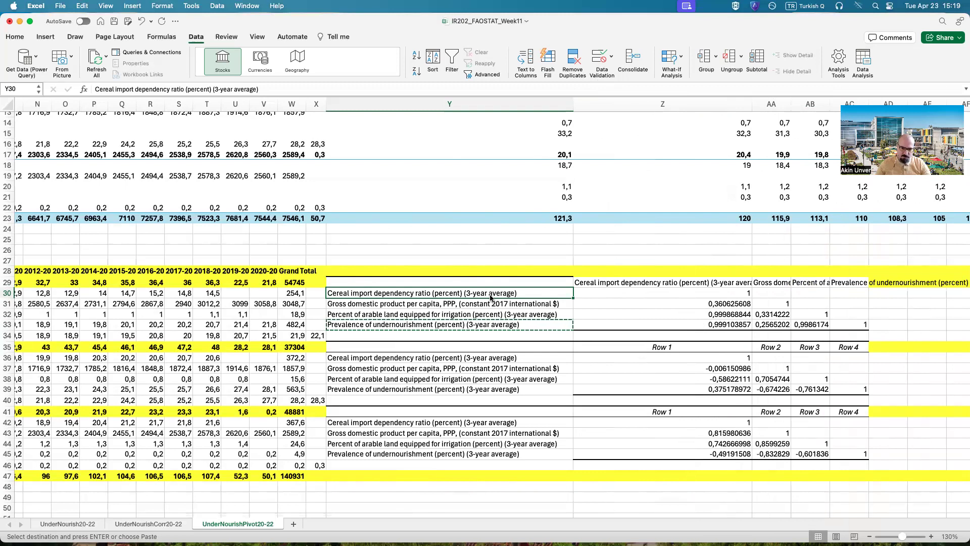
triple_click(498, 289)
type("ImportDep")
key("Return")
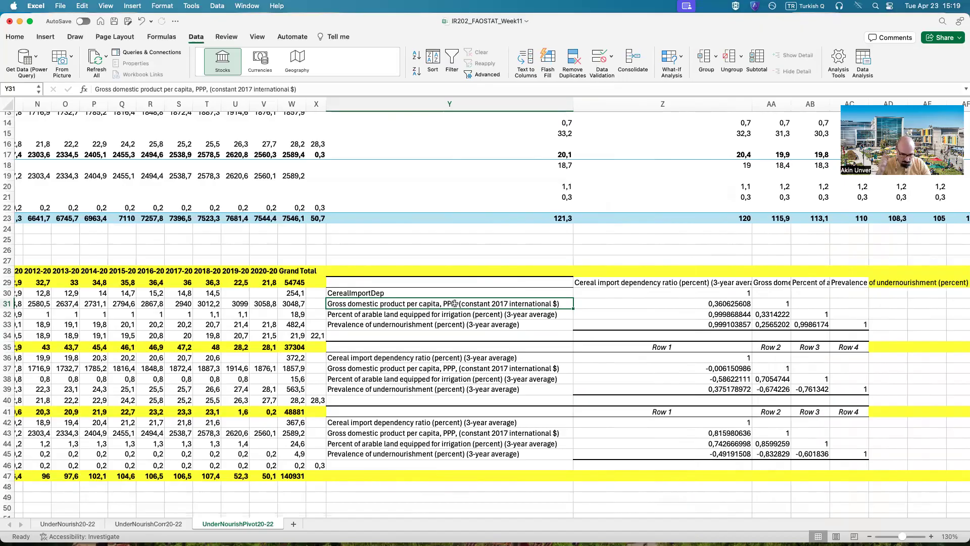
type("GDPpcPPP")
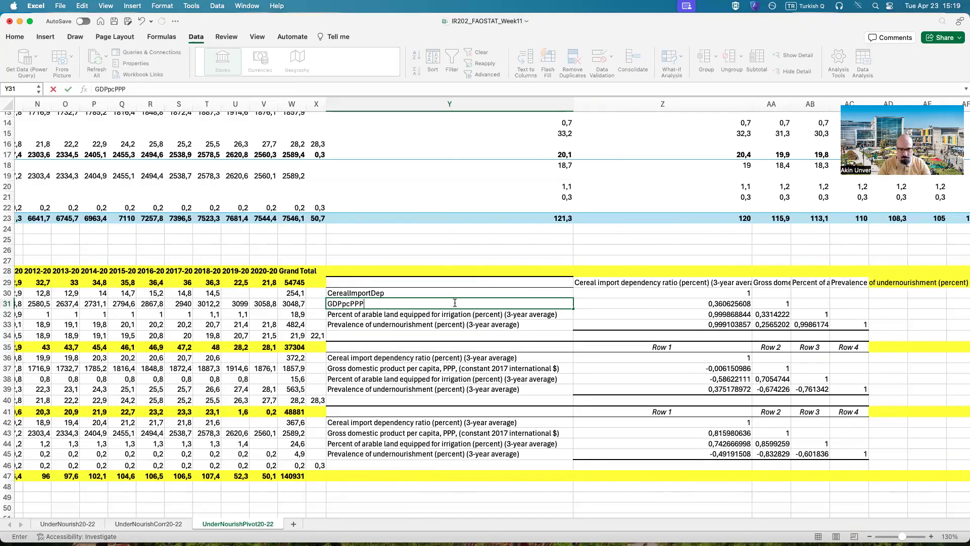
key("Return")
Step: Rename the row labels in Y32 and Y33 as ArableIrrigationLand and PercentUndernourish
type("Arable")
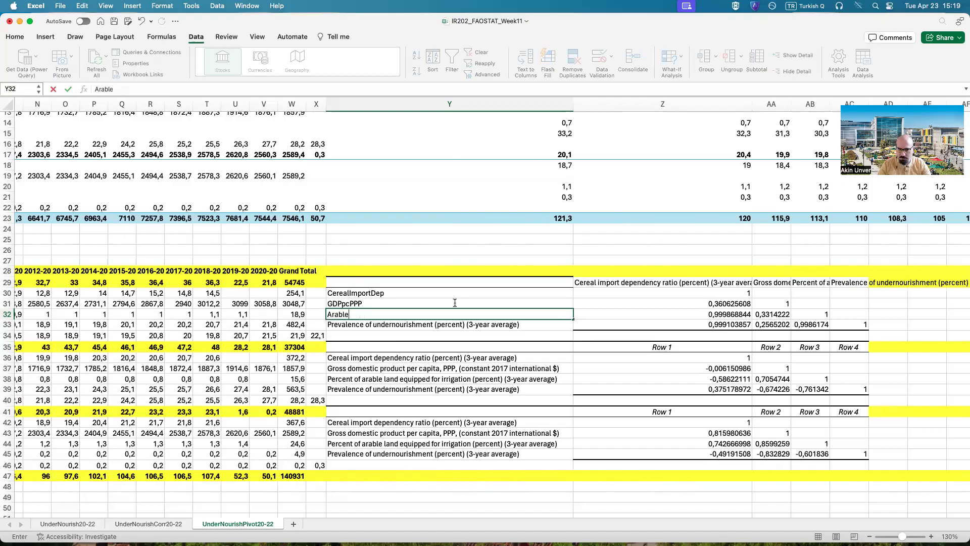
type("Irrigation")
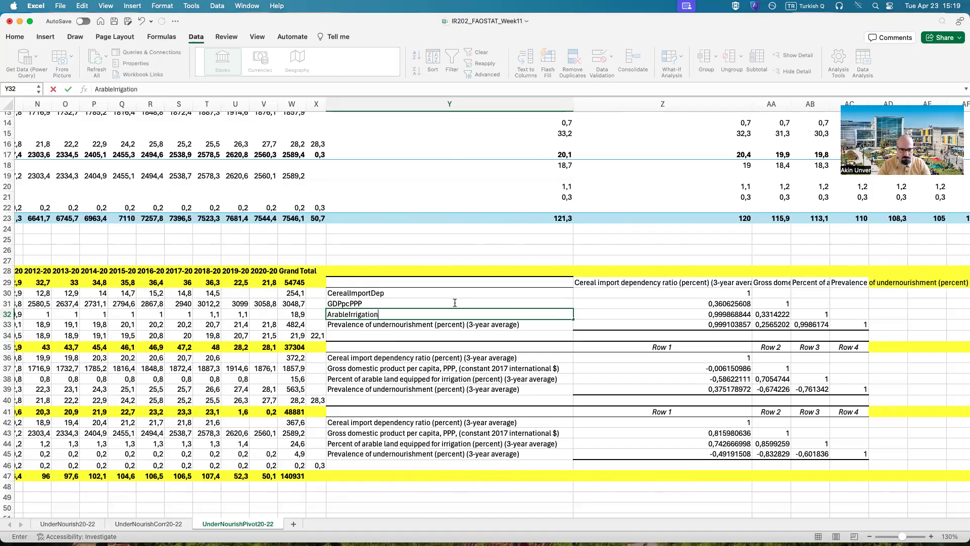
type("Land")
key("Return")
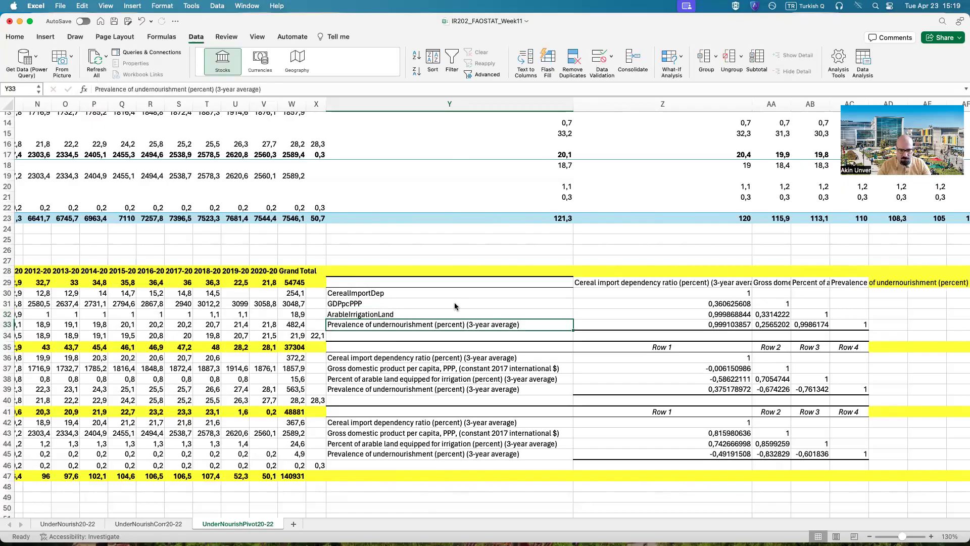
type("P")
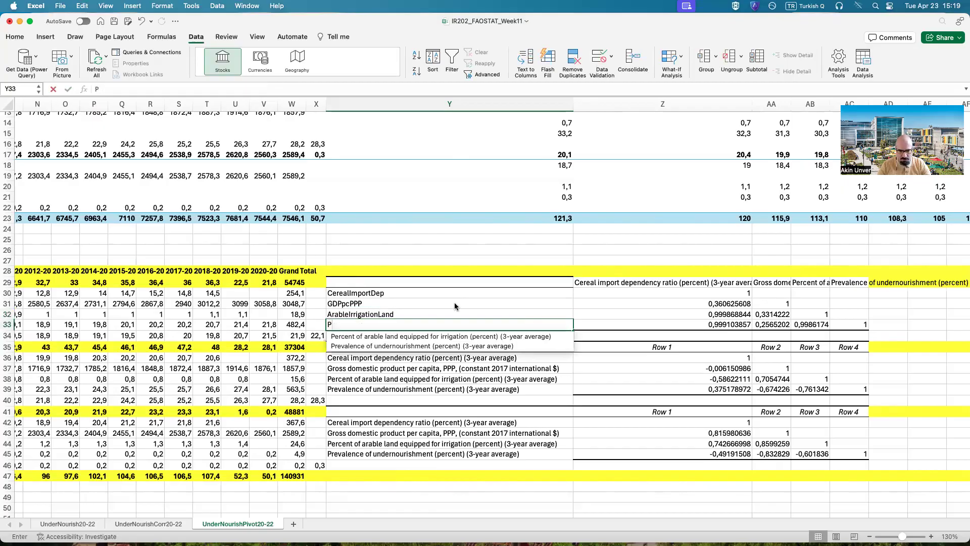
type("ercentUndernourish")
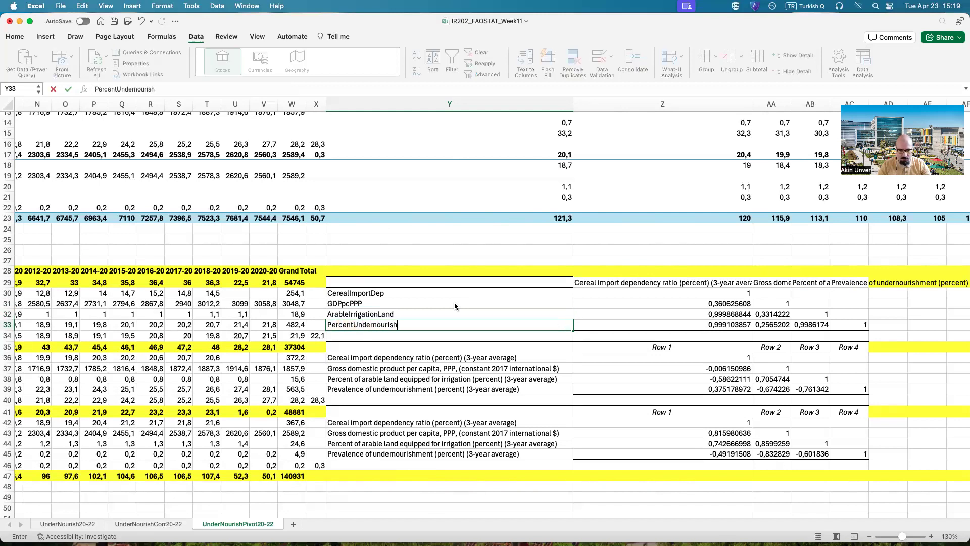
key("Return")
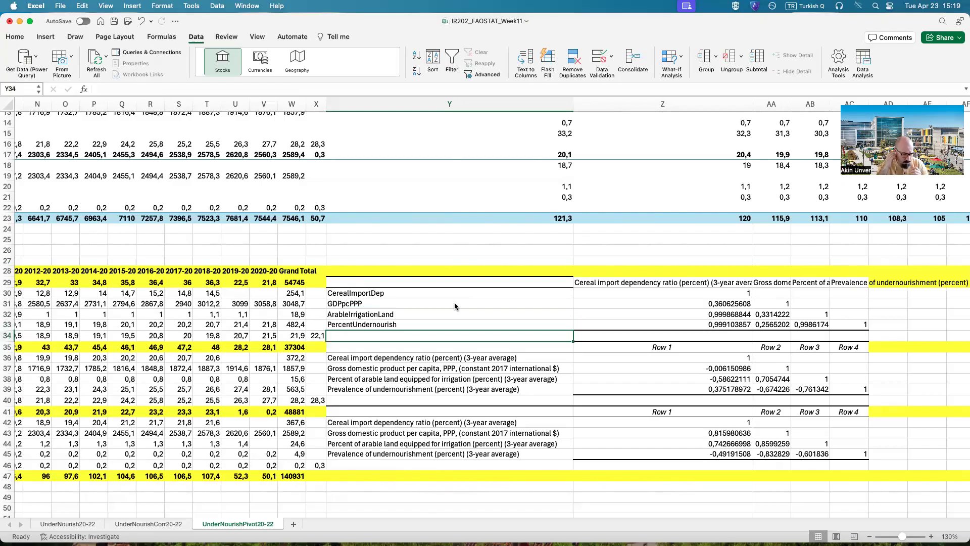
Step: Copy the short labels Y30:Y33 over the other two tables' row labels at Y36 and Y42, and narrow column Y
left_click_drag(397, 327, 397, 293)
key("super+c")
left_click(426, 358)
key("super+v")
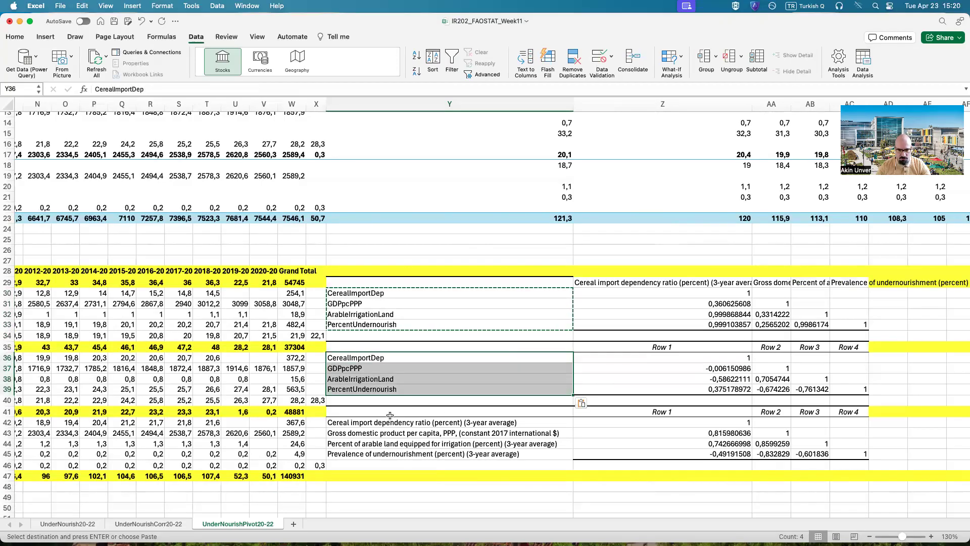
left_click(389, 422)
key("super+v")
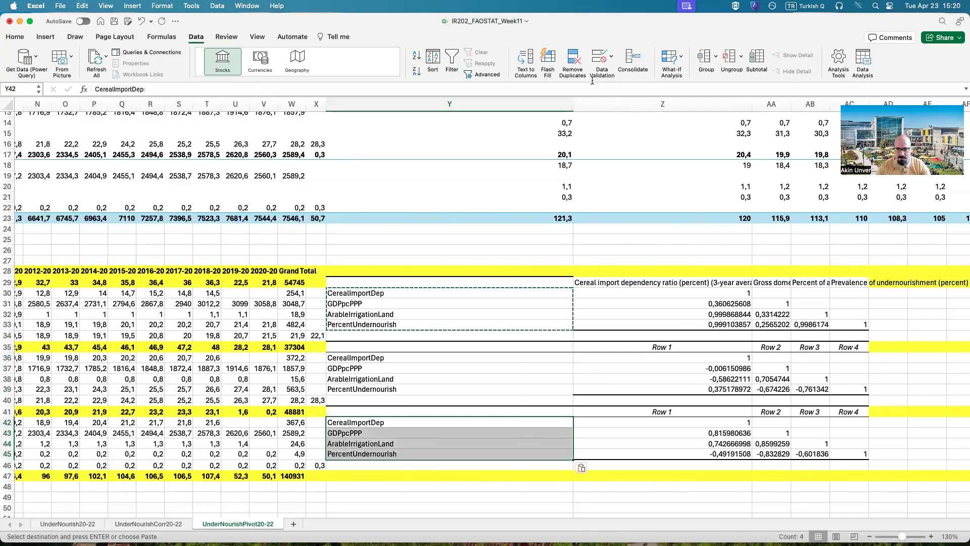
left_click_drag(572, 105, 410, 107)
Step: Copy CerealImportDep from Y30 into Z29 and GDPpcPPP from Y31 into AA29, and narrow column Z to fit
left_click(470, 282)
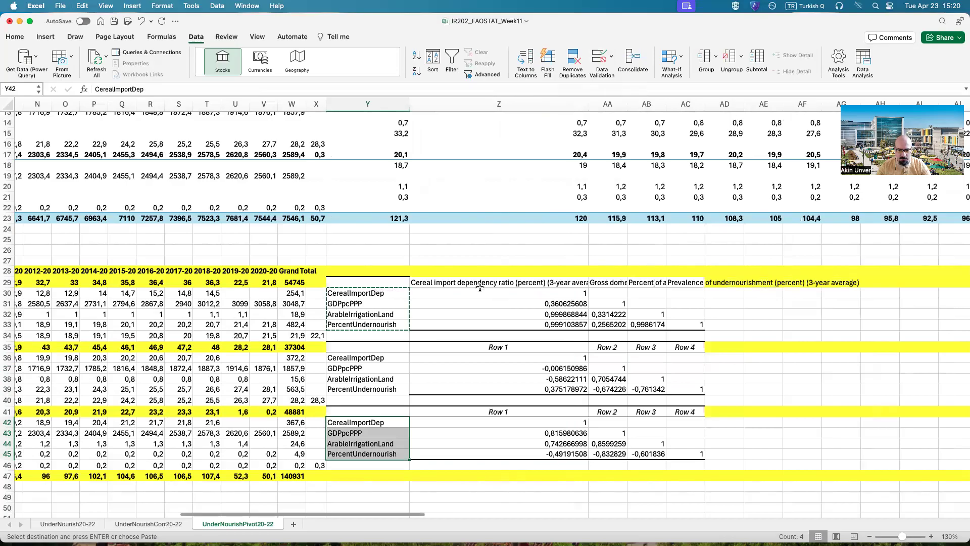
left_click(407, 293)
key("super+c")
left_click(454, 283)
key("super+v")
left_click(374, 303)
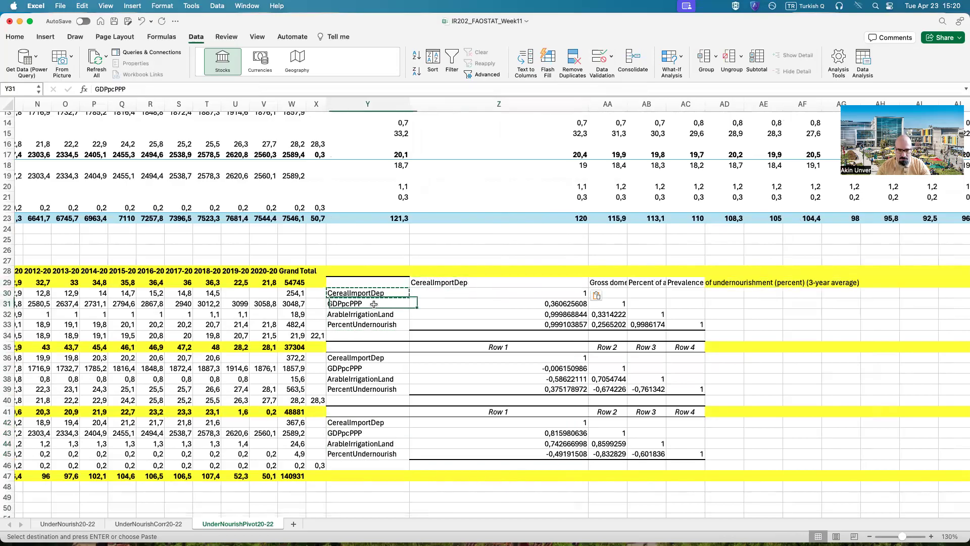
key("super+c")
left_click(608, 282)
key("super+v")
left_click_drag(587, 103, 474, 103)
Step: Copy ArableIrrigationLand from Y32 into AB29 and PercentUndernourish from Y33 into AC29, widening columns AB and AC to fit
left_click(373, 315)
left_click(525, 282)
key("super+v")
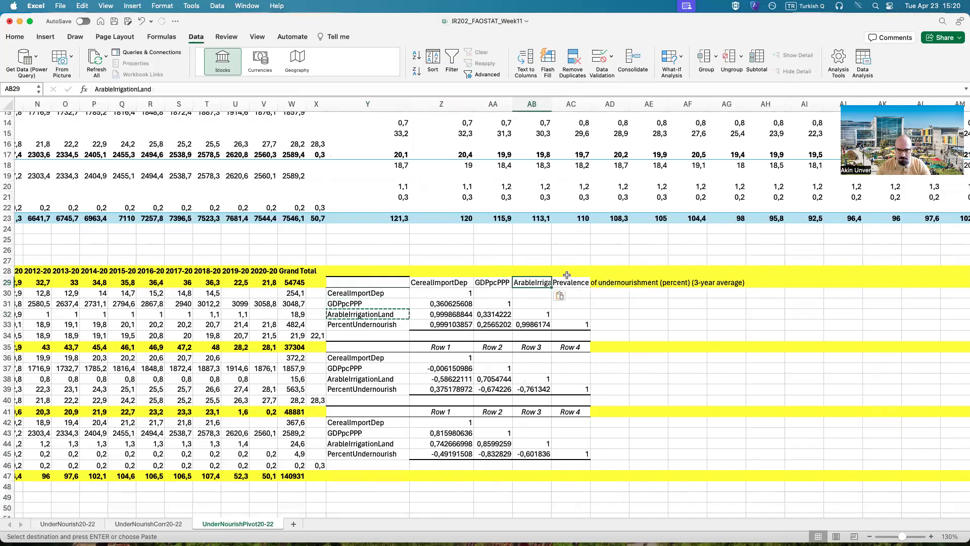
left_click_drag(552, 107, 583, 103)
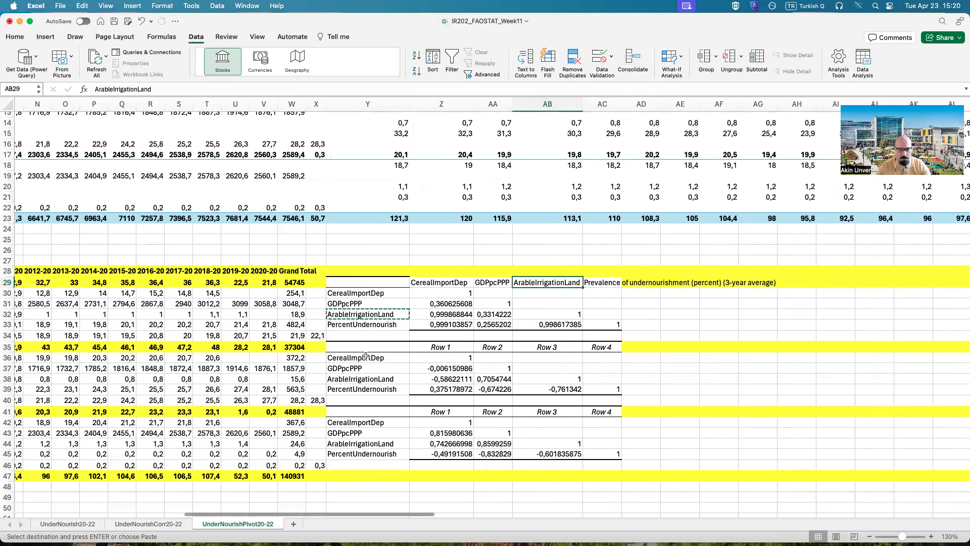
left_click(364, 324)
key("super+c")
left_click(594, 283)
key("super+v")
left_click_drag(622, 104, 657, 104)
Step: Copy the column headers Z29:AC29 over the headers of the other two correlation tables, starting at Z35 and Z41
left_click_drag(450, 283, 622, 283)
key("super+c")
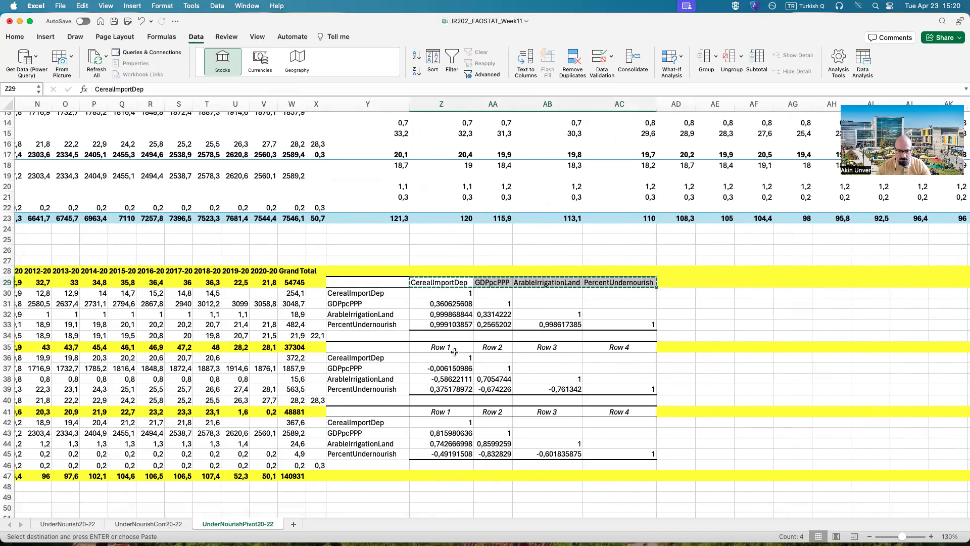
left_click(454, 348)
key("super+v")
left_click(469, 413)
key("super+v")
left_click(492, 454)
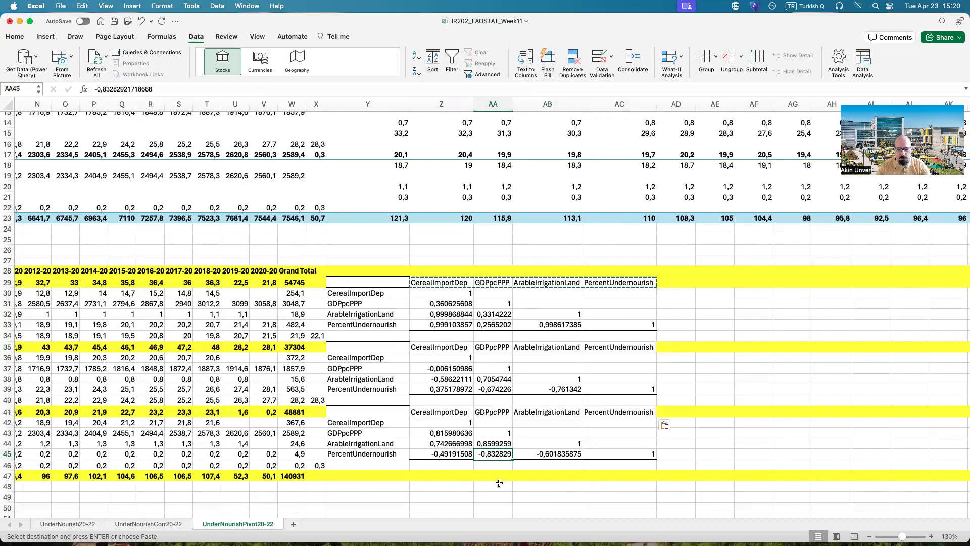
Step: Copy the group name Least Developed Countries from A29 into Y29 as the first correlation table's title
left_click_drag(430, 512, 163, 512)
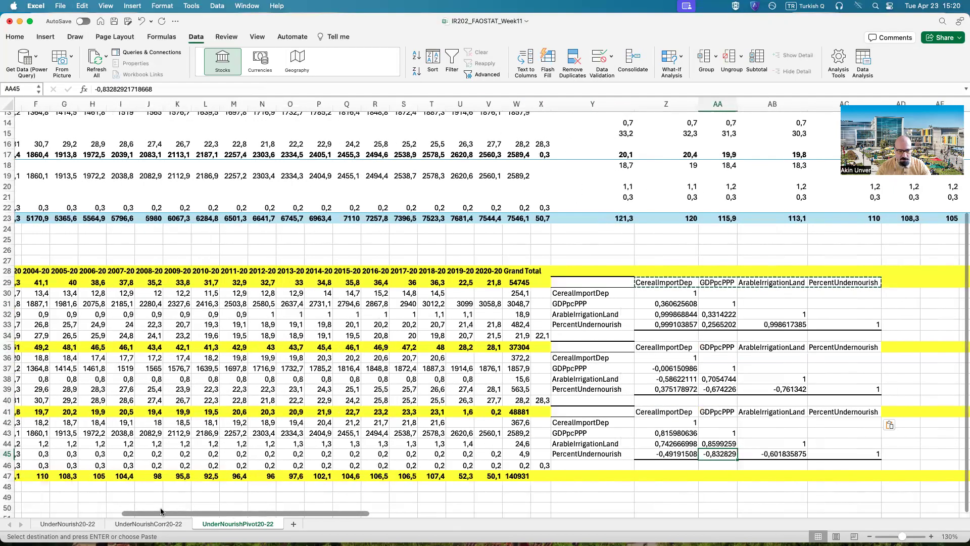
left_click(119, 282)
key("super+c")
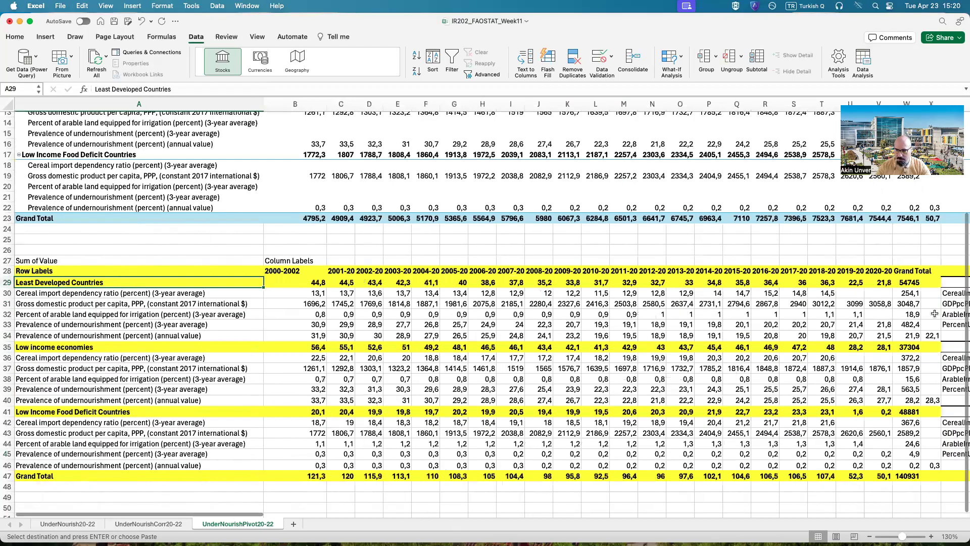
left_click(945, 282)
key("super+v")
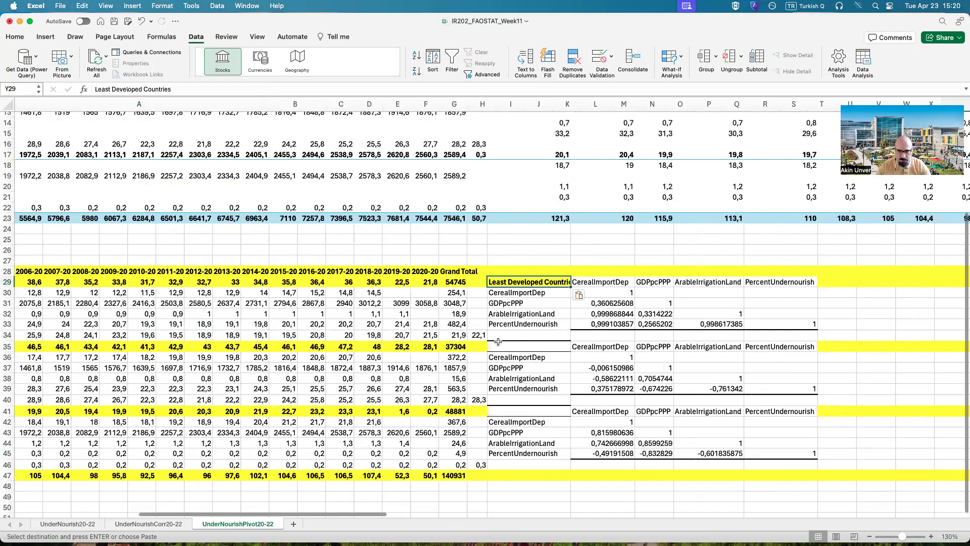
Step: Copy the group name Low income economies from A35 into Y35 above the second correlation table's row labels
left_click(435, 421)
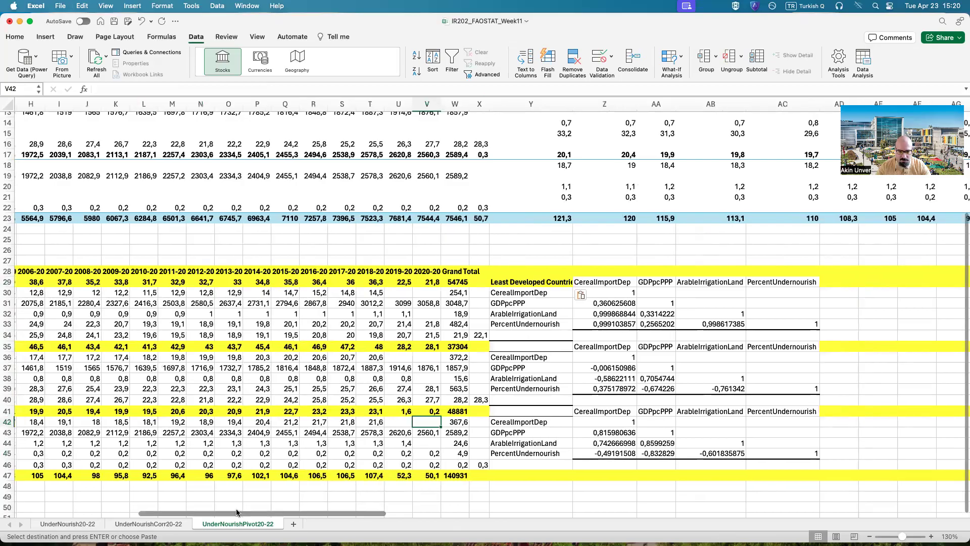
left_click_drag(359, 512, 204, 512)
left_click(93, 347)
key("super+c")
scroll(212, 512, "right", 1)
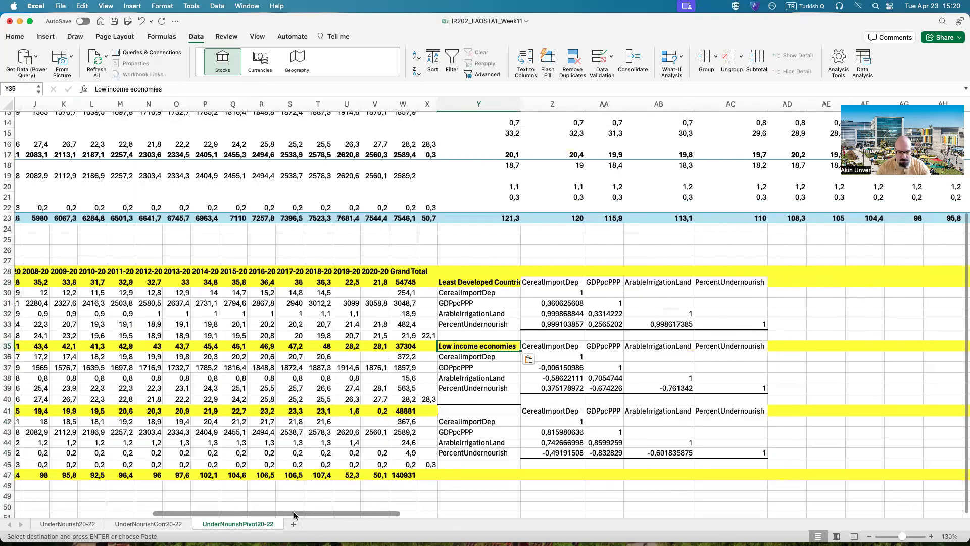
Step: Copy the group name Low Income Food Deficit Countries from A41 into Y41 and widen column Y to fit the group names
scroll(72, 409, "left", 10)
left_click(71, 410)
key("super+c")
left_click_drag(115, 514, 292, 530)
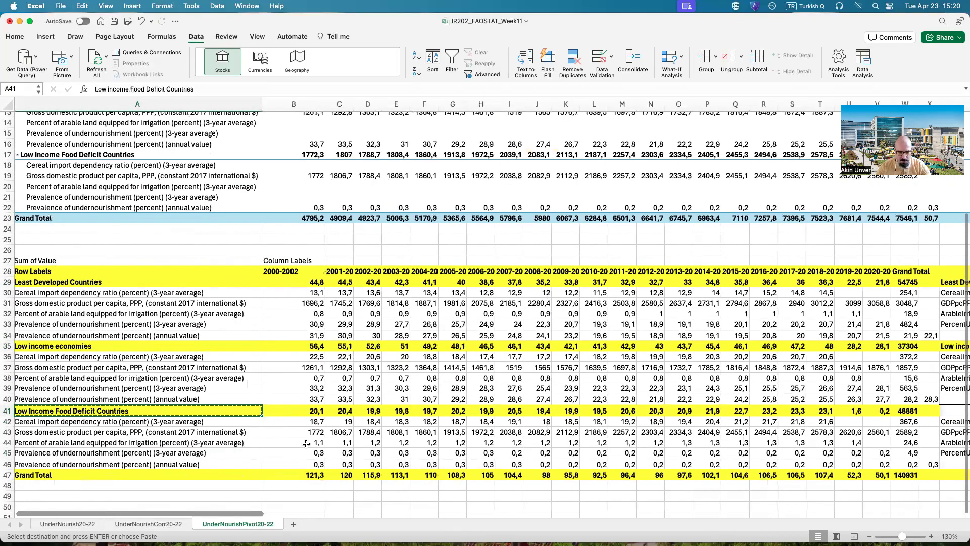
left_click(318, 412)
key("super+v")
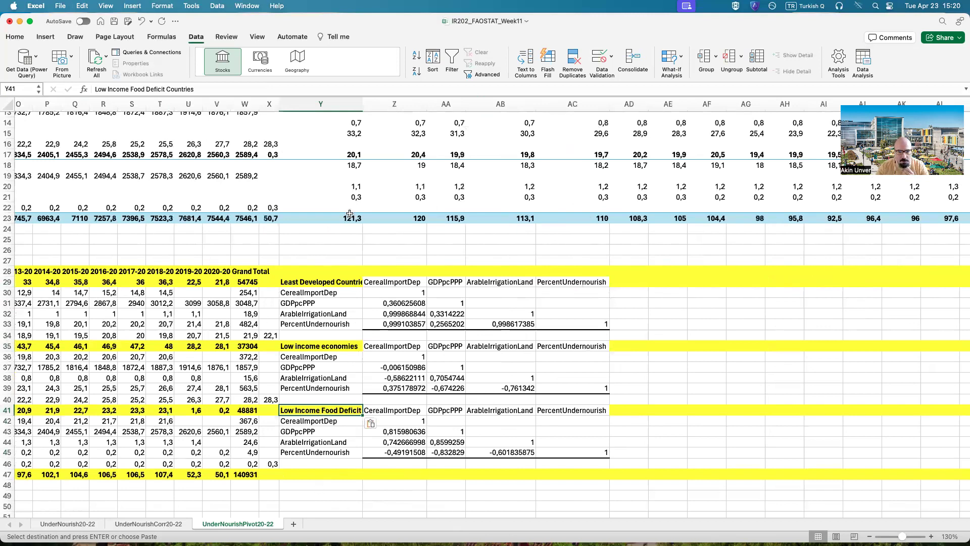
left_click_drag(362, 105, 399, 105)
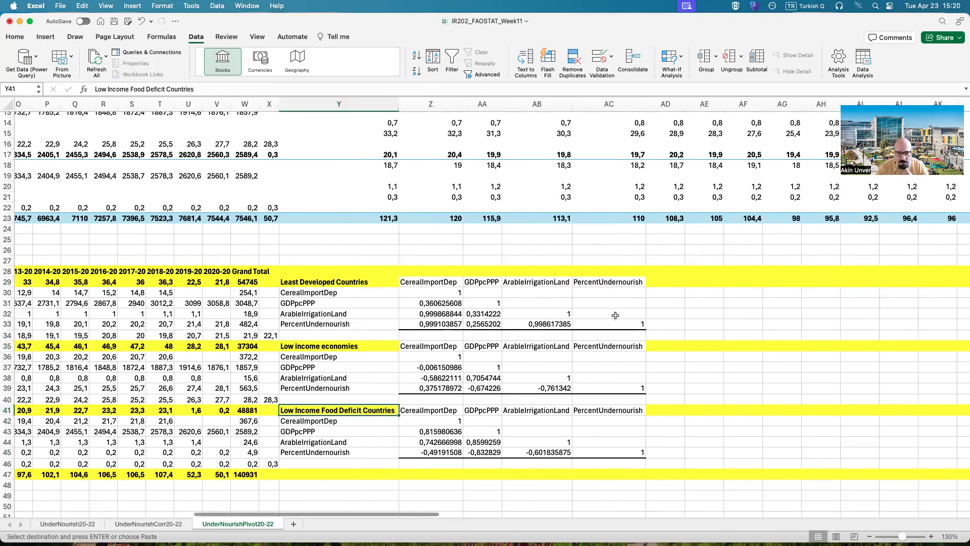
Step: Enter in AD31 the note "At positive 0.3 correlation, cereal import dependency is not correlated with GDPpcppp of LDCs"
left_click(704, 355)
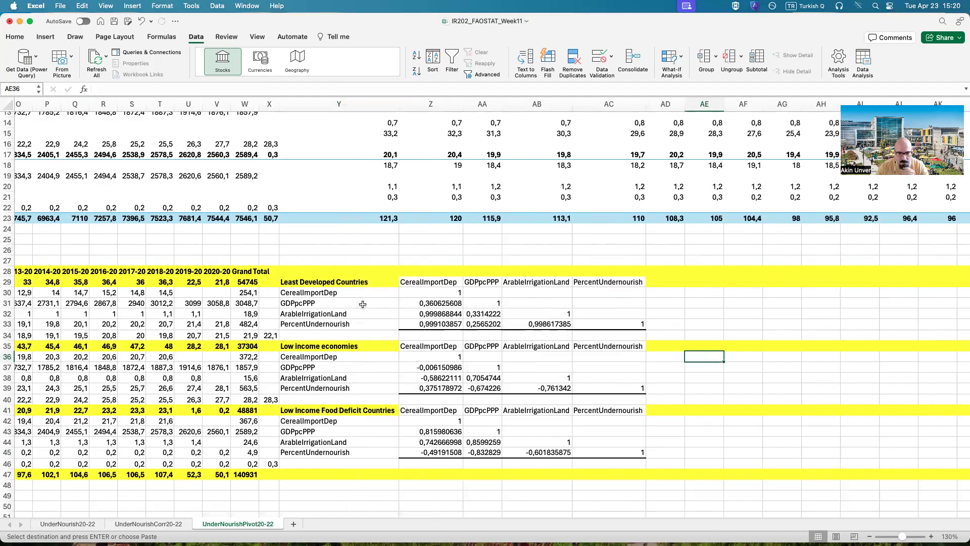
left_click(429, 281)
left_click(442, 305)
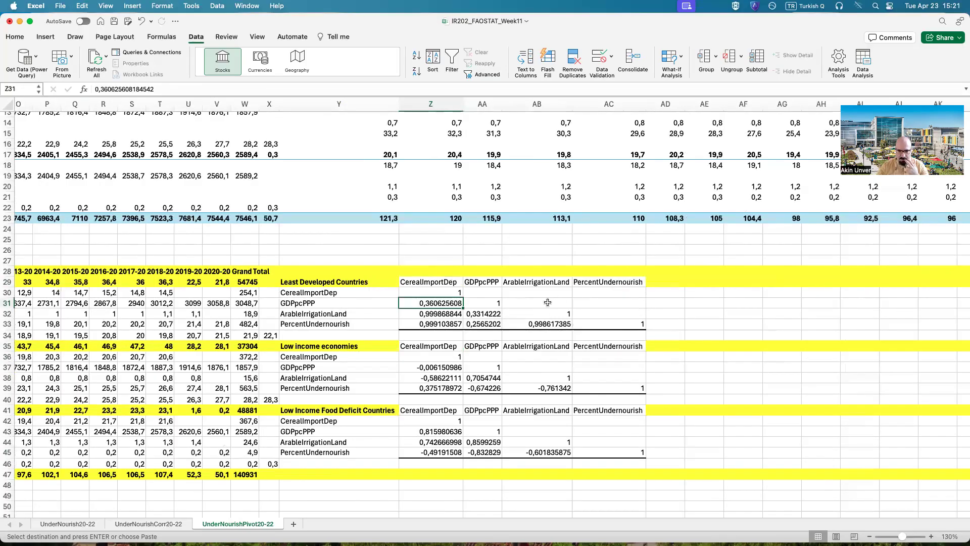
left_click(663, 301)
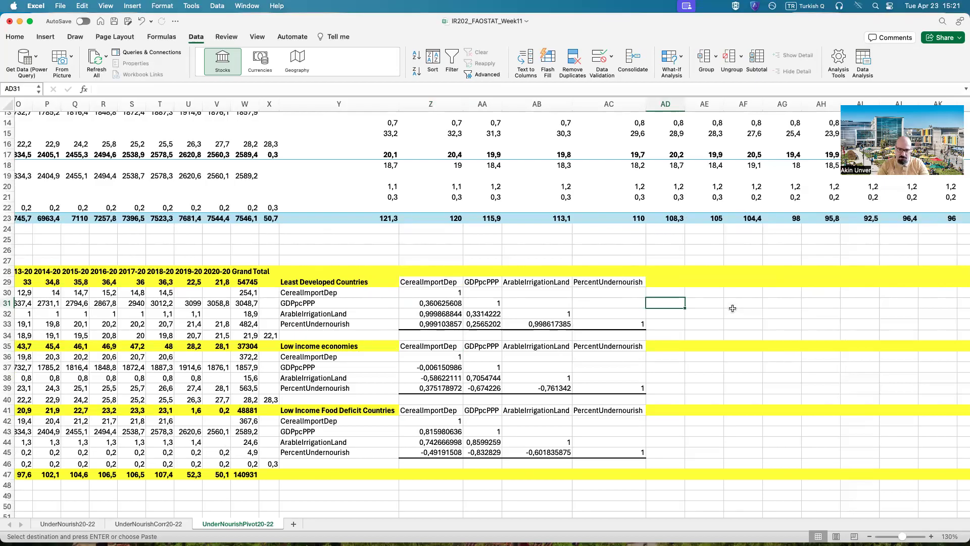
type("At posit")
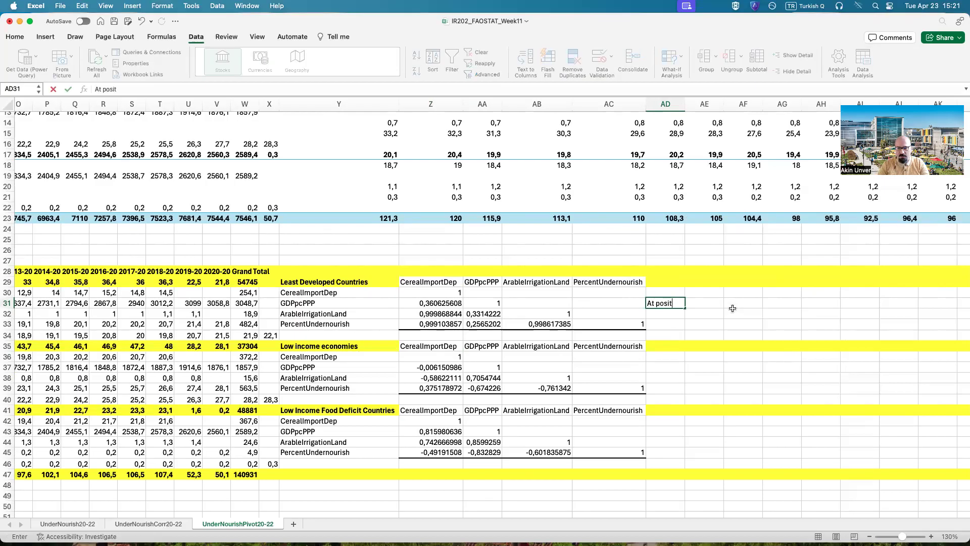
type("ive 0.3 correlatio")
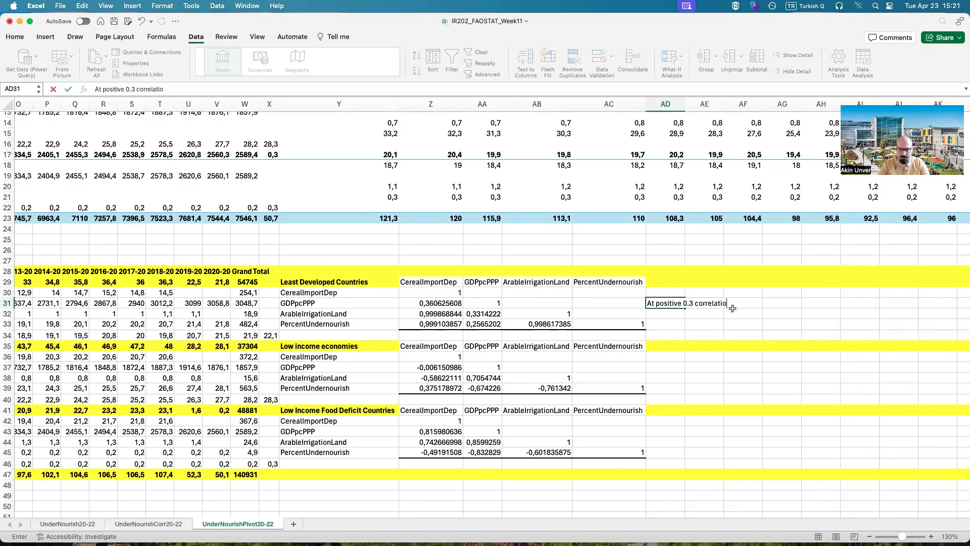
type("n, cereal import dependen")
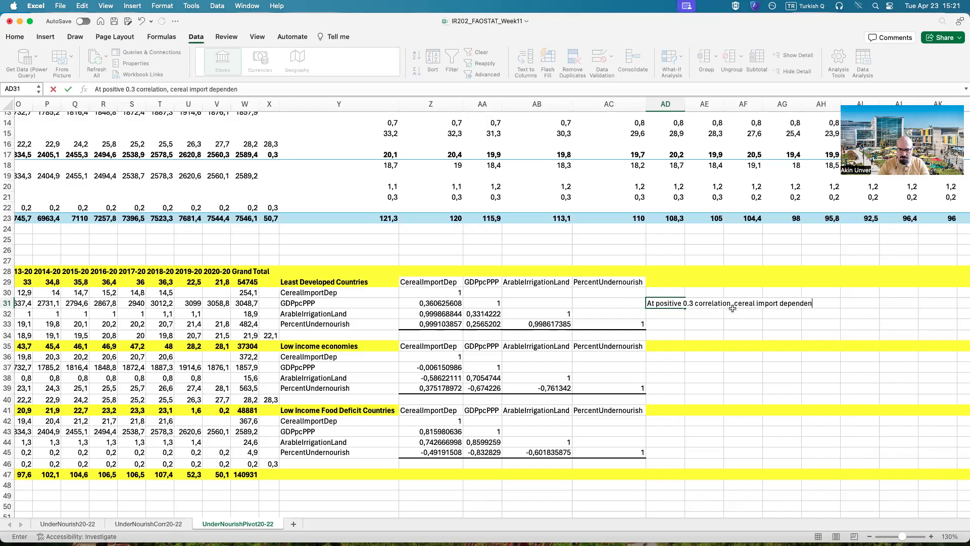
type("ncy is not correlated with GDPpcppp")
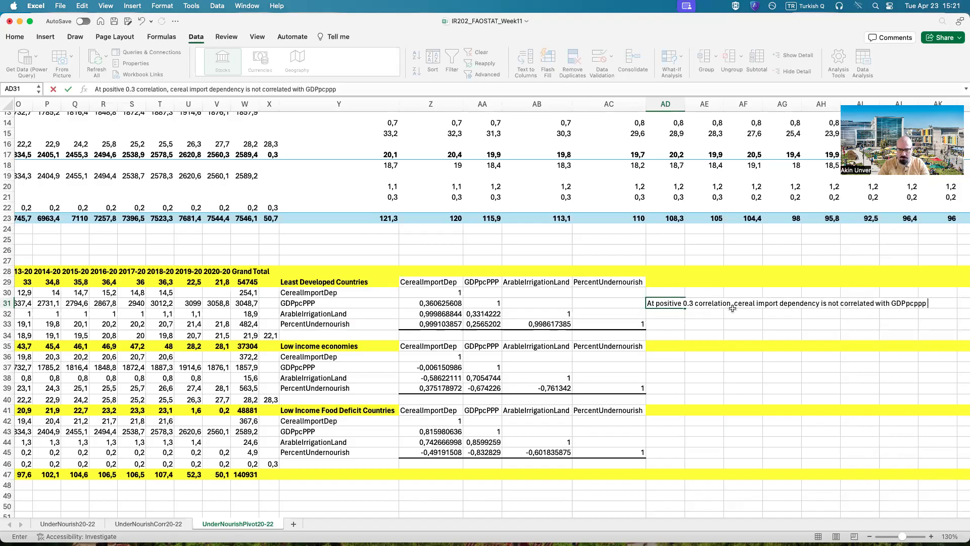
type("s")
key("Return")
key("Right")
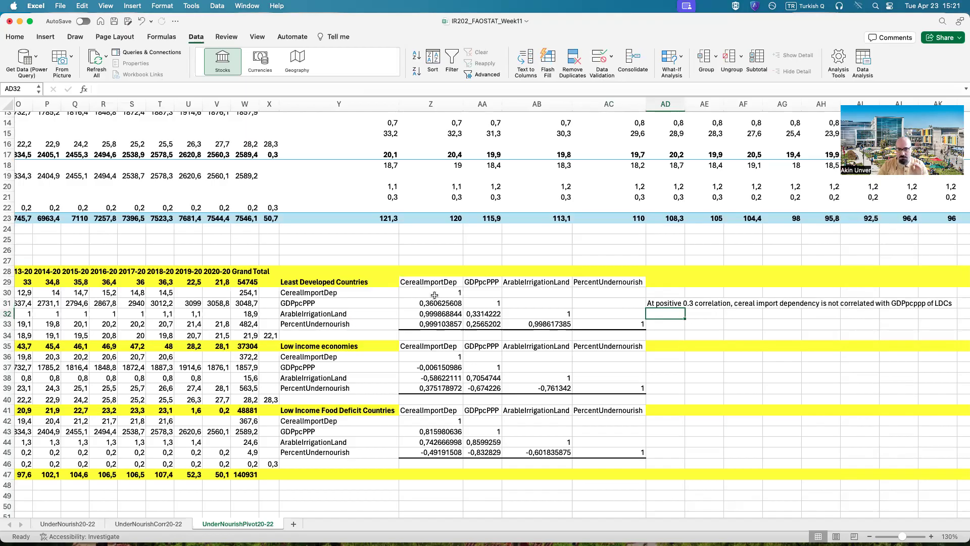
Step: Start a note in AD32 with the words "LDCs that have"
scroll(438, 516, "left", 1)
scroll(287, 521, "left", 10)
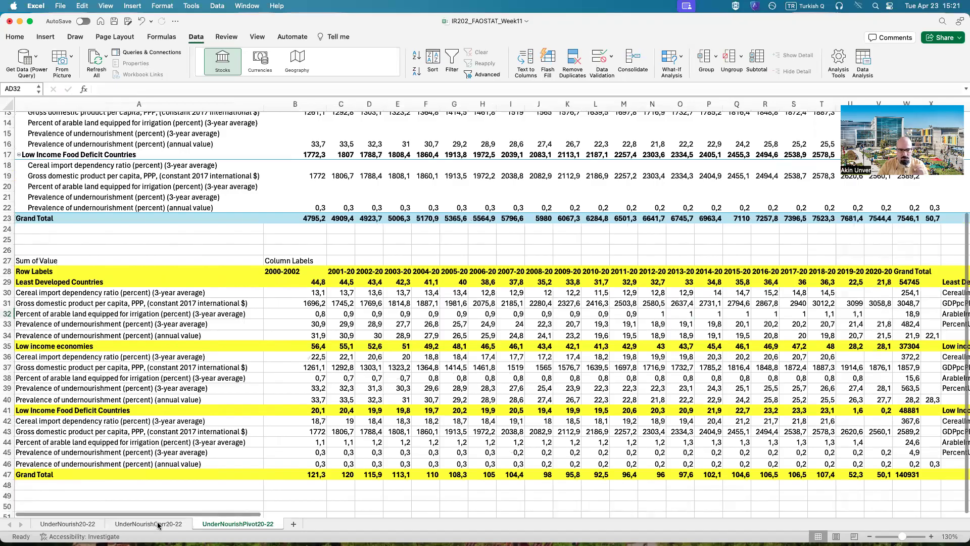
left_click_drag(161, 514, 412, 515)
left_click(200, 283)
left_click(426, 316)
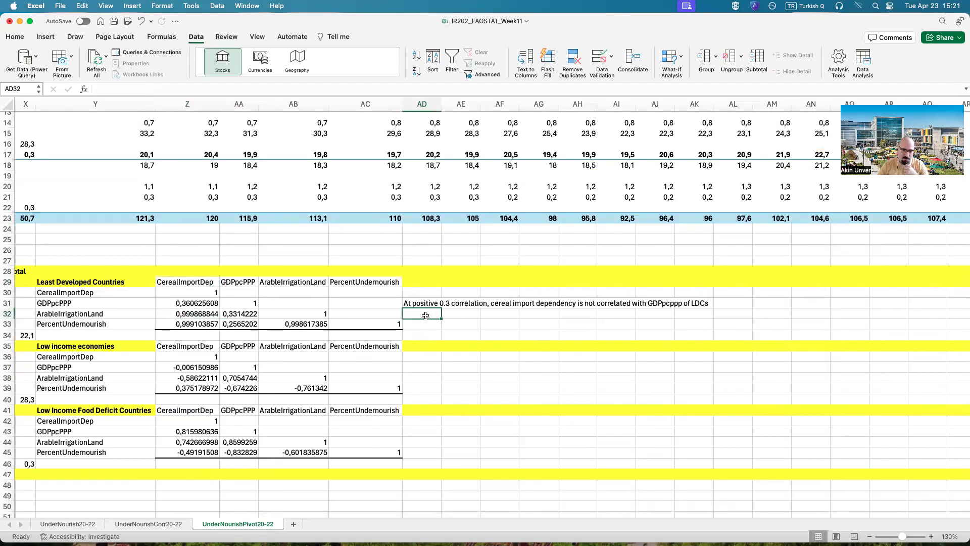
type("Co")
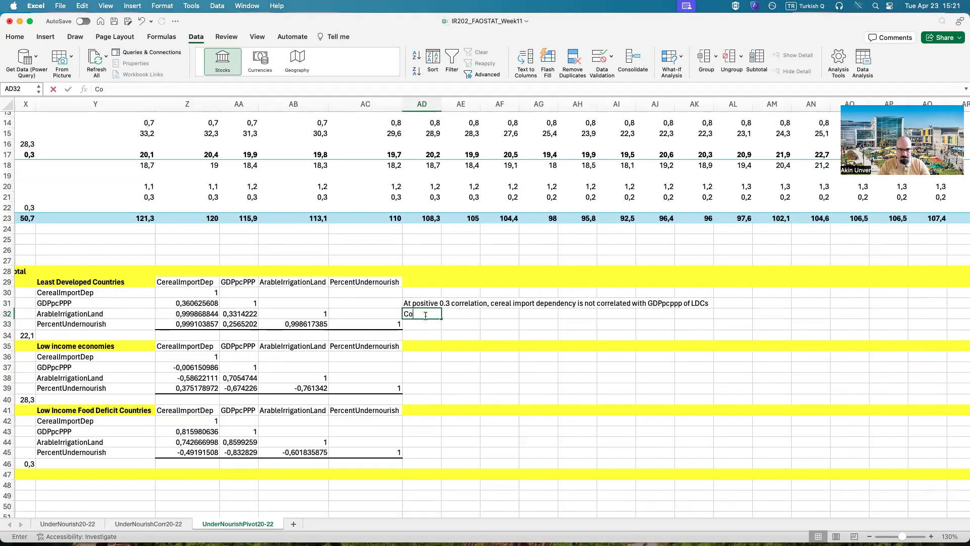
type("DCs")
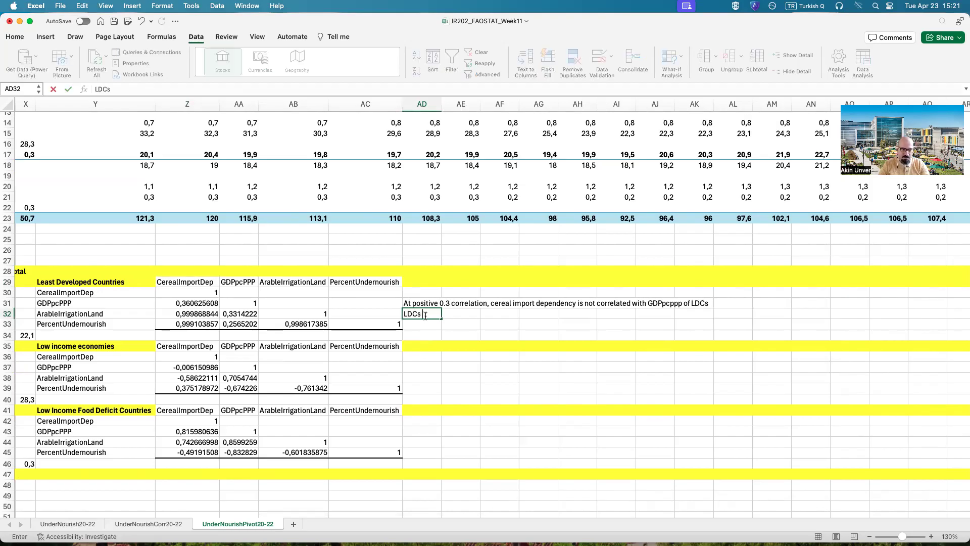
type(" that have")
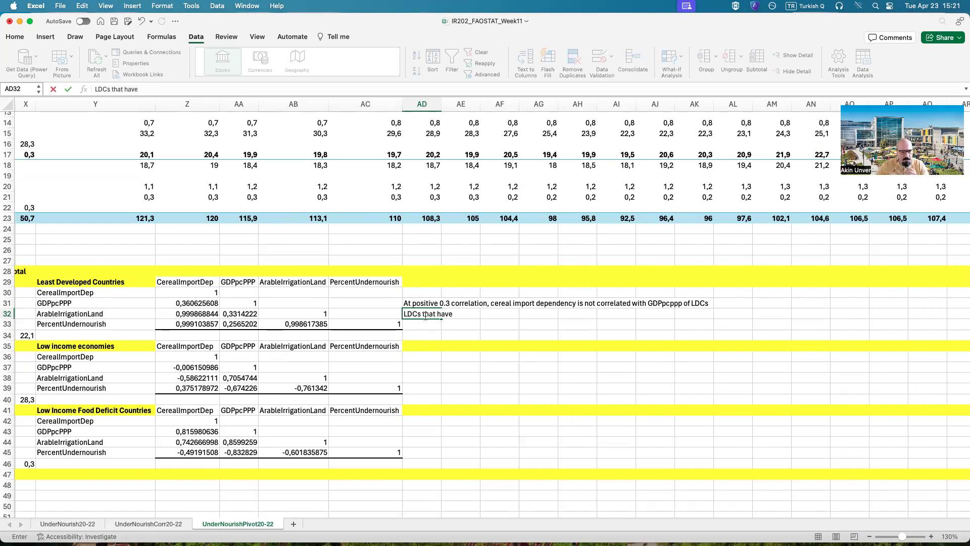
Step: Examine the irrigated arable land indicator and its correlation with cereal import dependency for Least Developed Countries
left_click_drag(277, 512, 7, 516)
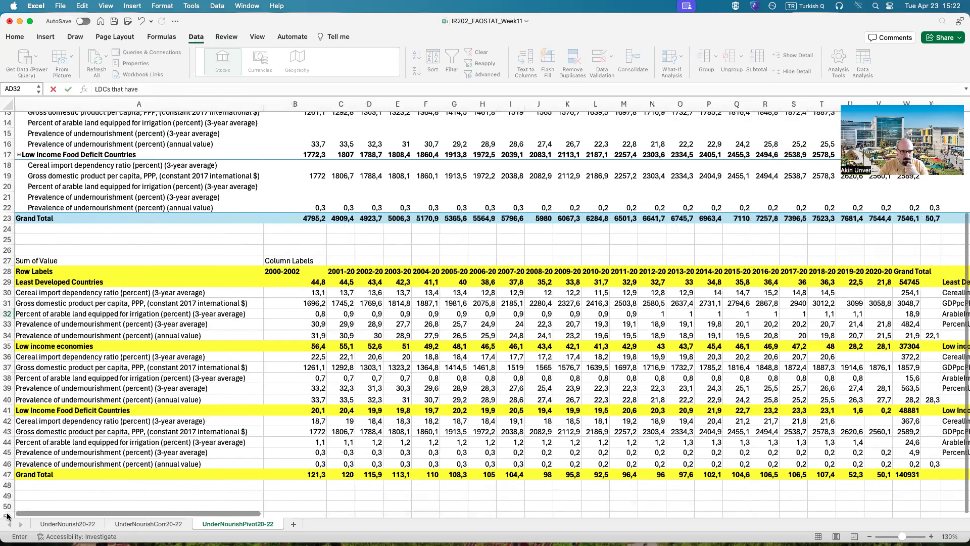
left_click(64, 313)
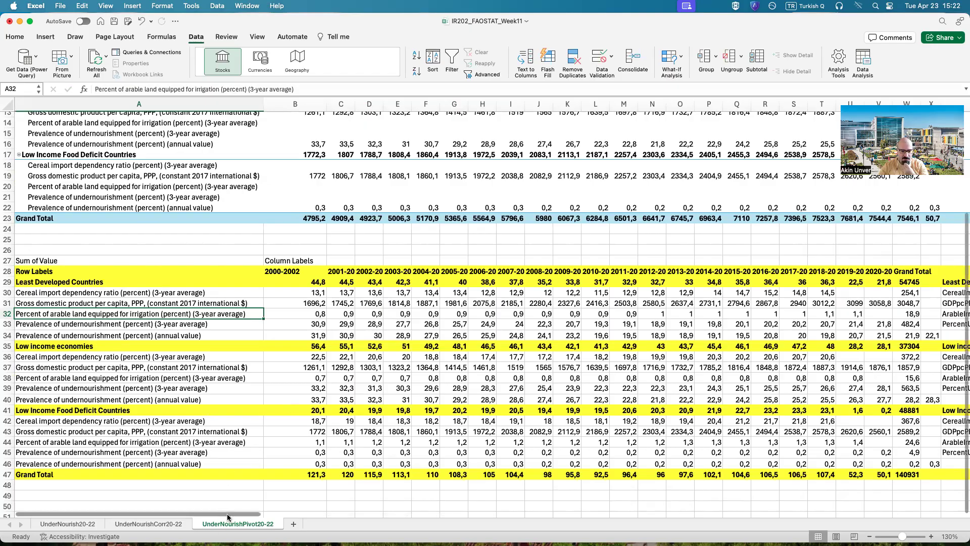
scroll(227, 514, "right", 2)
left_click_drag(317, 523, 434, 513)
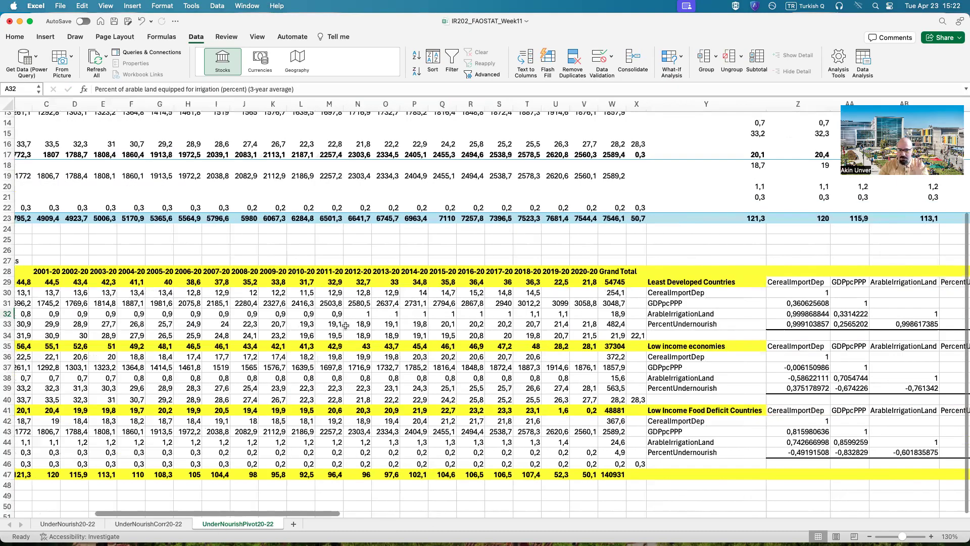
left_click(326, 314)
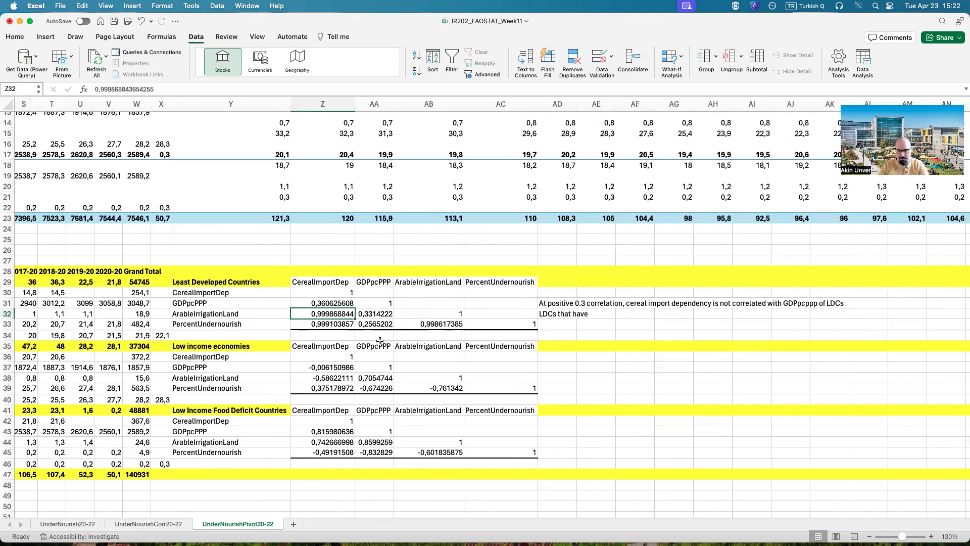
left_click(545, 313)
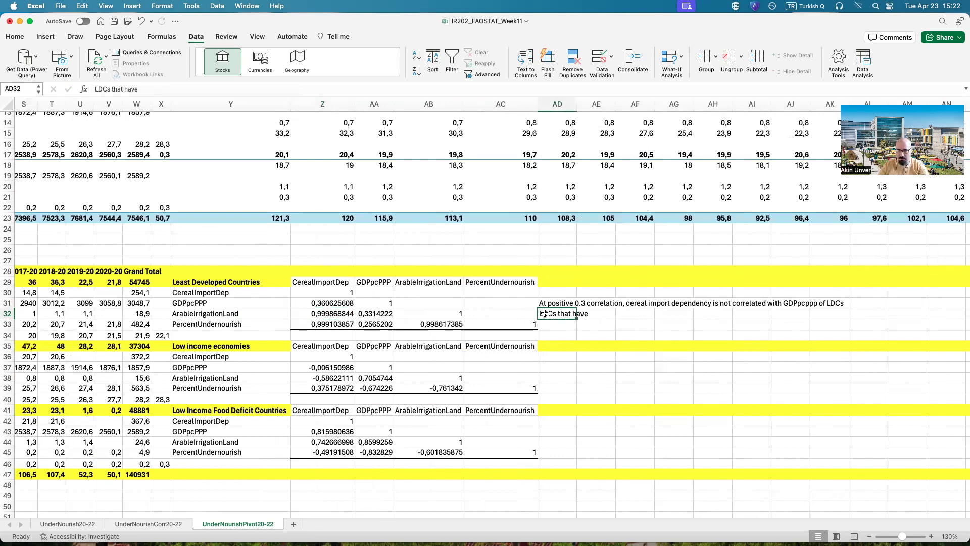
left_click(266, 314)
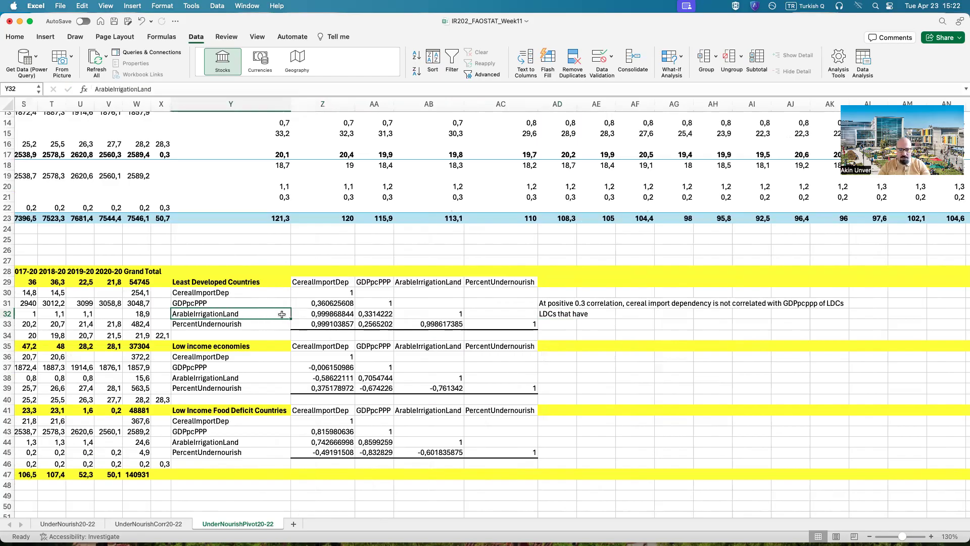
left_click(324, 313)
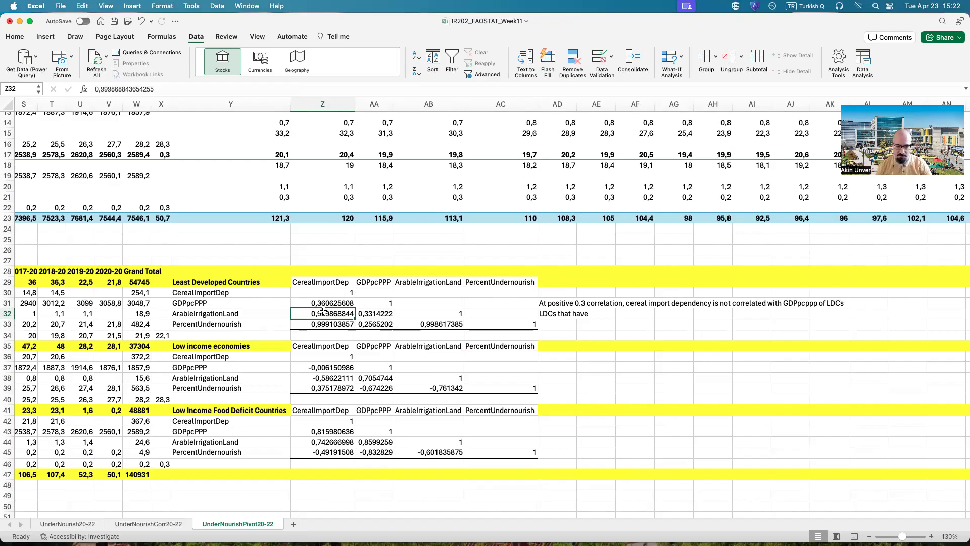
Step: Replace AD32's text with "The more arable irrigated land LDCs have the more they tend to become cereal import dependent (very strong correlation)"
left_click(549, 313)
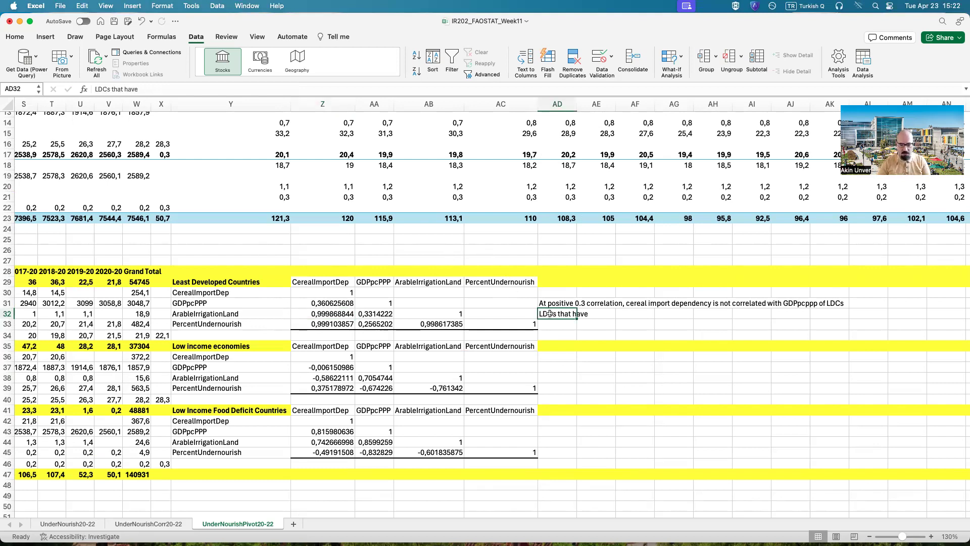
type("LDCs that have")
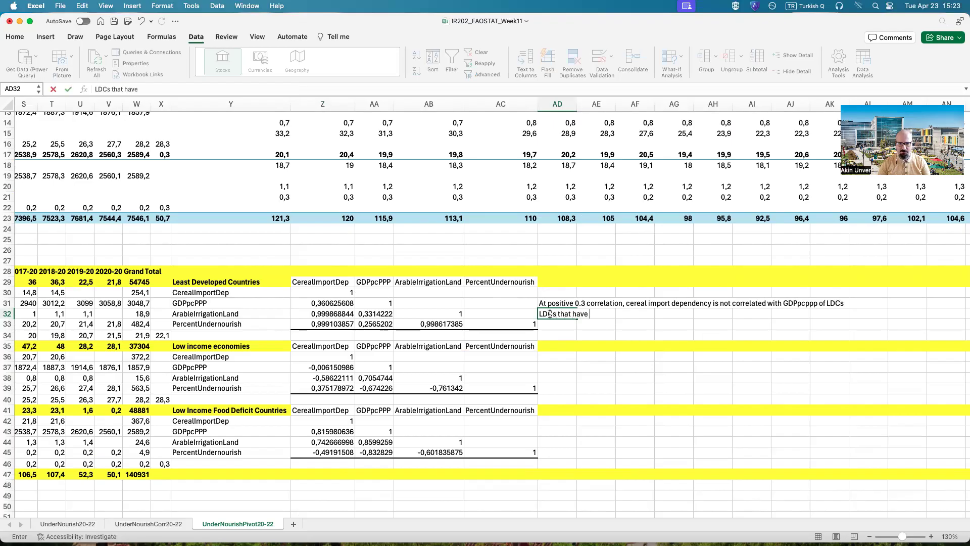
key("BackSpace")
key("BackSpace")
key("BackSpace")
key("BackSpace")
key("BackSpace")
key("BackSpace")
key("BackSpace")
key("BackSpace")
key("BackSpace")
key("BackSpace")
key("BackSpace")
key("BackSpace")
key("BackSpace")
key("BackSpace")
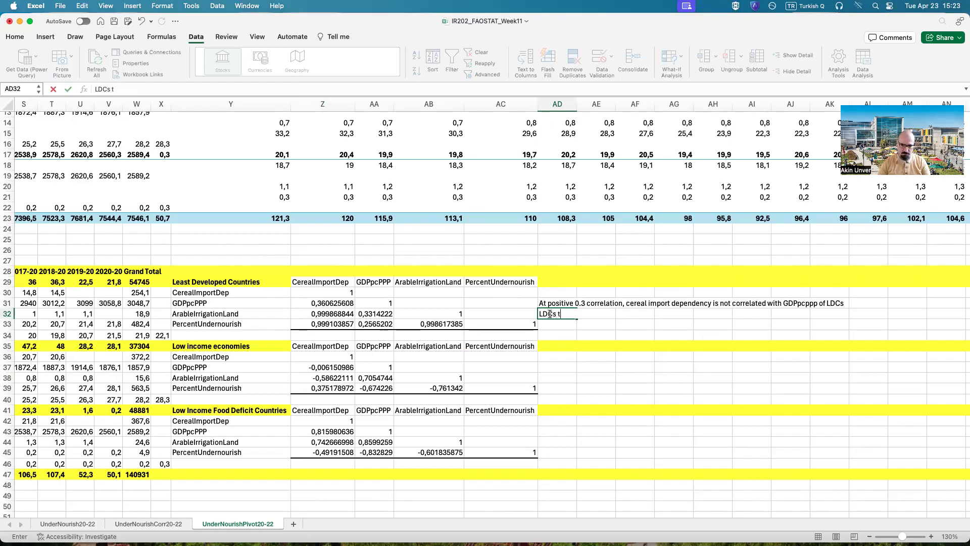
type("The more arable irrigat")
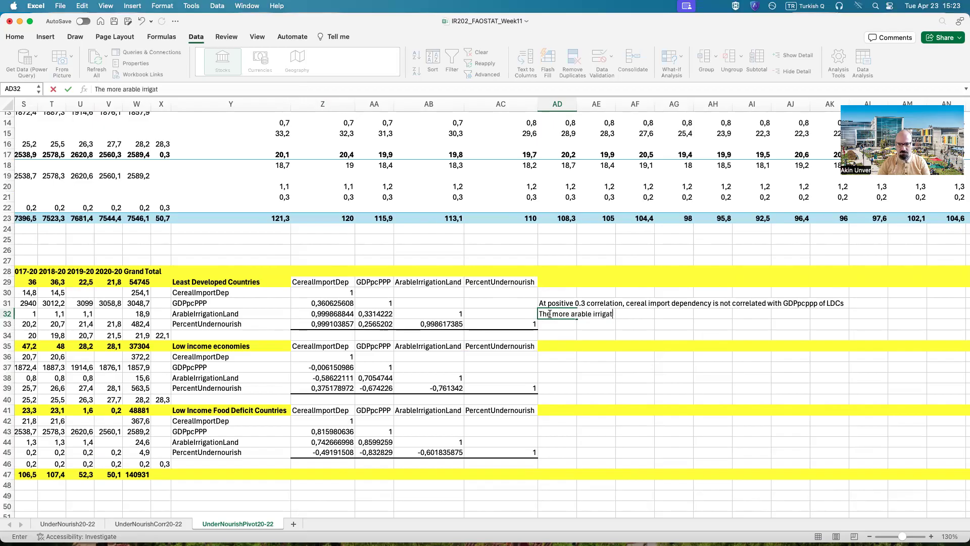
type("ed land LDCs have the more they te")
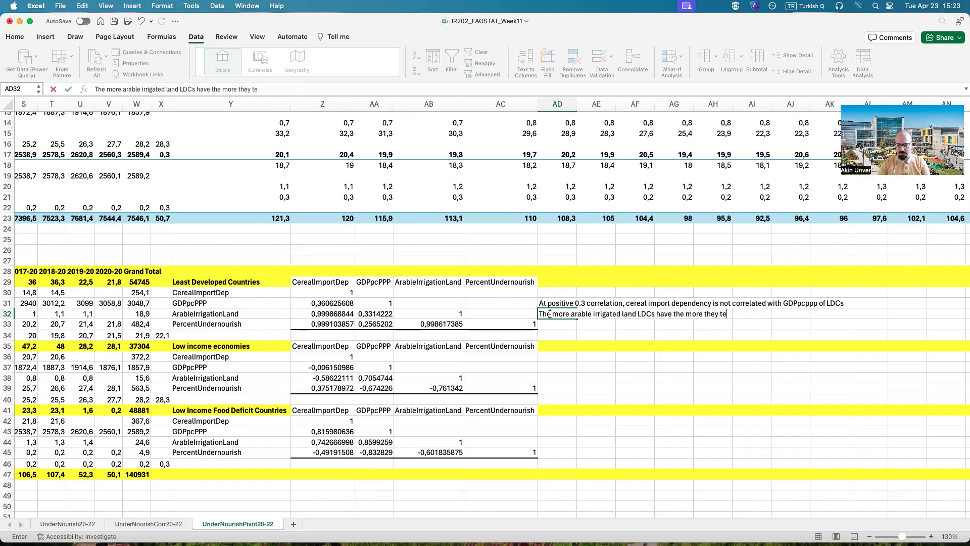
type("nd to become cereal impor")
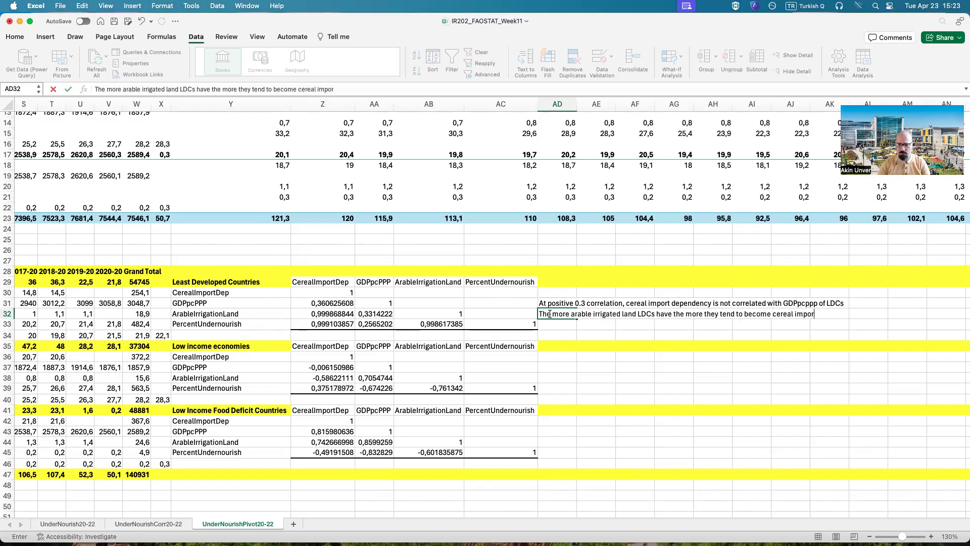
type("t dependent")
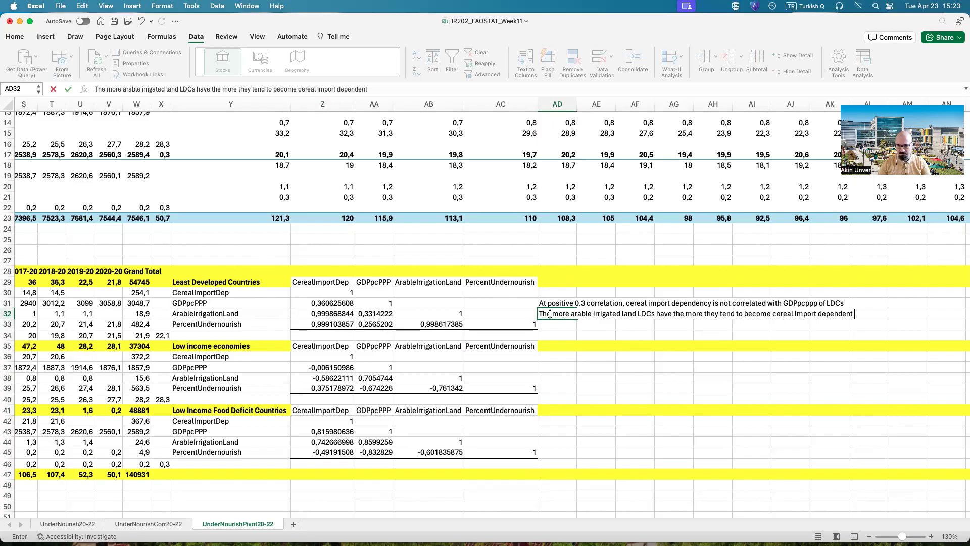
type(" (very strong c")
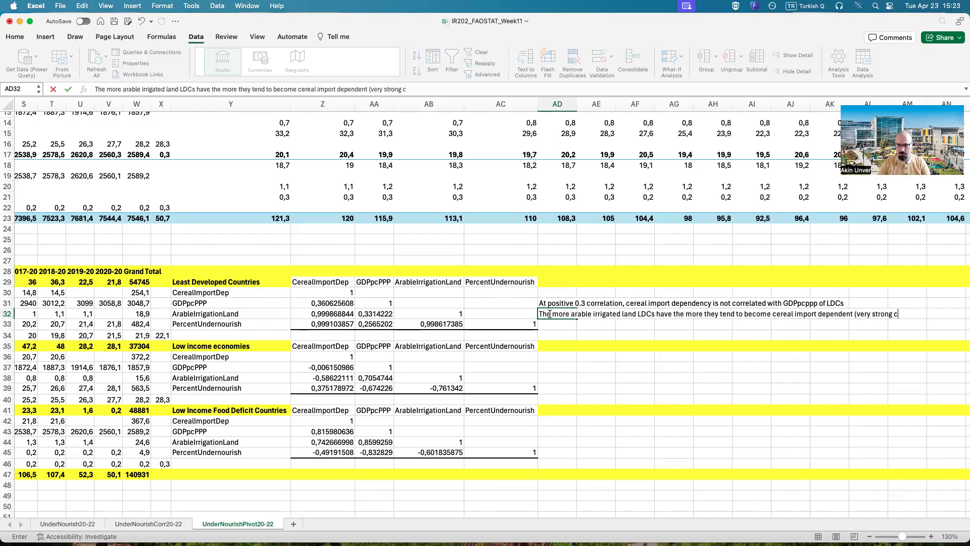
type("orrelation")
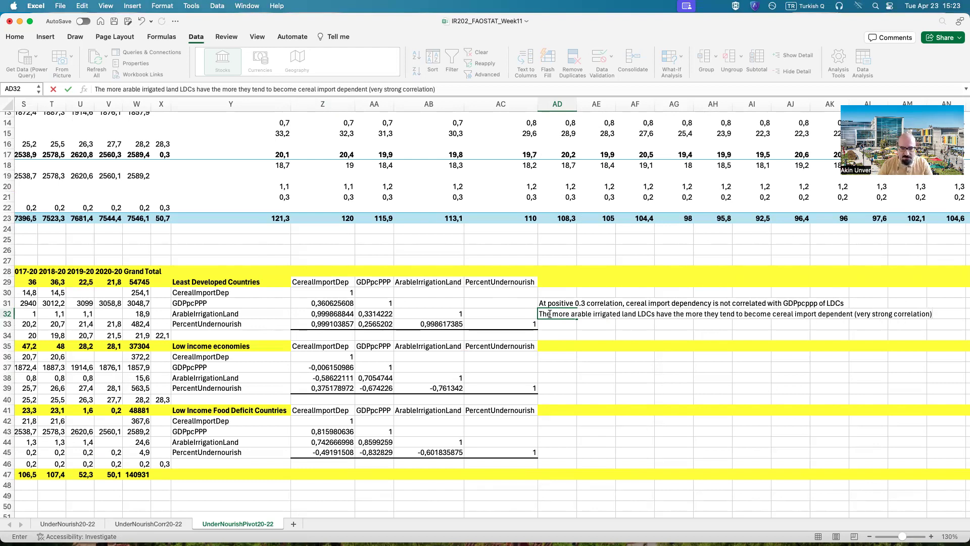
left_click(190, 314)
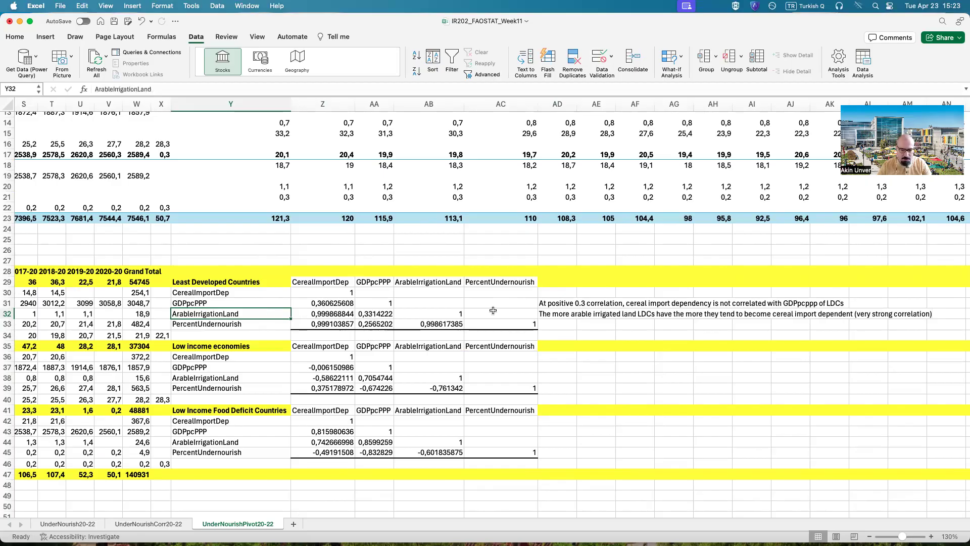
Step: Append "but, LDCs on average have weak correlation between GDP and Arable/Irrigated Land" to the note in AD32
left_click(893, 309)
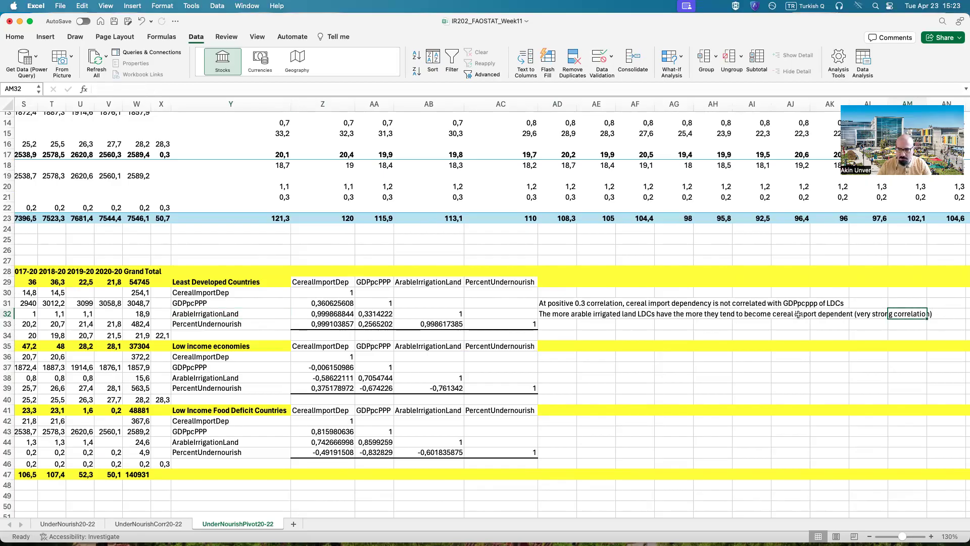
left_click(642, 313)
left_click(548, 314)
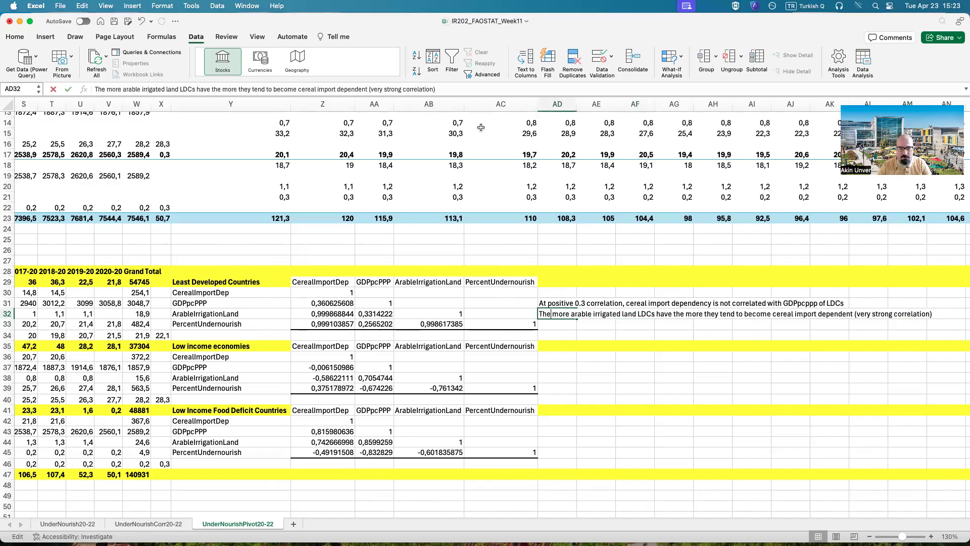
left_click(441, 88)
type("but,")
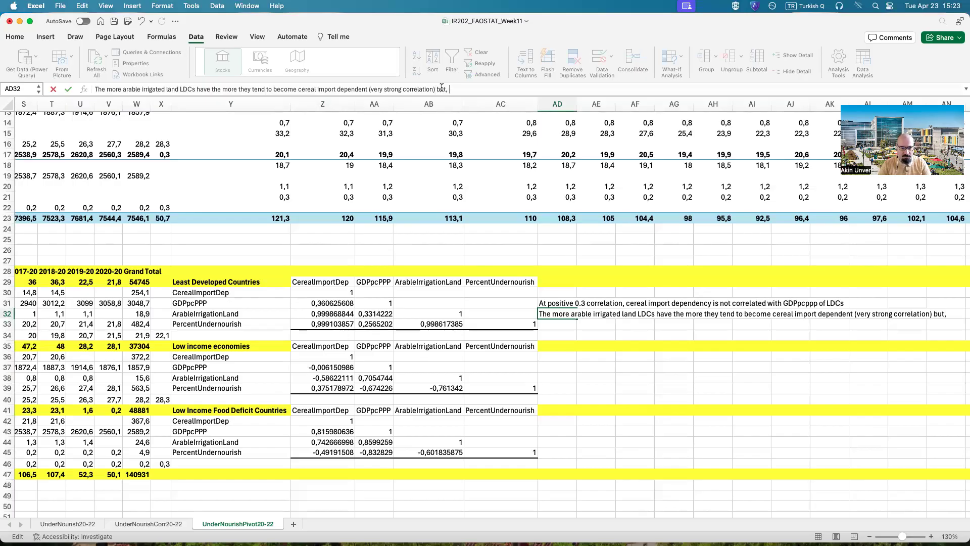
key("BackSpace")
key("BackSpace")
type("LDCs on average have ")
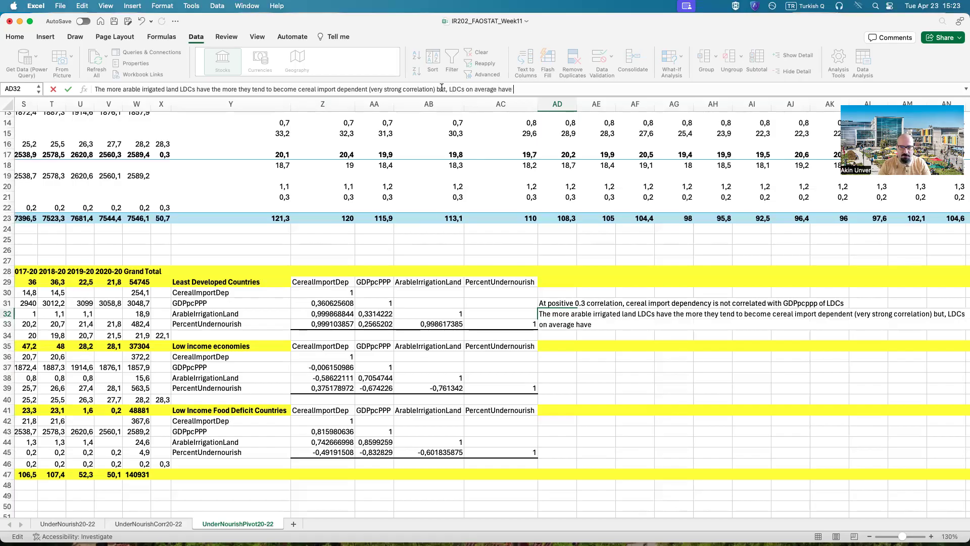
type("weak correlation betweeen G")
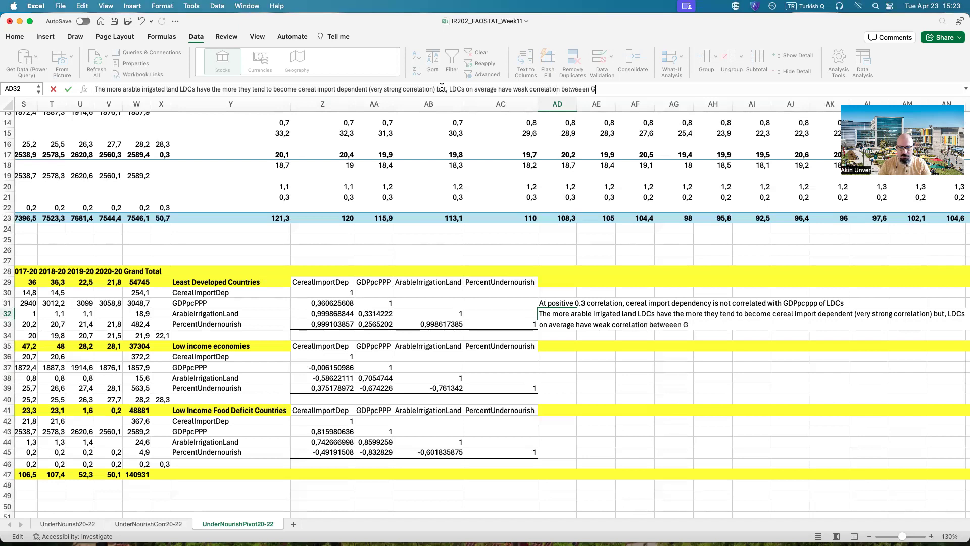
type("DP and Arable/O")
key("BackSpace")
type("Irrigated Land")
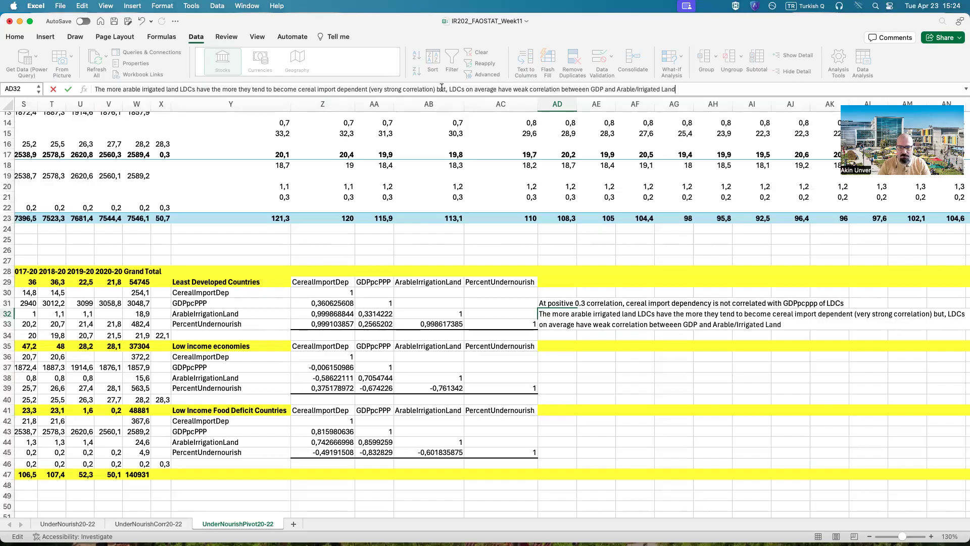
key("Return")
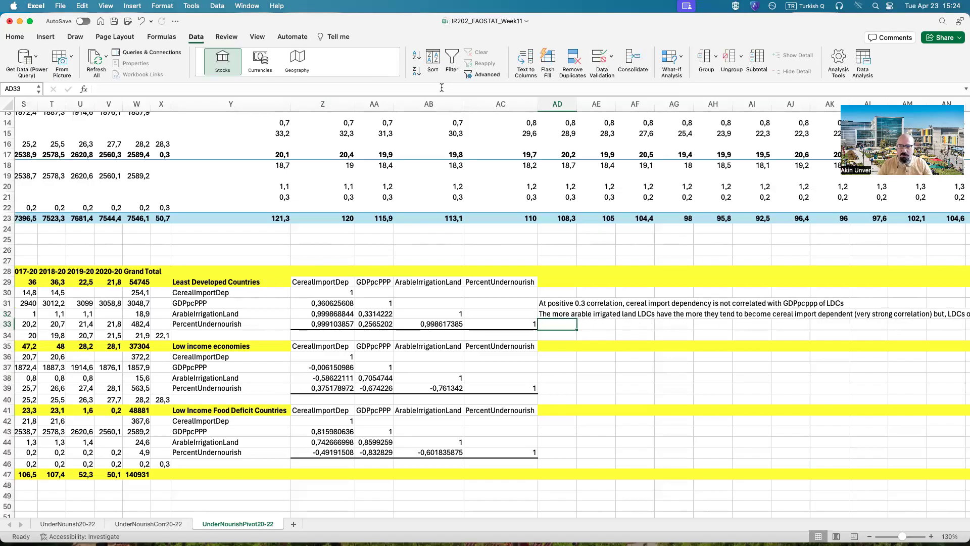
Step: Fill the cereal import dependency and arable irrigated land correlation cell Z32 of Least Developed Countries with red
scroll(278, 518, "right", 5)
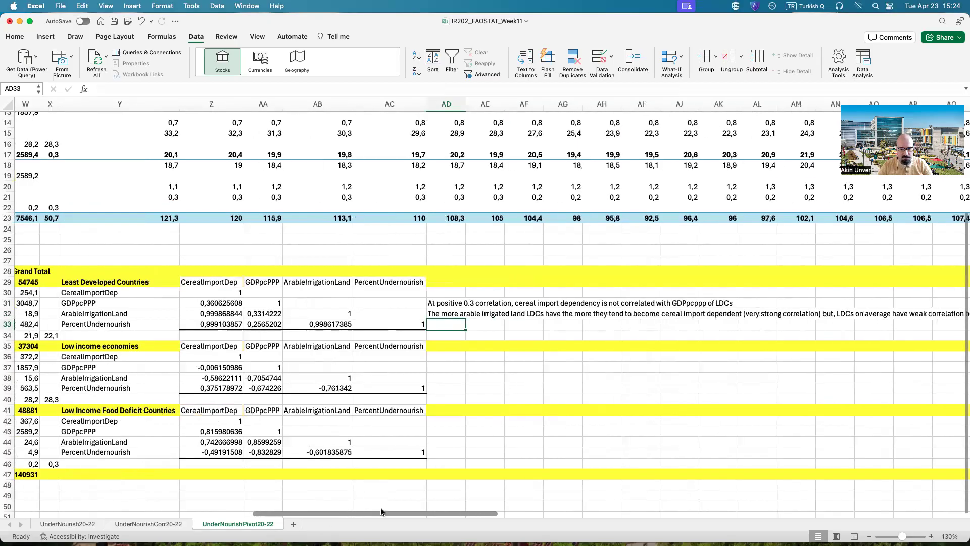
scroll(394, 511, "right", 5)
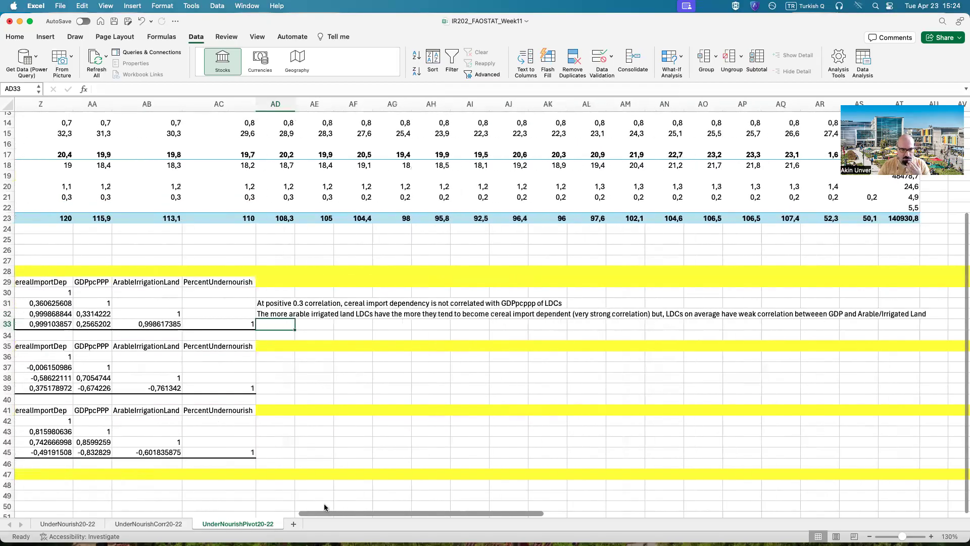
scroll(323, 503, "left", 5)
left_click(110, 315)
left_click(248, 281)
left_click(195, 314)
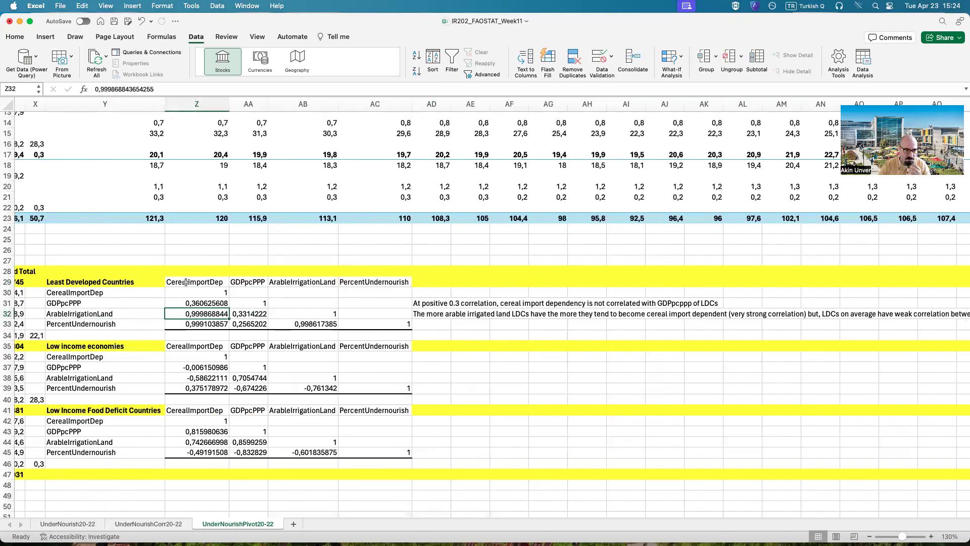
left_click(16, 36)
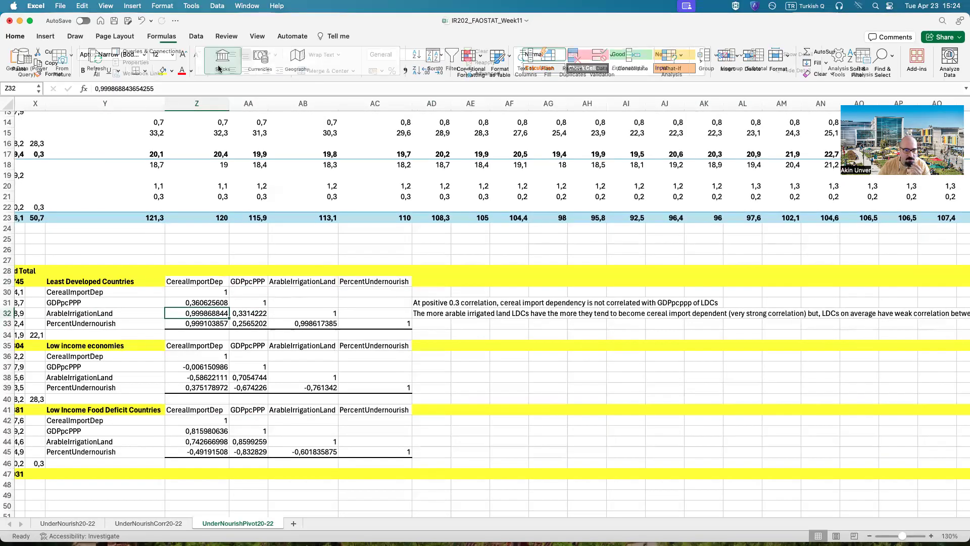
left_click(169, 71)
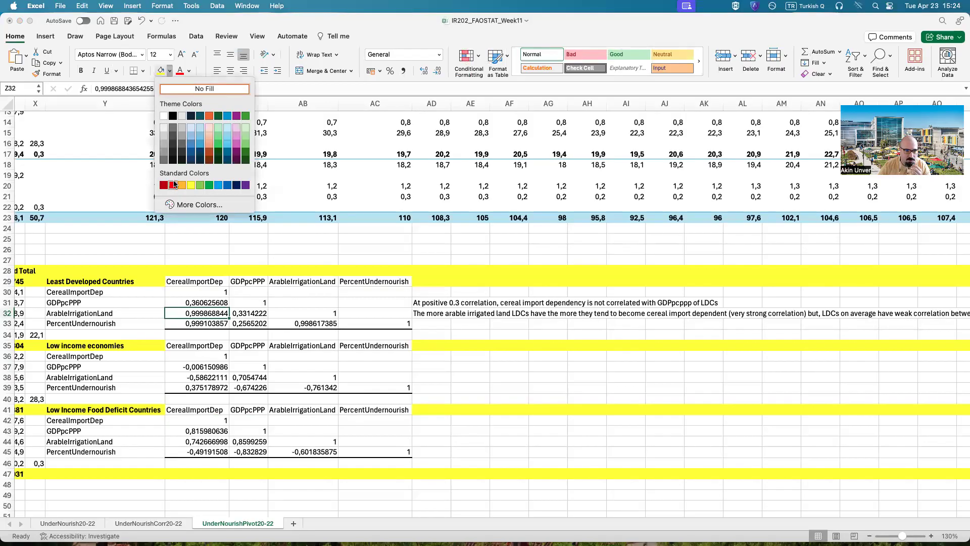
left_click(173, 185)
left_click(213, 345)
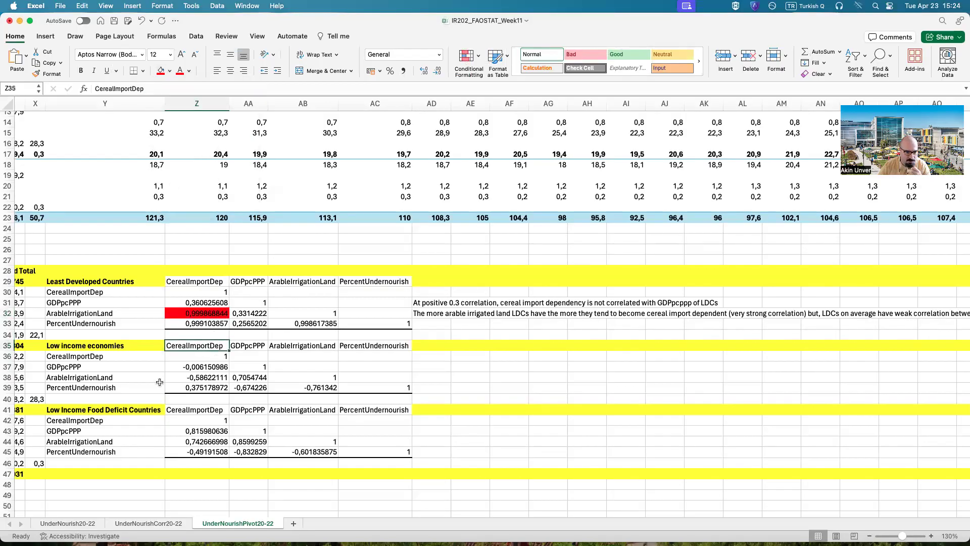
Step: Begin AD33's note with "LDCs that are highly cereal import dependent, tend to have great undernourishment % of population (very strong correlation),"
left_click(447, 313)
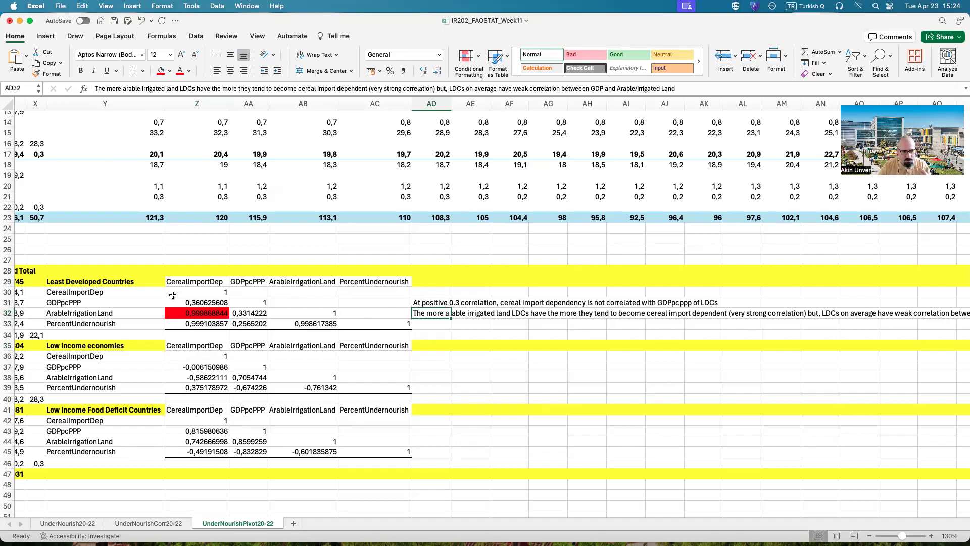
left_click(78, 323)
left_click(200, 283)
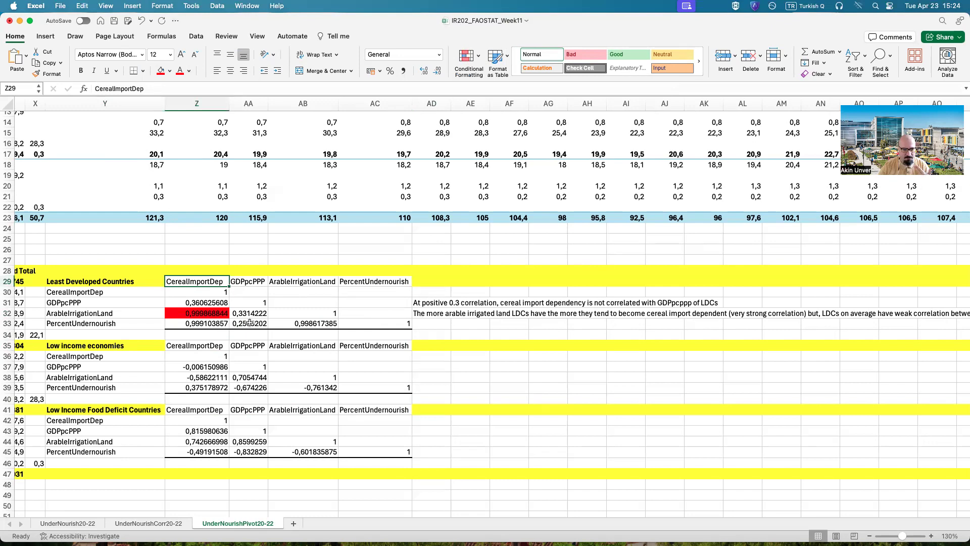
left_click(217, 324)
left_click(426, 322)
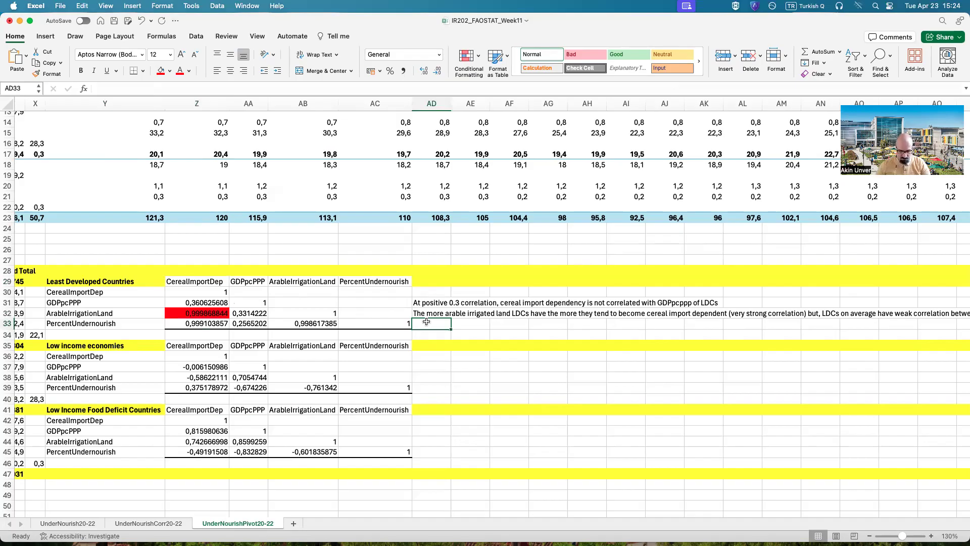
type("L")
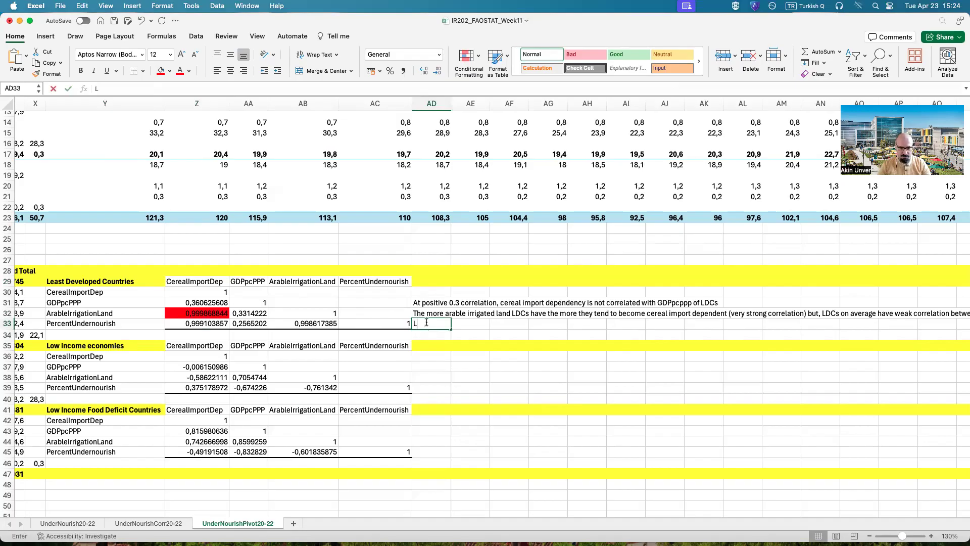
type("DCs that are highly cereal import dependent, tend to have great")
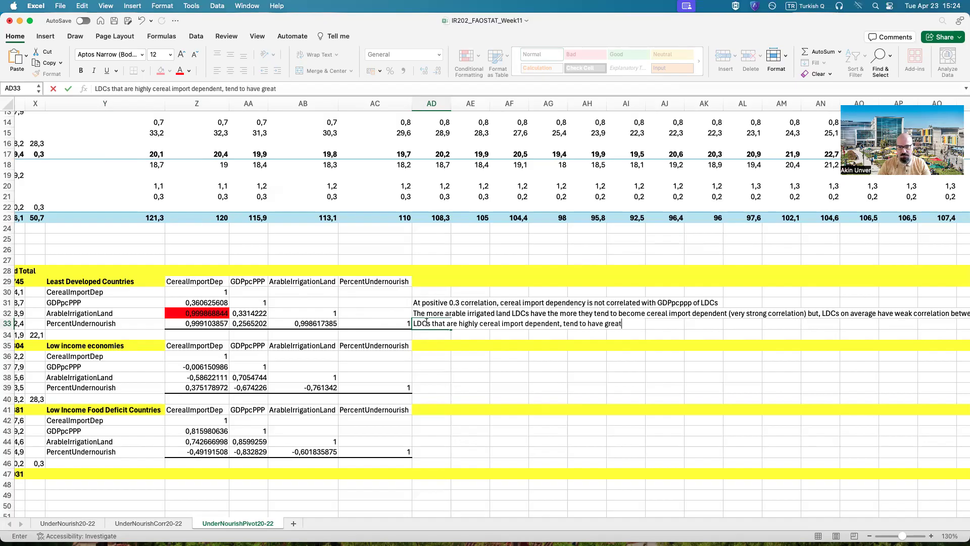
type(" undernourishment ")
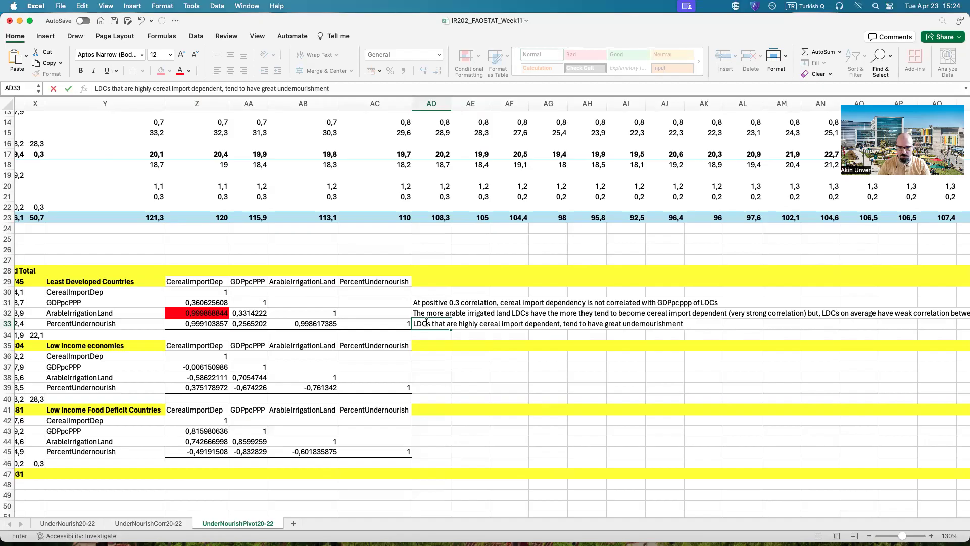
type("% of populatio")
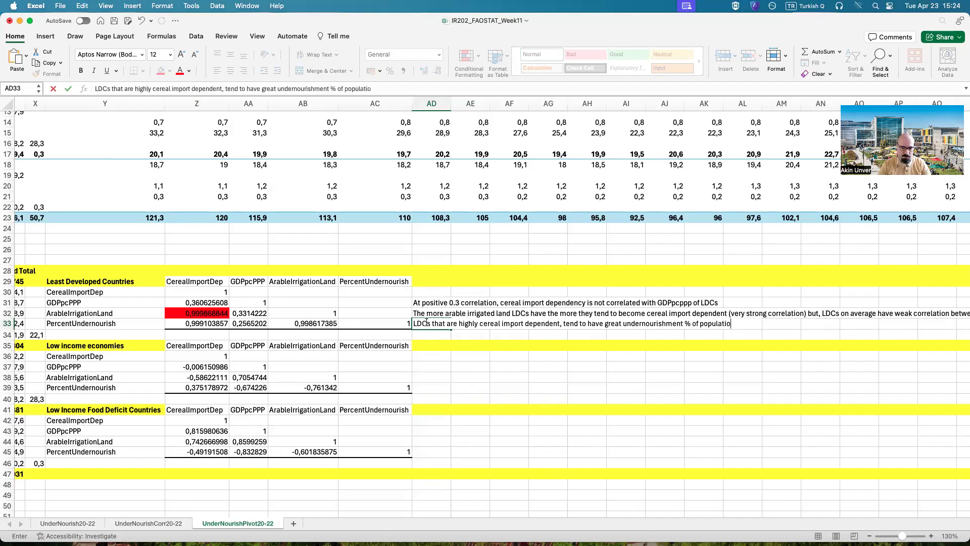
type("n (very")
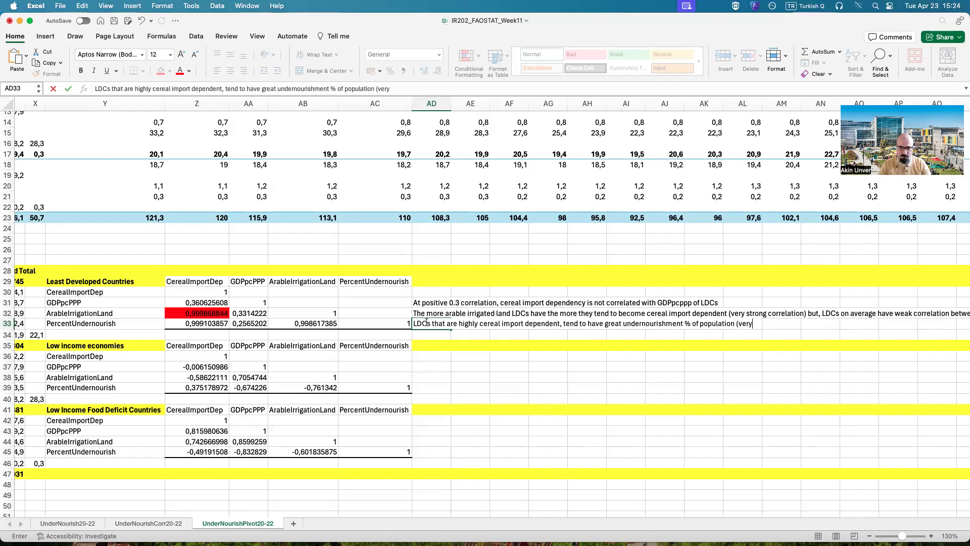
type(" strong correlation")
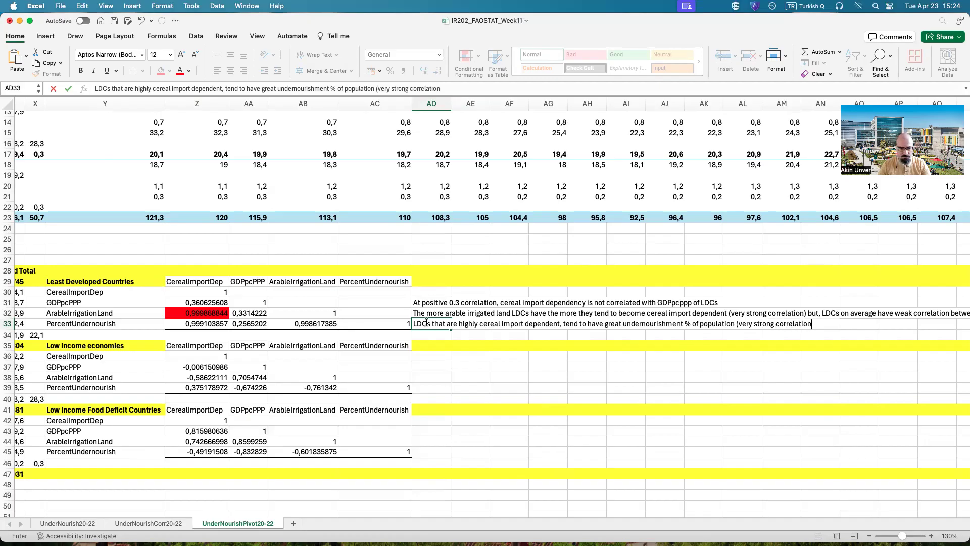
type("),")
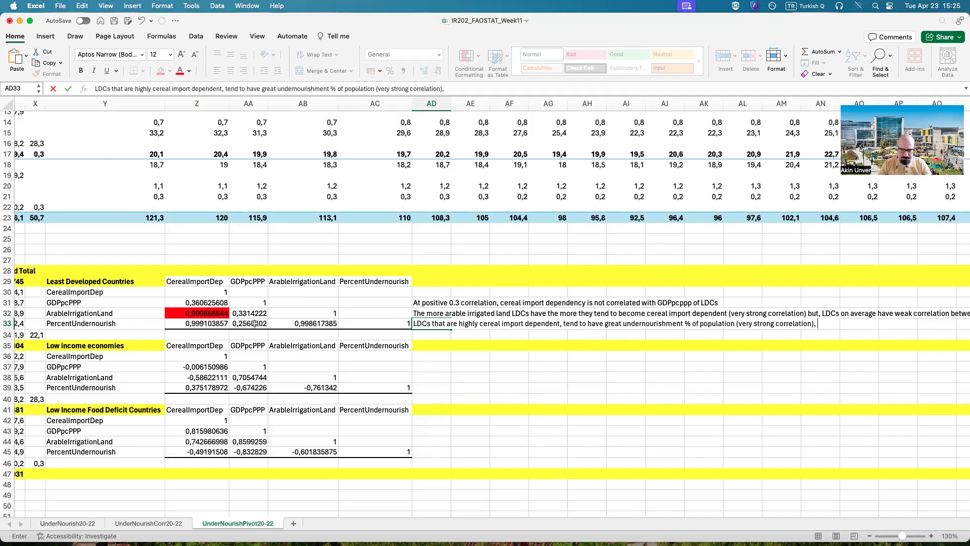
Step: Continue the AD33 note with "however, wealth of LDCs on average is not correlated with undernourishment"
type("however, ")
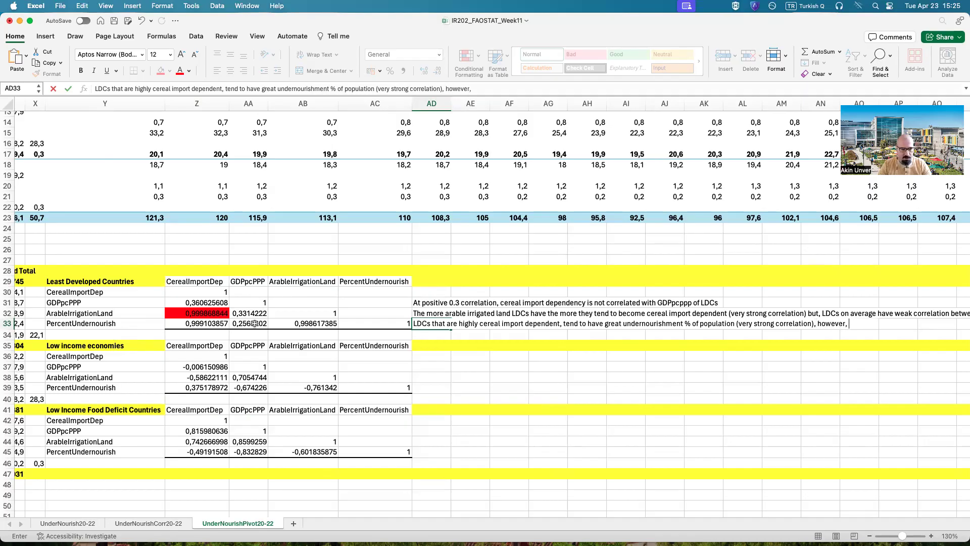
type("wealth ")
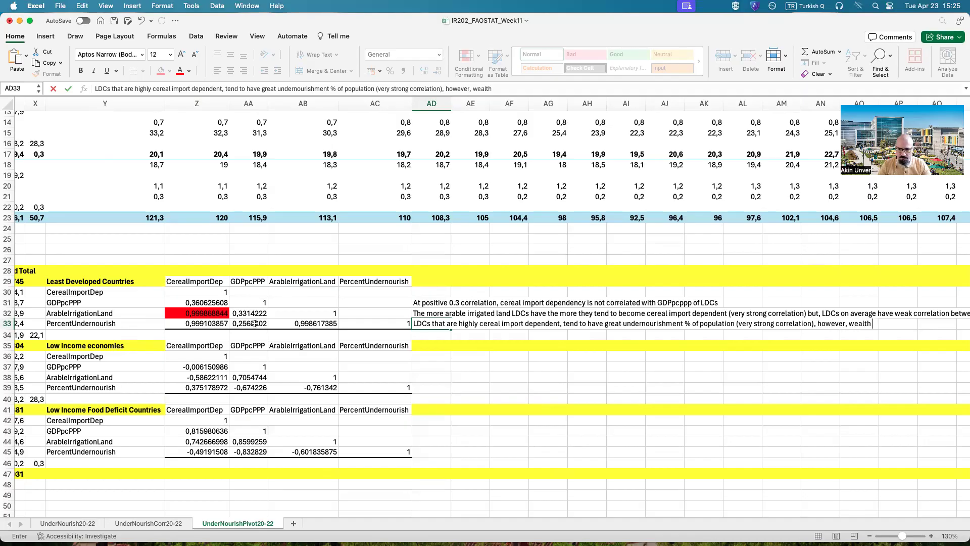
type("of LDCs on averag")
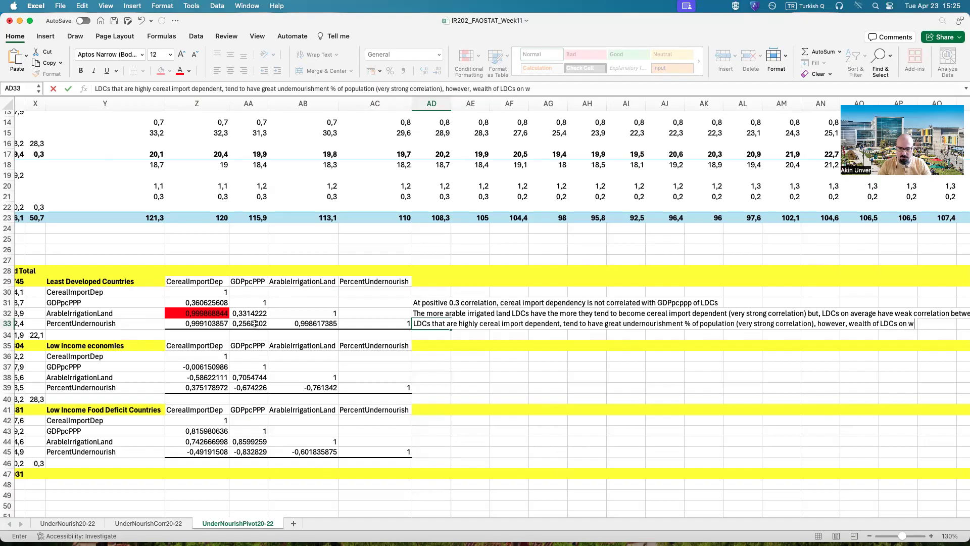
type("e")
key("BackSpace")
key("BackSpace")
type("erage is not correlated with undernou")
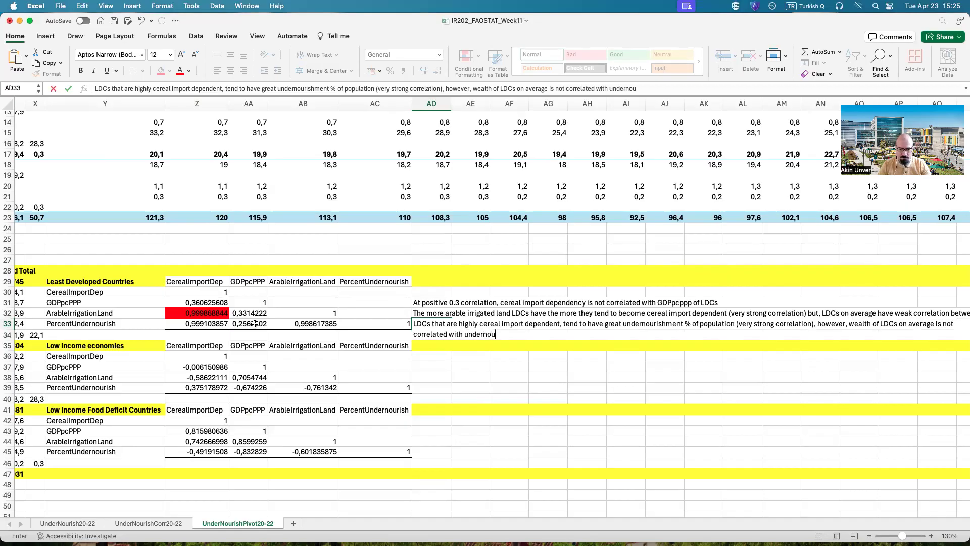
type("rishment, but availabilit")
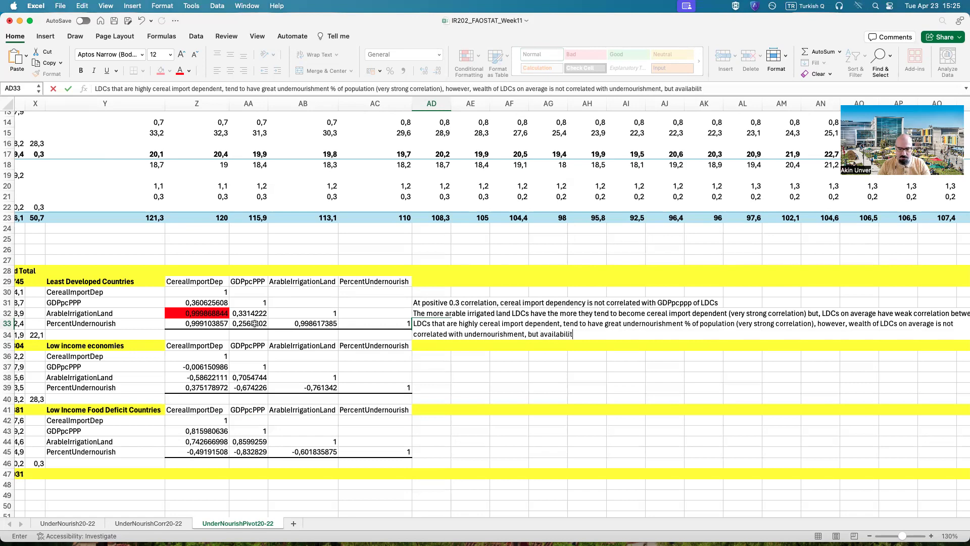
type("y of arable/ir")
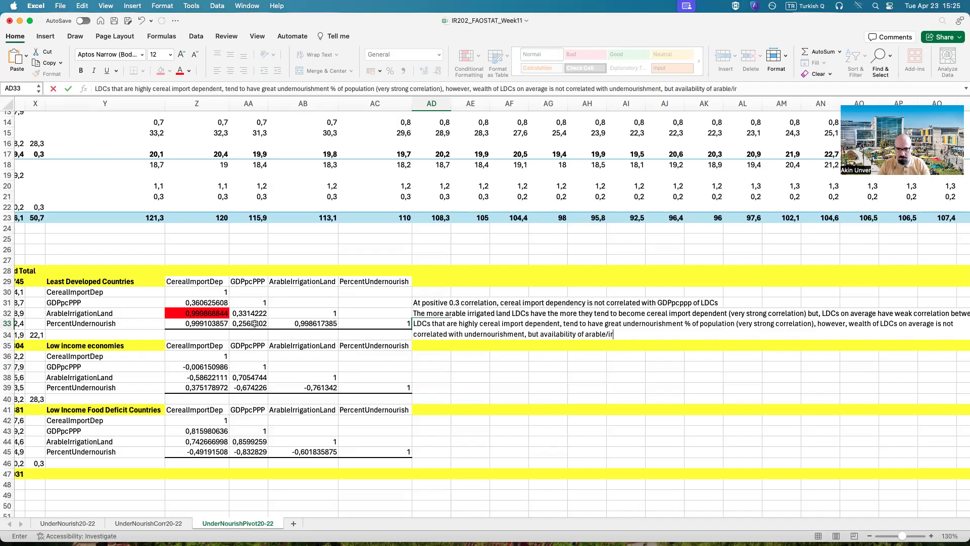
type("rigated lan")
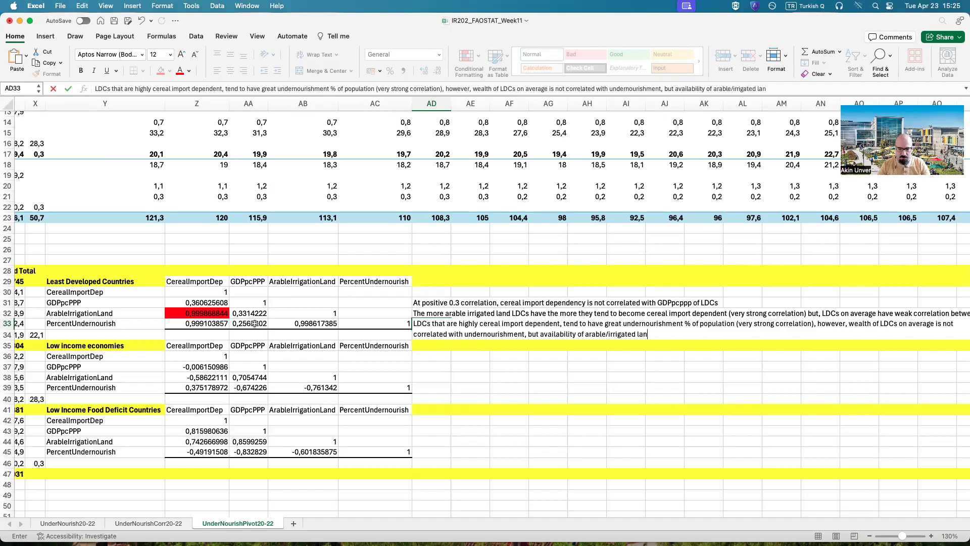
type("d is highly ")
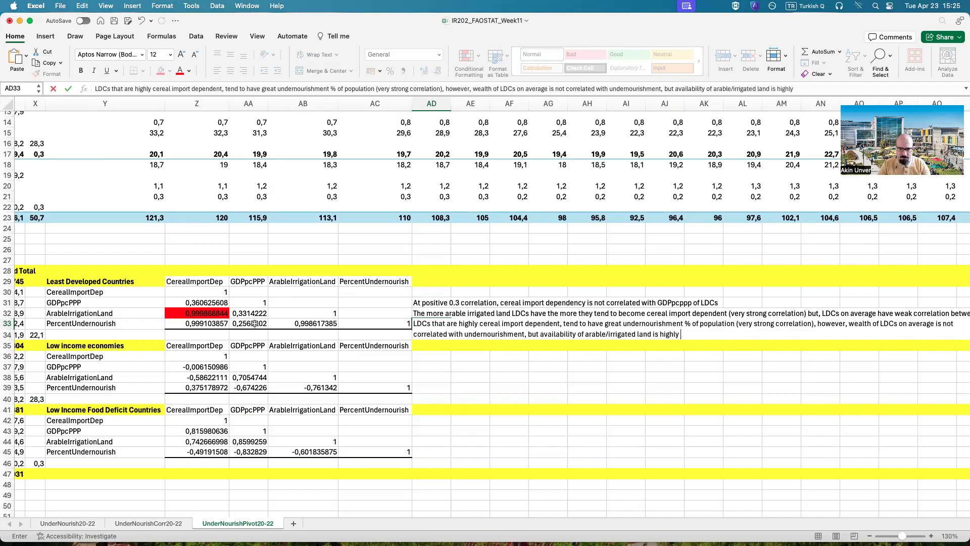
type("correlated with unde")
type("nourishment")
Step: Finish the AD33 note with ", but availability of arable/irrigated land is highly correlated with undernourishment"
key("Return")
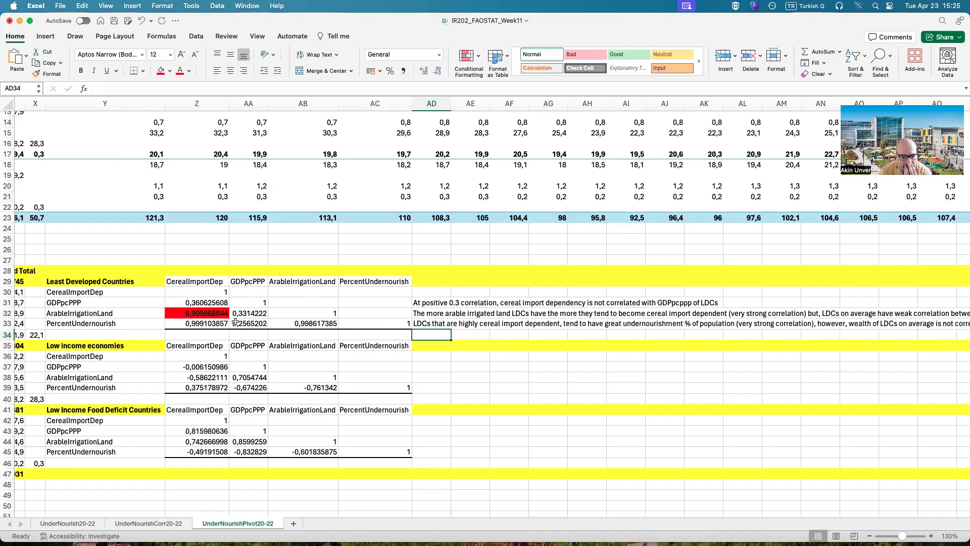
Step: Check the full undernourishment and irrigated arable land indicator labels for Least Developed Countries in column A
left_click_drag(277, 513, 3, 497)
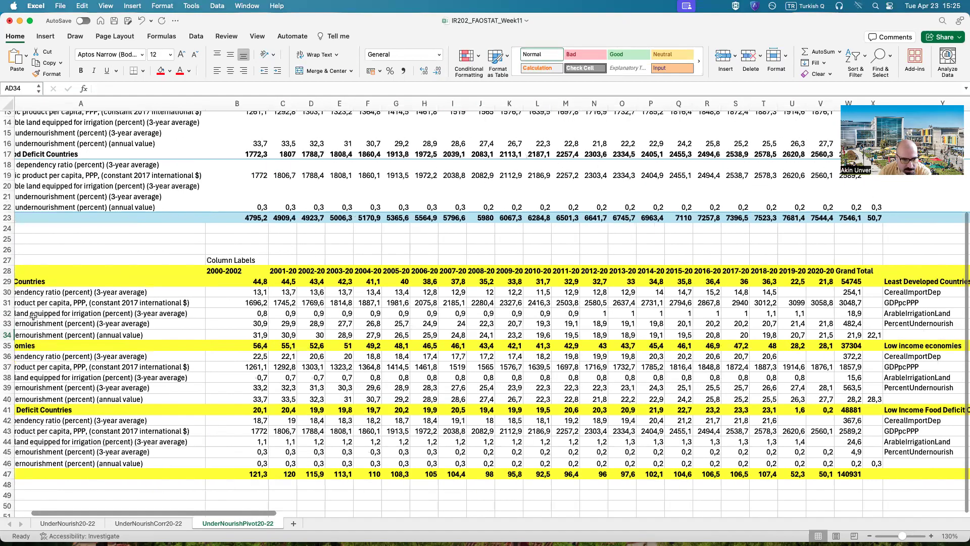
left_click(67, 328)
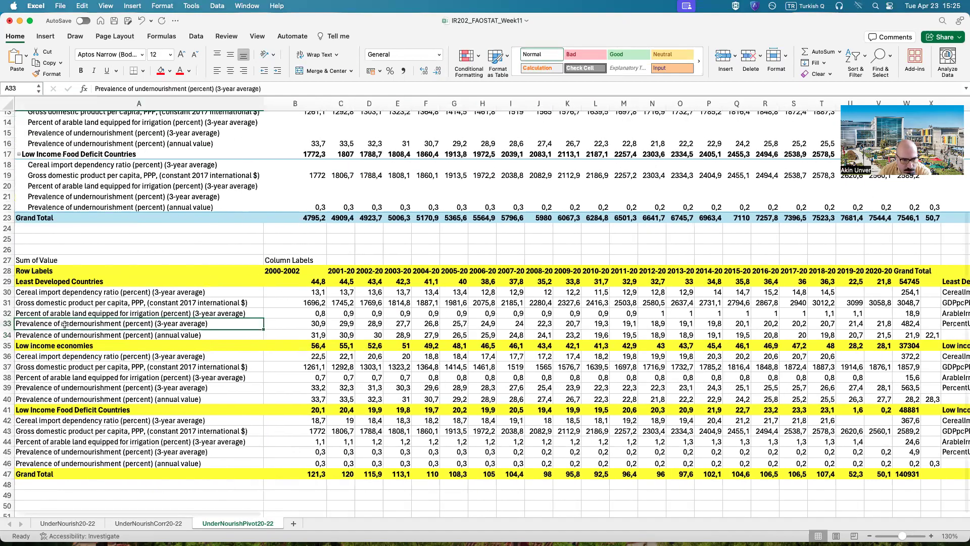
left_click(87, 315)
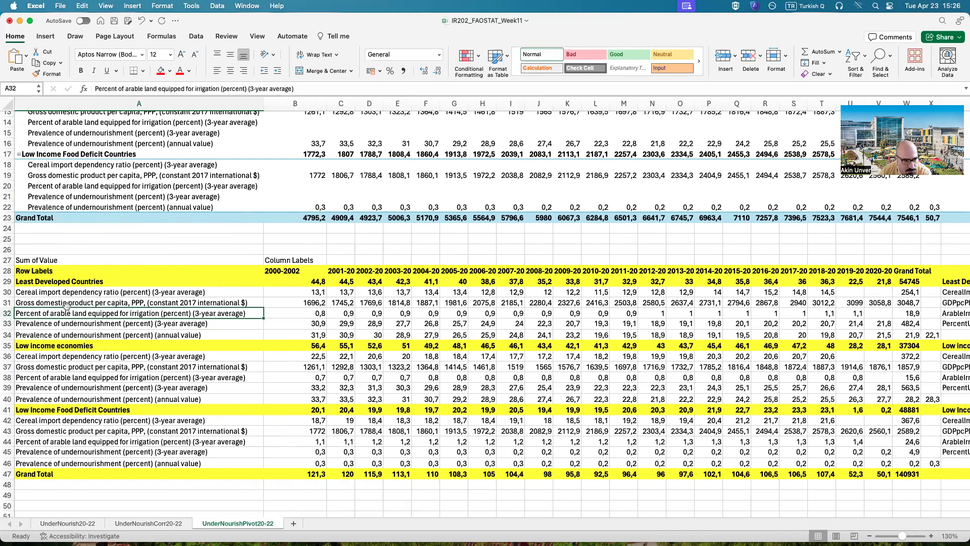
Step: Fill the Least Developed Countries correlations of PercentUndernourish with CerealImportDep (Z33) and ArableIrrigationLand (AB33) in red
left_click(71, 294)
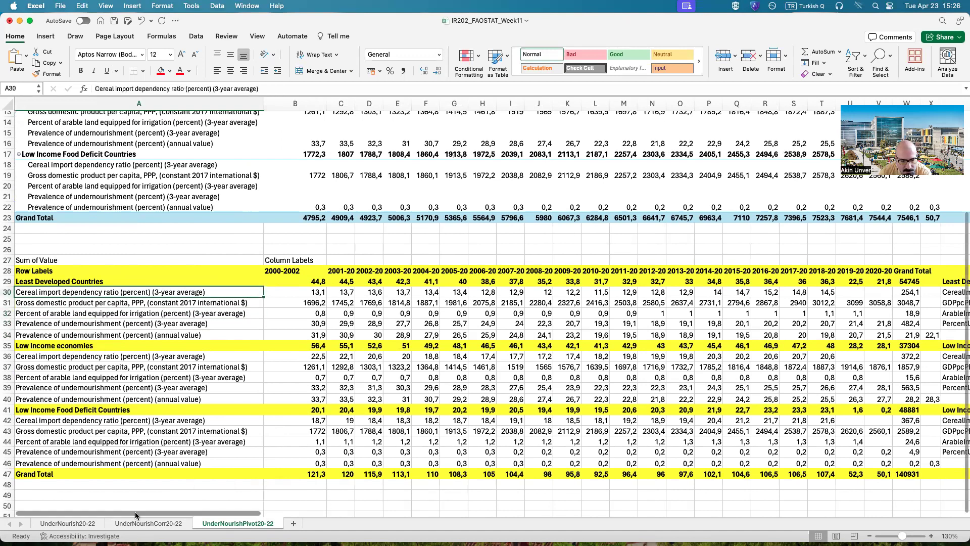
left_click_drag(135, 511, 294, 521)
scroll(347, 517, "right", 10)
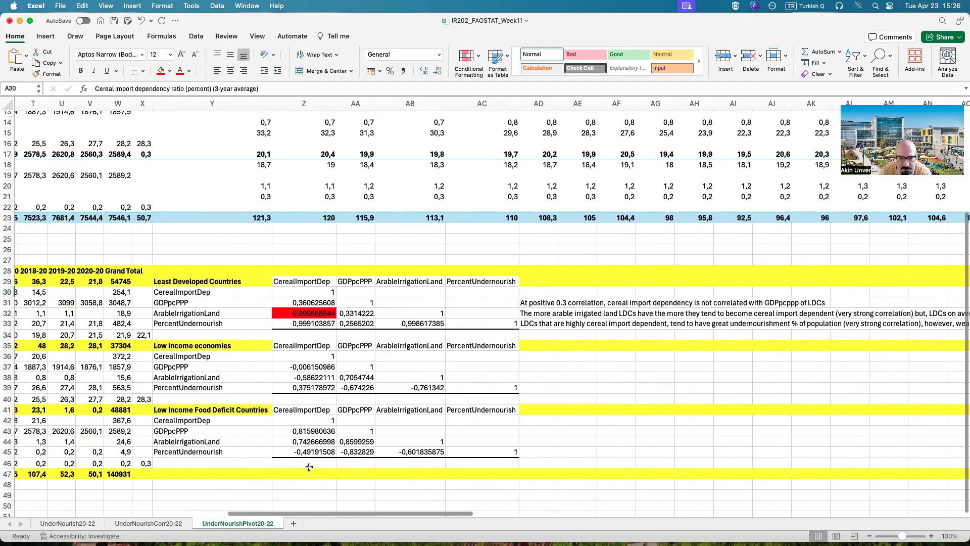
left_click(314, 326)
left_click(409, 326, "super")
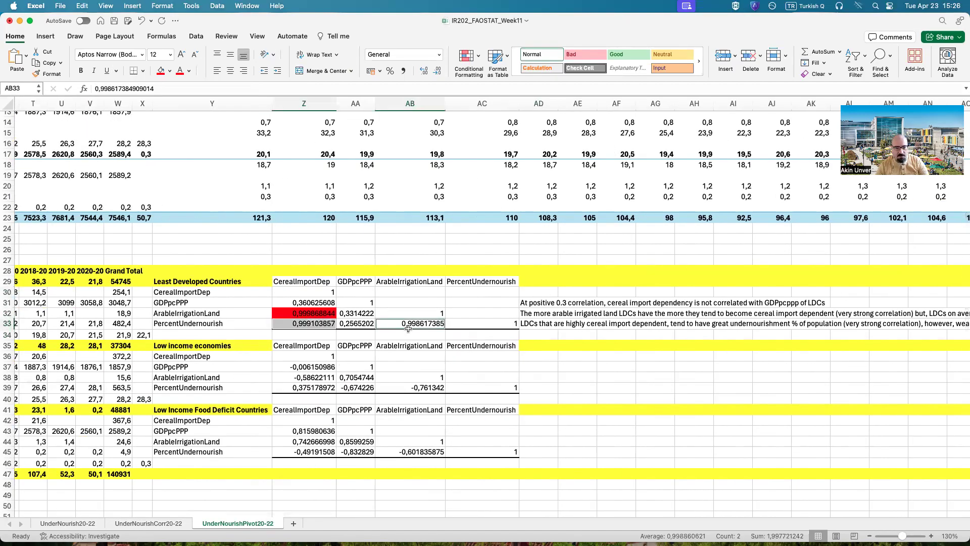
left_click(161, 70)
left_click(410, 367)
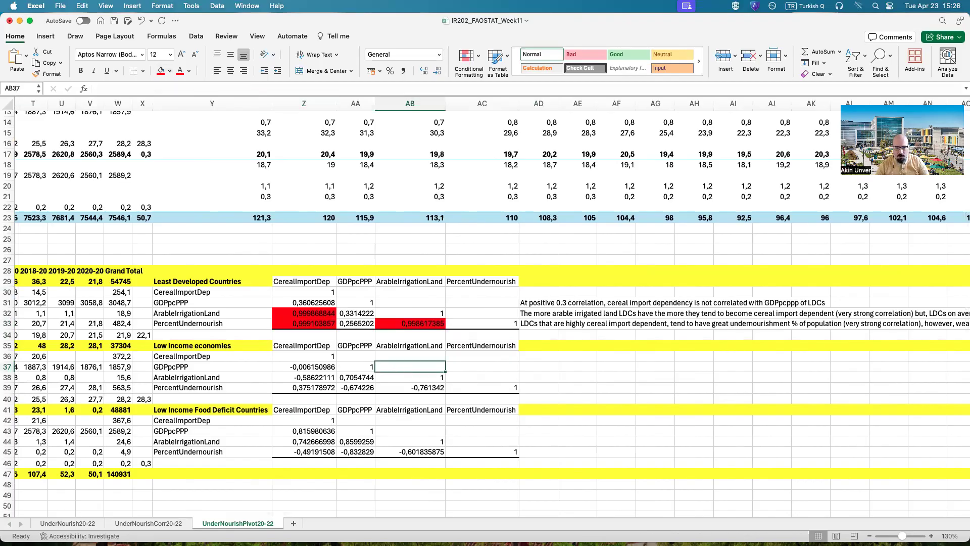
Step: Fill the three weak Least Developed Countries correlations in Z31, AA32 and AA33 with light green
left_click(321, 300)
left_click(359, 316, "super")
left_click(360, 323, "super")
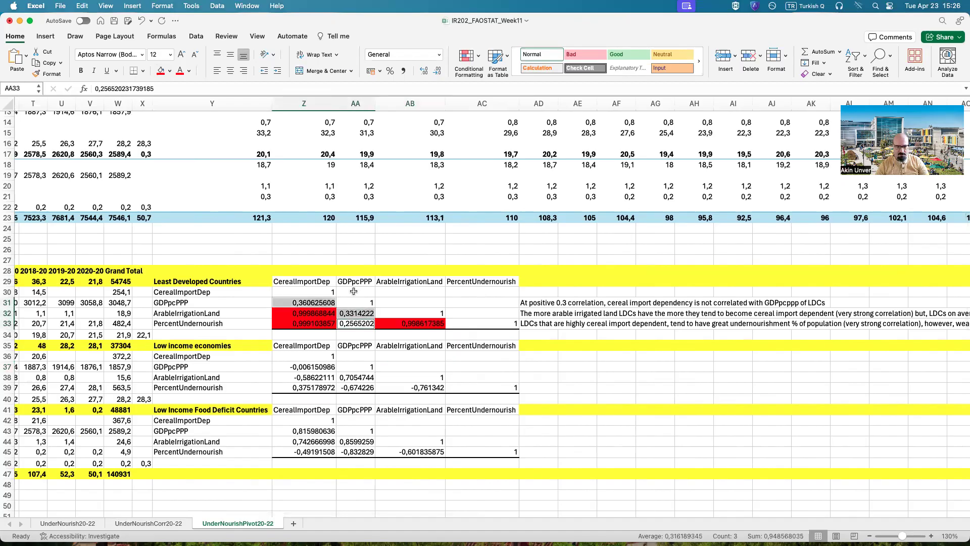
left_click(169, 71)
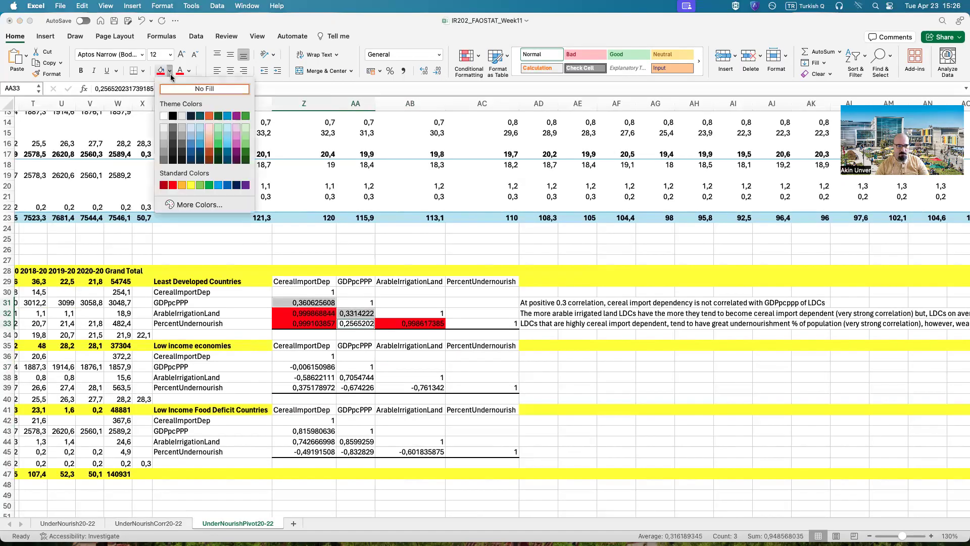
left_click(246, 141)
left_click(703, 408)
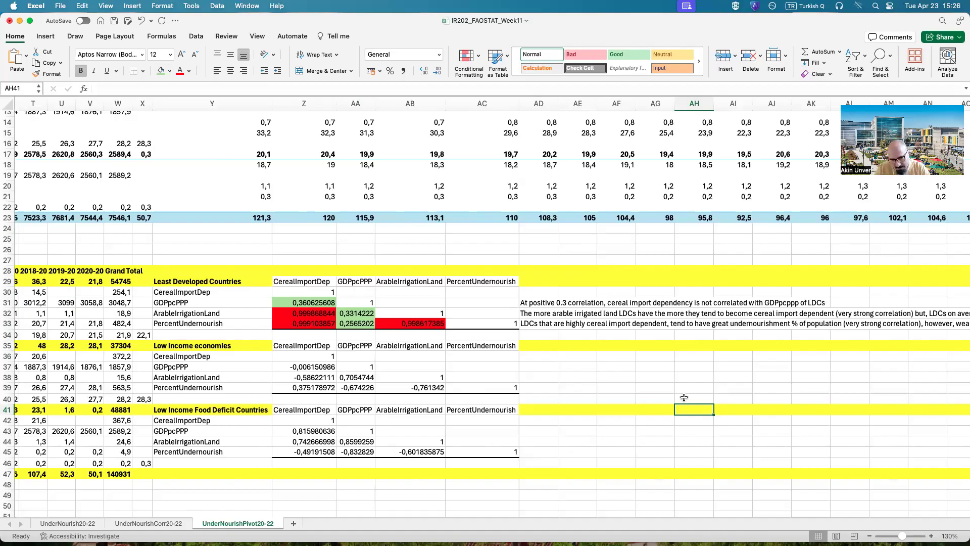
Step: Examine how CerealImportDep correlates with GDPpcPPP and ArableIrrigationLand in the Low income economies table
left_click(526, 430)
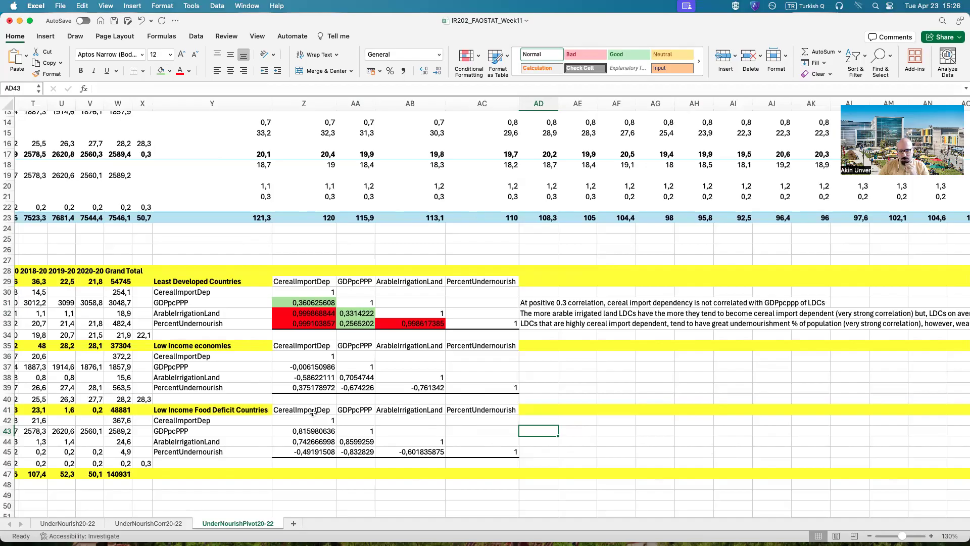
left_click(205, 282)
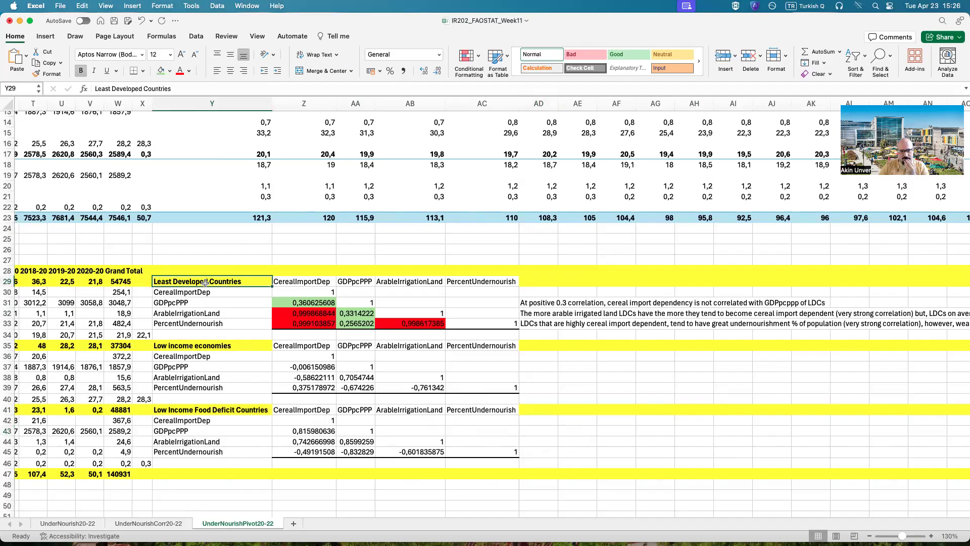
left_click(202, 345)
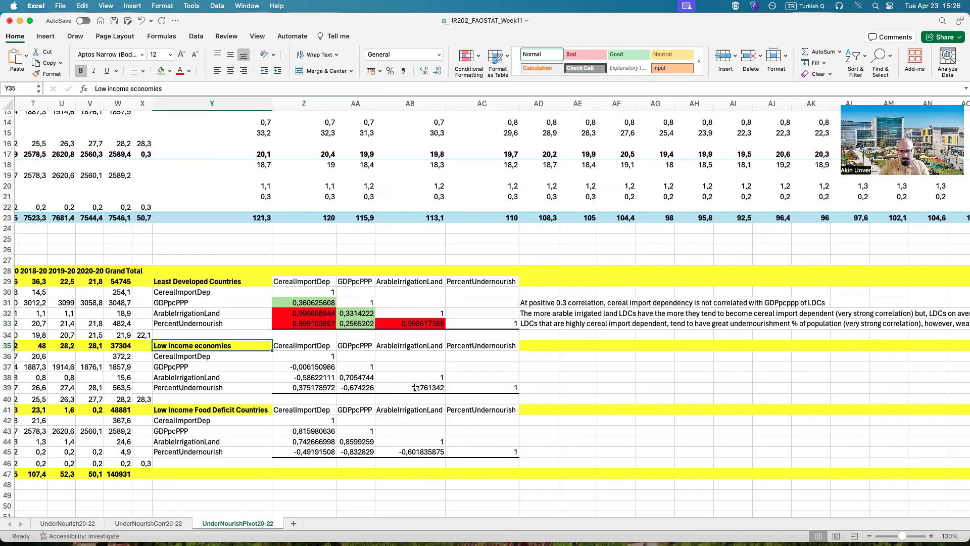
left_click(188, 367)
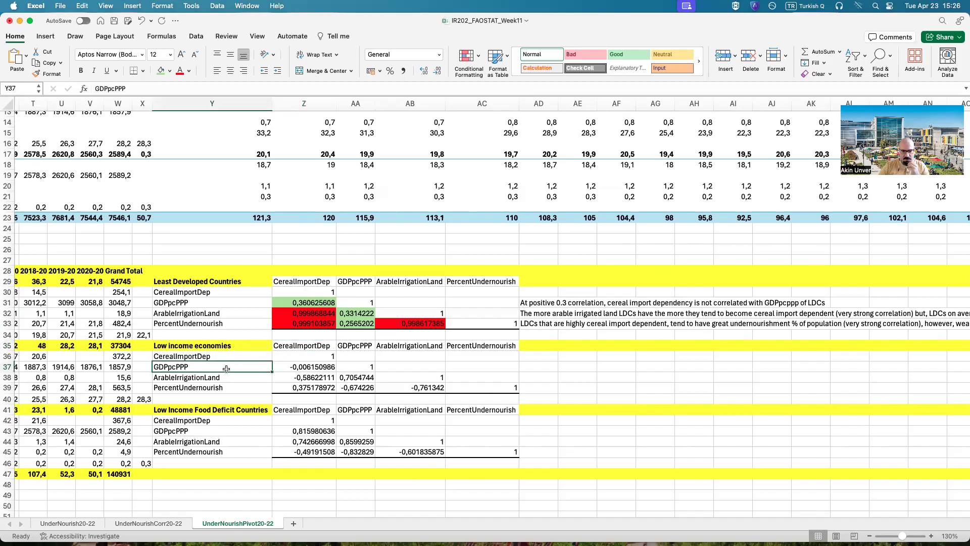
left_click(304, 370)
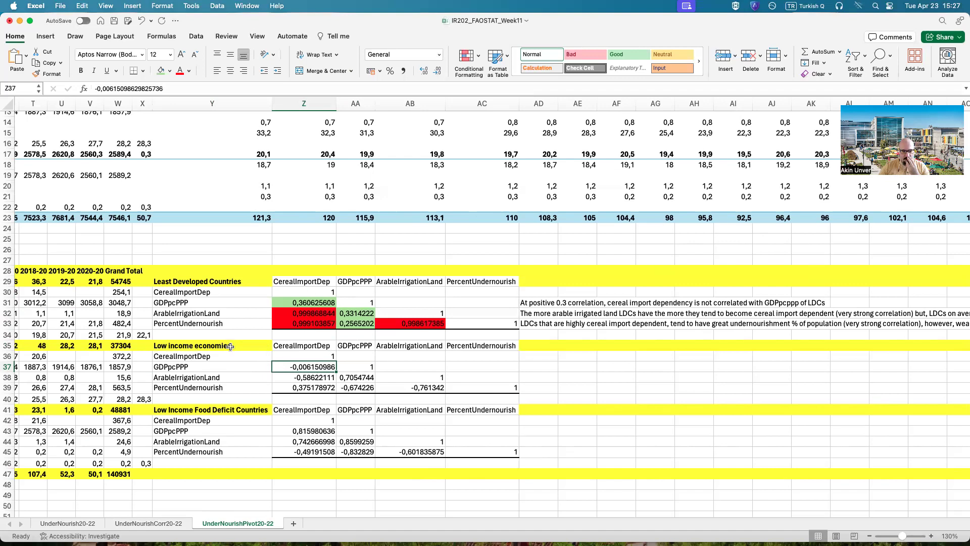
left_click(208, 380)
left_click(288, 379)
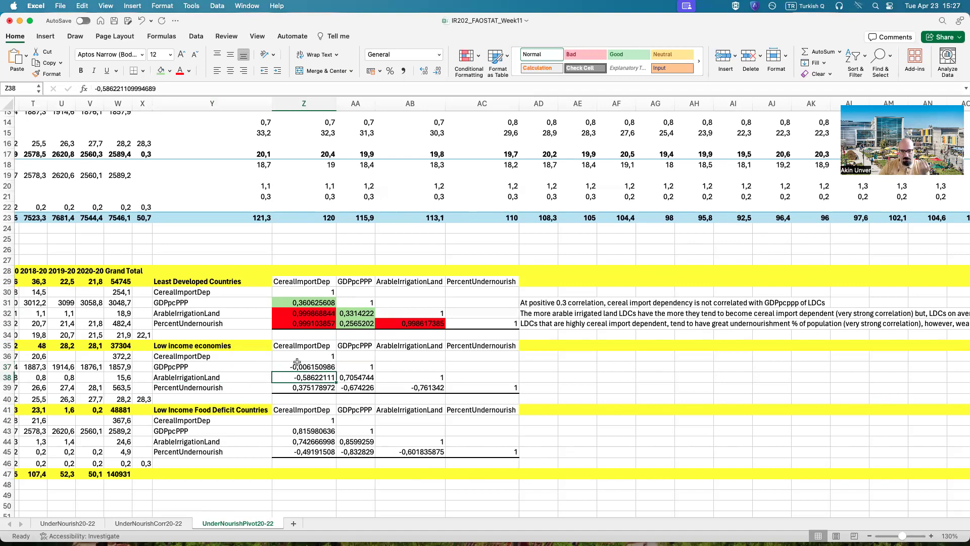
left_click(299, 347)
left_click(304, 380)
left_click(231, 379)
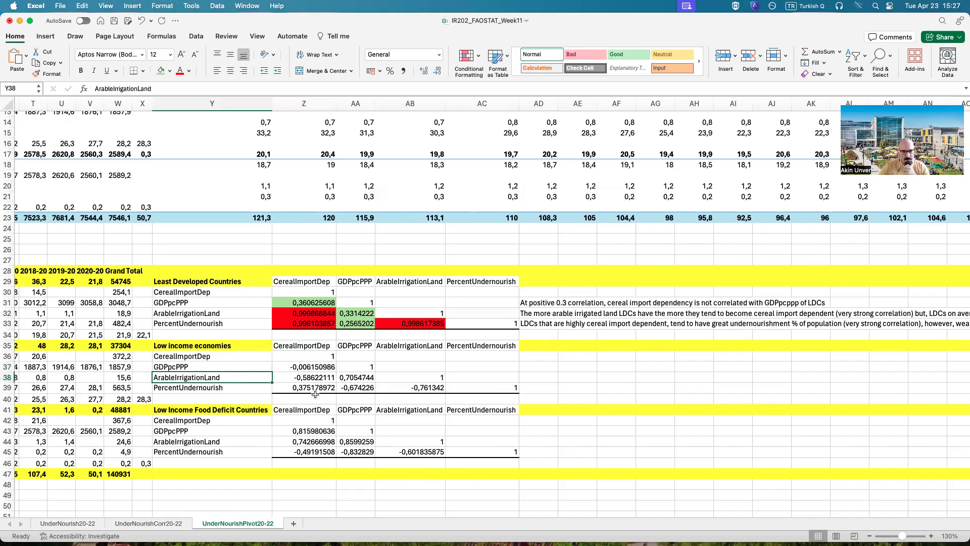
Step: Fill the Low income economies correlation between ArableIrrigationLand and GDPpcPPP (AA38) in red
left_click(356, 348)
left_click(348, 378)
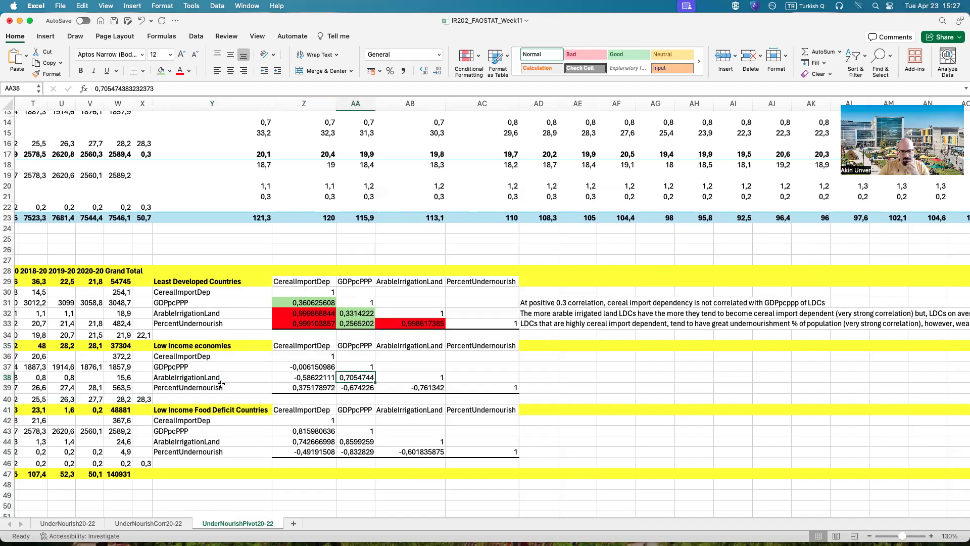
left_click(189, 71)
left_click(171, 71)
left_click(172, 71)
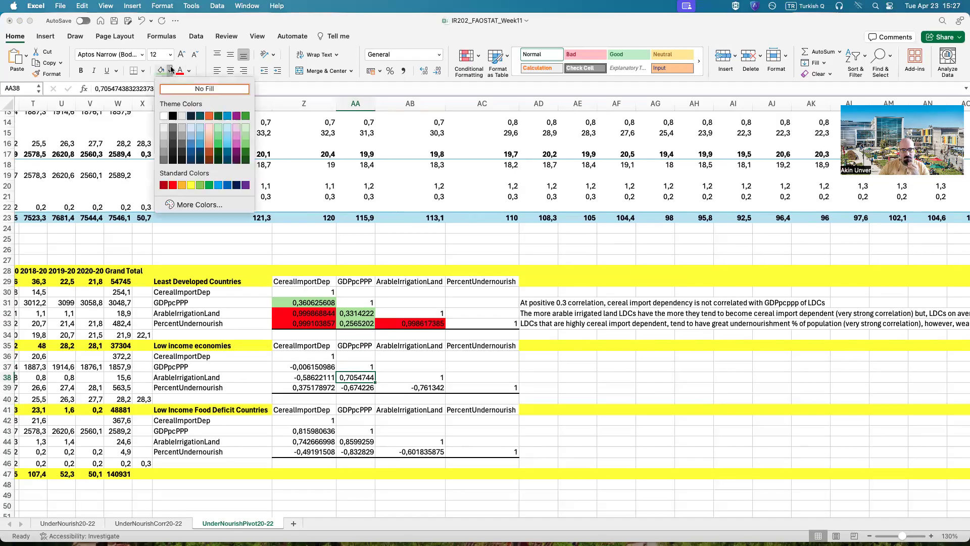
left_click(173, 185)
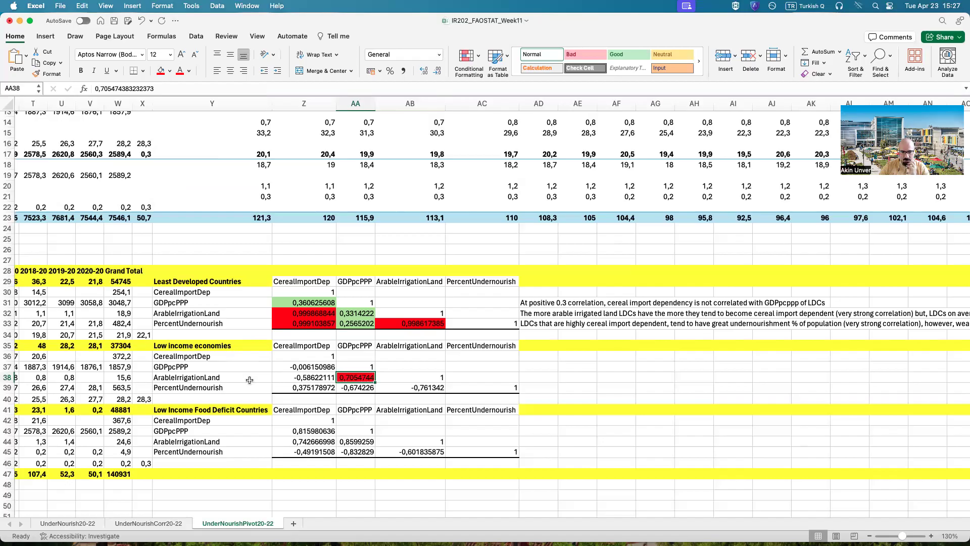
Step: Fill the Low income economies correlation between PercentUndernourish and GDPpcPPP (AA39) in orange
left_click(215, 389)
left_click(351, 389)
left_click(355, 343)
left_click(367, 392)
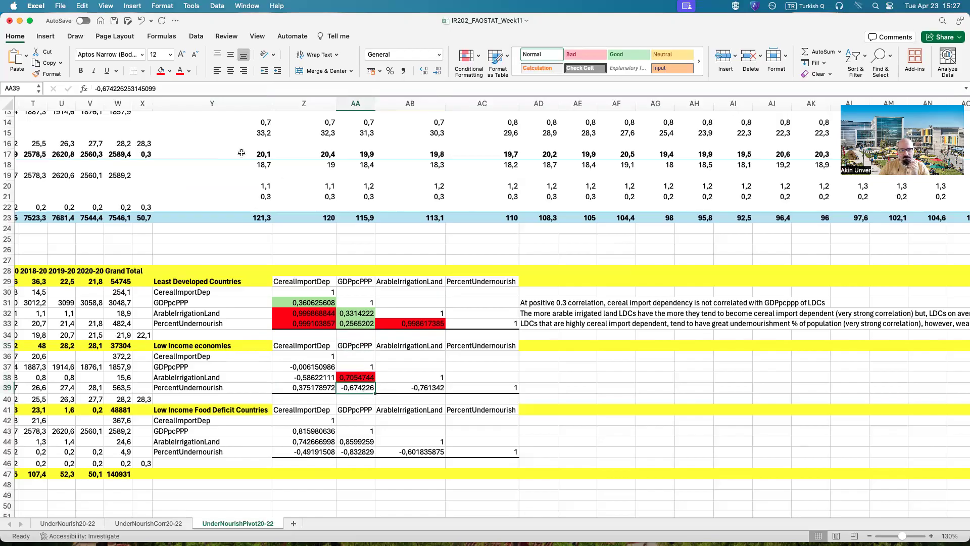
left_click(170, 71)
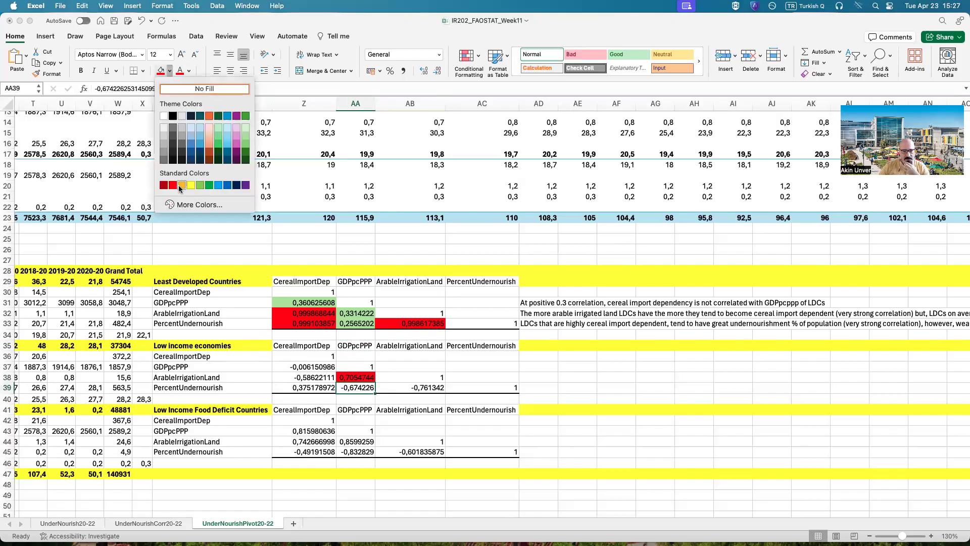
left_click(181, 185)
left_click(536, 378)
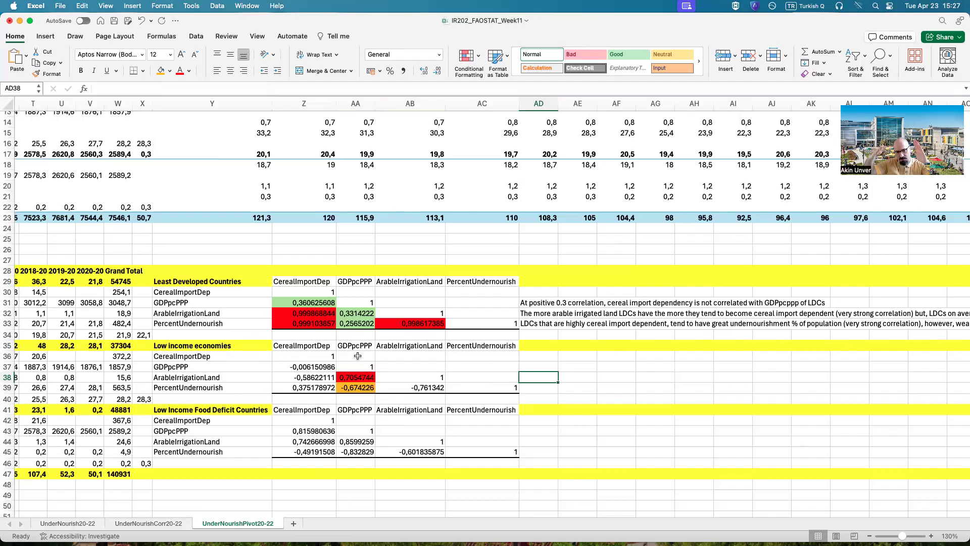
Step: Fill the CerealImportDep correlations Z37:Z39 of Low income economies with light green
left_click_drag(316, 387, 309, 366)
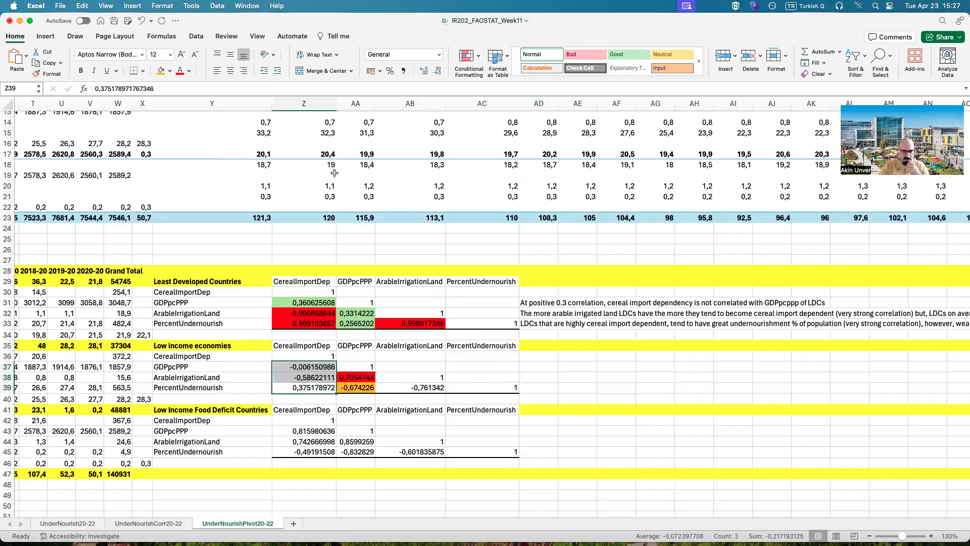
left_click(171, 72)
left_click(246, 137)
Step: Fill the Low income economies correlation between PercentUndernourish and ArableIrrigationLand (AB39) in orange
left_click(414, 387)
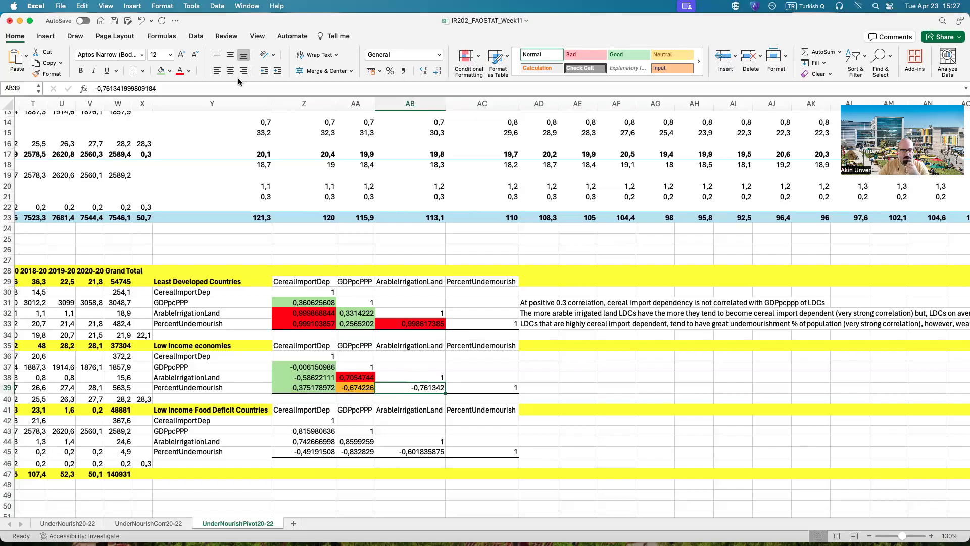
left_click(190, 71)
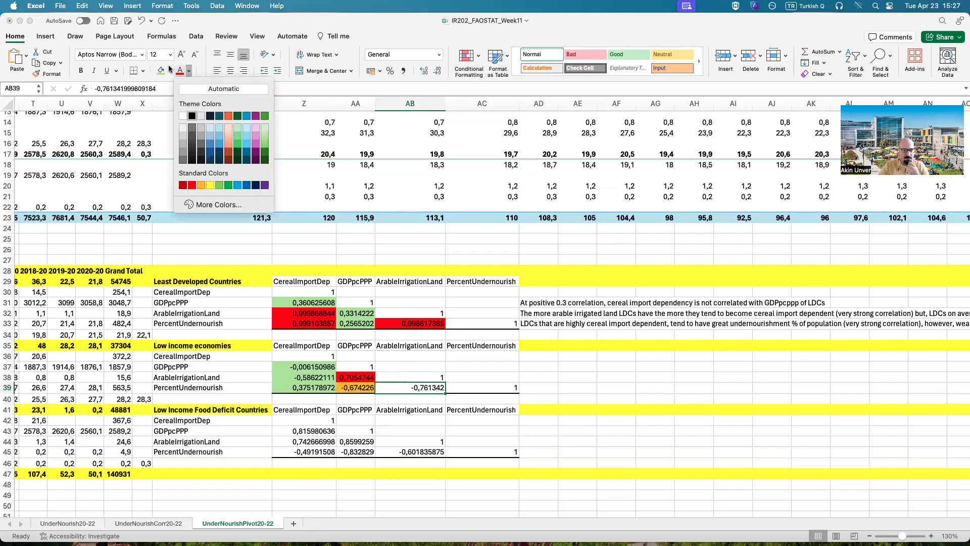
left_click(169, 70)
left_click(183, 185)
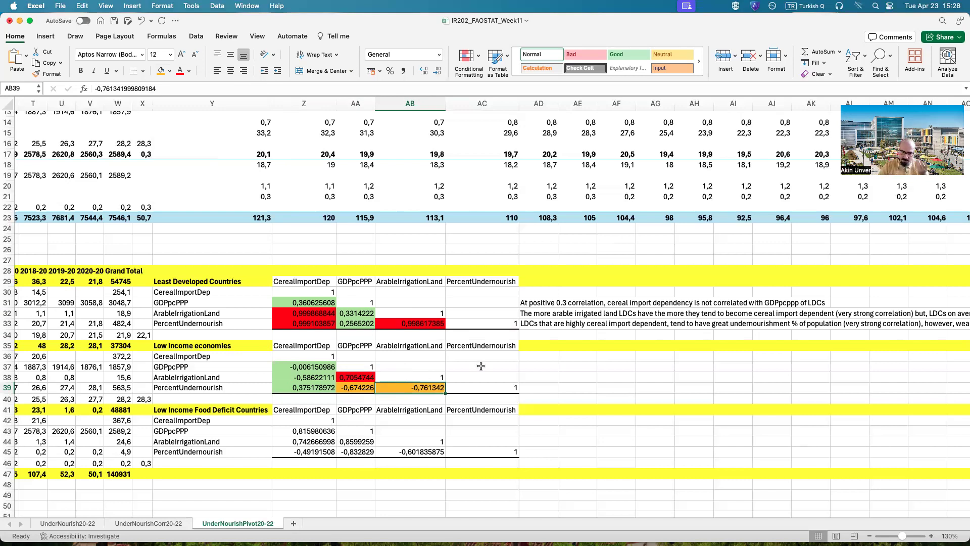
left_click(432, 324)
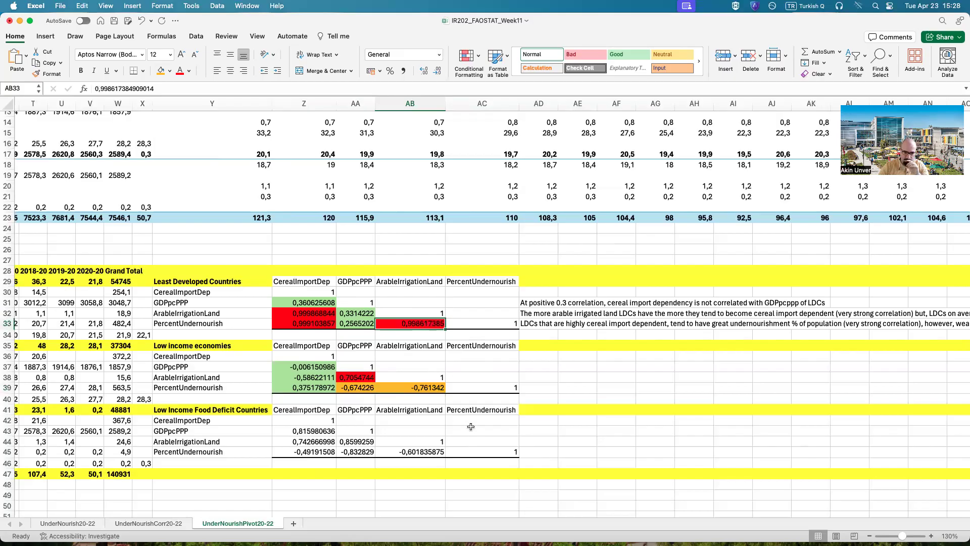
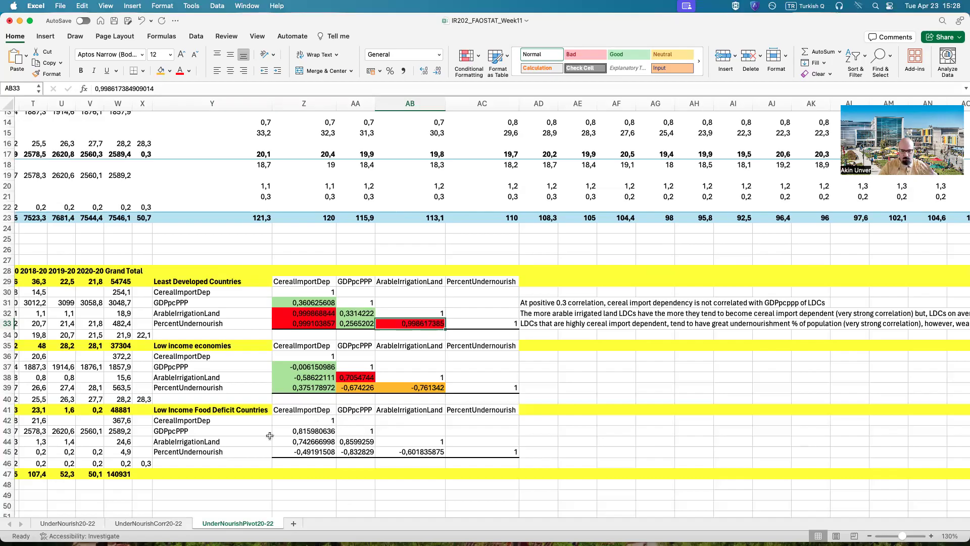
Step: Fill the CerealImportDep correlations of Low Income Food Deficit Countries: GDPpcPPP (Z43) in red and ArableIrrigationLand (Z44) in orange
left_click(213, 432)
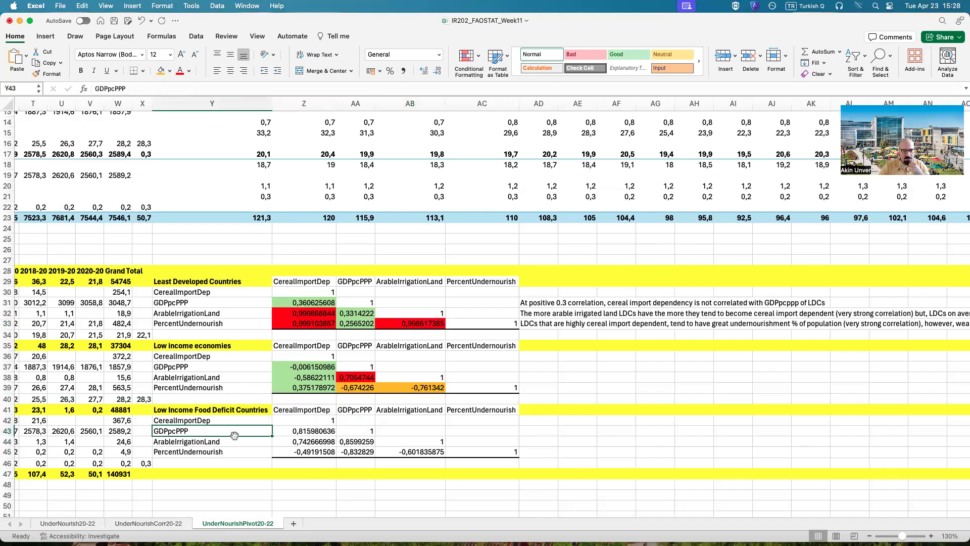
left_click(289, 434)
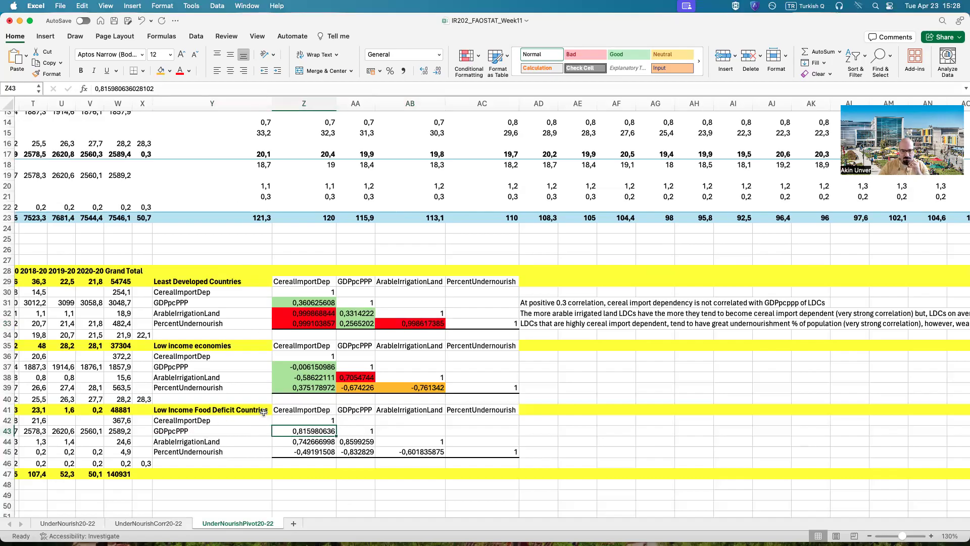
left_click(170, 71)
left_click(176, 185)
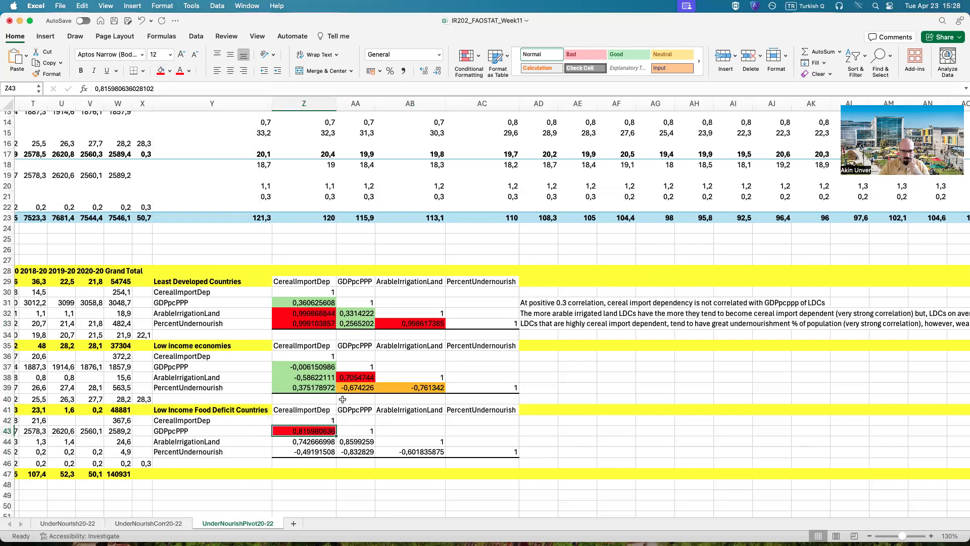
key("Down")
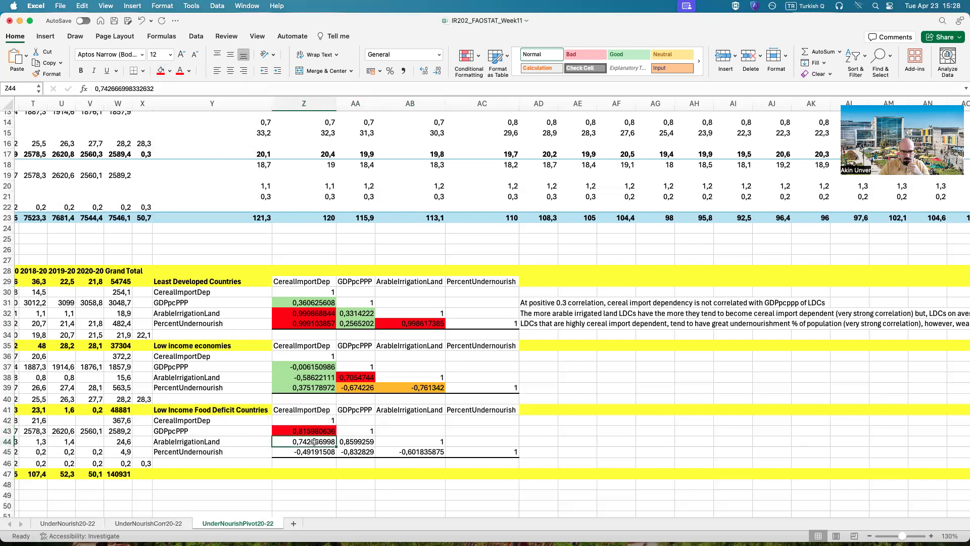
left_click(170, 70)
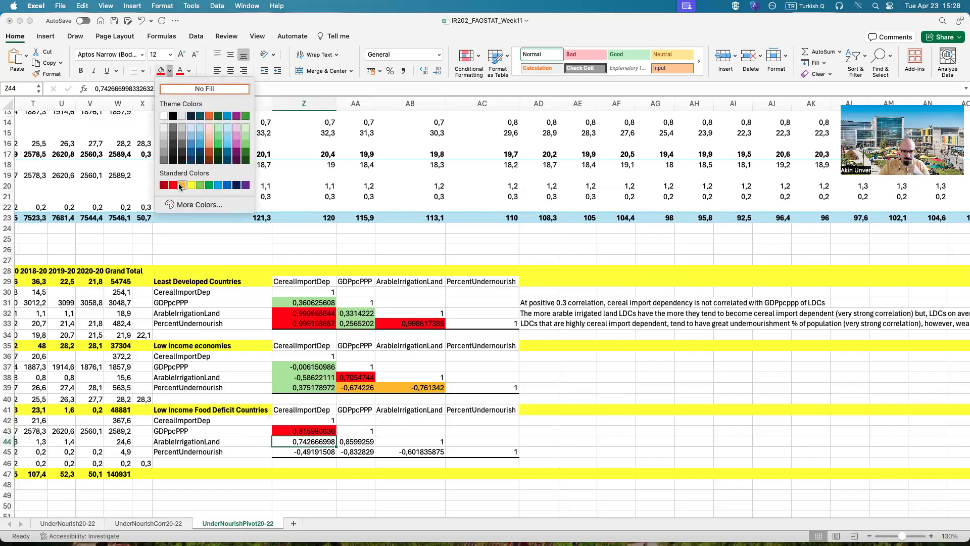
left_click(177, 185)
Step: Fill the Low Income Food Deficit Countries correlations of GDPpcPPP with ArableIrrigationLand (AA44) and PercentUndernourish (AA45) in red
key("Right")
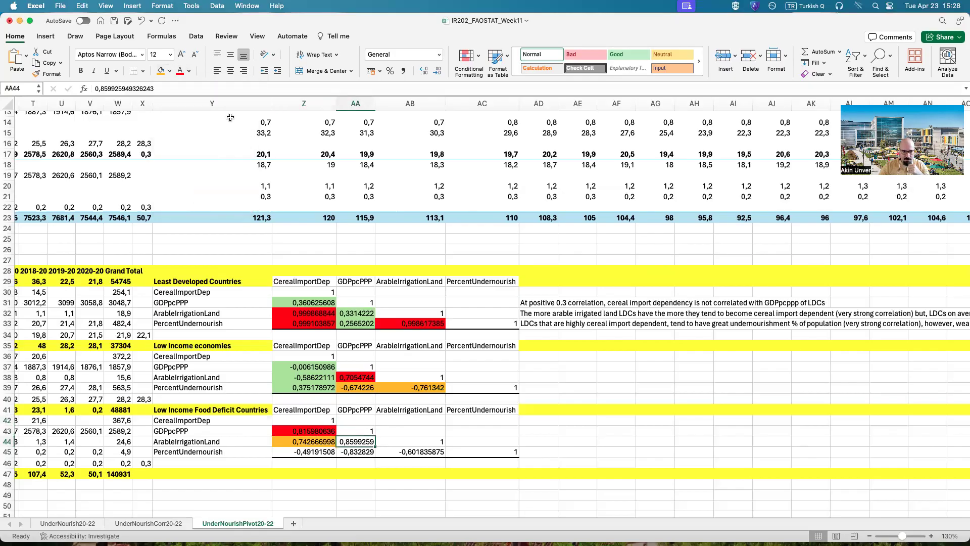
left_click(170, 71)
left_click(177, 186)
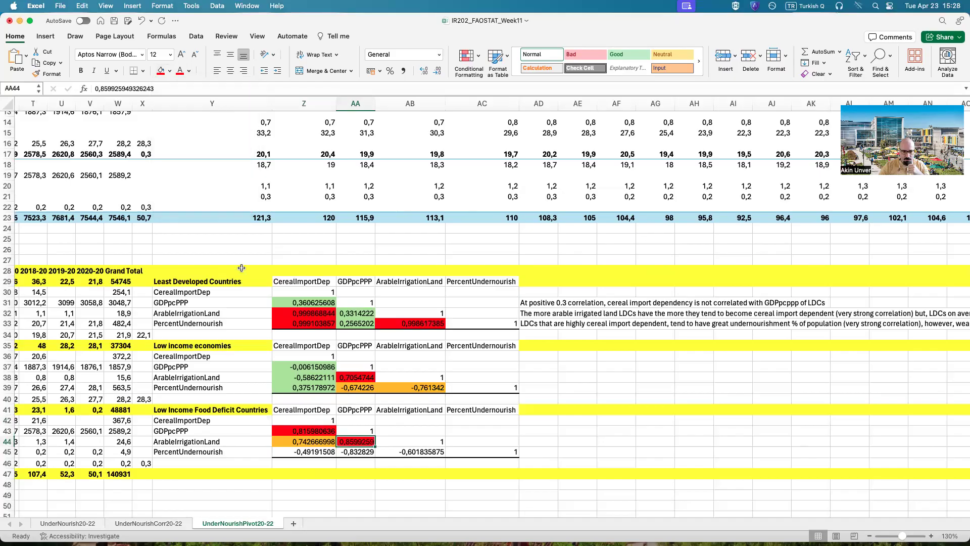
left_click(360, 453)
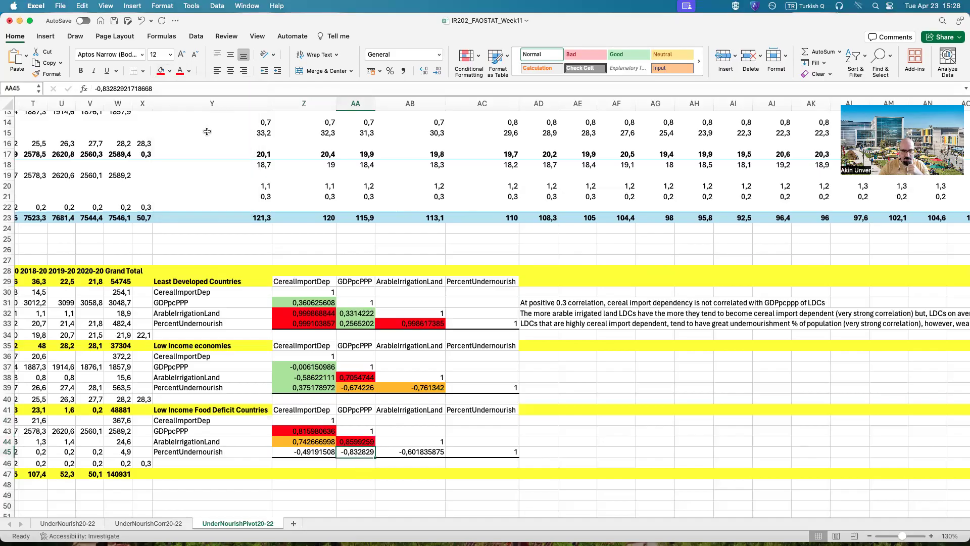
left_click(169, 71)
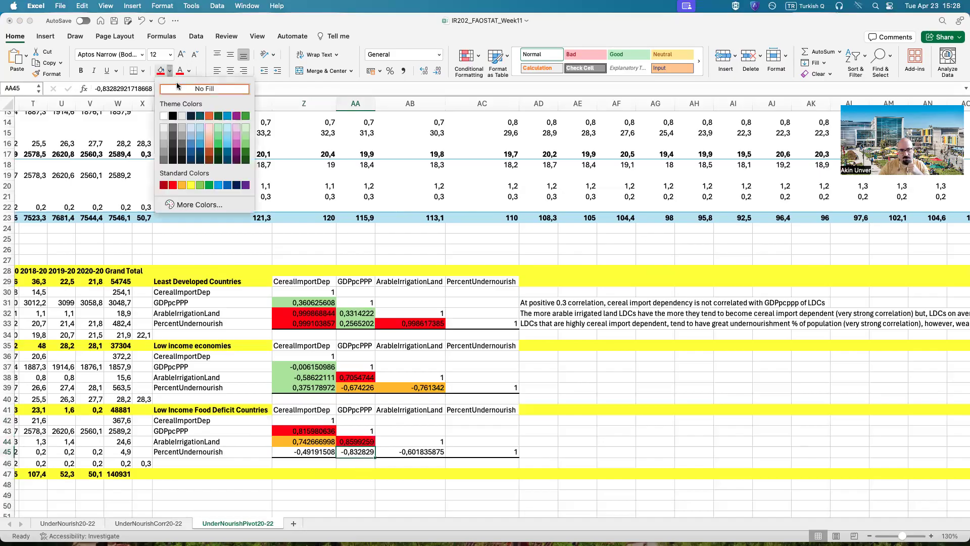
left_click(174, 186)
Step: Fill the Low Income Food Deficit Countries correlation between PercentUndernourish and ArableIrrigationLand (AB45) in orange
left_click(400, 451)
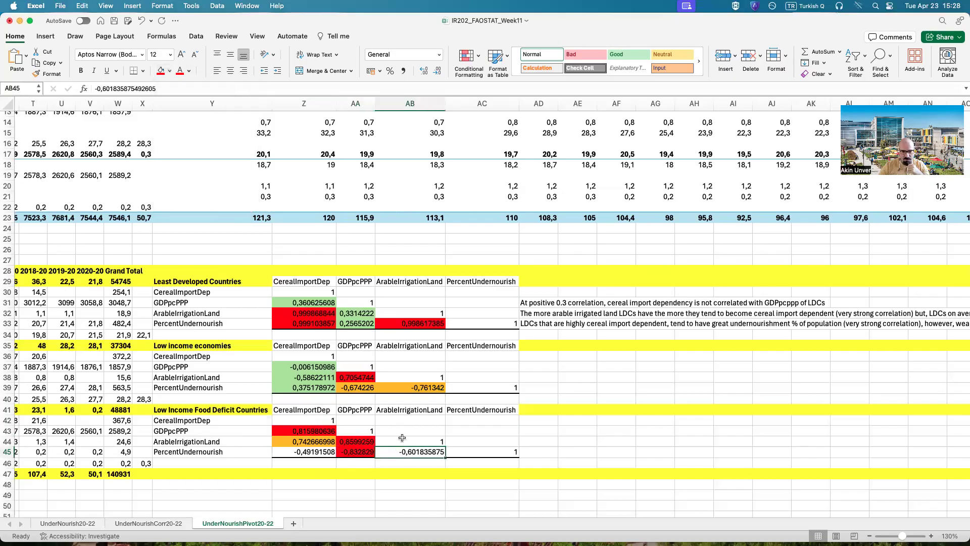
left_click(170, 70)
left_click(183, 186)
Step: Enter the note "For LIEs there is no strong correlation between Cereal Import Dependency and GDPpcPPP" in AD37 beside the Low income economies table
left_click(773, 505)
scroll(341, 514, "right", 5)
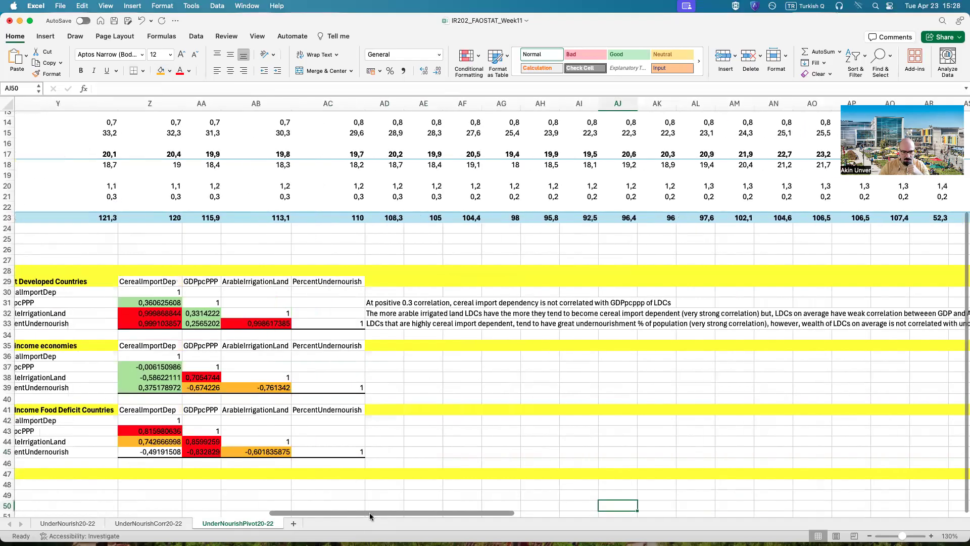
scroll(370, 504, "left", 3)
left_click(508, 368)
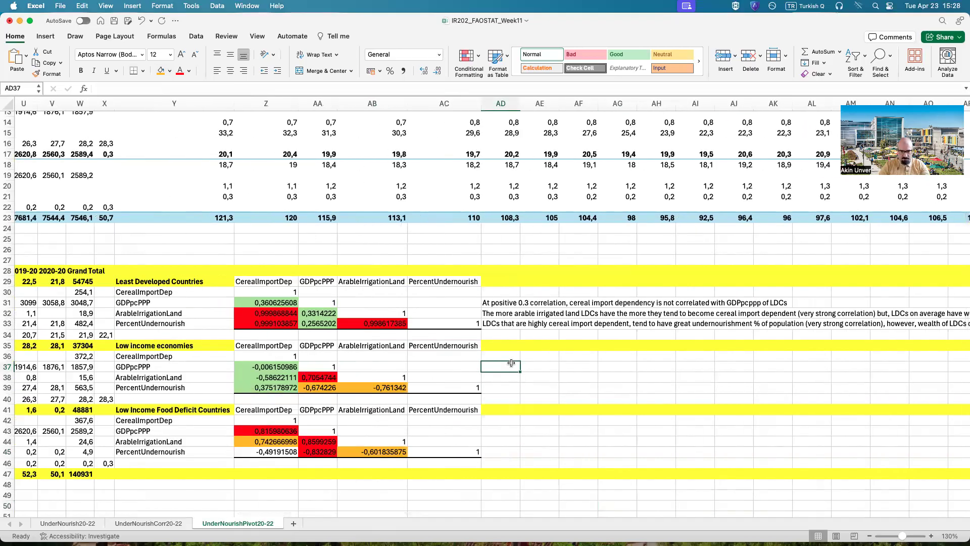
type("God LI")
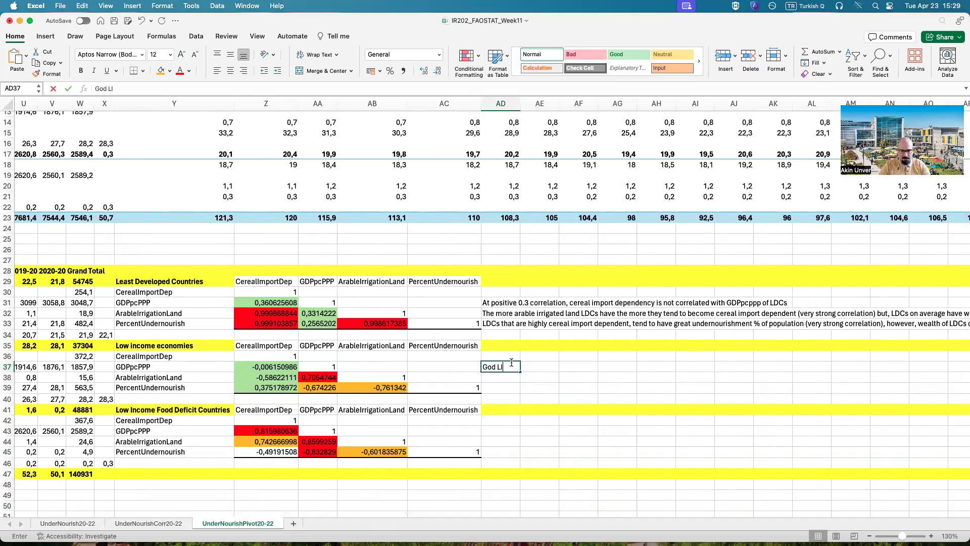
type("Es,")
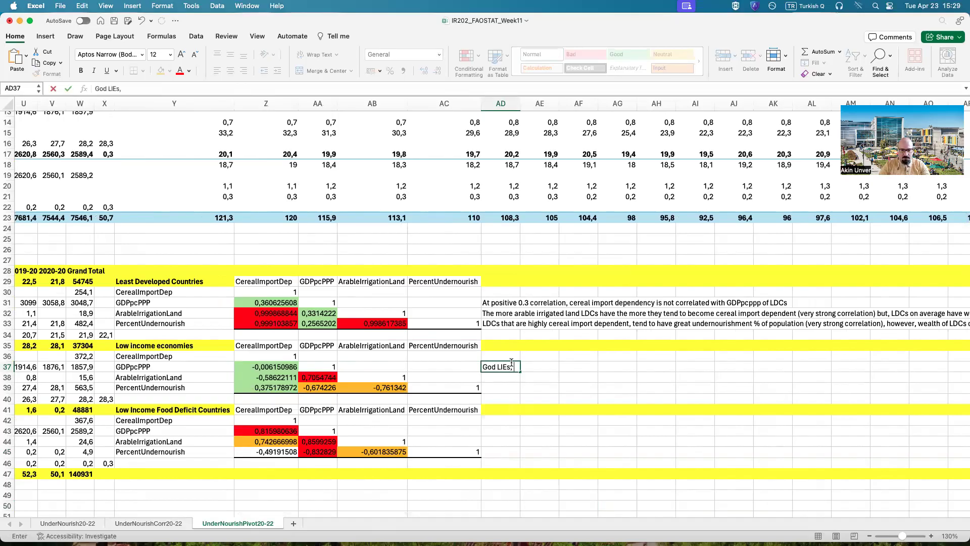
key("BackSpace")
key("BackSpace")
key("BackSpace")
key("BackSpace")
key("BackSpace")
key("BackSpace")
key("BackSpace")
key("BackSpace")
key("BackSpace")
type("s ")
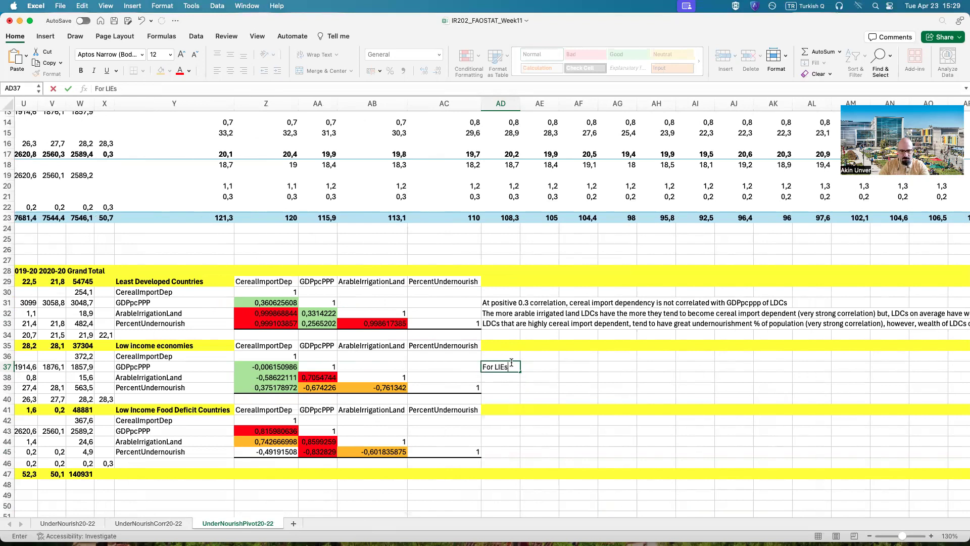
type("th")
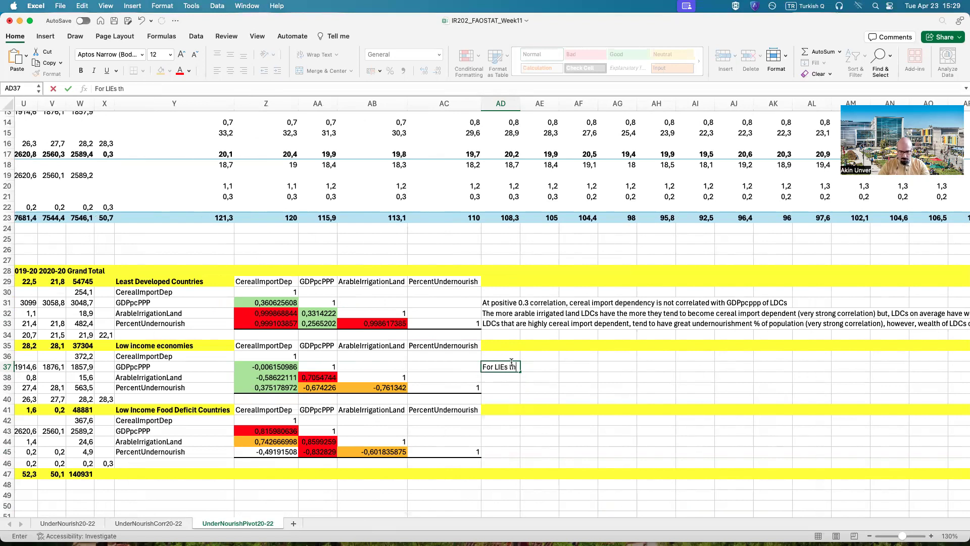
type("ere is no strong c")
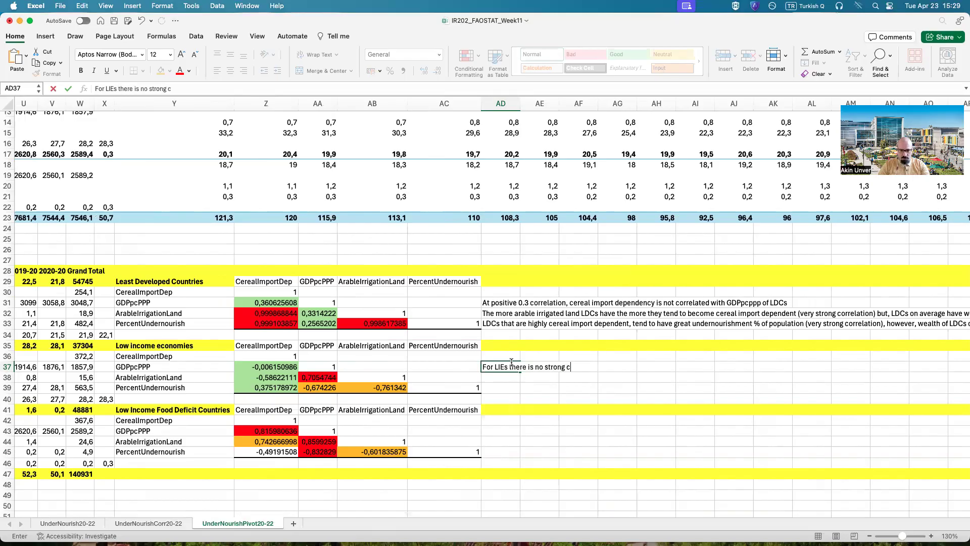
type("orrelation between ")
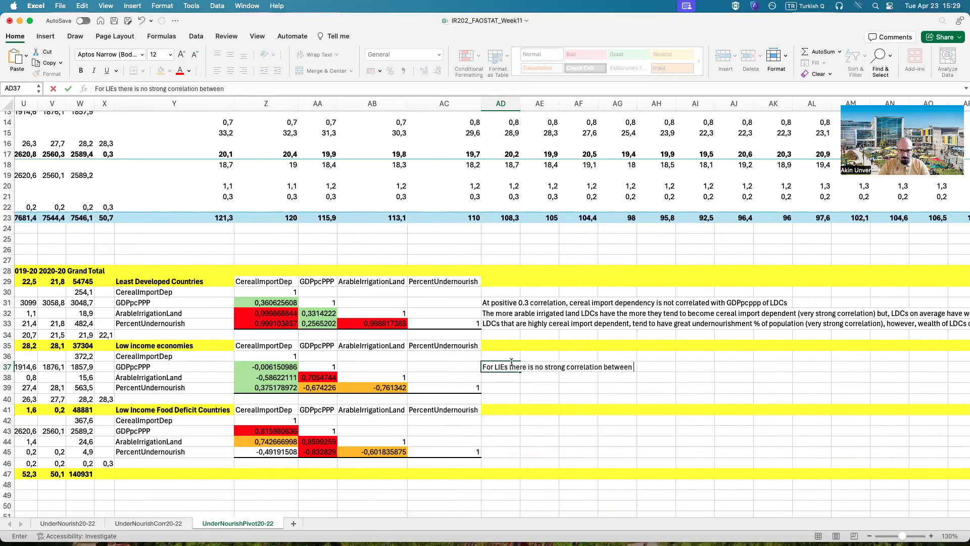
type("Cereal Import D")
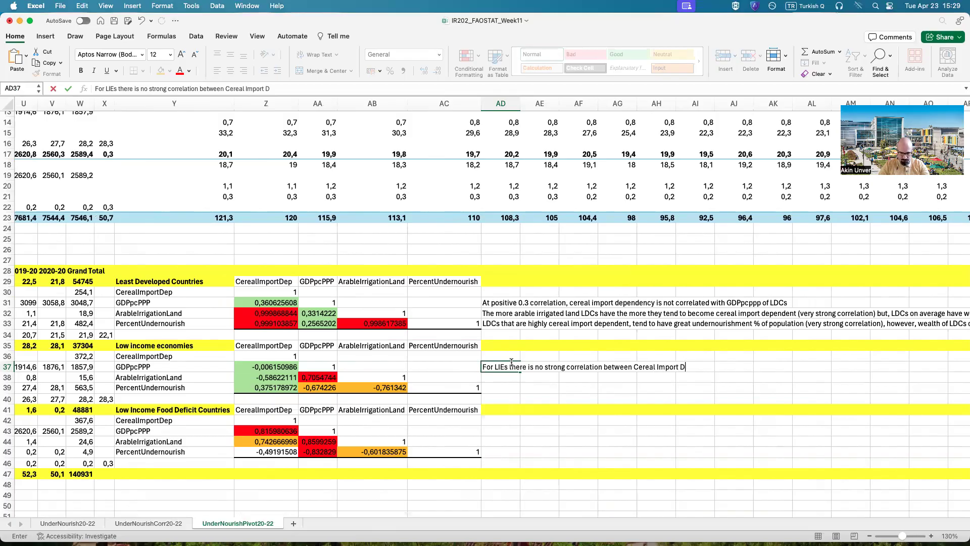
type("ependency and G")
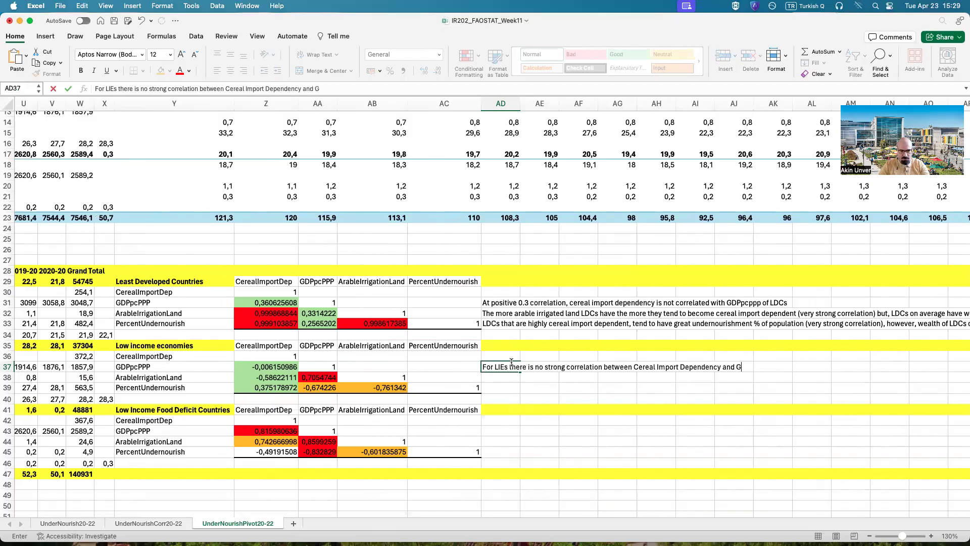
type("DP pcPPP")
key("Return")
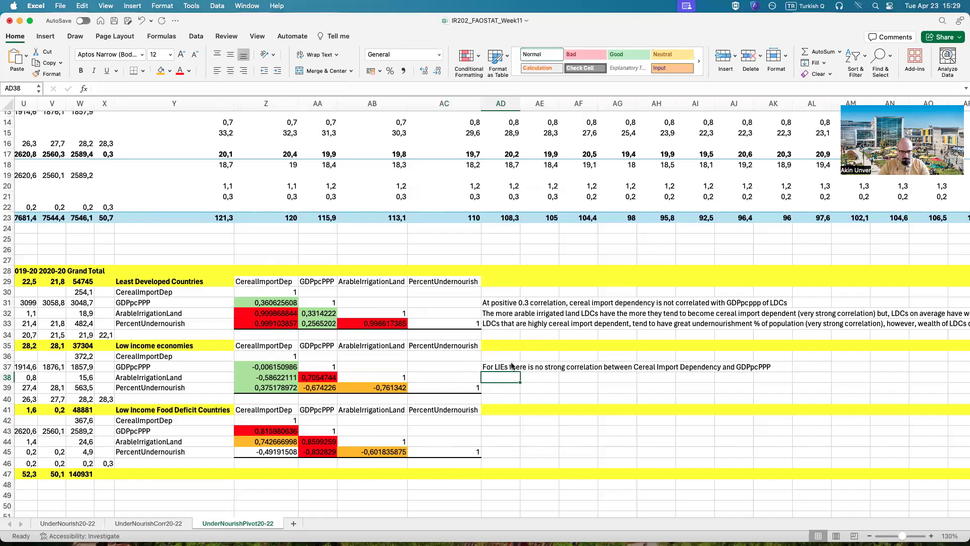
type("Also weak ")
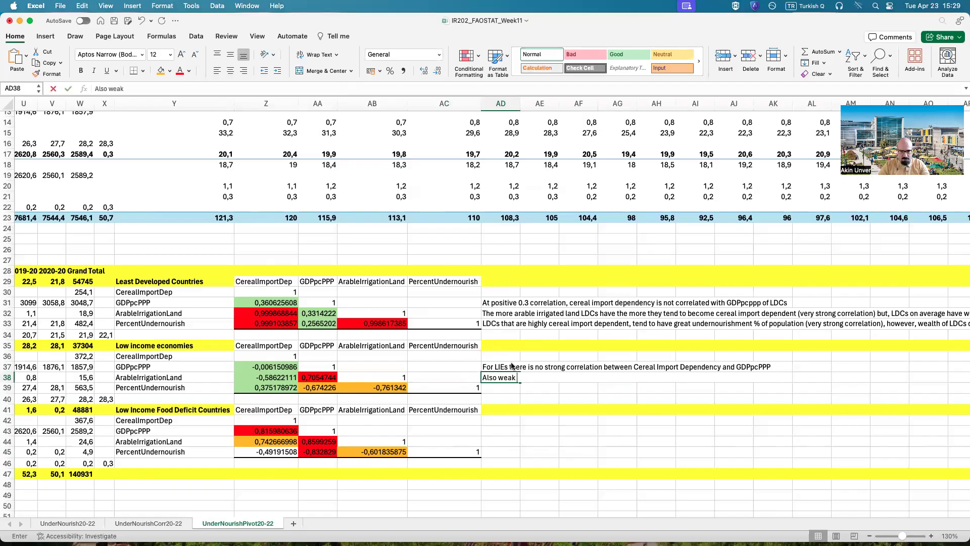
type("corr")
key("BackSpace")
key("BackSpace")
key("BackSpace")
key("BackSpace")
key("BackSpace")
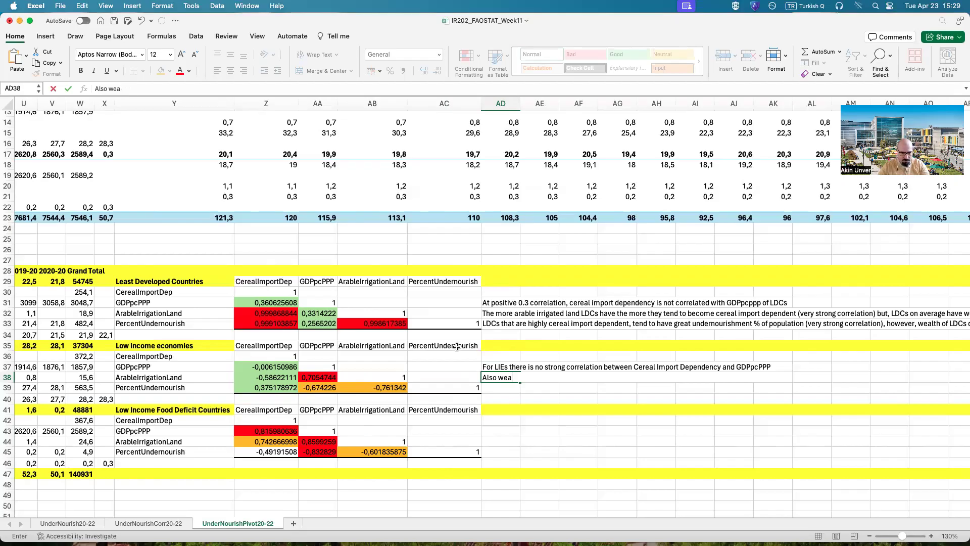
Step: Change the fill of the Low income economies correlation between ArableIrrigationLand and CerealImportDep (Z38) to yellow
left_click(267, 379)
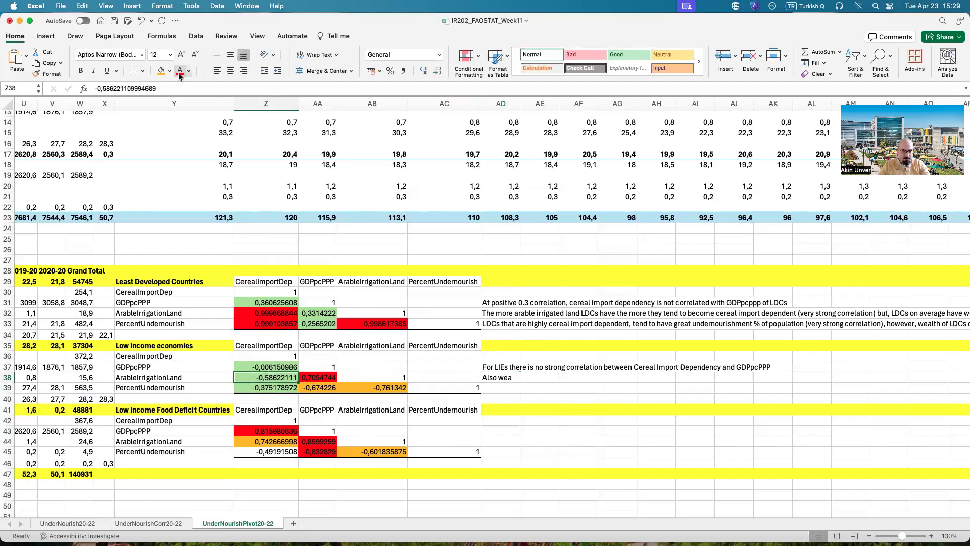
left_click(170, 71)
left_click(189, 183)
Step: Draft the note "Moderate inverse correlation between availability of arable/irrigated land and cereal import dependent" in AD38, replacing its text
left_click(490, 379)
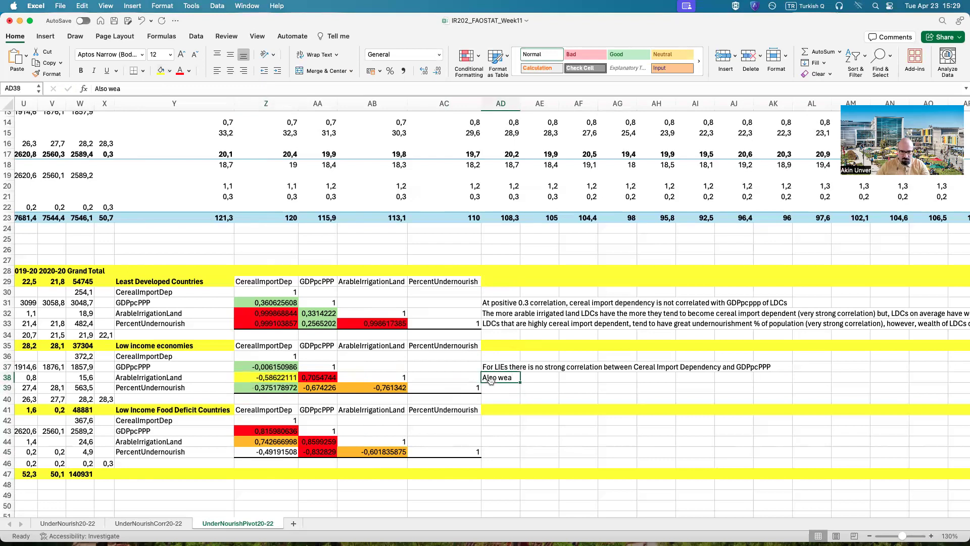
type("Modere")
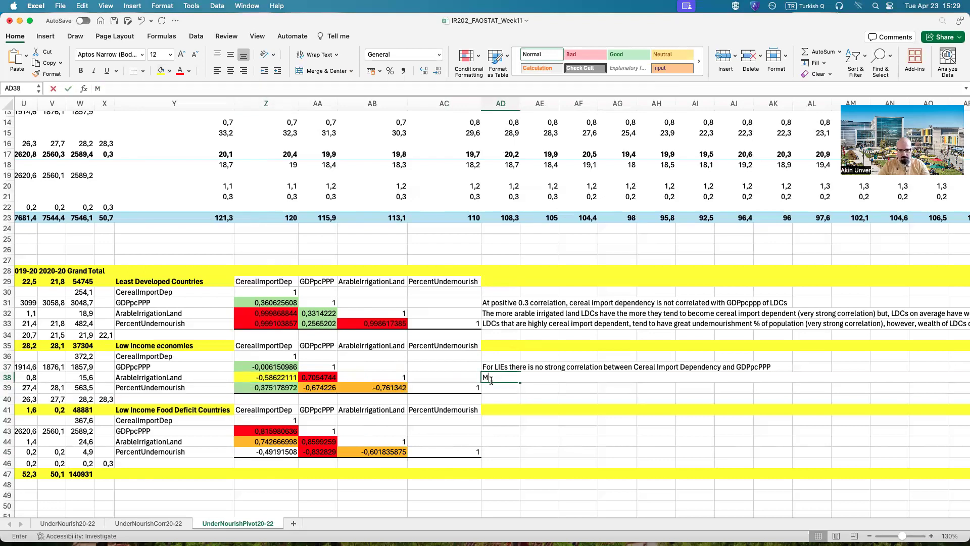
key("BackSpace")
type("ate inveras")
key("BackSpace")
key("BackSpace")
key("BackSpace")
type("rse co")
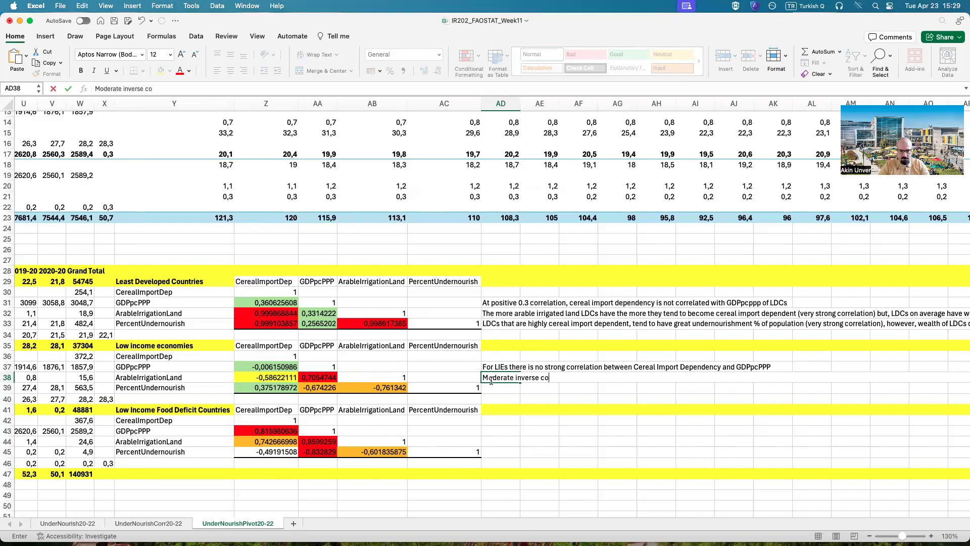
type("rrelation between ")
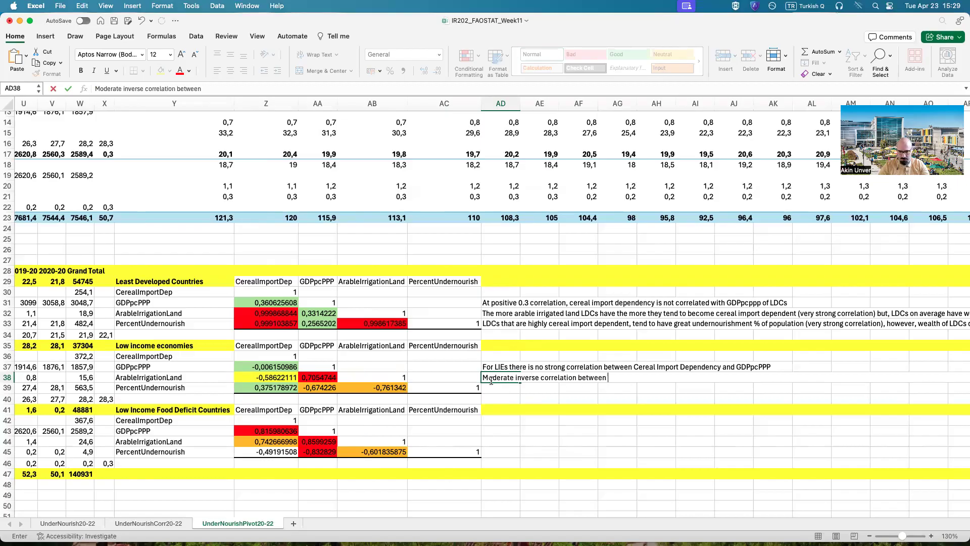
type("availability of arable/irrigat")
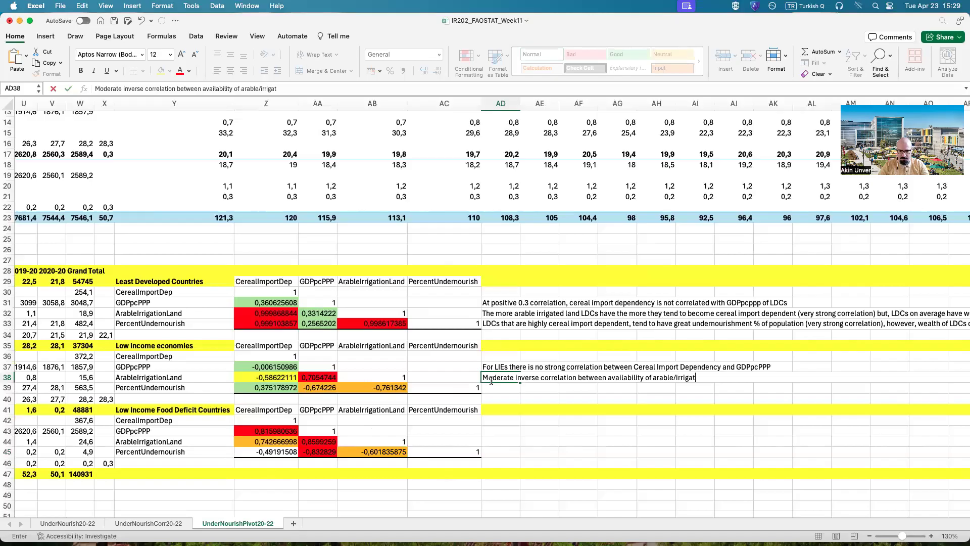
type("ed land and cereal import dependent")
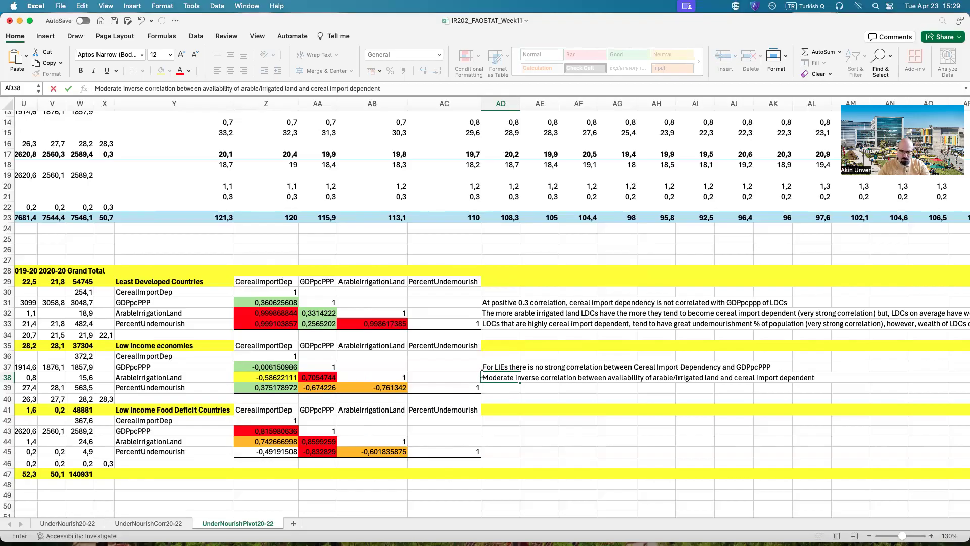
Step: Replace the whole draft note in AD38 with the opening "Moderate correlation:"
left_click(515, 378)
left_click_drag(482, 378, 826, 377)
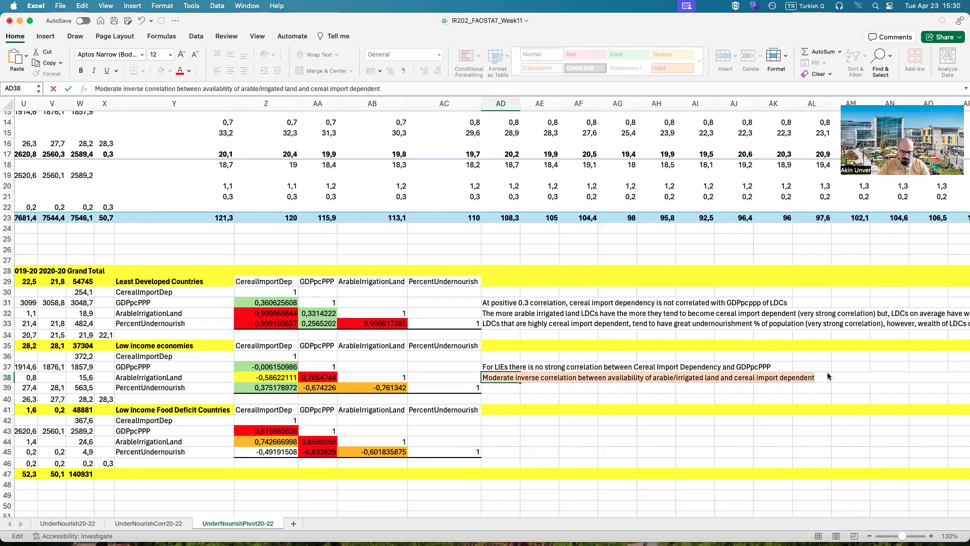
type("Moder")
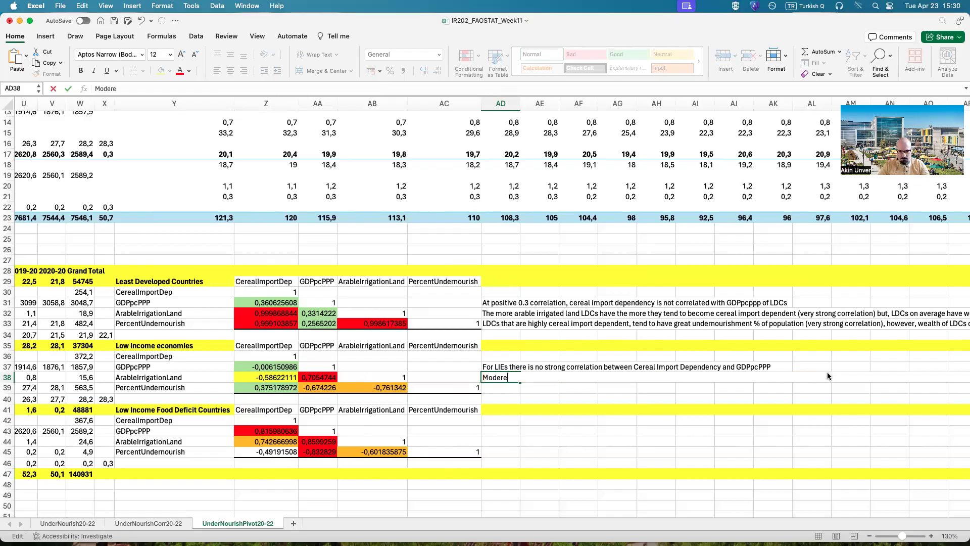
type("ate correlation: ")
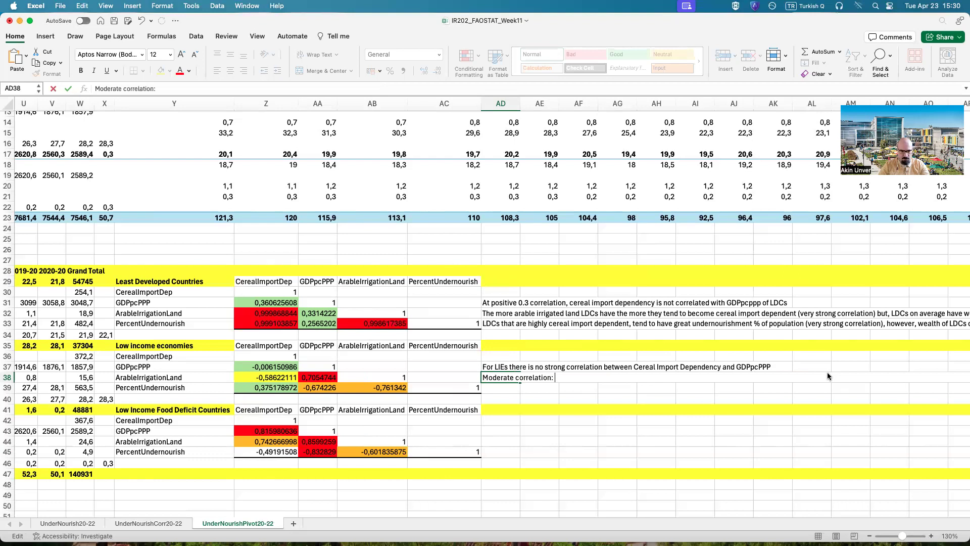
type("as a LIE arable land % increases, its import")
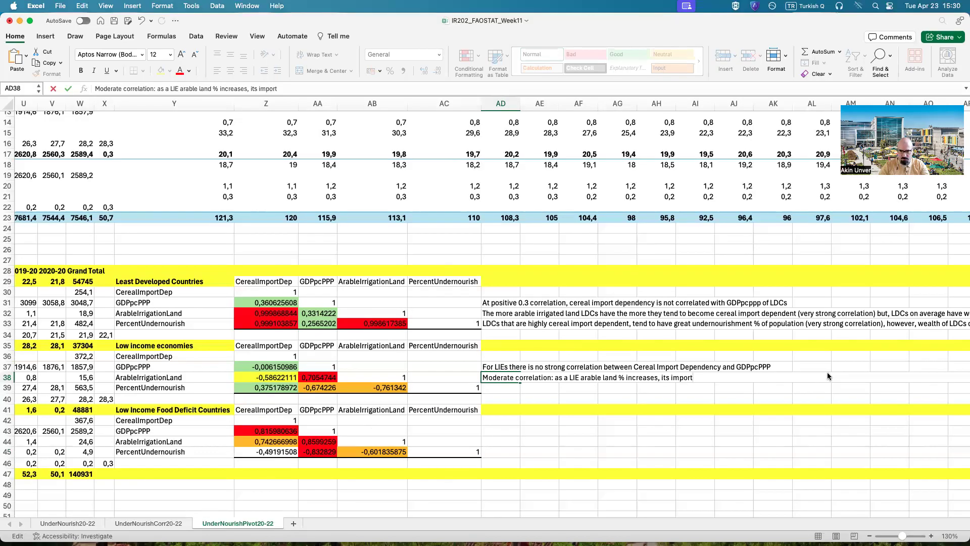
Step: Continue the AD38 note with "as a LIE arable land % increases, its cereal import dependency declines"
key("BackSpace")
key("BackSpace")
key("BackSpace")
key("BackSpace")
key("BackSpace")
key("BackSpace")
type("cereal import denen")
key("BackSpace")
key("BackSpace")
key("BackSpace")
type("pendency ")
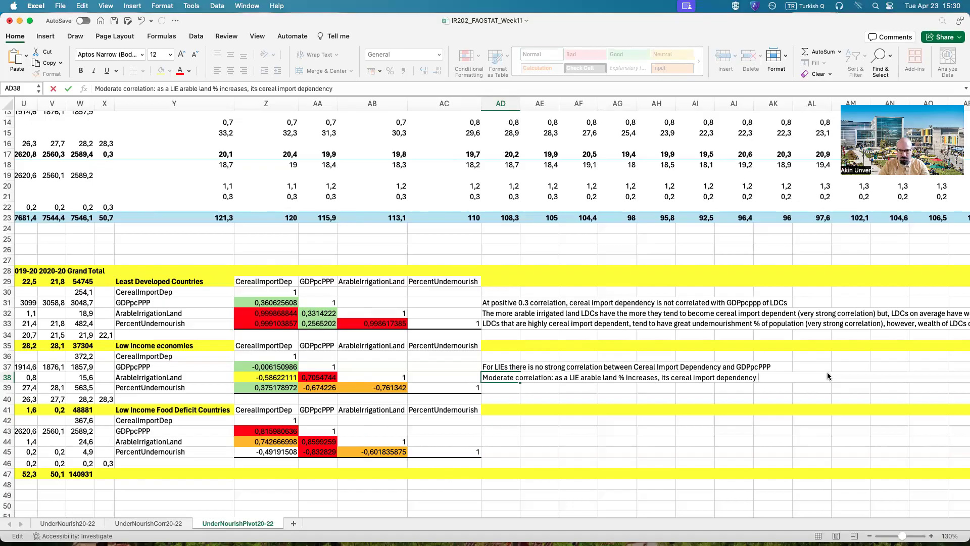
type("declines")
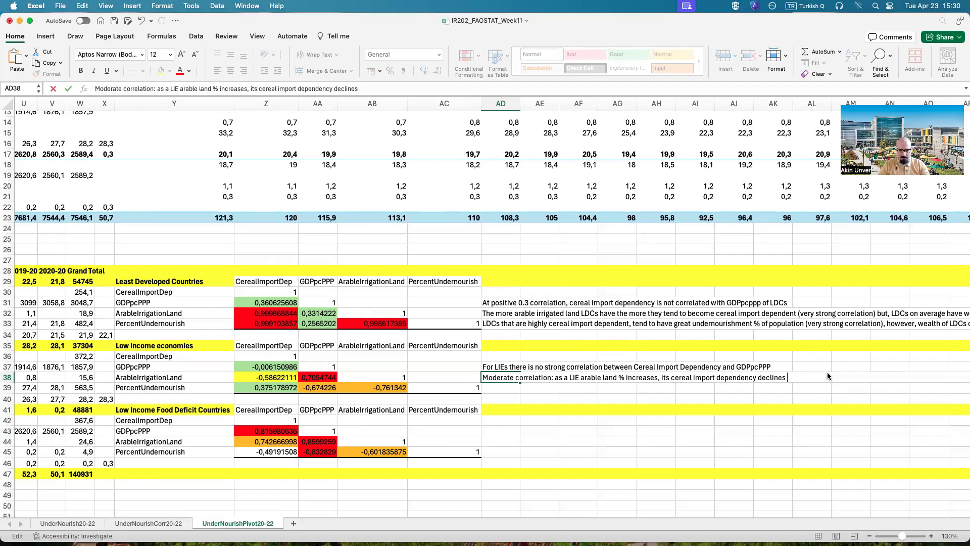
Step: Complete the AD38 note with "its GDP pc PPP tends to increase" and commit it
type("its GDP")
type("pc PPP tends to increase")
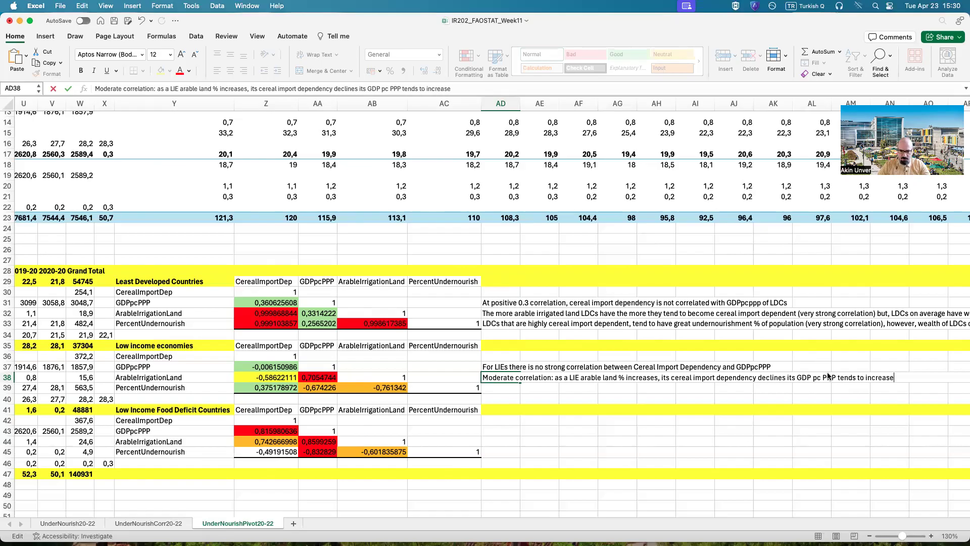
key("Return")
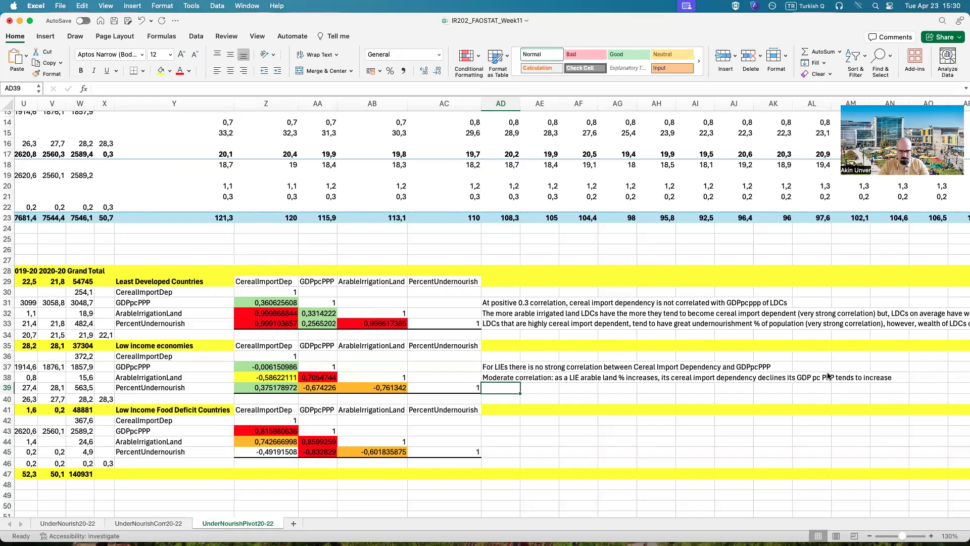
Step: Begin the AD39 note with "Low correlation between Cereal Import Dependency and % of undernourishment, but"
type("Low")
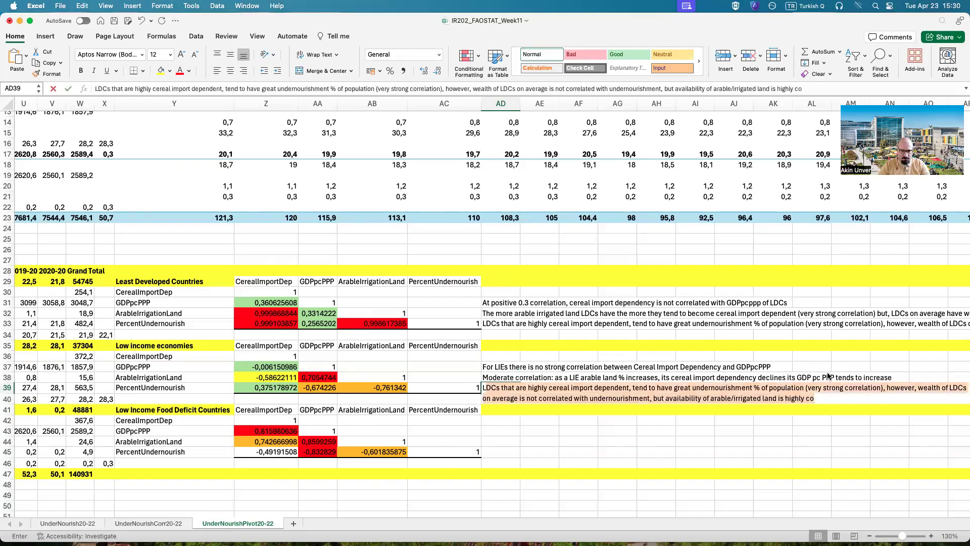
type(" correlatio")
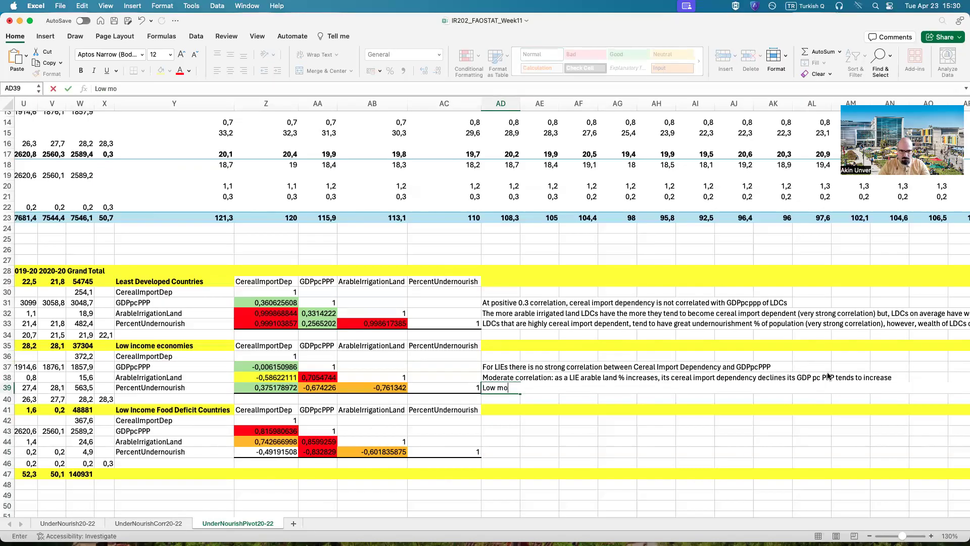
type("n between Cere")
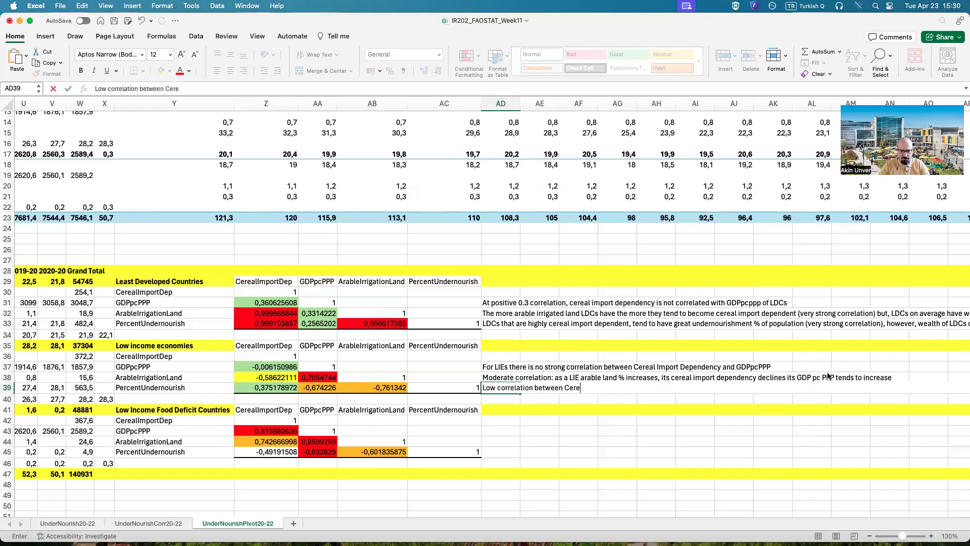
type("al IMport Depen")
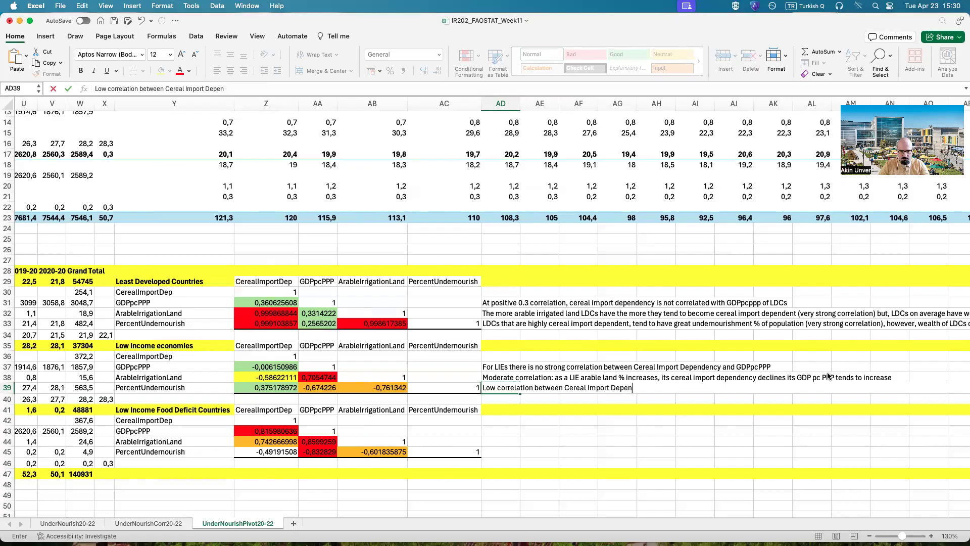
type("dency and")
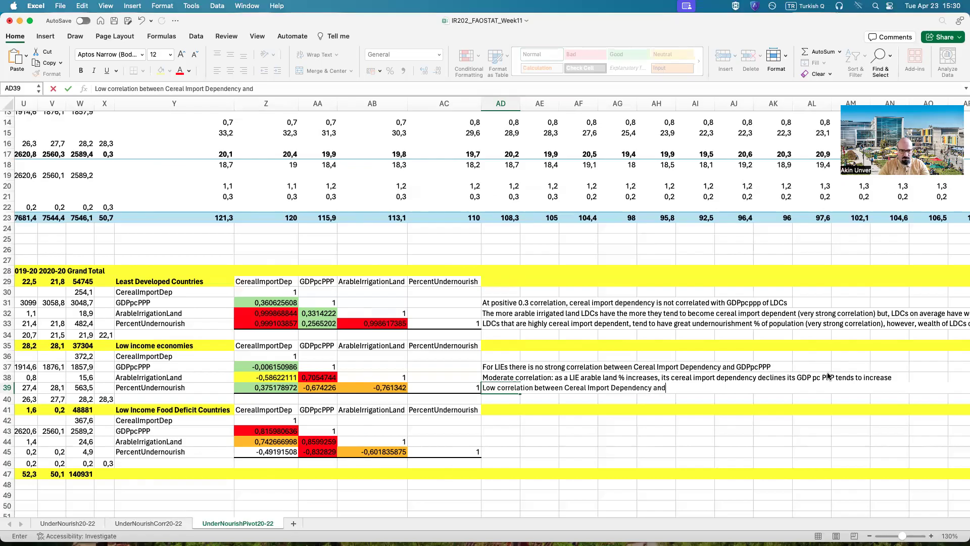
type(" % of undernourishment, but")
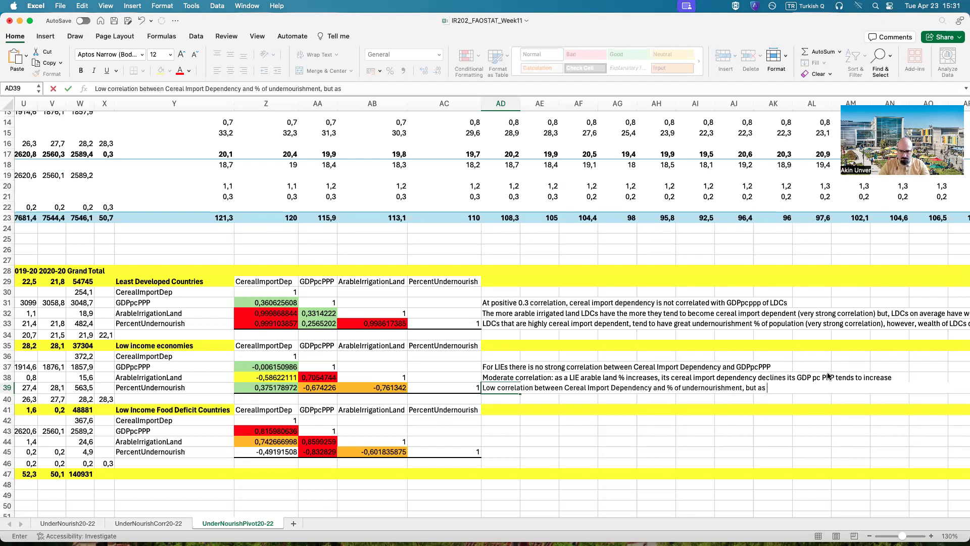
Step: Continue the AD39 note with "as a LIE GDPpcPPP increases, its undernourishment % decreases"
type("as a LIE GDPppp")
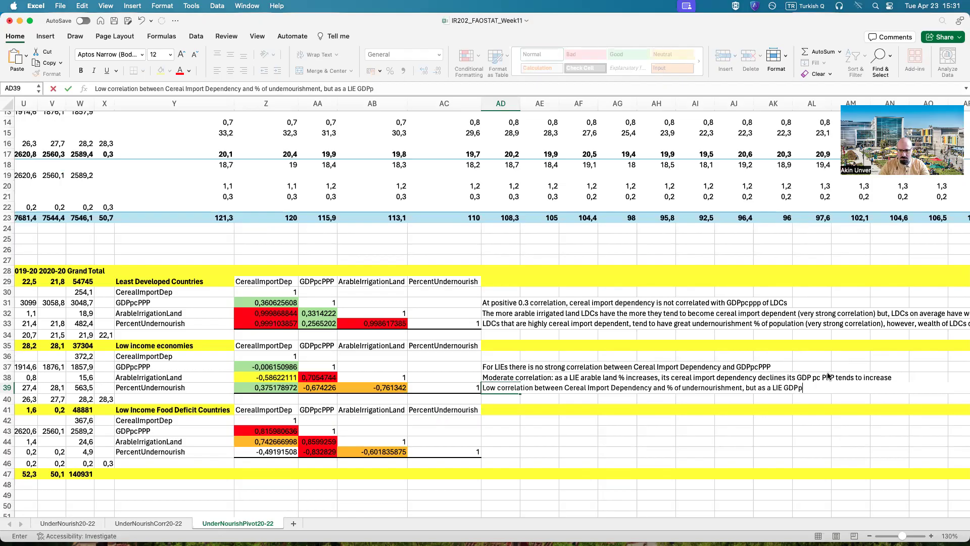
key("BackSpace")
key("BackSpace")
key("BackSpace")
type("pcPPP increases, its under")
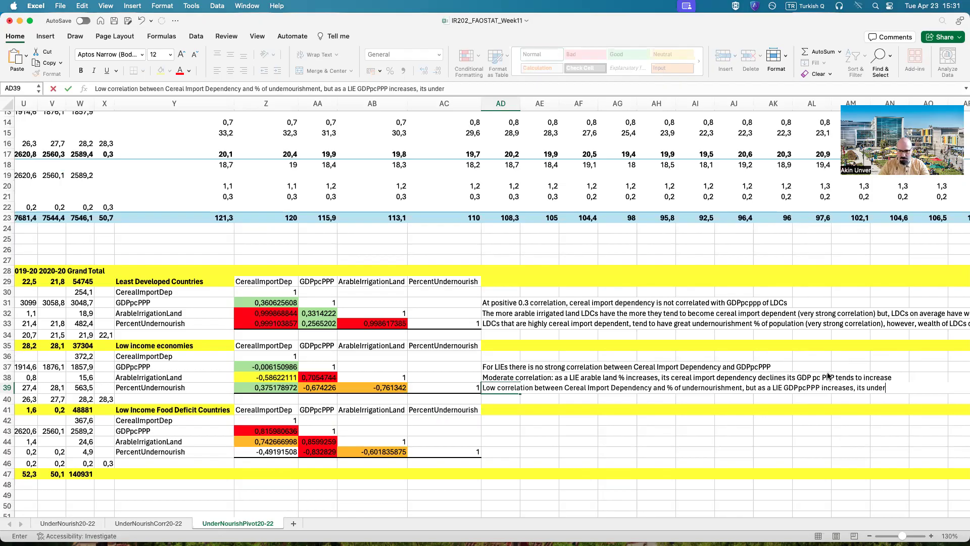
type("nourishment % ")
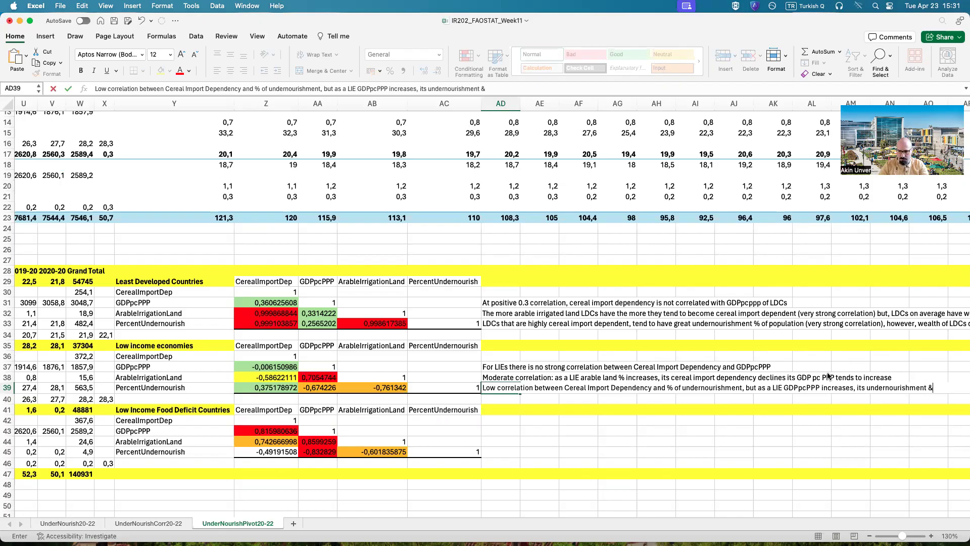
type("decreases")
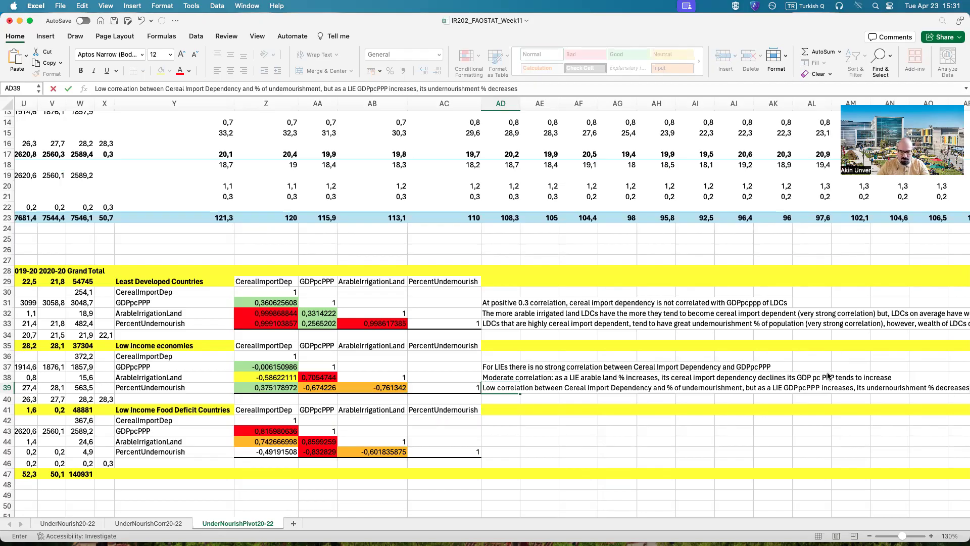
type(", also as")
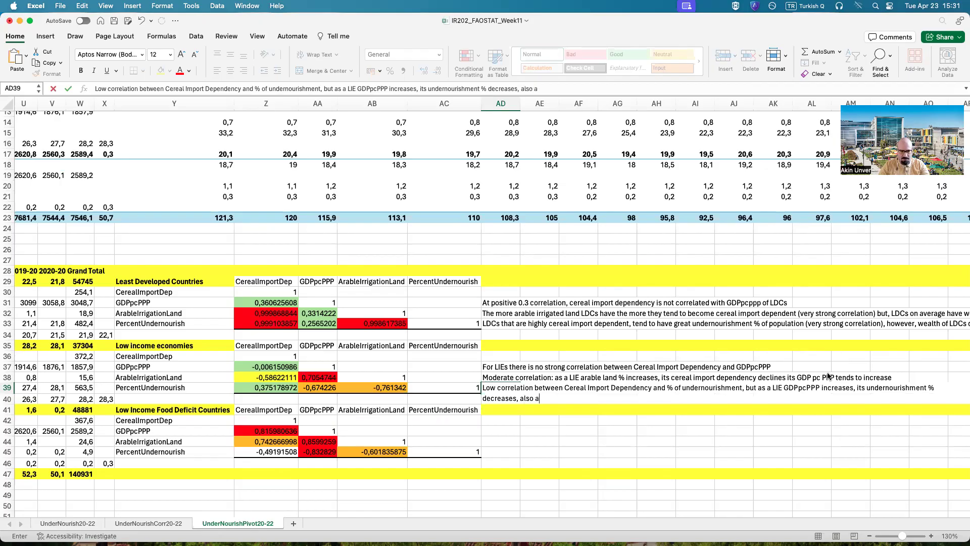
type(" aL")
Step: Complete the AD39 note with ", also as a LIE arable/irrigated land increases its undernourishment % decreases" and commit it
key("BackSpace")
type("LIE arable/irrigated land increases its und")
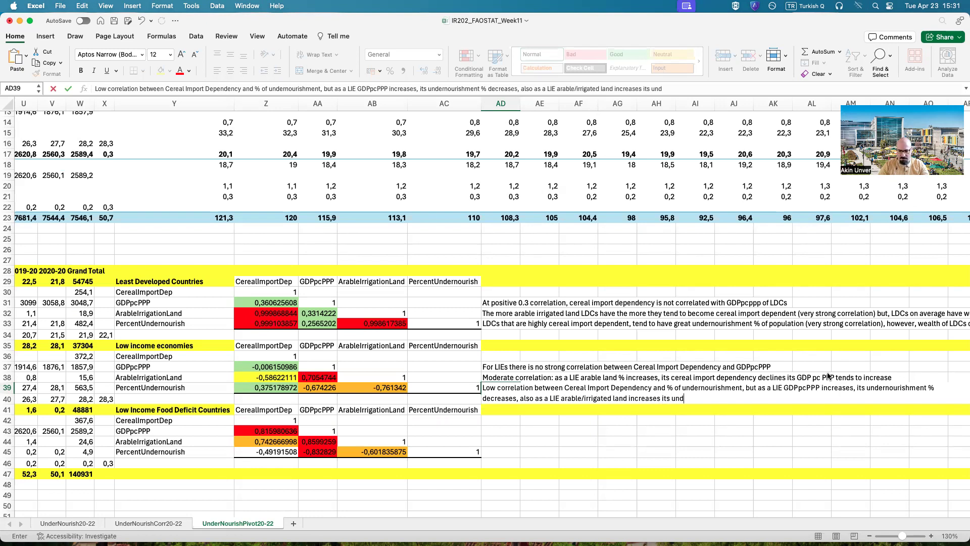
type("ernourishment % decre")
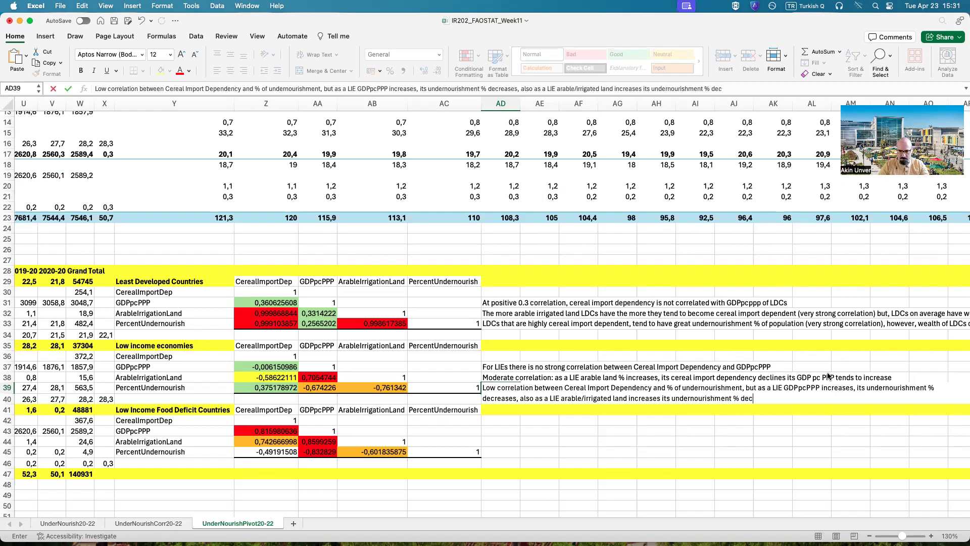
type("ases")
key("Return")
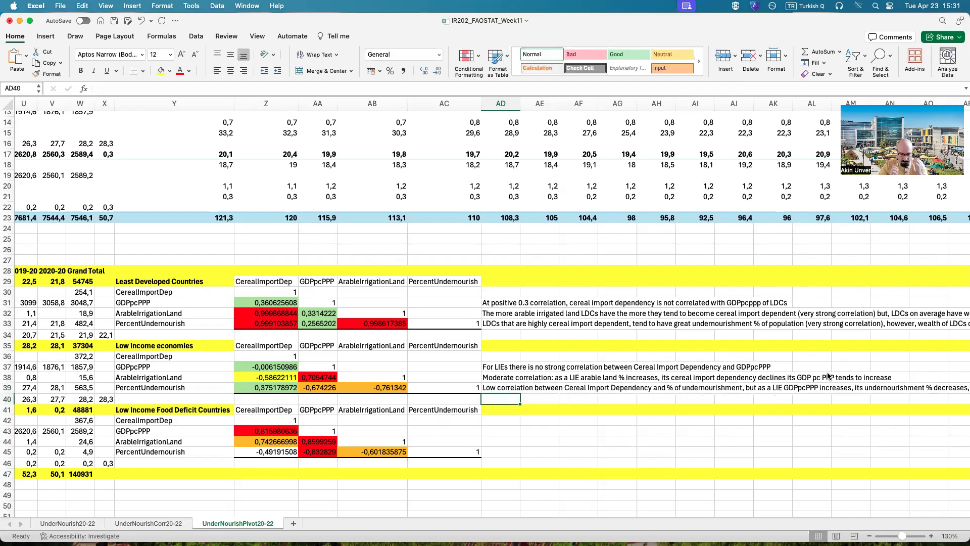
Step: Begin a note in AD43 beside the Low Income Food Deficit Countries table with "LIFDC as GDPpcPPP increases"
key("Down")
key("Down")
key("Down")
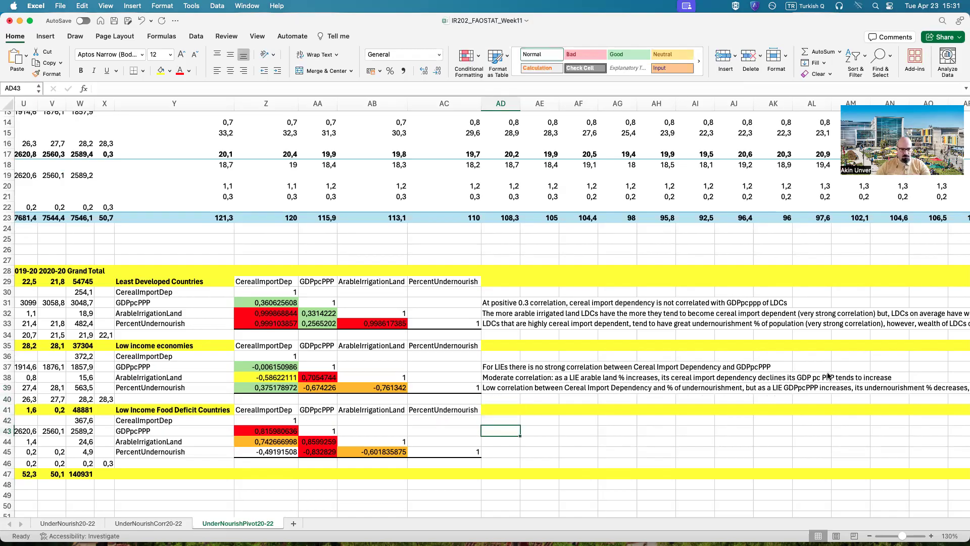
type("LIFDC")
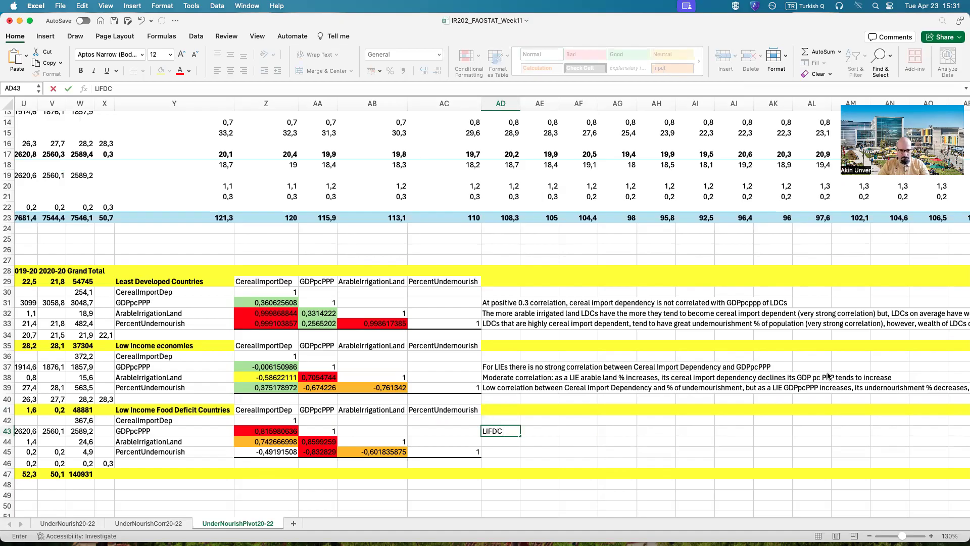
type(" as GDPpcPPP increases, cereal i")
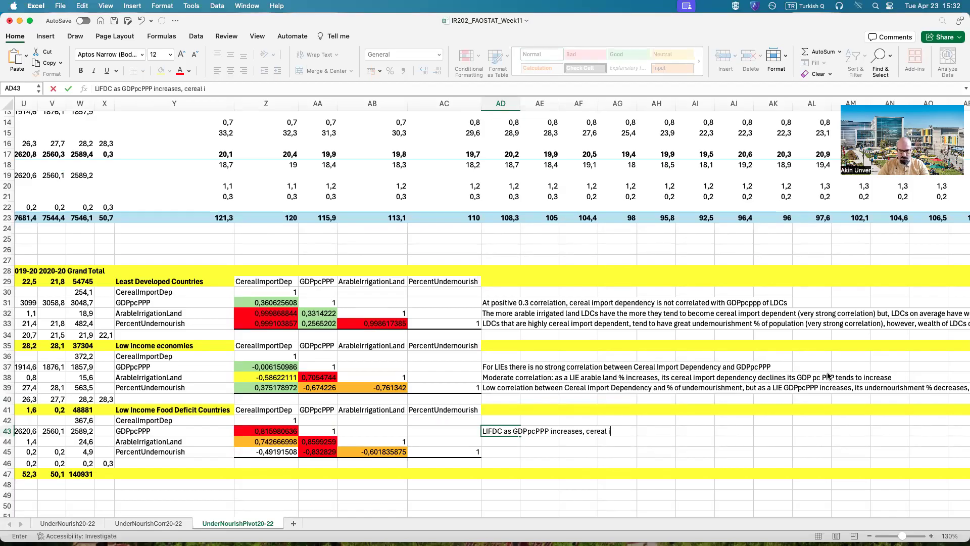
type("mport dependency")
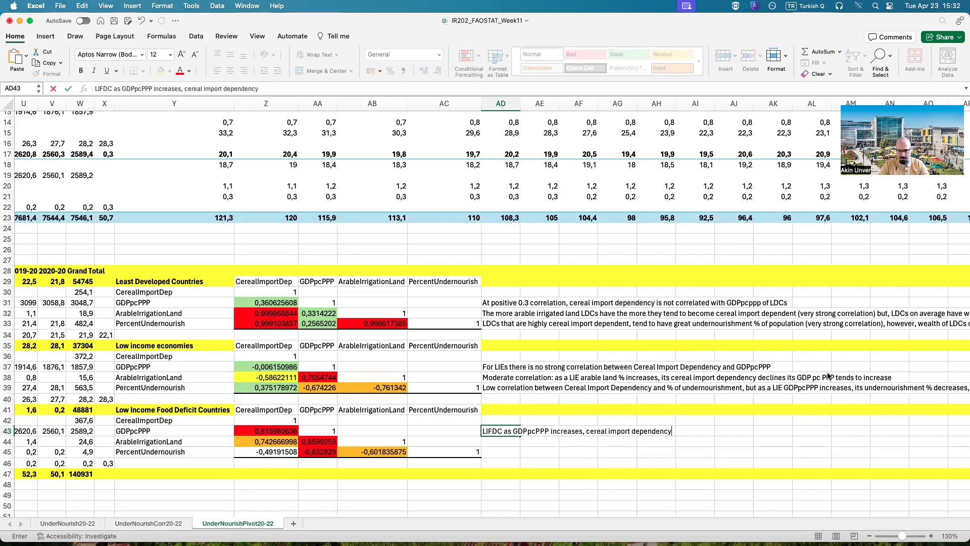
type(" increases ast")
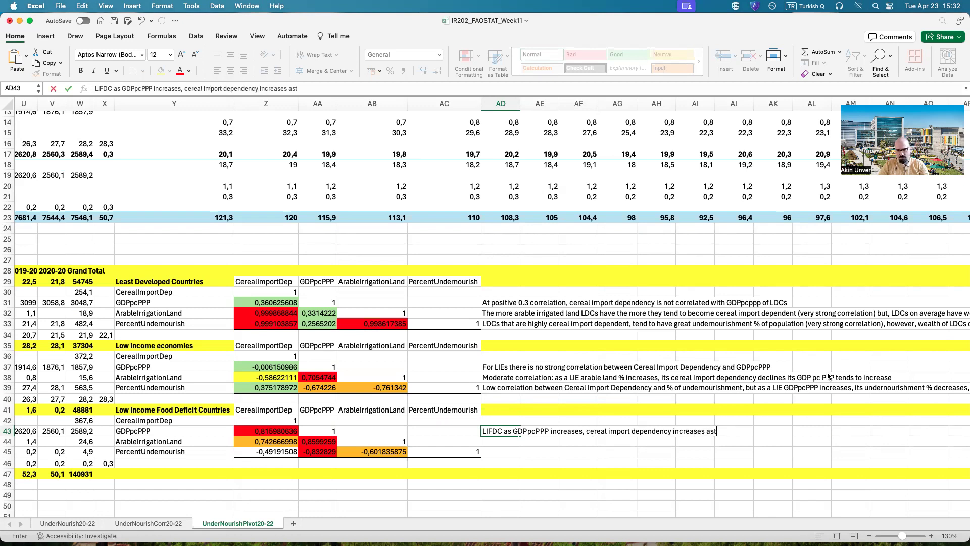
Step: Complete the AD43 note with ", cereal import dependency increases strongly" and commit it
key("BackSpace")
type("strongly")
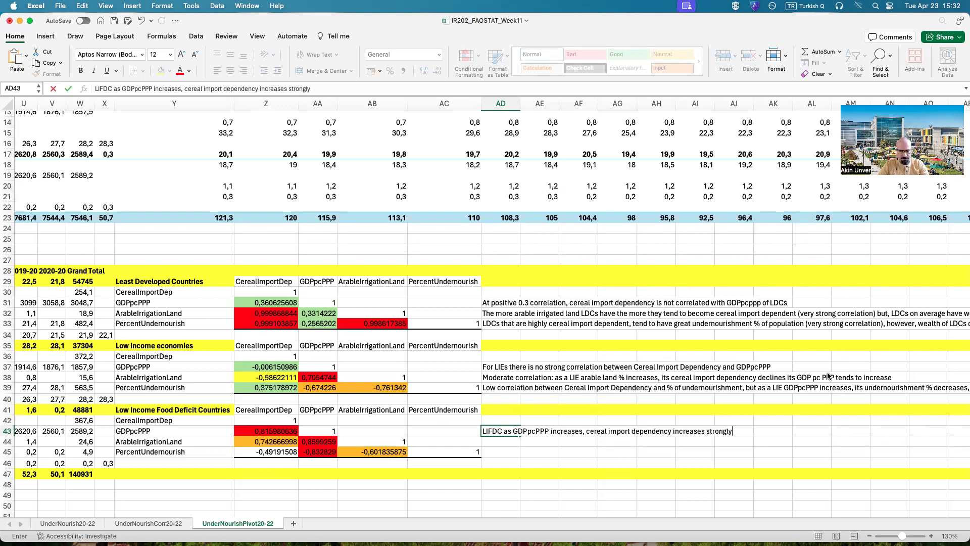
type(", whereas")
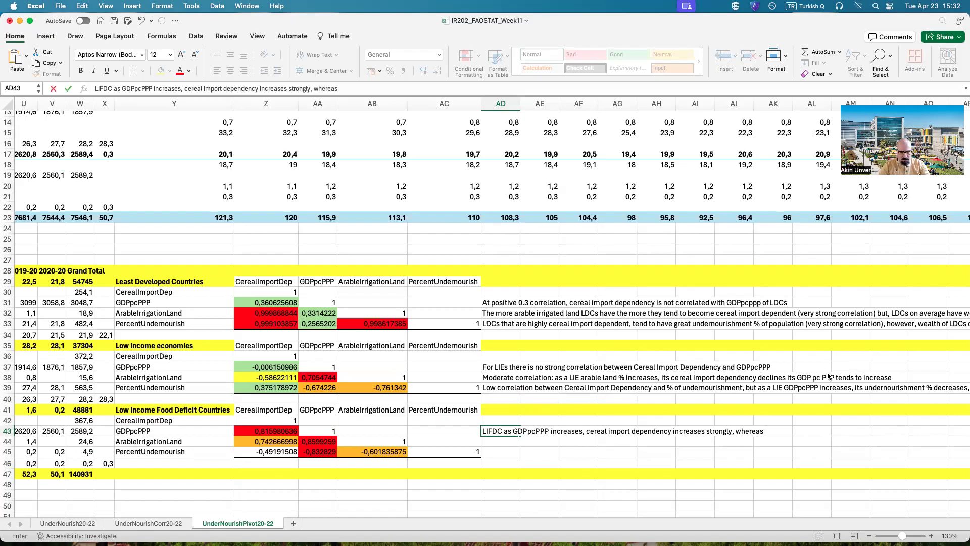
key("BackSpace")
key("BackSpace")
key("BackSpace")
key("BackSpace")
key("BackSpace")
key("BackSpace")
key("BackSpace")
key("BackSpace")
key("Return")
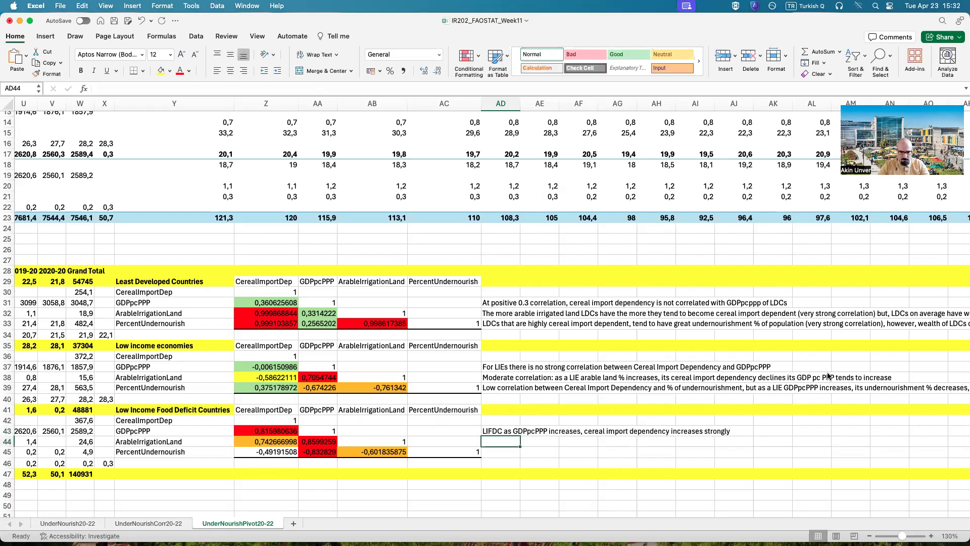
Step: Begin a note in AD44 with "Whereas, moderate positive correlation between CID and Ar/Irr Land"
type("Whereas,")
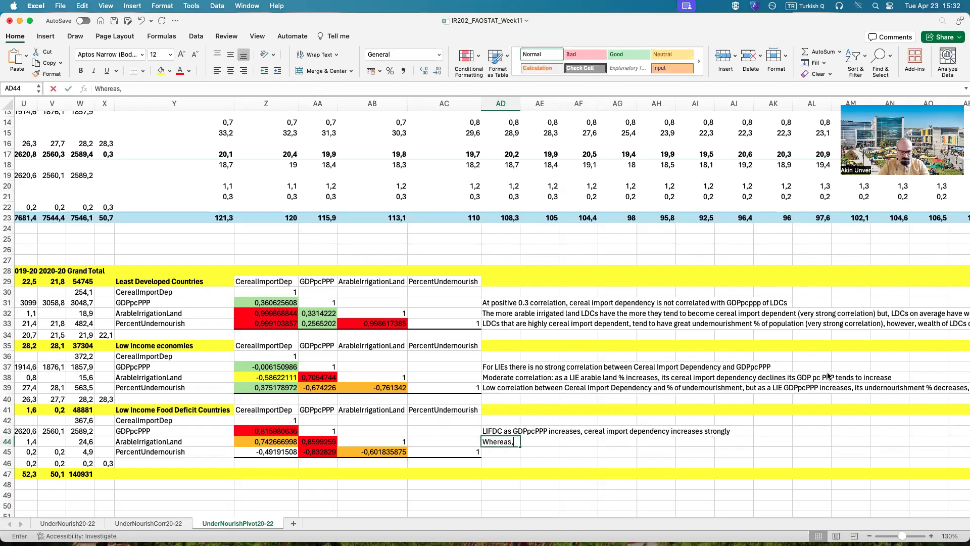
type(" moderate posti")
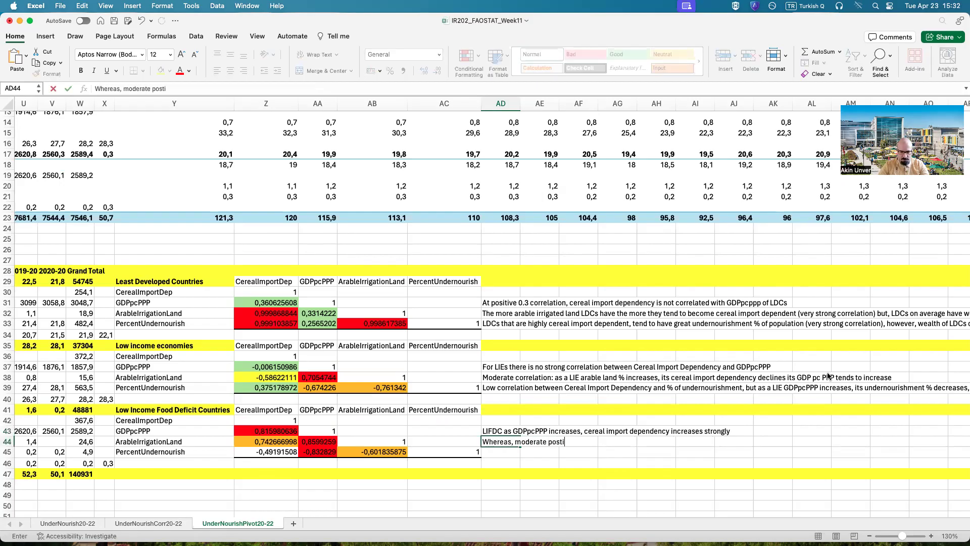
key("BackSpace")
key("BackSpace")
type("itive correlati")
type("on be")
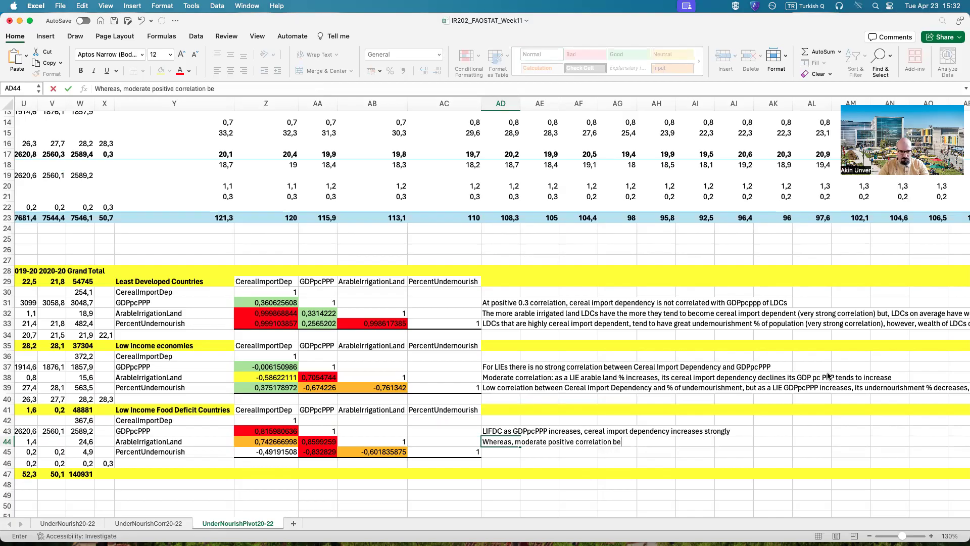
type("tween CID and ")
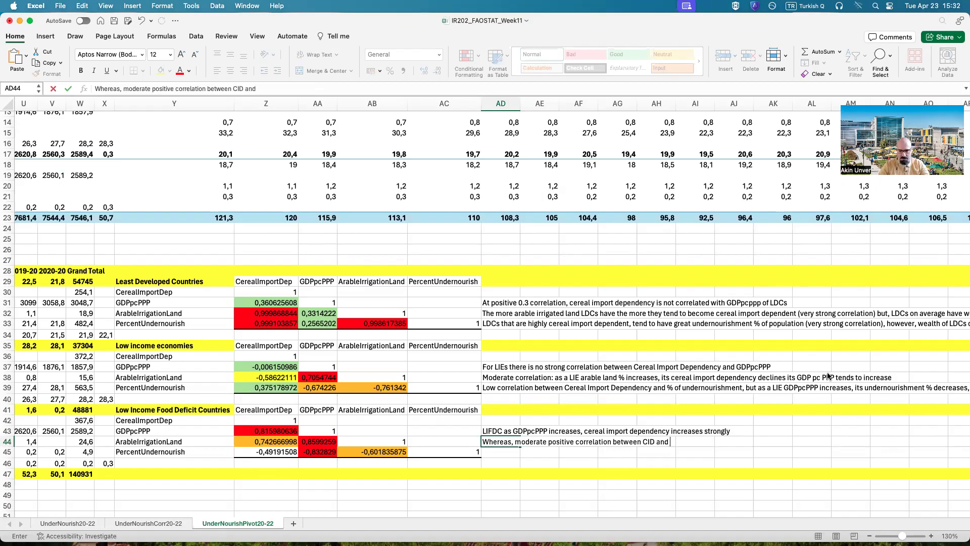
type("Ar/Irr Land")
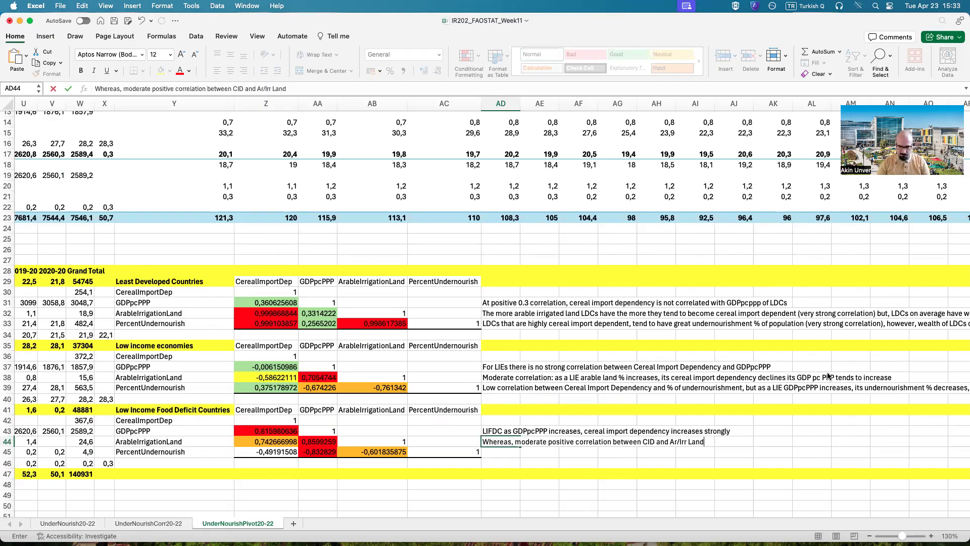
Step: Continue the AD44 note with ", also LIFDC GDPpcPPP increases are"
type(", also ")
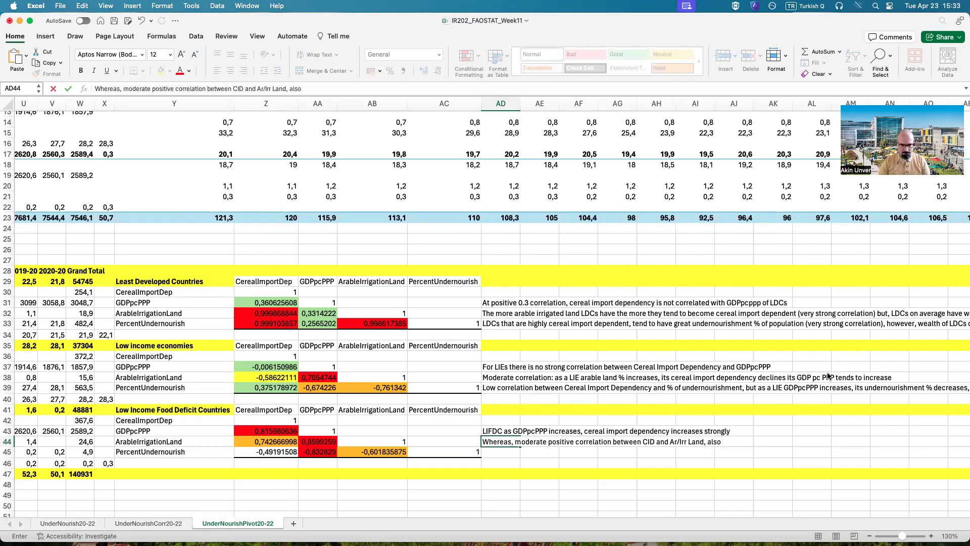
type("LIFDC GDP")
key("BackSpace")
type("p")
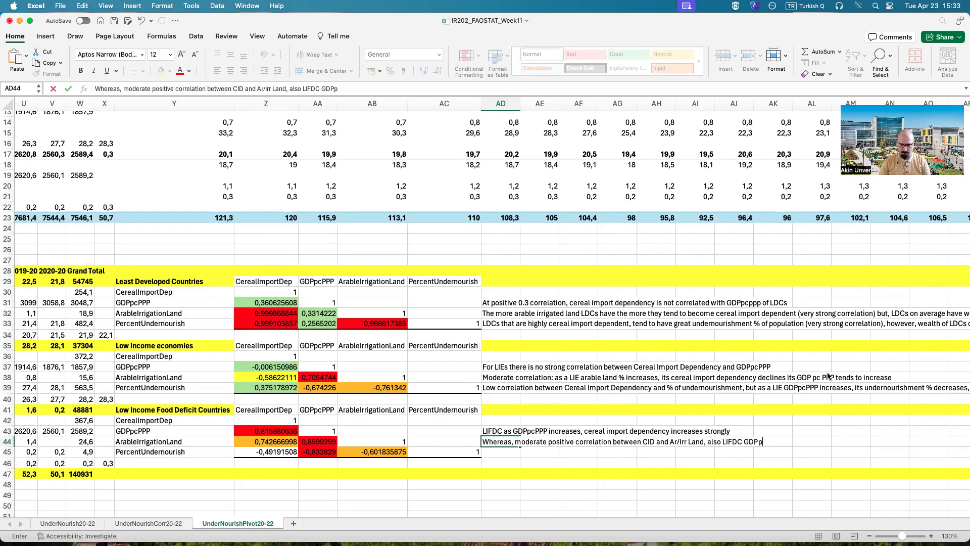
type("cPPP increases are ")
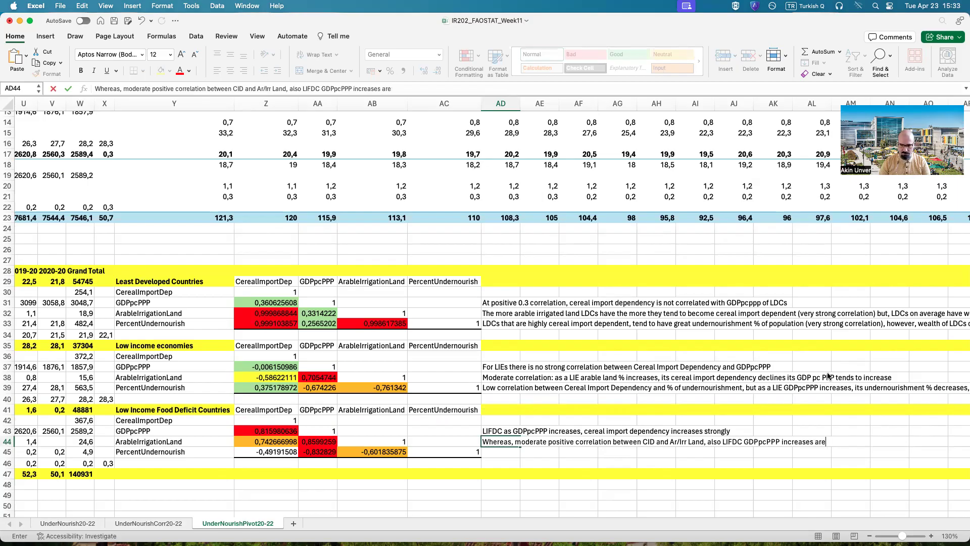
type("strongly correlated with their ")
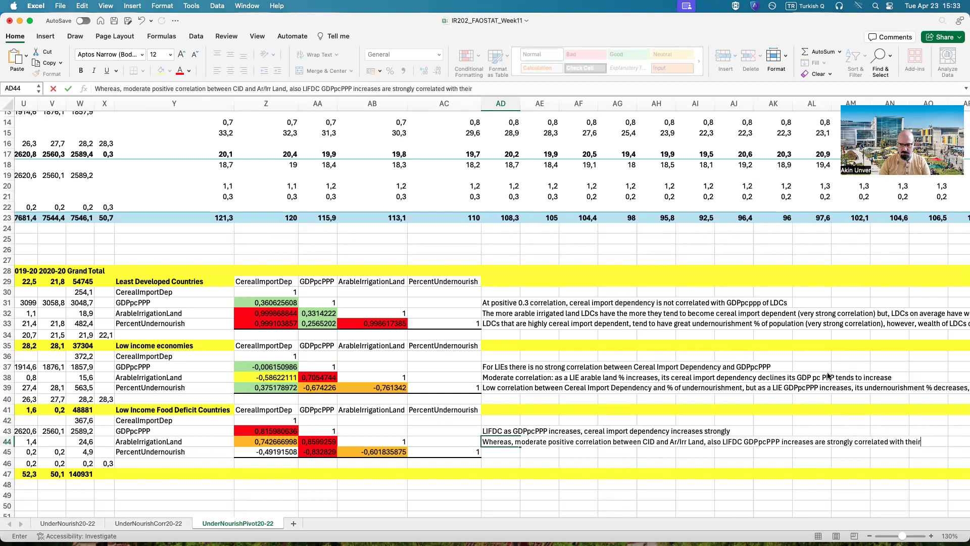
type("Ar/Ir land")
Step: Complete the AD44 note with "strongly correlated with their Ar/Ir land" and commit it
key("Return")
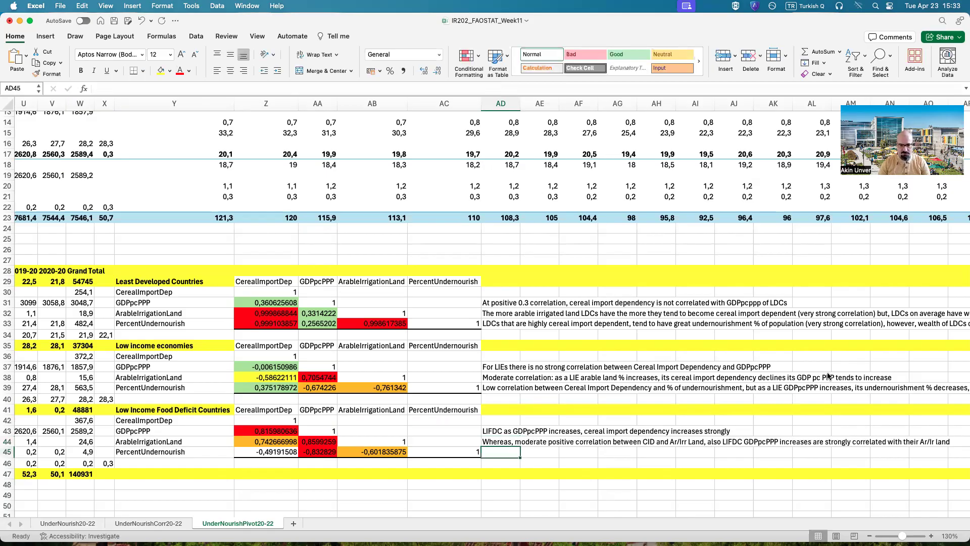
Step: Fill cell Z45, the undernourishment versus cereal import dependency correlation for Low Income Food Deficit Countries, with yellow
left_click(248, 451)
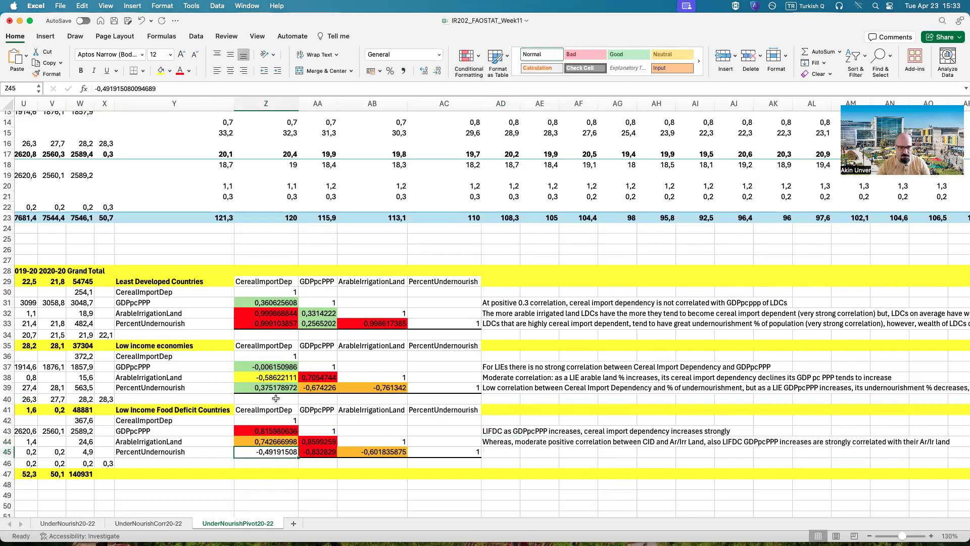
left_click(161, 70)
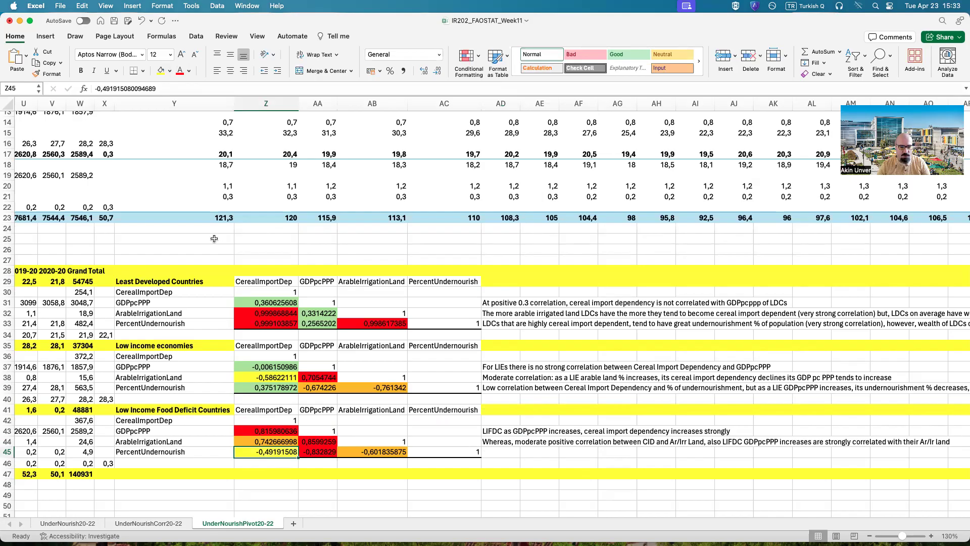
Step: Begin a note in AD45 with "LIFDCs have a moderate negative correlation between"
left_click(473, 451)
left_click(496, 453)
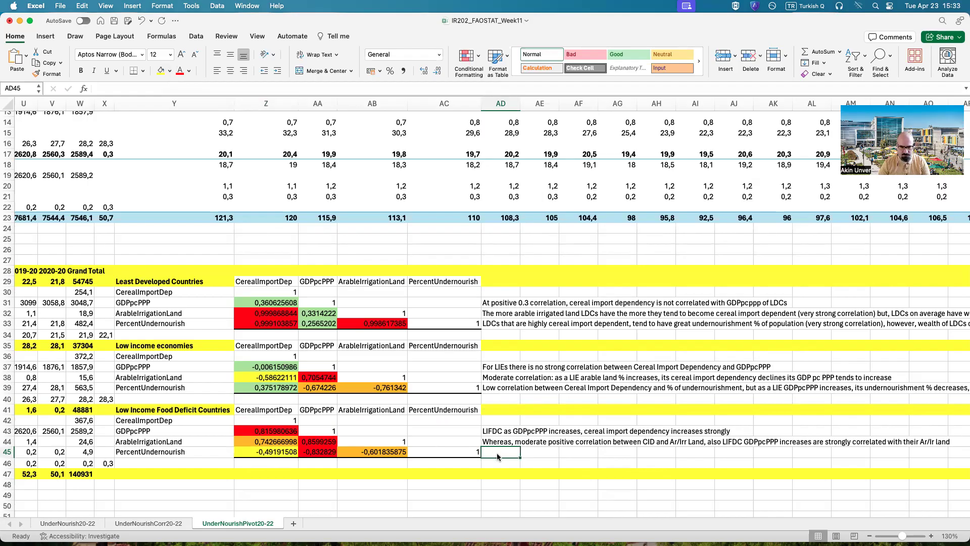
type("LIFD")
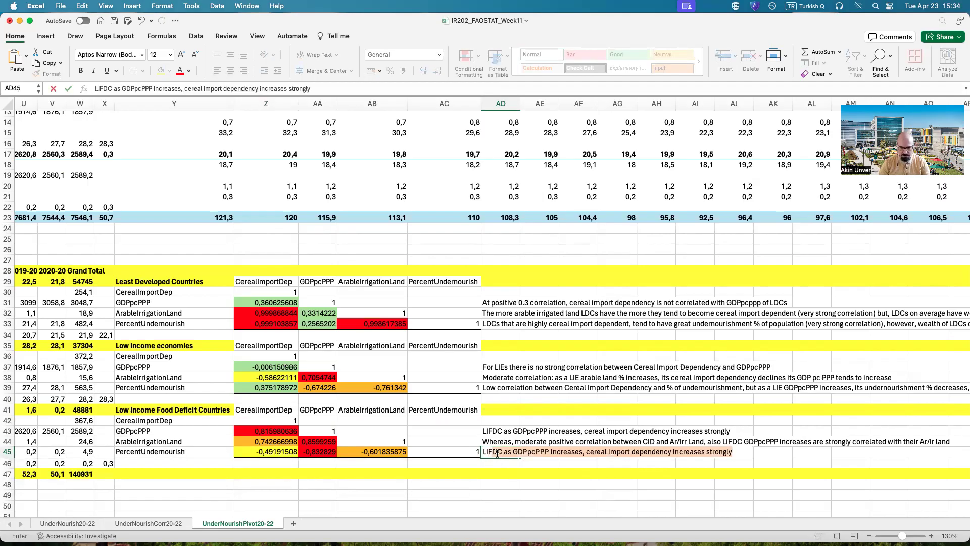
type("Cs ")
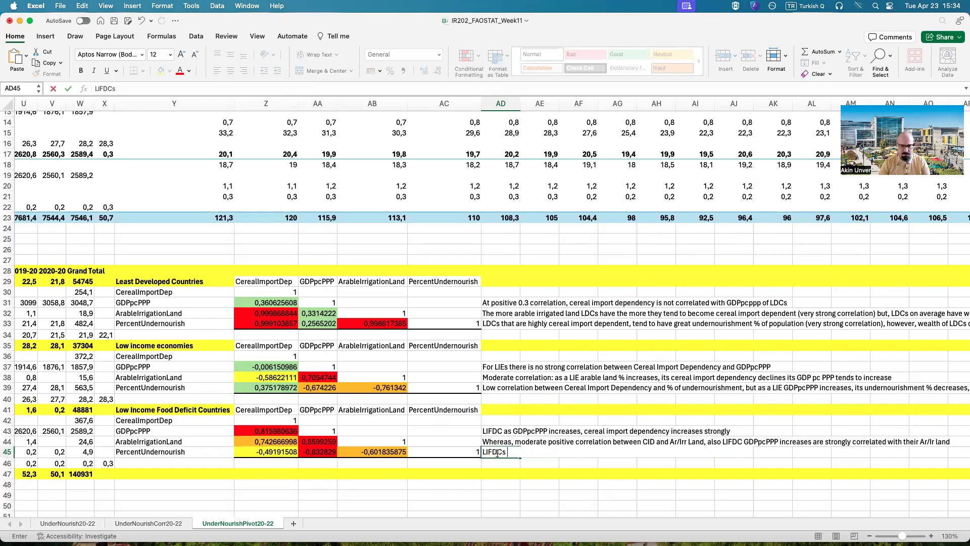
type("have a moderate ")
type("negati")
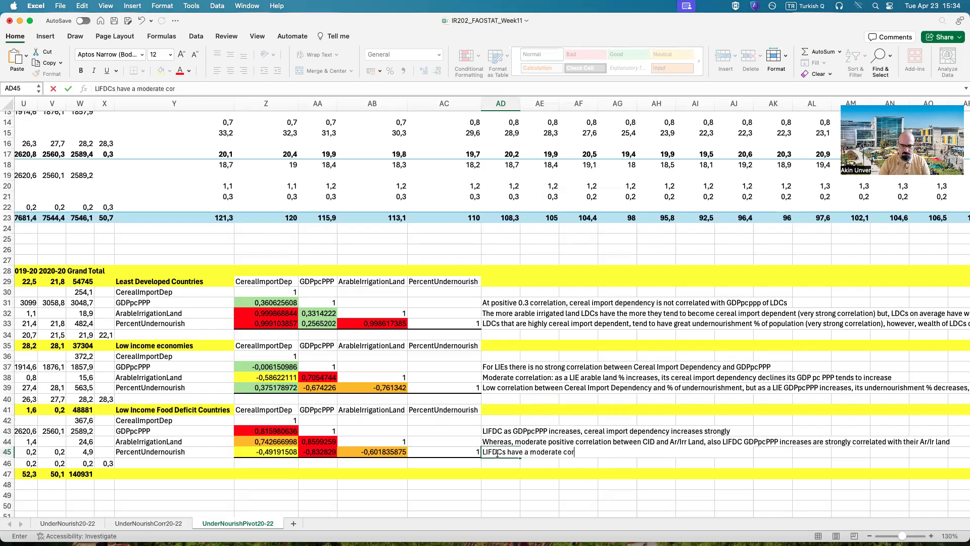
type("ve correlation between ")
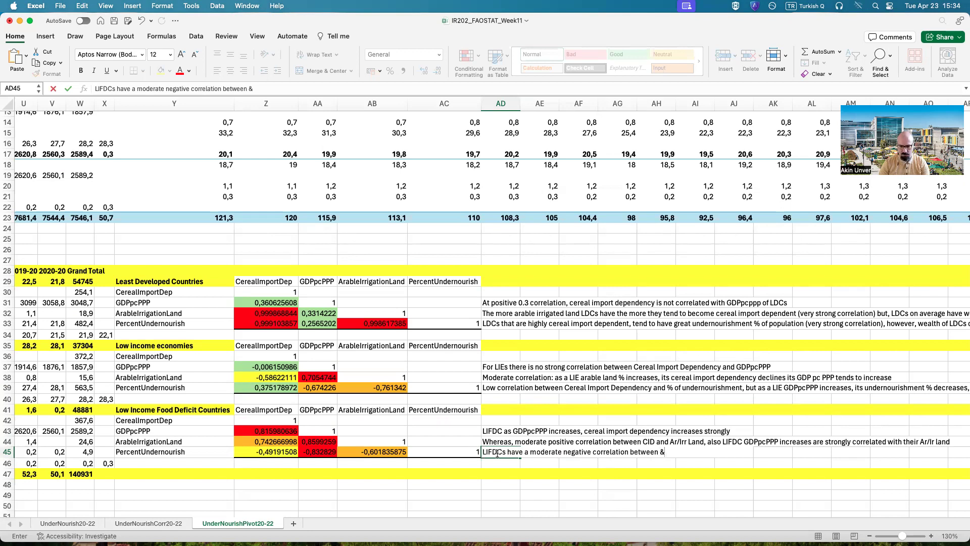
type("&%")
Step: Continue the AD45 note with "% undernourishment and CID,"
key("BackSpace")
key("BackSpace")
type("% underno")
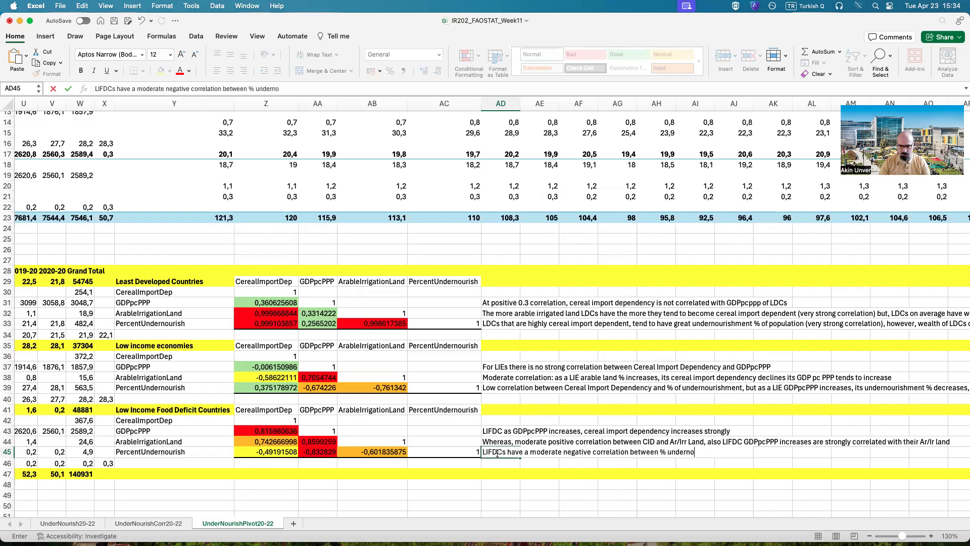
type("urishment and")
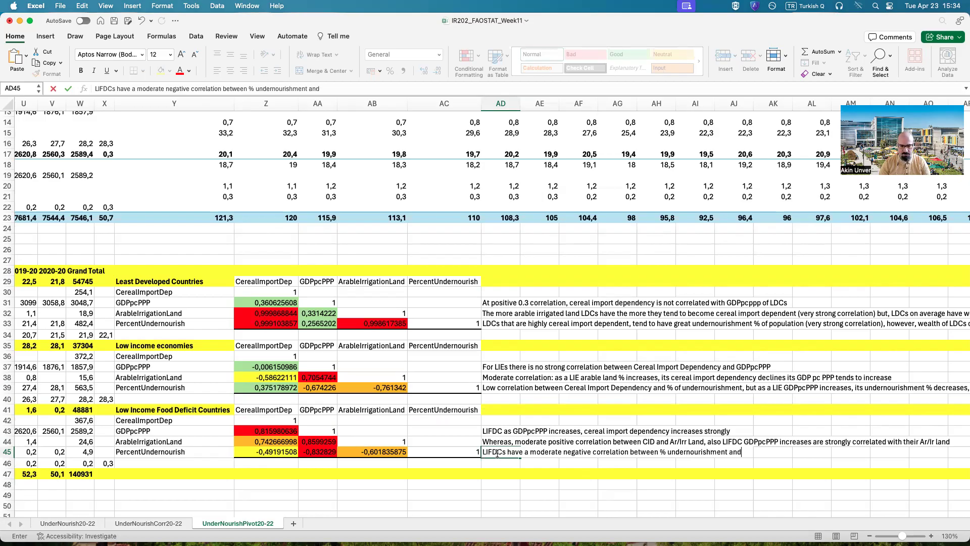
type(" CID,")
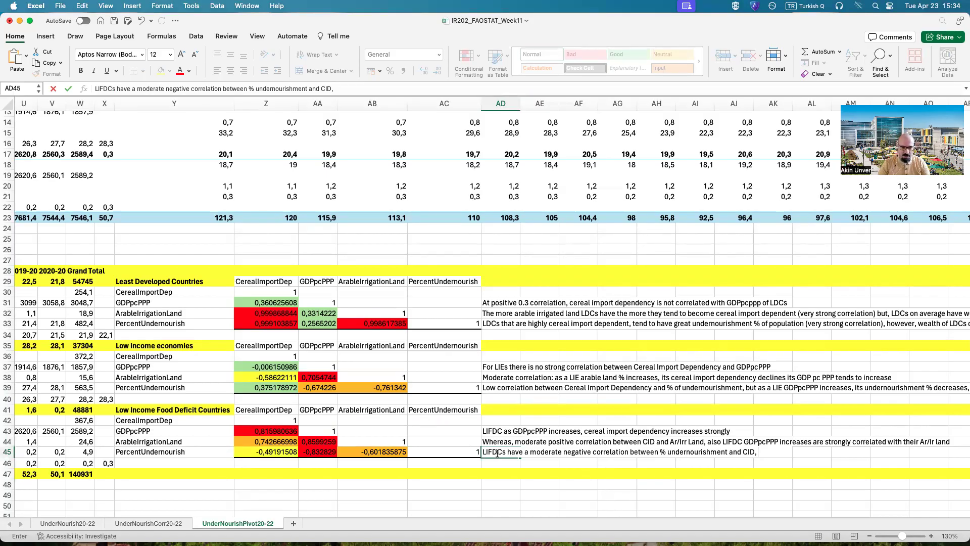
Step: Extend the AD45 note with "richer they are, less undernourished they tend to get"
type("richer they are, less ")
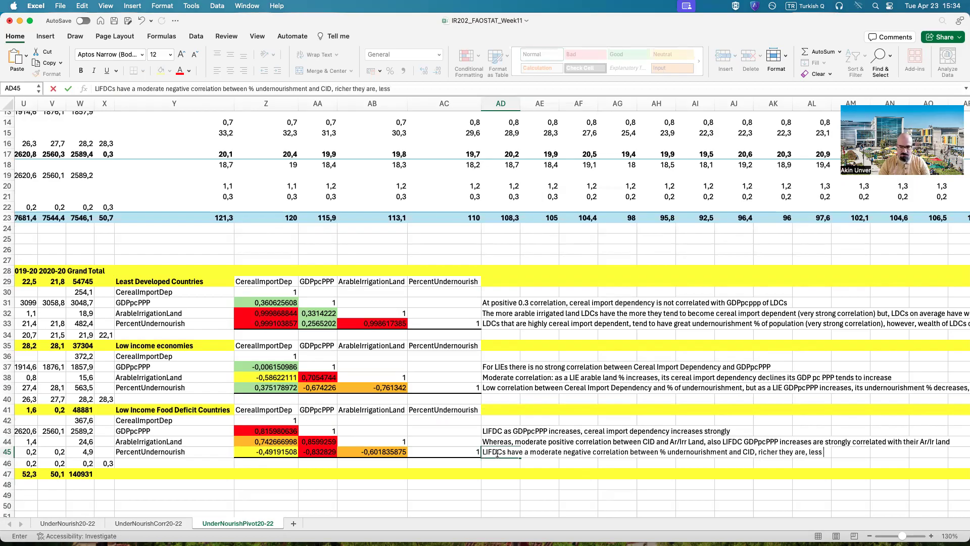
type("undernourishme")
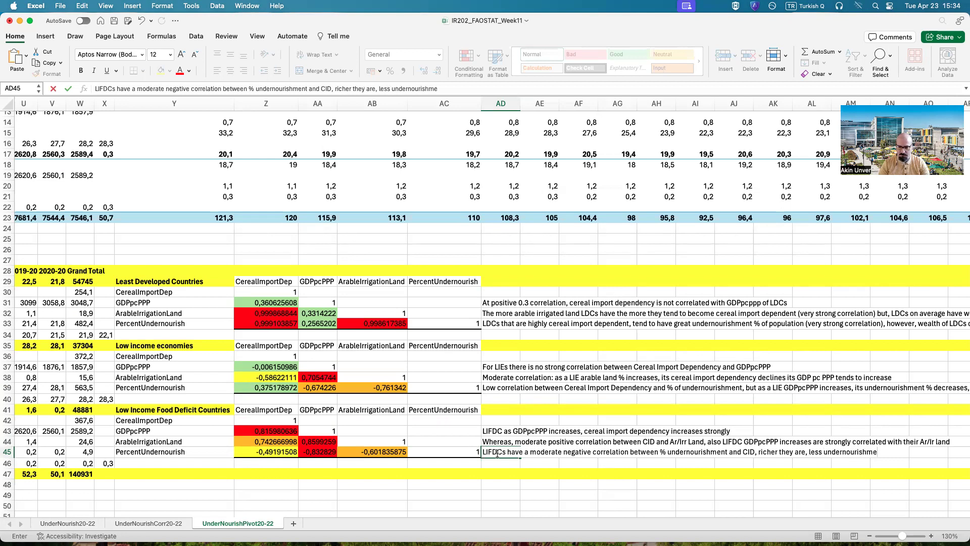
key("BackSpace")
key("BackSpace")
type("ed they tend to get")
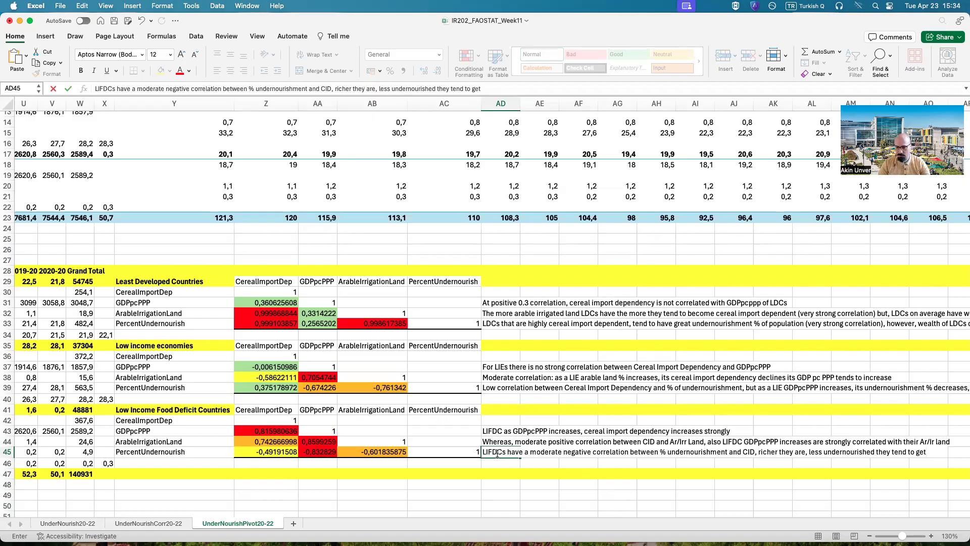
Step: Add ", finally more arable/irrigated land they have" to the AD45 note
type(", finally more arable/irrigated land they gh")
key("BackSpace")
key("BackSpace")
type("have  less undernourished they tend to get")
Step: Complete the AD45 note with ", less undernourished they tend to get" and commit it
key("Return")
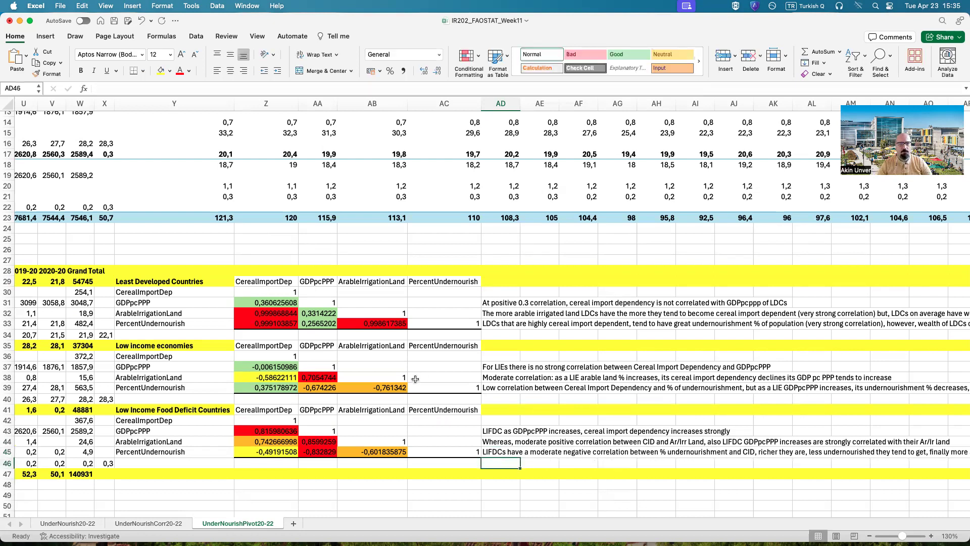
Step: Review the finished notes, correlation tables and pivot tables across the UnderNourishPivot20-22 sheet
left_click_drag(370, 514, 451, 514)
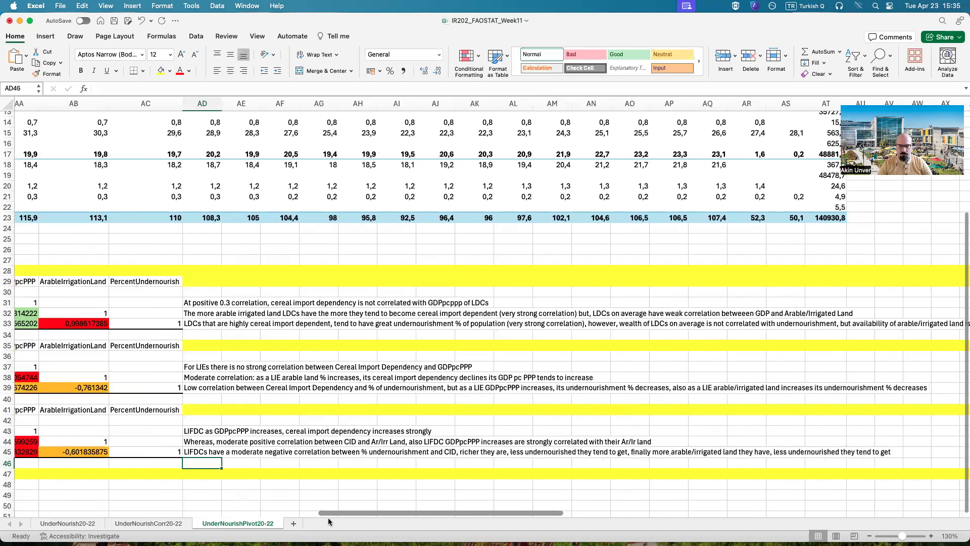
scroll(381, 519, "left", 3)
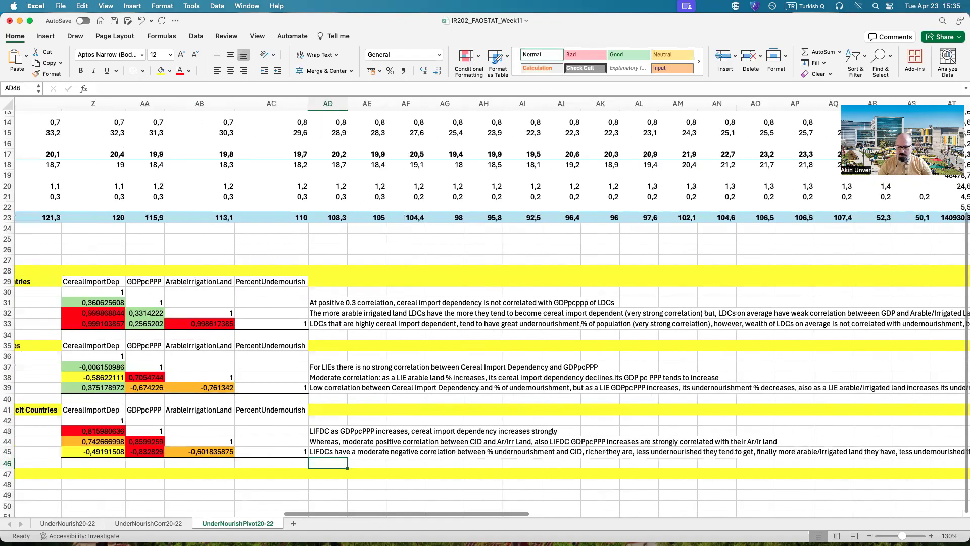
scroll(485, 313, "down", 1)
scroll(633, 511, "down", 3)
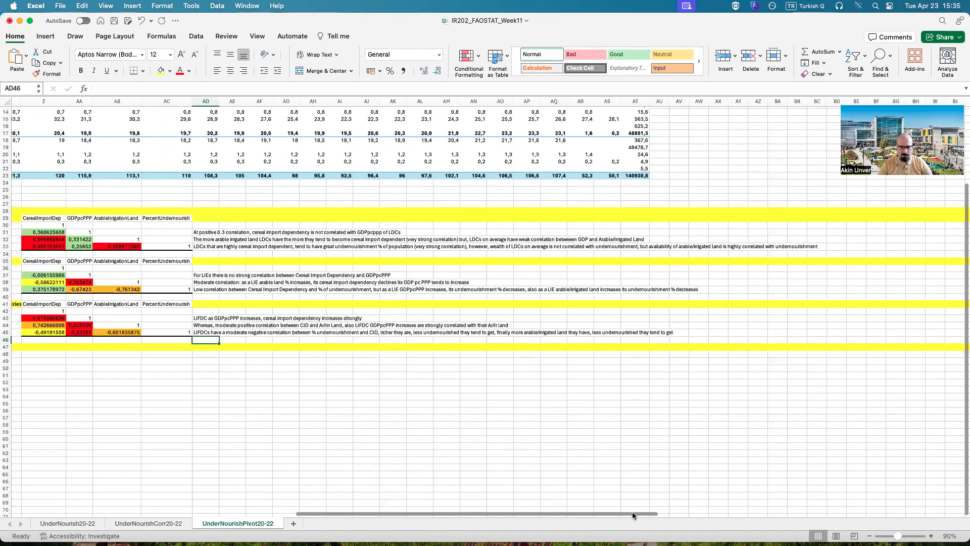
scroll(526, 514, "left", 10)
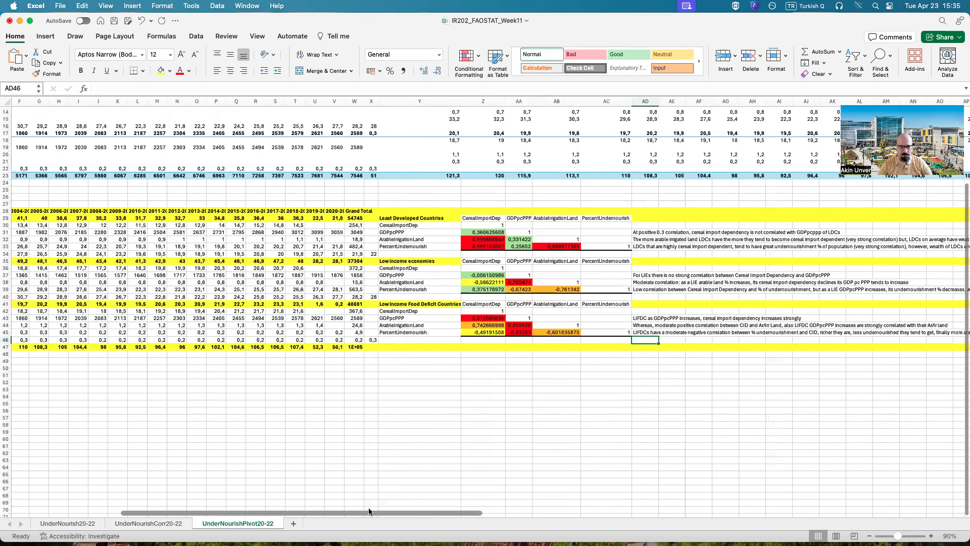
scroll(381, 511, "up", 4)
scroll(323, 513, "down", 3)
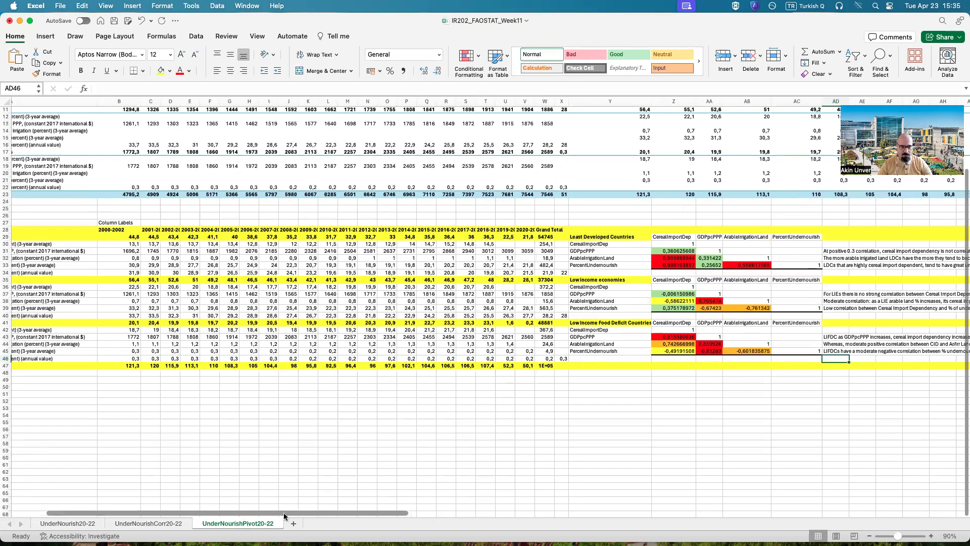
scroll(233, 480, "up", 3)
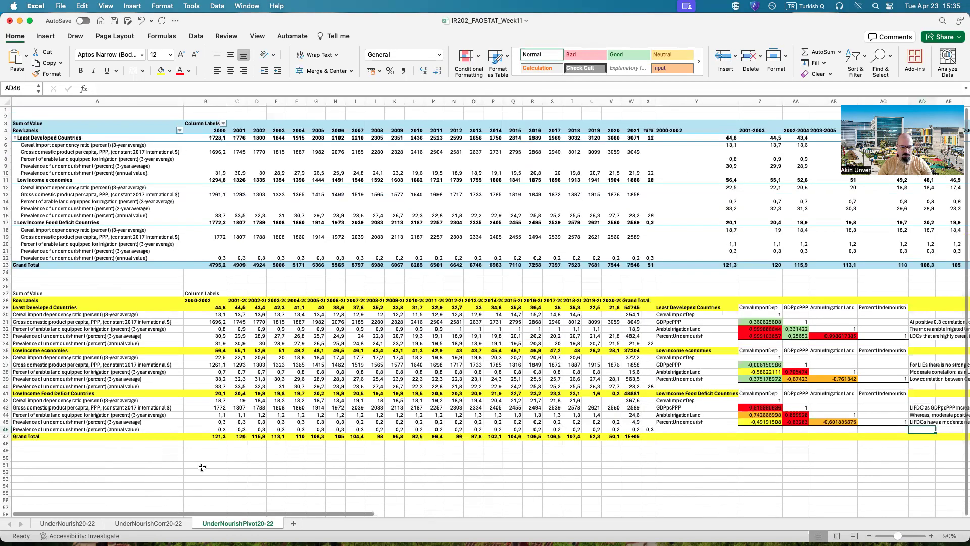
Step: Look over the UnderNourish20-22 charts and statistics and the UnderNourishCorr20-22 data, and return to the UnderNourishPivot20-22 sheet
left_click(77, 527)
scroll(157, 405, "up", 7)
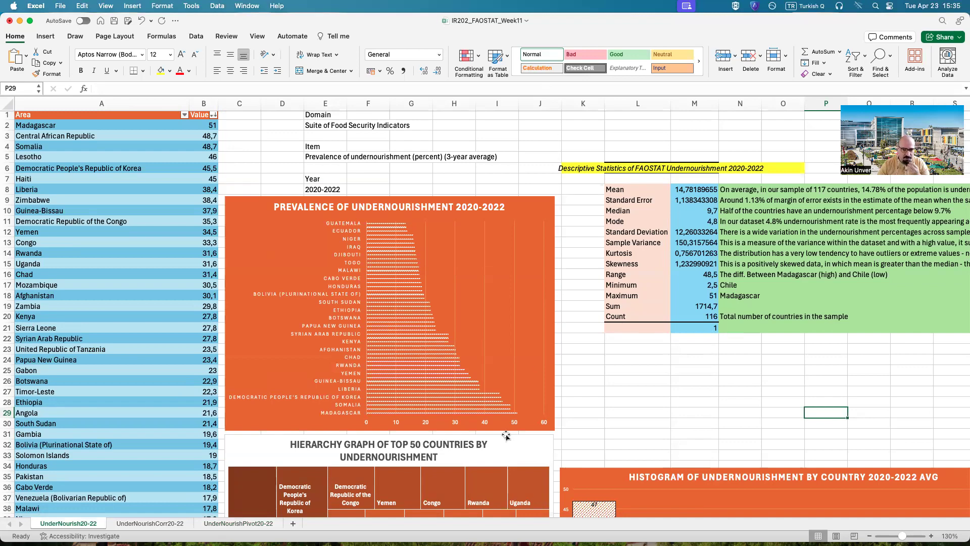
scroll(506, 436, "down", 5)
scroll(566, 399, "up", 5)
left_click(141, 523)
scroll(240, 468, "up", 20)
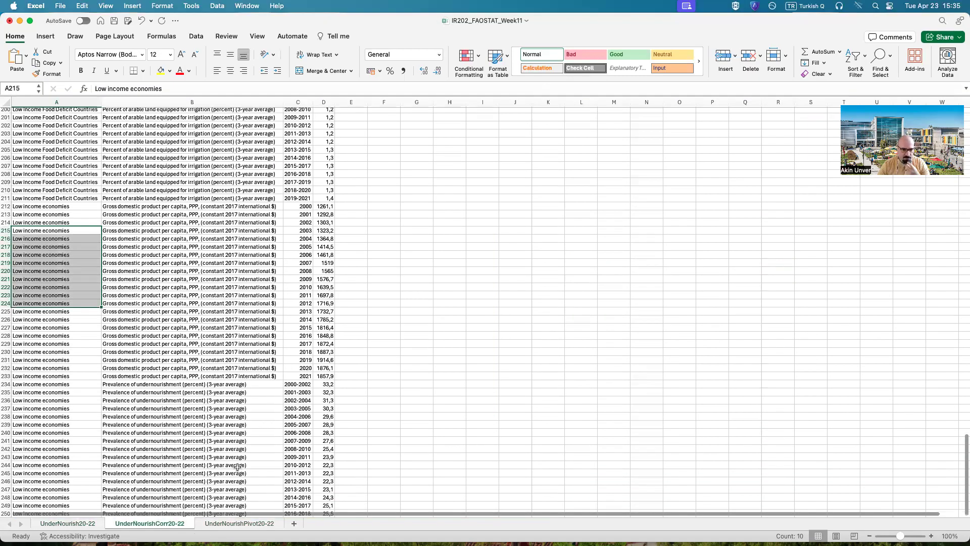
scroll(395, 261, "up", 20)
left_click(384, 303)
scroll(382, 353, "up", 11)
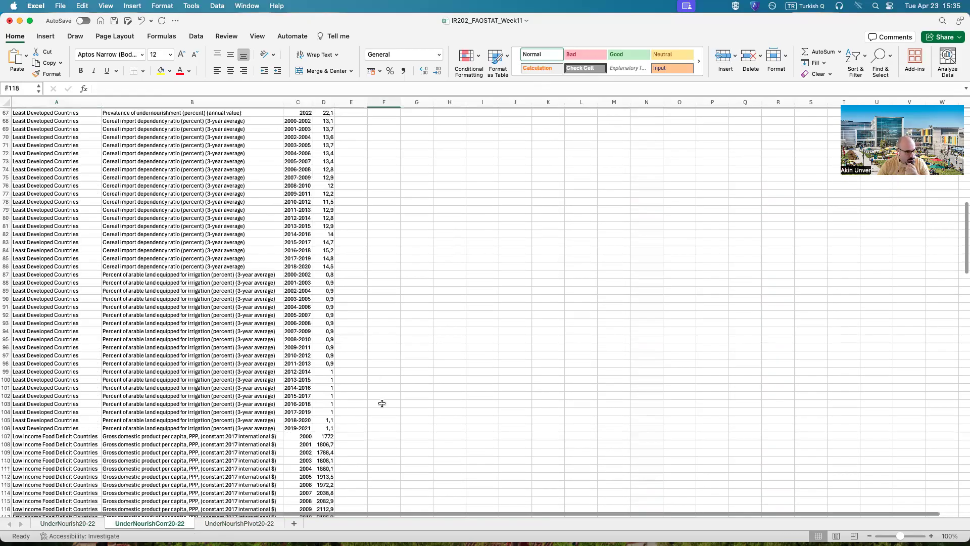
scroll(356, 408, "up", 20)
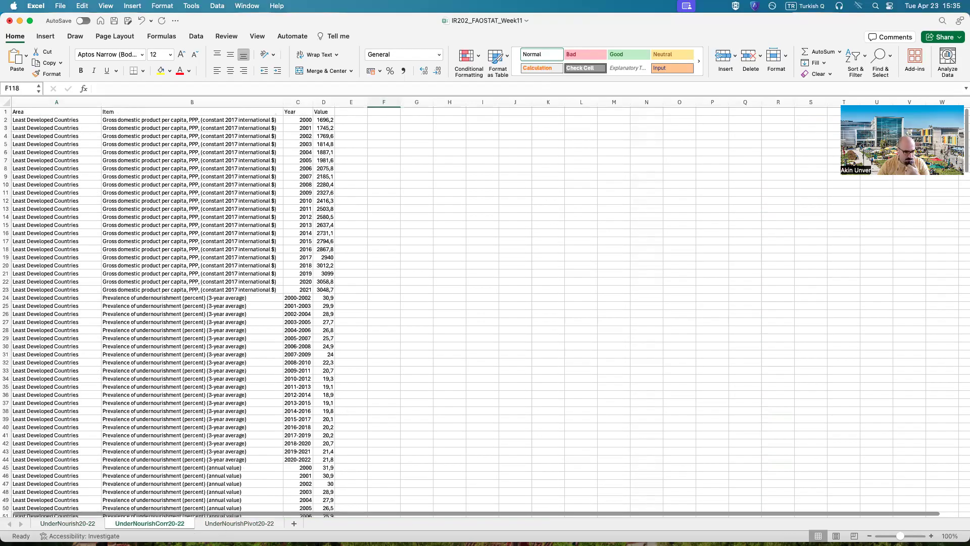
left_click(230, 525)
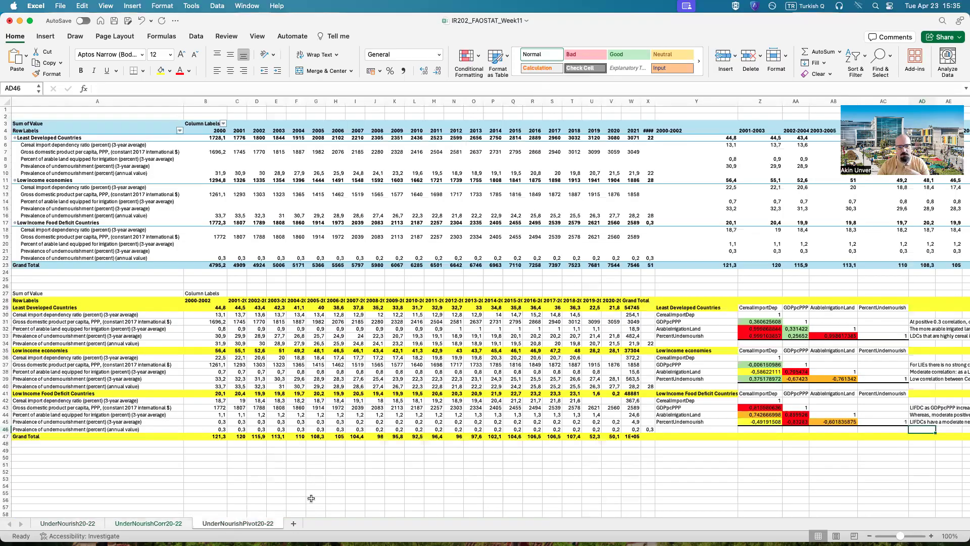
Step: Examine the color-coded correlation tables and the full interpretation notes beside them, highlighting the notes block from row 45 up to row 33
scroll(256, 511, "right", 5)
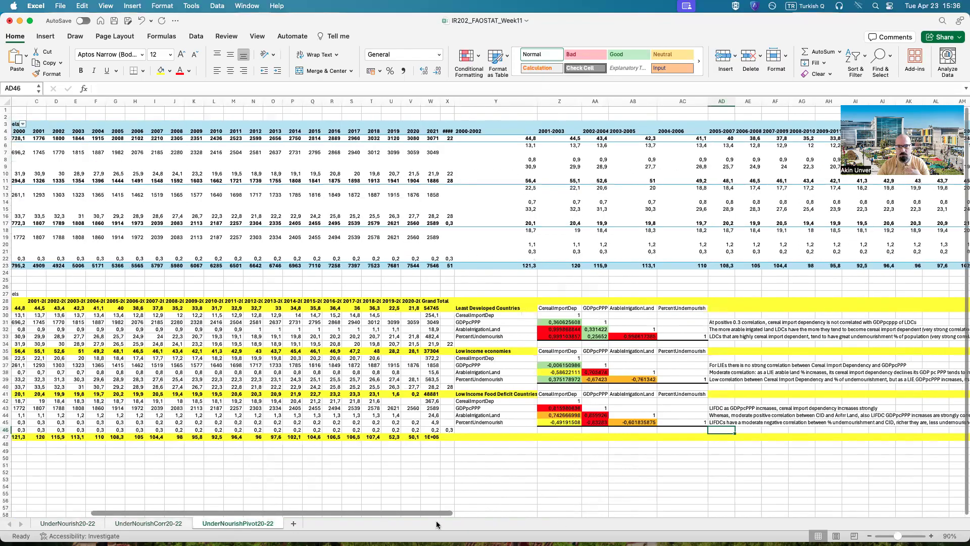
scroll(291, 525, "left", 5)
scroll(291, 526, "left", 1)
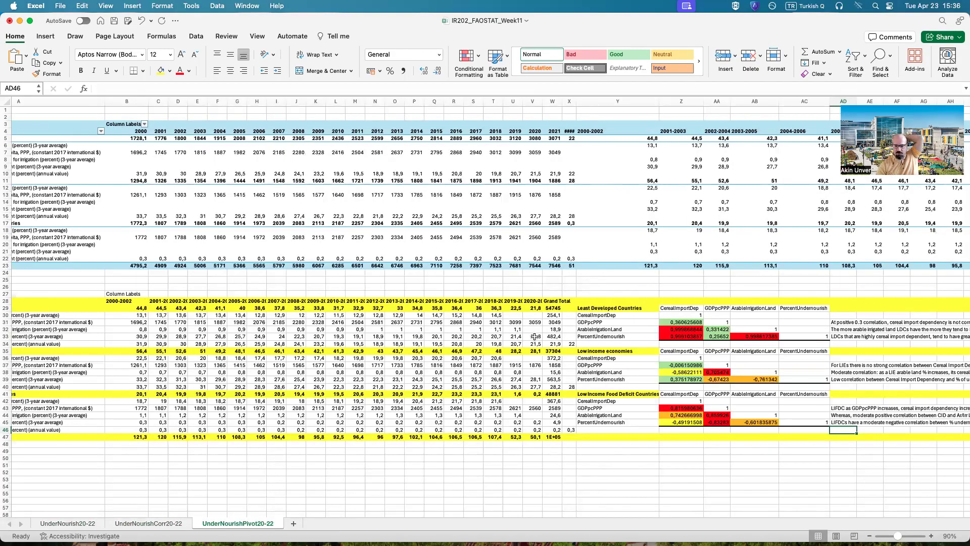
scroll(285, 517, "right", 1)
scroll(290, 519, "right", 5)
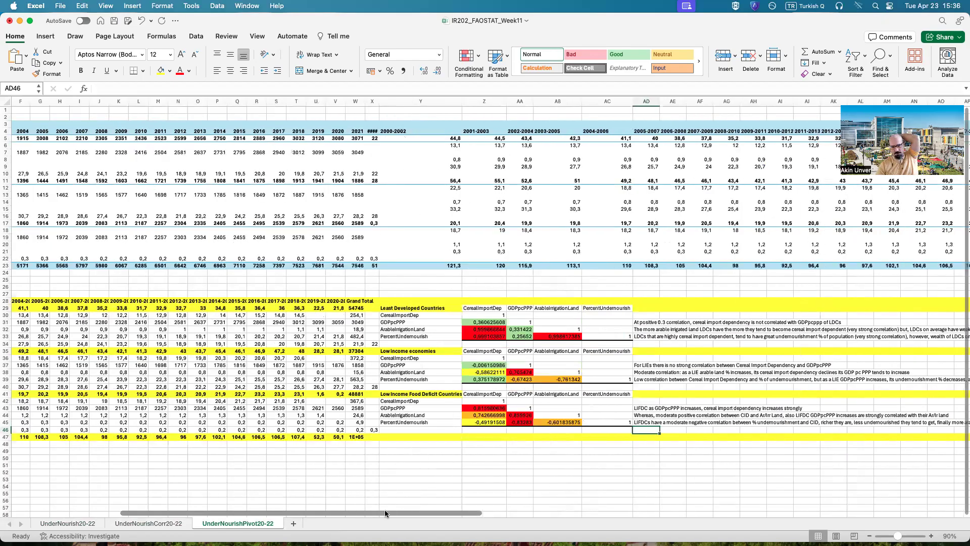
scroll(378, 317, "right", 3)
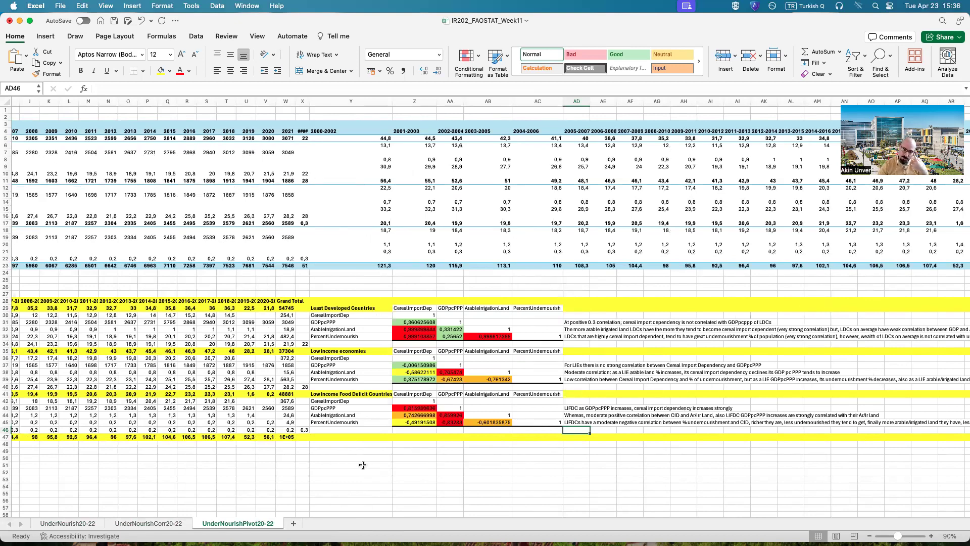
scroll(354, 512, "right", 4)
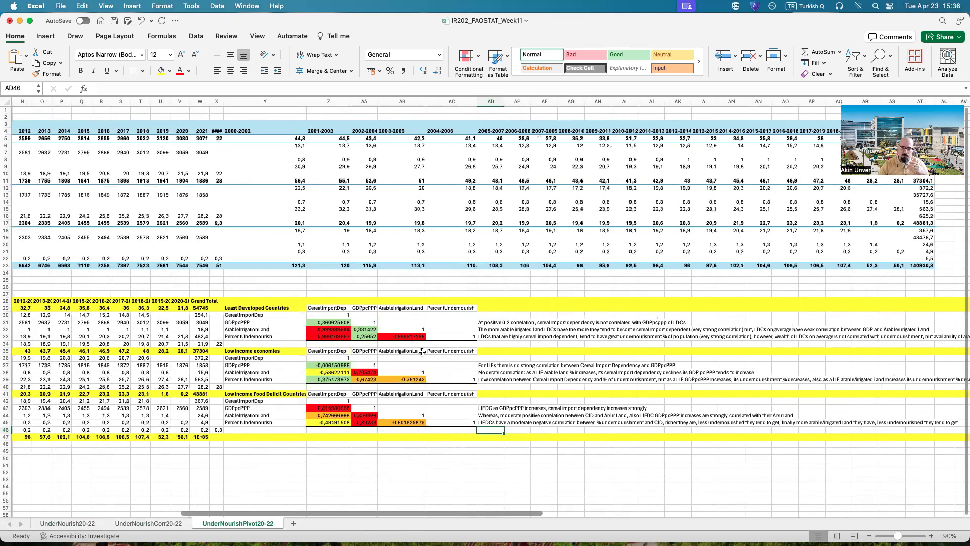
scroll(378, 420, "right", 5)
left_click_drag(379, 422, 914, 321)
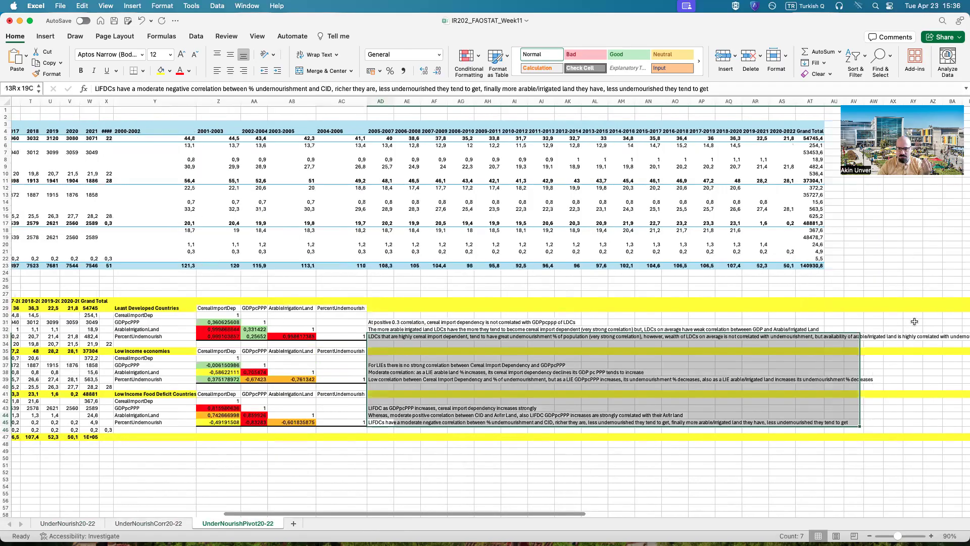
Step: Deselect the notes block and save the workbook
left_click(702, 457)
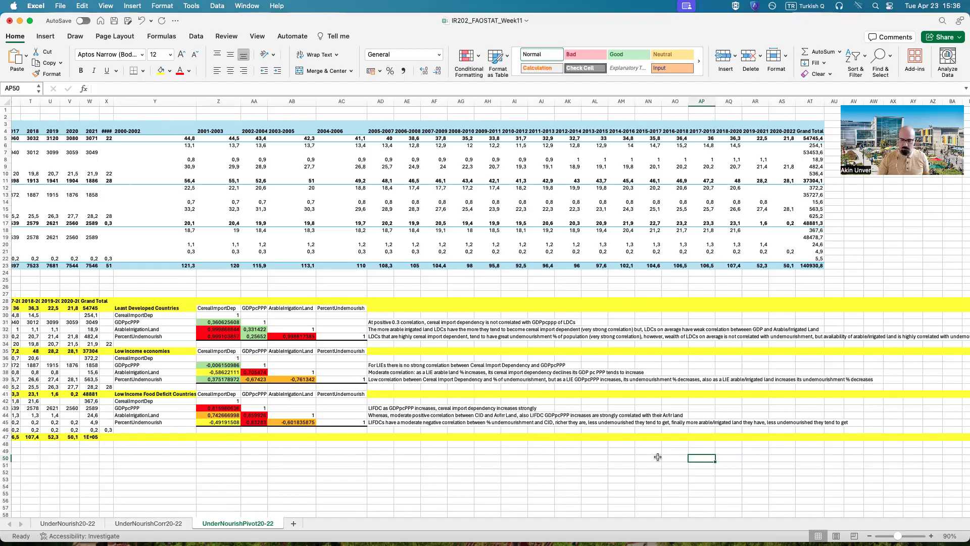
left_click(113, 23)
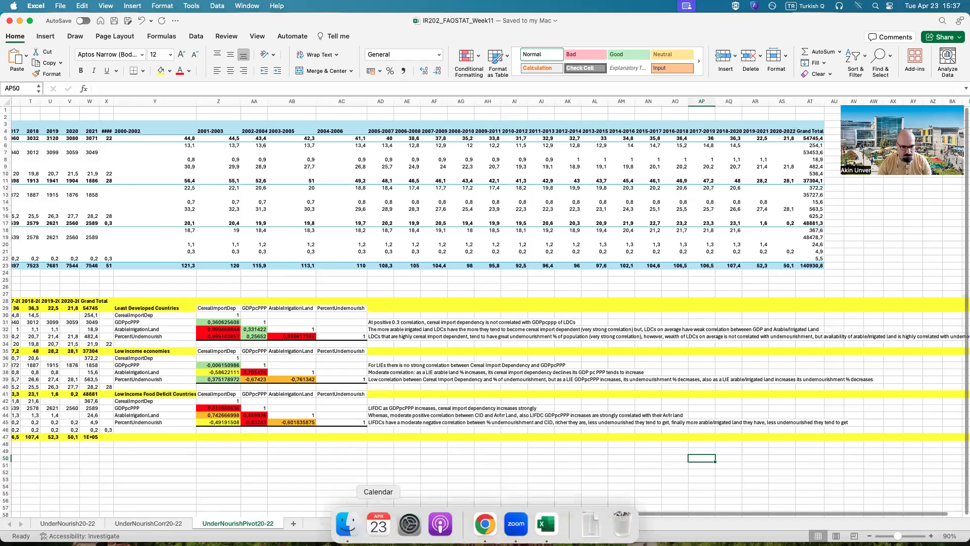
Step: Switch to Chrome, look up "sirpi" in a new tab to open the SIPRI homepage, and return to the Excel workbook
left_click(480, 523)
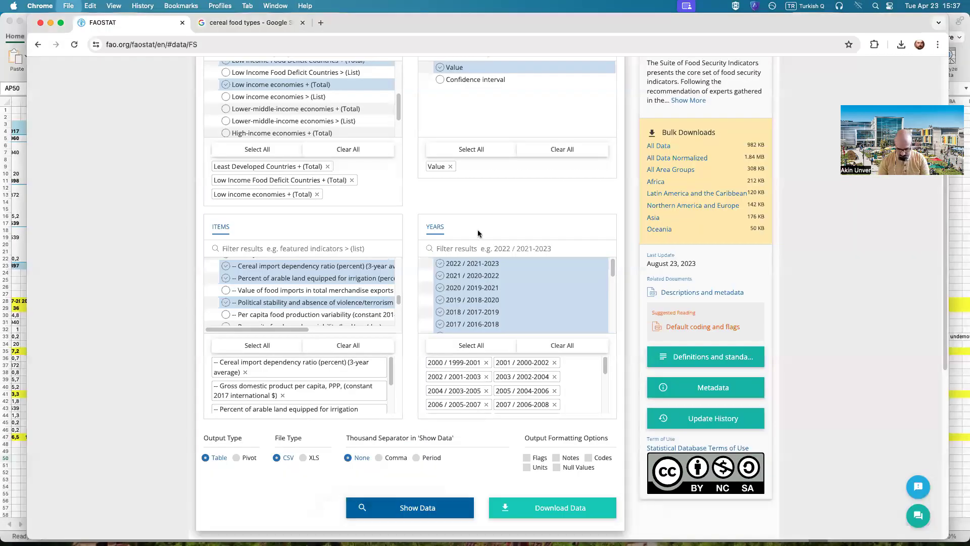
key("super+t")
type("sirpi")
key("Return")
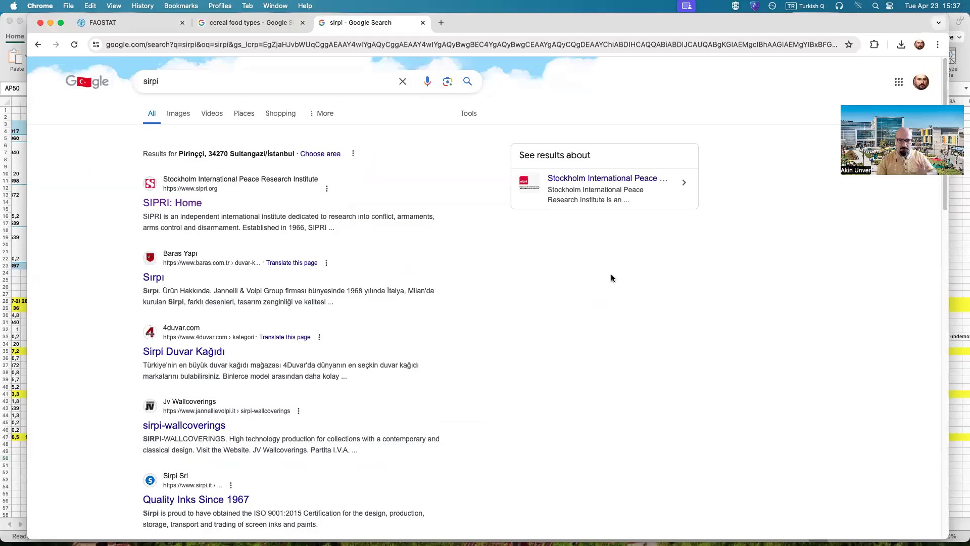
left_click(196, 204)
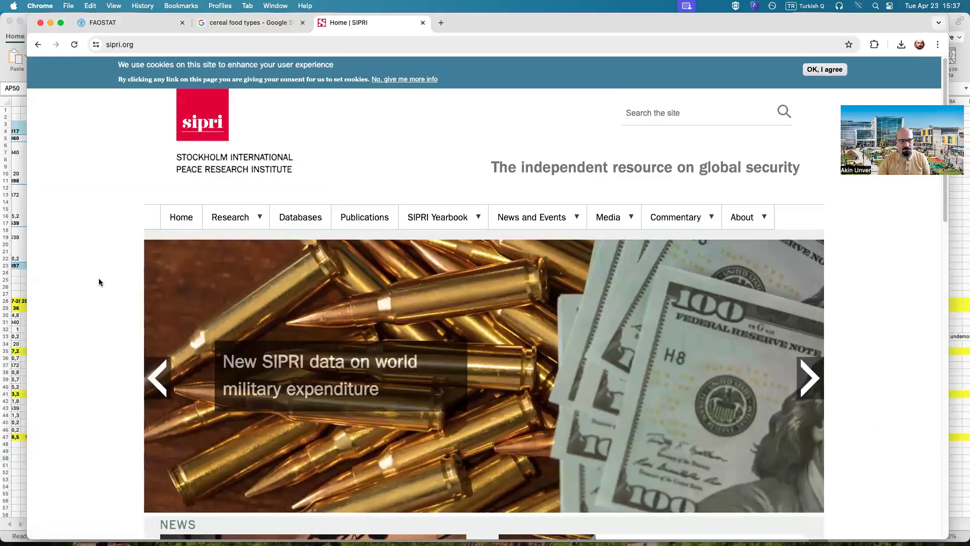
left_click(21, 276)
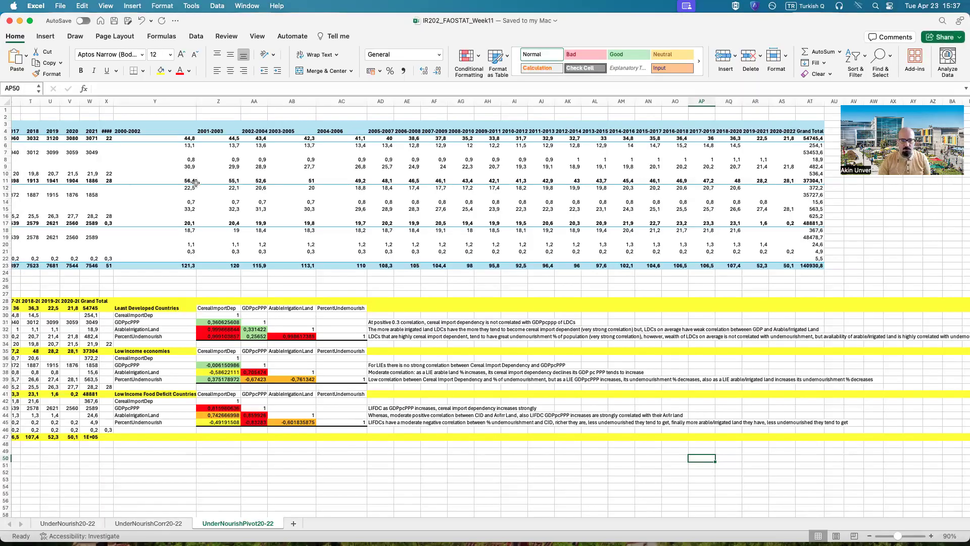